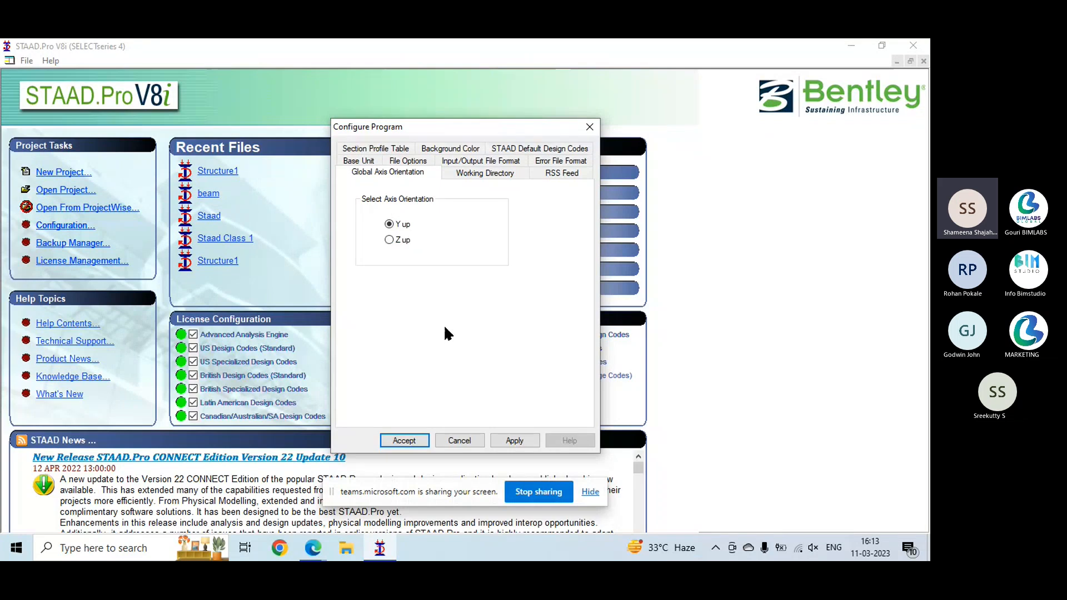
- Review the background color and default steel, aluminum, timber and shear wall design code options, and cancel the program configuration
left_click(443, 147)
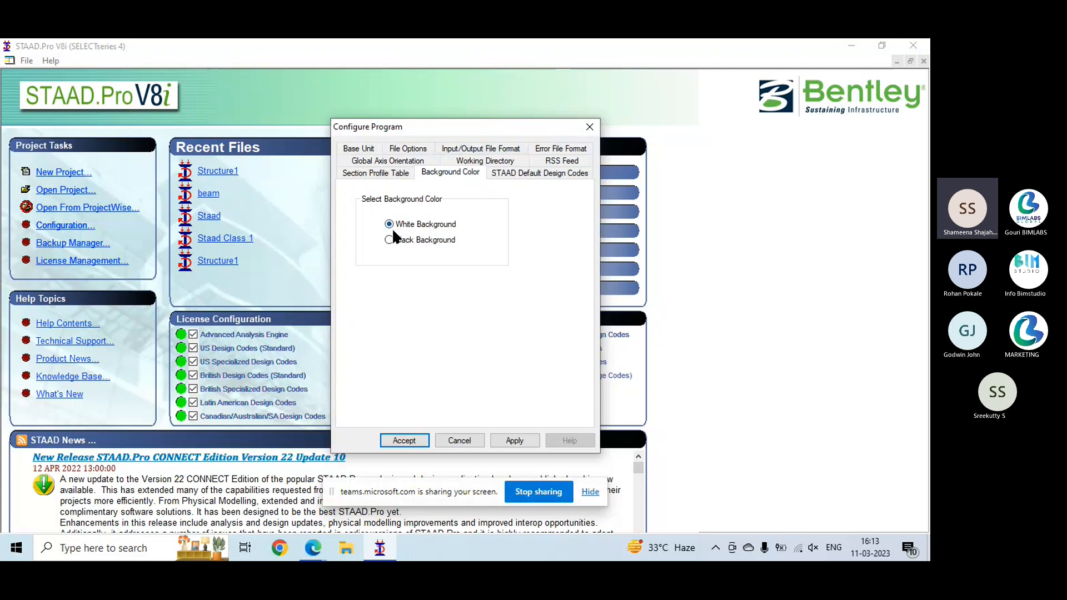
left_click(546, 168)
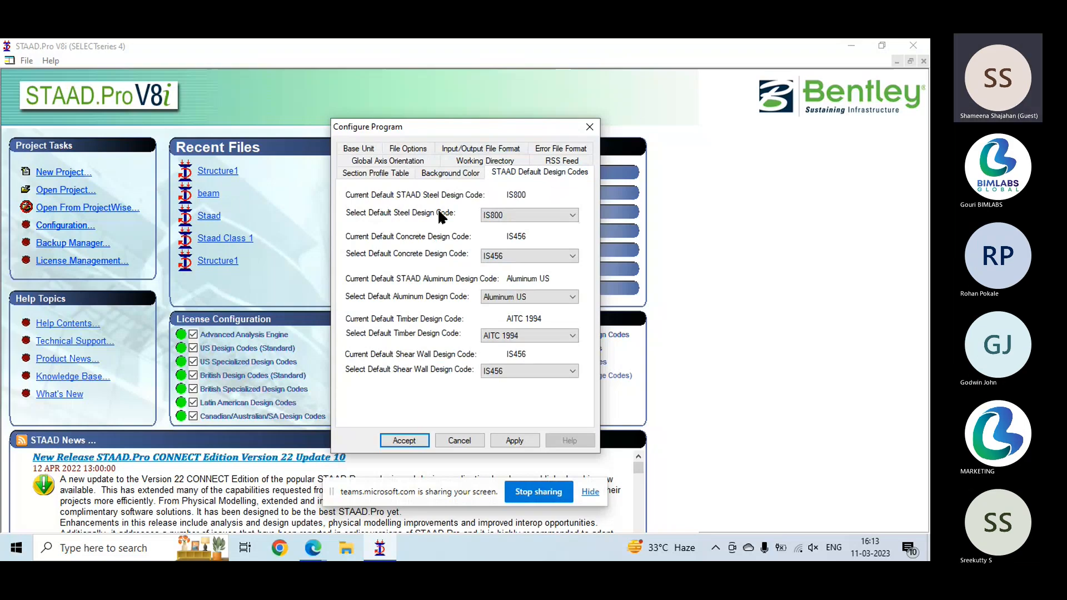
left_click(515, 214)
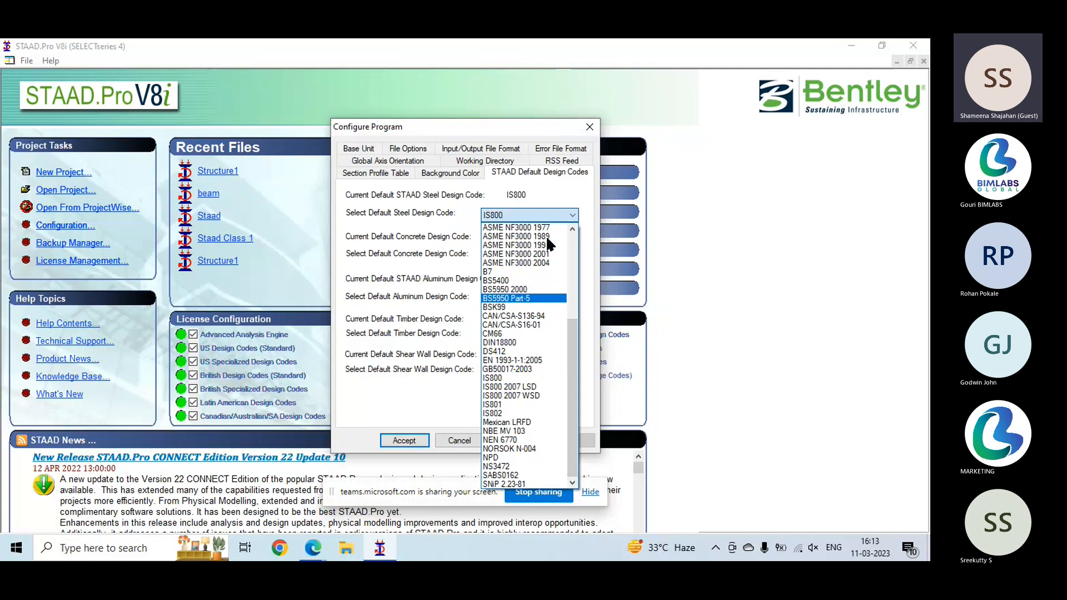
left_click(515, 214)
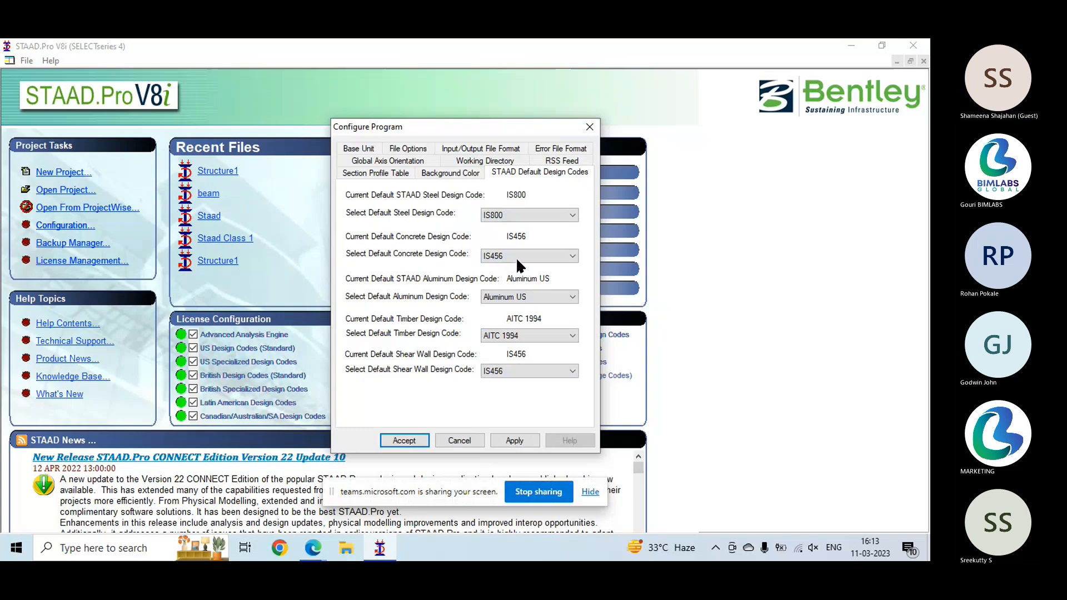
left_click(529, 298)
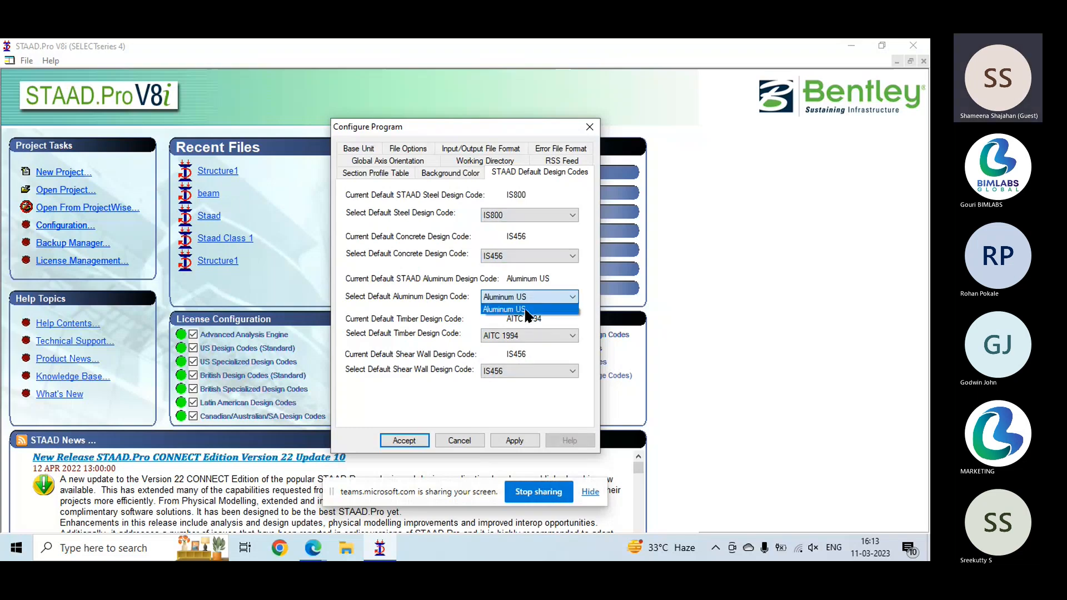
left_click(526, 312)
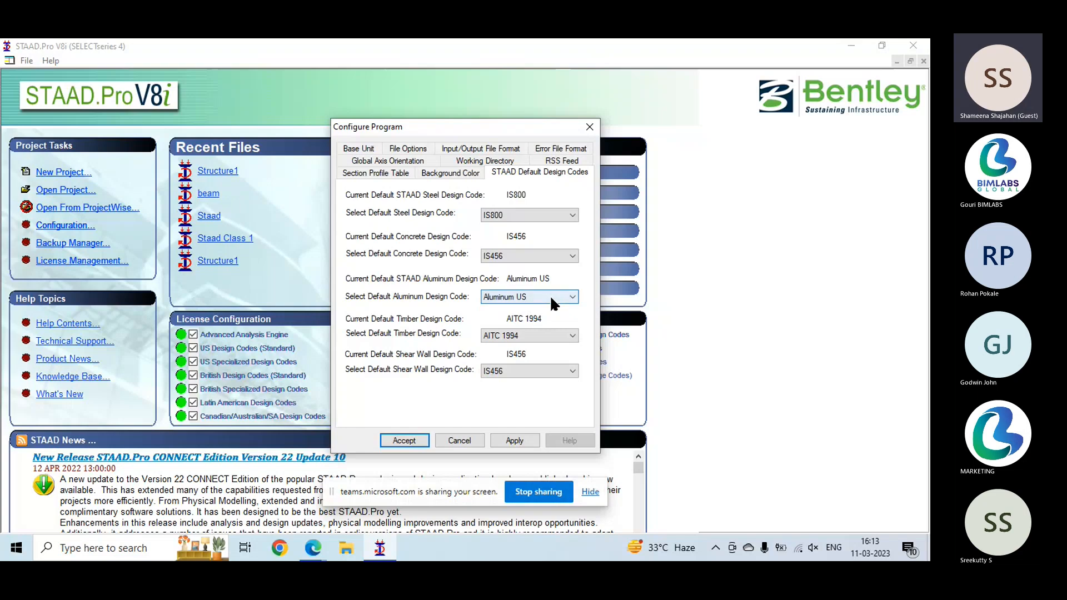
left_click(531, 335)
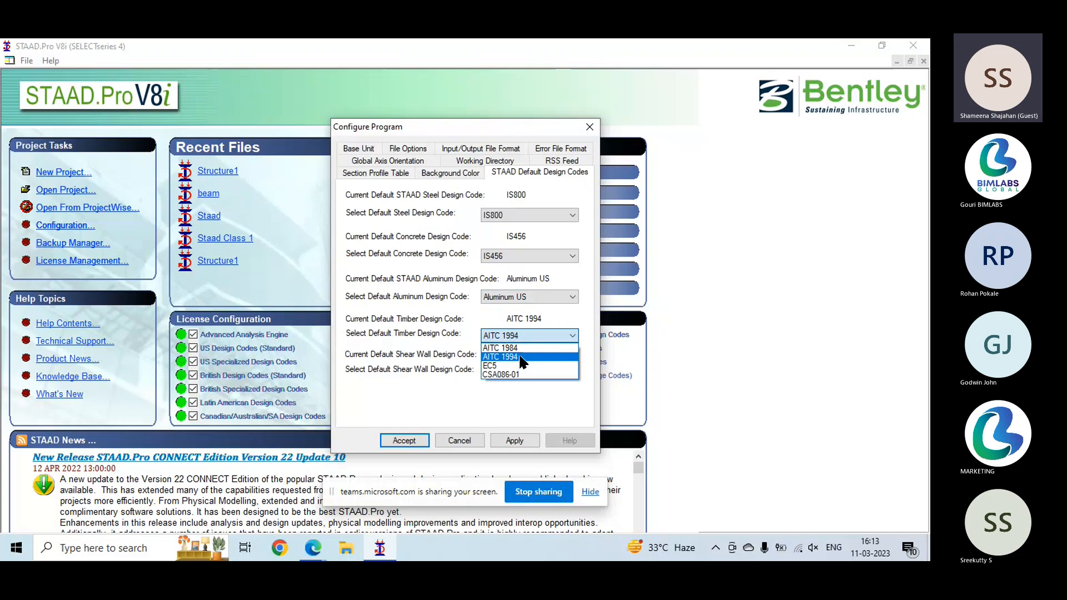
left_click(521, 357)
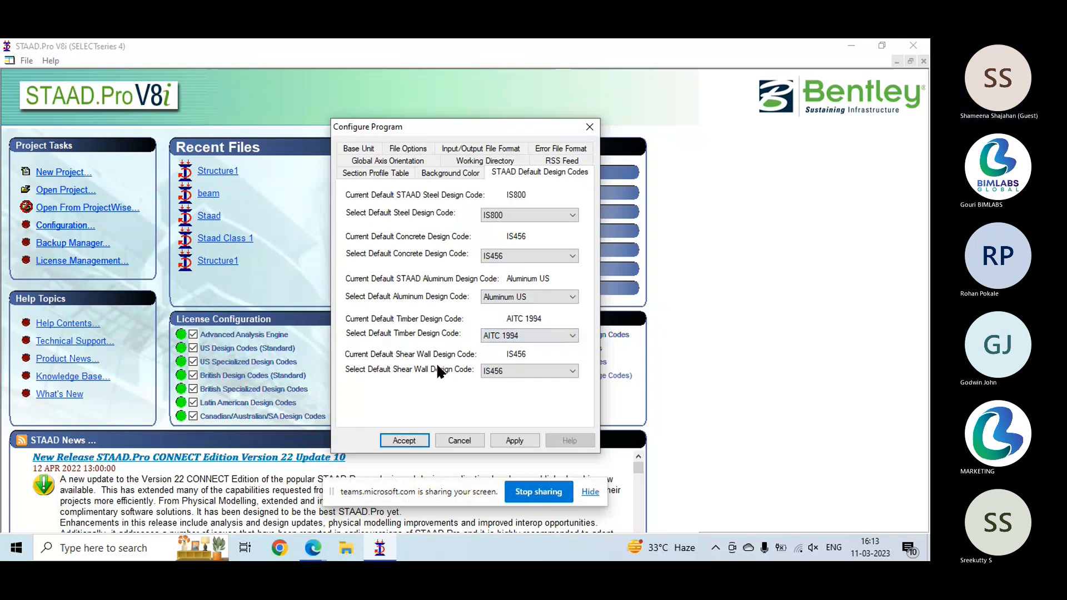
left_click(514, 372)
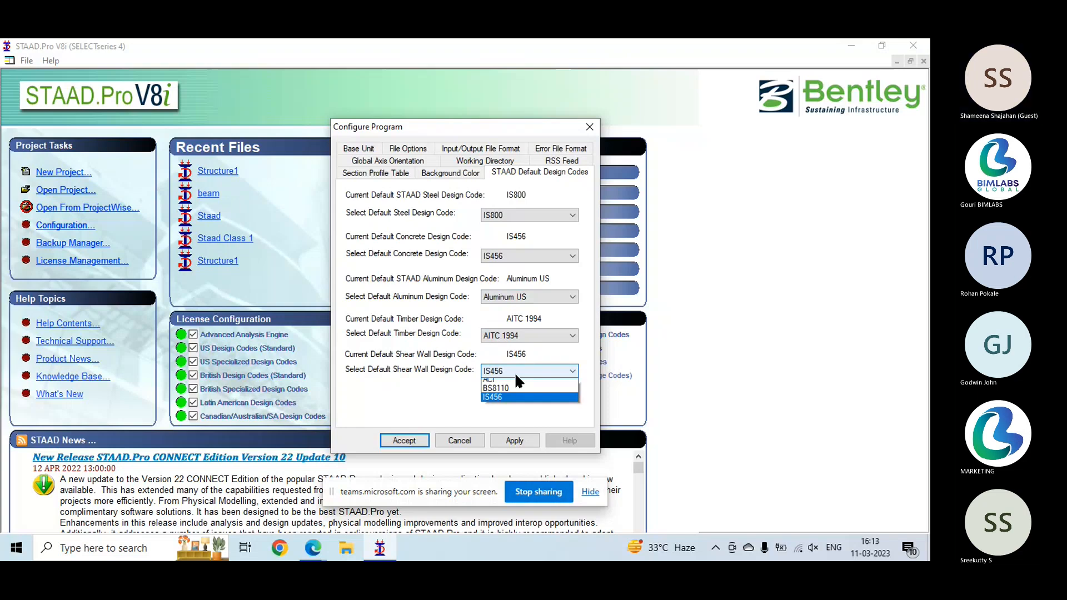
left_click(515, 371)
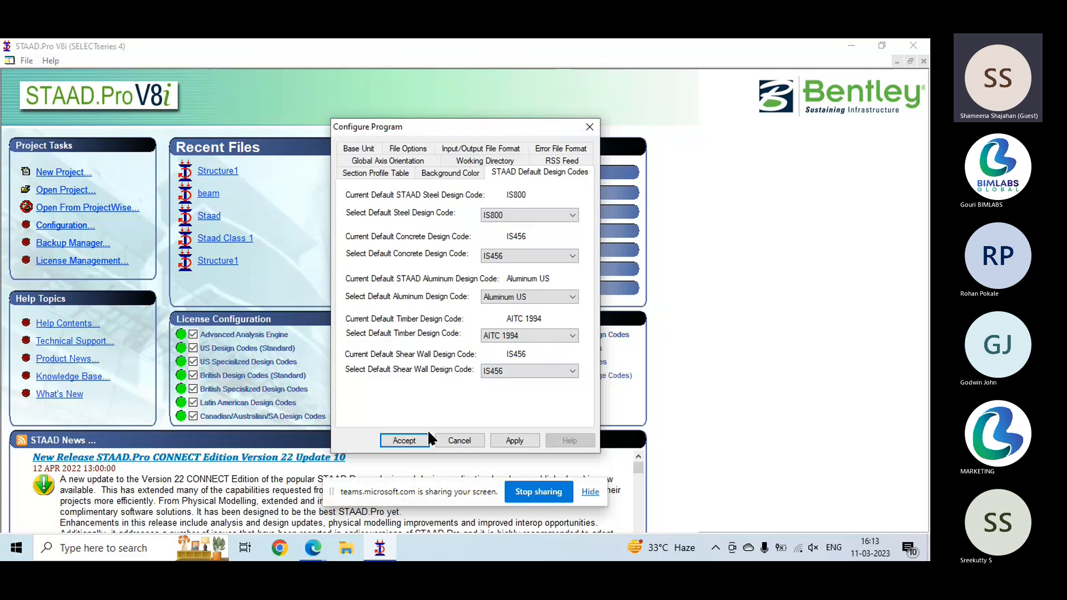
left_click(471, 444)
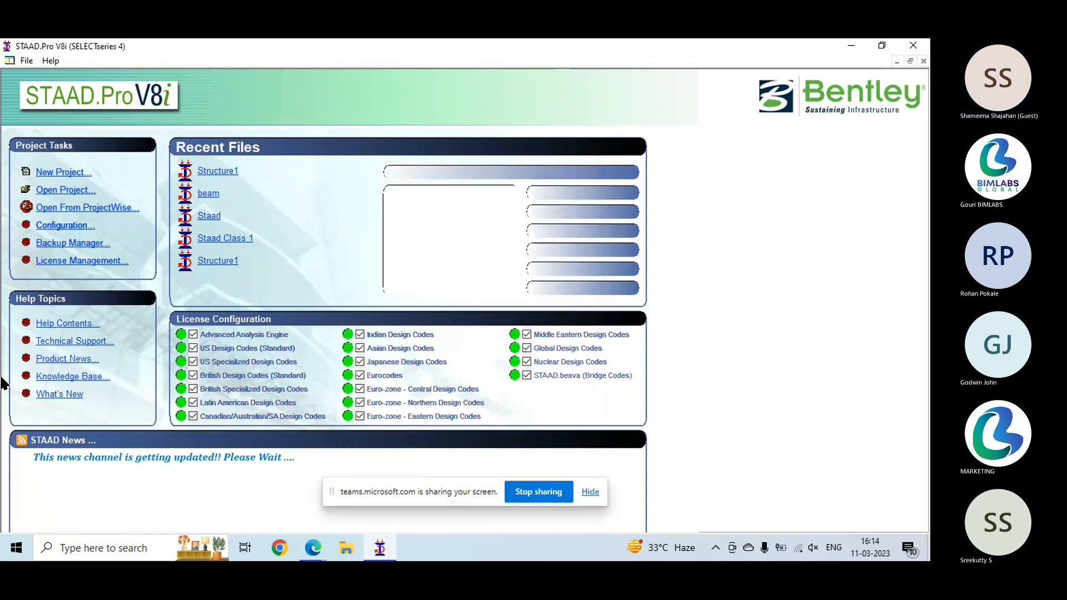
- Review the auto-save, manual-save and backup directory settings in the Backup Manager and close it
left_click(83, 246)
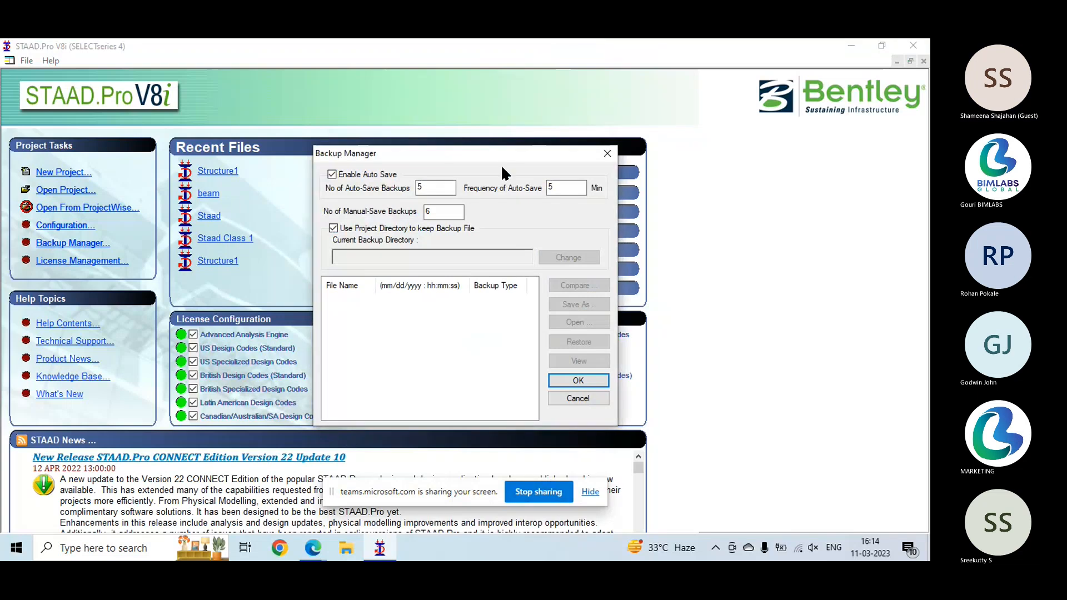
left_click_drag(499, 156, 461, 114)
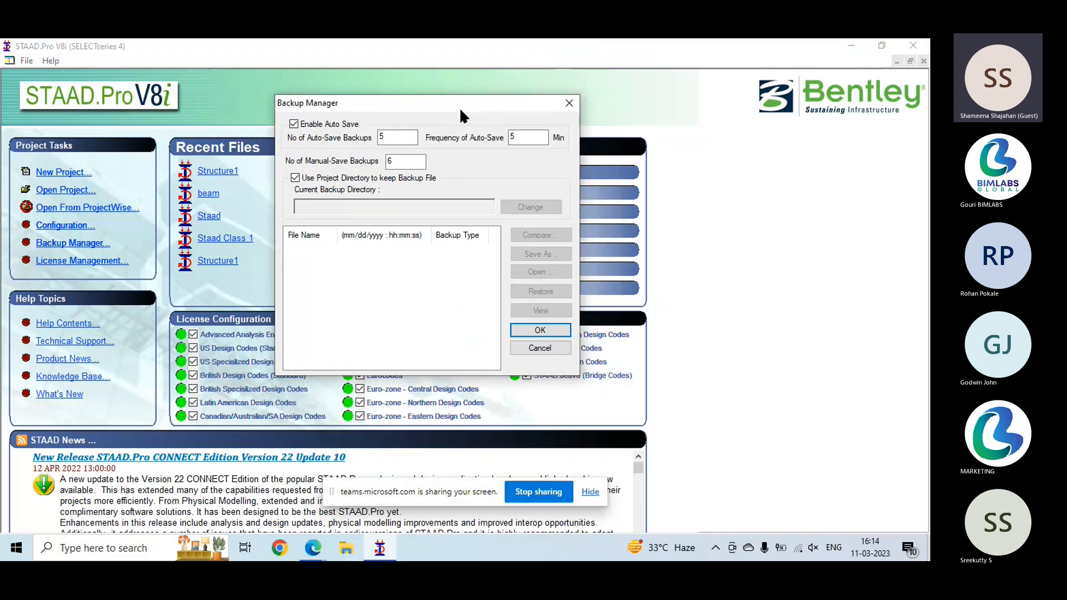
left_click_drag(455, 99, 457, 115)
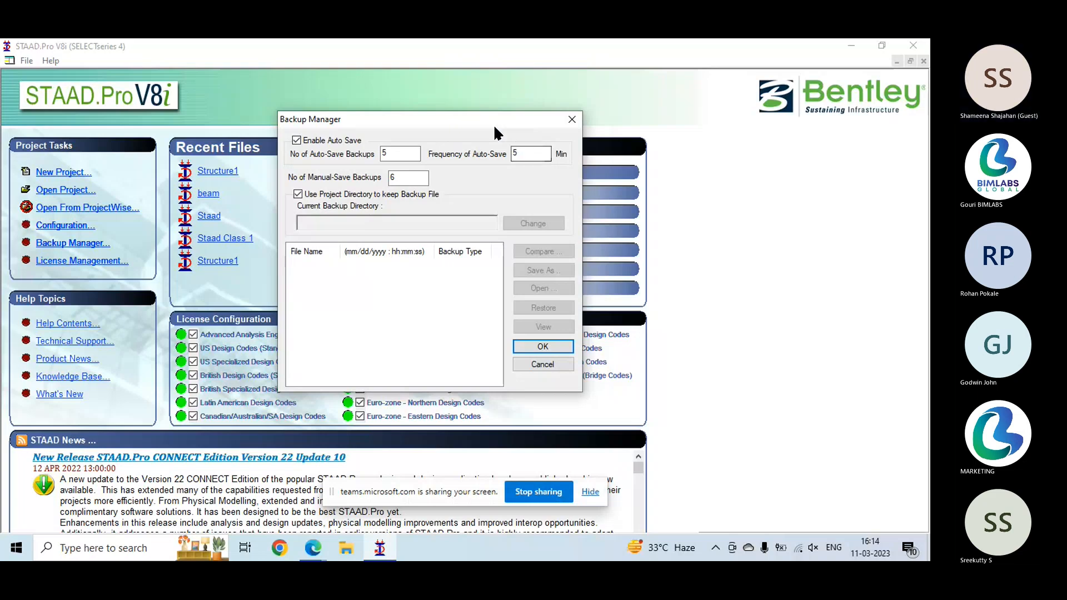
left_click_drag(484, 119, 468, 135)
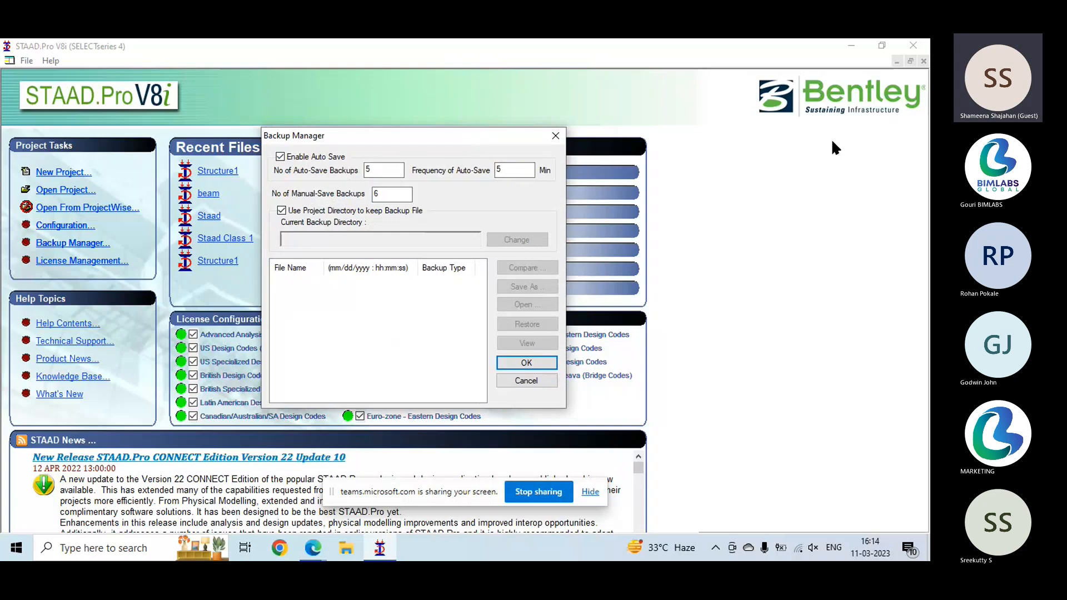
left_click(550, 360)
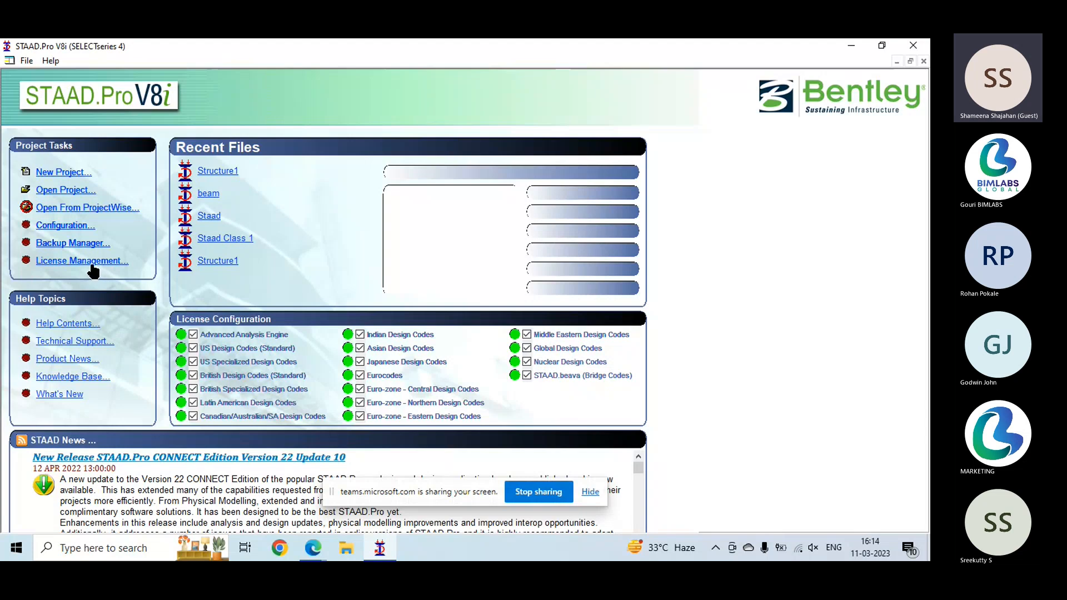
- Open the help contents, look through the topic list and view the Welcome to STAAD.Pro topic
left_click(64, 326)
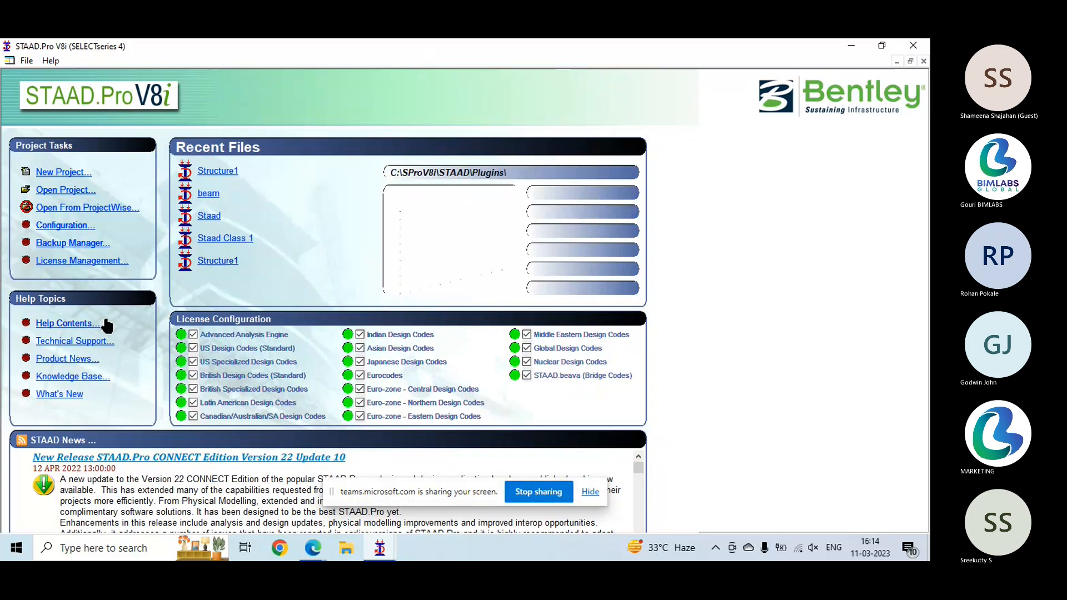
left_click(85, 322)
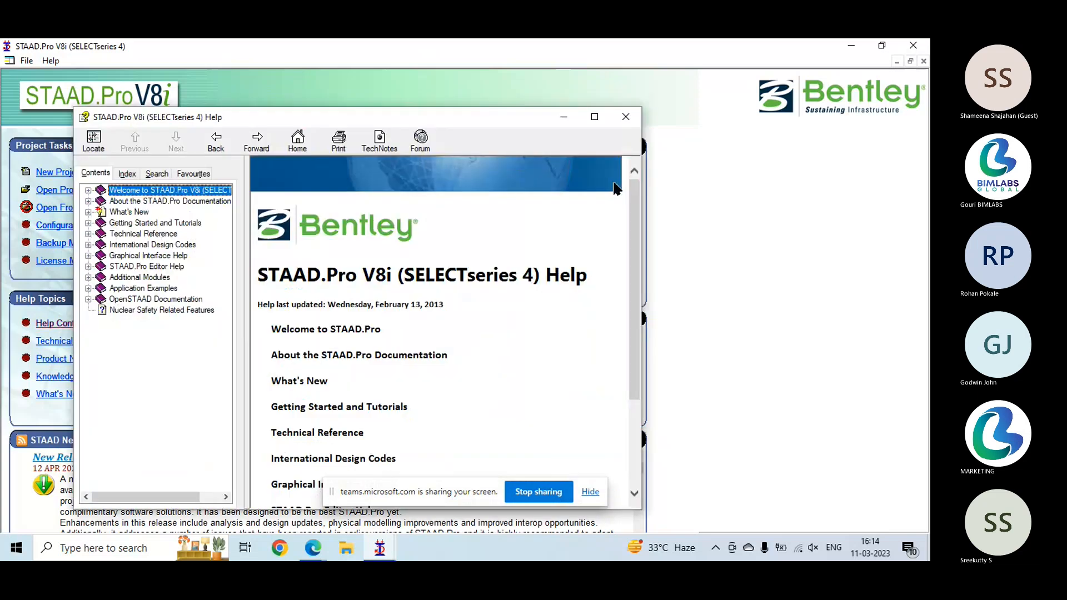
scroll(470, 326, "down", 2)
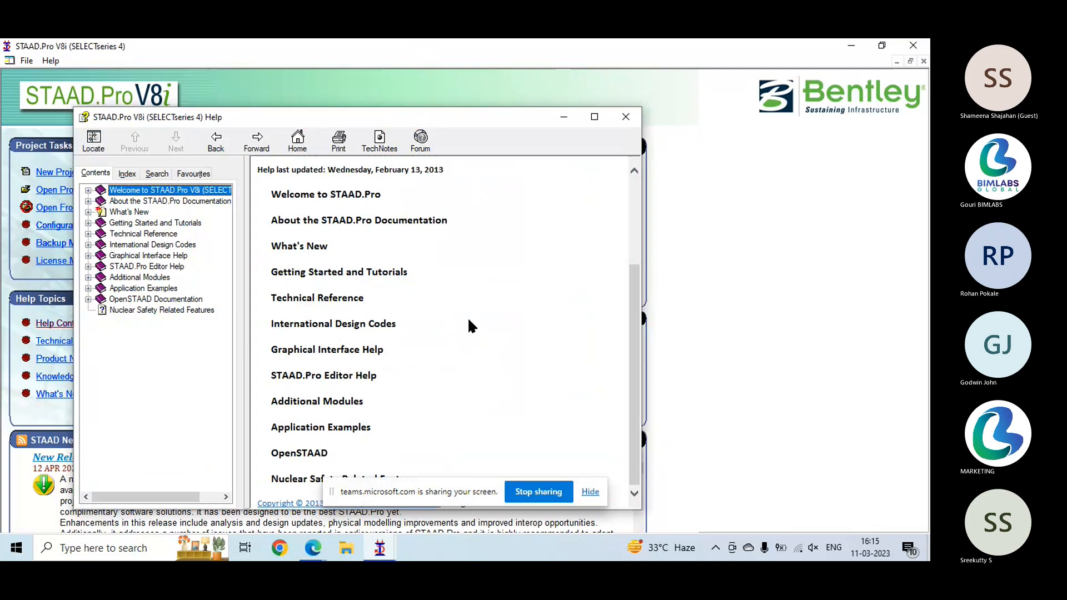
scroll(469, 325, "up", 2)
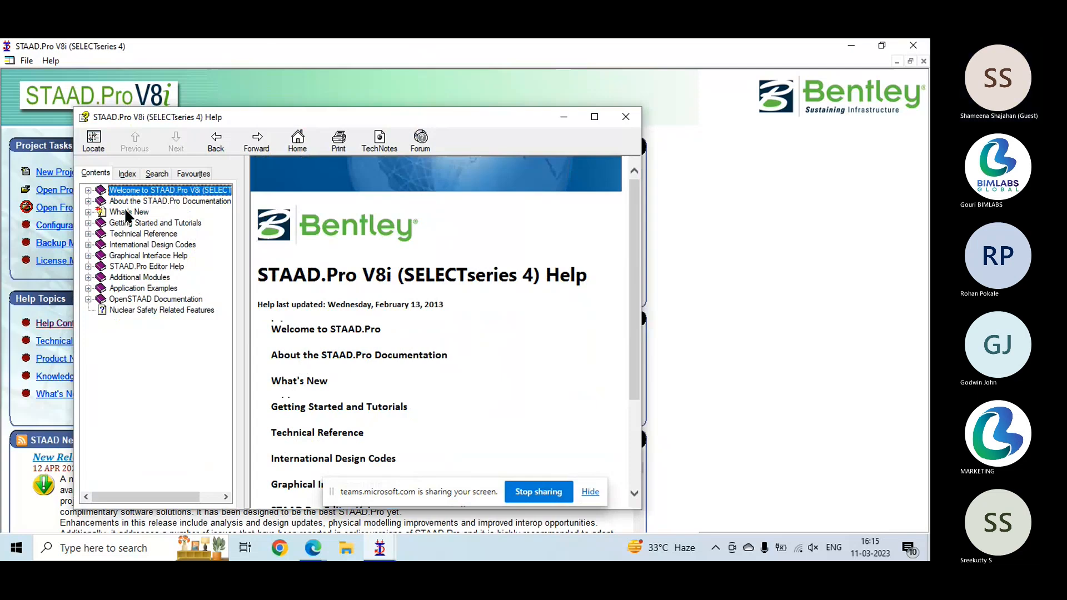
left_click(341, 332)
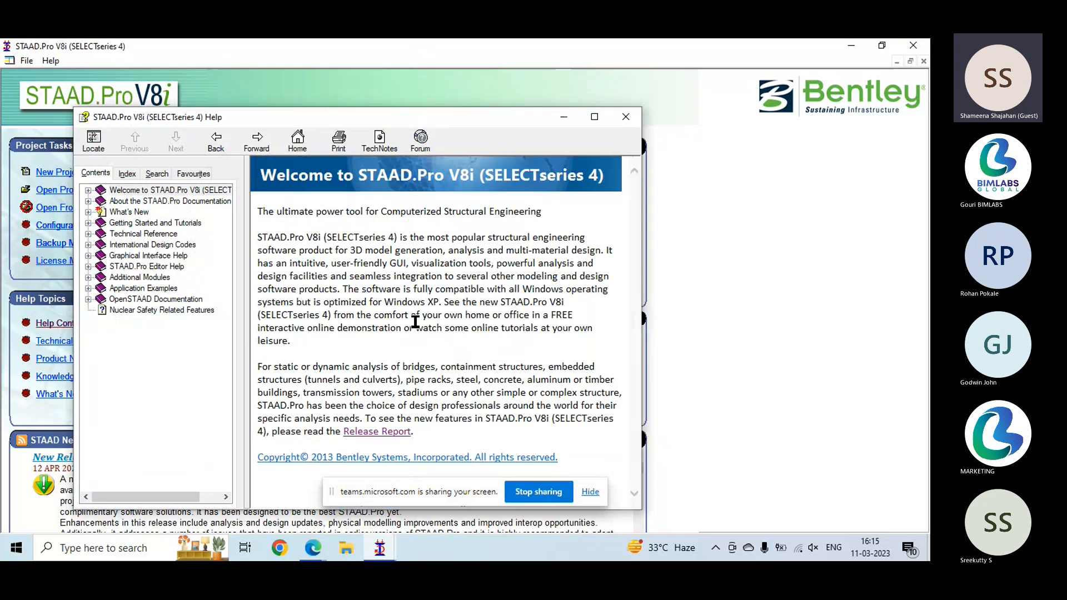
- Read through the About the STAAD.Pro Documentation topic and view the American application examples
left_click(141, 201)
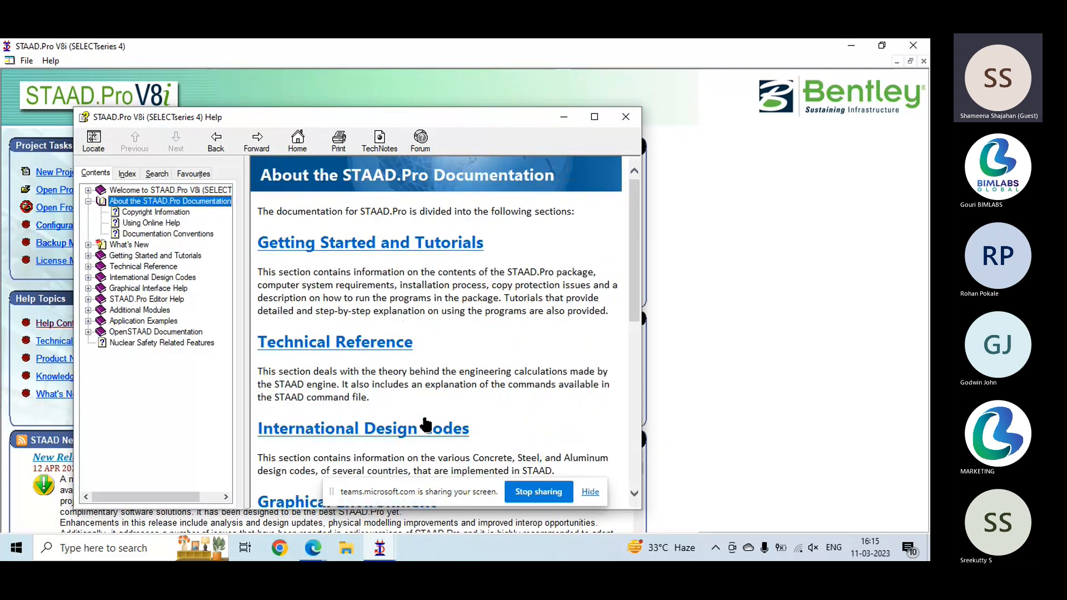
scroll(425, 424, "down", 1)
scroll(426, 425, "down", 4)
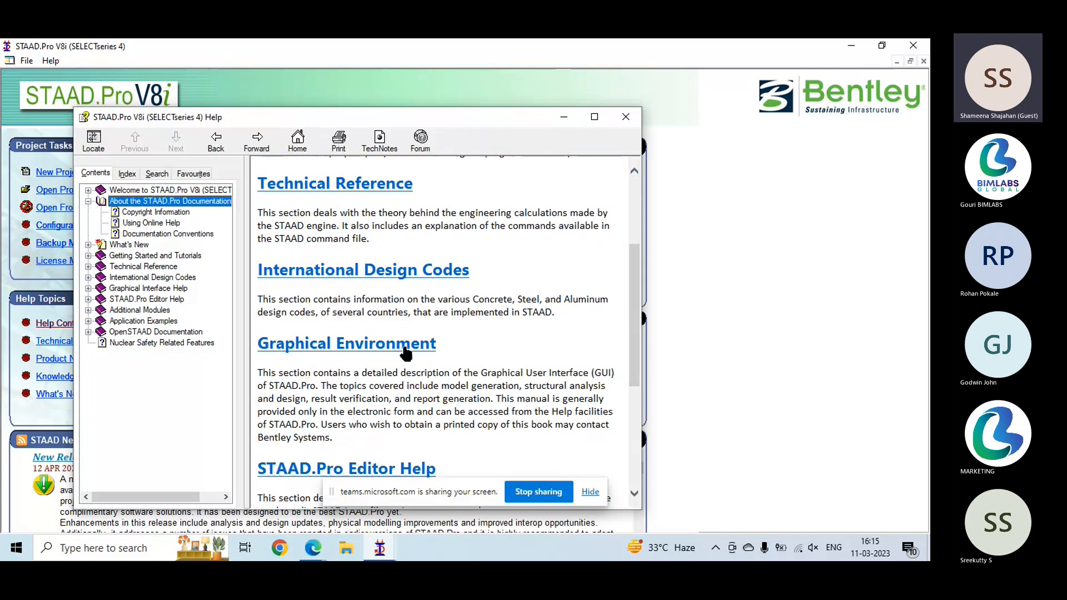
scroll(387, 356, "down", 5)
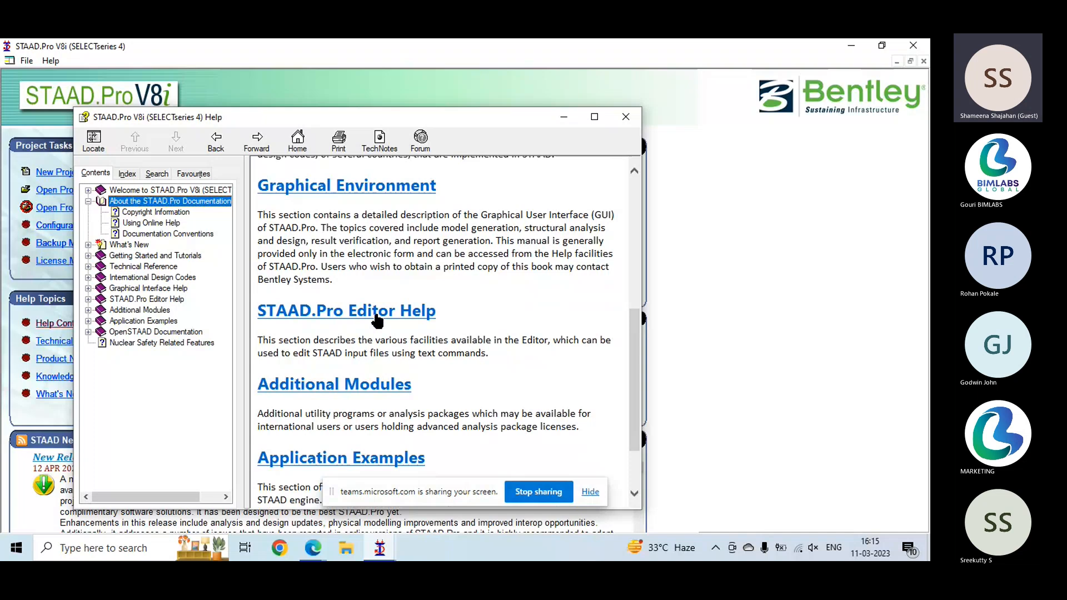
left_click(340, 459)
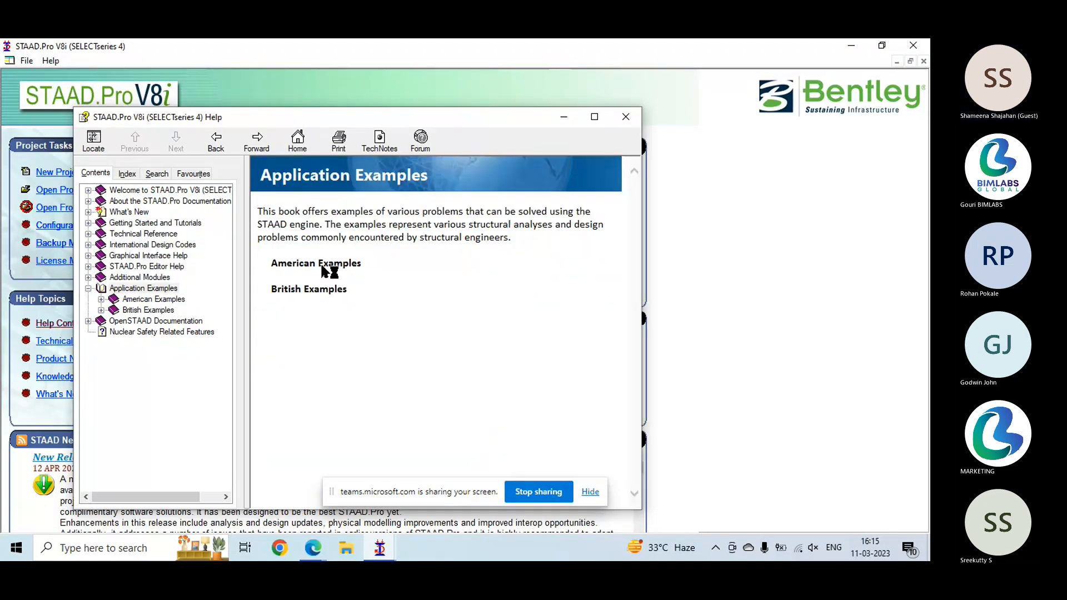
left_click(322, 264)
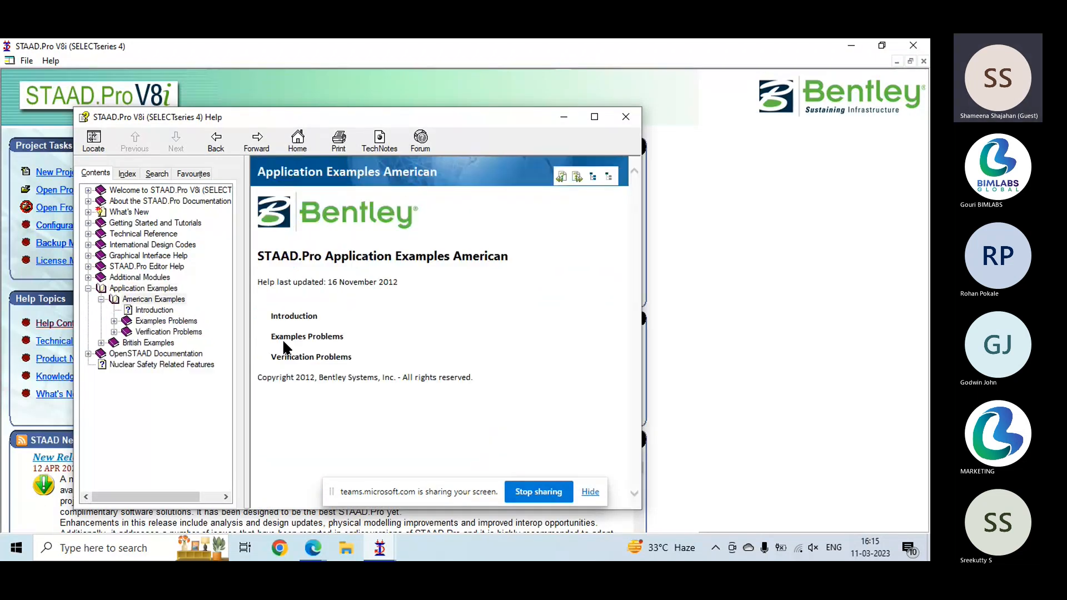
- Look through the Graphical Interface Help topic list and close the help window
left_click(139, 256)
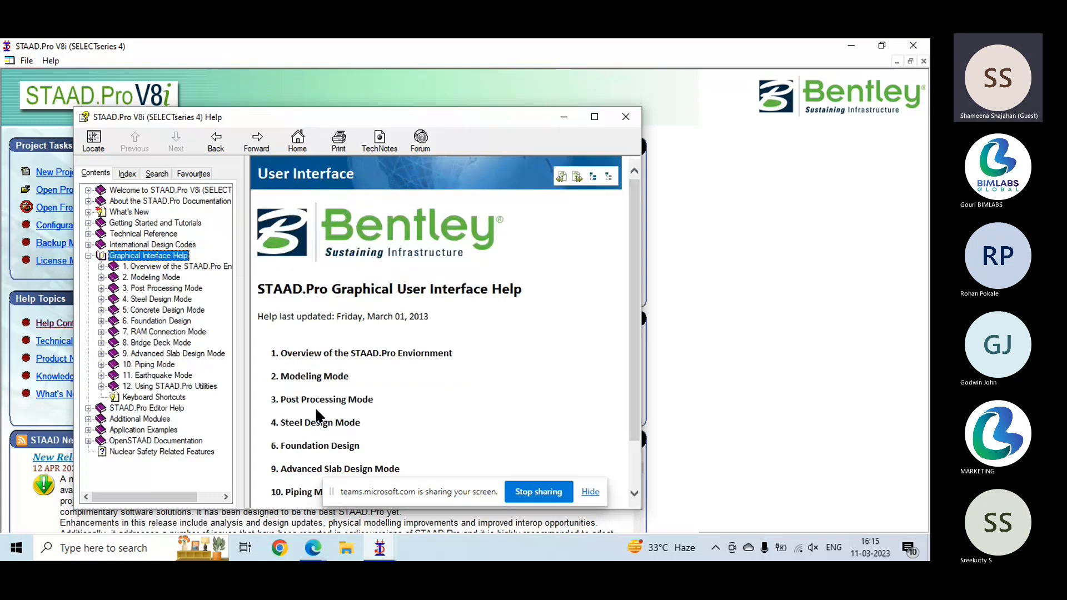
scroll(315, 411, "down", 2)
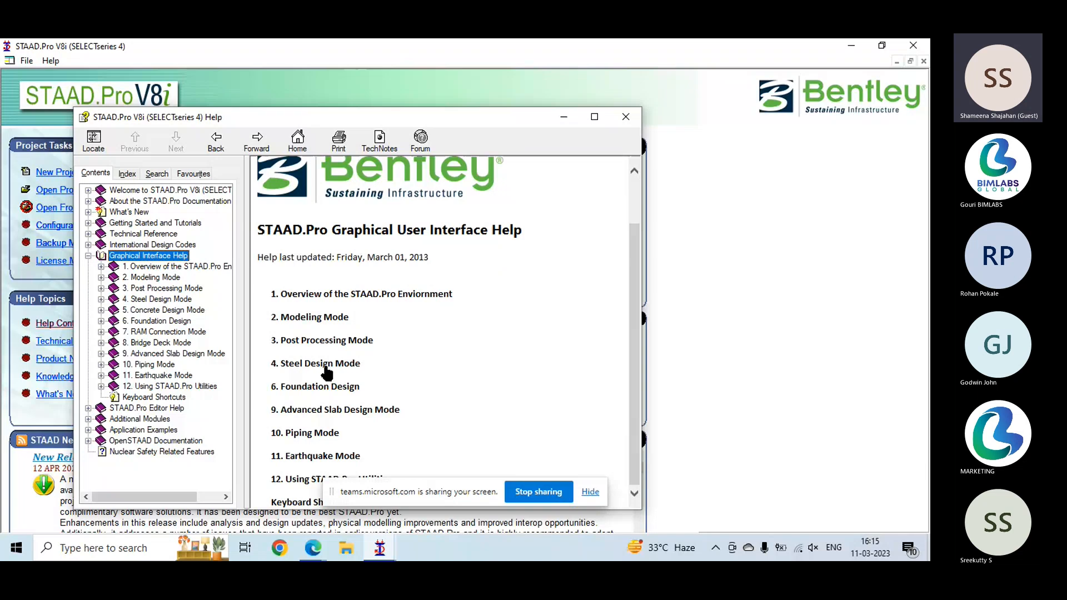
scroll(321, 263, "up", 2)
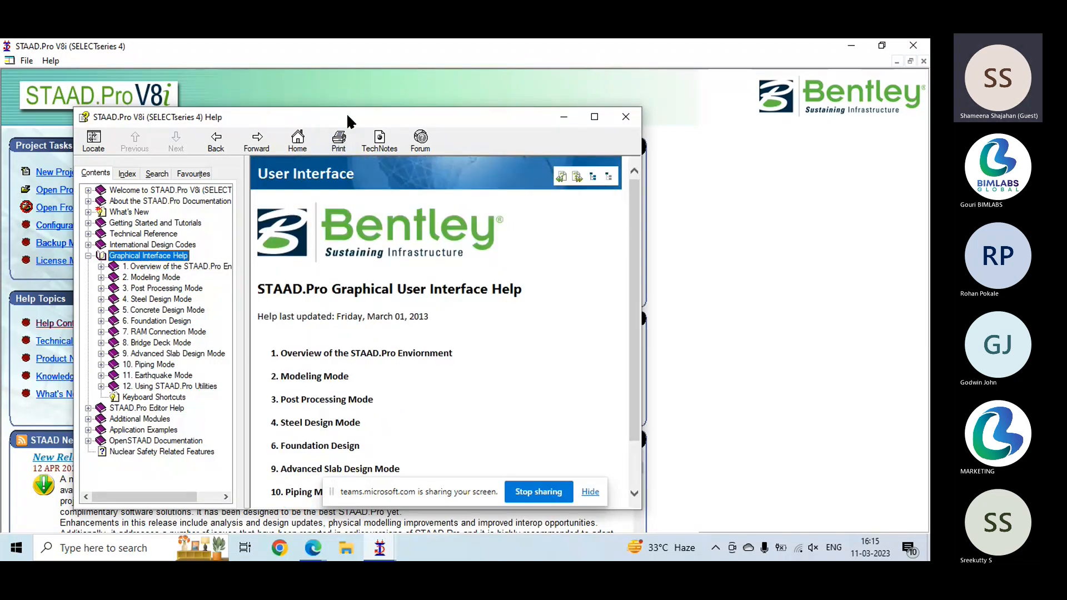
left_click_drag(347, 116, 473, 92)
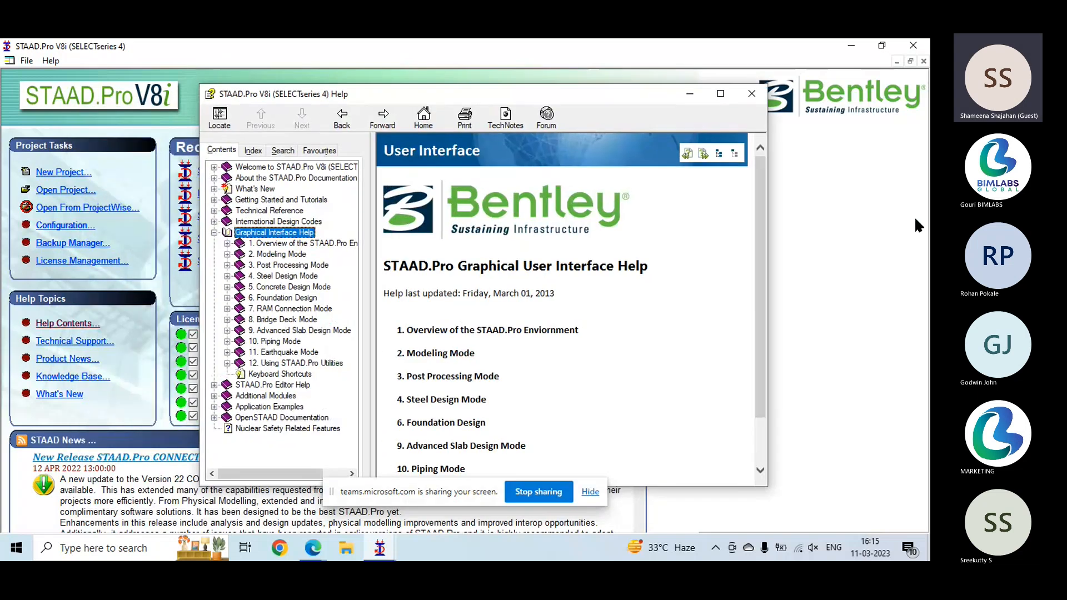
left_click_drag(549, 92, 512, 92)
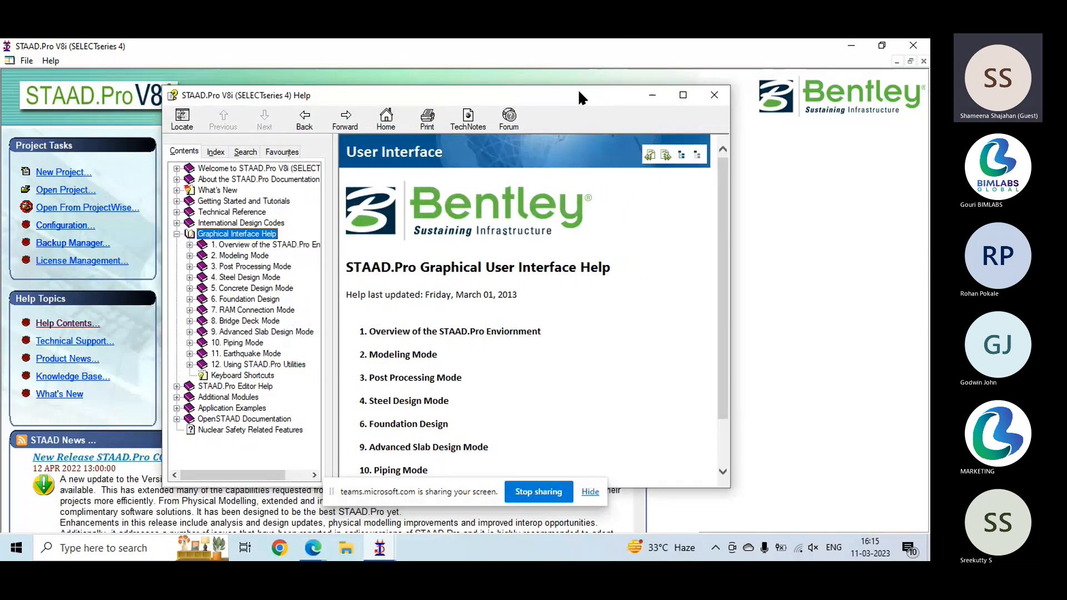
left_click(714, 95)
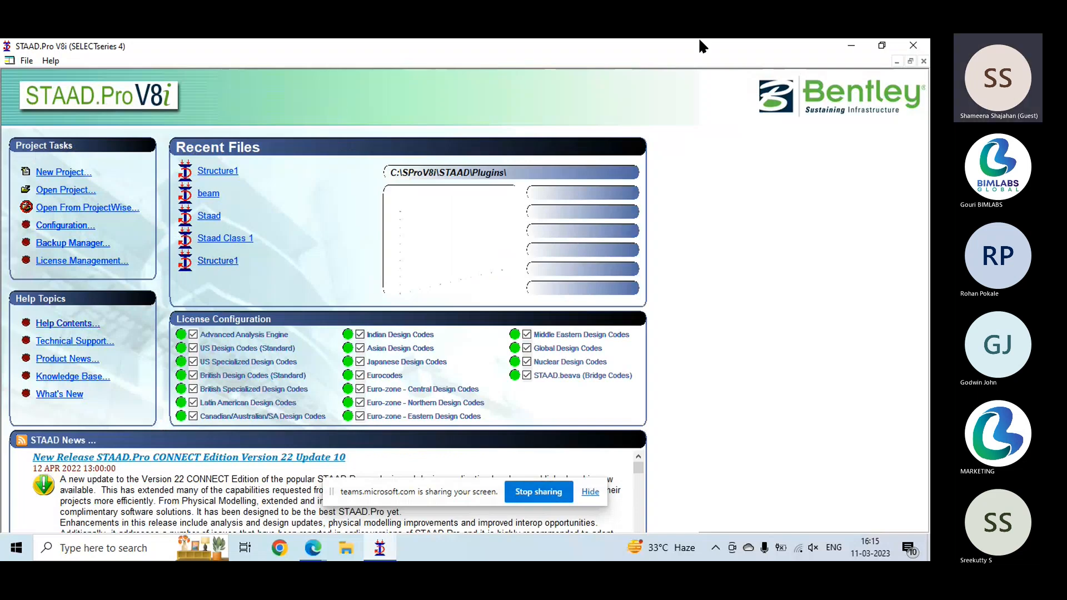
- Start a new project, name the file Staad and browse for its save location
left_click(82, 176)
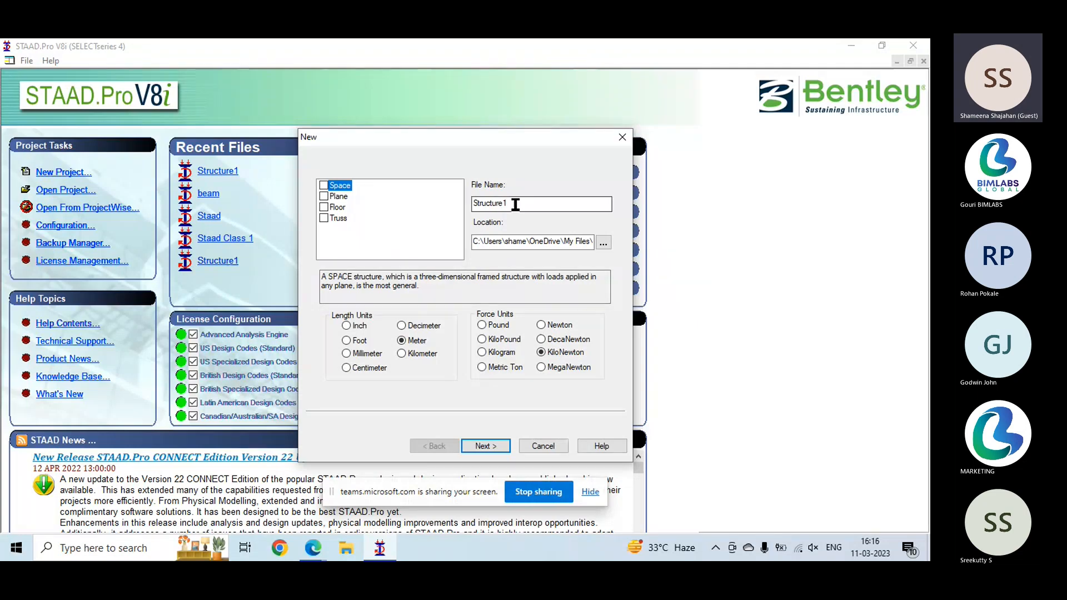
left_click_drag(515, 204, 480, 206)
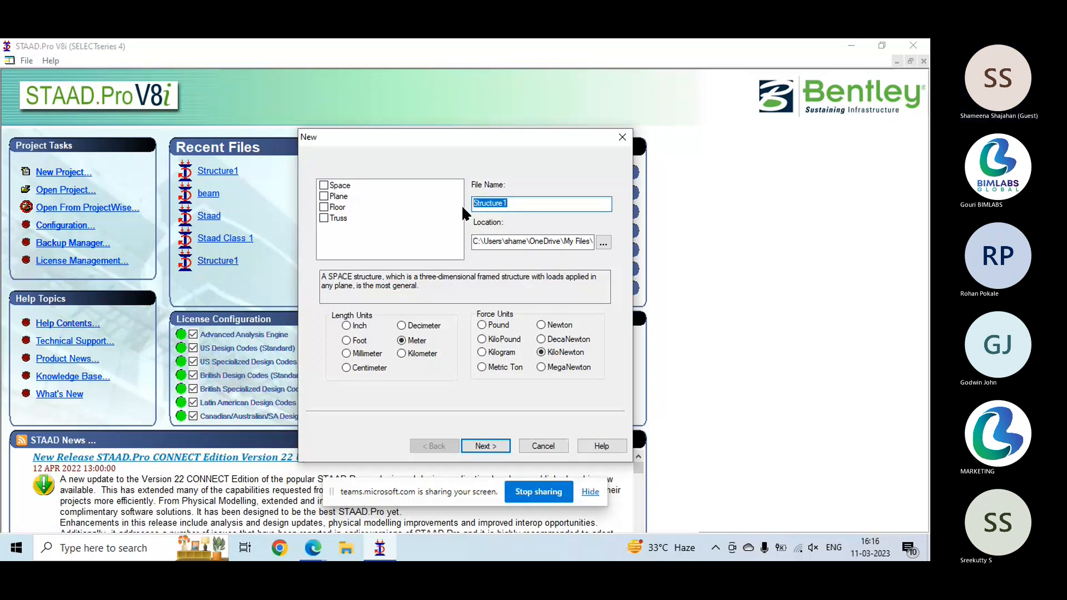
type("Staad")
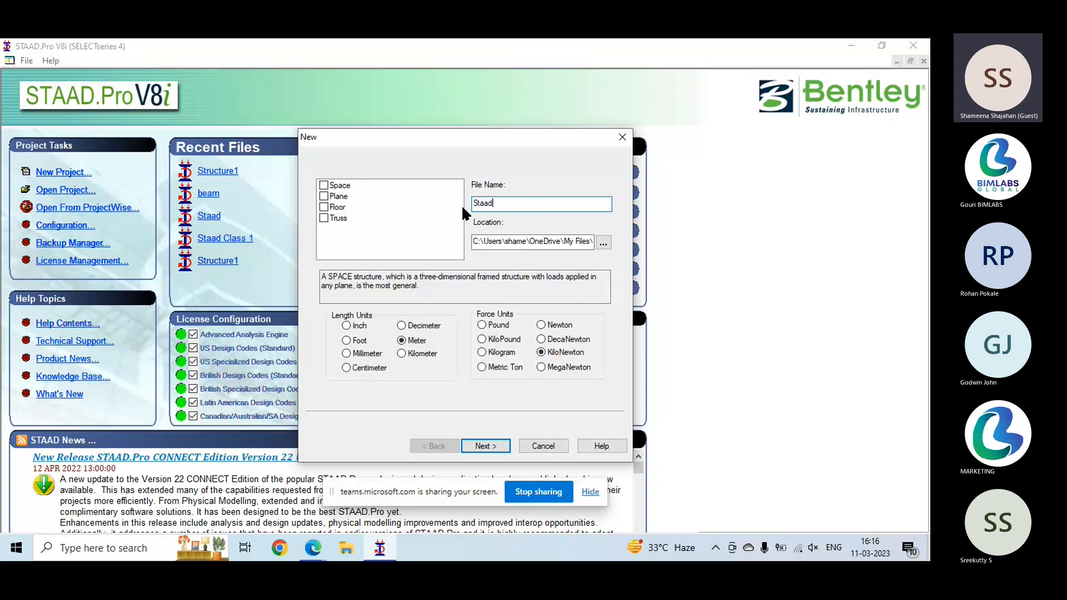
left_click(603, 242)
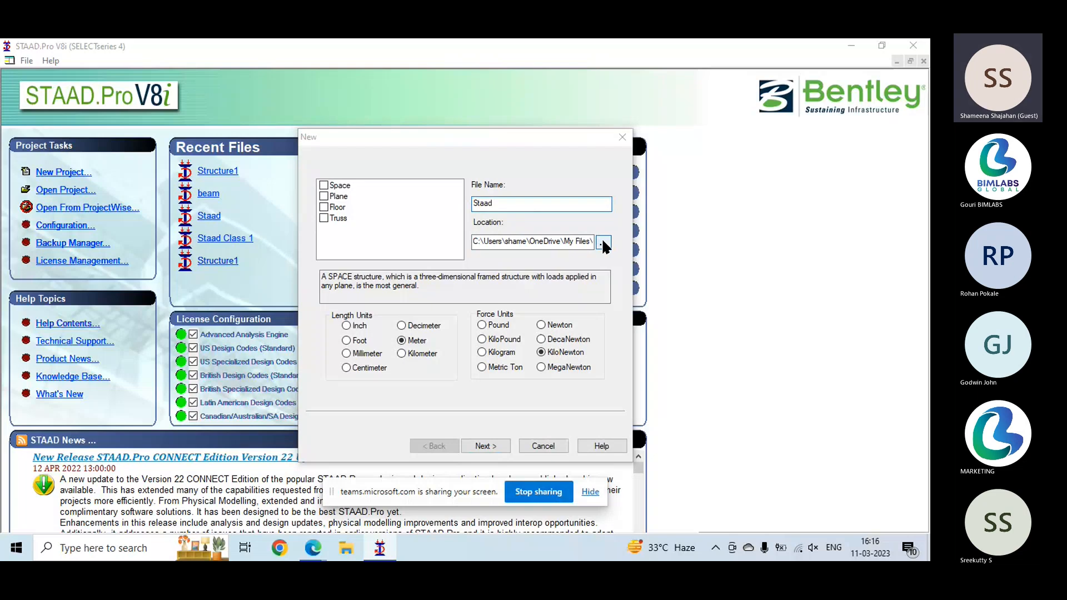
left_click(484, 392)
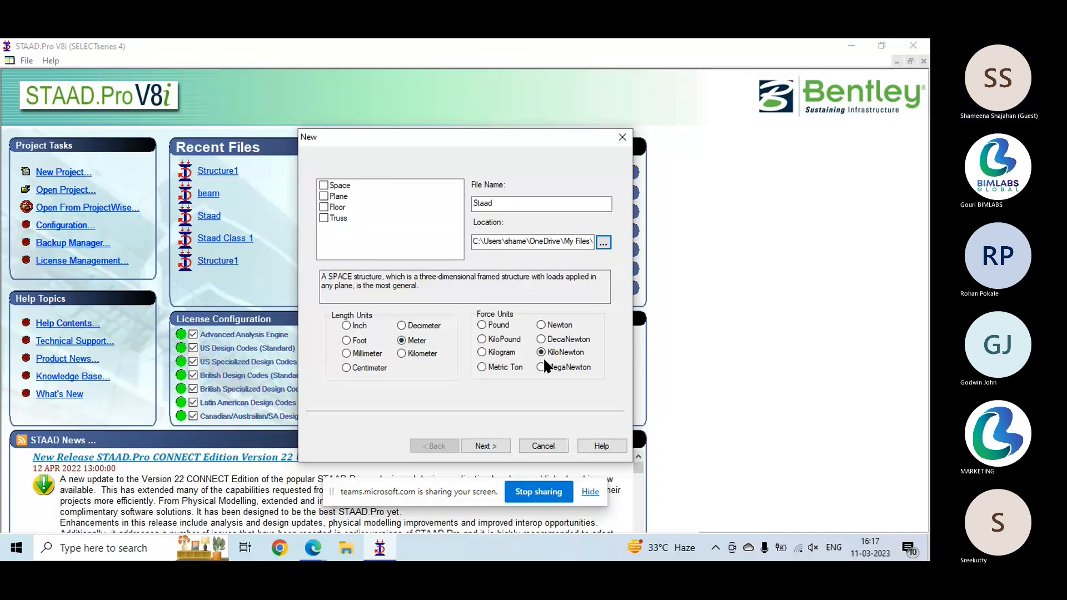
- Create the project as a Space structure, overwriting the existing file, and choose Edit Job Information as the starting task
left_click(323, 187)
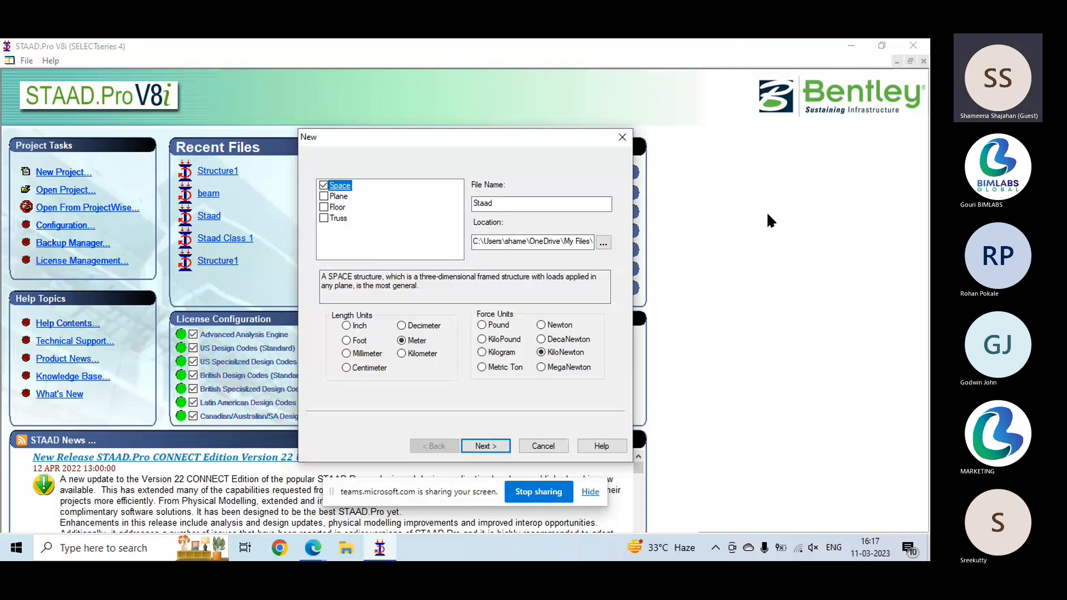
left_click(481, 446)
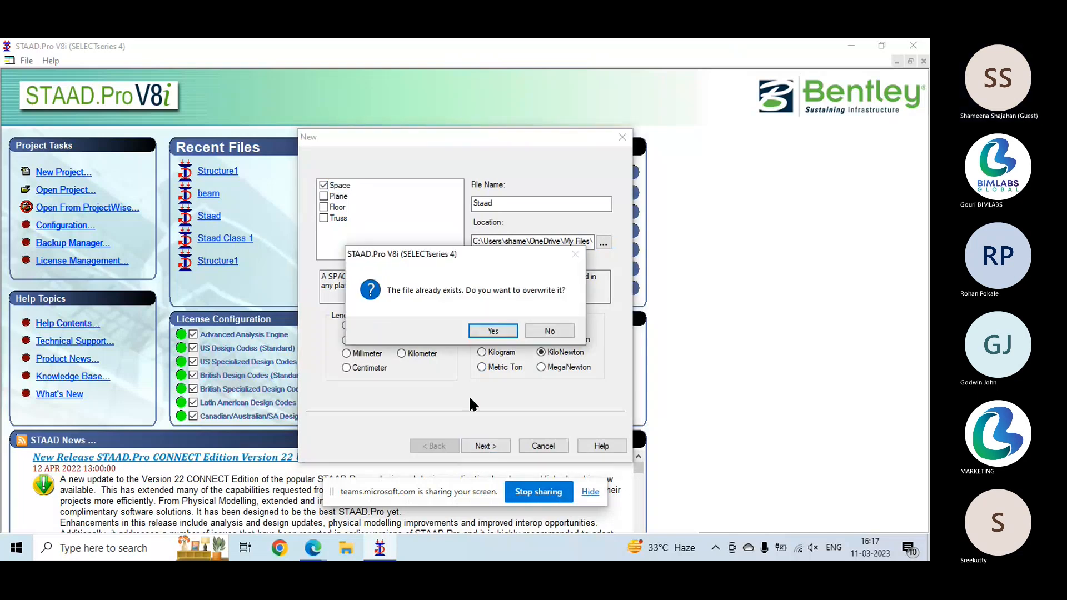
left_click(499, 329)
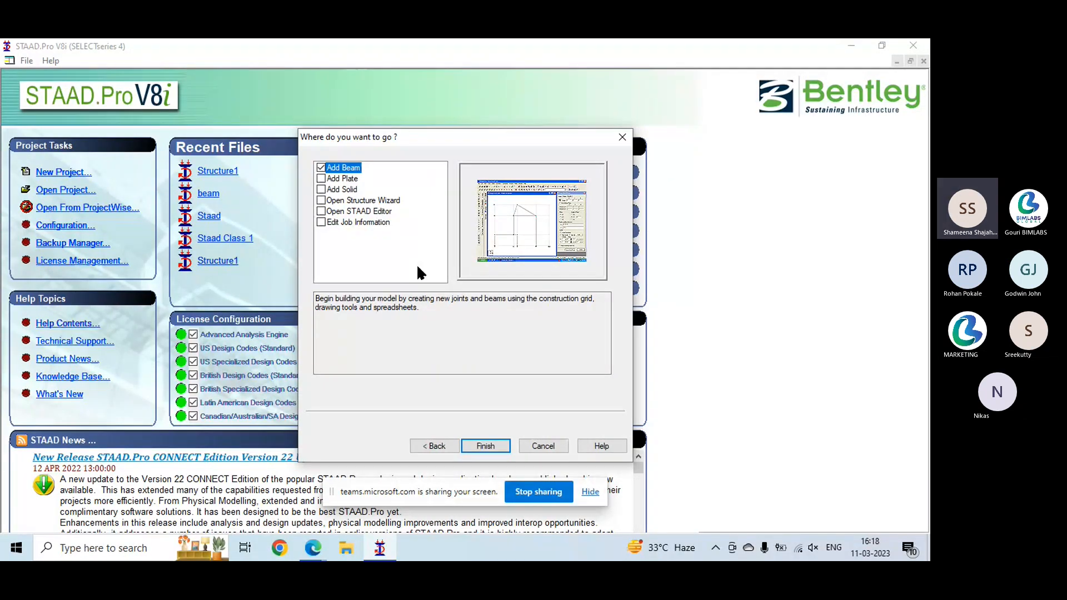
left_click(340, 223)
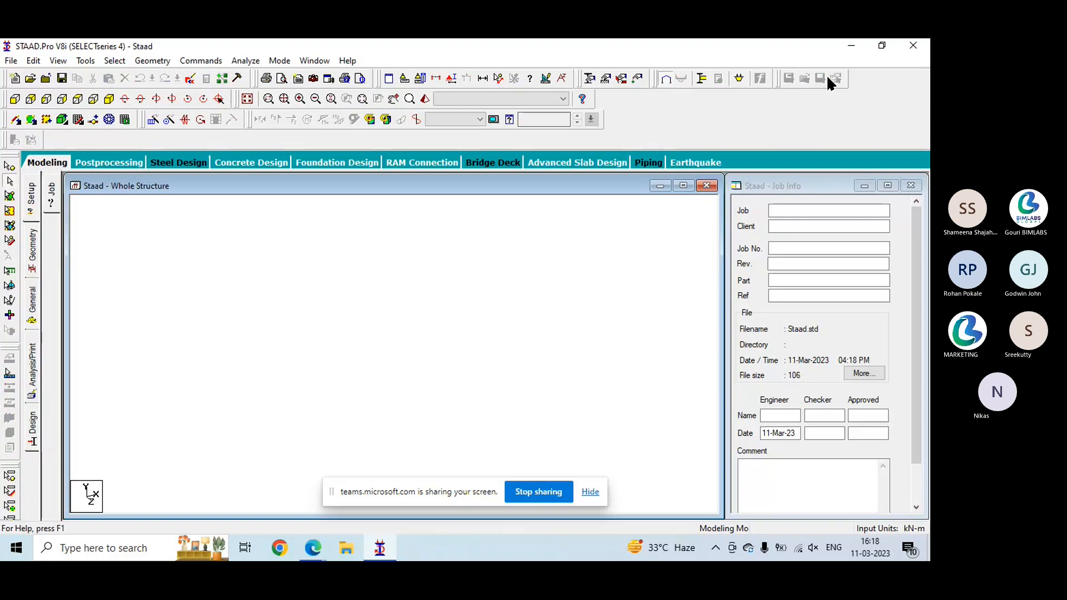
- Enter Staad as the job name in the job information
left_click(786, 187)
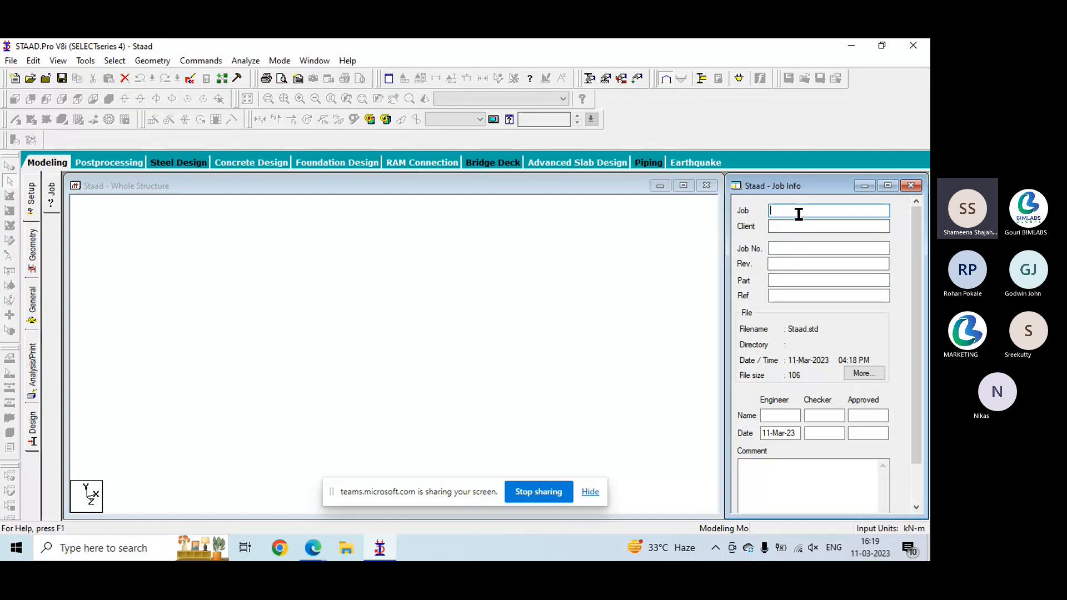
type("Staa")
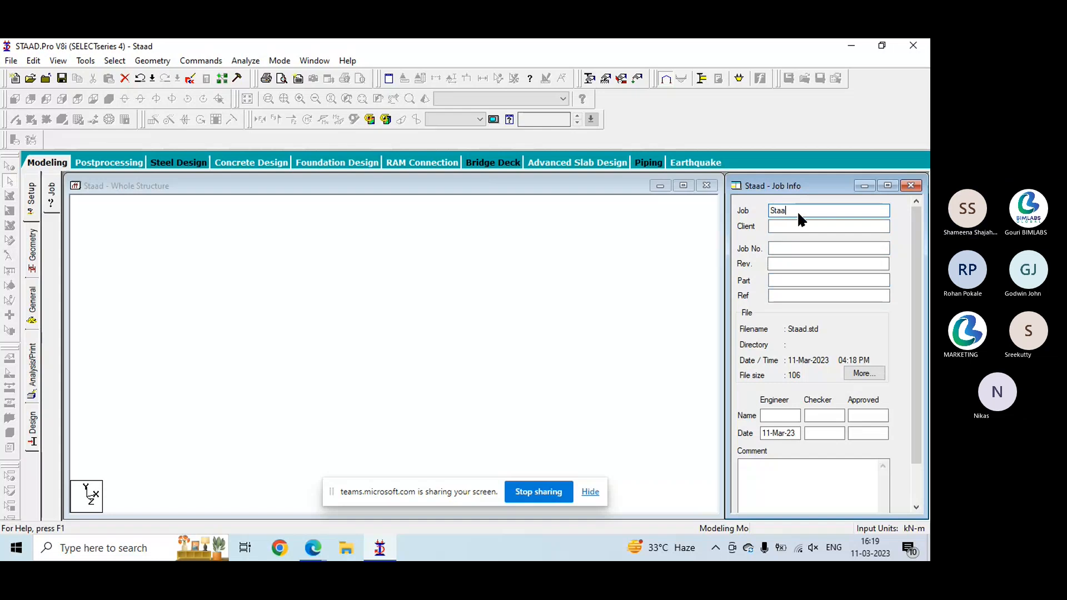
type("d")
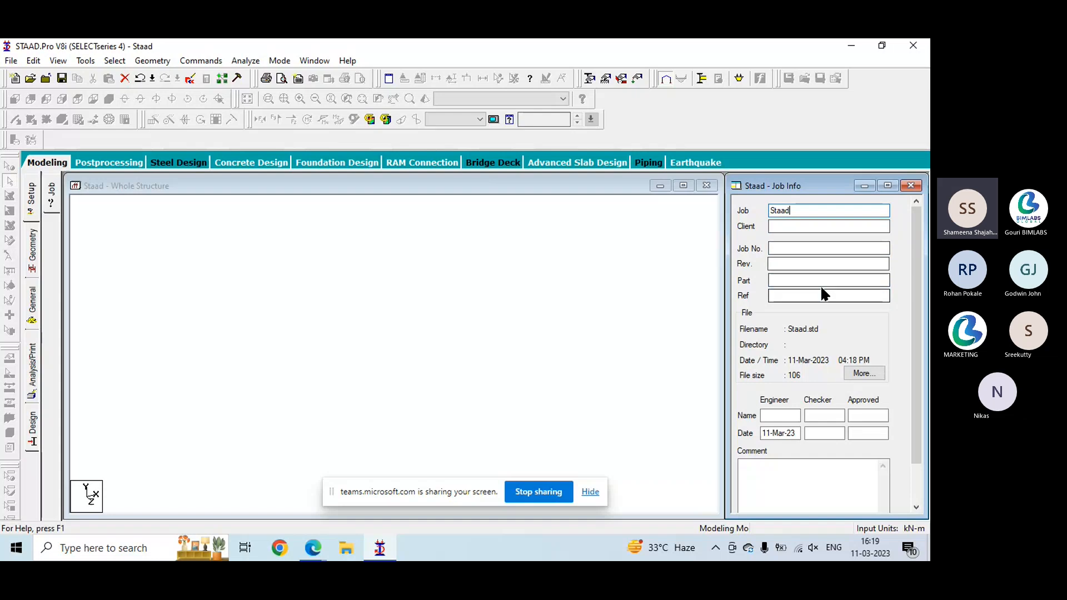
mouse_move(800, 185)
left_mouse_down()
mouse_move(782, 176)
mouse_move(800, 184)
left_mouse_up()
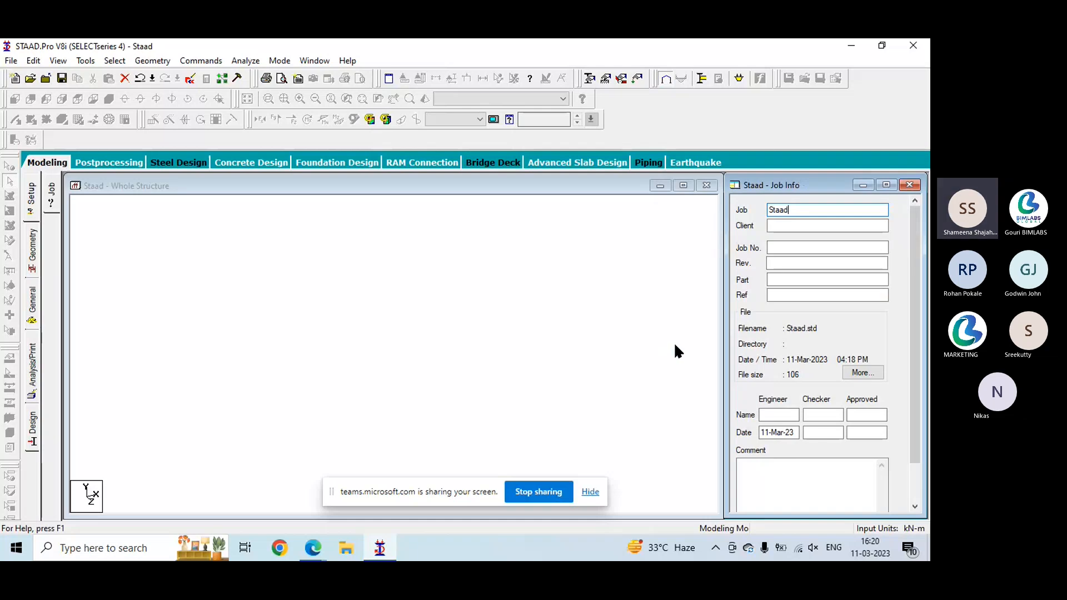
- Look through the file commands, including the Backup Manager settings and the options for viewing input and output files
left_click(11, 60)
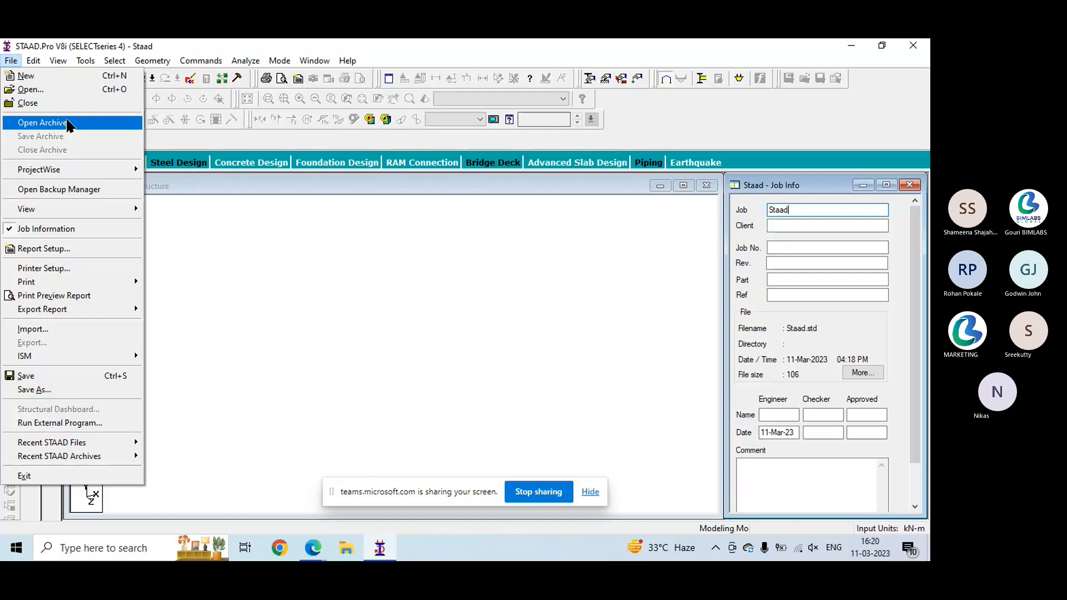
mouse_move(56, 175)
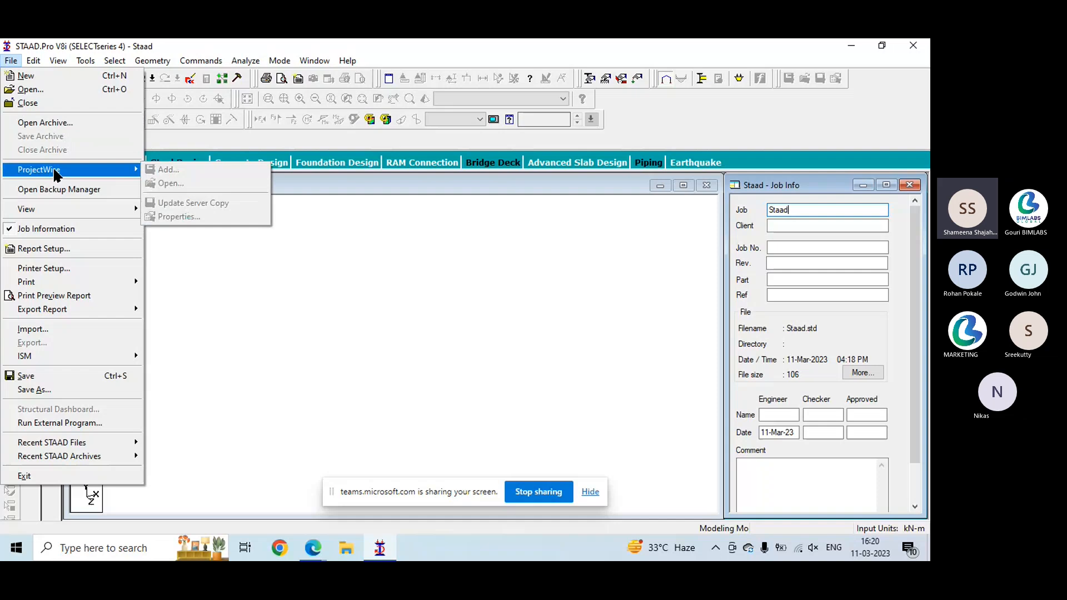
left_click(98, 194)
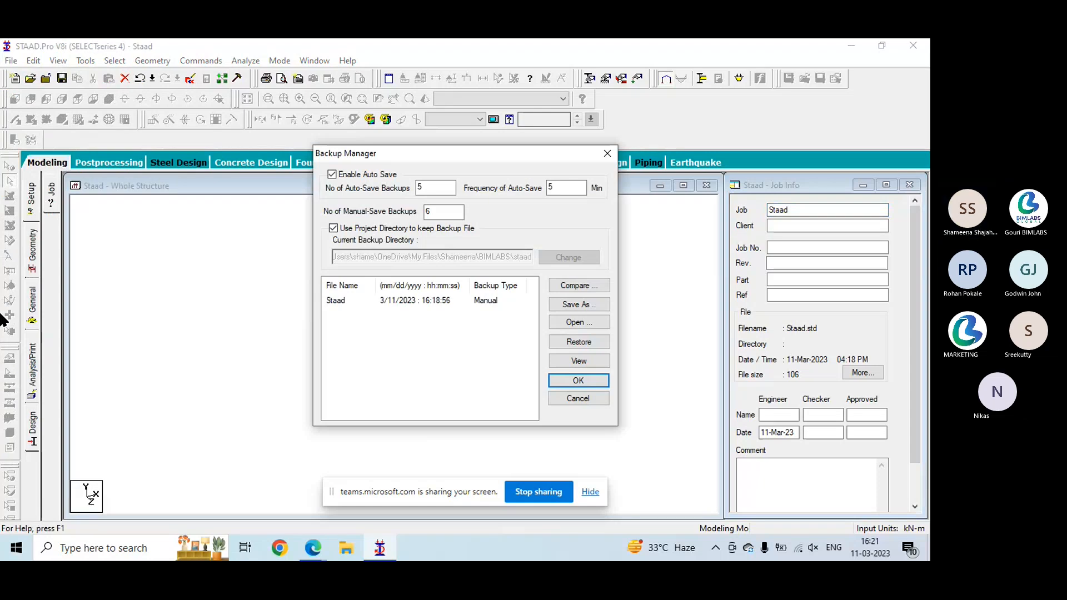
left_click(607, 153)
left_click(11, 61)
mouse_move(114, 210)
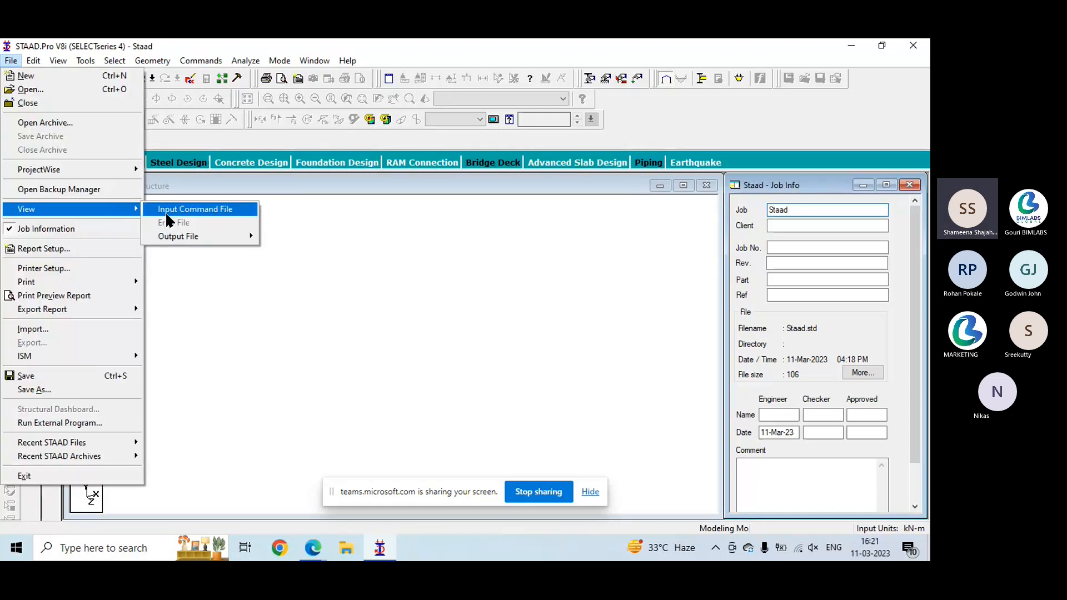
mouse_move(169, 235)
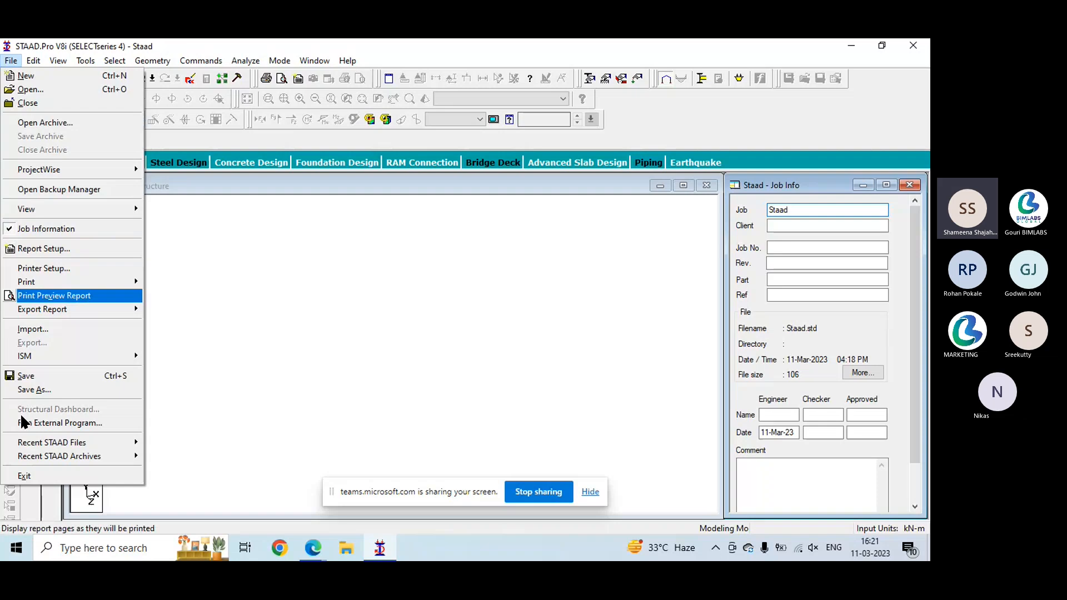
- Save the modified structure, view its input command file in the STAAD Editor and close the editor
left_click(33, 60)
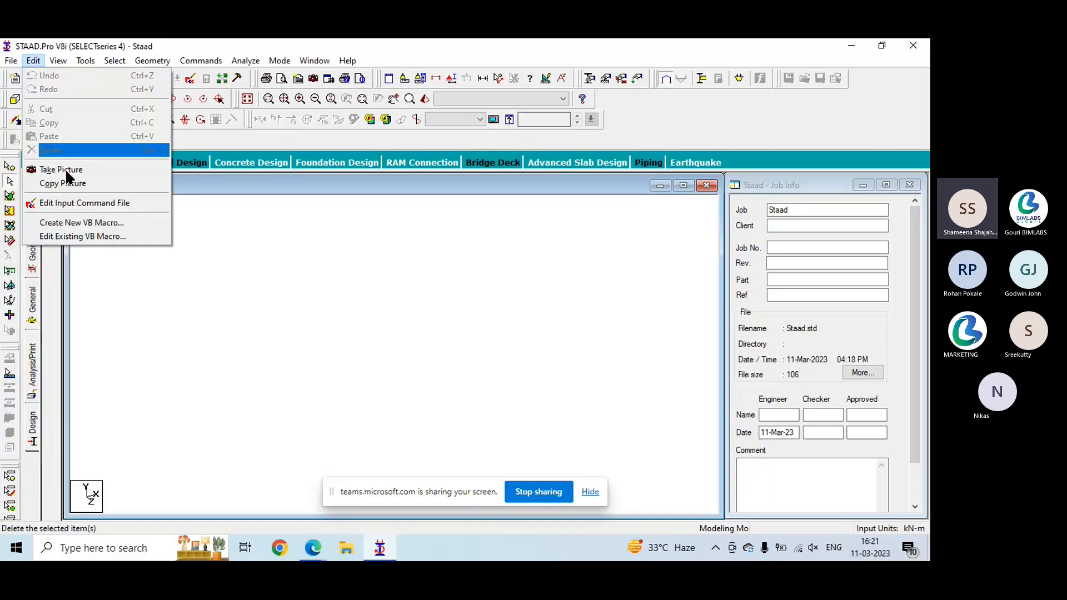
left_click(62, 208)
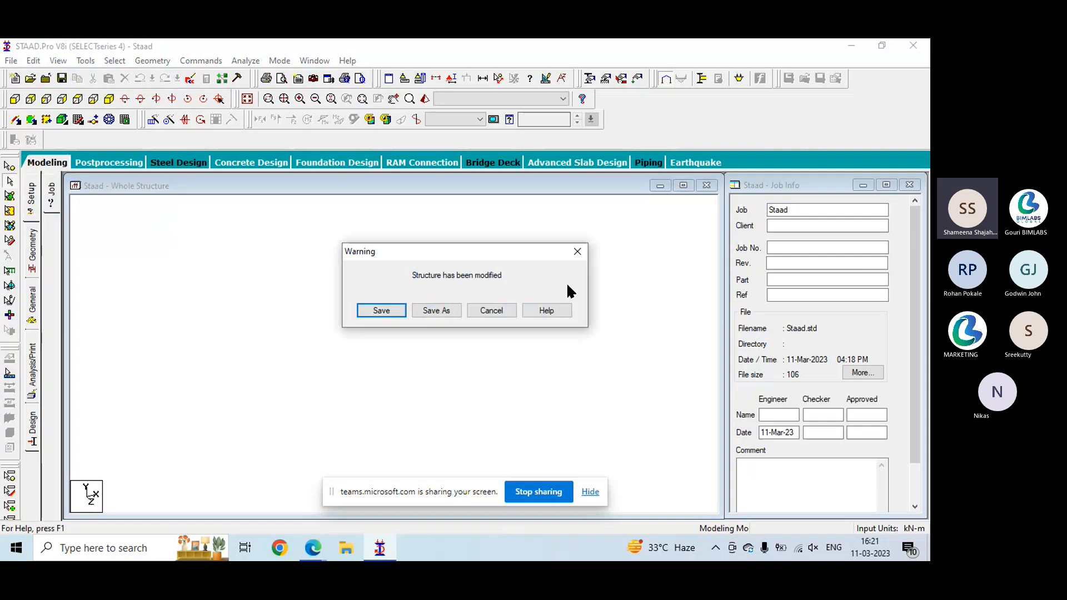
left_click(393, 309)
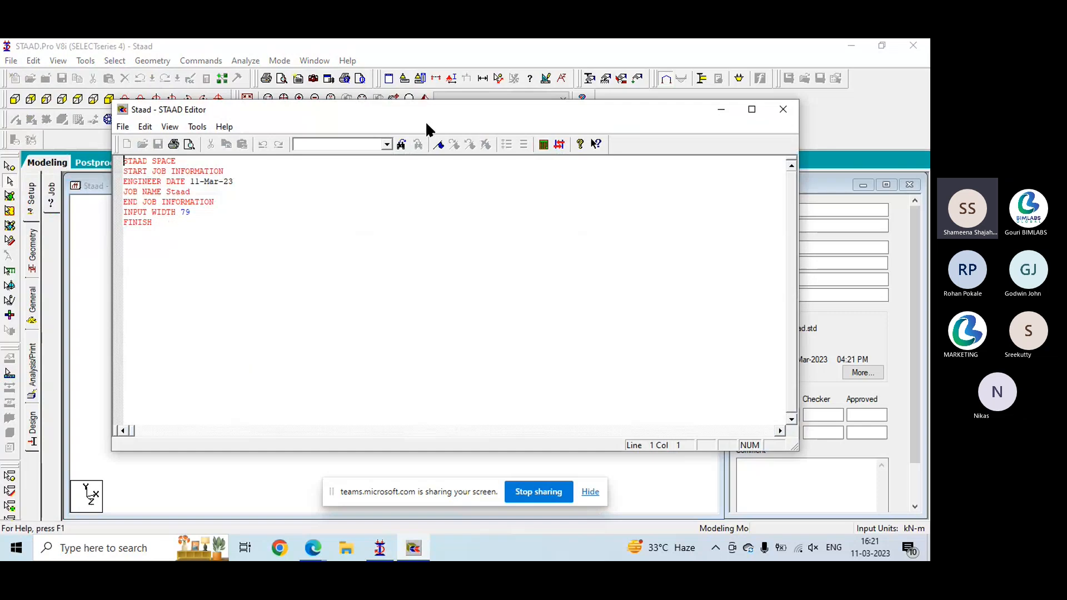
left_click_drag(421, 120, 402, 119)
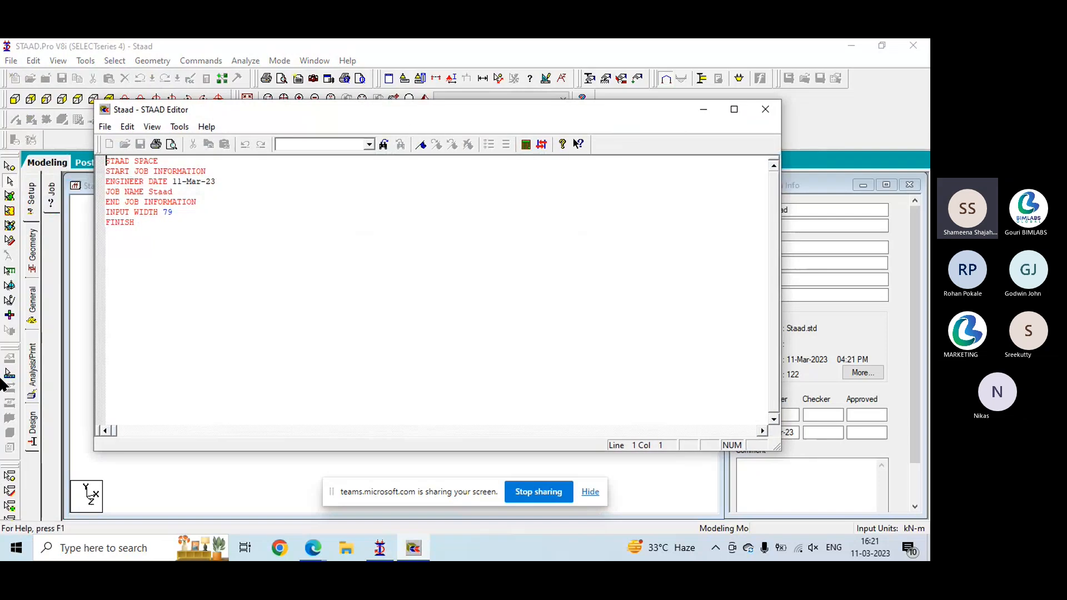
left_click(765, 109)
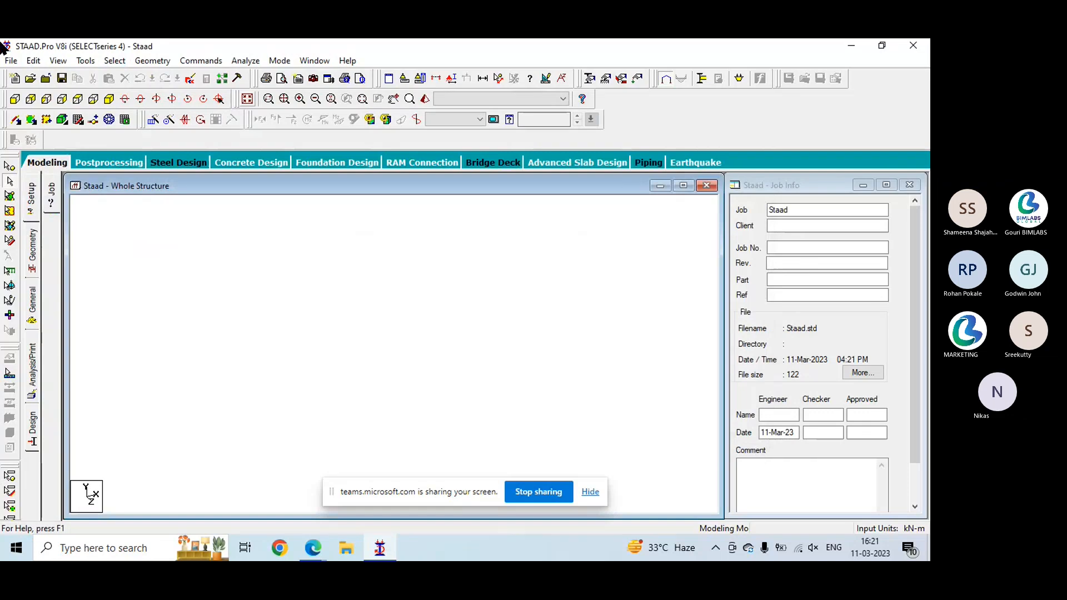
- Look through the view commands with their View Management options, the tools commands and the selection cursor commands
left_click(58, 60)
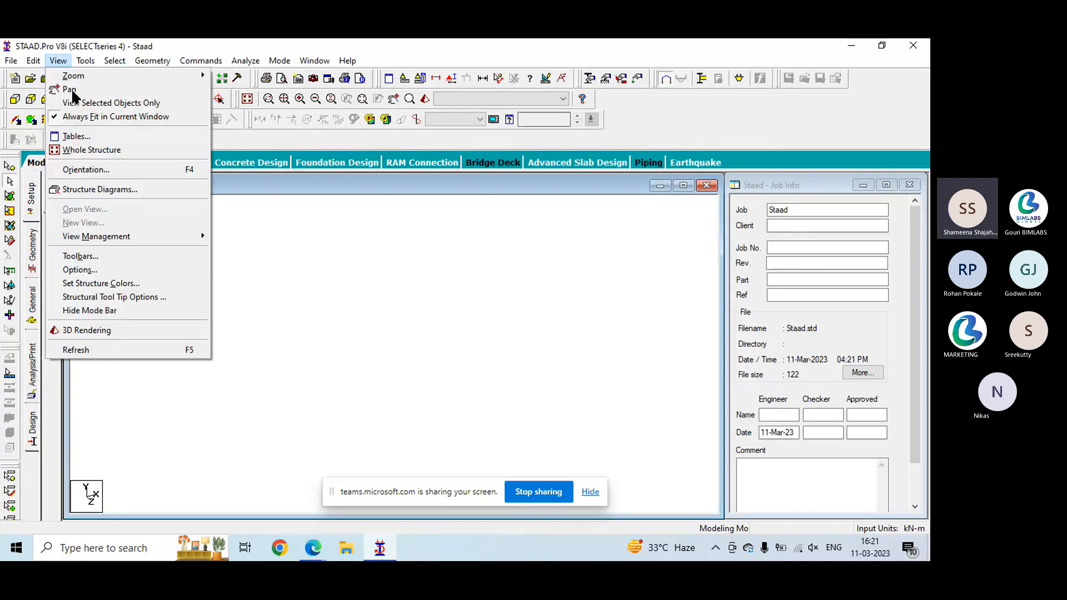
left_click(114, 60)
left_click(57, 61)
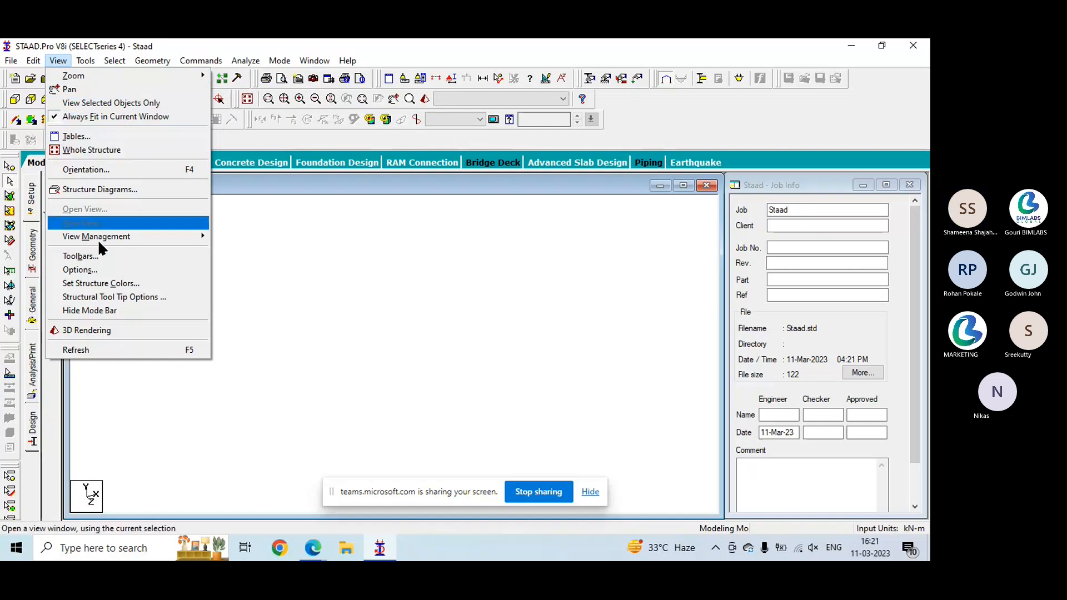
mouse_move(98, 239)
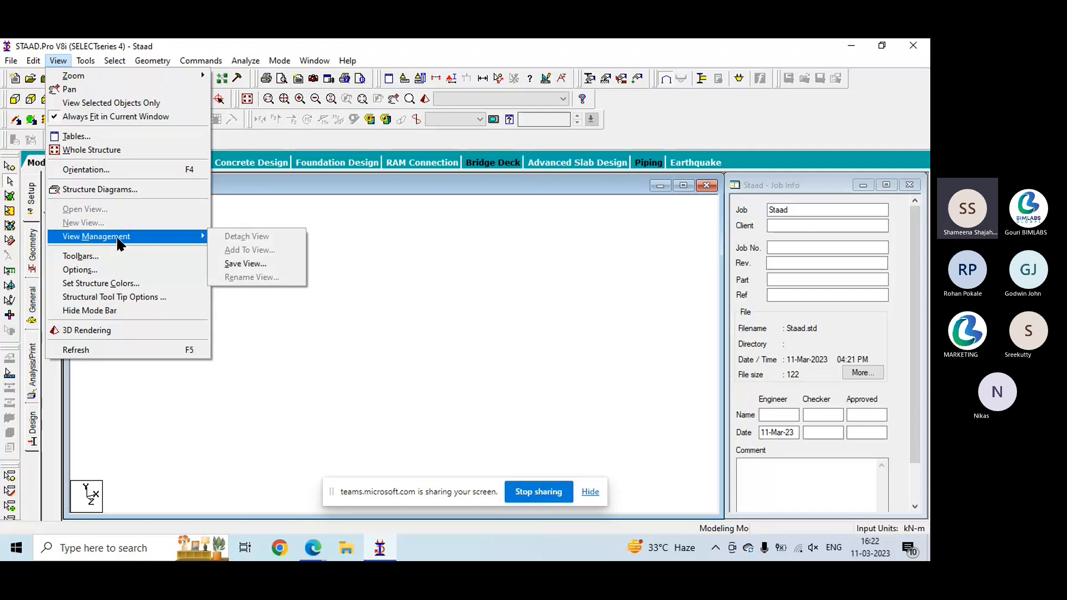
left_click(88, 62)
left_click(88, 62)
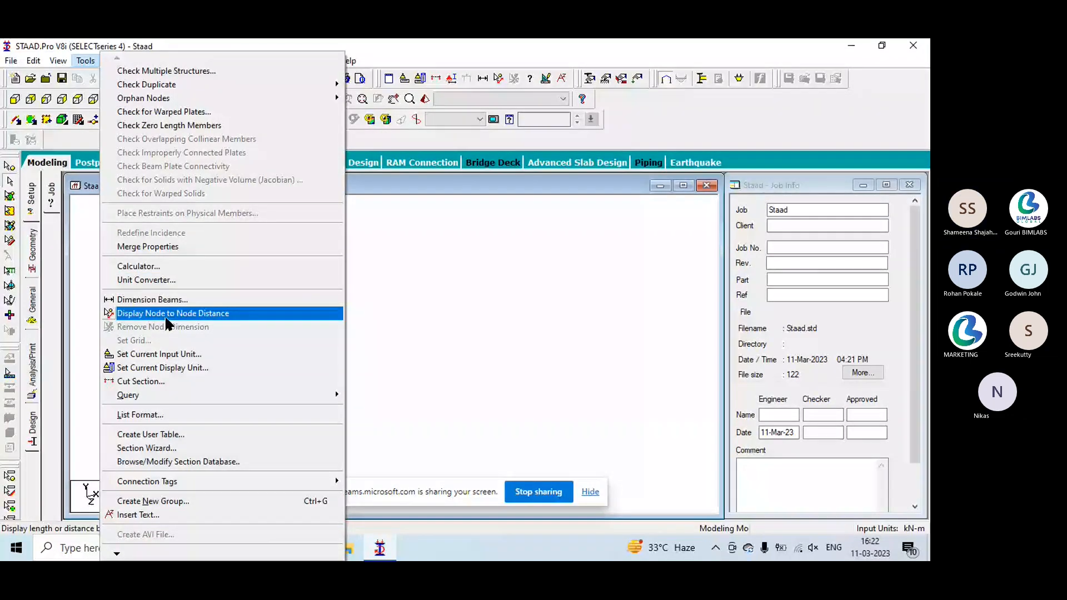
left_click(111, 40)
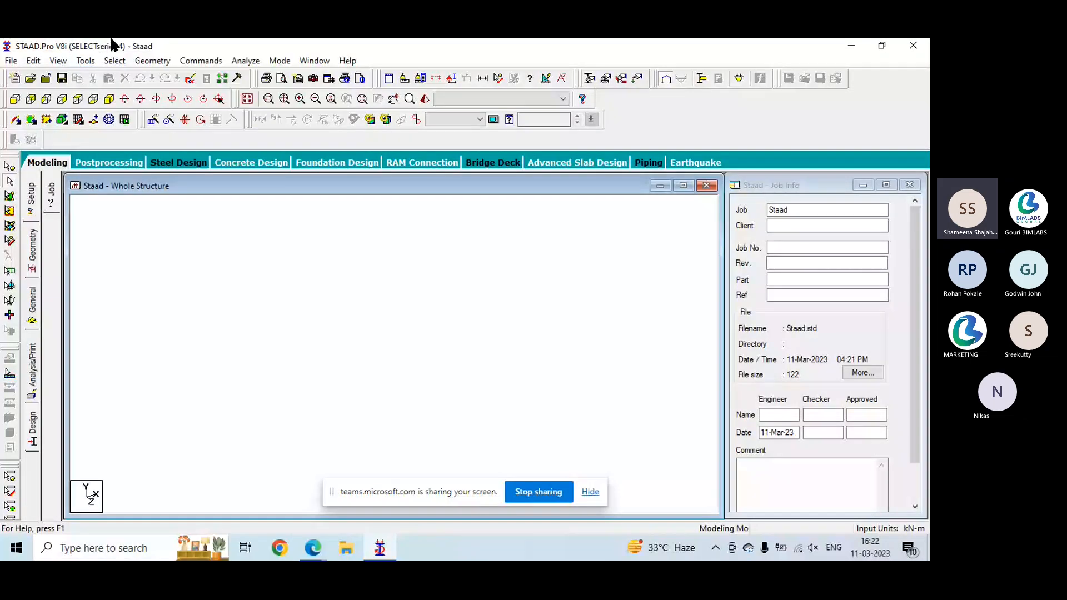
left_click(114, 60)
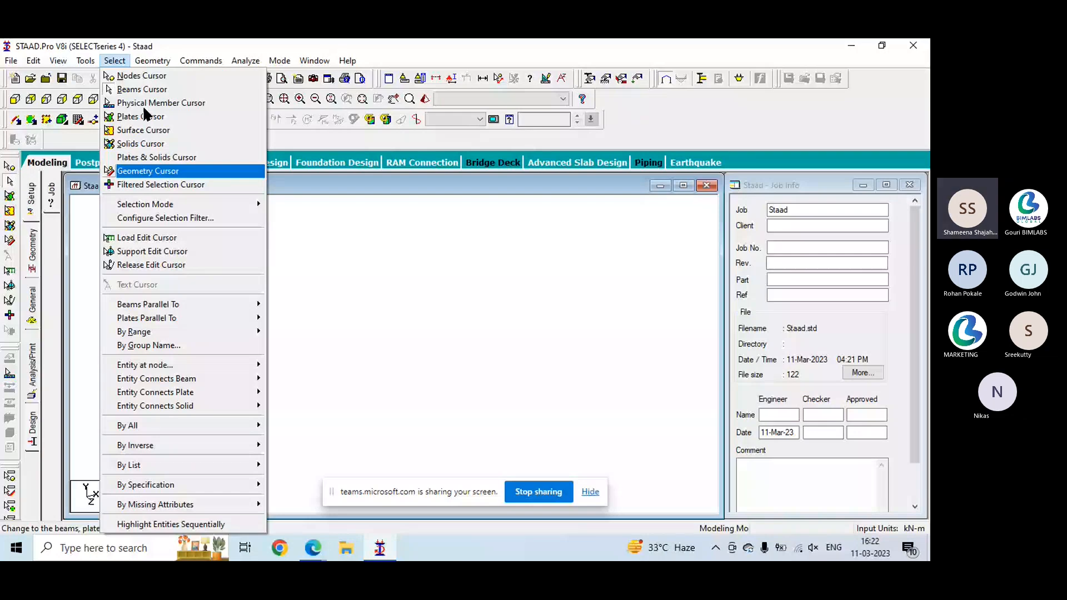
left_click(11, 309)
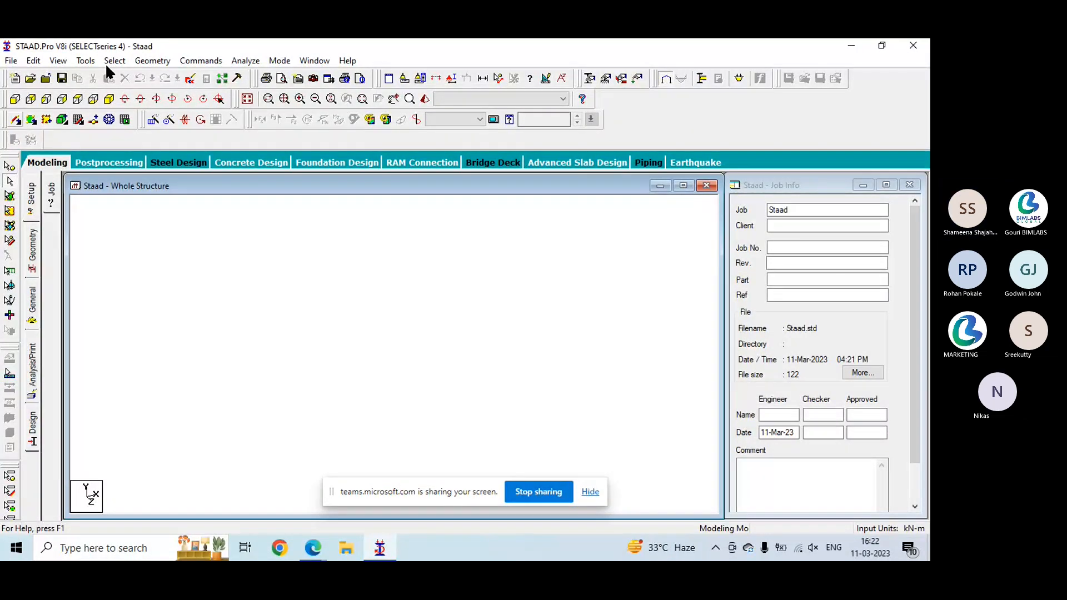
- With the Snap/Grid beam command, draw four connected beams through grid points (0, 0), (8, 0), (8, 6), (4, 9) and (0, 7)
left_click(158, 63)
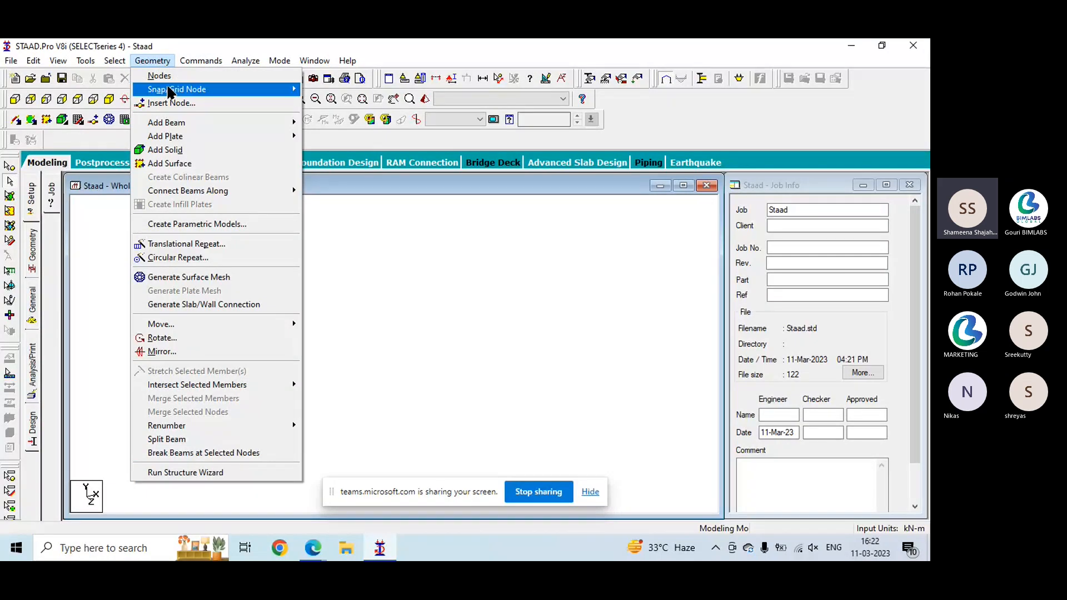
mouse_move(211, 90)
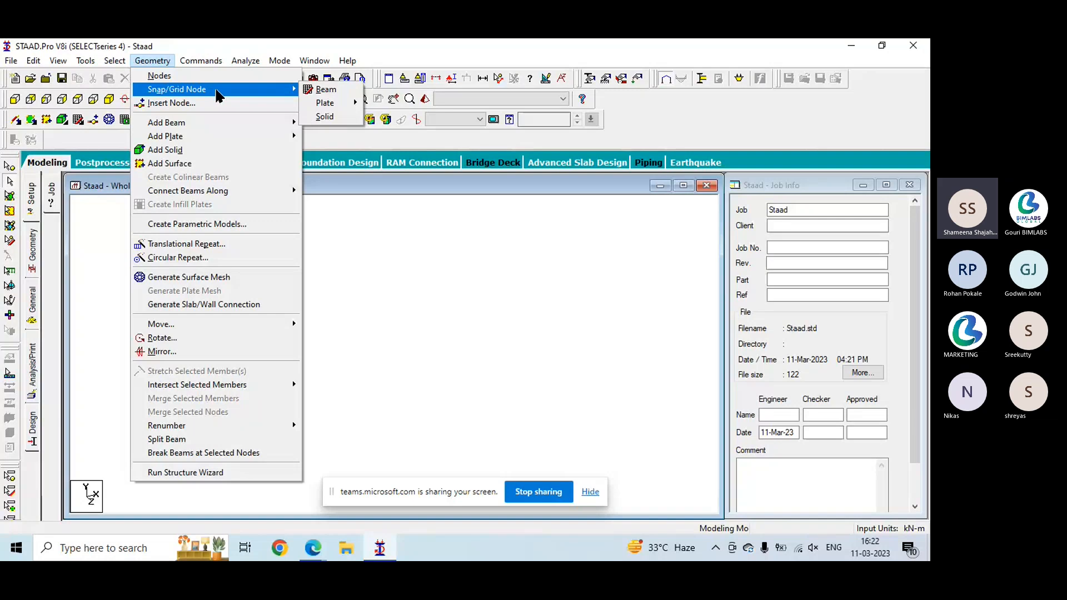
left_click(326, 94)
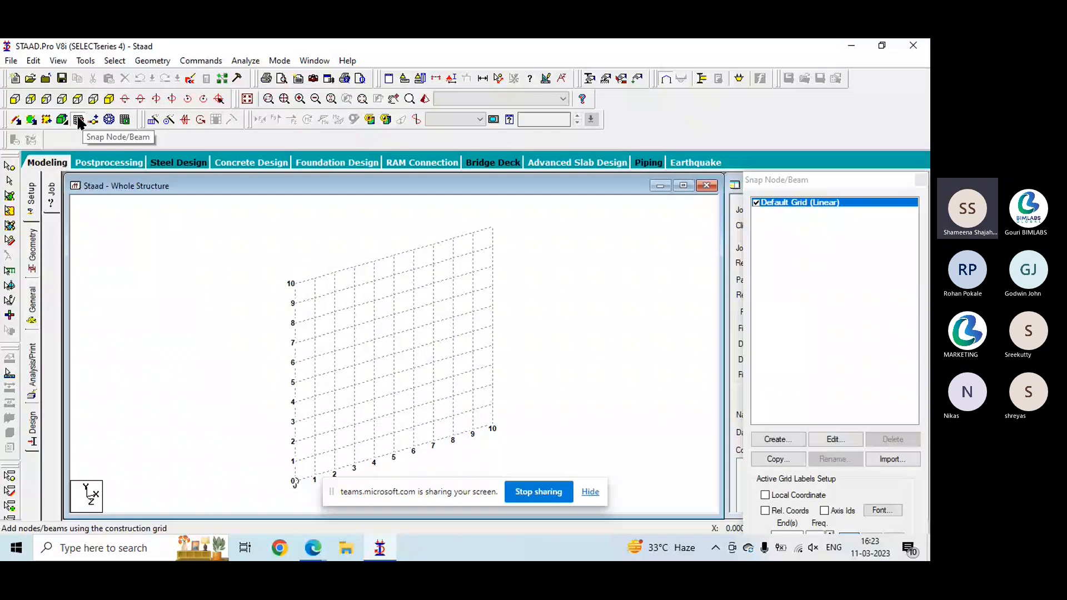
left_click(34, 253)
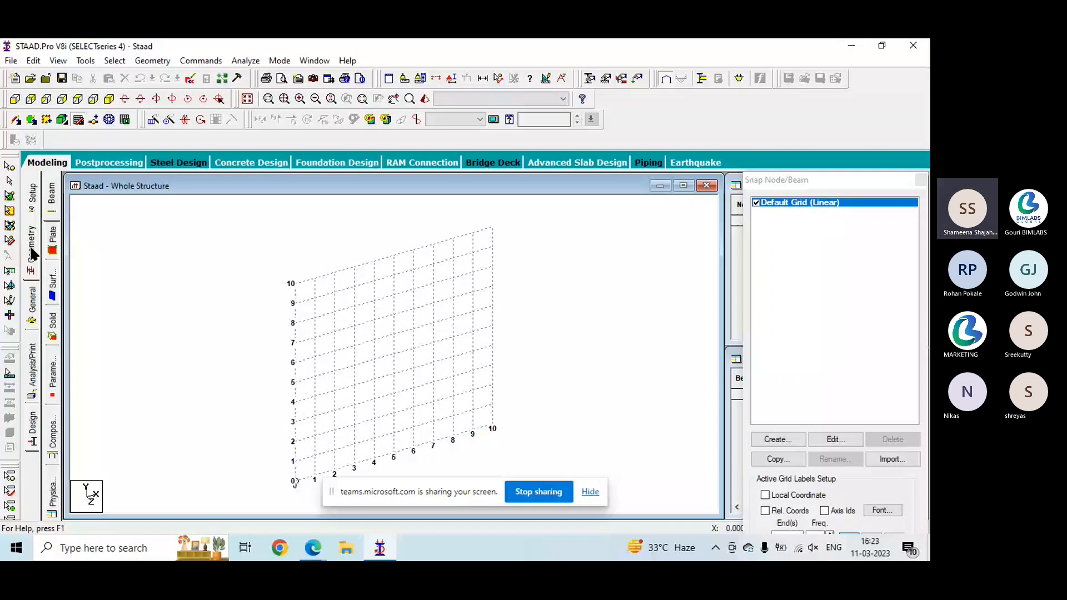
left_click(295, 481)
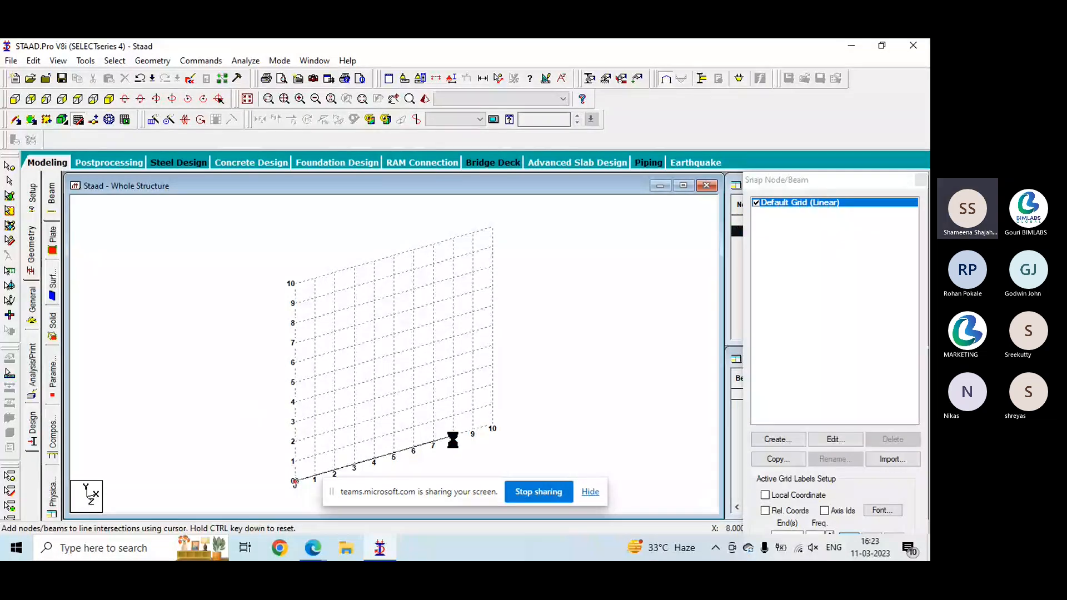
left_click(453, 436)
left_click(453, 317)
left_click(374, 281)
left_click(295, 343)
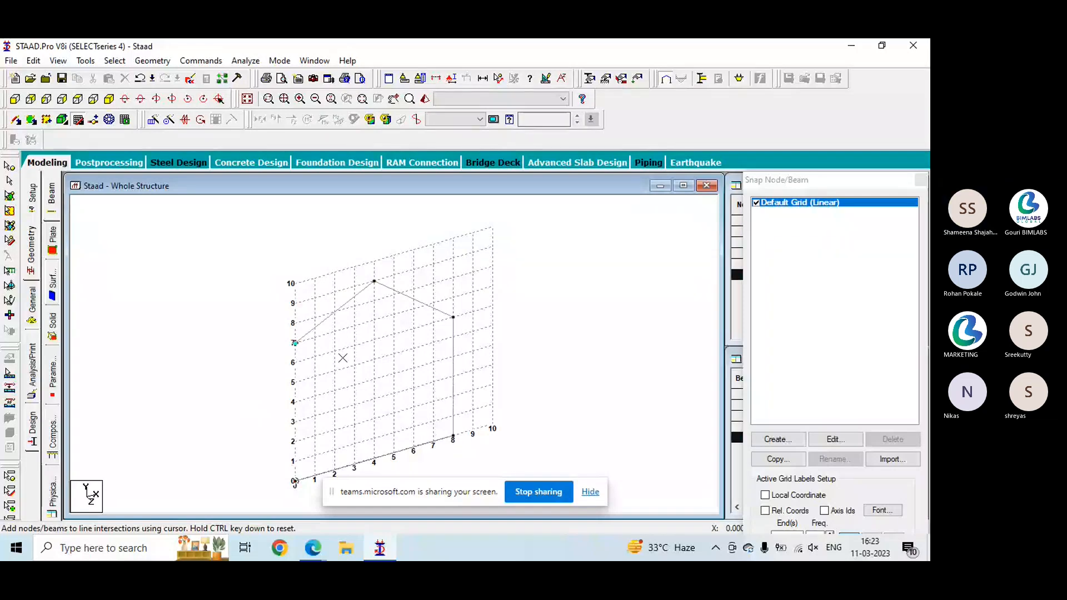
key("Escape")
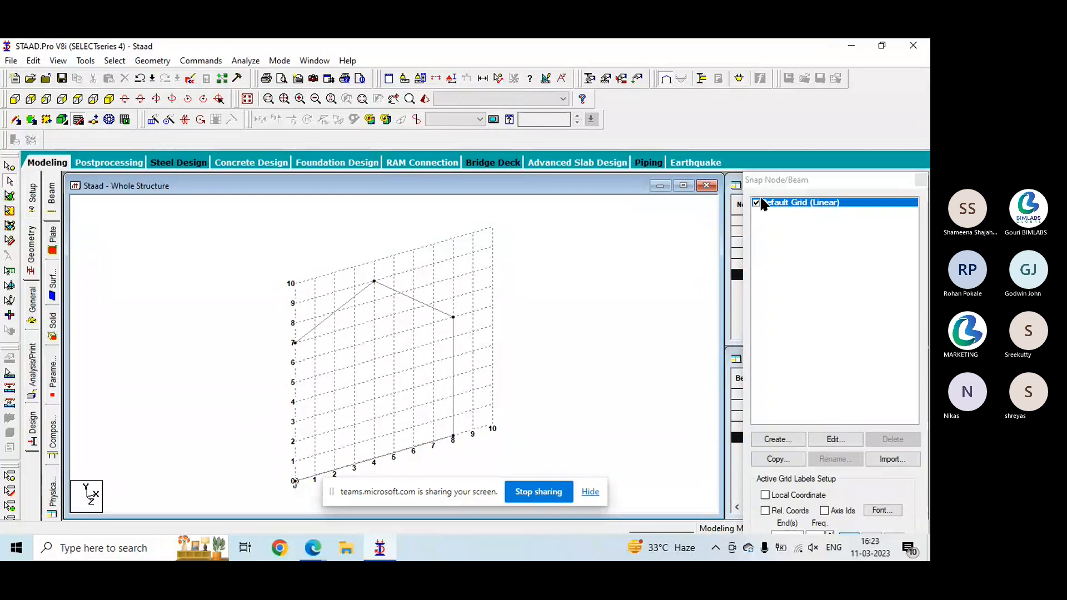
- Draw three more connected beams on the snap grid through points (1, 5), (6, 1), (5, 5) and (7, 5)
left_click_drag(771, 177, 748, 54)
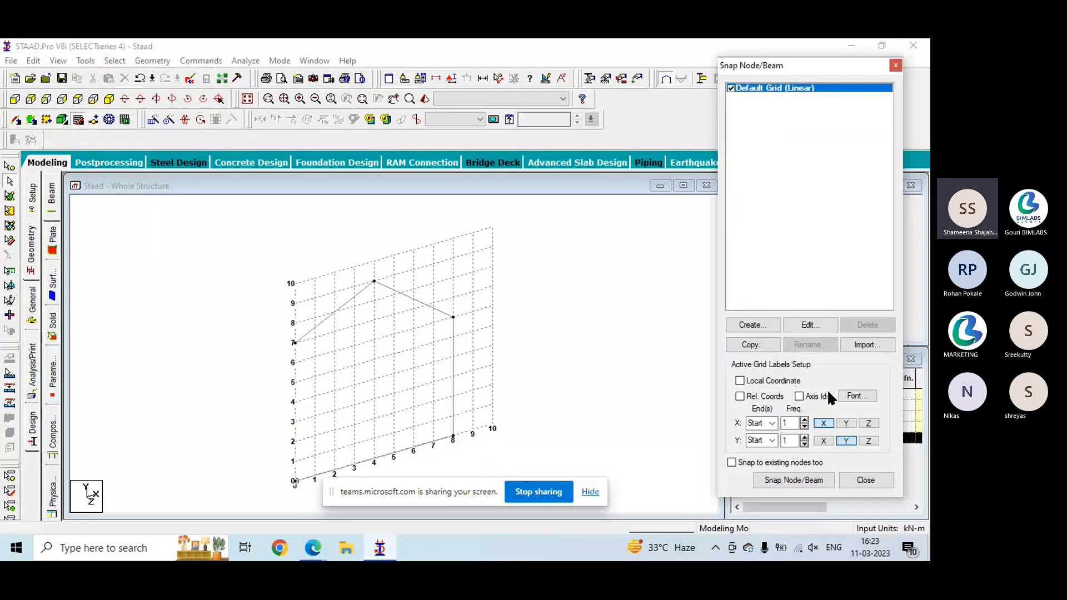
left_click(794, 480)
left_click(315, 376)
left_click(413, 426)
left_click(393, 353)
left_click(434, 342)
- Place separate unconnected nodes at grid points (4, 7), (7, 9), (10, 4), (6, 2), (2, 4) and (1, 8)
left_click(374, 320, "ctrl")
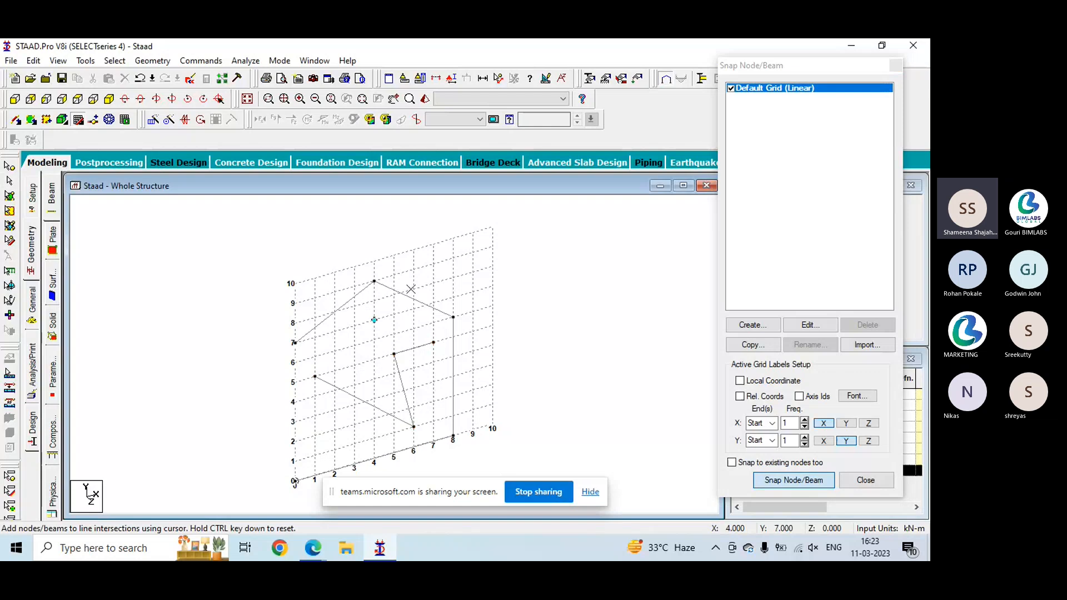
left_click(433, 264, "ctrl")
left_click(492, 345, "ctrl")
left_click(414, 407, "ctrl")
left_click(334, 390, "ctrl")
left_click(314, 318, "ctrl")
- Draw a single beam from grid point (8, 8) to (9, 5) and end the snap drawing
left_click(453, 277, "ctrl")
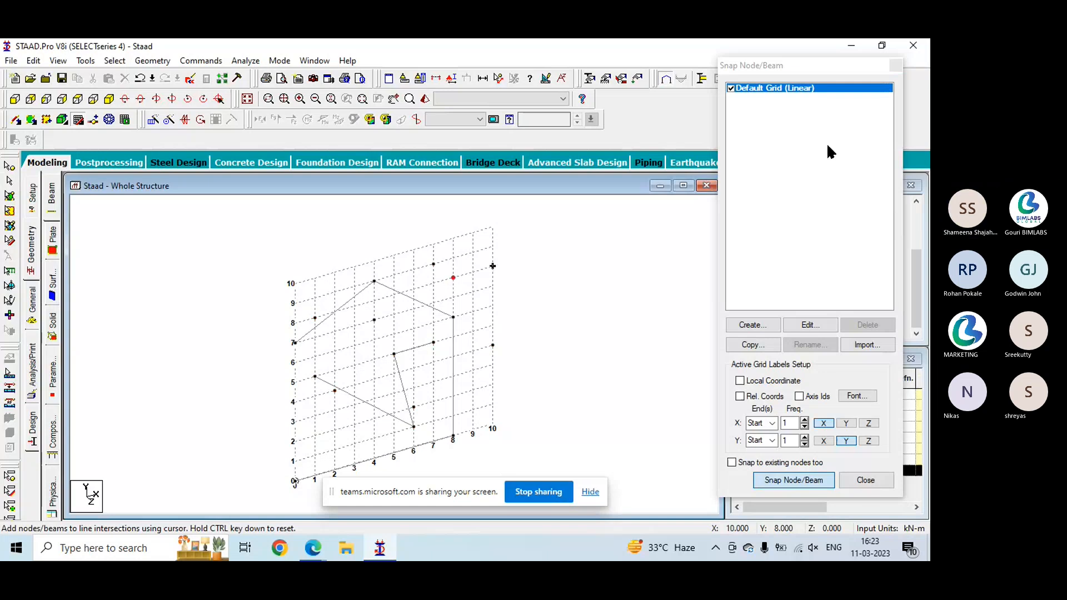
left_click_drag(785, 66, 795, 99)
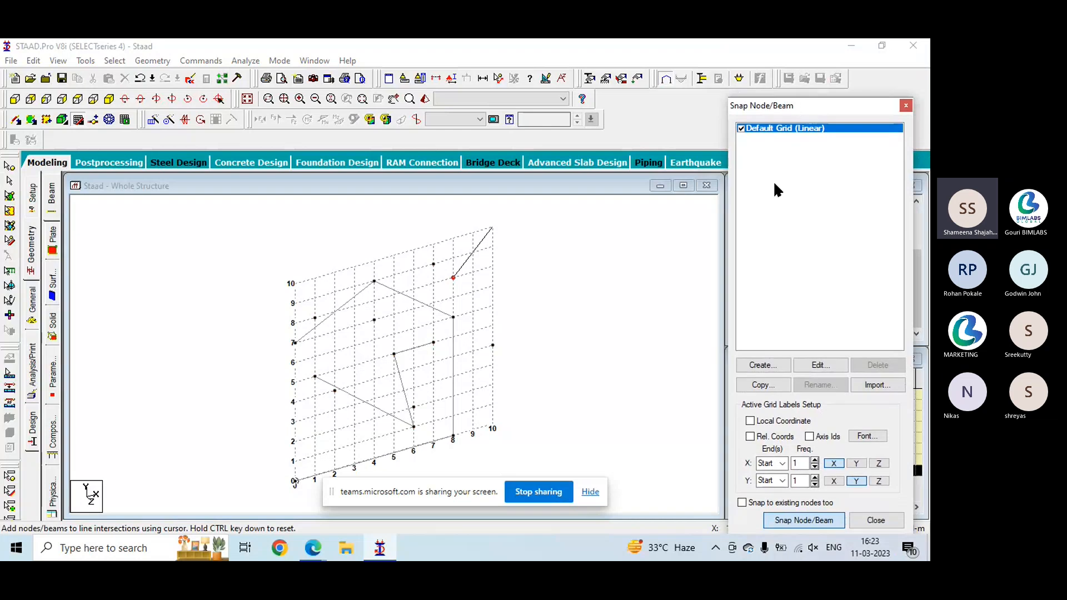
left_click(472, 332)
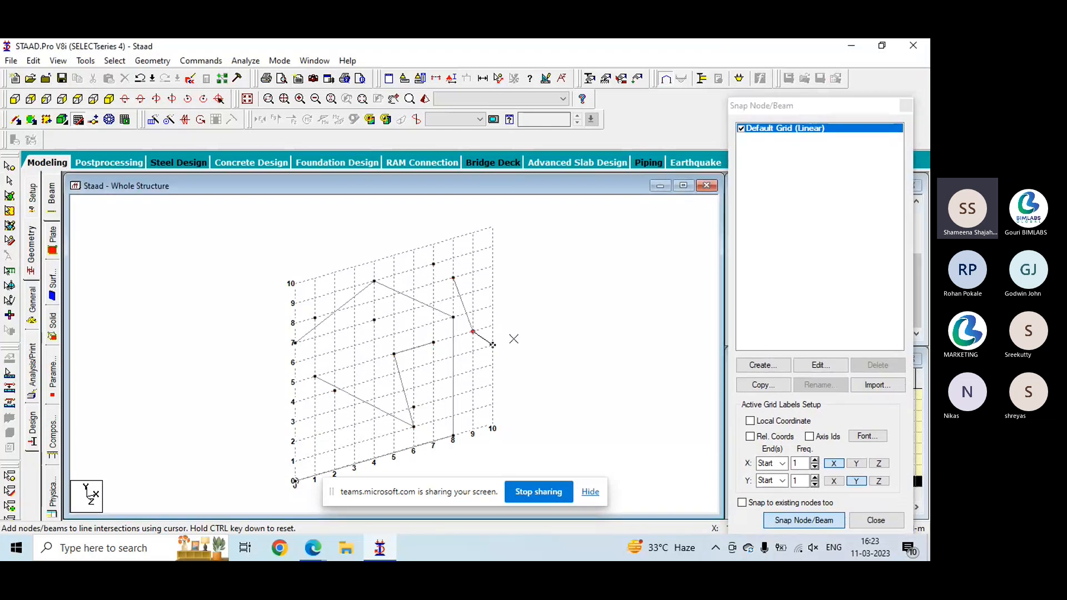
key("Escape")
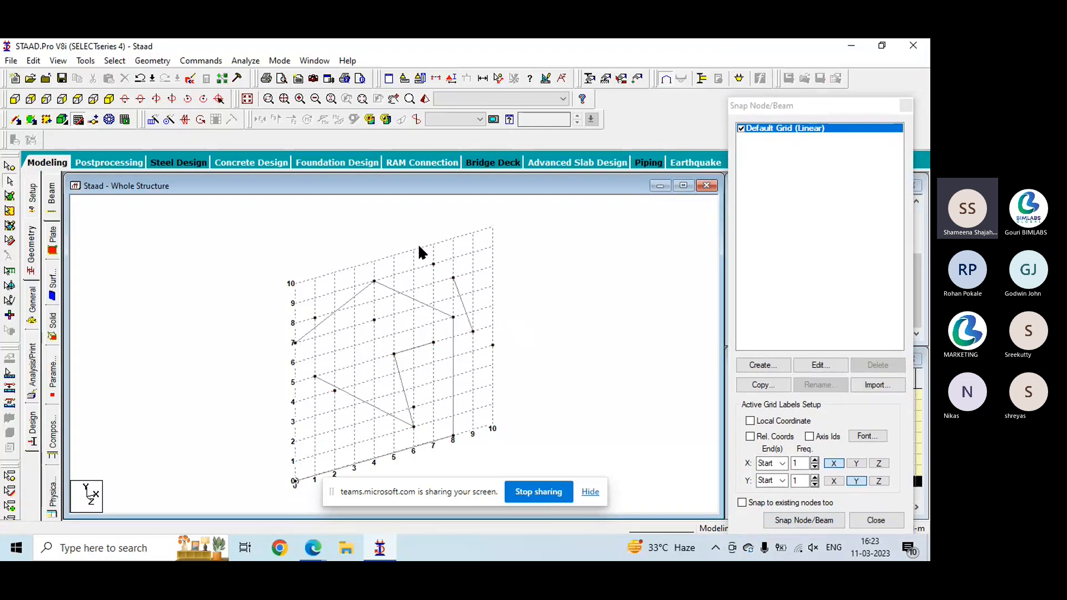
- Select several of the drawn beams one at a time to inspect them, including the two sloping upper ones
left_click(396, 289)
left_click(350, 303)
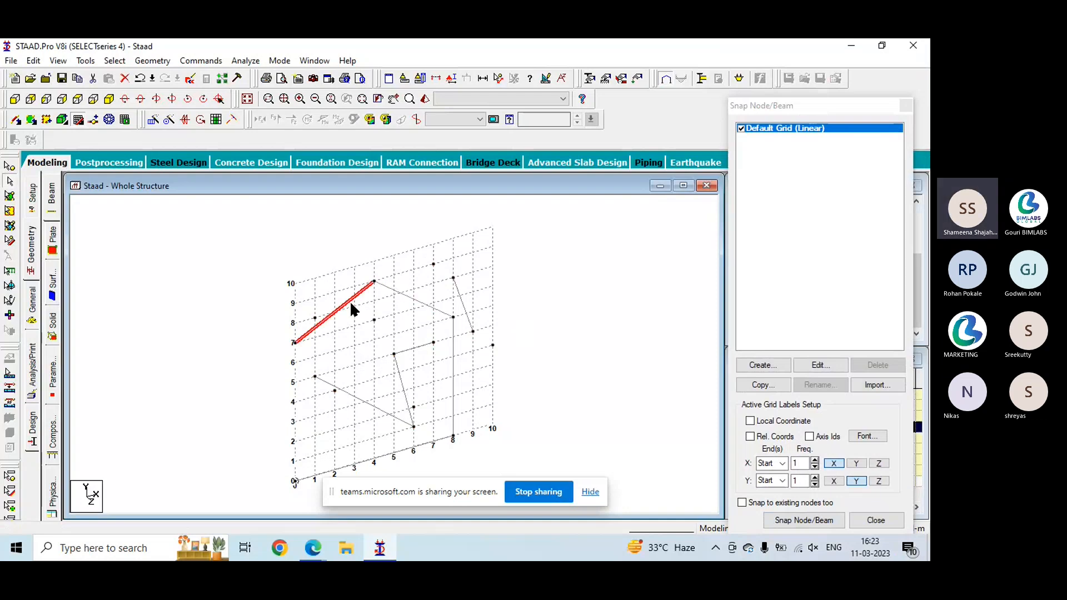
left_click(467, 312)
left_click(440, 312)
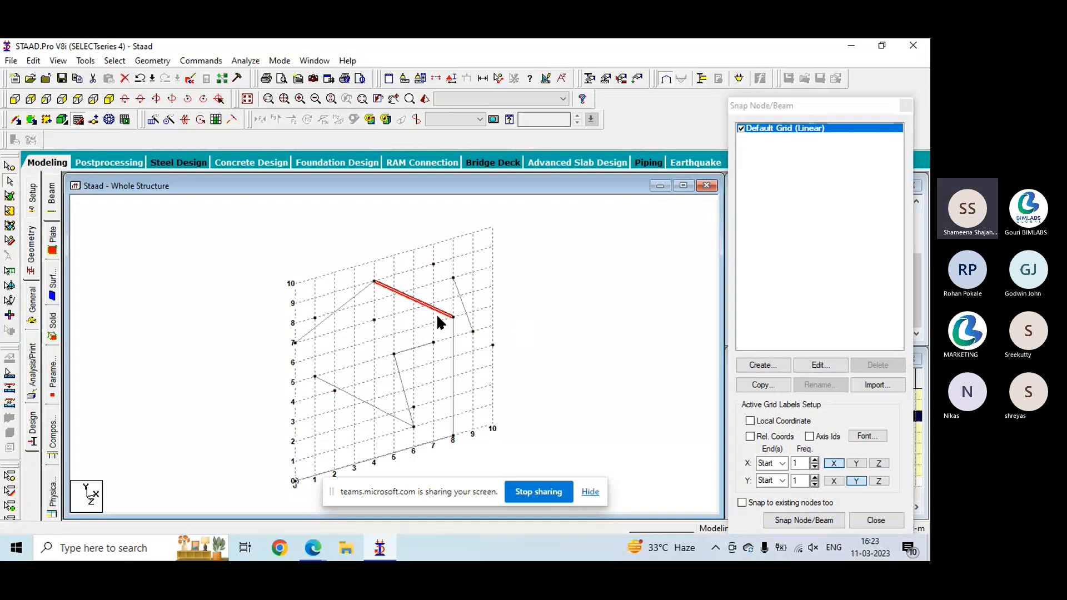
left_click(455, 364)
left_click(415, 346)
left_click(431, 378)
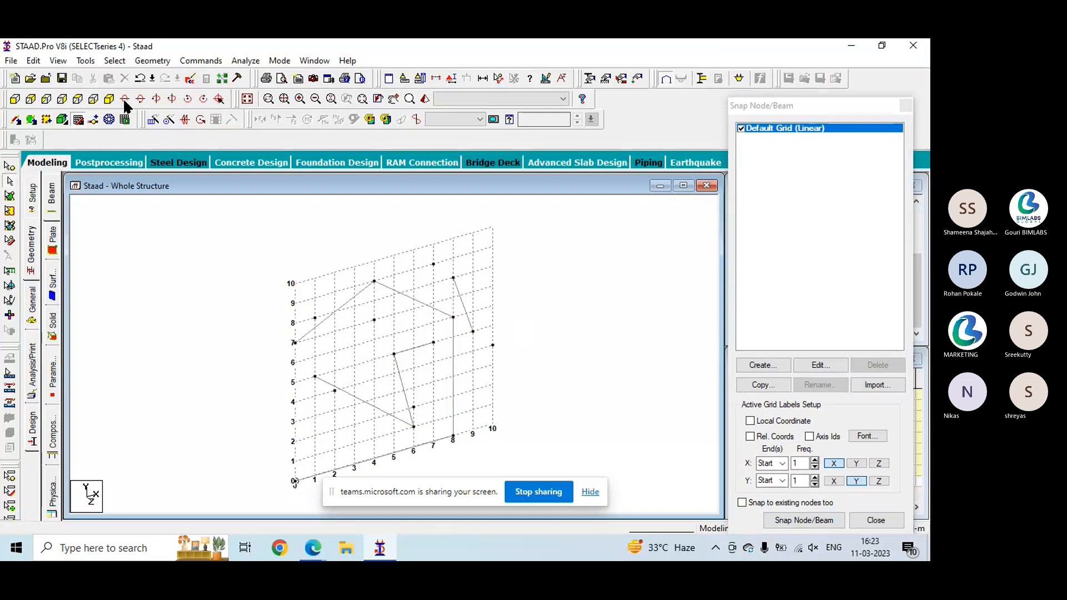
- Look through the geometry commands for adding beams, plates, solids and surfaces
left_click(147, 60)
mouse_move(167, 142)
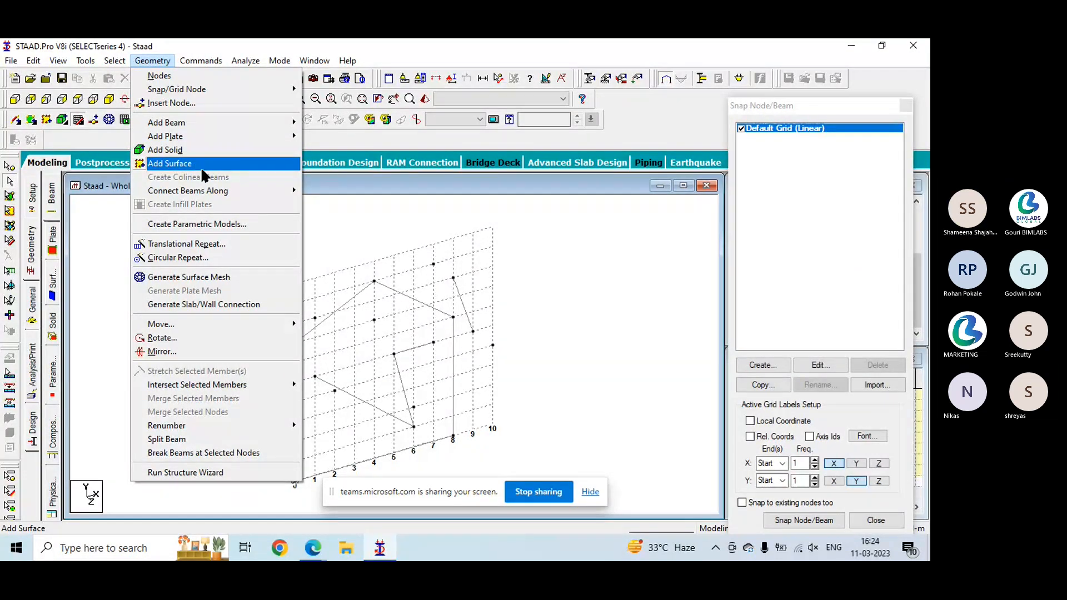
left_click(373, 215)
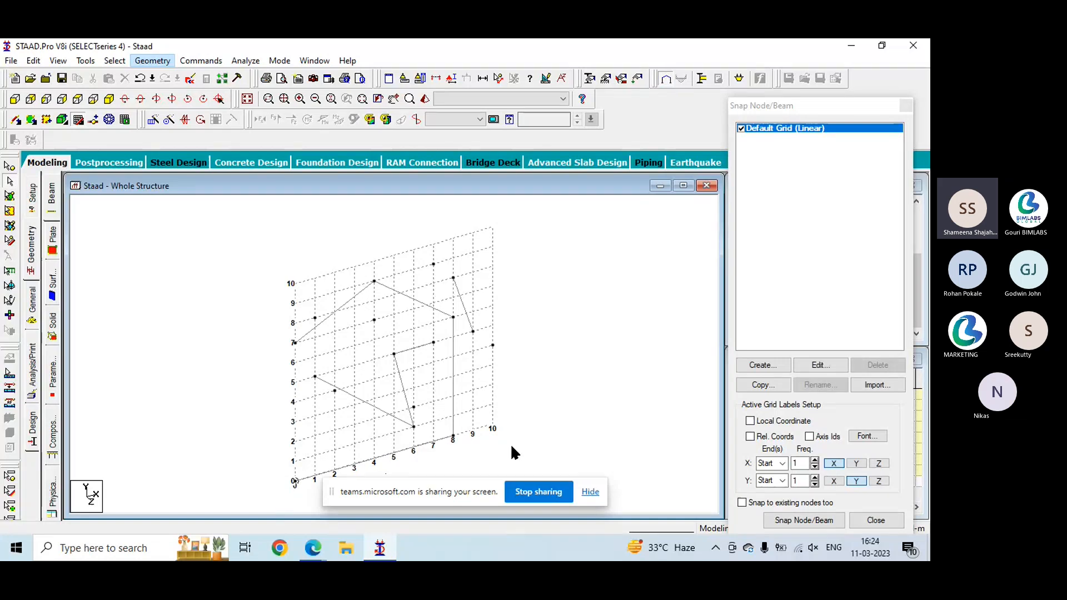
- Edit the default linear grid, trying the Y-Z plane and setting the grid plane to X-Z
left_click(817, 363)
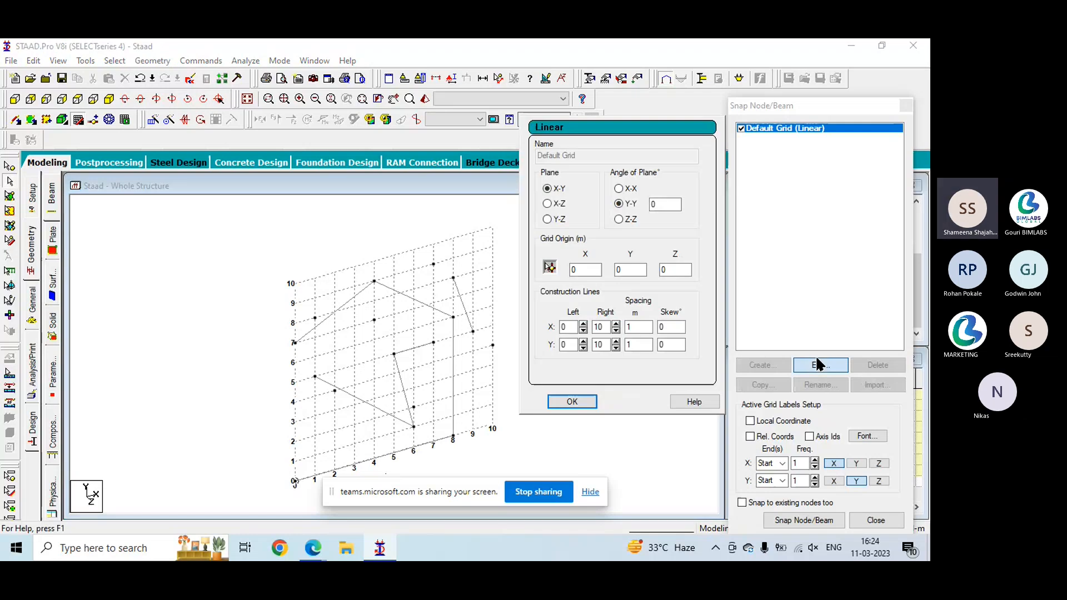
left_click(548, 204)
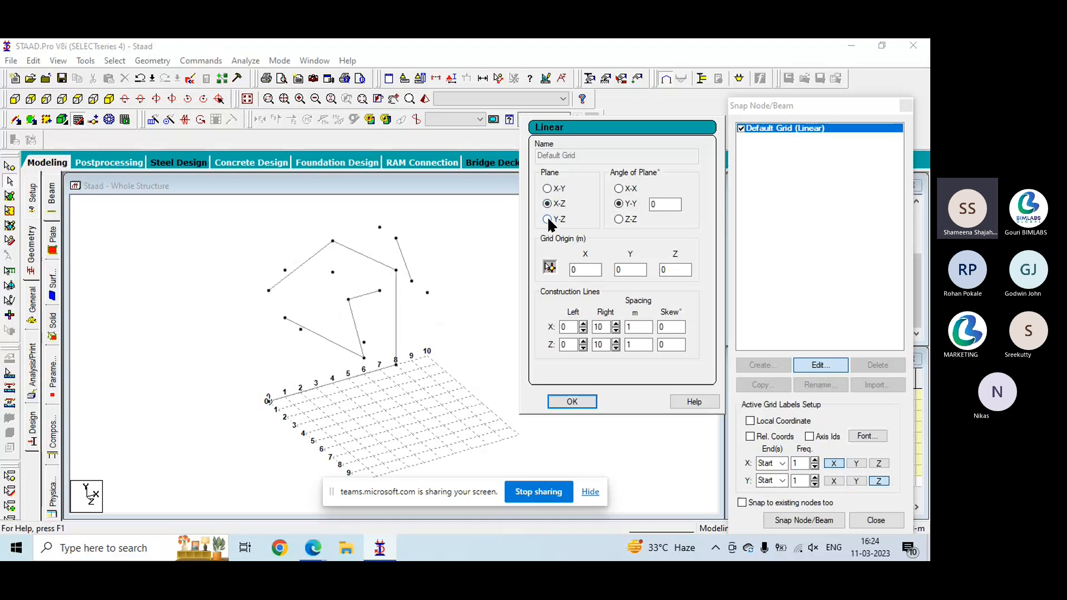
left_click(547, 219)
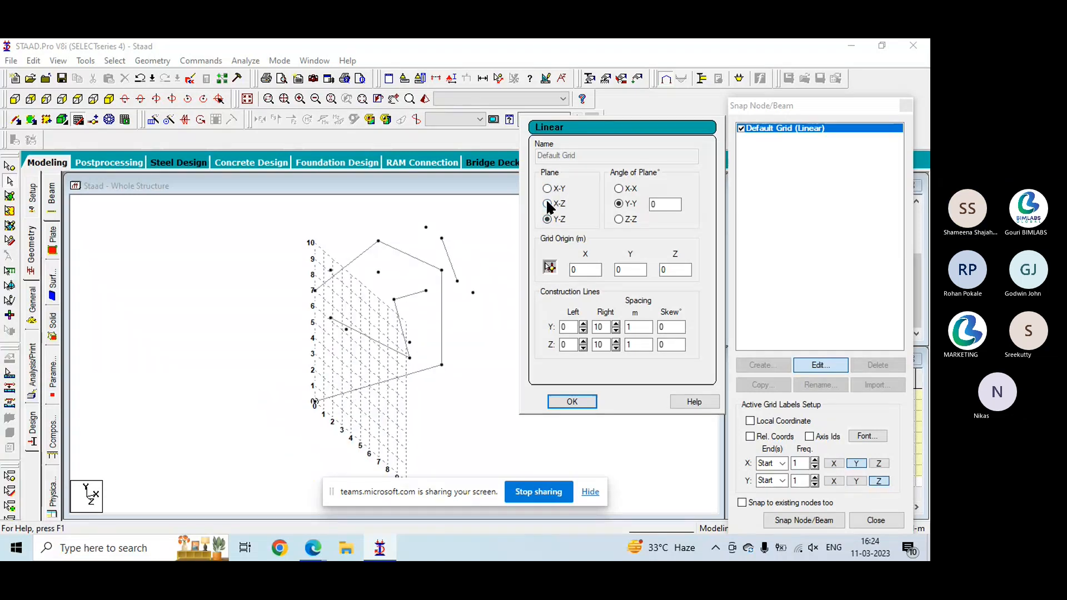
left_click(548, 204)
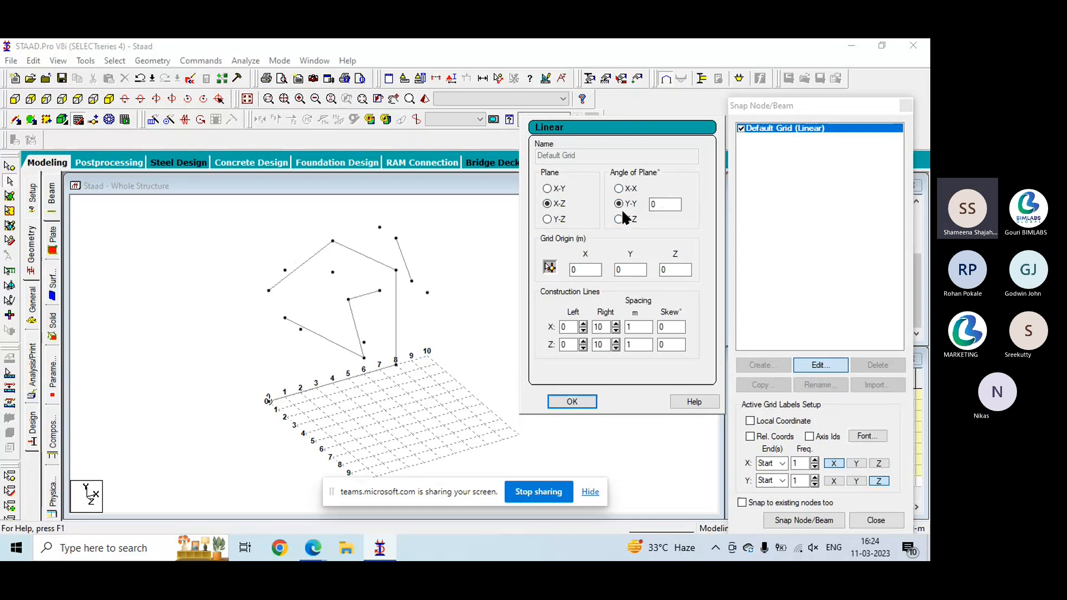
left_click(671, 204)
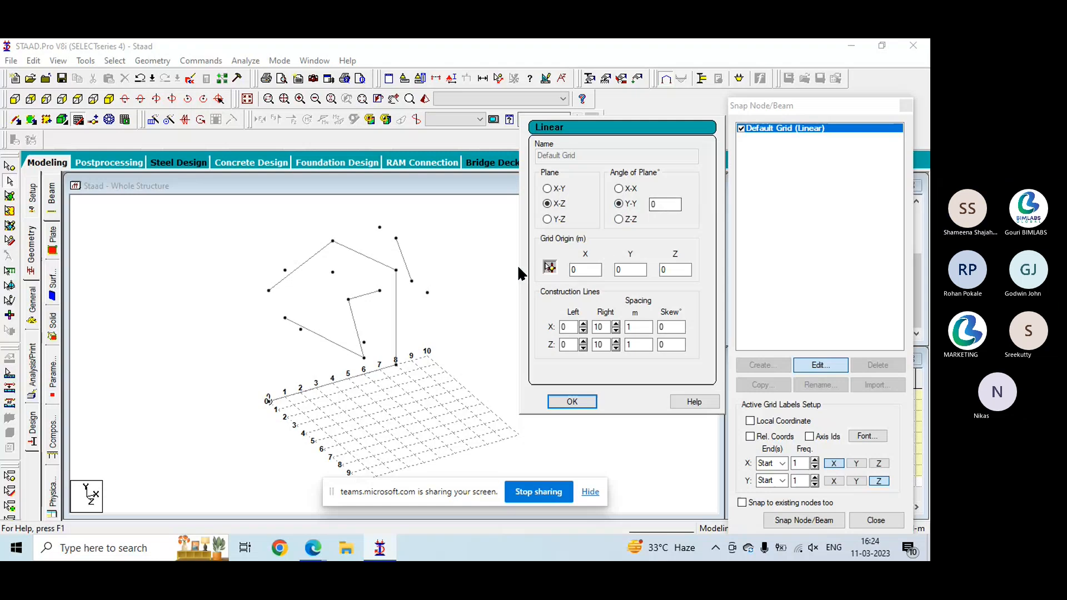
- Try the node at (4, 7) as the grid origin and reset the origin's X and Y coordinates to 0
left_click(550, 268)
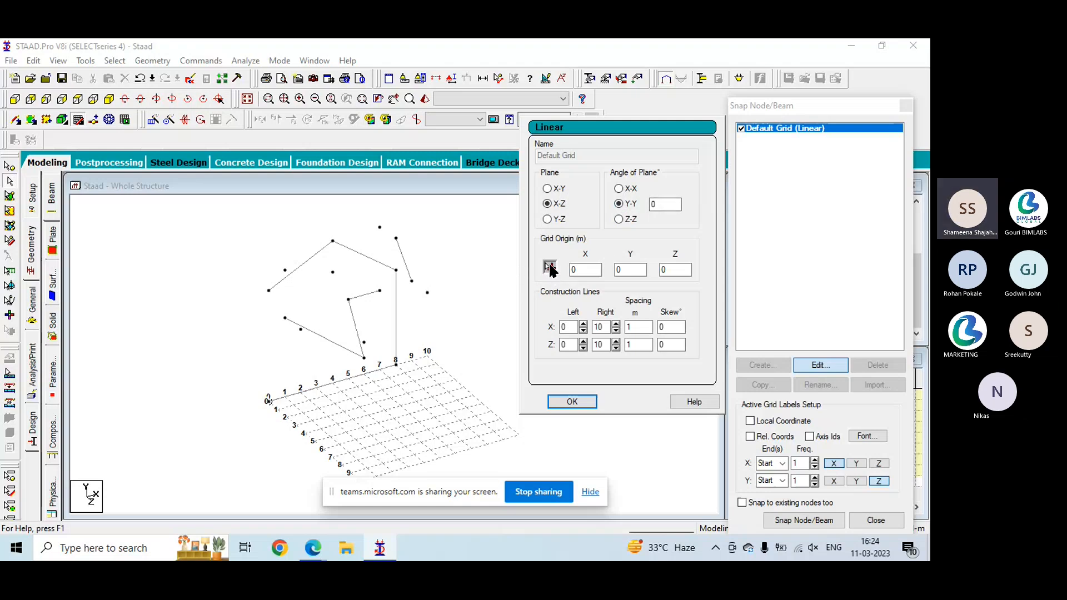
left_click(333, 273)
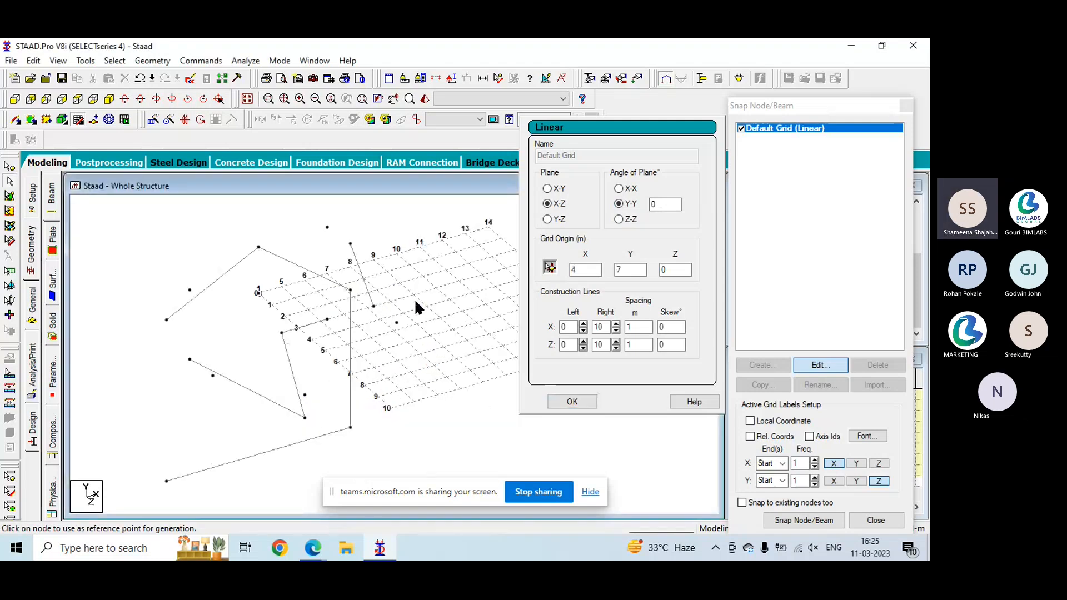
double_click(578, 269)
type("0")
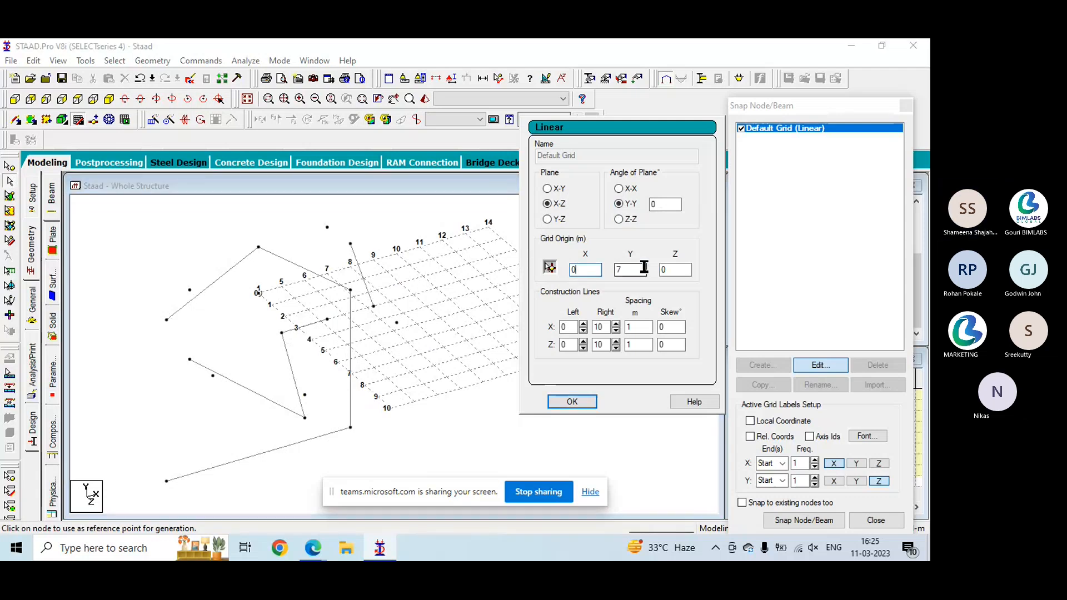
key("Tab")
type("0")
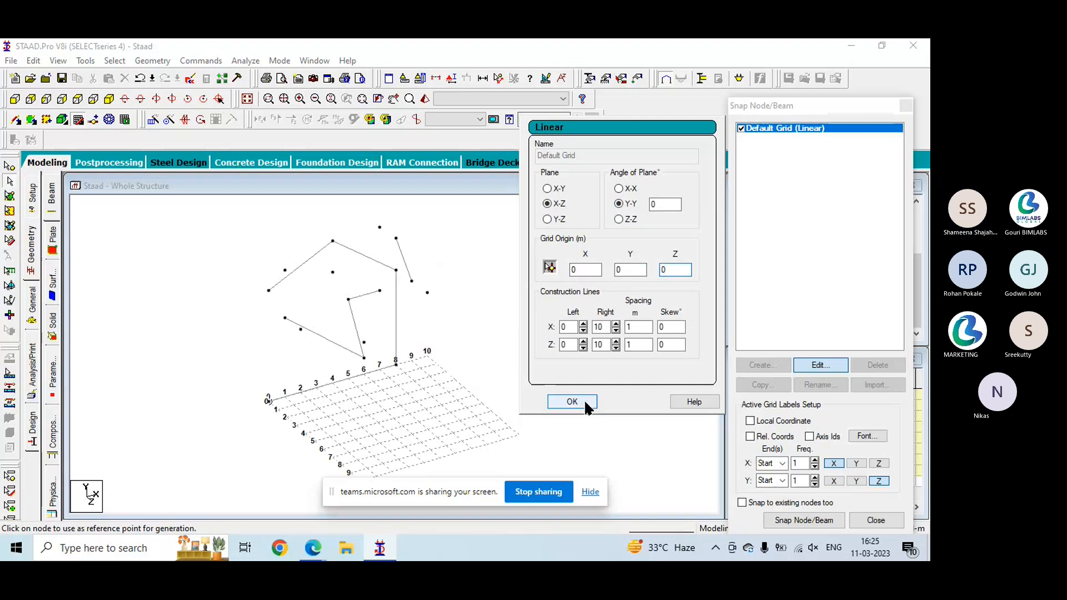
- Accept the grid, reopen its settings and set the X construction lines to 20 on the right with 0.5 m spacing
left_click(586, 403)
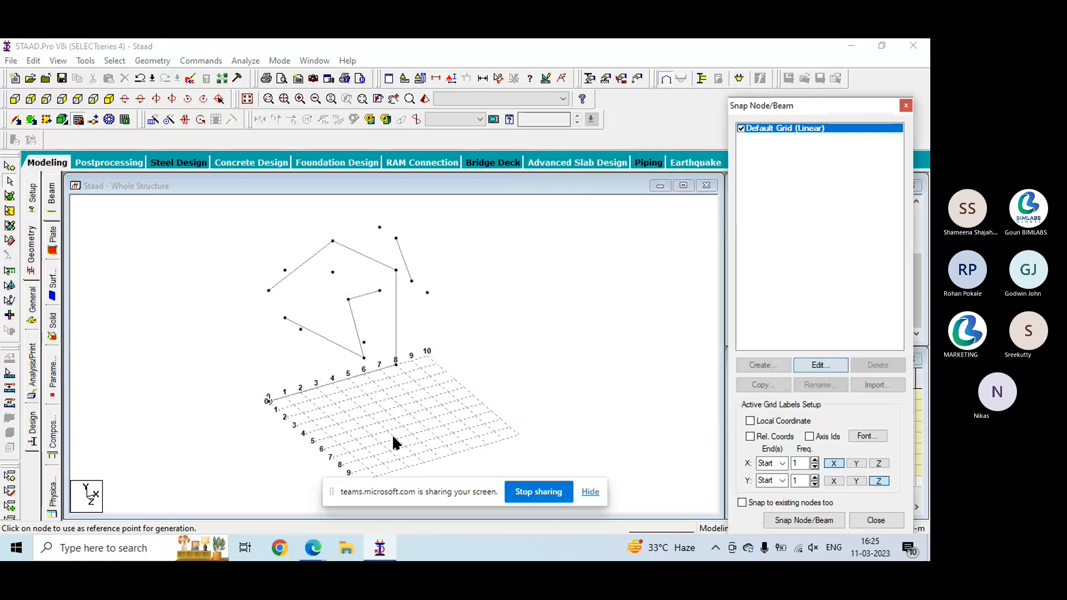
left_click(819, 365)
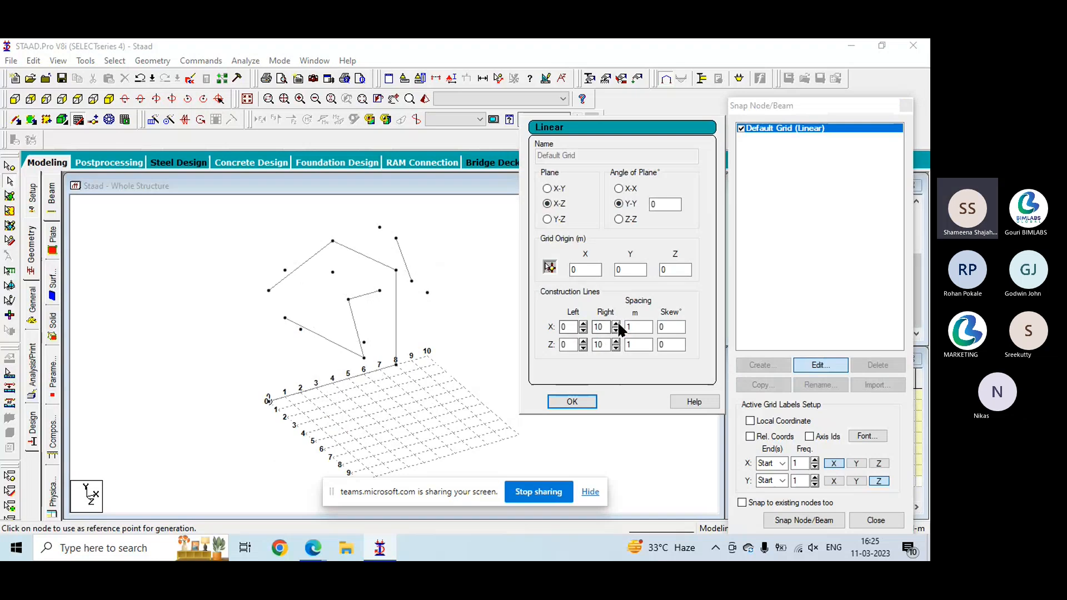
left_click(616, 323)
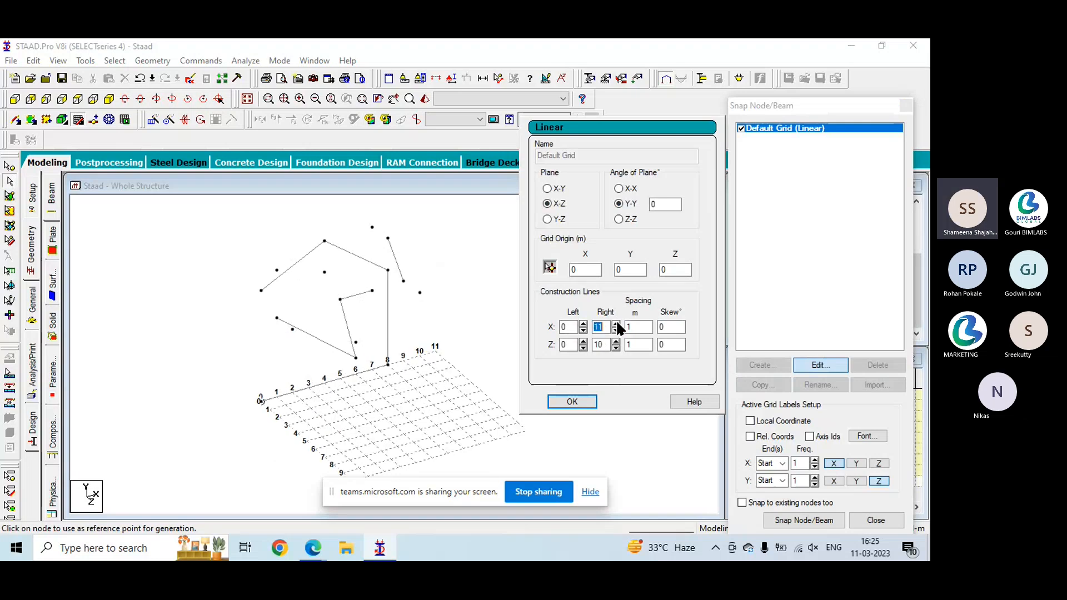
left_click(616, 323)
left_click(616, 323)
left_click(616, 323)
left_click(616, 322)
left_click(616, 322)
left_click(616, 322)
left_click(616, 323)
left_click(616, 323)
left_click(616, 322)
double_click(641, 331)
key("BackSpace")
key("ctrl+z")
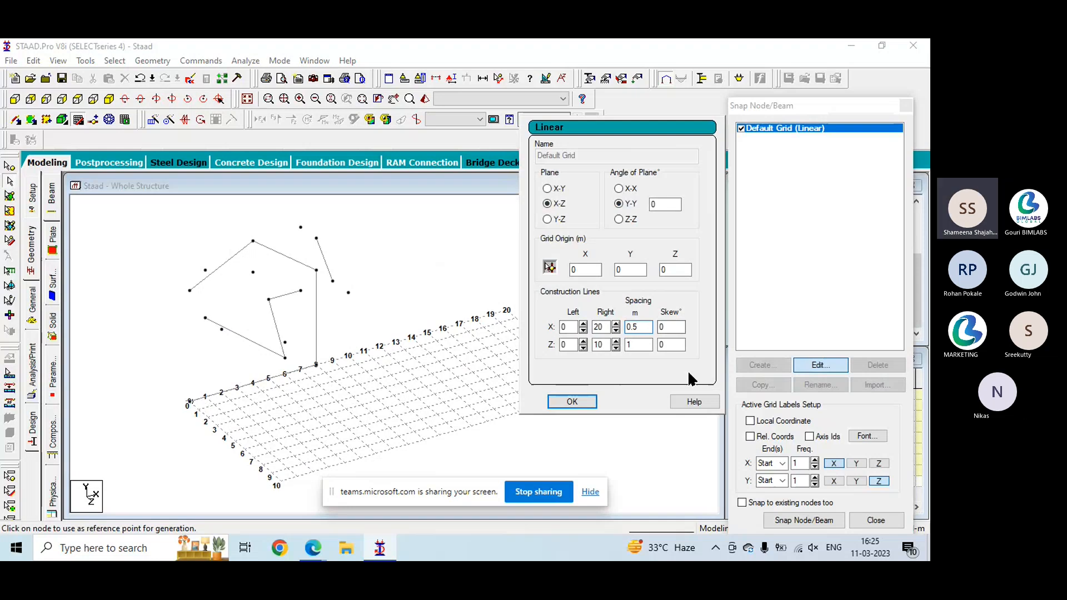
- Set the right-hand construction lines to 5 for Z and 10 for X, and accept the grid settings
left_click(615, 342)
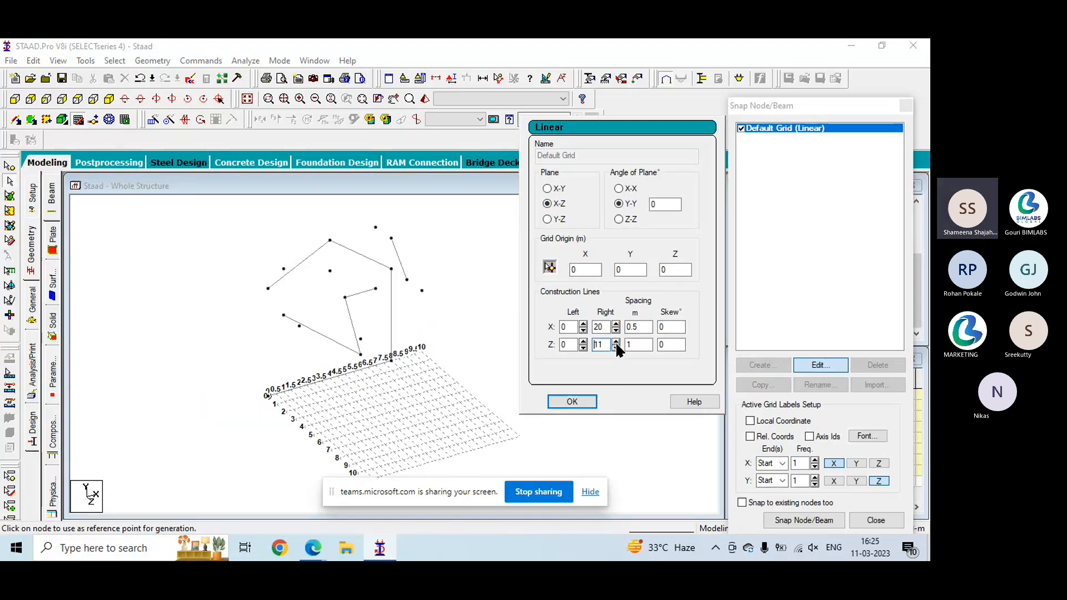
left_click(616, 346)
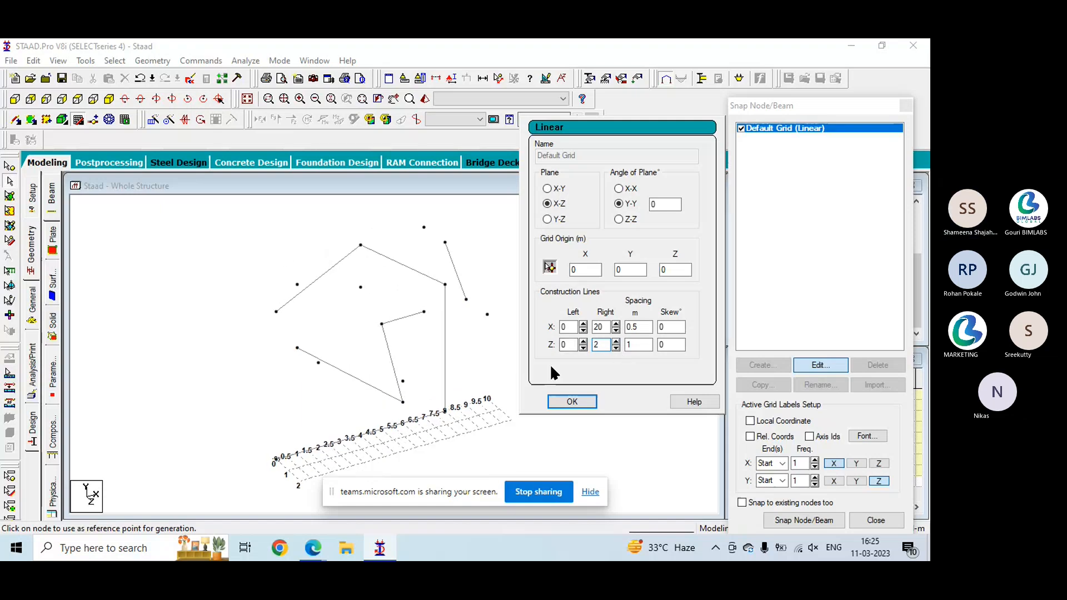
left_click(616, 340)
left_click(616, 340)
left_click(616, 341)
left_click(614, 330)
left_click(615, 330)
left_click(615, 330)
left_click(614, 330)
left_click(615, 330)
left_click(615, 330)
left_click(615, 330)
left_click(615, 330)
left_click(615, 330)
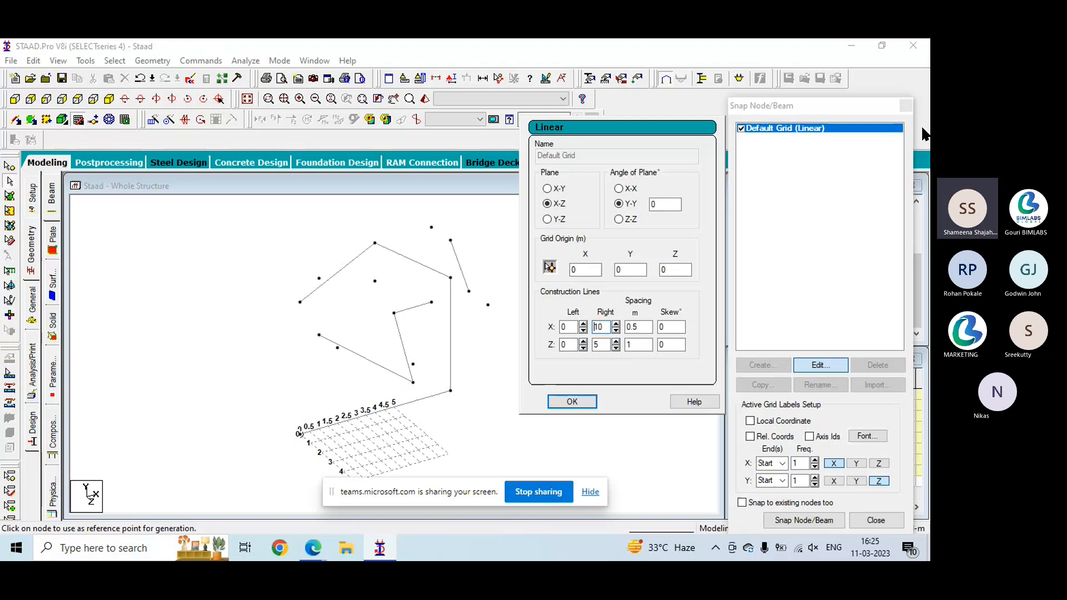
key("Return")
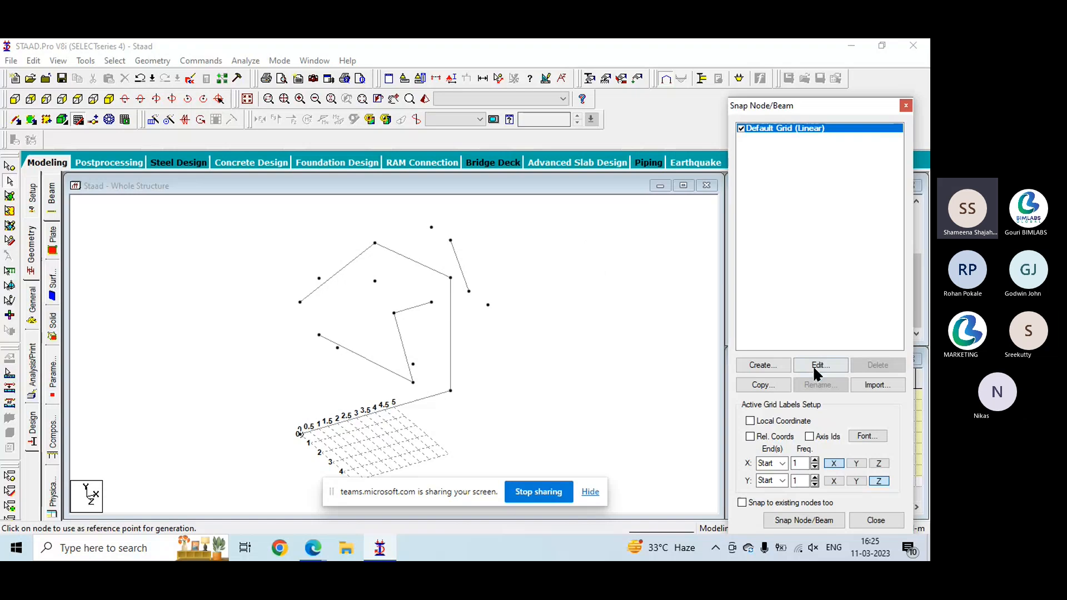
- Create a radial grid named R grid in the X-Z plane and make it the active grid
left_click(765, 364)
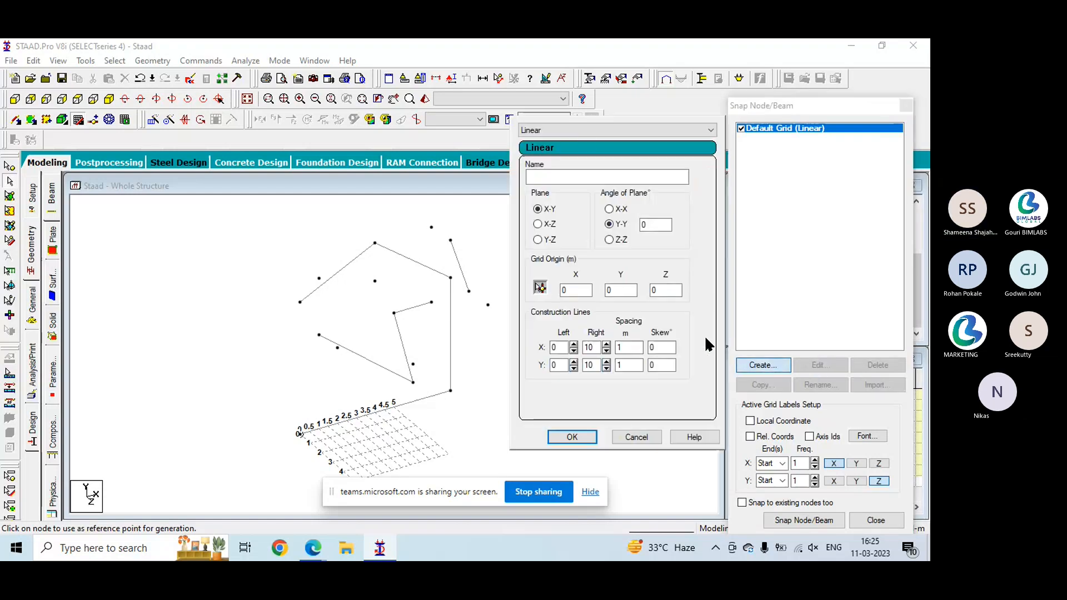
left_click(580, 131)
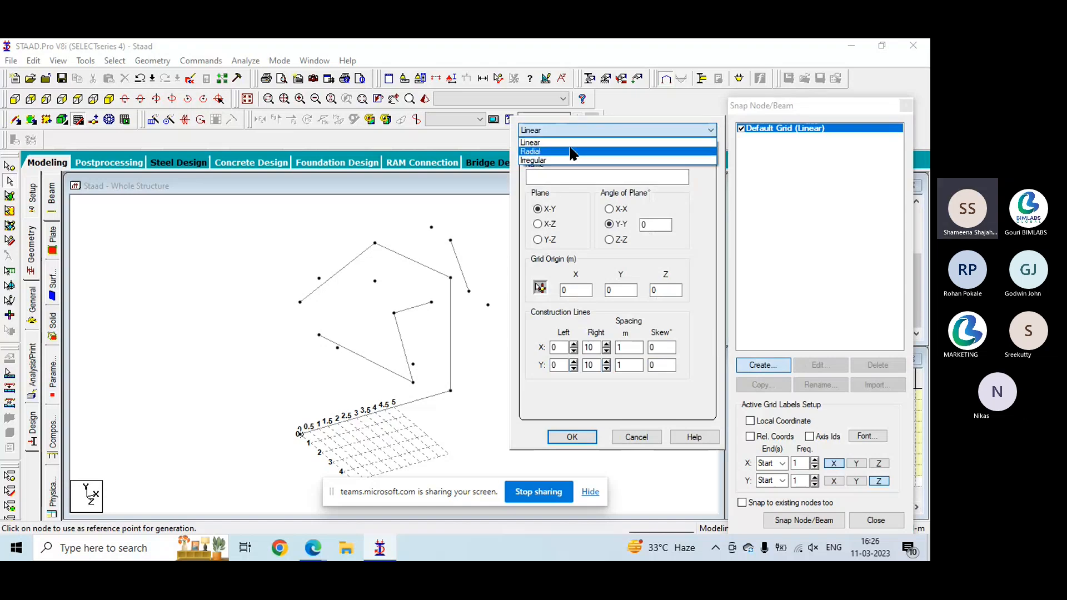
left_click(571, 148)
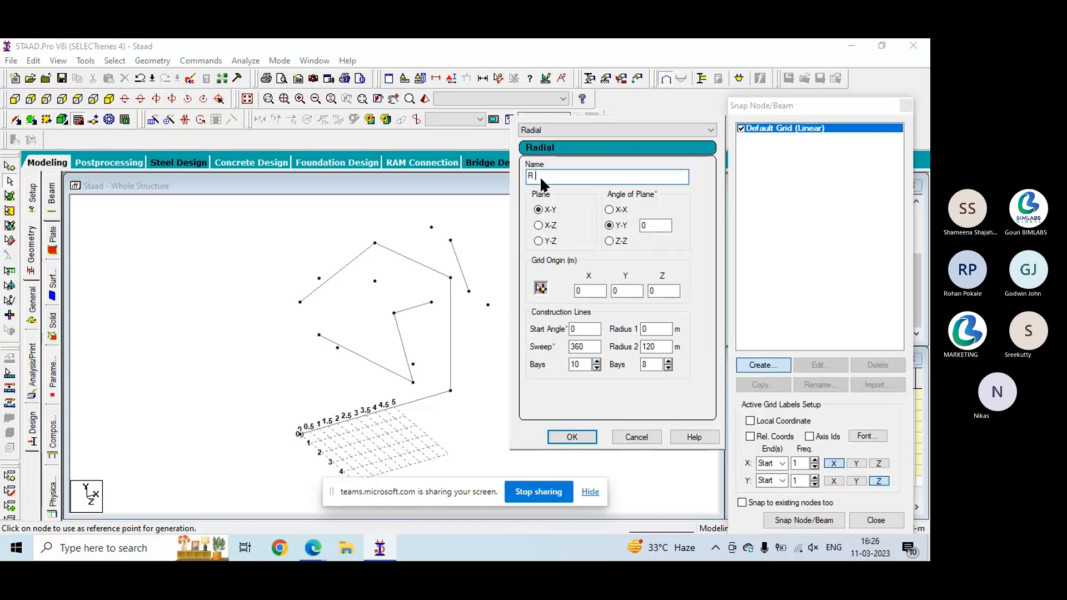
type("grid")
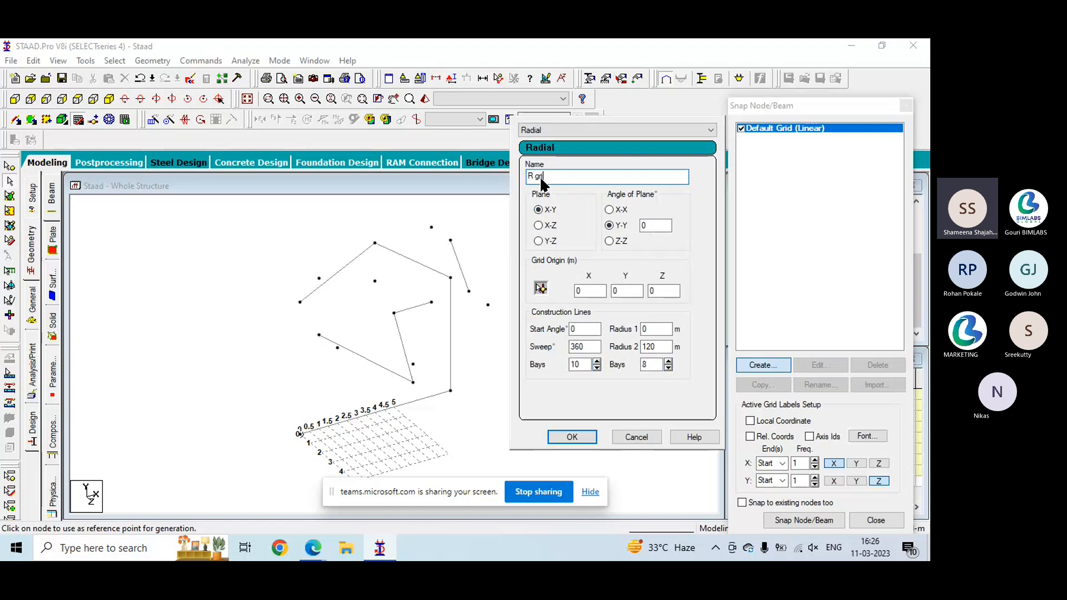
left_click(539, 225)
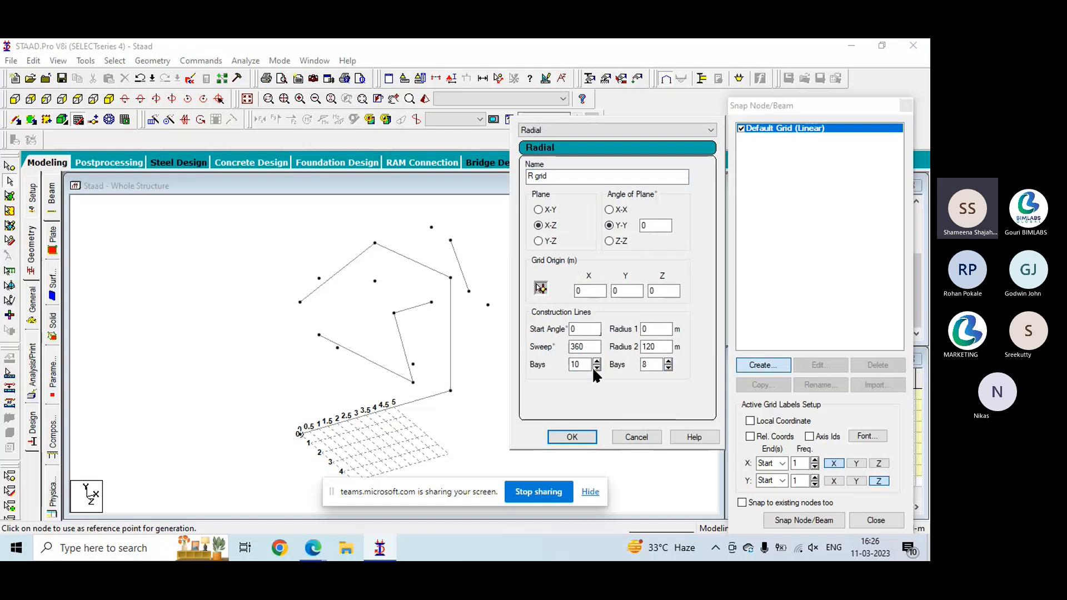
left_click(573, 437)
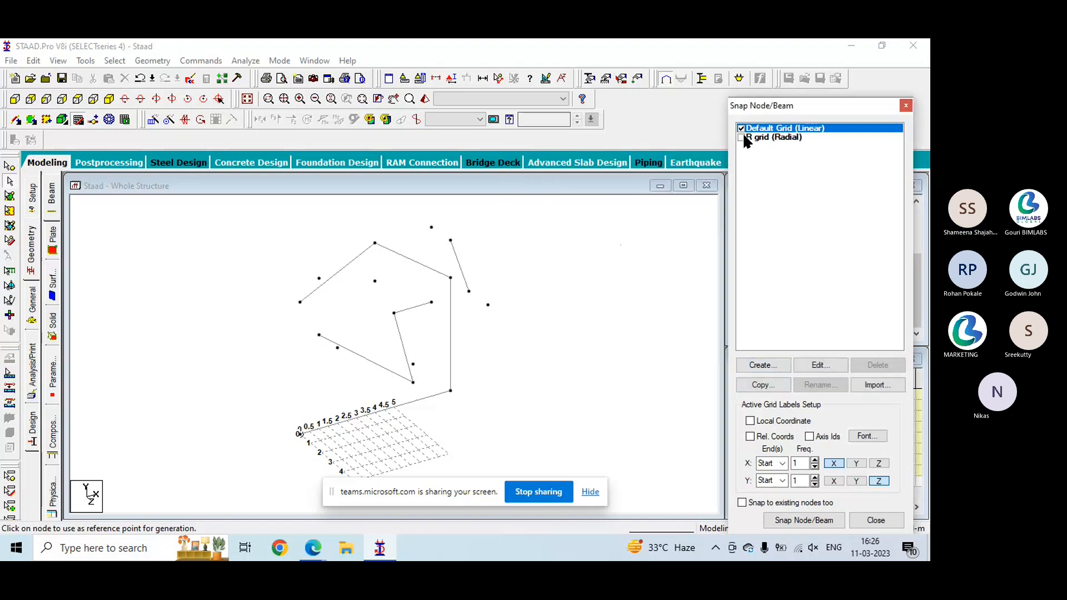
left_click(741, 137)
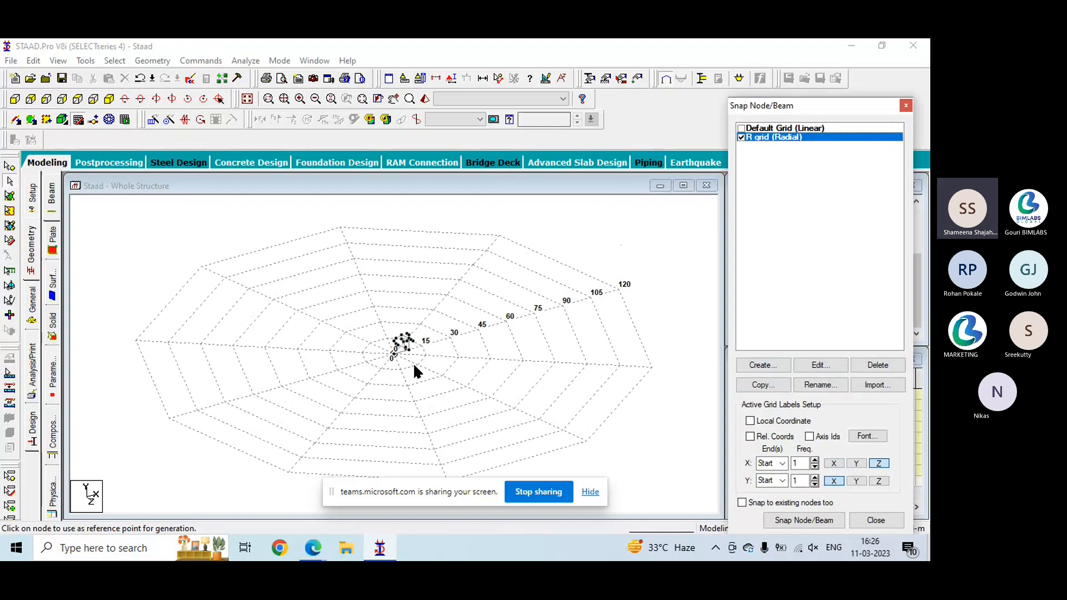
- Edit R grid, save the modified structure when asked, and set the bays along the 360° sweep to 25
left_click(814, 365)
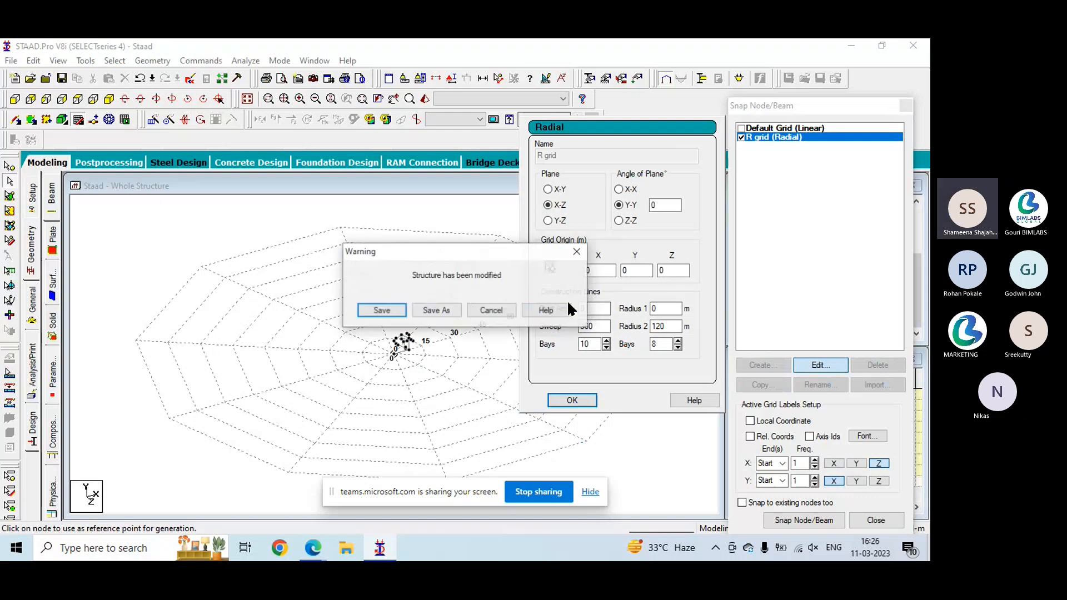
left_click(401, 312)
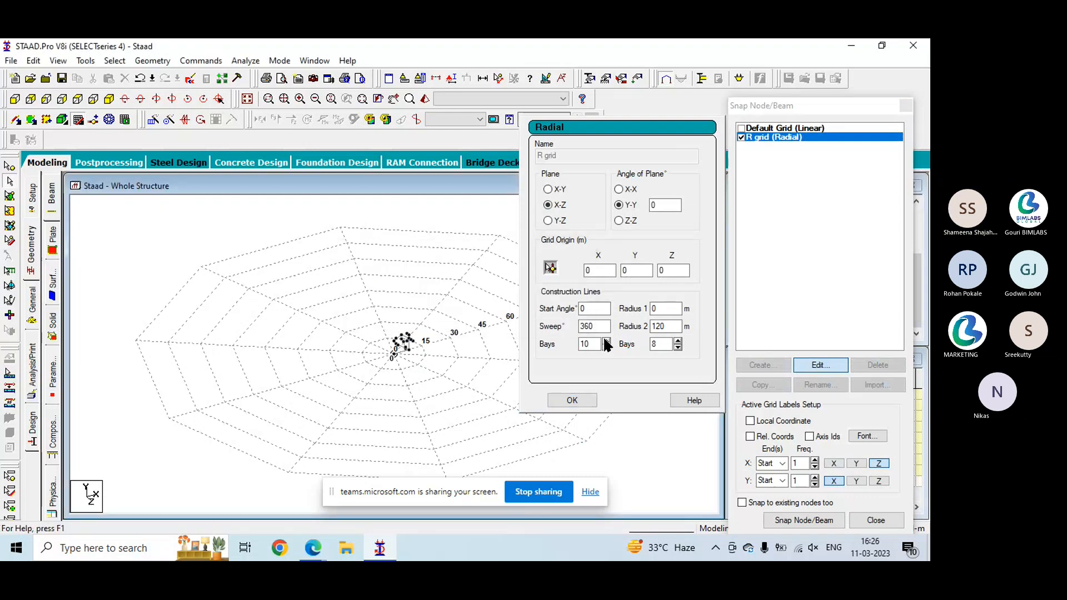
left_click(605, 341)
left_click(604, 339)
left_click(604, 345)
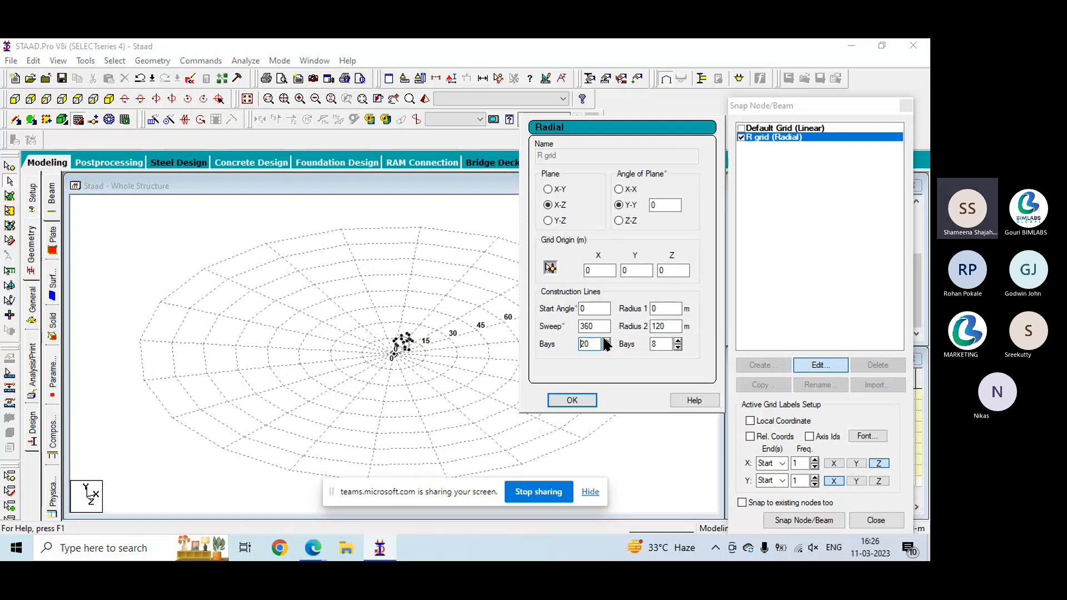
left_click(604, 340)
left_click(605, 340)
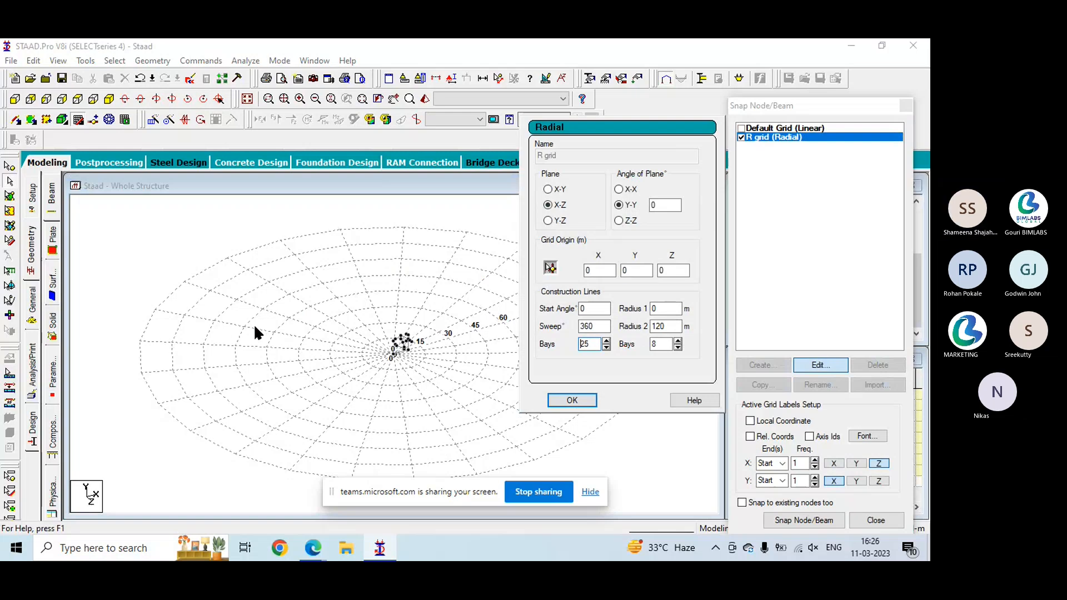
- Set the radial grid's bays between Radius 1 and Radius 2 to 9 and accept the settings
left_click(679, 347)
left_click(678, 346)
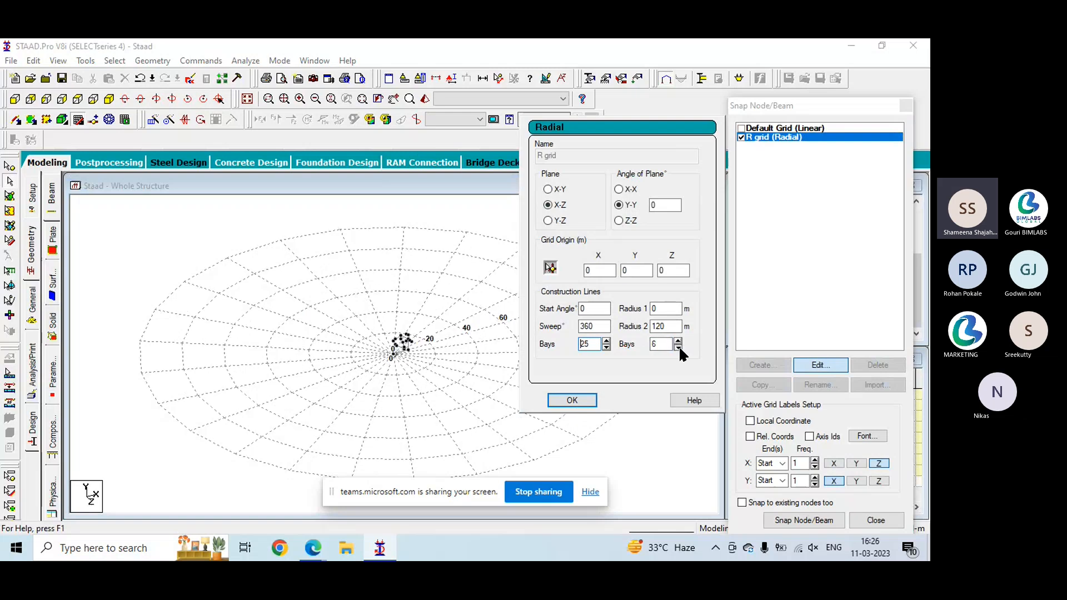
left_click(678, 347)
left_click(678, 347)
left_click(678, 347)
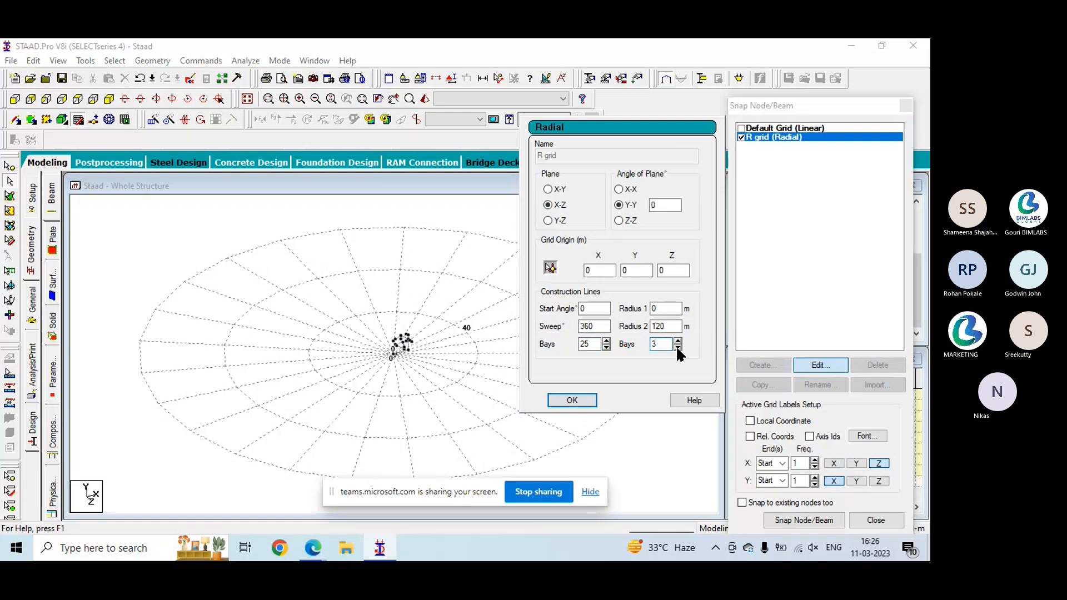
left_click(676, 340)
left_click(676, 340)
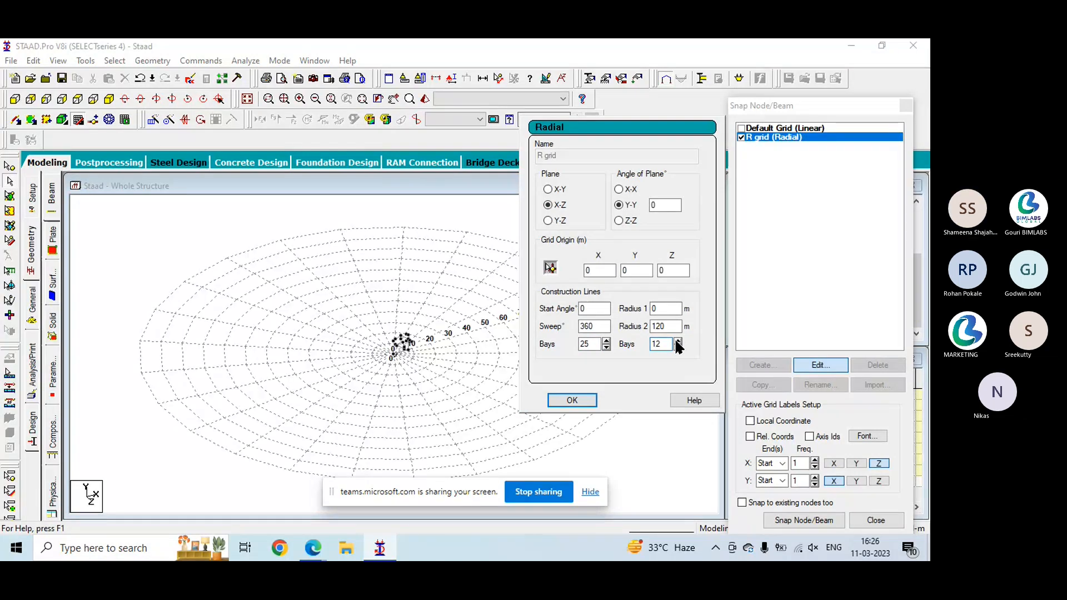
left_click(677, 347)
left_click(677, 347)
left_click(574, 402)
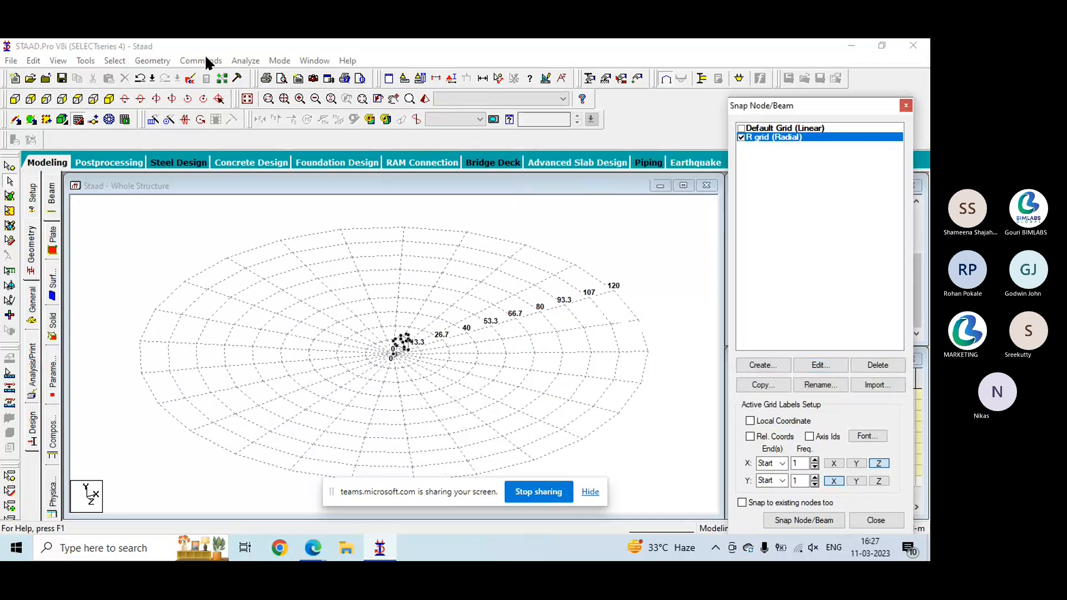
- Start a new irregular grid named I Grid in the X-Z plane
left_click(776, 365)
left_click(557, 131)
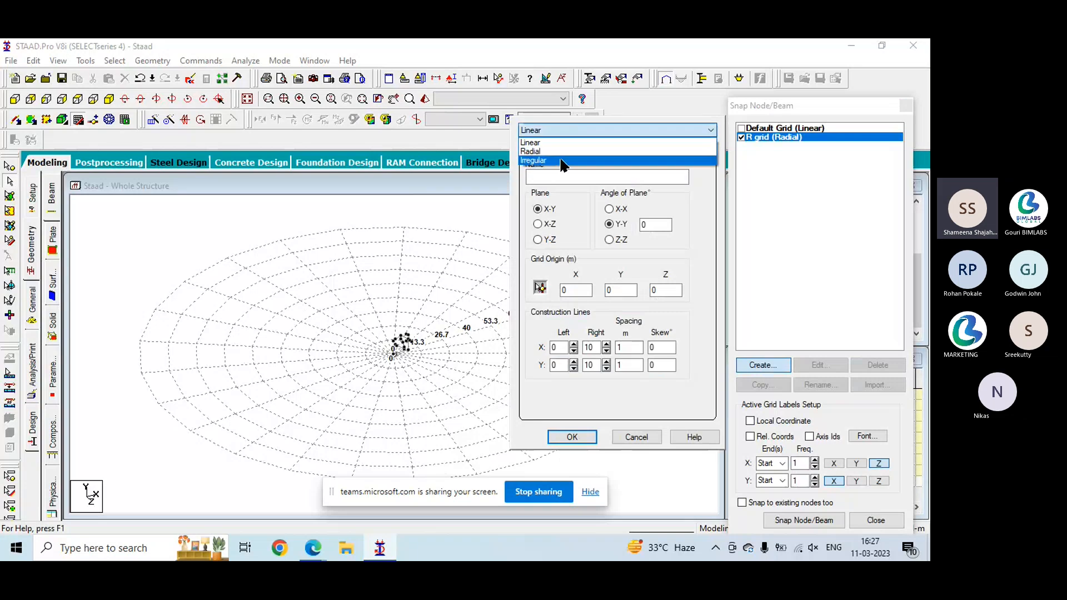
left_click(561, 161)
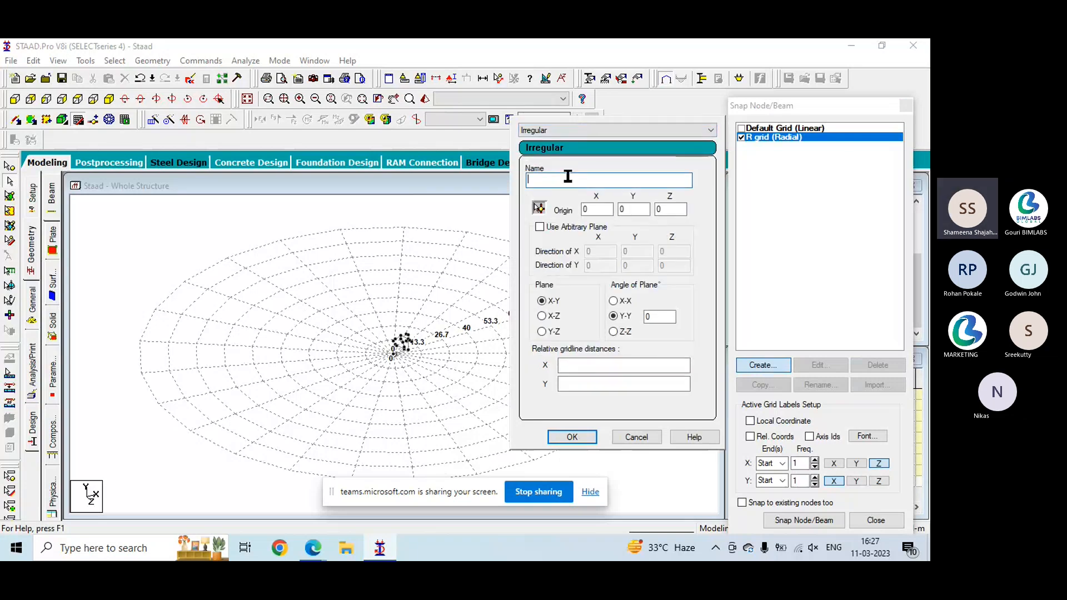
type("I Grid")
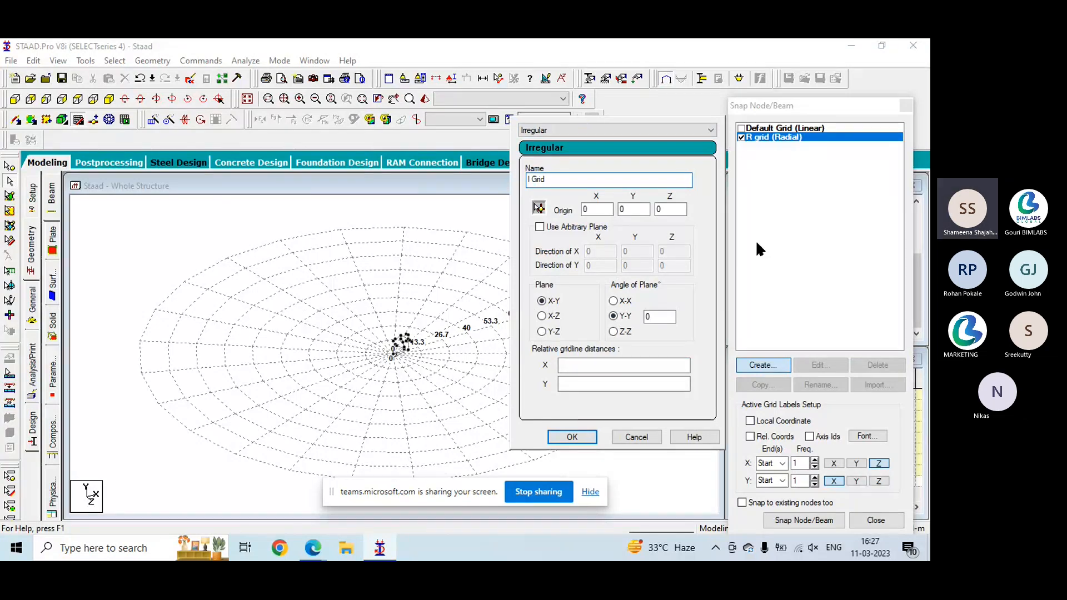
left_click(541, 316)
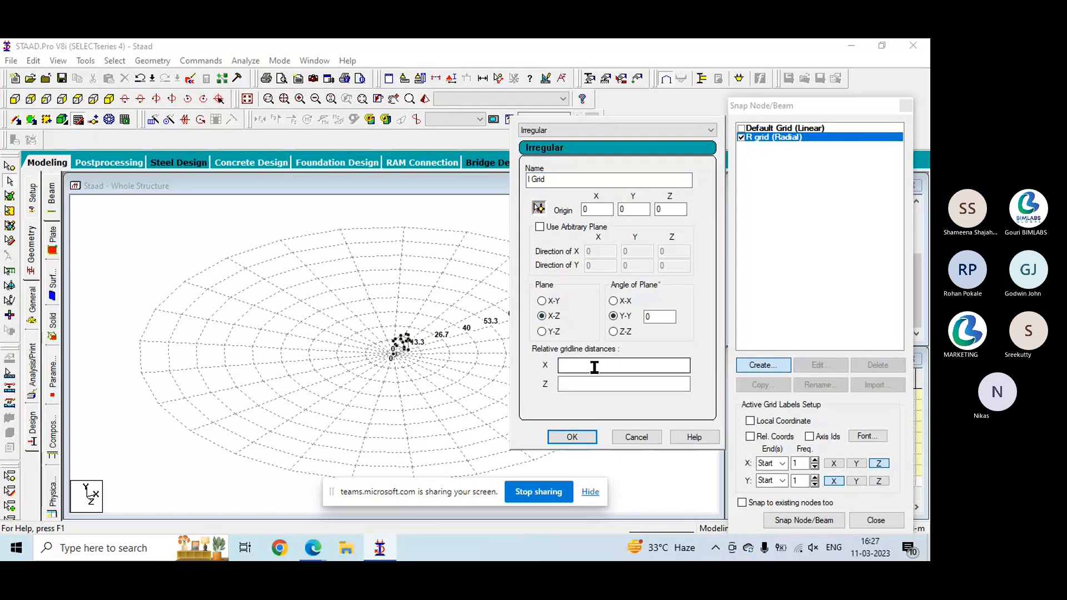
- Set the relative gridline distances to 0 5 3 4 in X and 0 4 2.5 6 in Z, accept, and activate I Grid
left_click(615, 364)
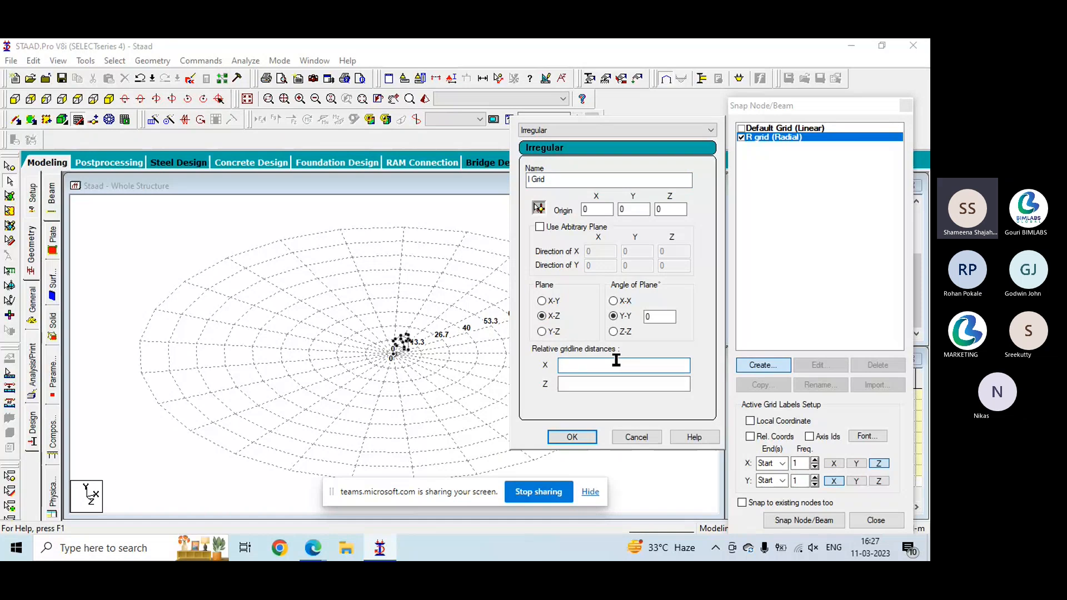
type("0 5 3 4")
left_click(608, 388)
type("0 4")
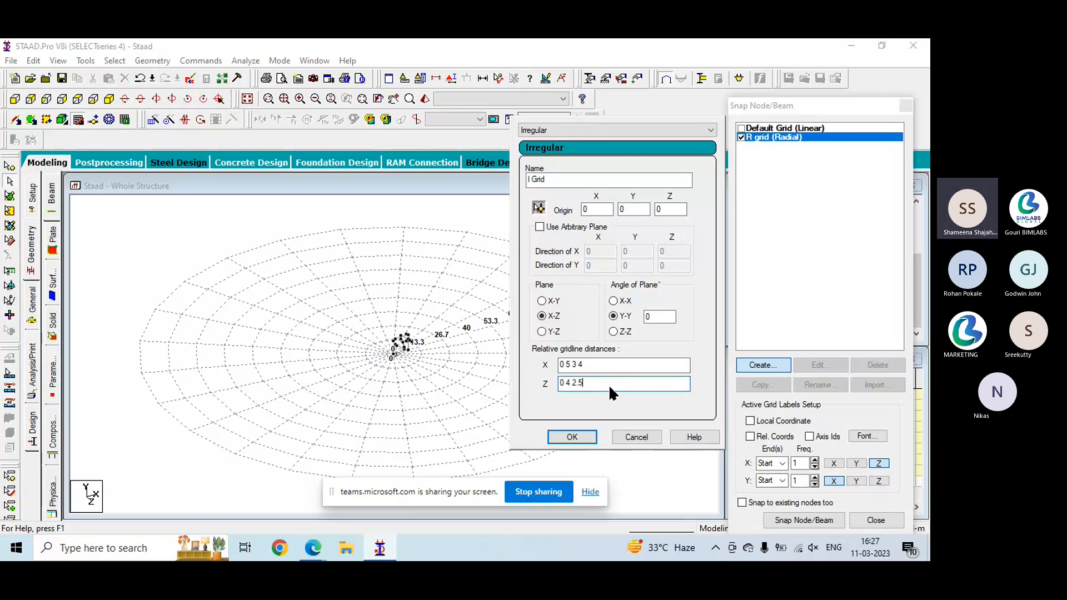
type("2.5 6")
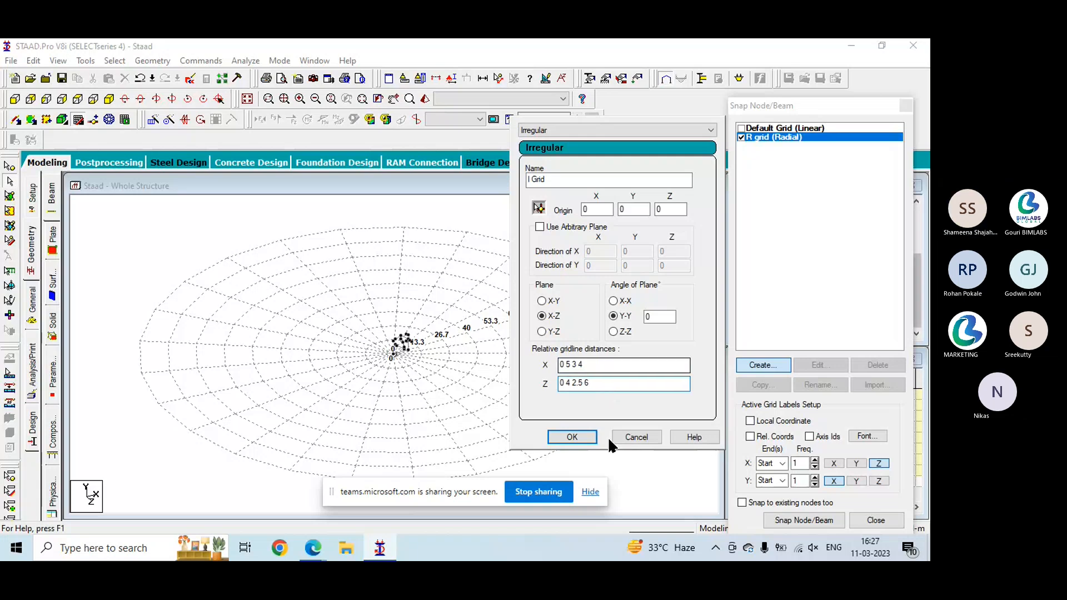
left_click(573, 436)
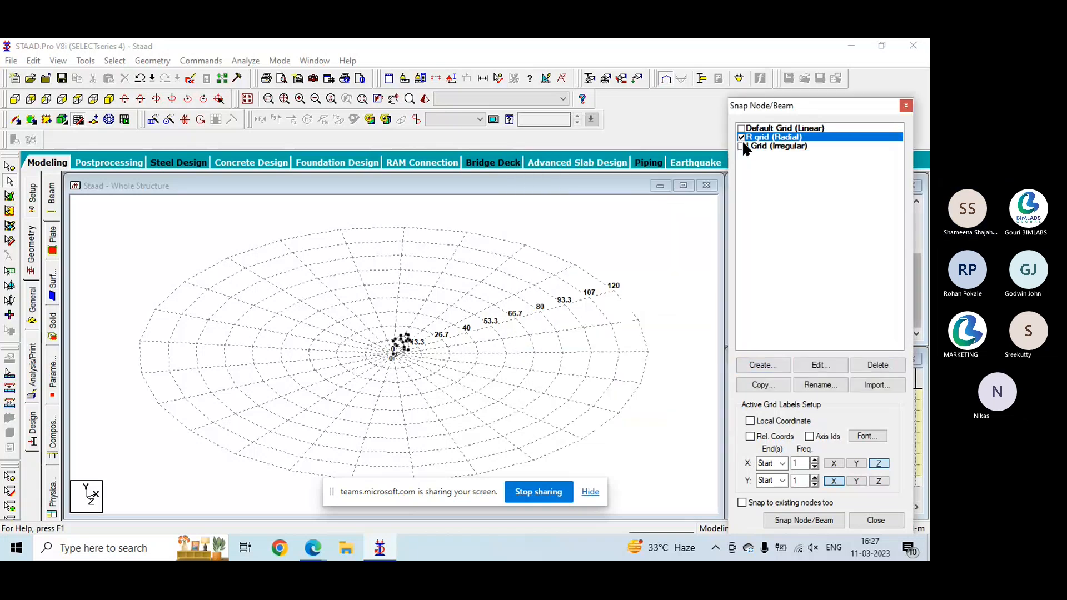
left_click(741, 146)
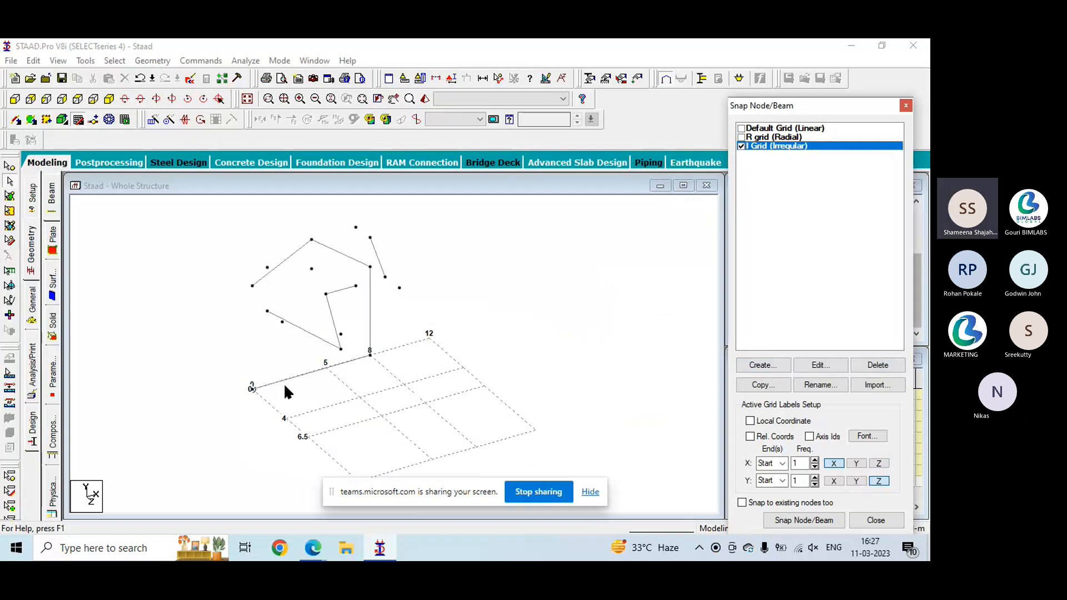
- Draw connected beams on the irregular grid through X-Z points (0, 12.5), (5, 12.5), (5, 4), (12, 4) and (12, 0), and end snapping
middle_click_drag(268, 346, 264, 275)
scroll(271, 309, "up", 1)
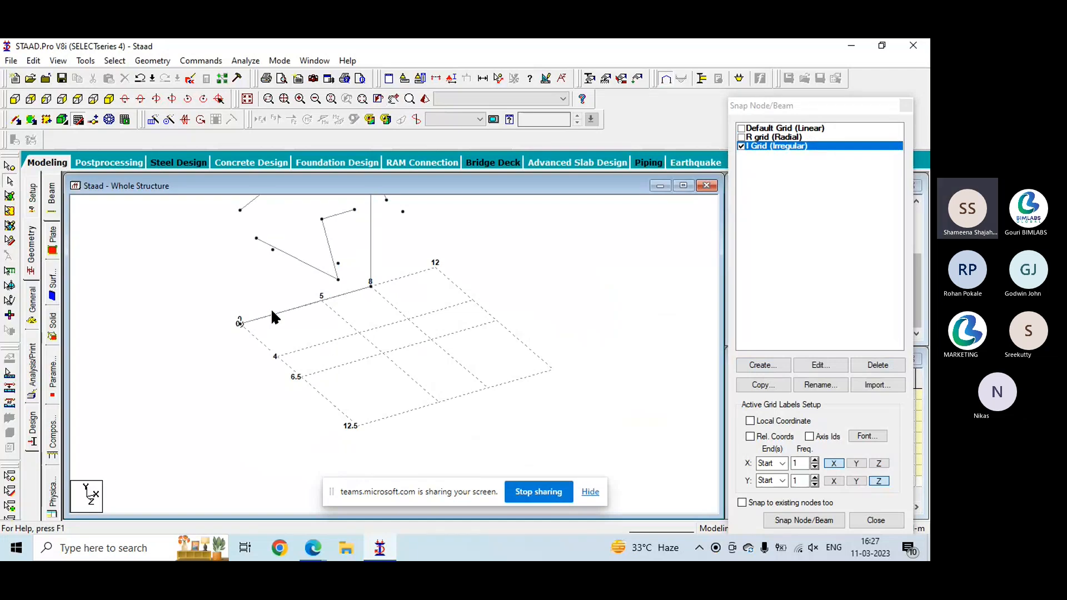
left_click(803, 521)
left_click(347, 447)
left_click(439, 402)
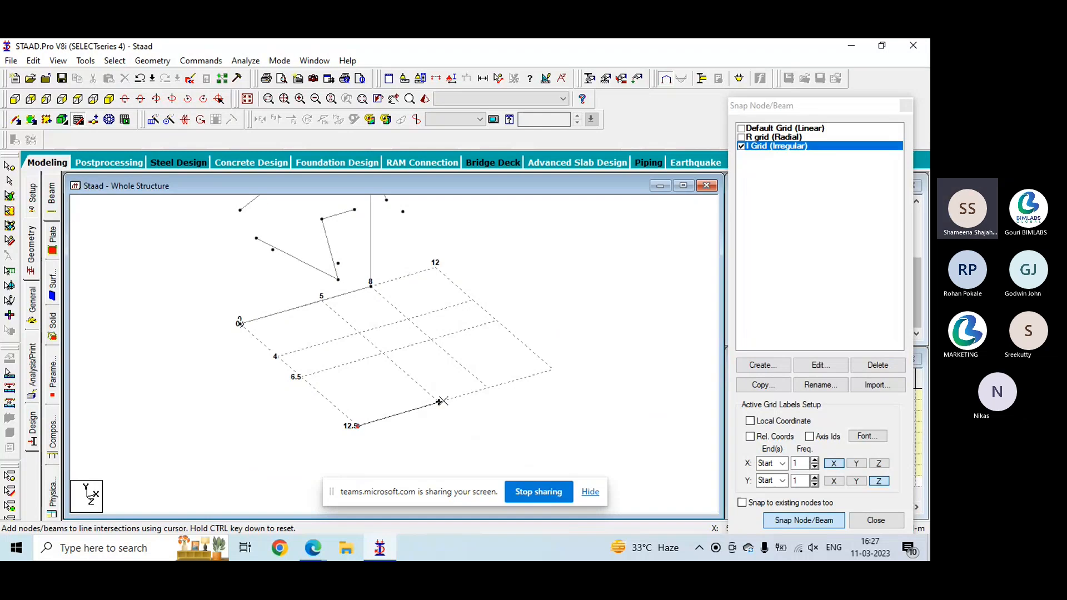
left_click(360, 333)
left_click(472, 300)
left_click(436, 267)
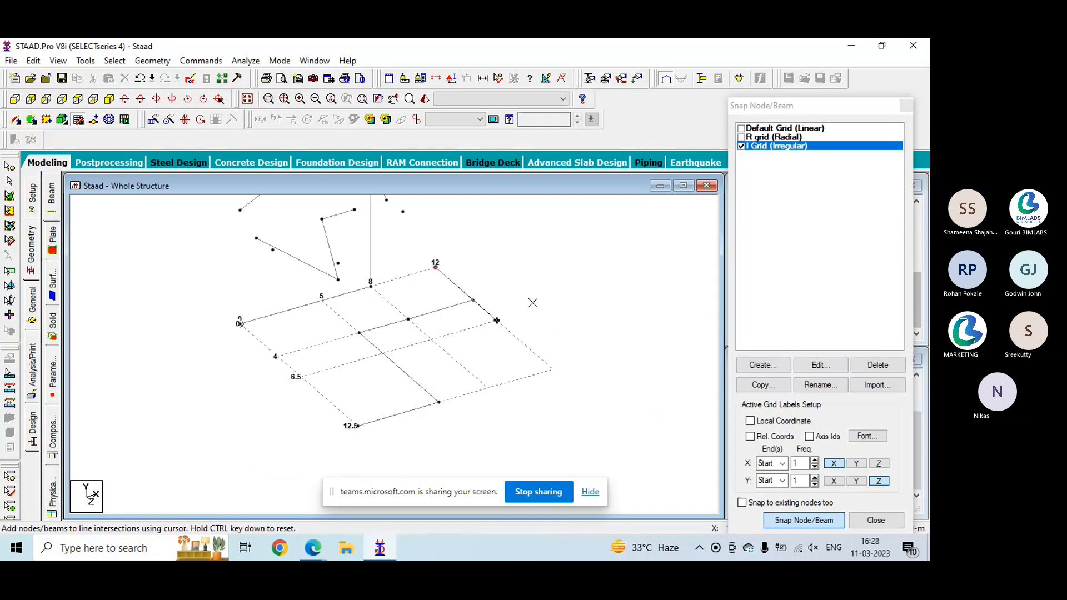
key("Escape")
scroll(541, 308, "down", 1)
middle_click_drag(541, 308, 535, 355)
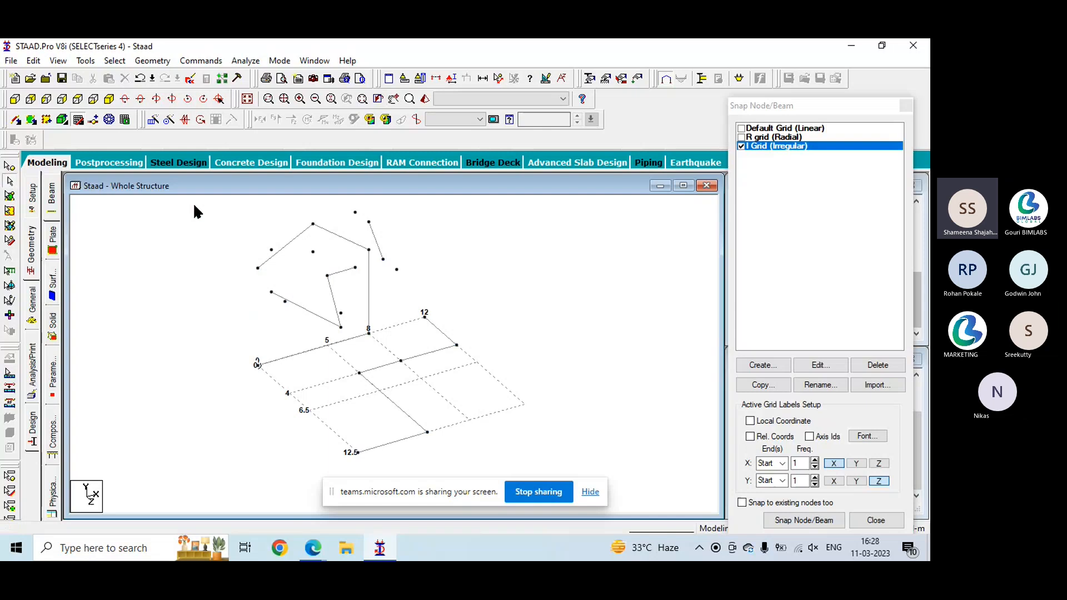
- Delete all beams in the model together with the nodes they leave unattached
left_click_drag(195, 206, 614, 436)
key("Delete")
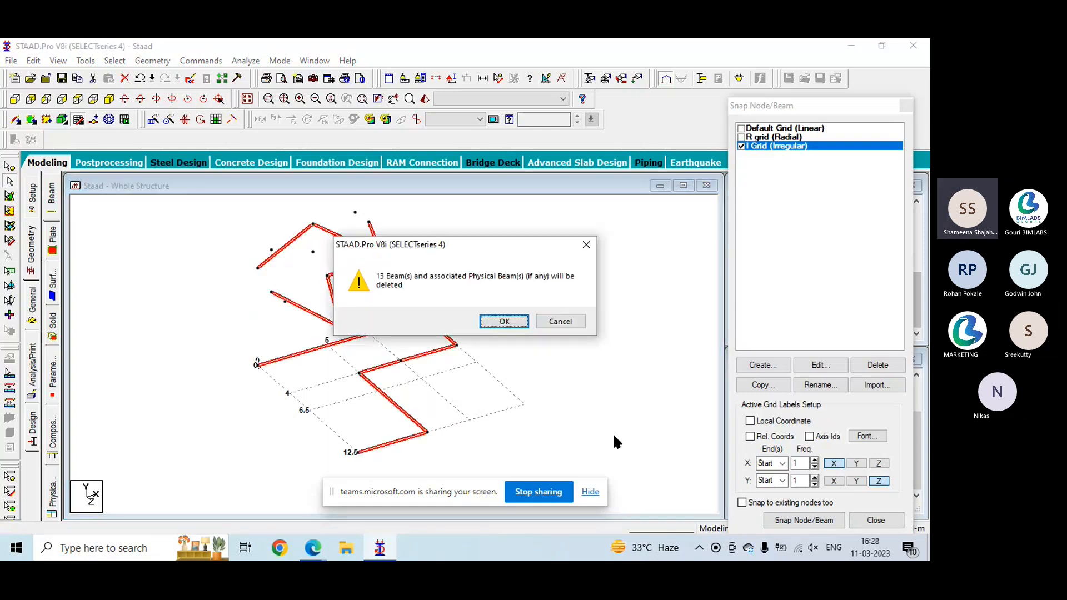
left_click(503, 322)
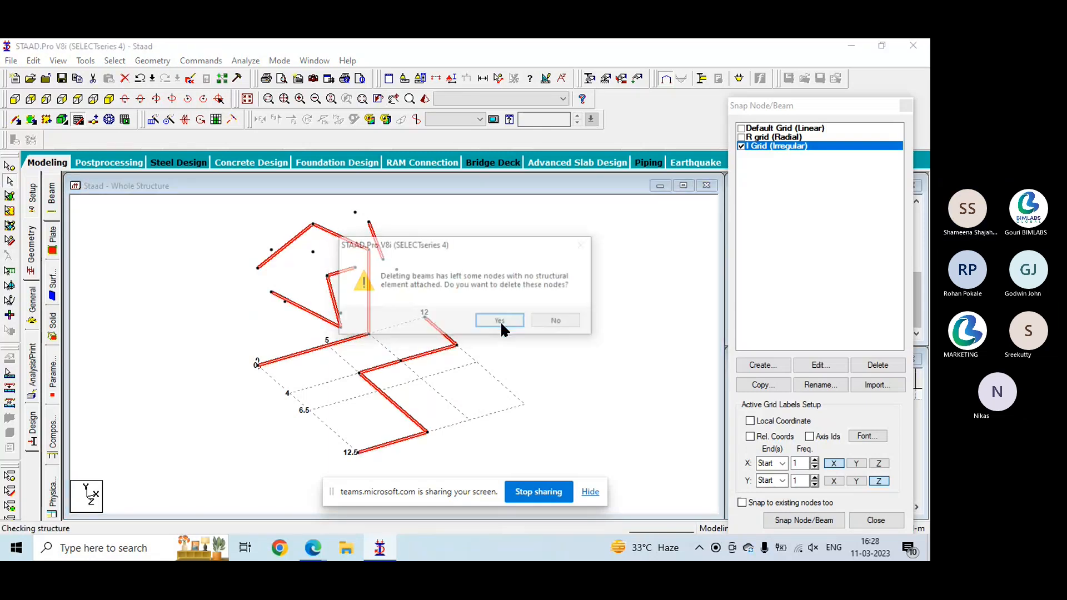
left_click(502, 324)
- Select all the remaining loose nodes above the grid with the nodes cursor and delete them
left_click_drag(224, 198, 490, 387)
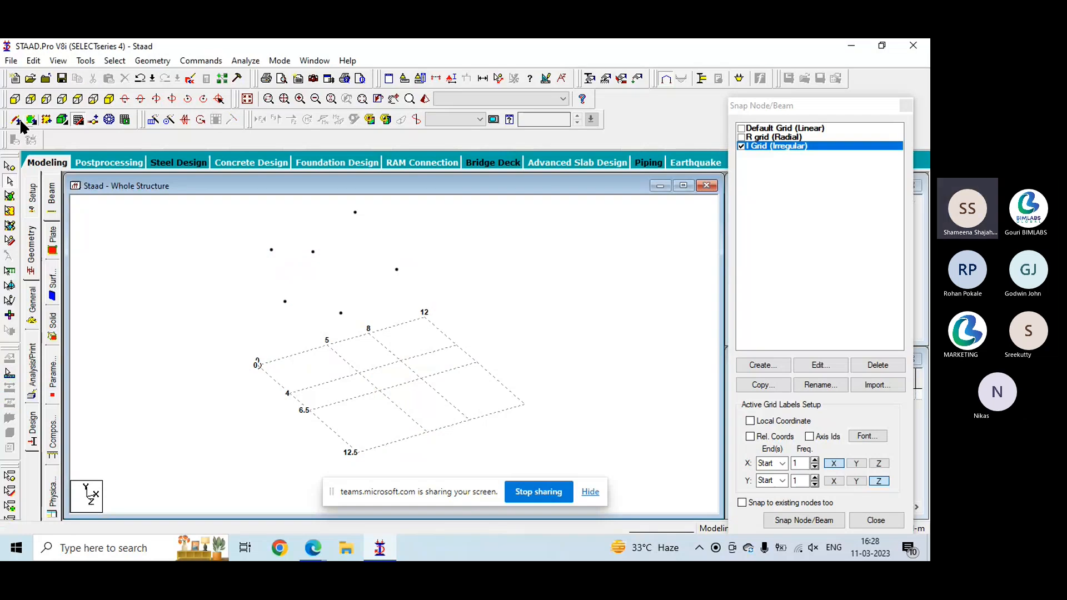
left_click(10, 166)
left_click_drag(223, 204, 536, 422)
key("Delete")
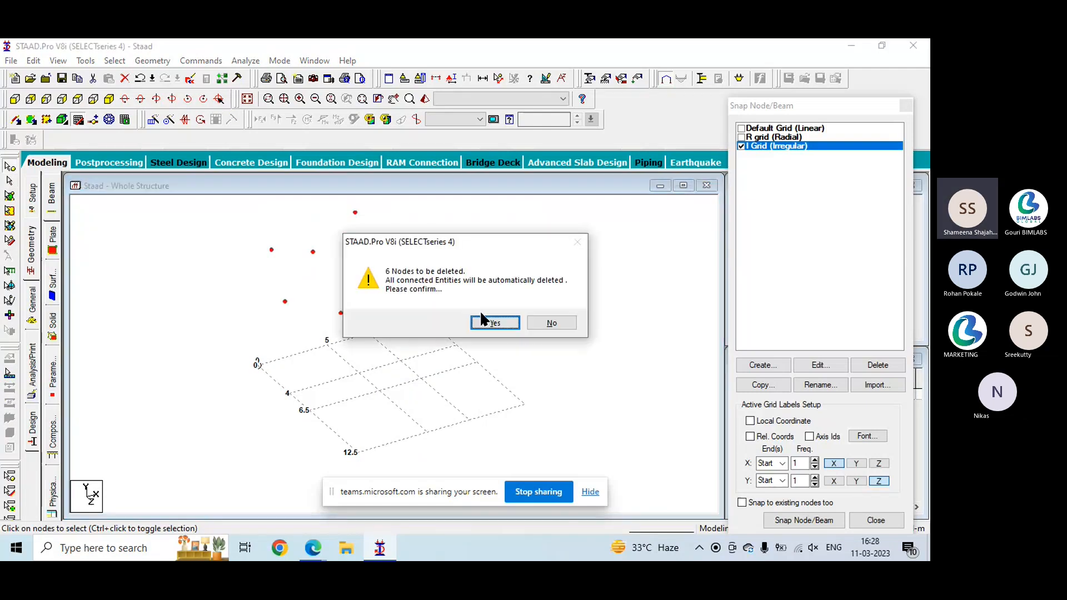
left_click(493, 322)
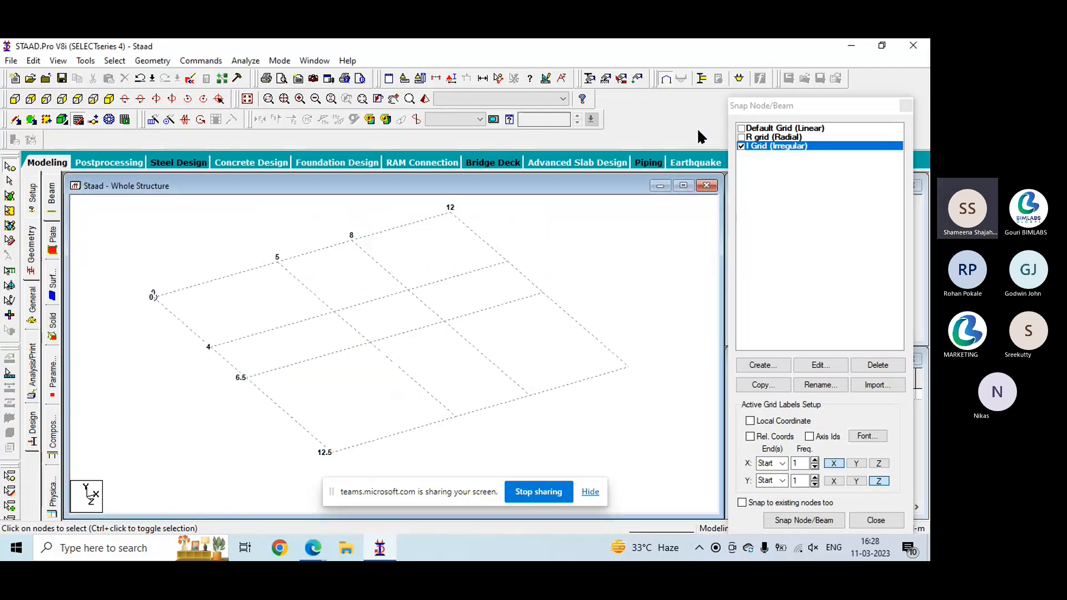
- Activate the Default Grid (Linear), draw a beam from X-Z point (0, 4) to (3, 4), and end snapping
left_click(742, 129)
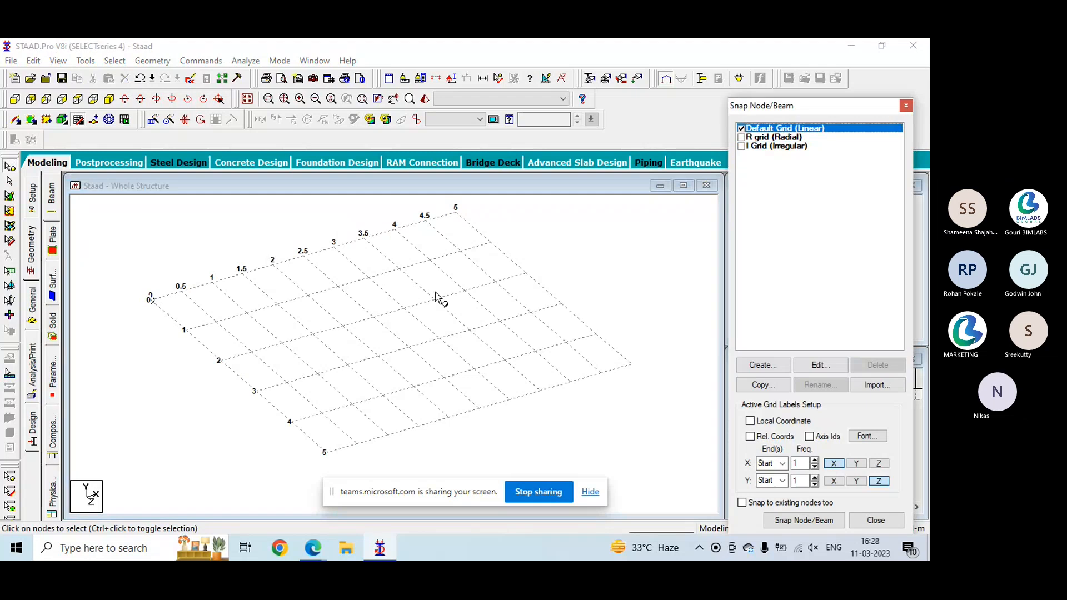
scroll(398, 321, "down", 2)
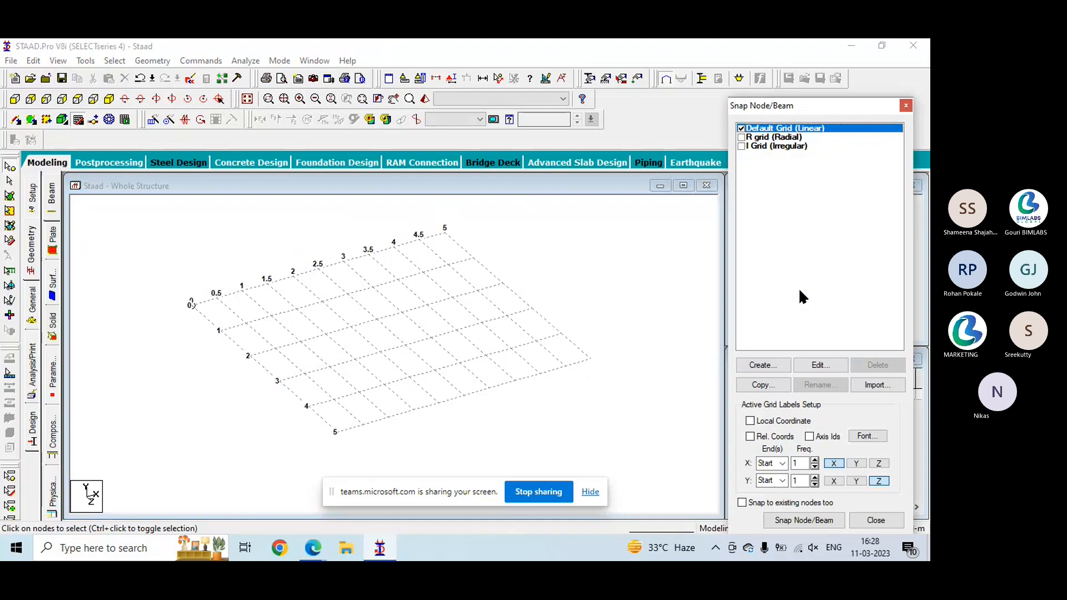
left_click(815, 523)
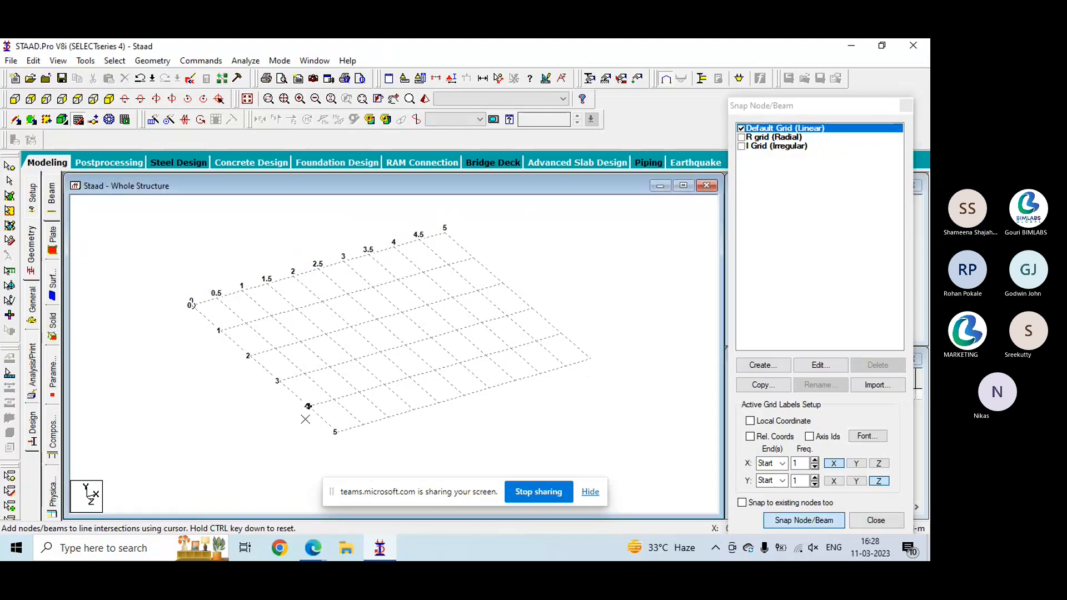
left_click(307, 406)
left_click(460, 362)
key("Escape")
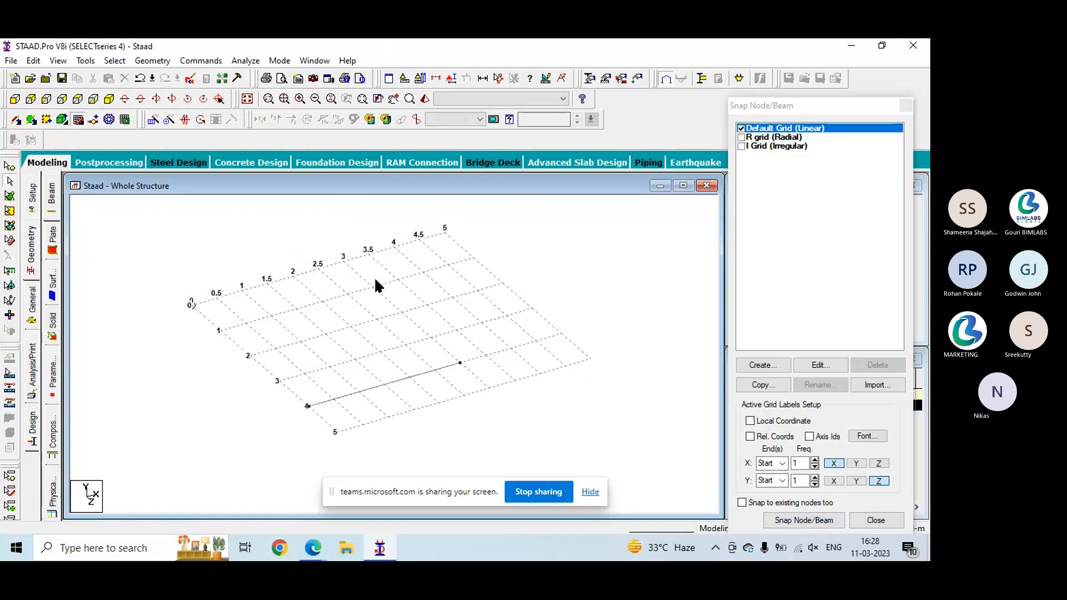
- Save the structure, examine its joint coordinates and member incidences in the STAAD Editor, and close the editor
left_click(191, 78)
left_click(395, 312)
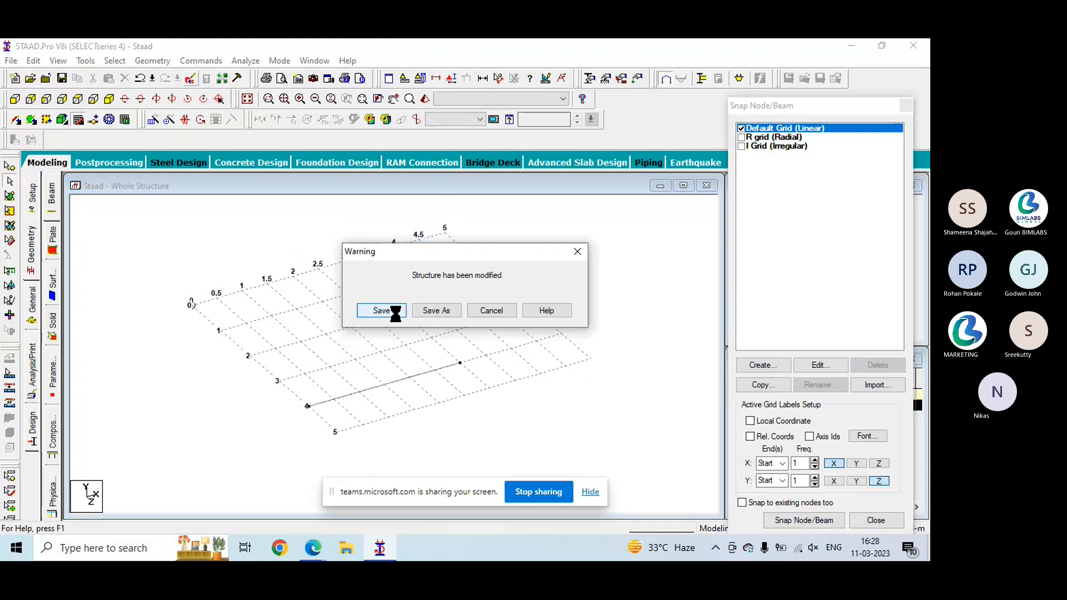
left_click_drag(339, 102, 600, 89)
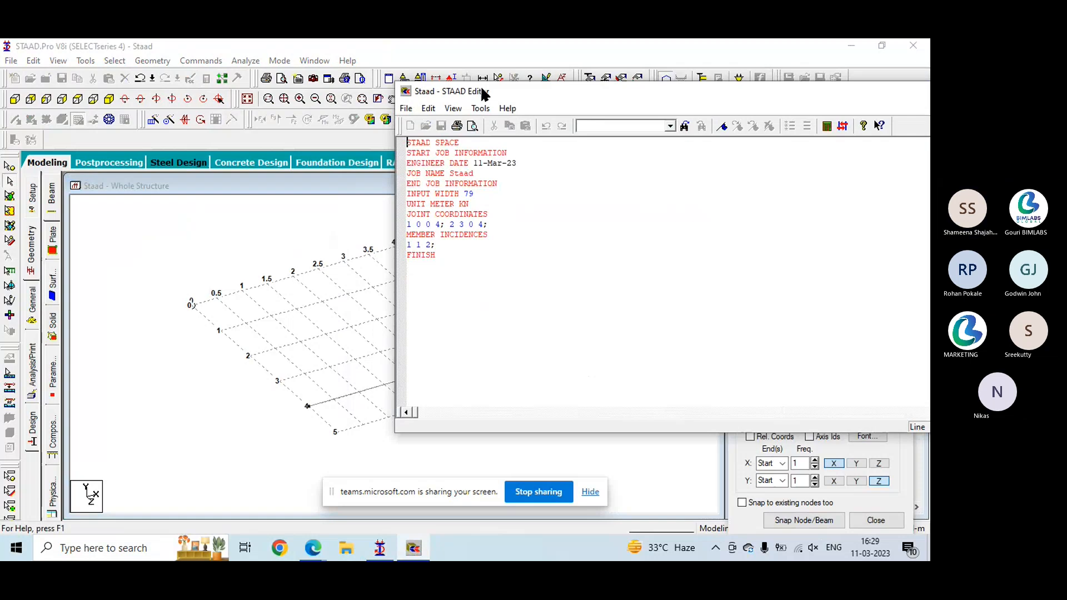
left_click_drag(426, 89, 525, 72)
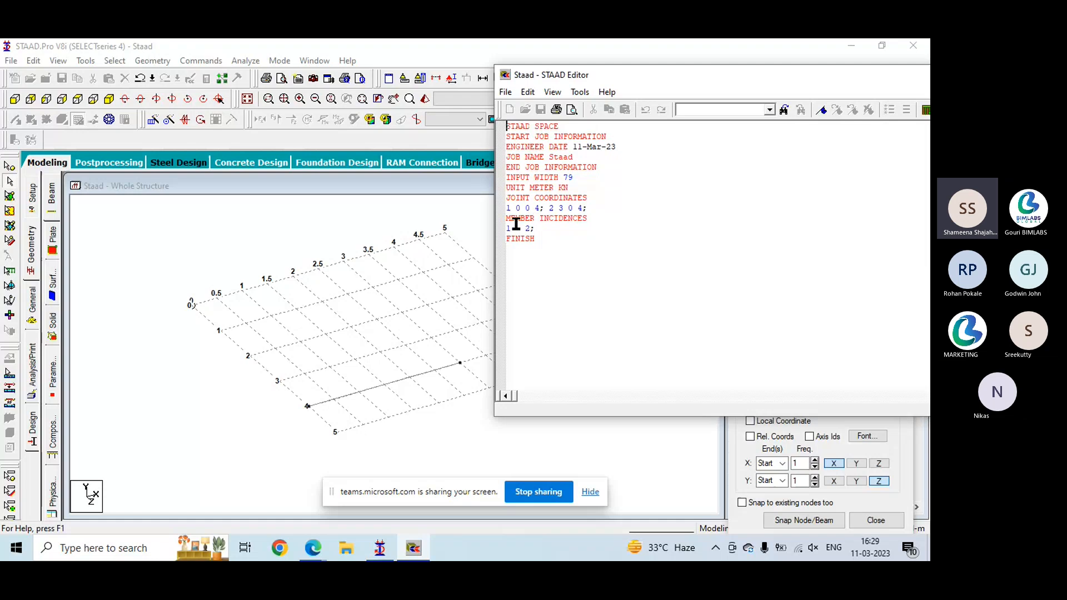
left_click(516, 226)
type("1")
left_click_drag(585, 75, 270, 89)
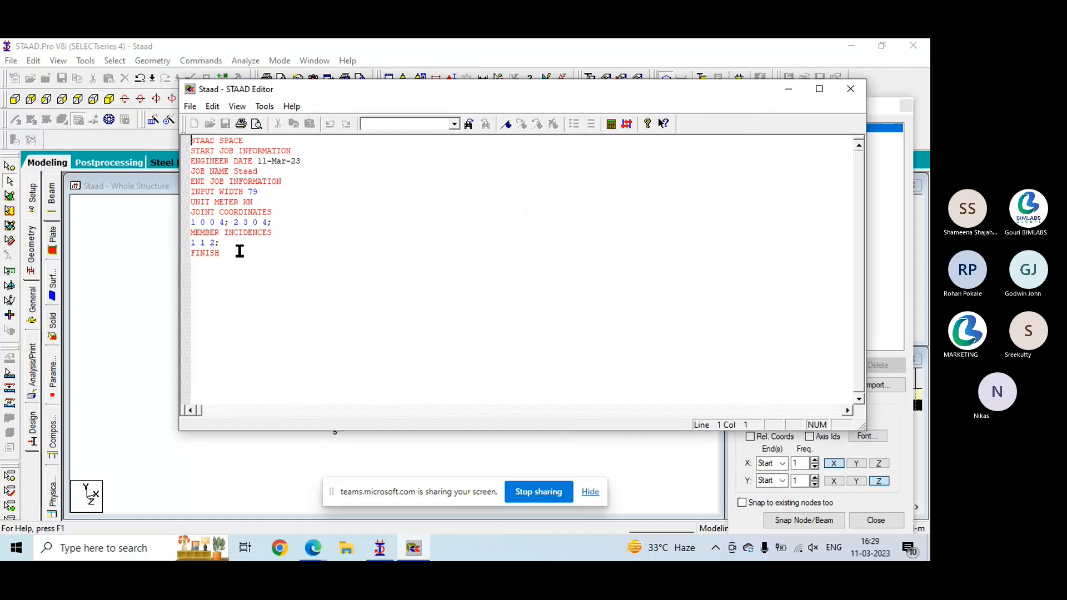
left_click(850, 89)
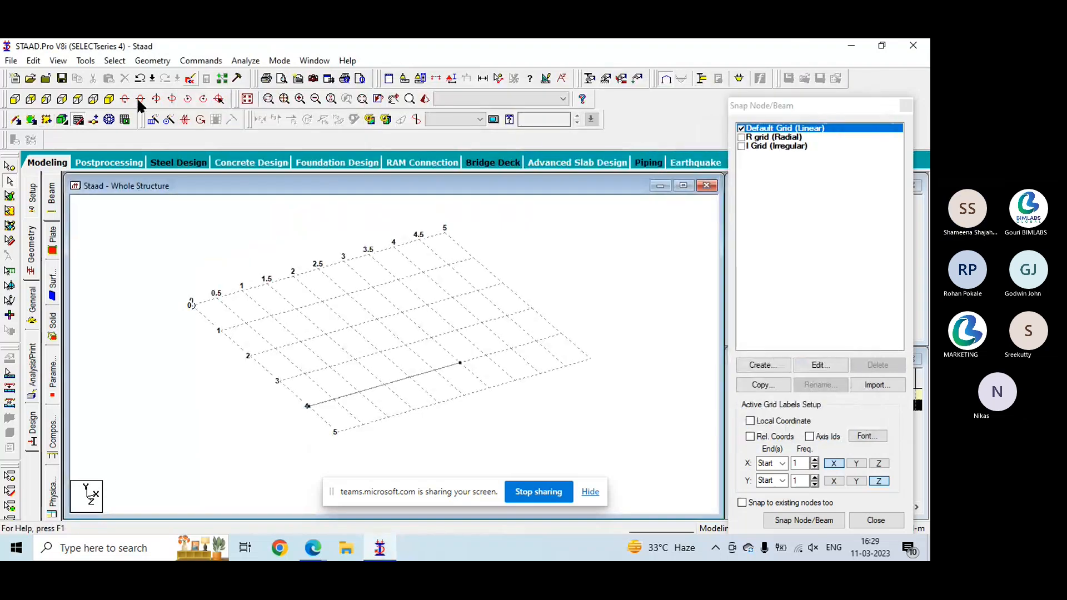
left_click(143, 63)
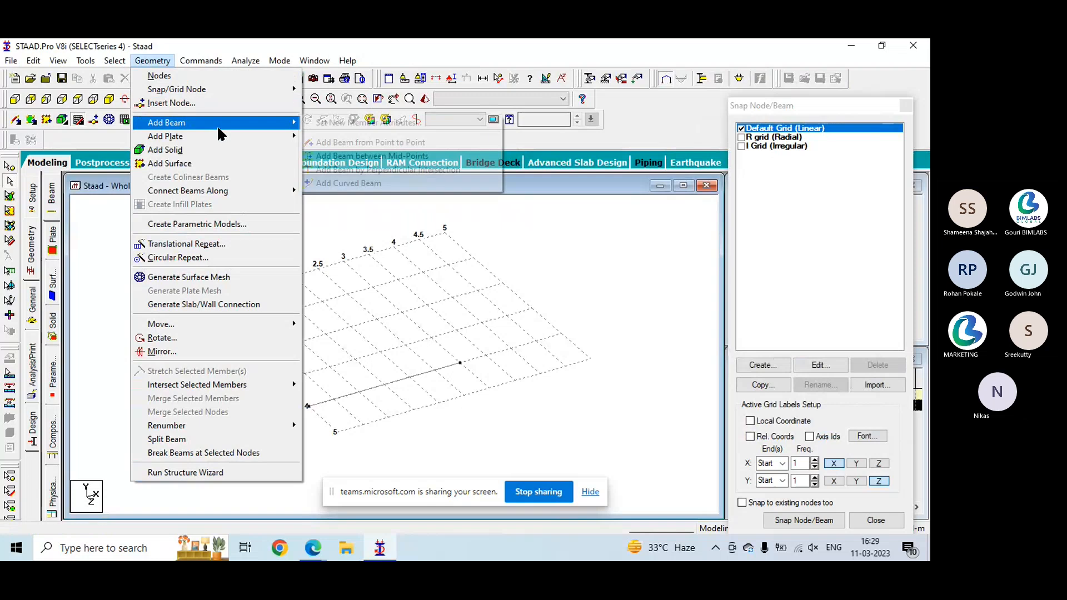
mouse_move(267, 122)
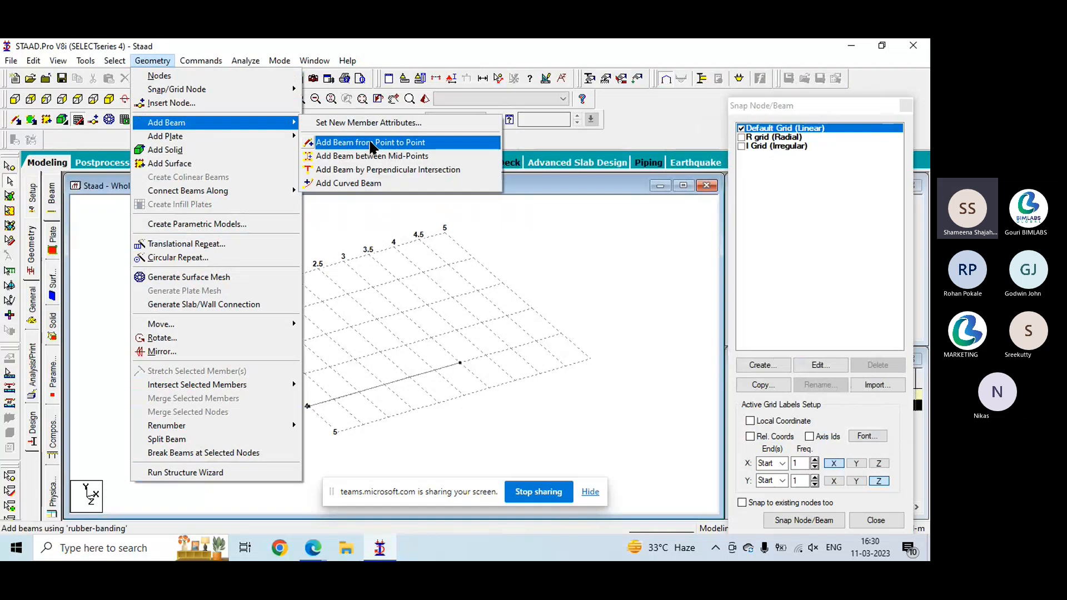
left_click(629, 271)
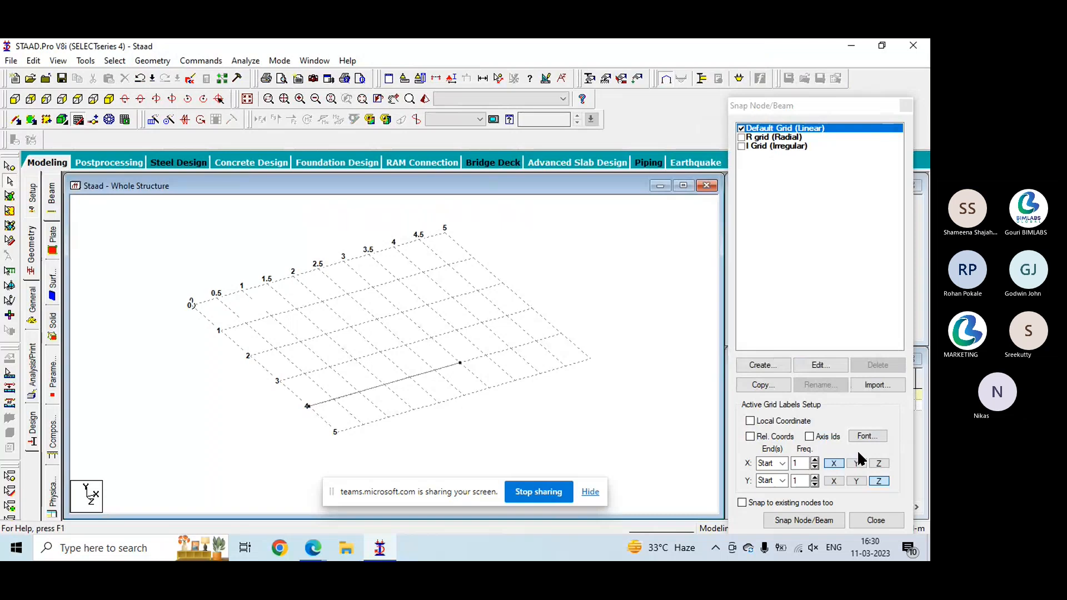
left_click_drag(830, 105, 824, 72)
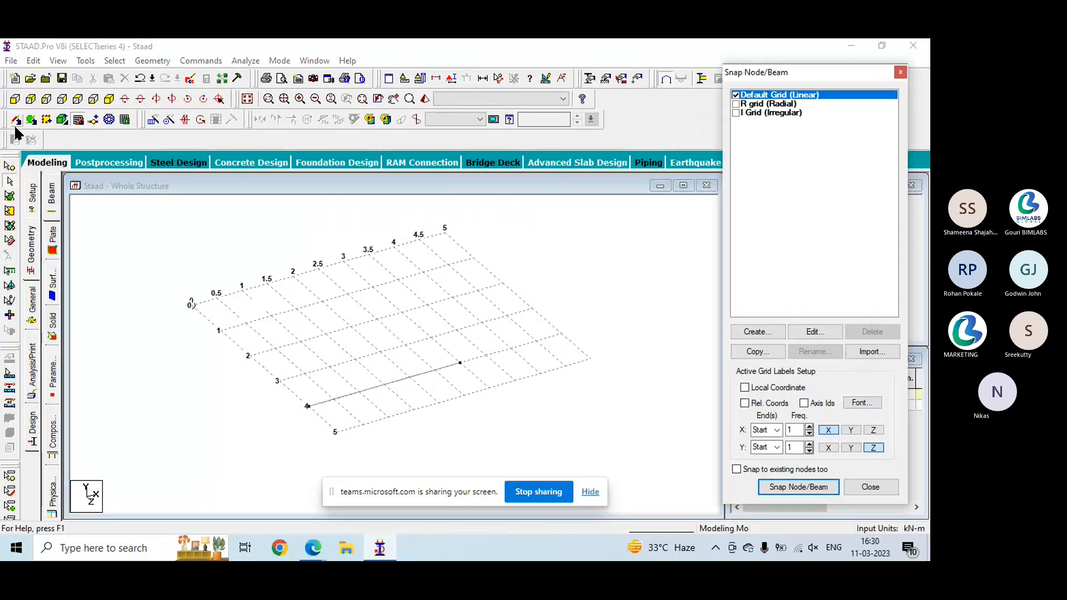
left_click(797, 486)
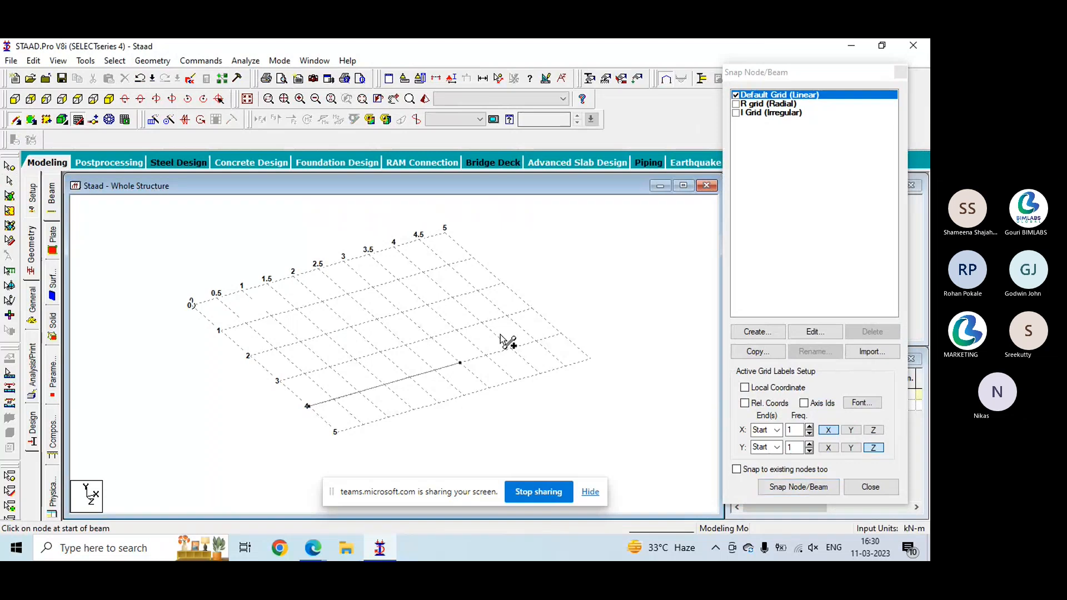
left_click(45, 119)
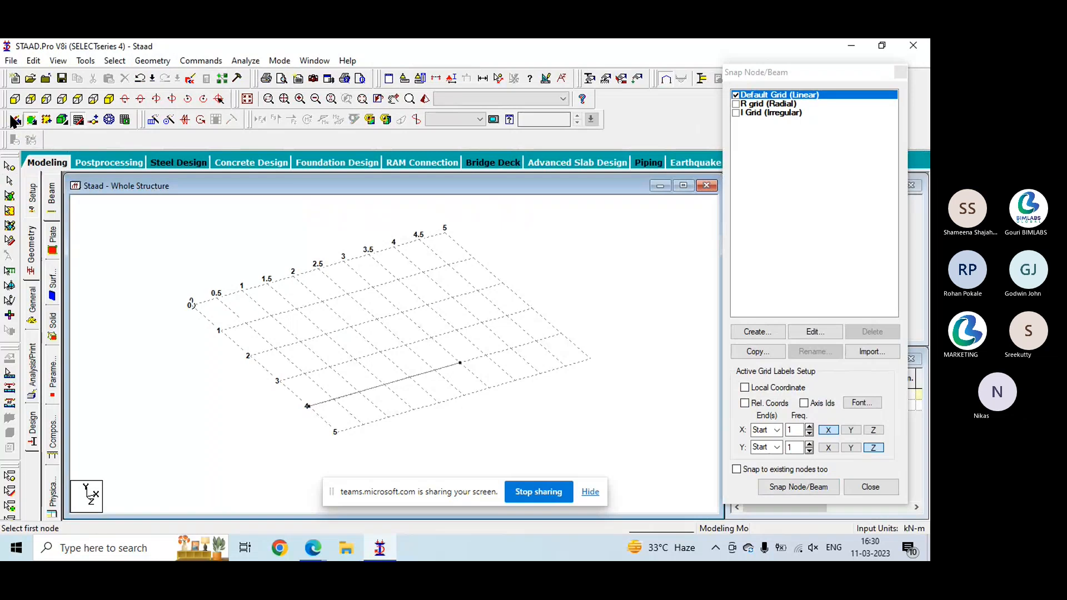
- Place two unconnected nodes on the linear grid at X-Z points (0, 2) and (4, 0), and close the snap grid
left_click(784, 486)
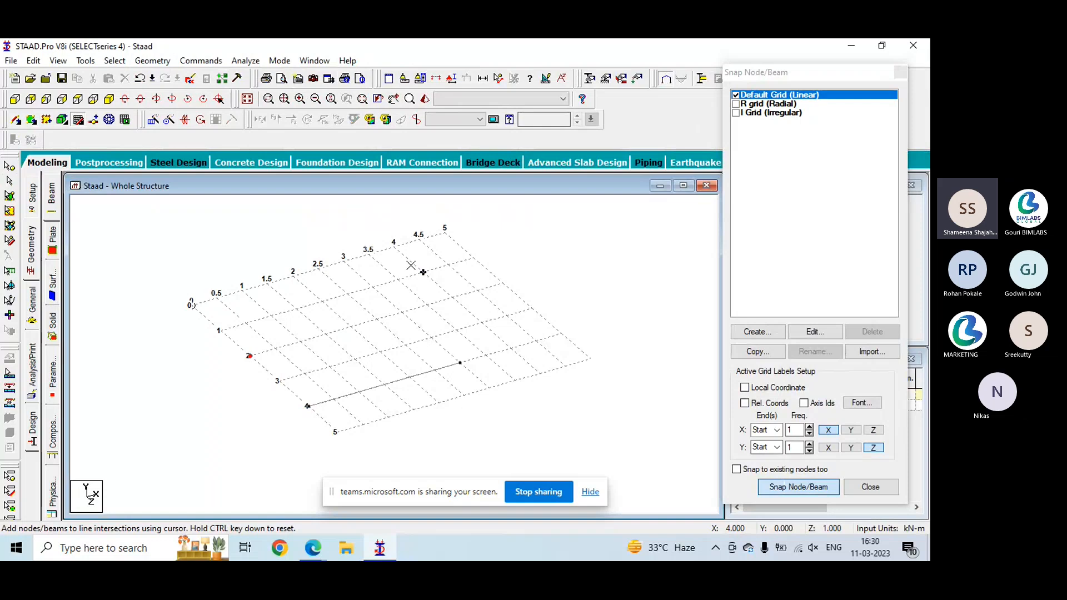
left_click(396, 248, "ctrl")
key("Escape")
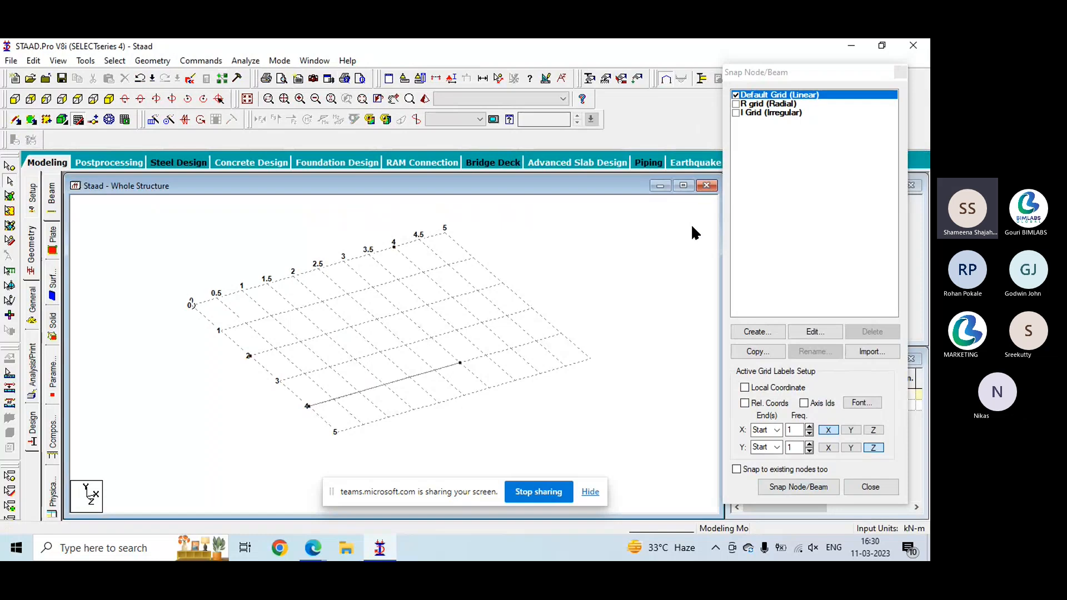
key("Escape")
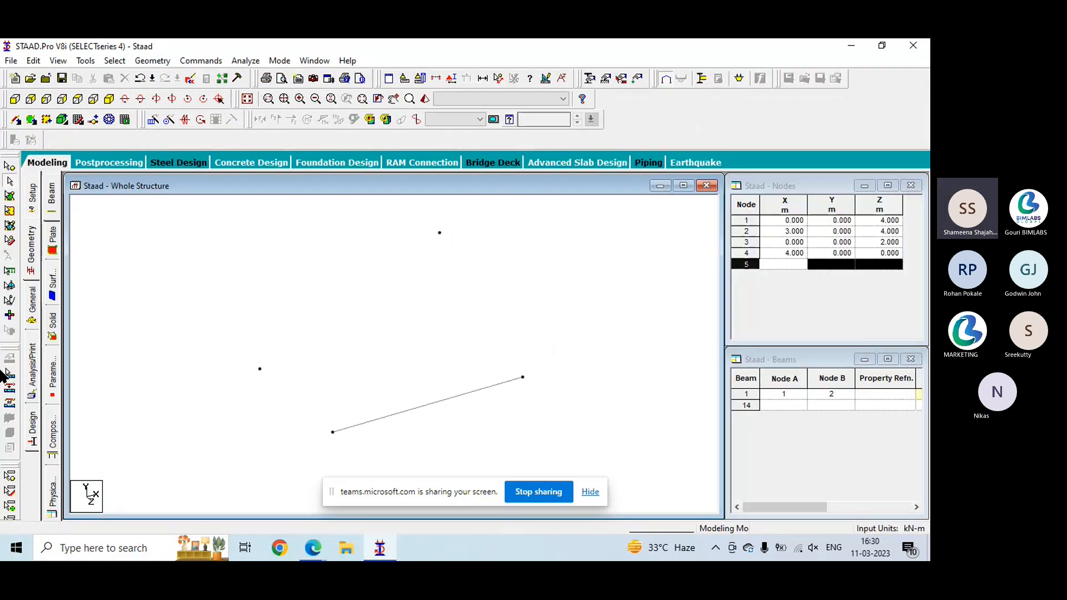
- Add a point-to-point beam between the two loose nodes at X-Z (0, 2) and (4, 0)
left_click(167, 62)
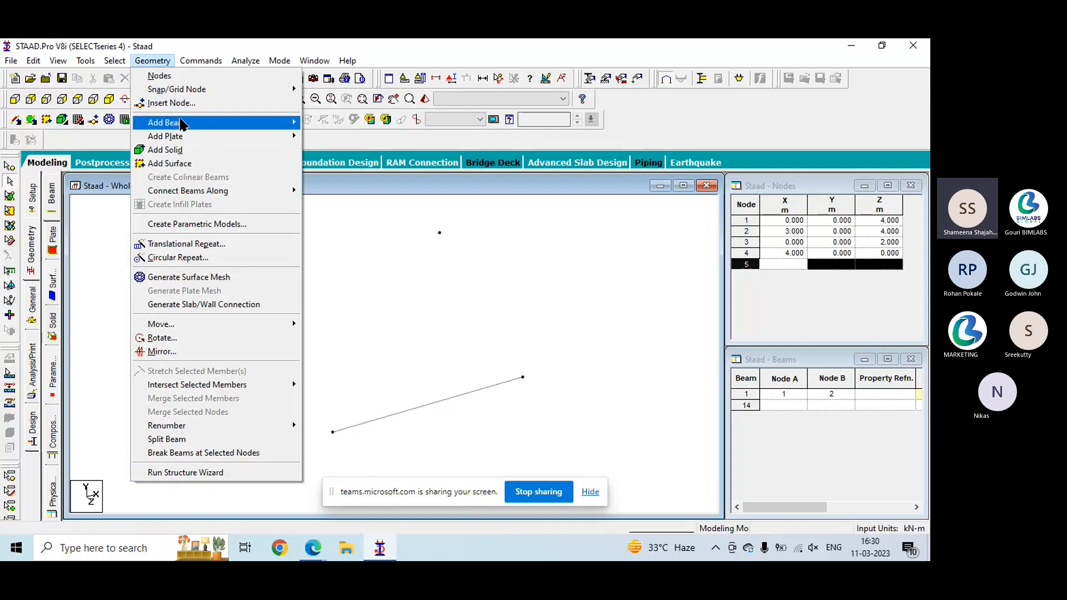
mouse_move(179, 123)
left_click(350, 141)
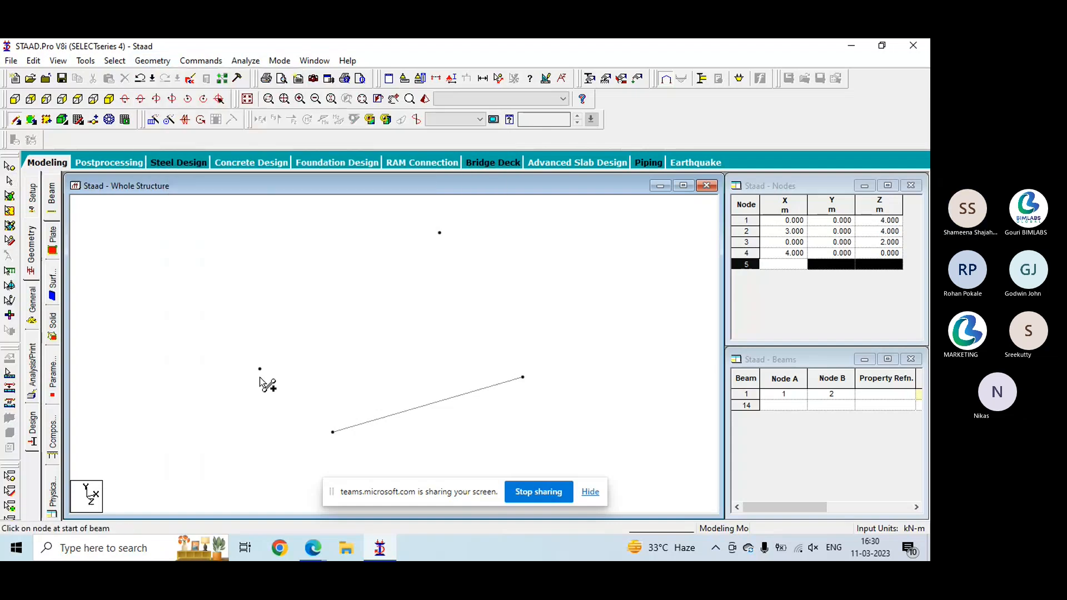
left_click_drag(259, 368, 439, 232)
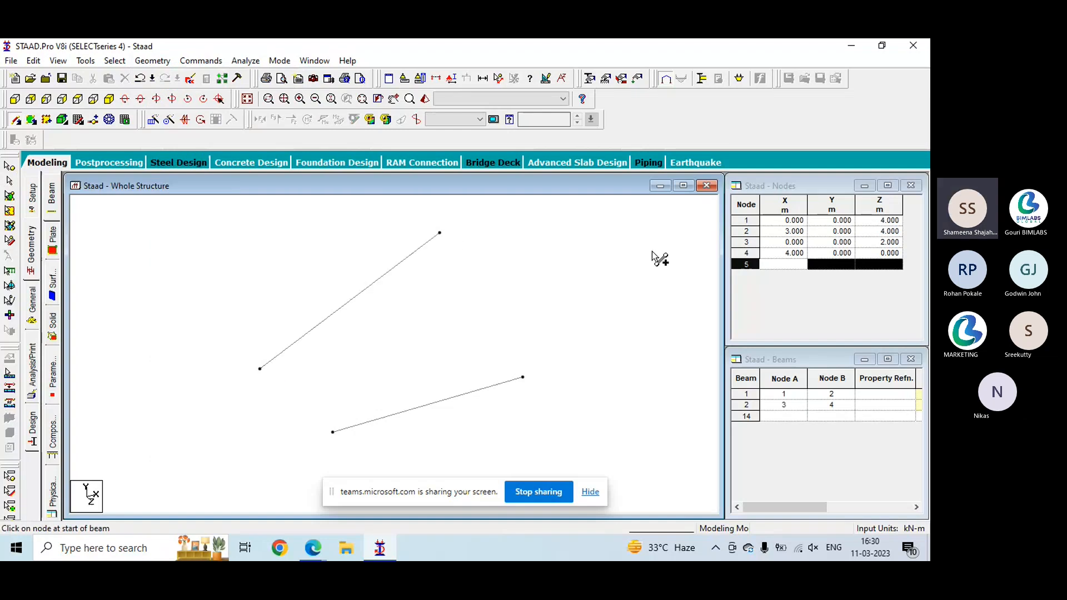
- Add a beam connecting the mid-points of the two existing beams
left_click(150, 61)
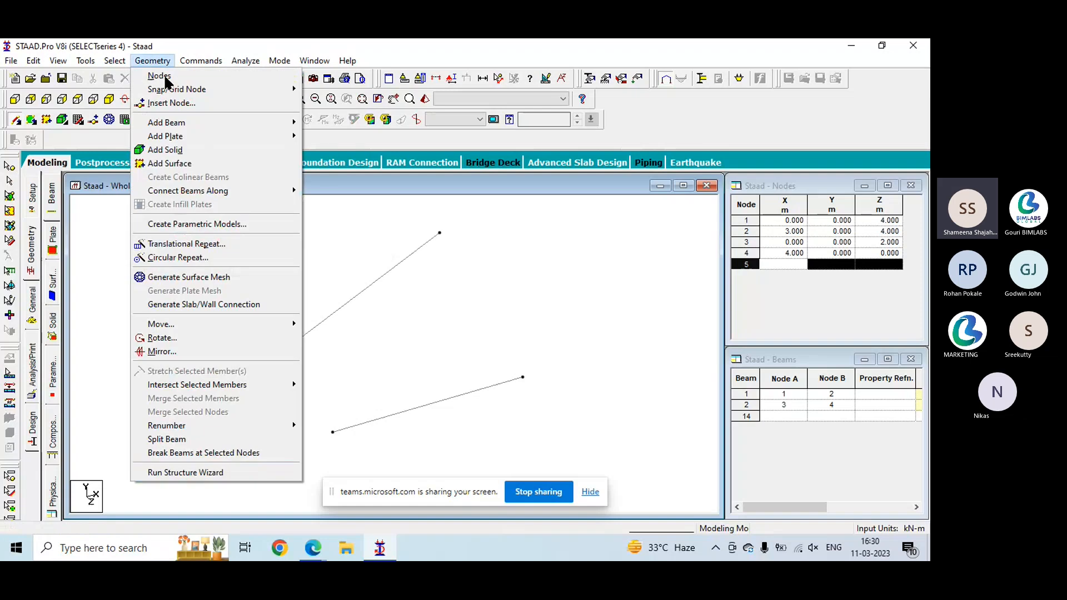
mouse_move(185, 123)
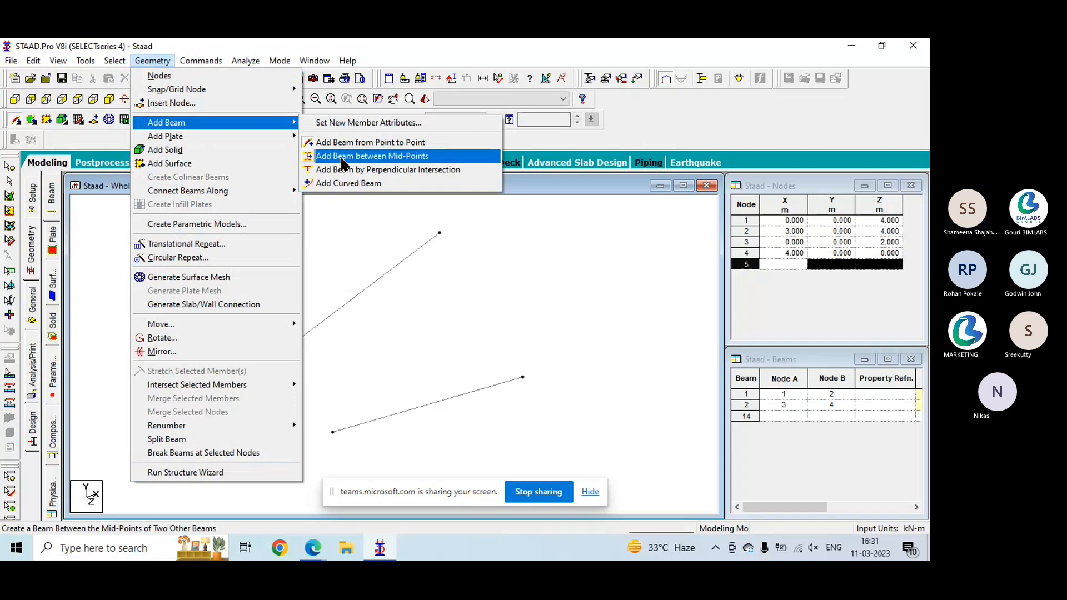
left_click(343, 156)
left_click(340, 308)
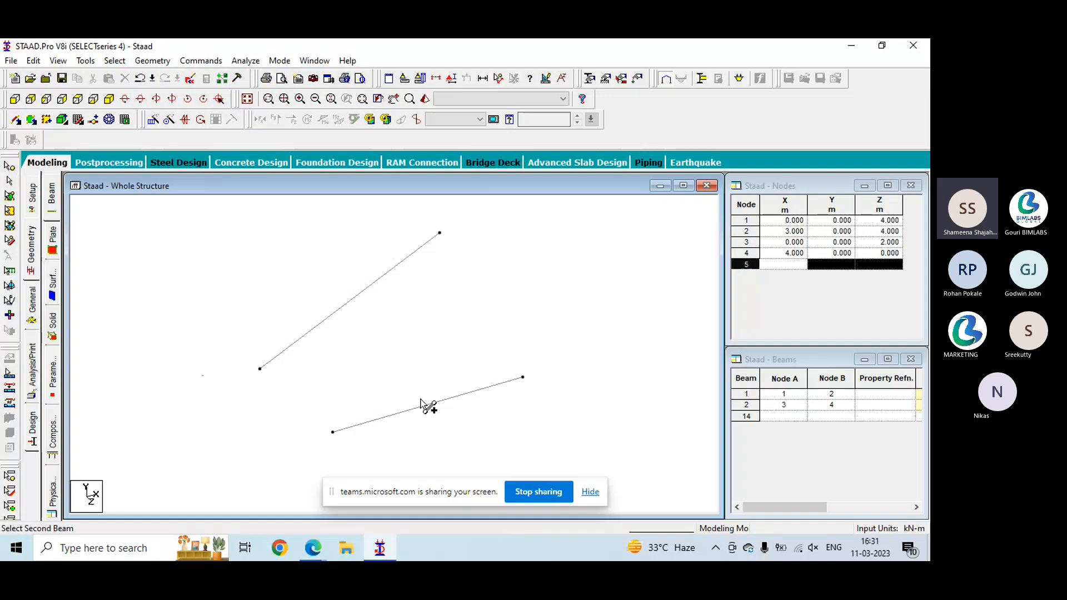
left_click(438, 404)
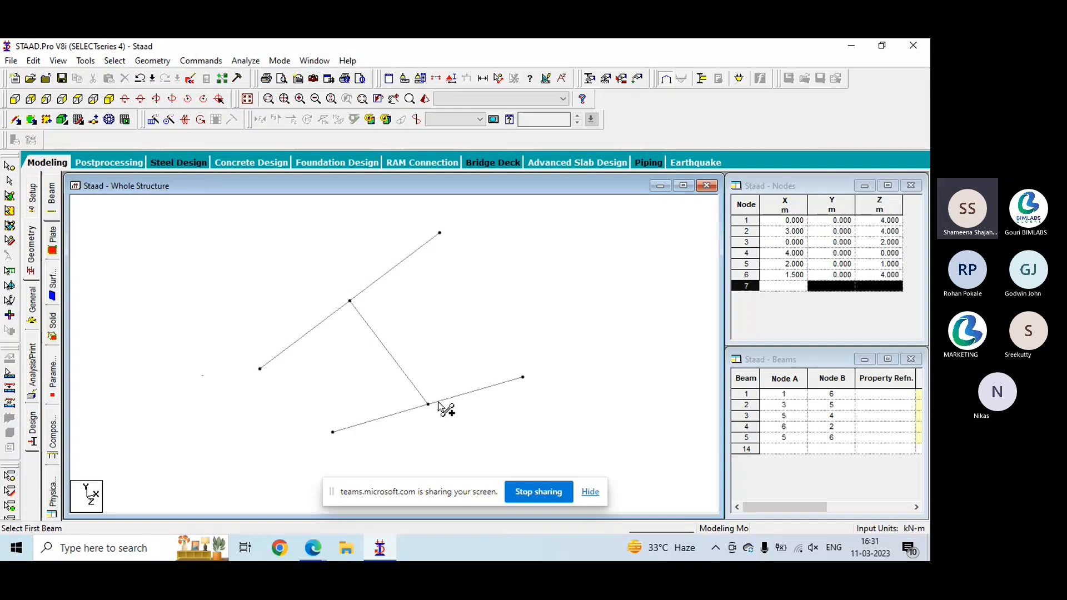
- Try to add a perpendicular-intersection beam from the node at X-Z (4, 0) to the lower beam and to the connecting beam
left_click(151, 62)
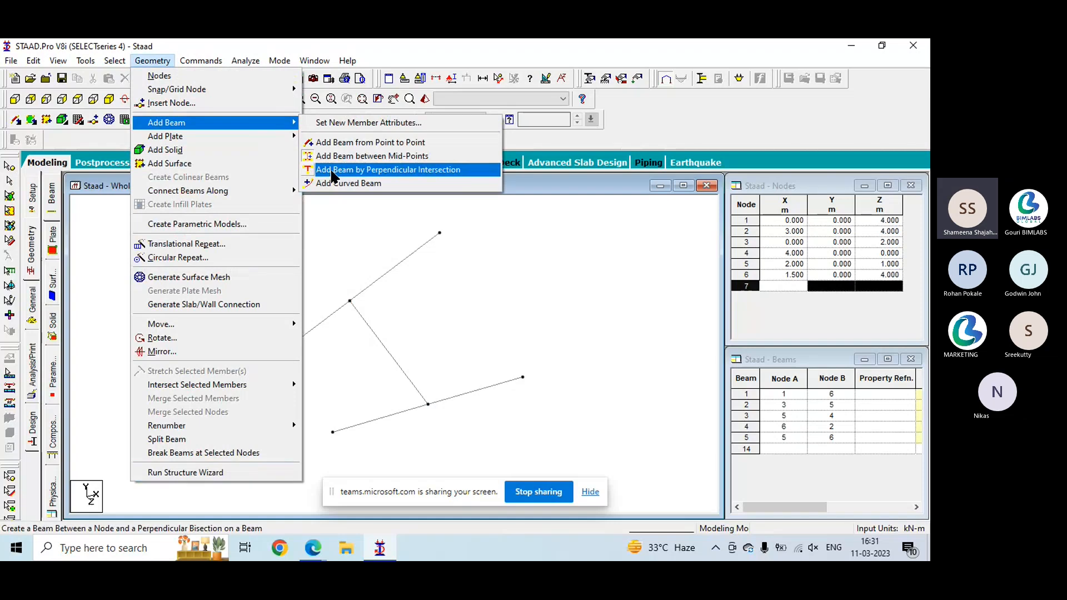
left_click(332, 170)
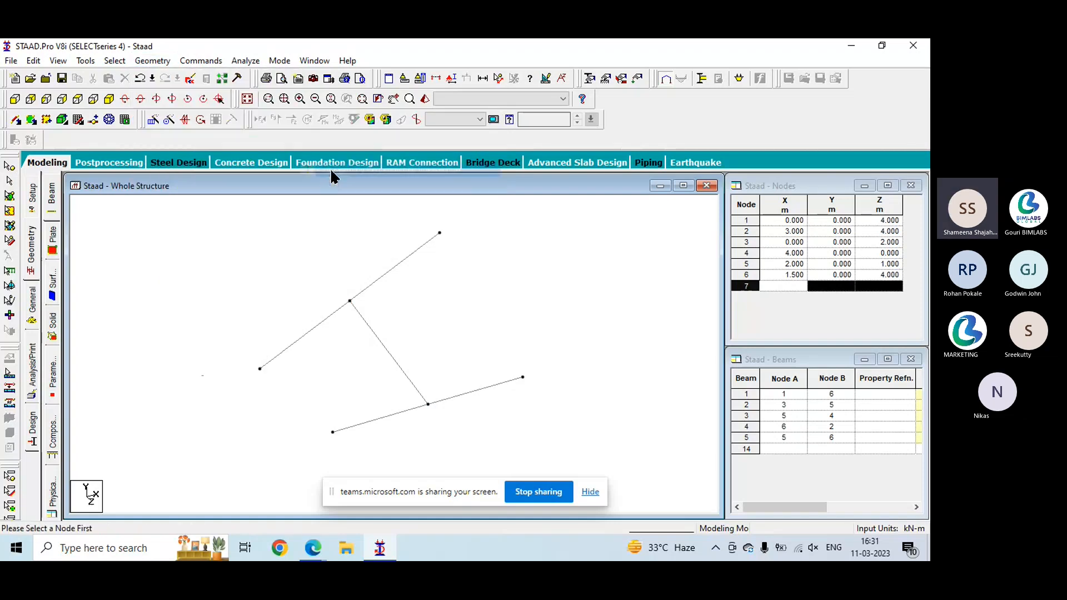
left_click(439, 233)
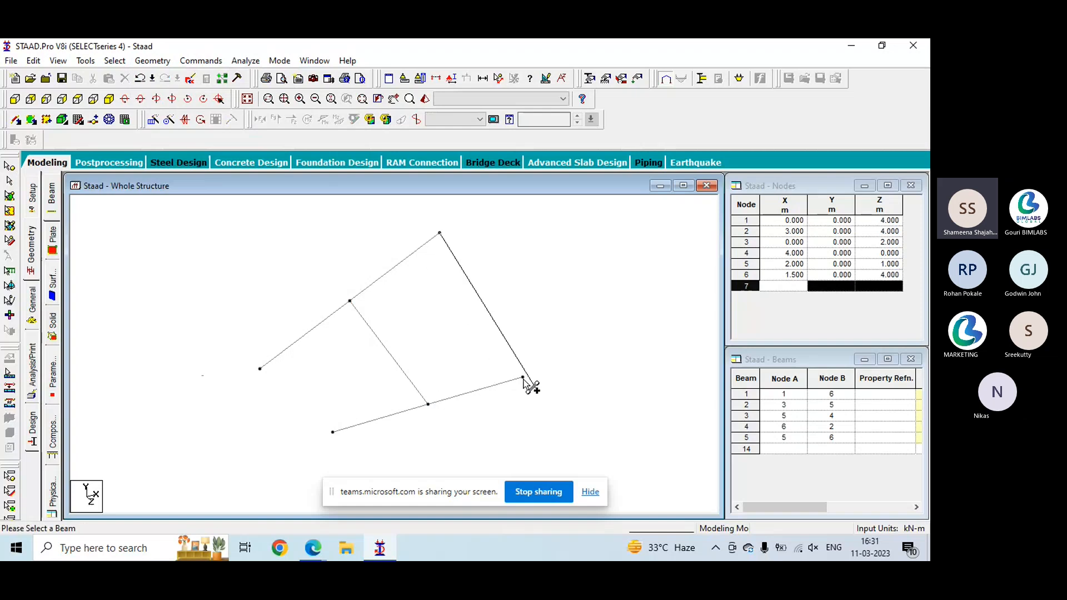
left_click(457, 393)
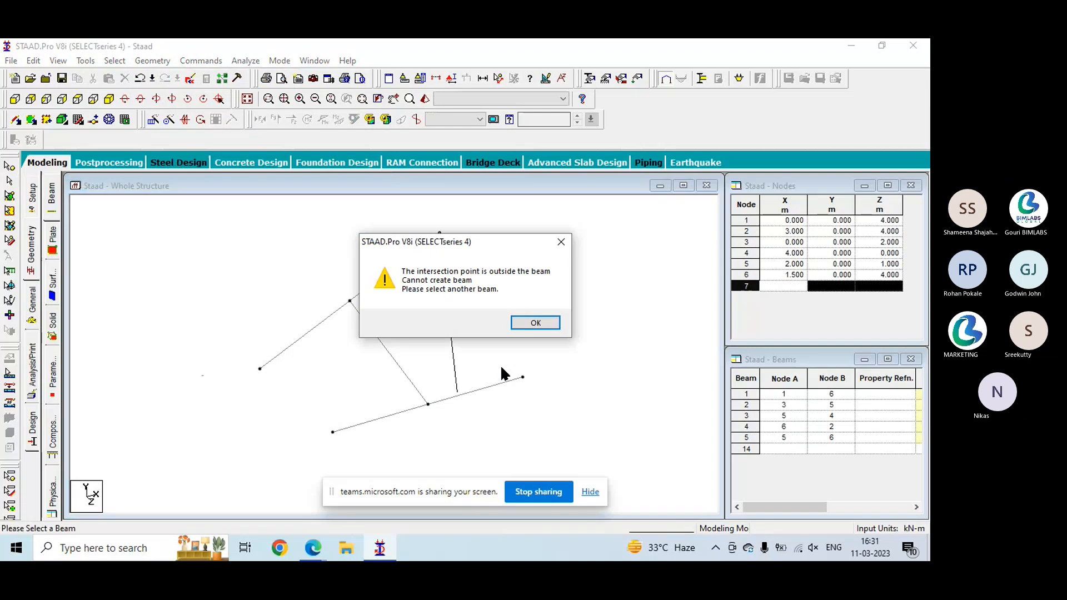
left_click(535, 323)
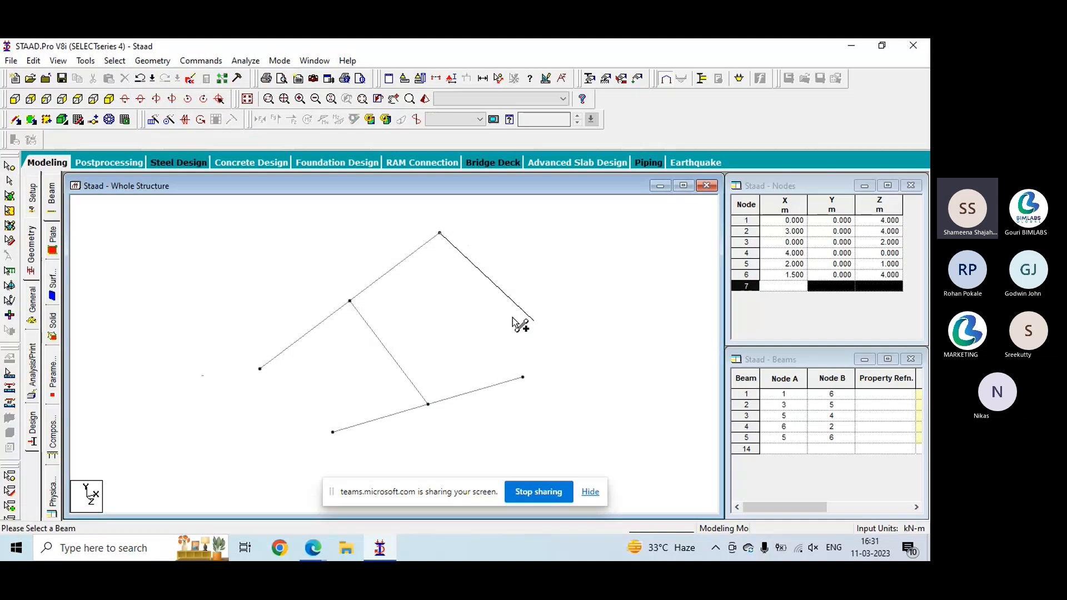
left_click(396, 354)
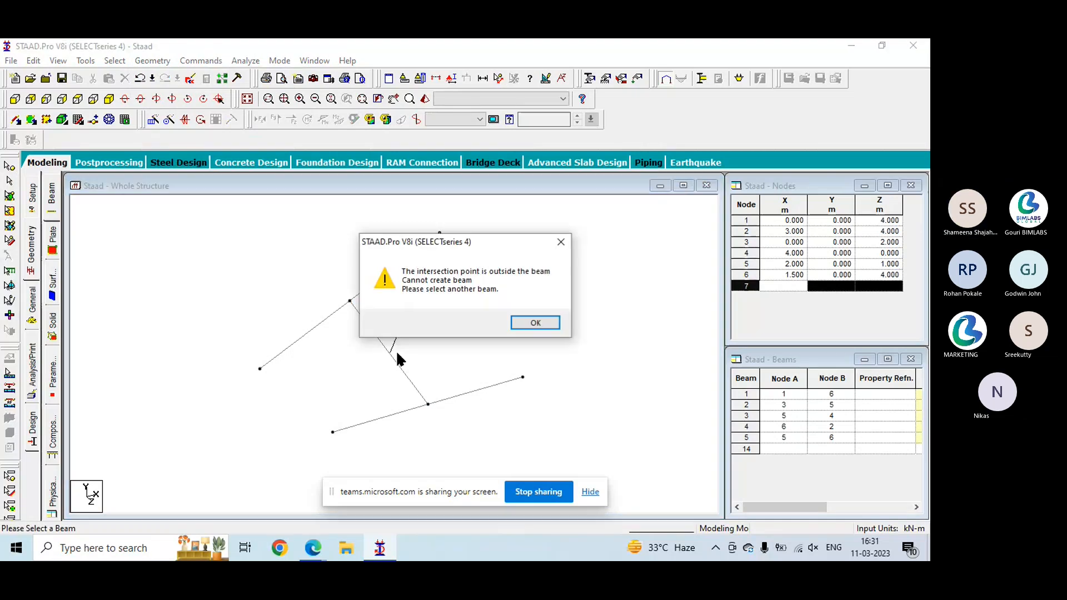
left_click(542, 323)
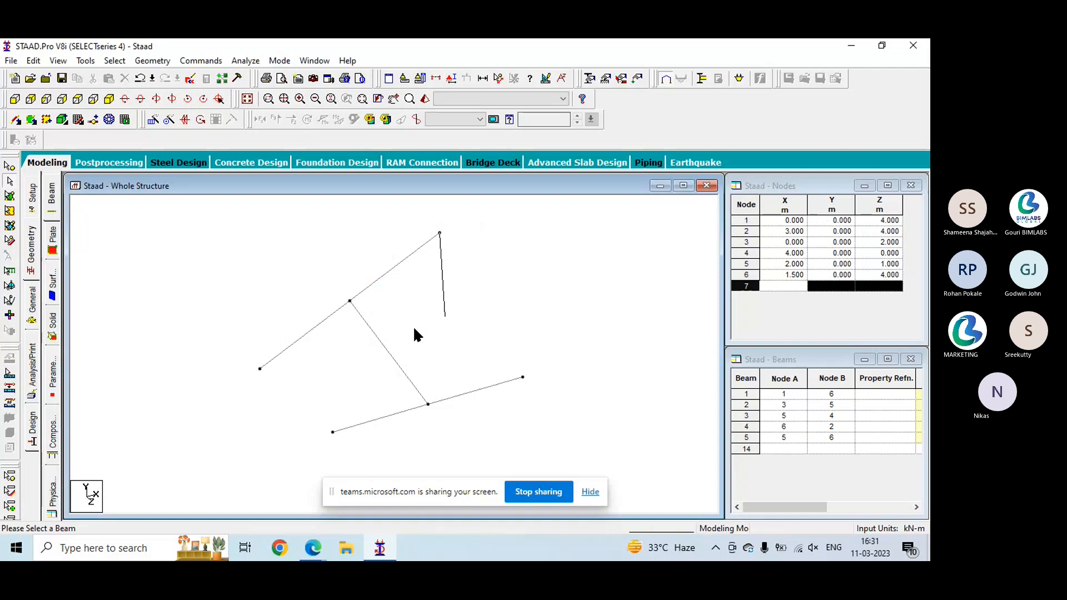
- Try to add a perpendicular-intersection beam from the lower beam's end node at X-Z (0, 4) to the connecting beam
left_click(152, 60)
mouse_move(281, 127)
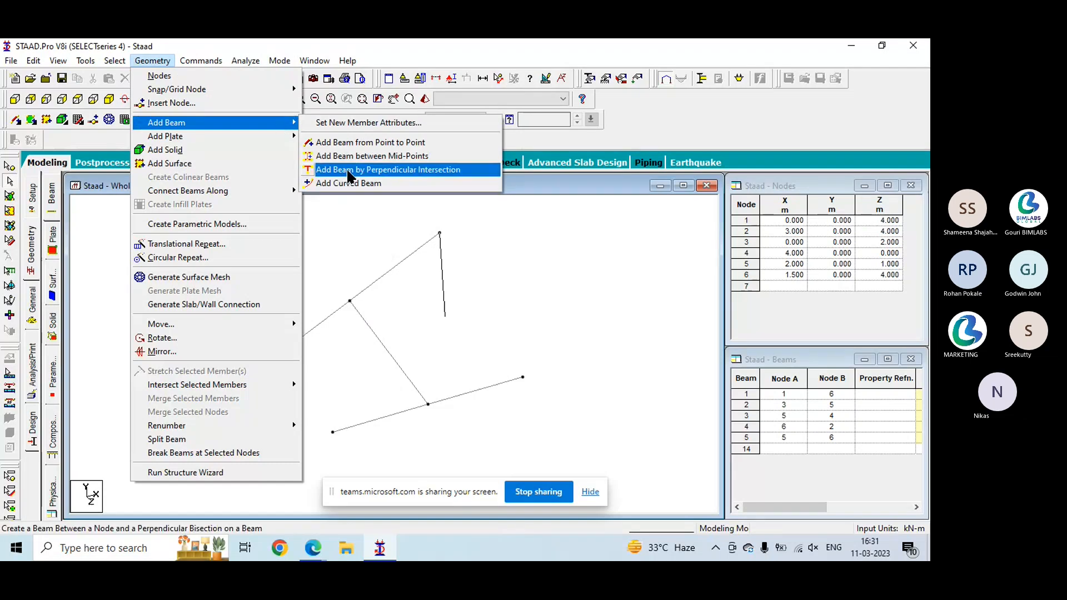
left_click(358, 169)
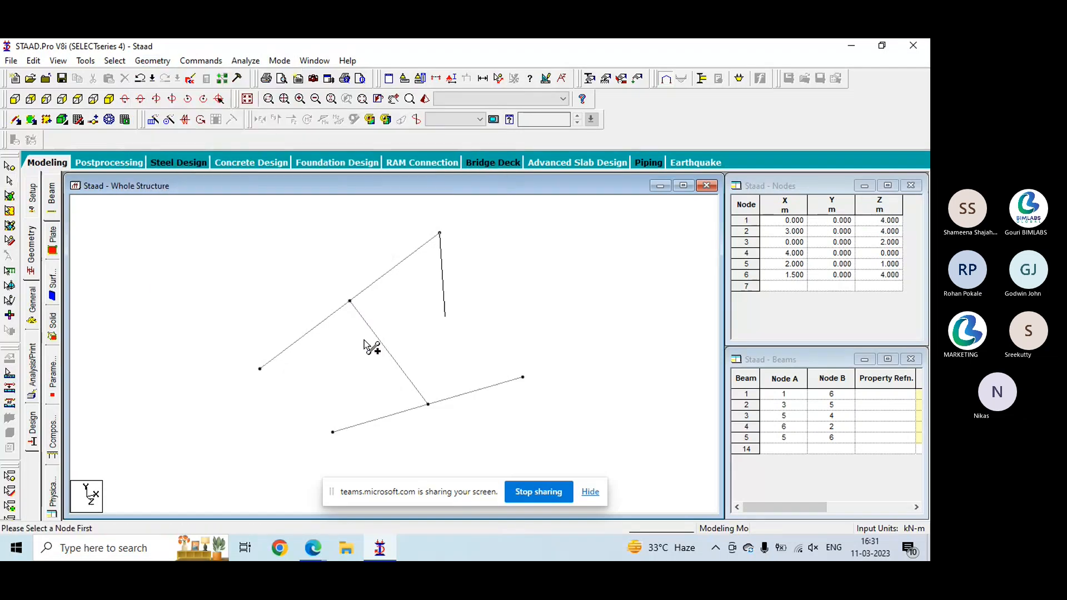
left_click(332, 431)
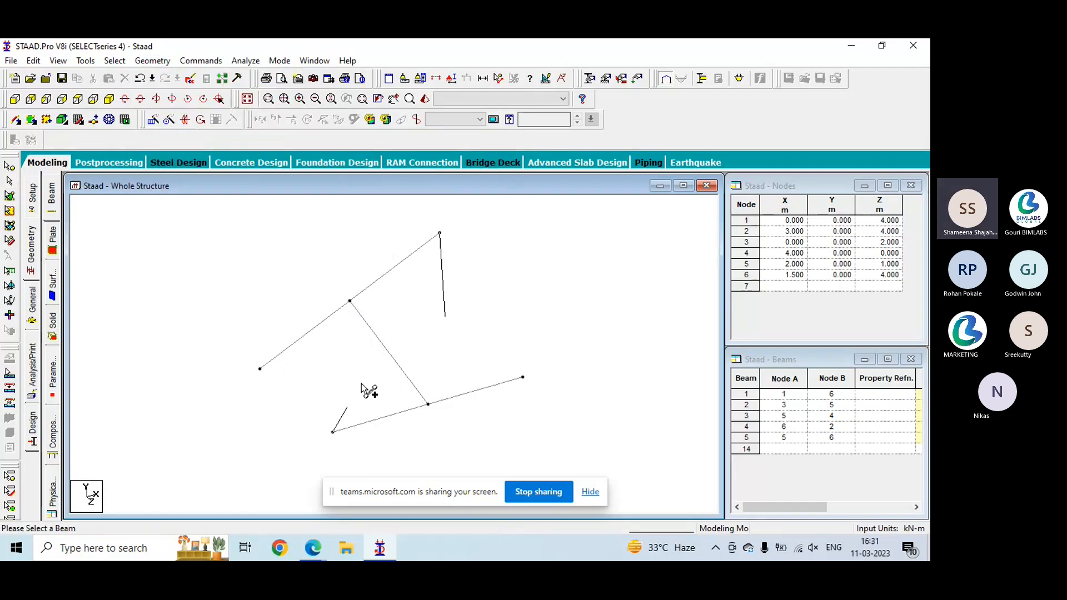
left_click(381, 345)
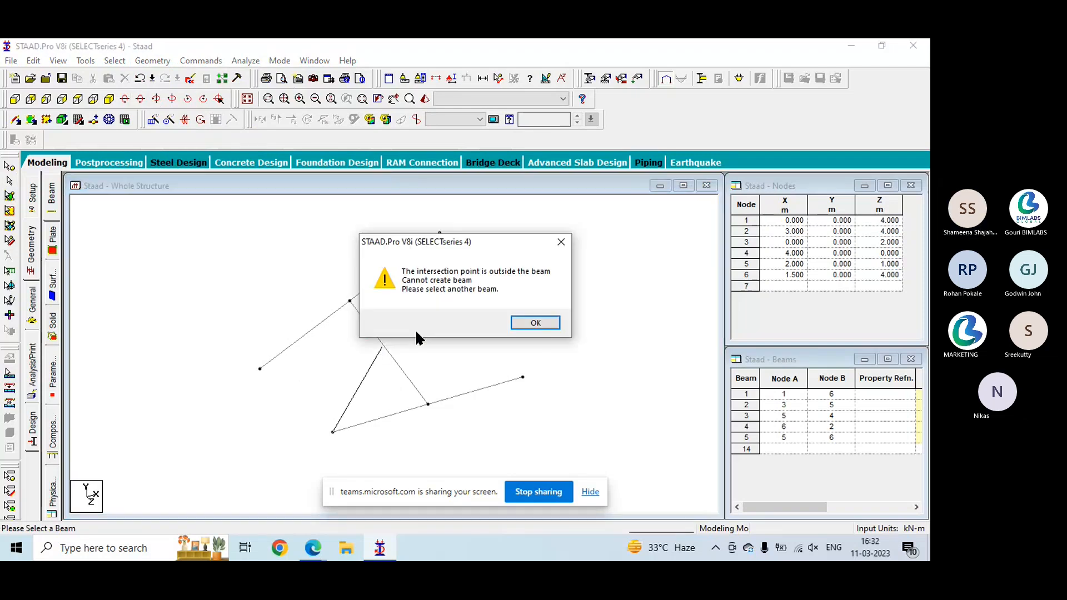
left_click(536, 322)
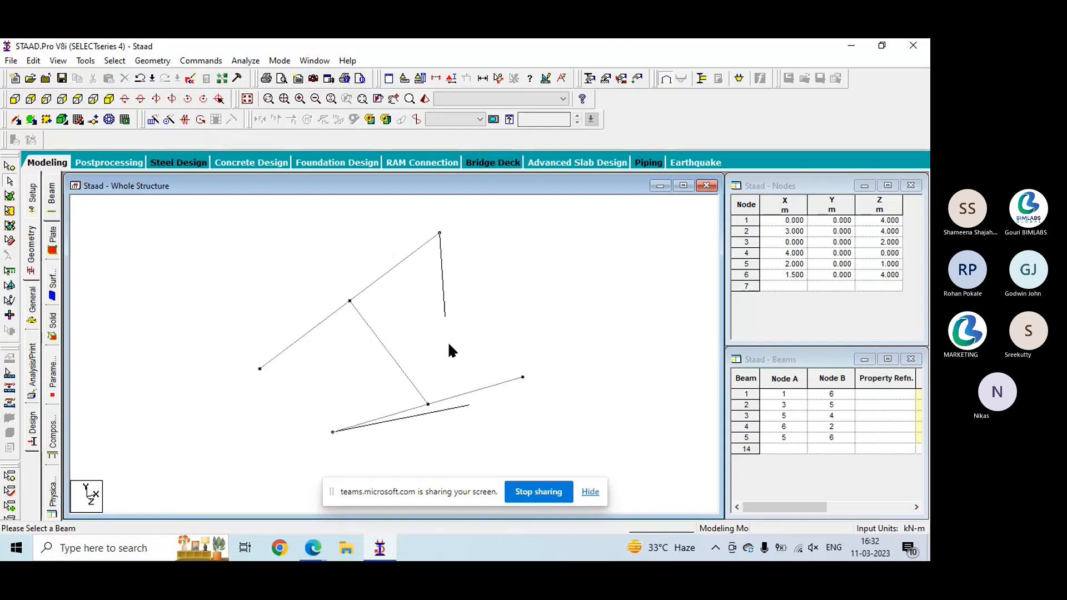
- Delete all beams of the structure together with the nodes left unattached
left_click_drag(139, 212, 639, 450)
key("Delete")
left_click(483, 326)
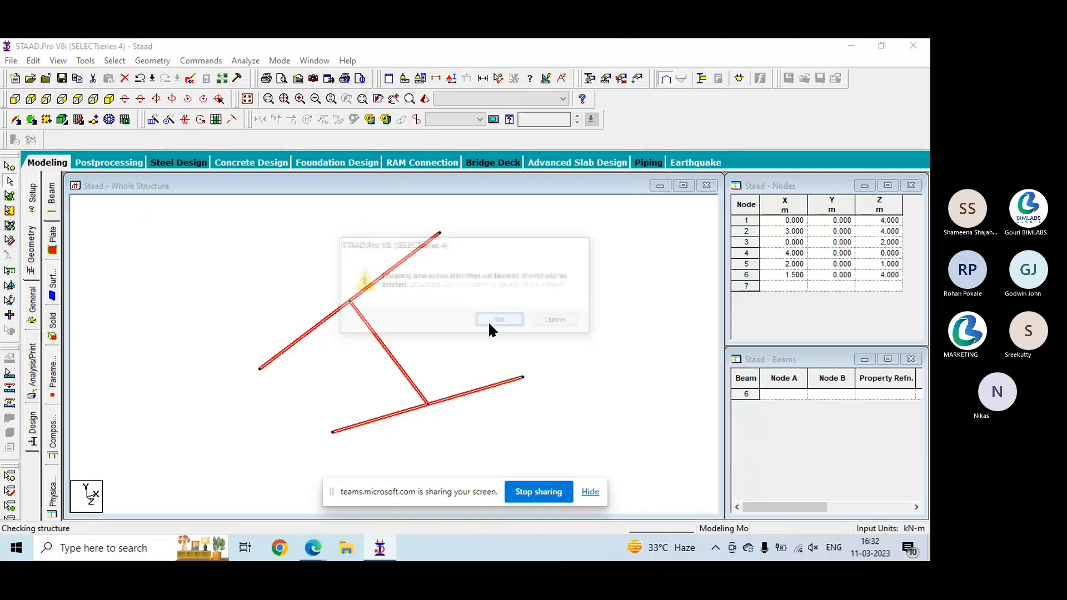
left_click(500, 325)
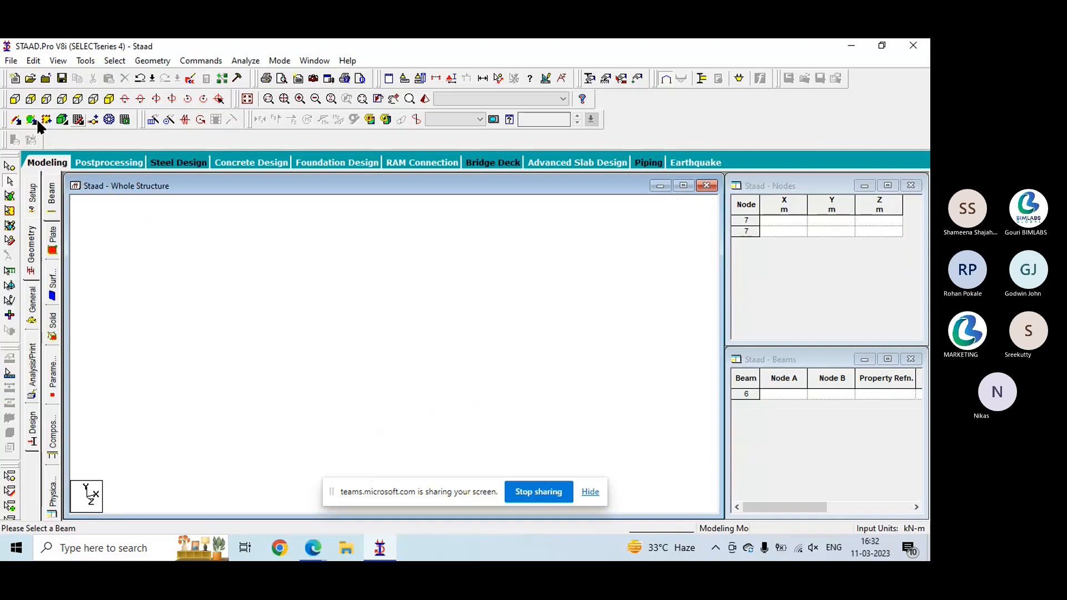
- Draw three connected beams on the linear snap grid through X-Z points (0, 1), (3.5, 1), (1, 5) and (5, 5)
left_click(16, 119)
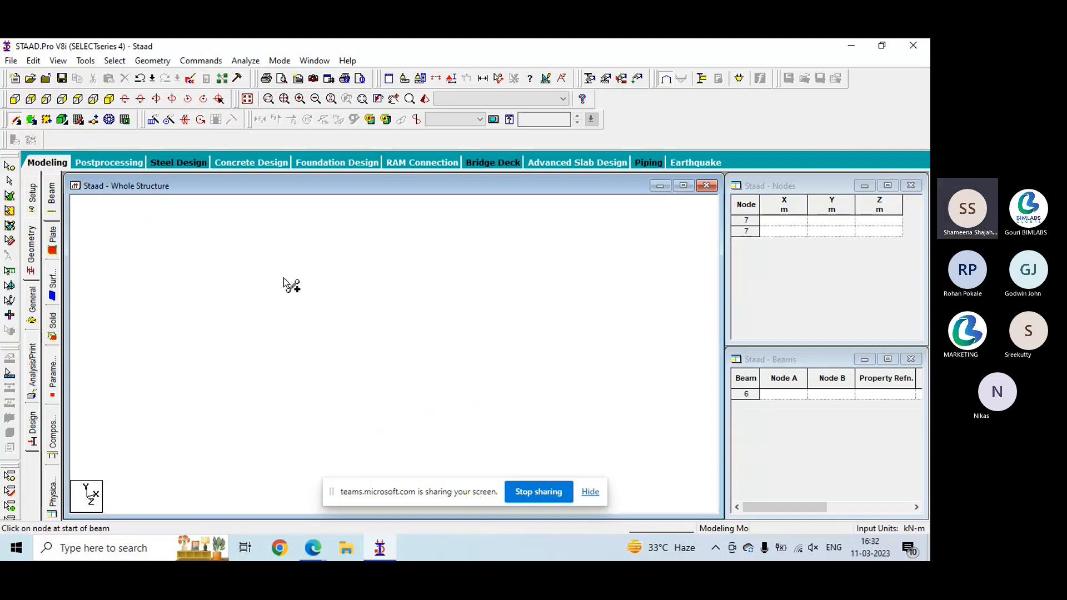
left_click(78, 120)
left_click(220, 330)
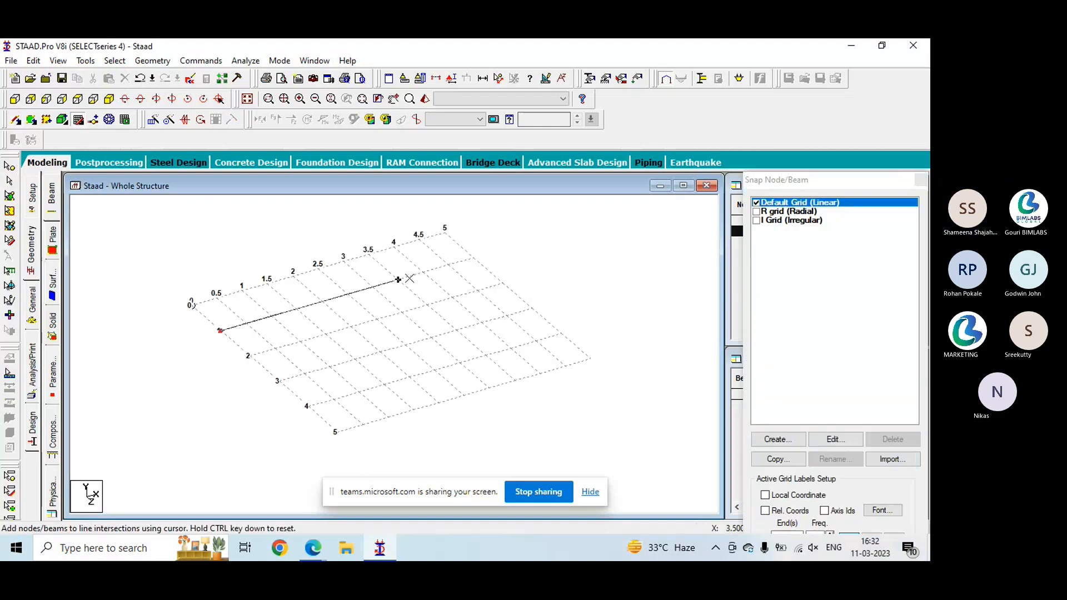
left_click(398, 279)
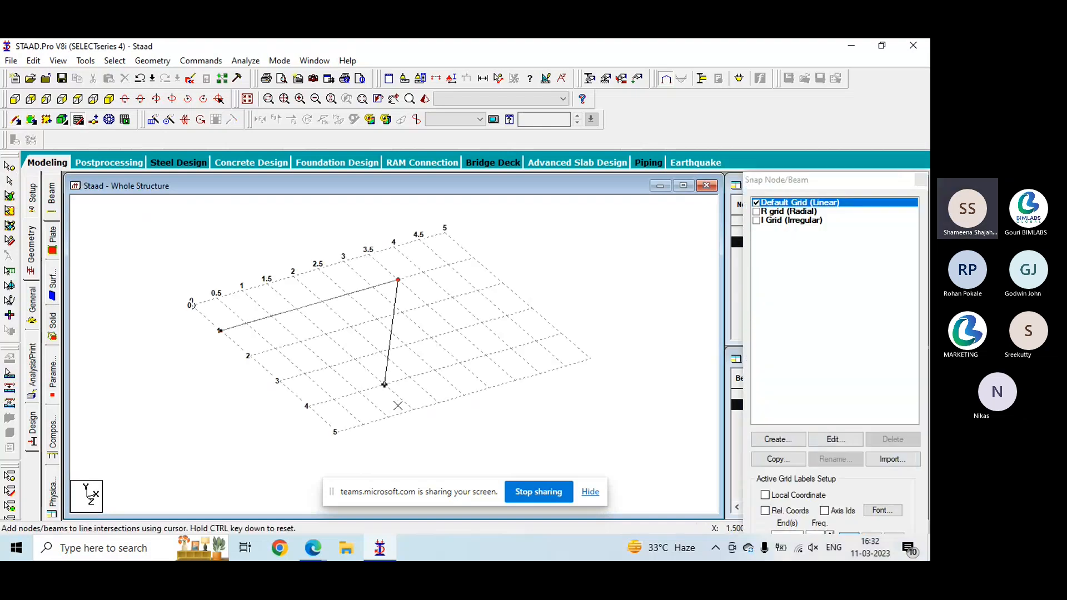
left_click(389, 417)
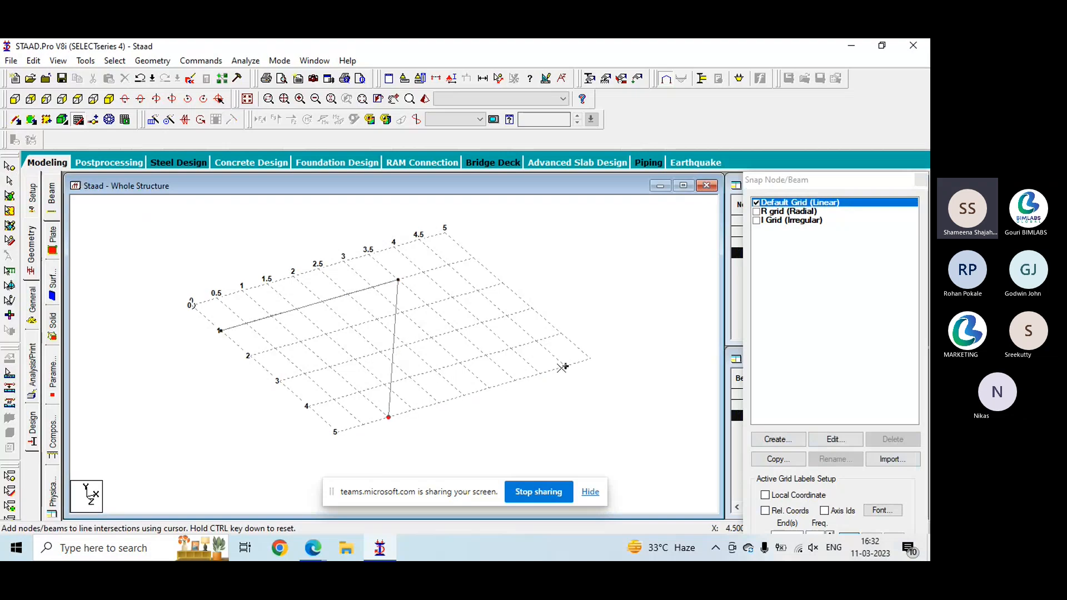
left_click(590, 360)
key("Escape")
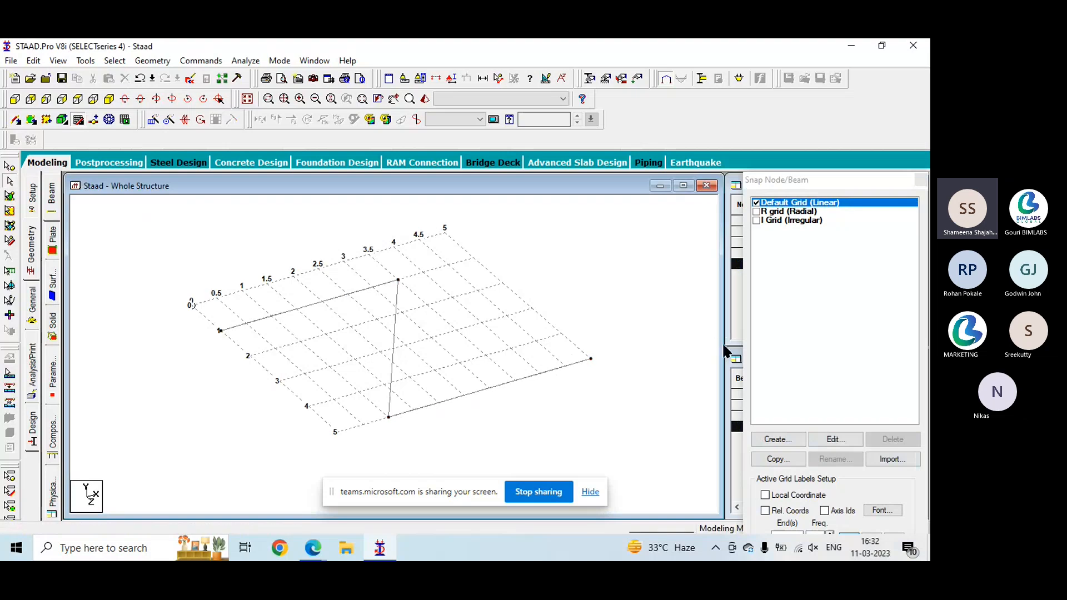
- Draw a separate beam on the snap grid from X-Z (5, 1) to (3, 5), and close the snap grid
left_click(14, 139)
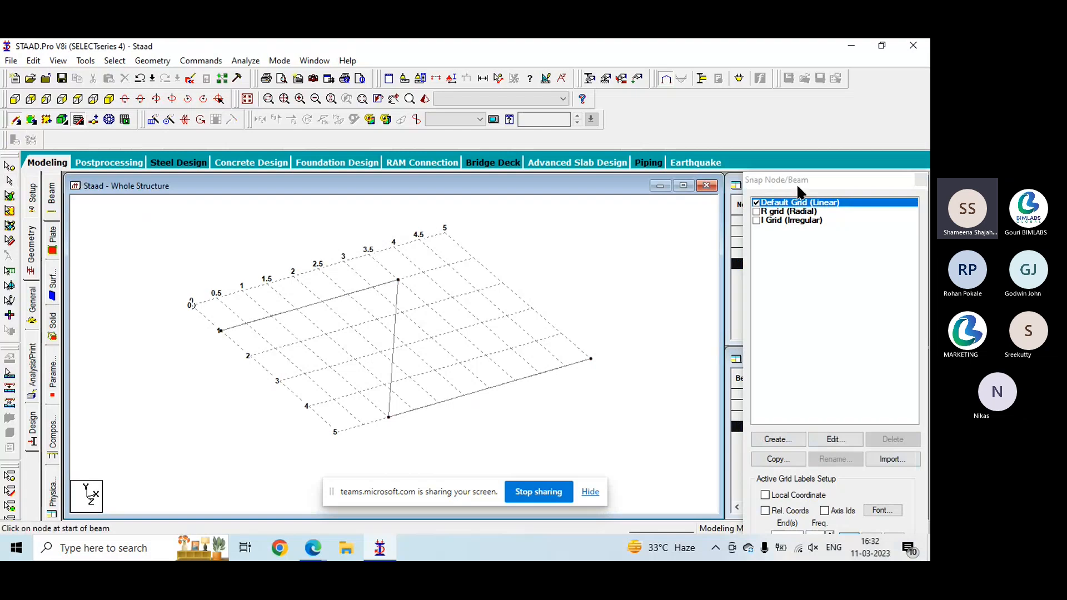
left_click_drag(795, 182, 817, 162)
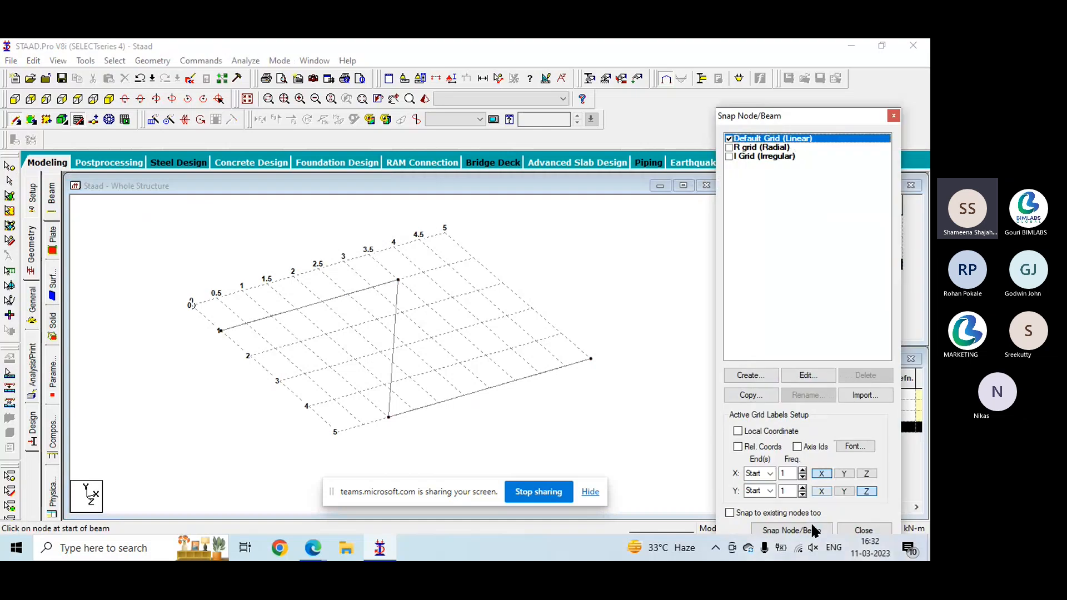
left_click(808, 529)
left_click(475, 258)
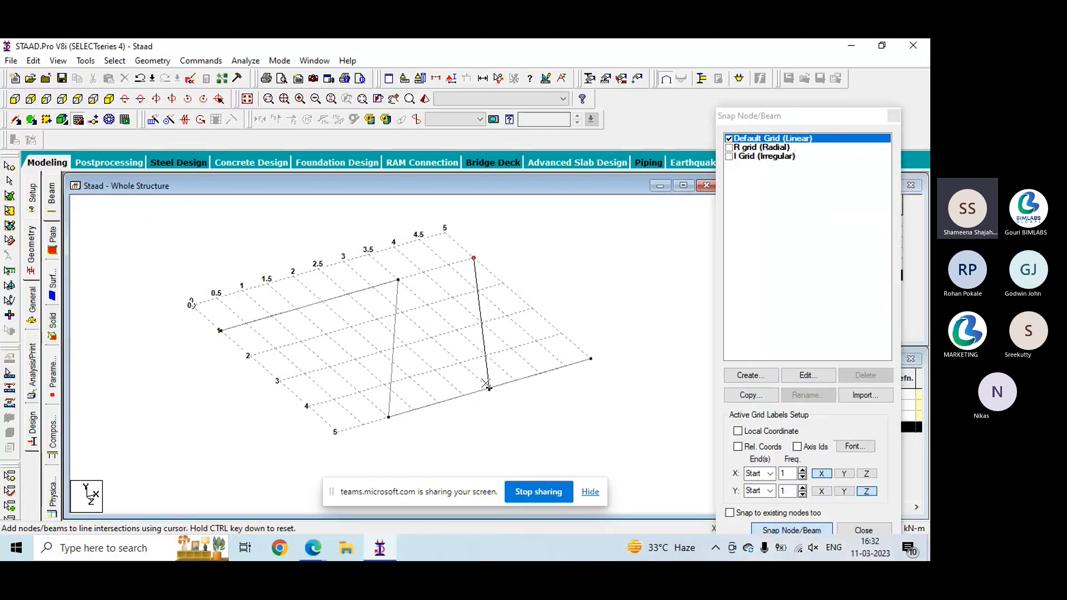
left_click(489, 388)
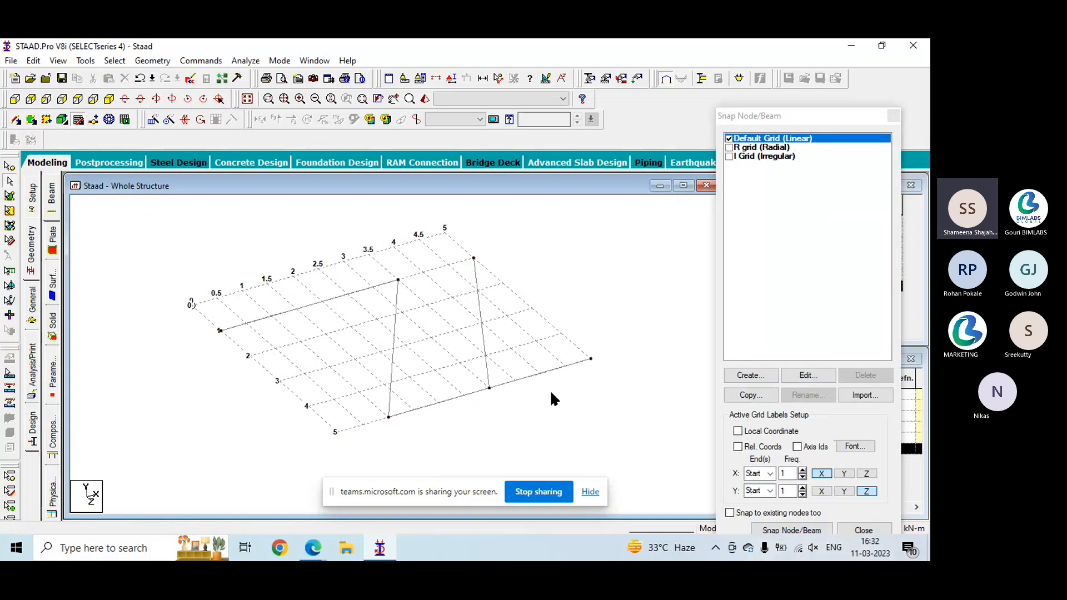
left_click(892, 116)
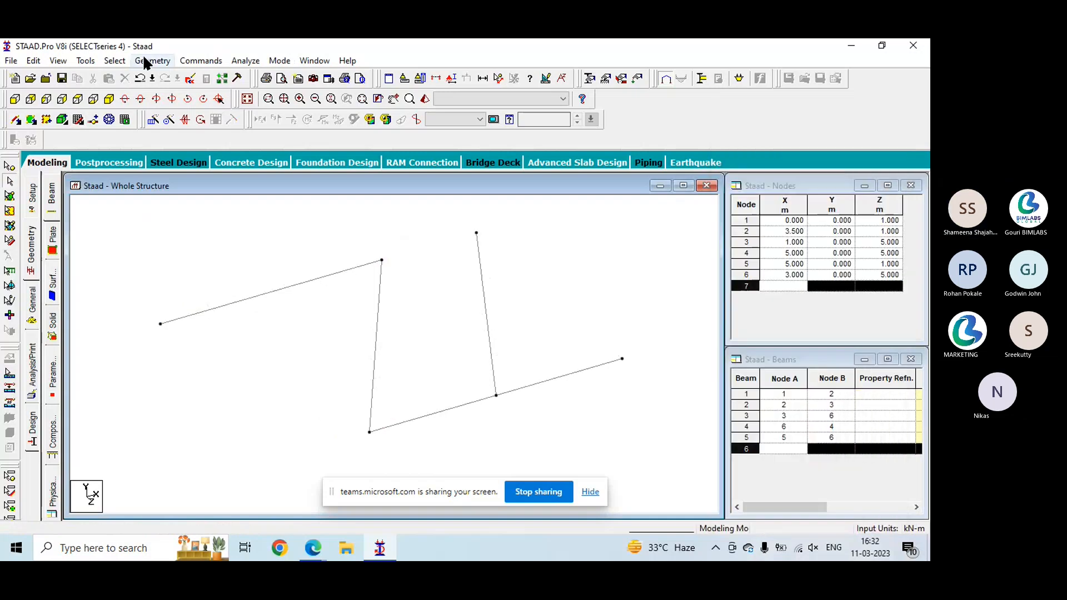
- Add a perpendicular-intersection beam from the node at X-Z (3, 5) to the diagonal beam between (3.5, 1) and (1, 5), and save the structure
left_click(144, 58)
mouse_move(266, 122)
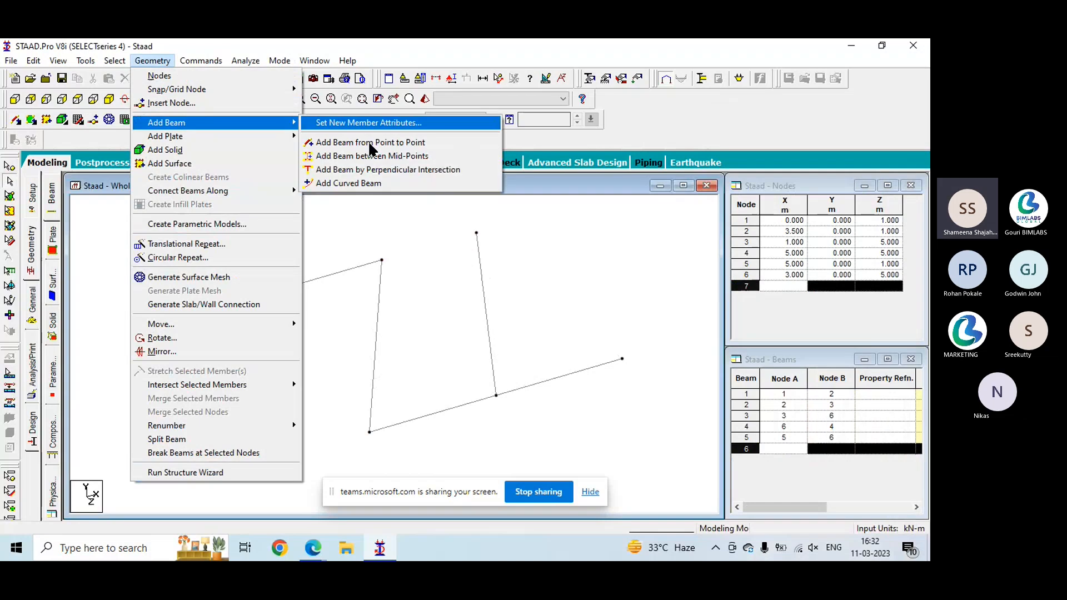
left_click(367, 174)
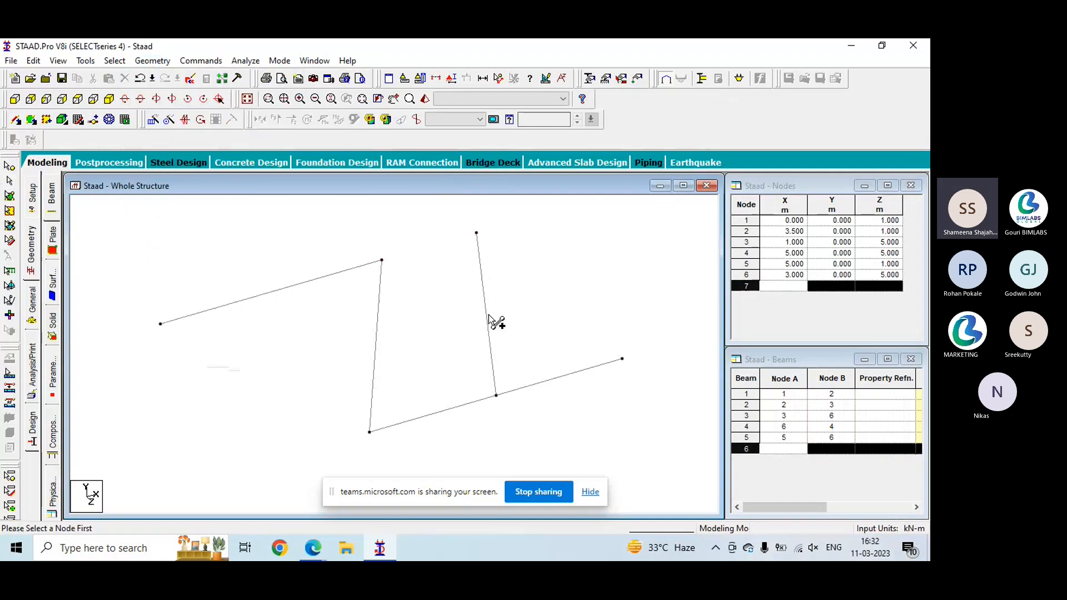
left_click(496, 395)
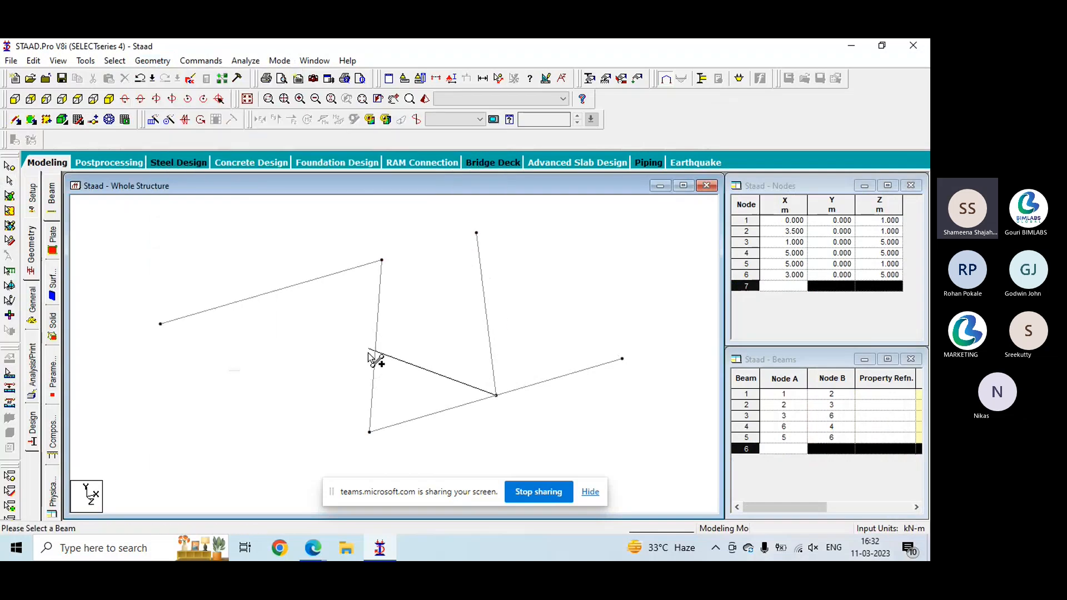
left_click(373, 382)
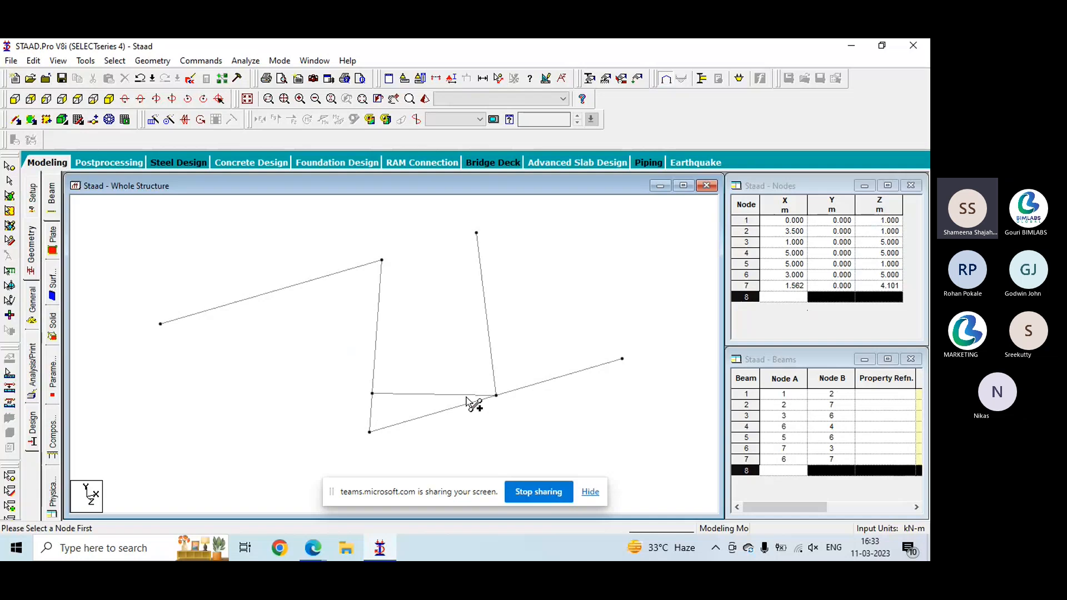
left_click(469, 322)
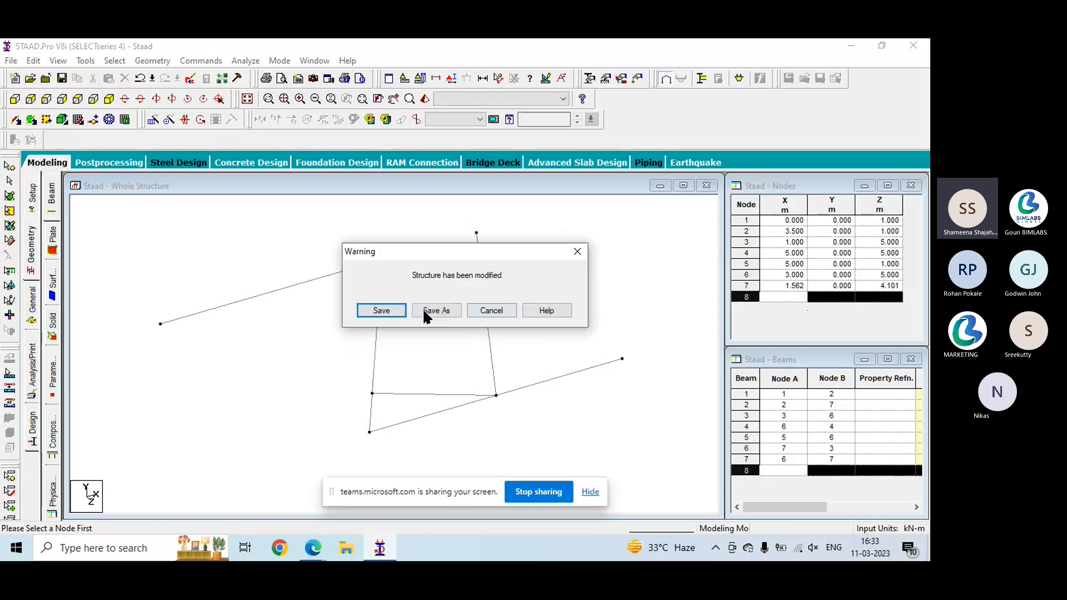
left_click(367, 312)
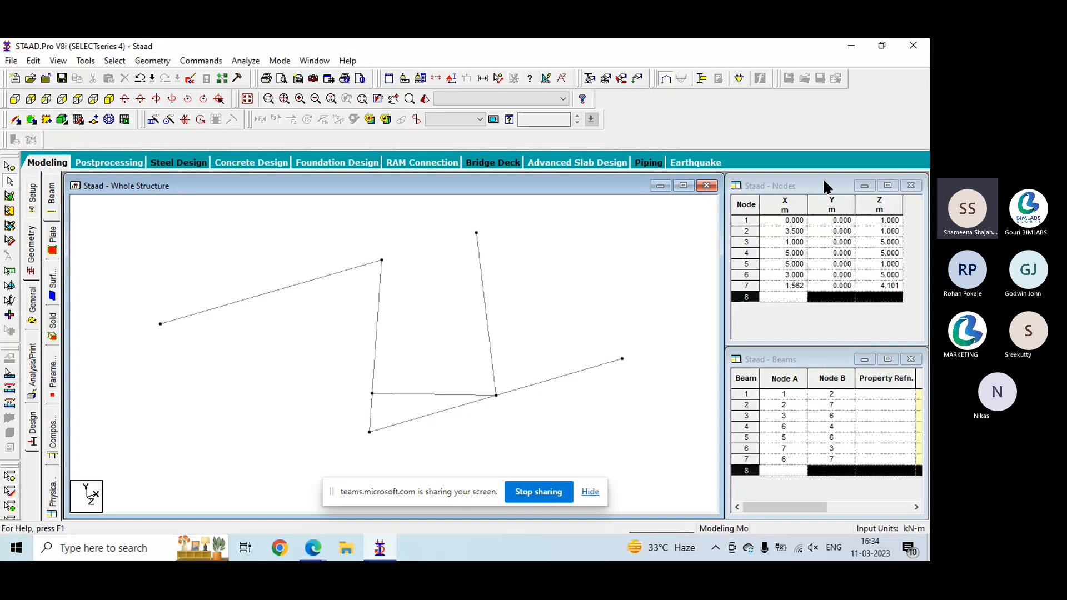
- Select the whole zigzag structure and delete its beams along with the orphaned nodes
left_click(838, 295)
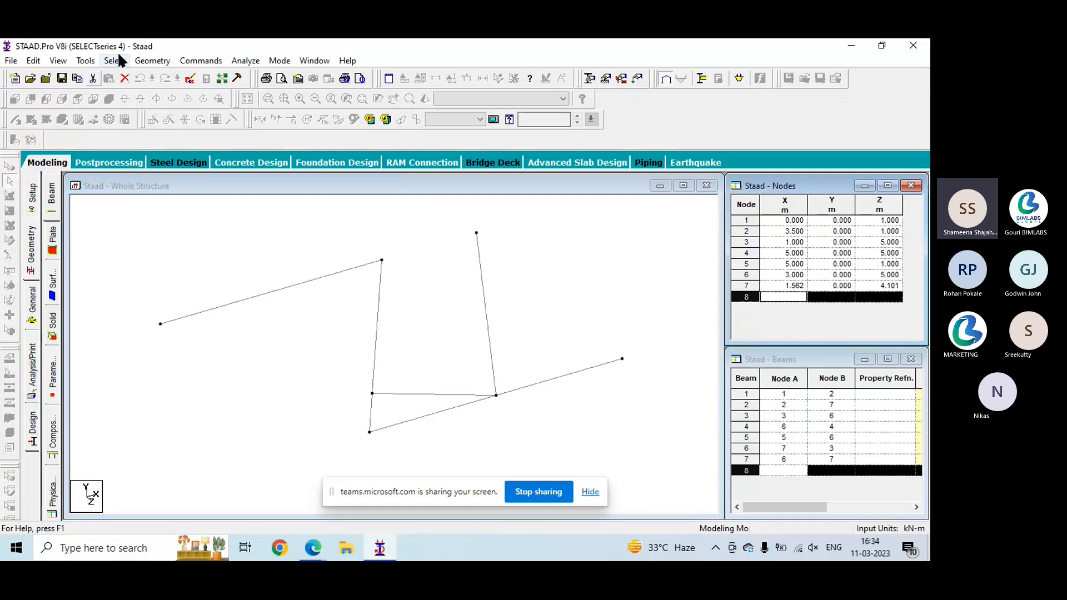
left_click(162, 178)
left_click_drag(567, 387, 667, 450)
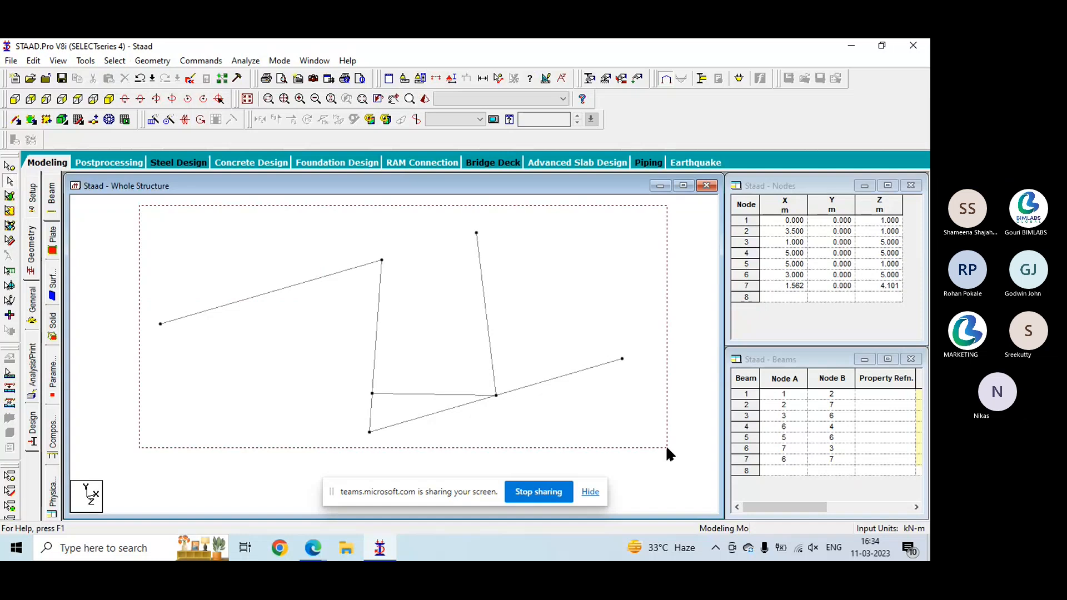
left_click_drag(665, 444, 666, 444)
key("Delete")
left_click(517, 328)
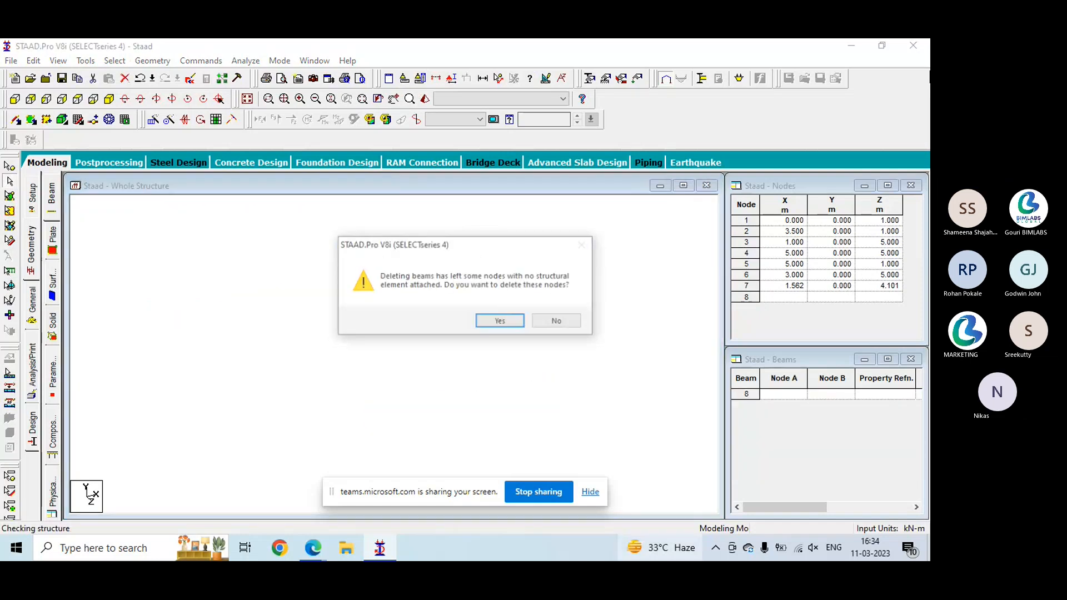
key("Return")
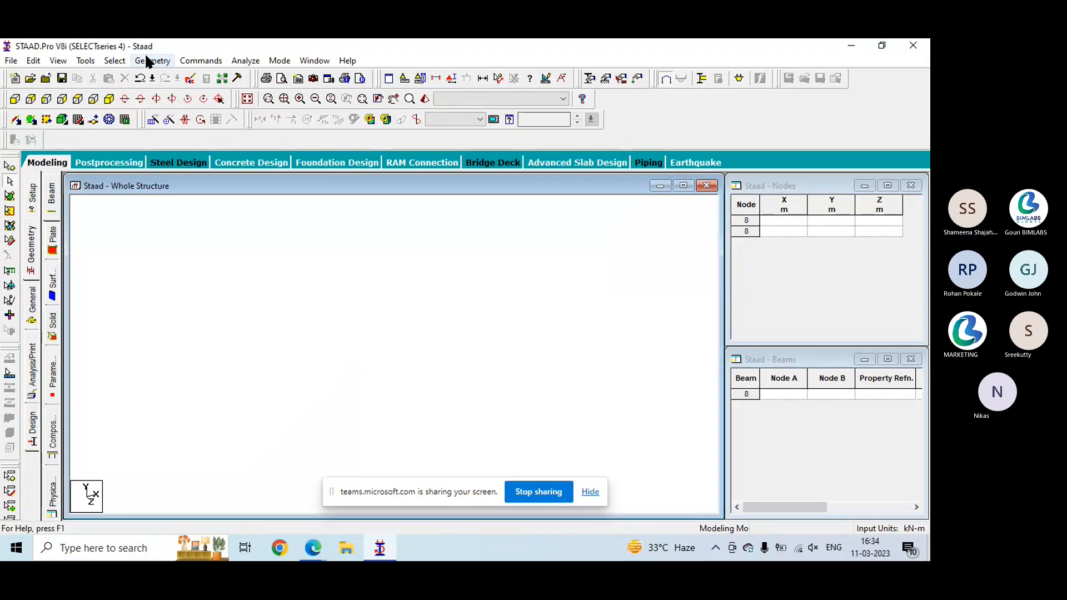
- Create a Howe Roof truss in the Structure Wizard, 50 m long, 10 m high and 10 m wide, with 6 bays along length and 1 along width
left_click(148, 58)
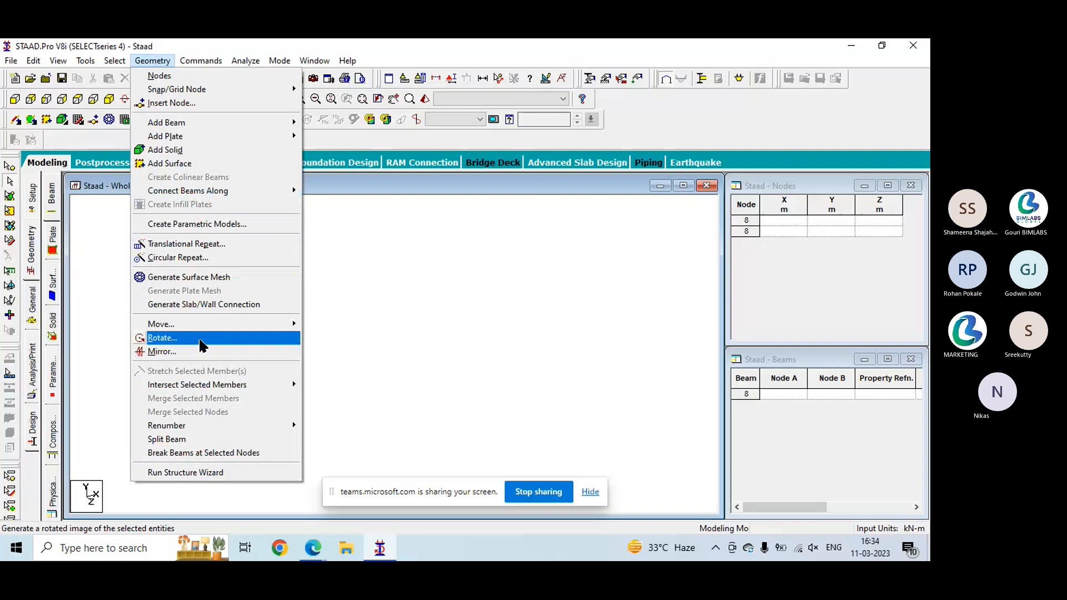
left_click(189, 472)
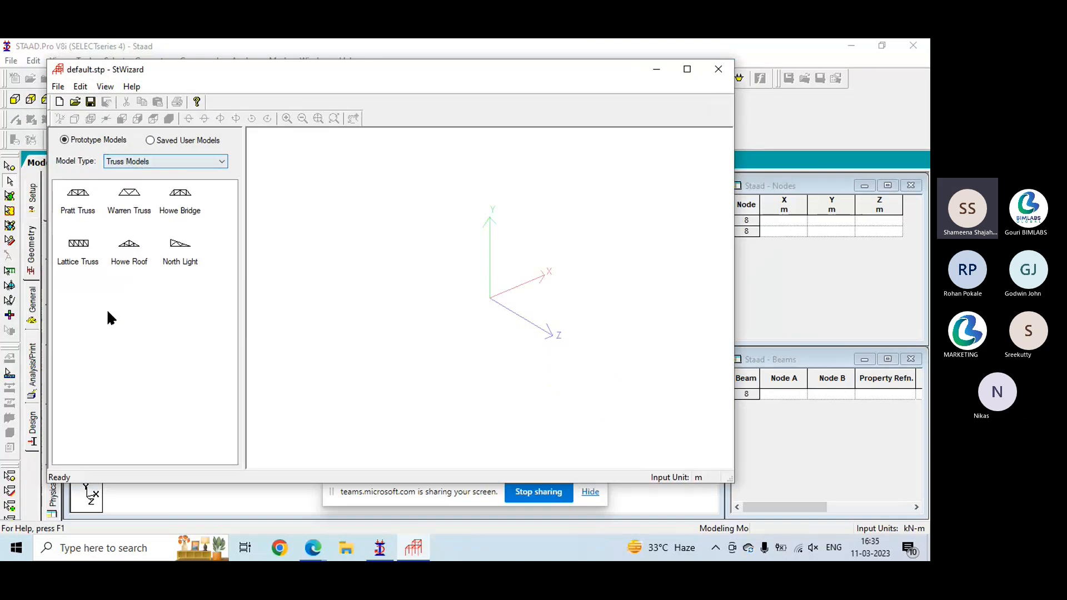
left_click_drag(122, 248, 444, 250)
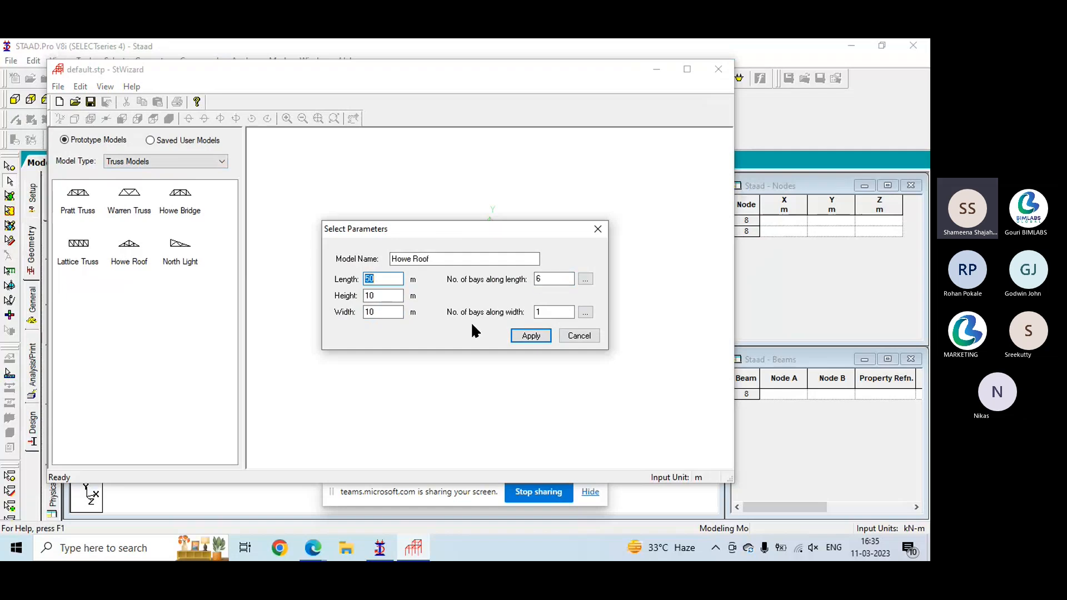
left_click(530, 336)
left_click_drag(496, 336, 464, 312)
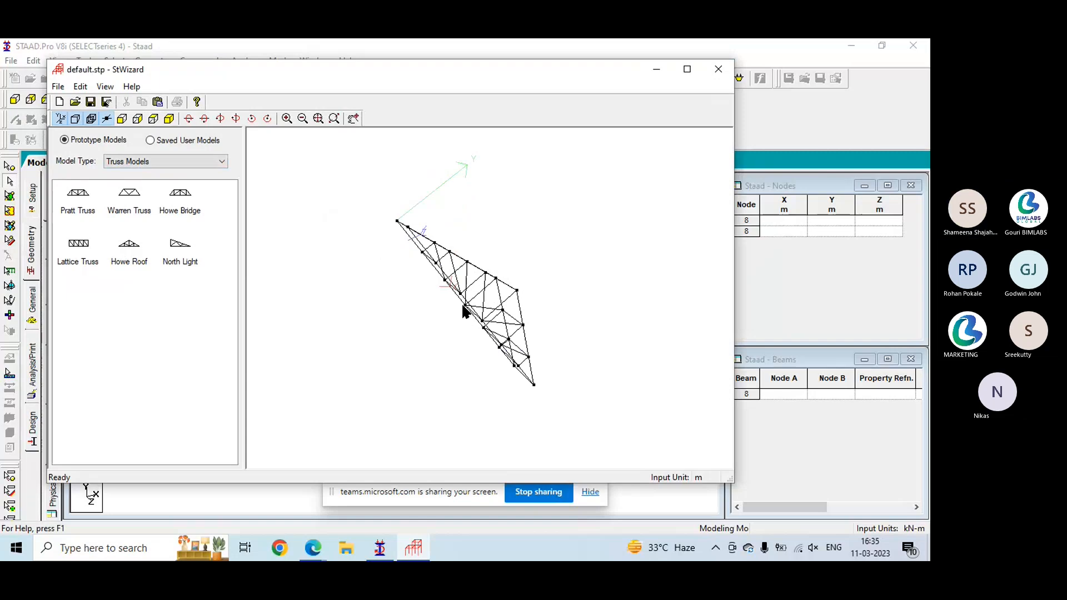
- Transfer the Howe Roof prototype from the wizard into the STAAD model with X, Y and Z offsets of 0 m
left_click(718, 69)
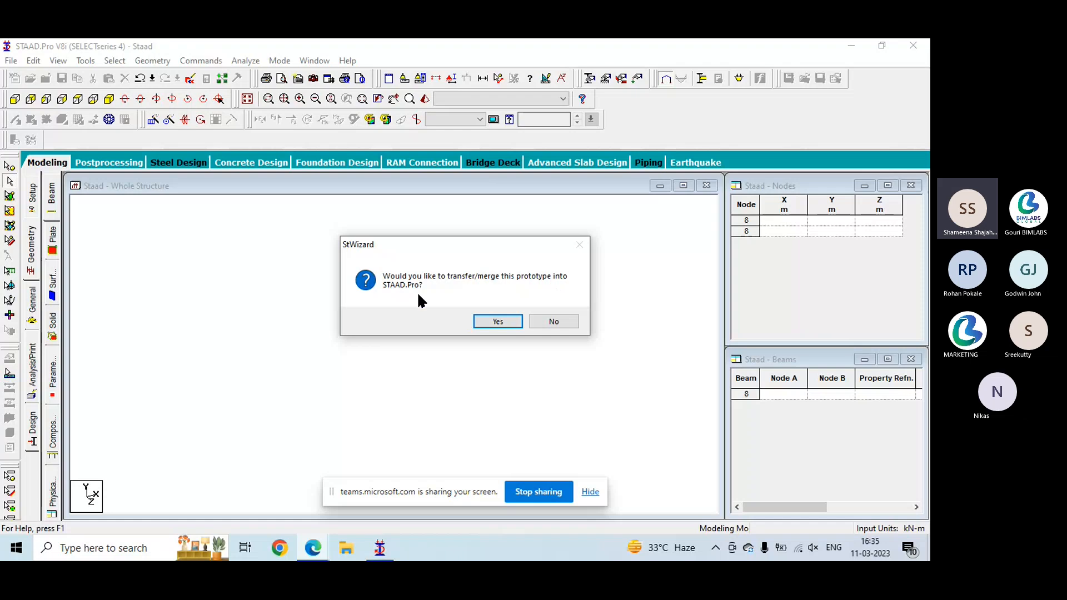
left_click(498, 321)
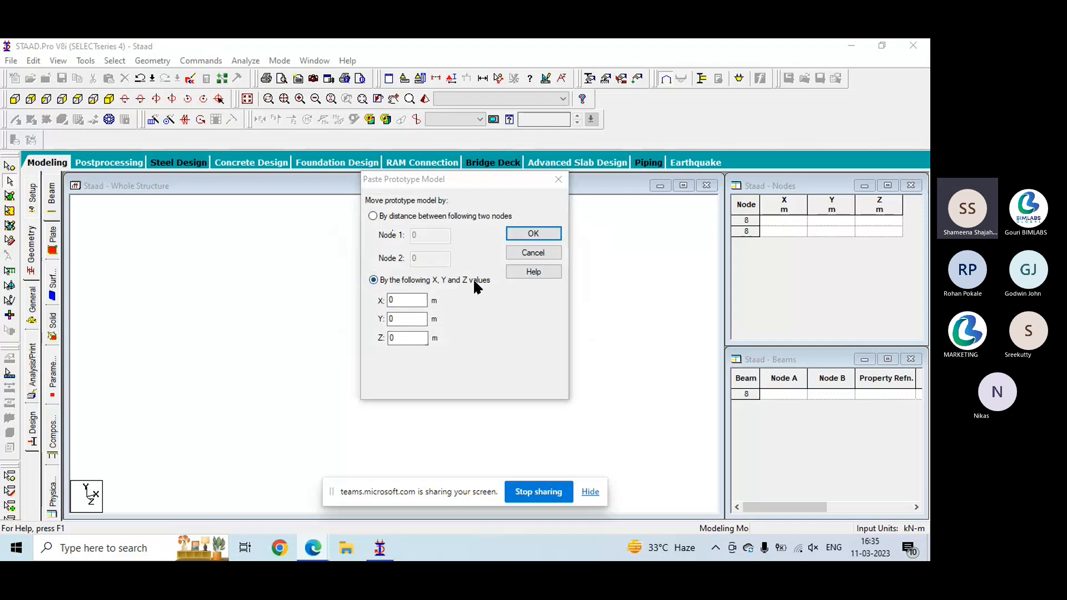
left_click(525, 234)
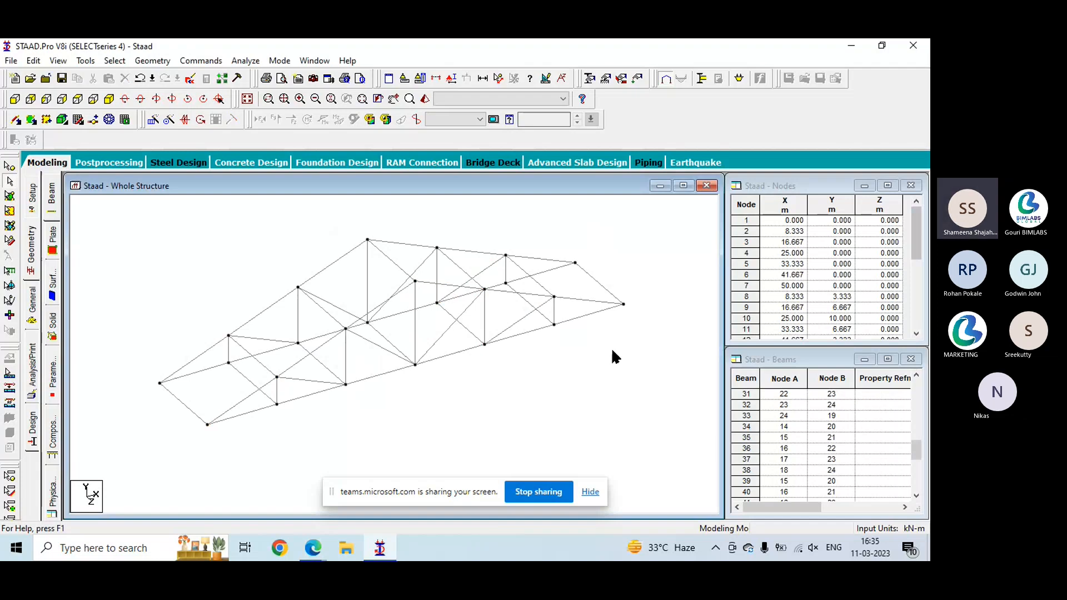
- Generate a Bay Frame in the Structure Wizard, 12 m long, 15 m high and 12 m wide, with 4, 5 and 4 bays
left_click(163, 61)
left_click(187, 472)
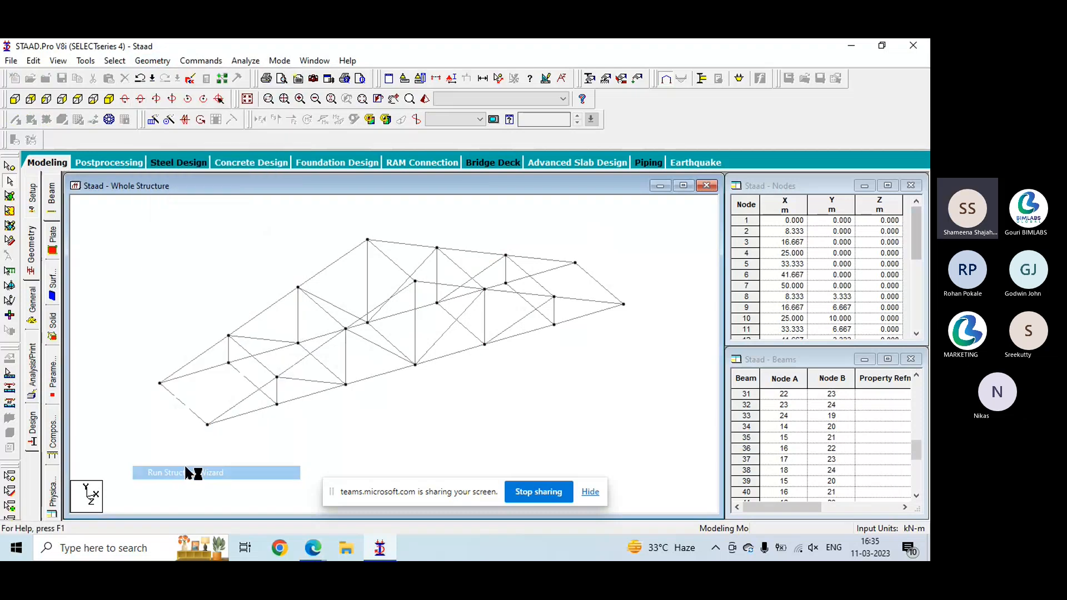
left_click(102, 158)
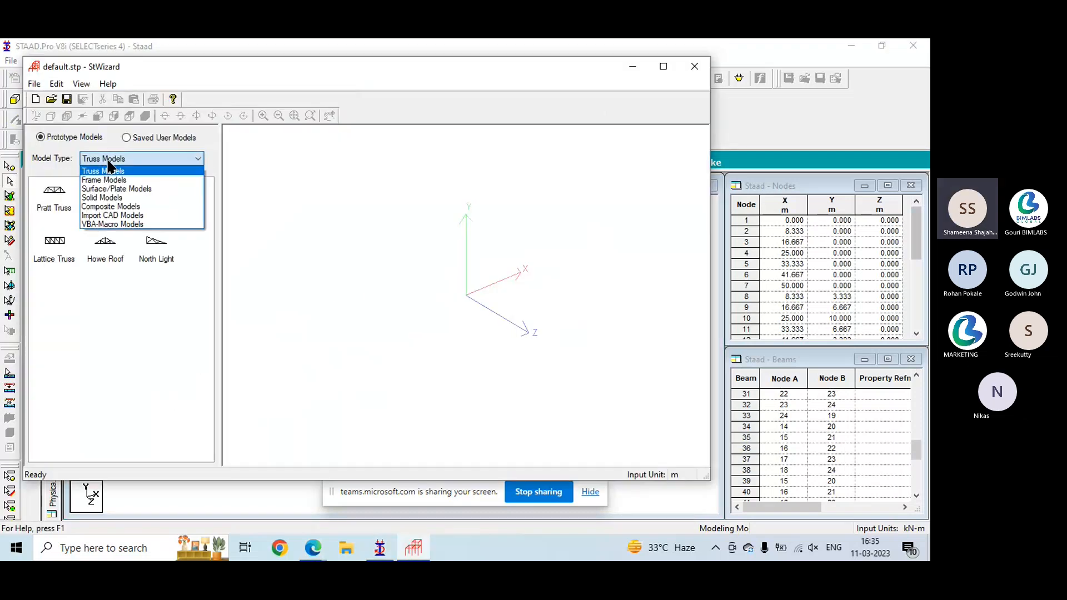
left_click(111, 180)
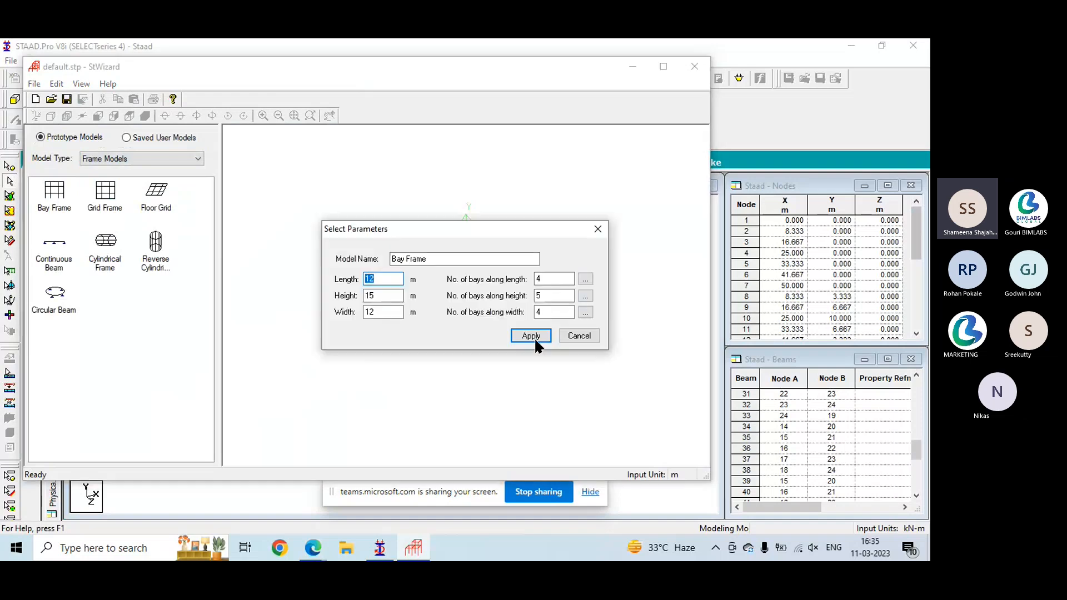
left_click(531, 336)
left_click_drag(526, 316, 518, 383)
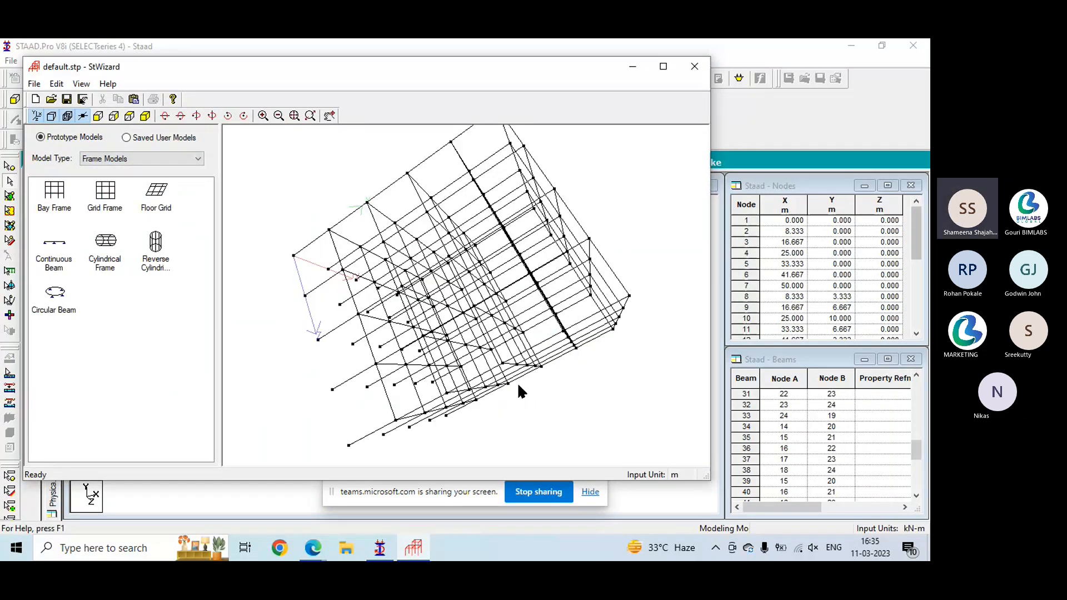
left_click_drag(518, 382, 469, 229)
- Generate a Grid Frame prototype, 12 m long, 15 m high and 12 m wide, with 4, 5 and 4 bays, and view it
left_click_drag(102, 215, 426, 247)
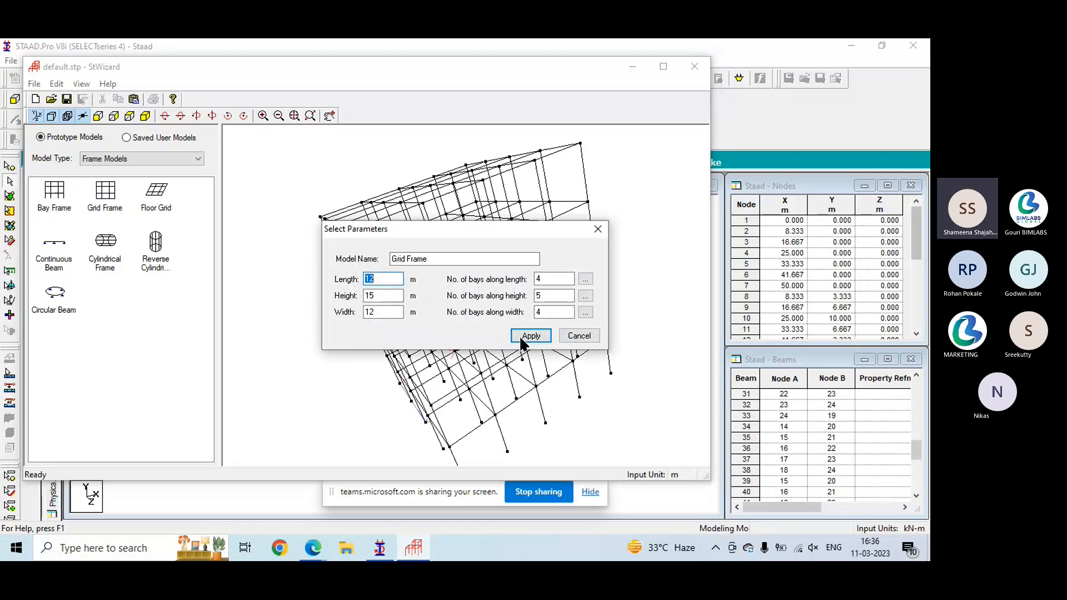
left_click(521, 337)
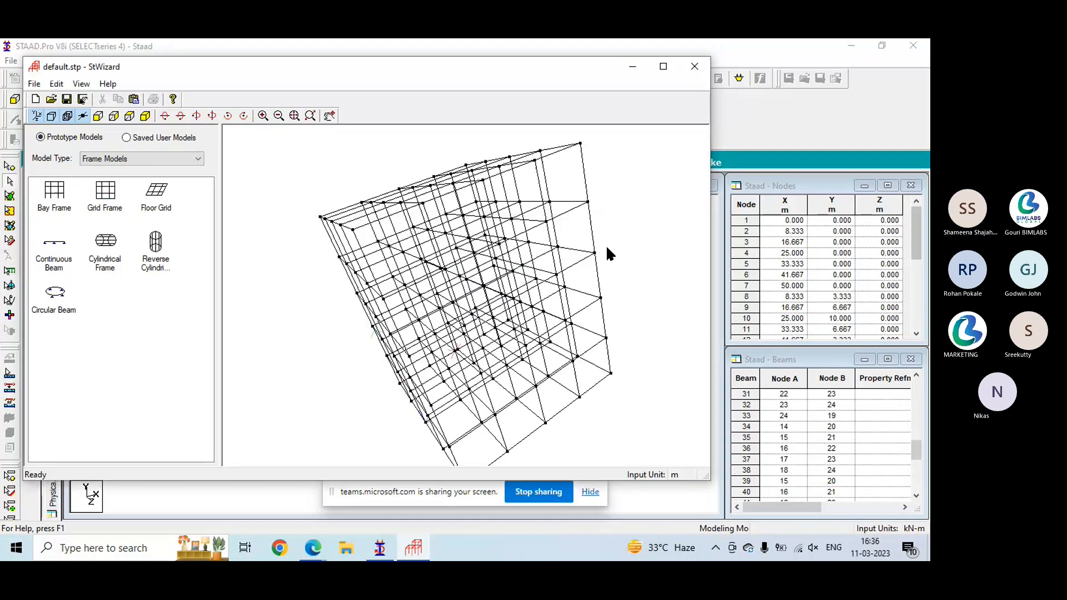
left_click_drag(606, 246, 112, 252)
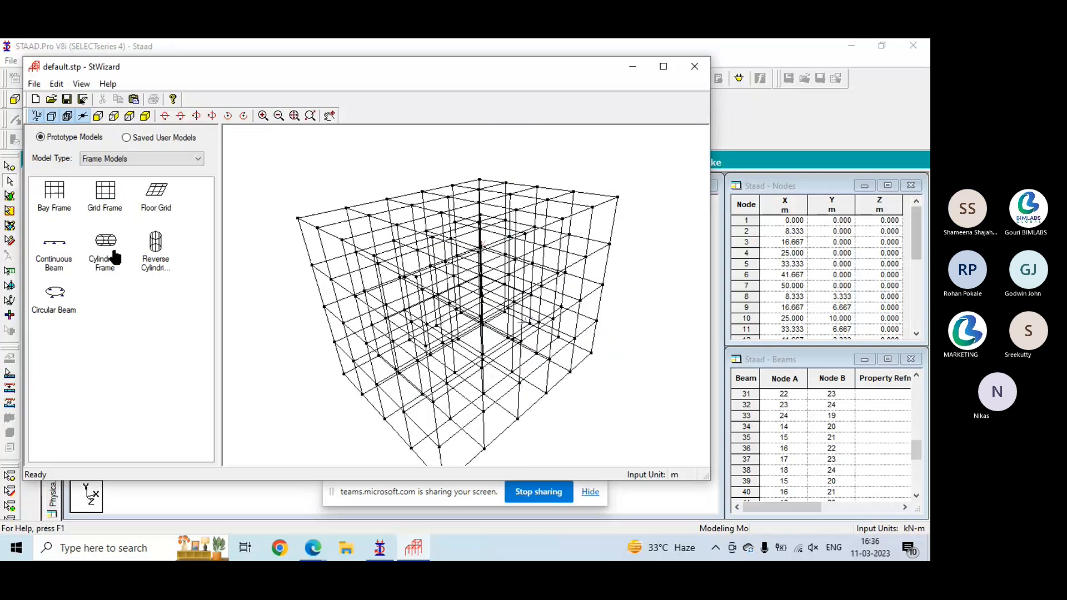
- Preview the Cylindrical Frame prototype and replace it with a Circular Beam of 5 m radius, 360 degrees and 18 bays along the periphery
left_click(114, 255)
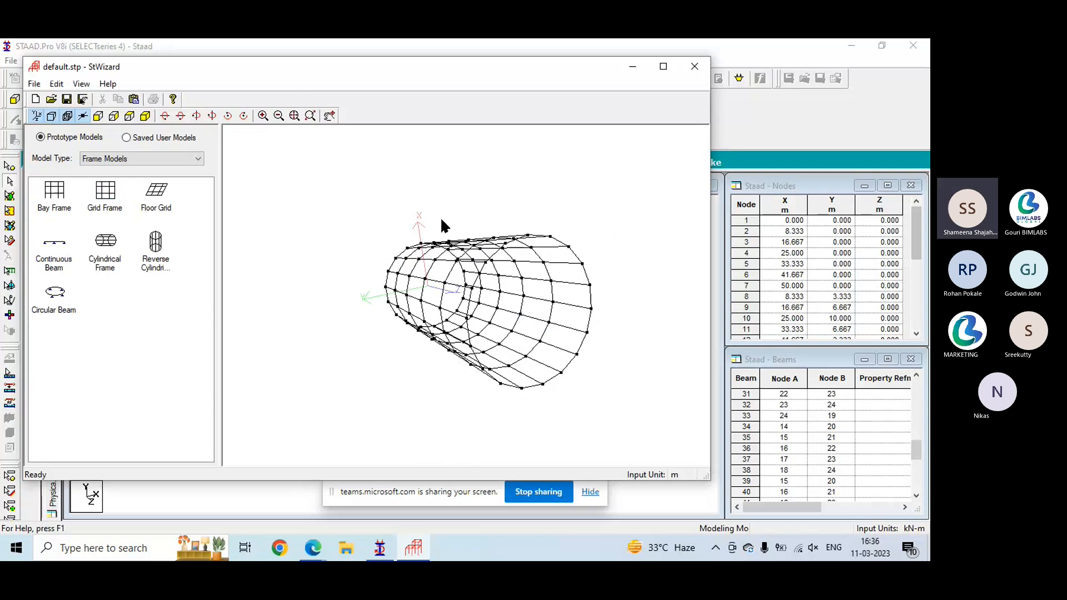
left_click_drag(441, 219, 51, 291)
double_click(52, 292)
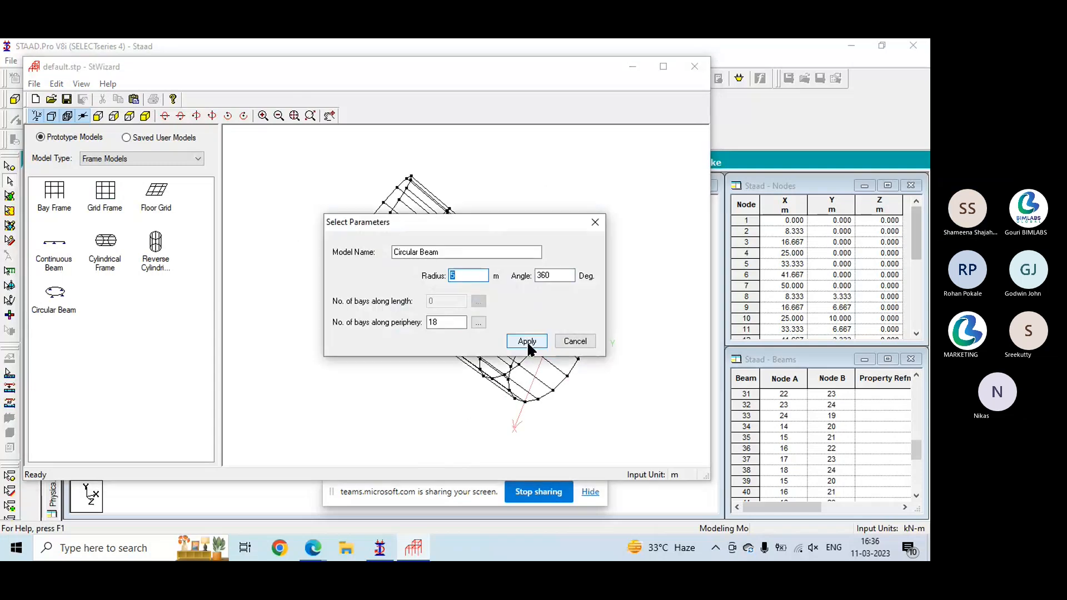
left_click(527, 341)
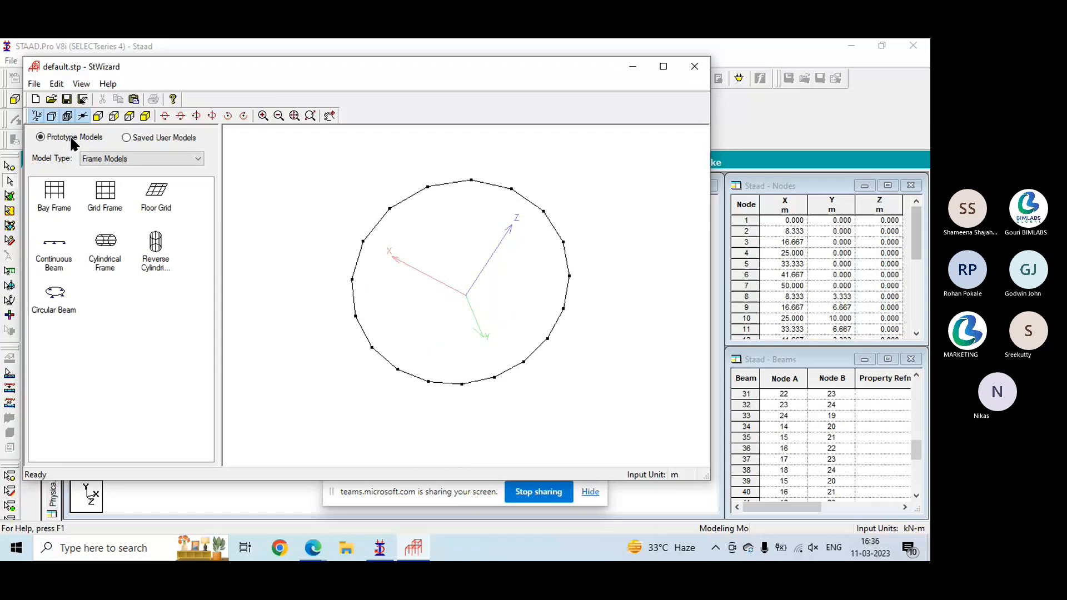
- Generate a Cylindrical Surface from the Surface/Plate Models using the default parameters, and rotate it for viewing
left_click(114, 159)
left_click(117, 189)
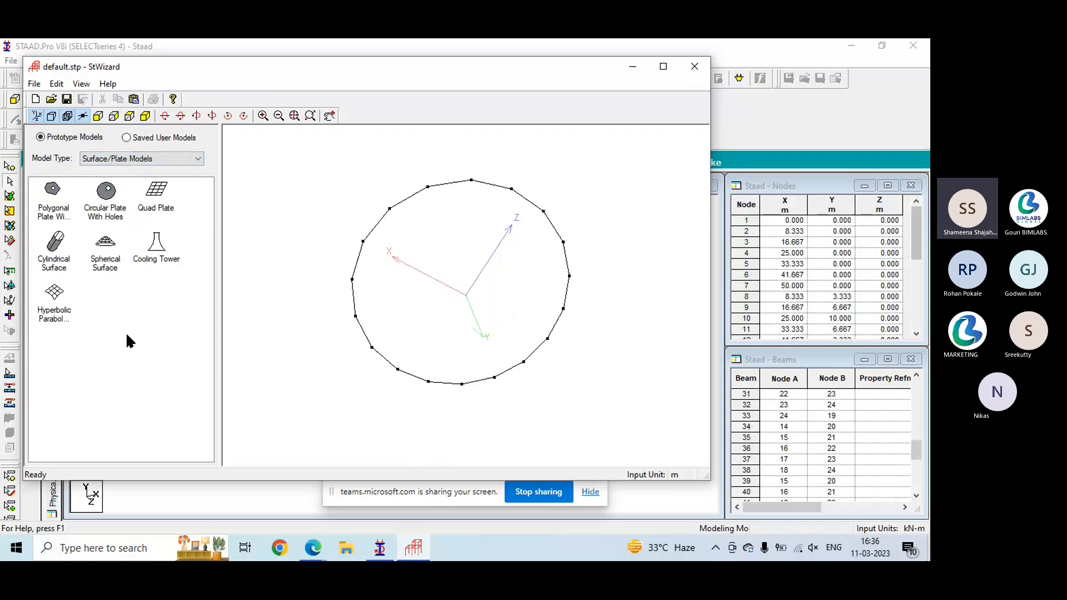
left_click_drag(461, 265, 460, 267)
left_click(538, 365)
left_click_drag(500, 328, 477, 250)
- Generate a Solid Block from the Solid Models, 1 m long along X, Y and Z with 5 divisions in each direction
left_click(183, 157)
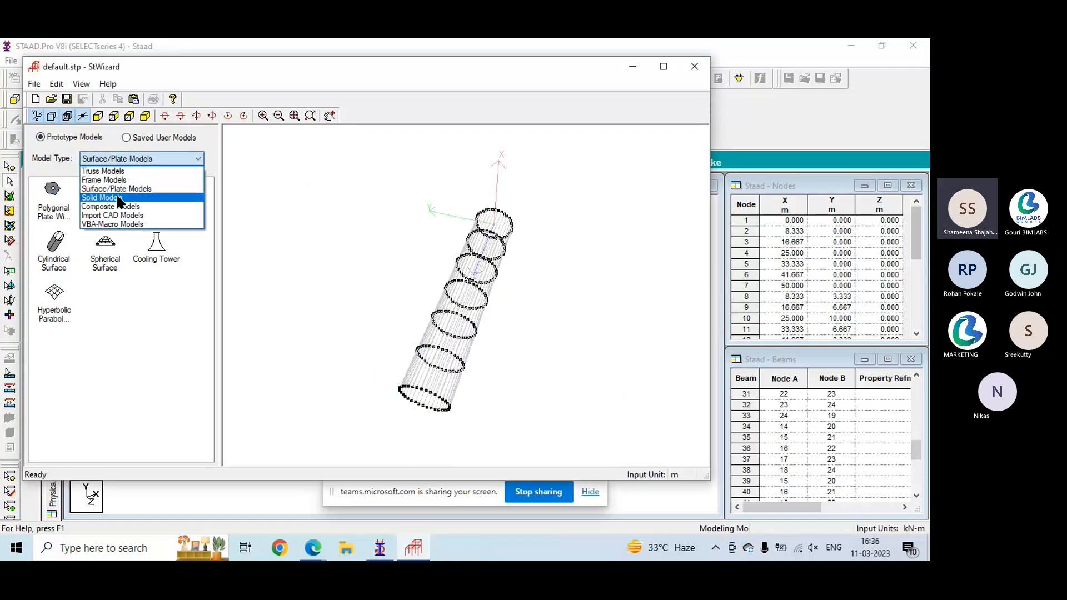
left_click(114, 198)
left_click_drag(54, 196, 490, 250)
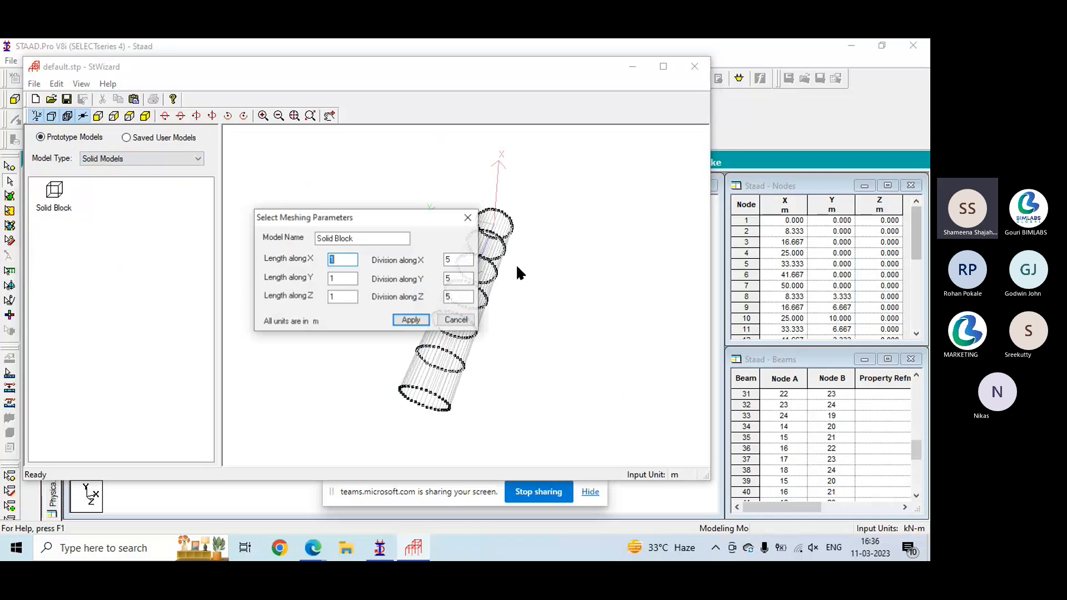
left_click(412, 319)
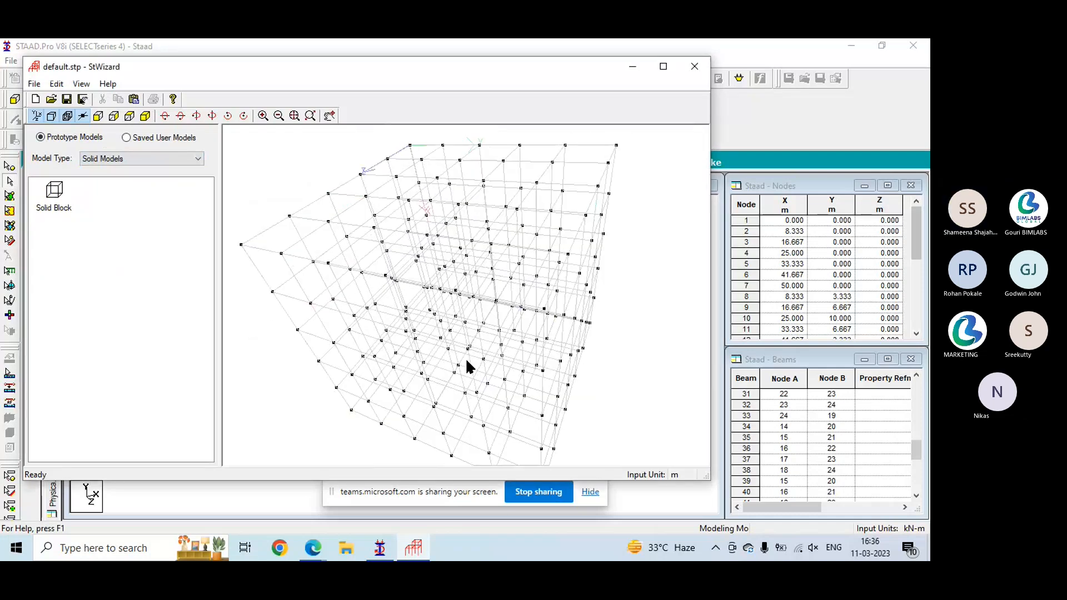
- Generate a Bunker or Silo from the Composite Models with the default meshing parameters, and inspect it from several sides
left_click(108, 159)
left_click(102, 207)
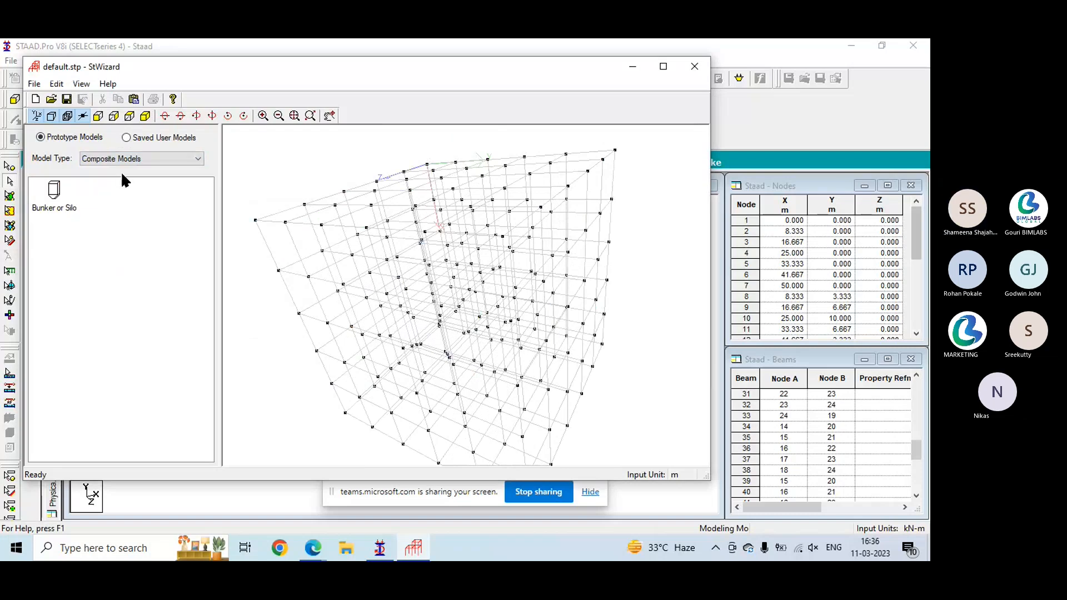
left_click_drag(51, 212, 435, 265)
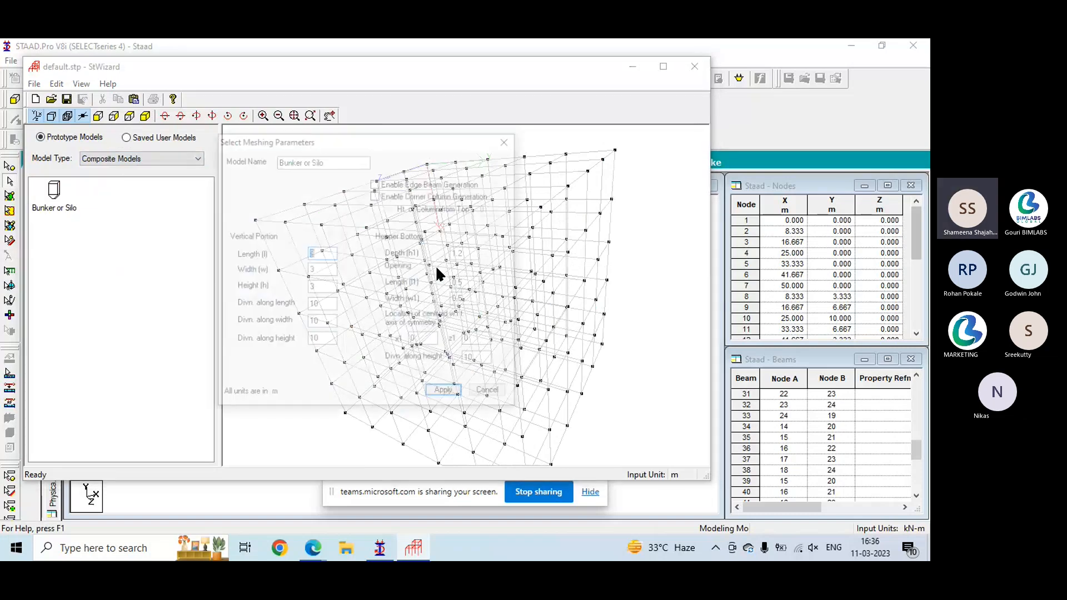
left_click(445, 395)
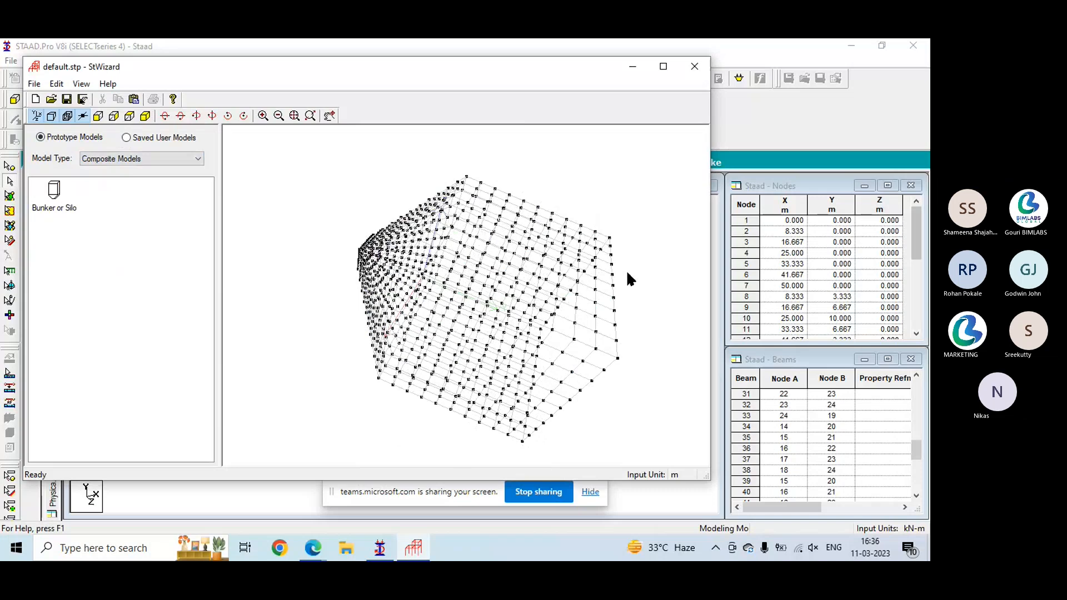
left_click_drag(642, 332, 306, 350)
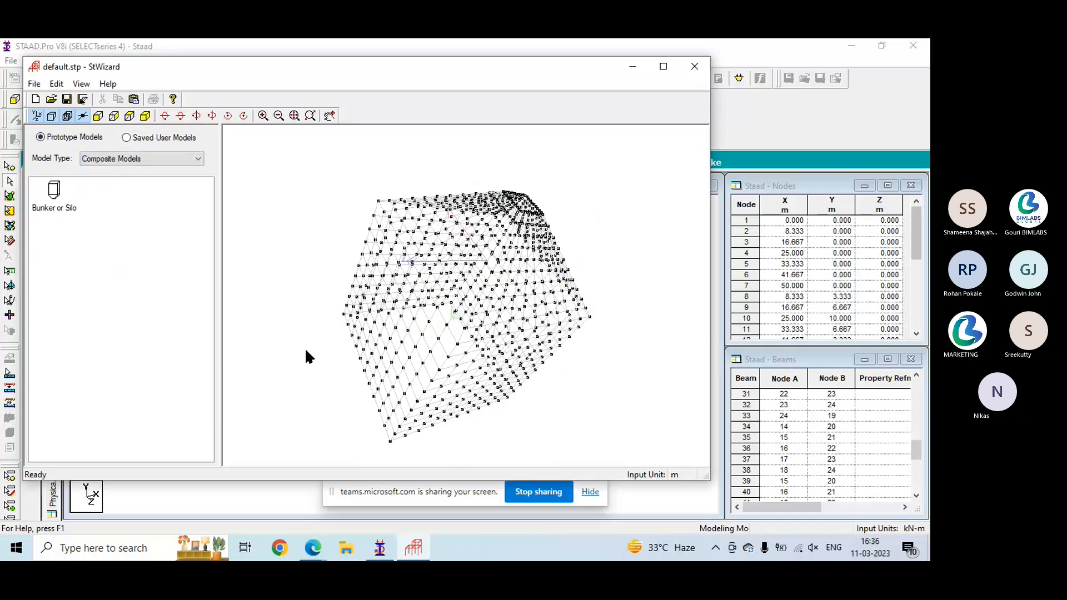
- Generate a Stadium Roof from the VBA-Macro Models, 30 long, 30 wide and 1.0 deep, with 10 panels along length and 7 along width
left_click(189, 159)
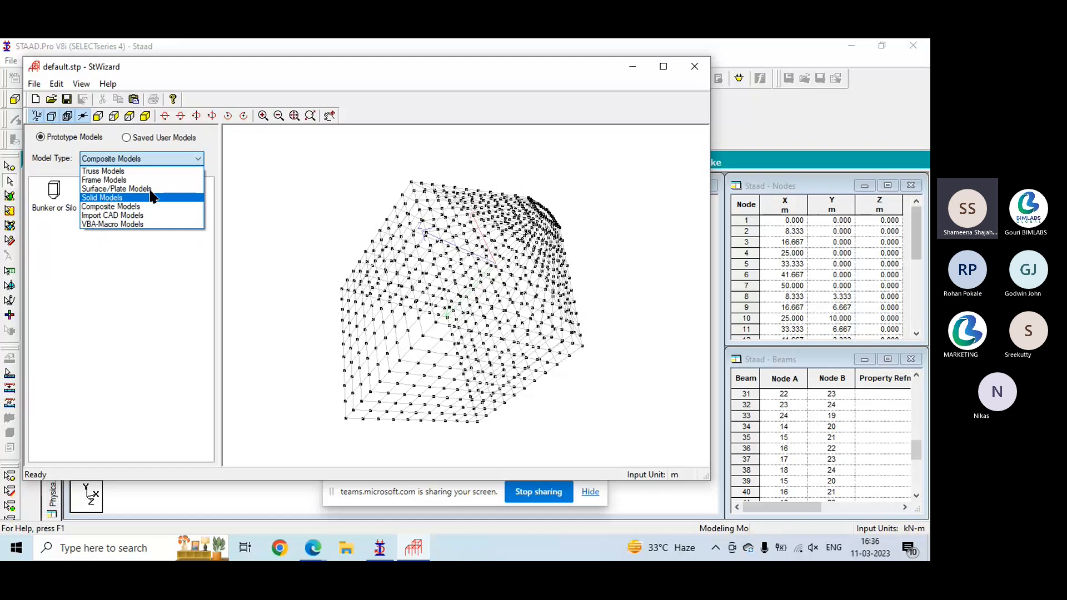
left_click(138, 224)
left_click_drag(59, 208, 391, 247)
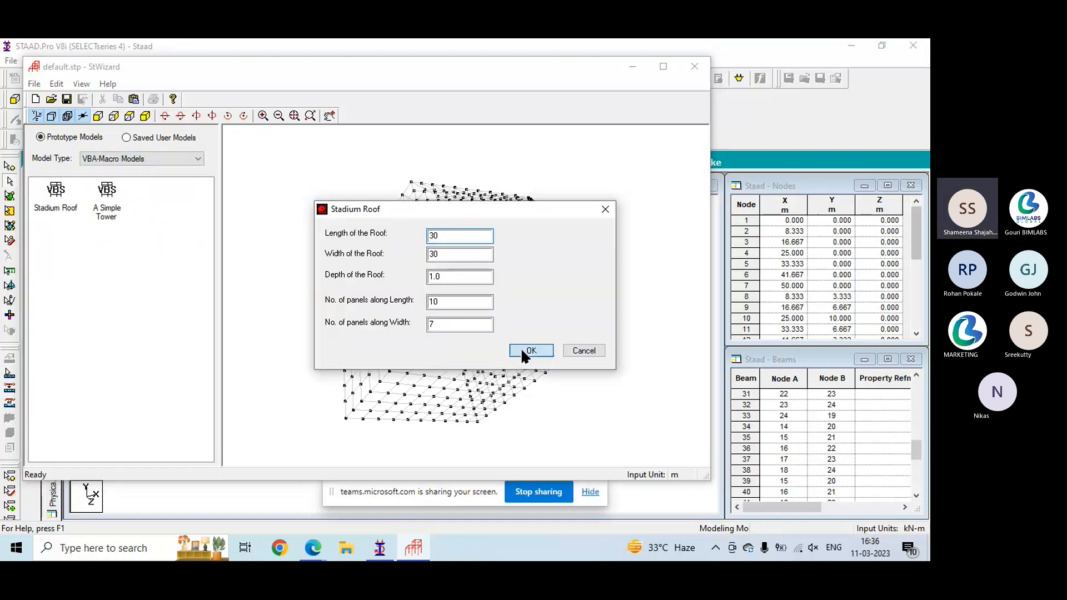
left_click(528, 350)
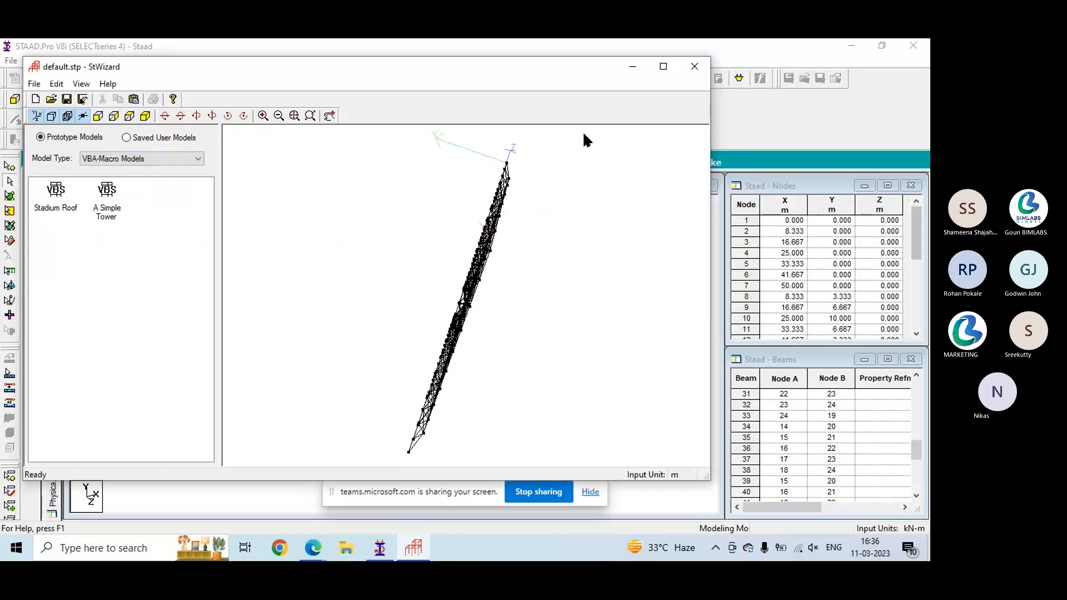
left_click_drag(606, 312, 435, 238)
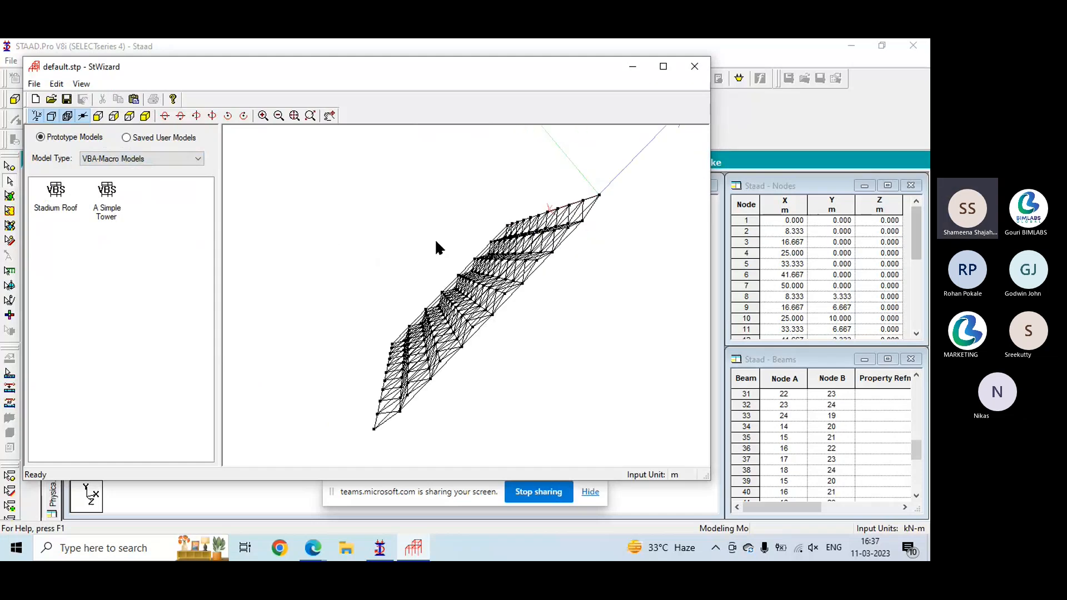
- Generate the simple tower prototype, view it upright, and close the Structure Wizard without merging the model into STAAD.Pro
left_click(501, 348)
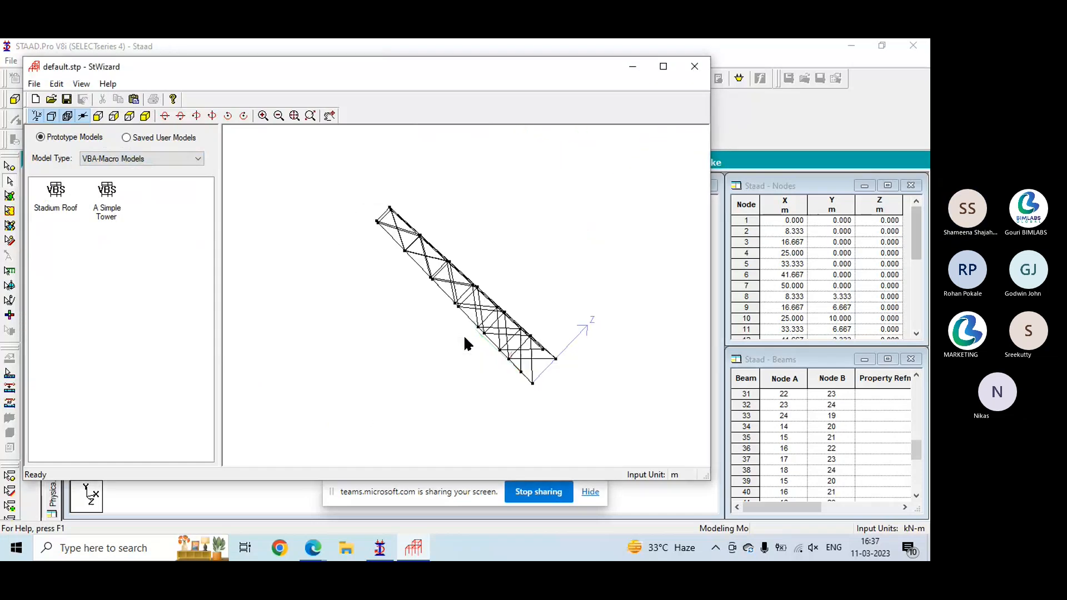
mouse_move(465, 341)
left_mouse_down()
mouse_move(233, 329)
mouse_move(575, 283)
mouse_move(354, 178)
mouse_move(389, 416)
mouse_move(386, 210)
mouse_move(364, 259)
left_mouse_up()
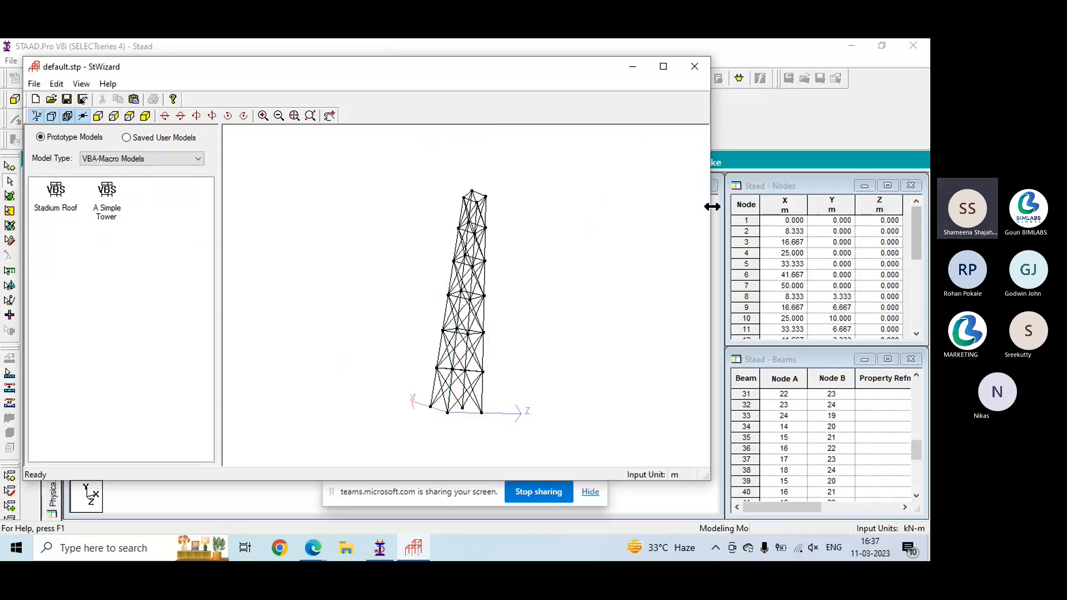
left_click(695, 67)
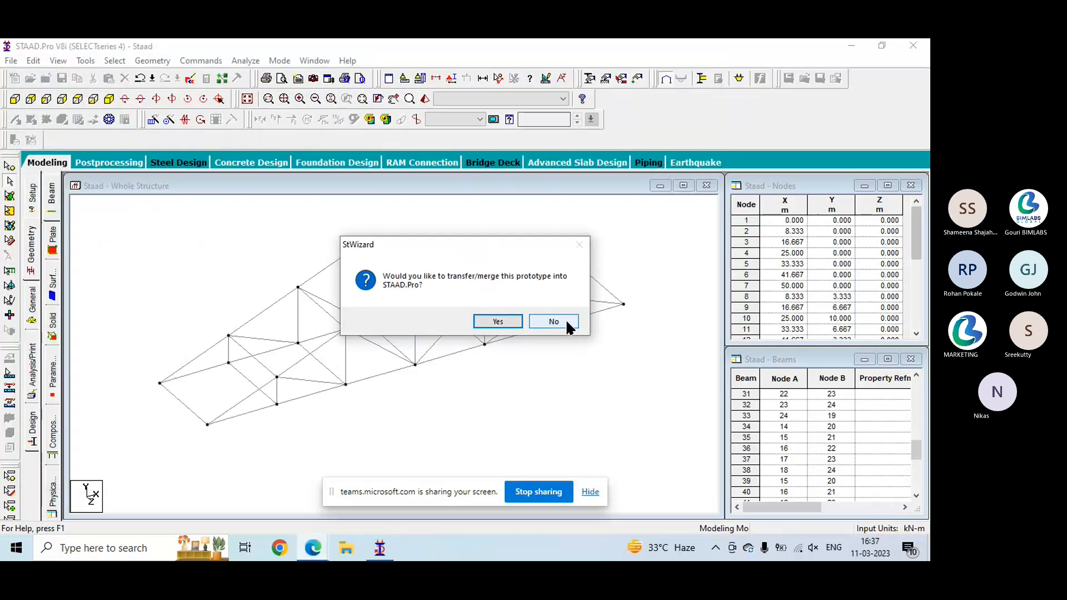
left_click(553, 321)
- Select the entire Howe Roof truss and delete its beams together with the orphaned nodes
left_click_drag(116, 226, 165, 256)
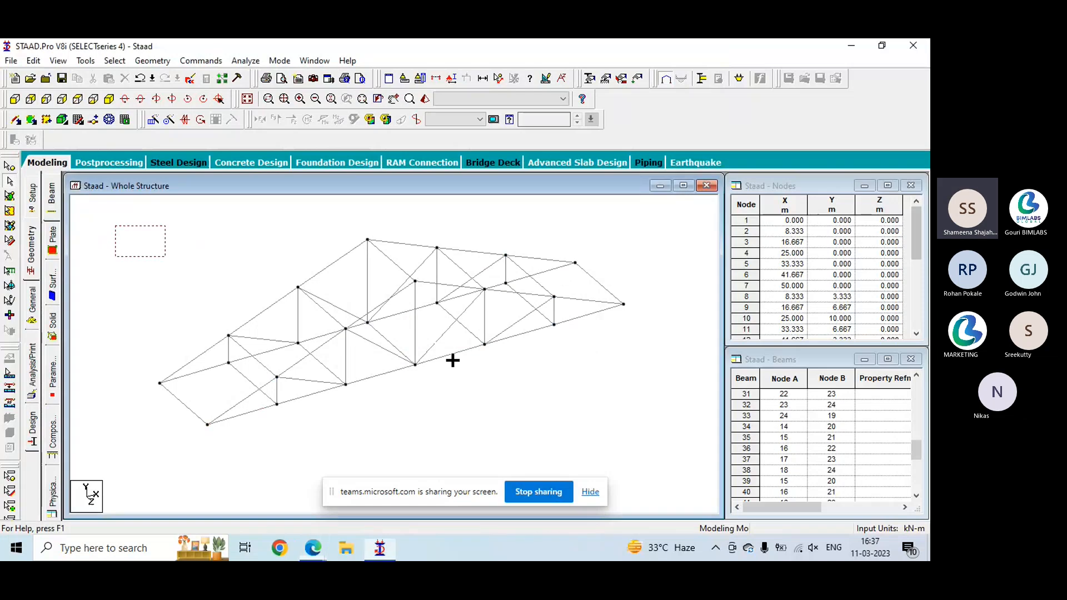
left_click_drag(117, 226, 646, 428)
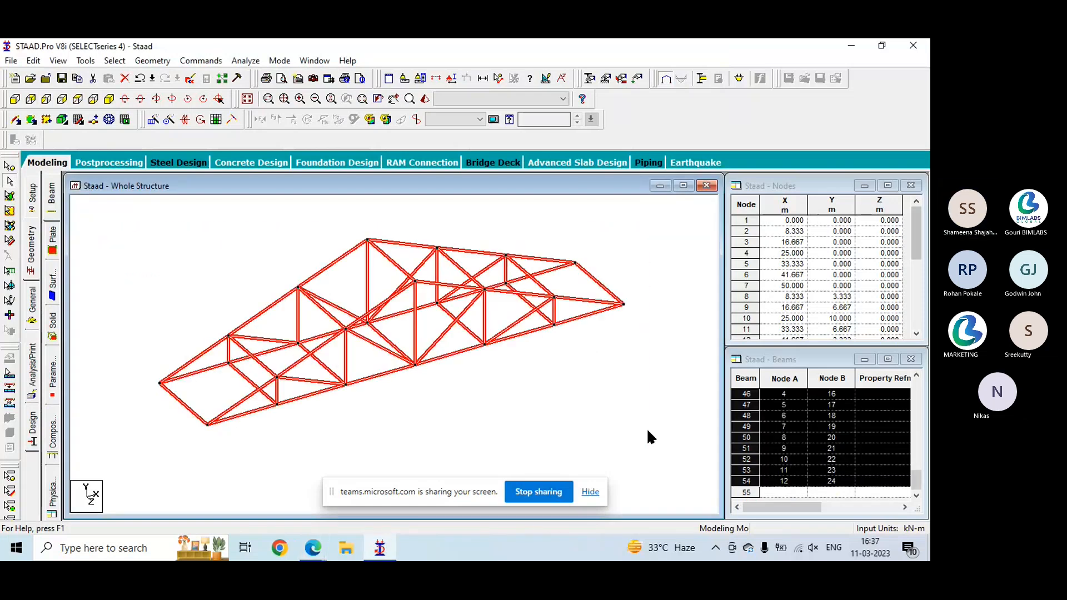
key("Delete")
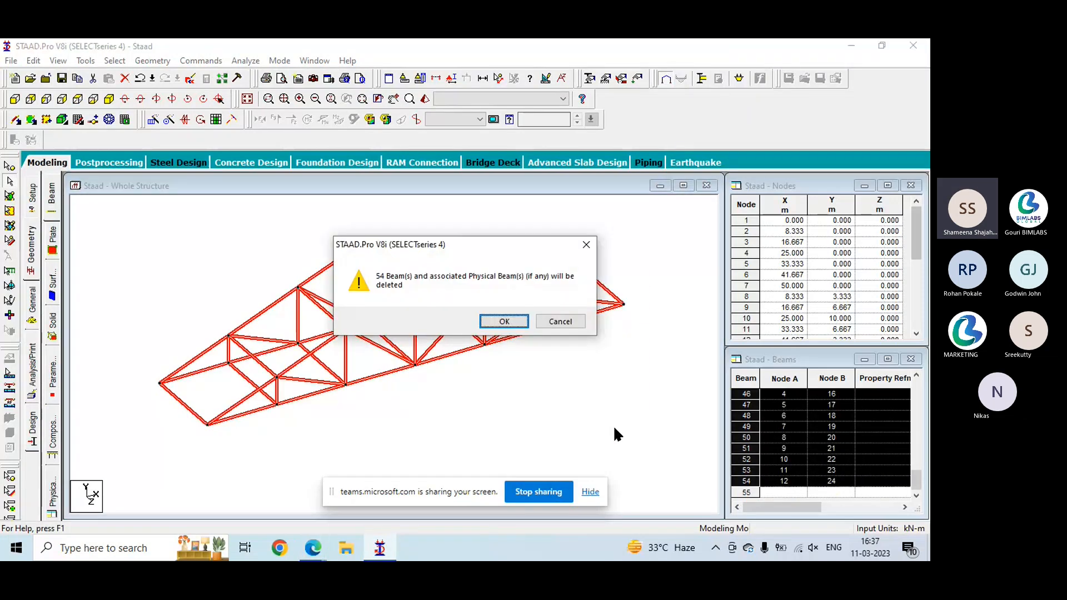
left_click(496, 323)
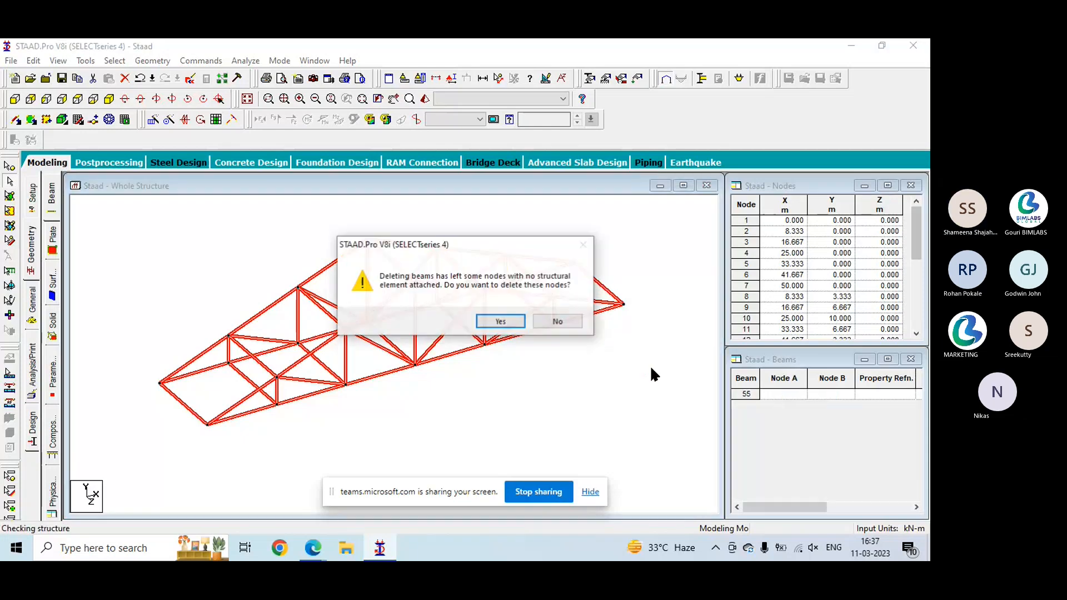
left_click(520, 321)
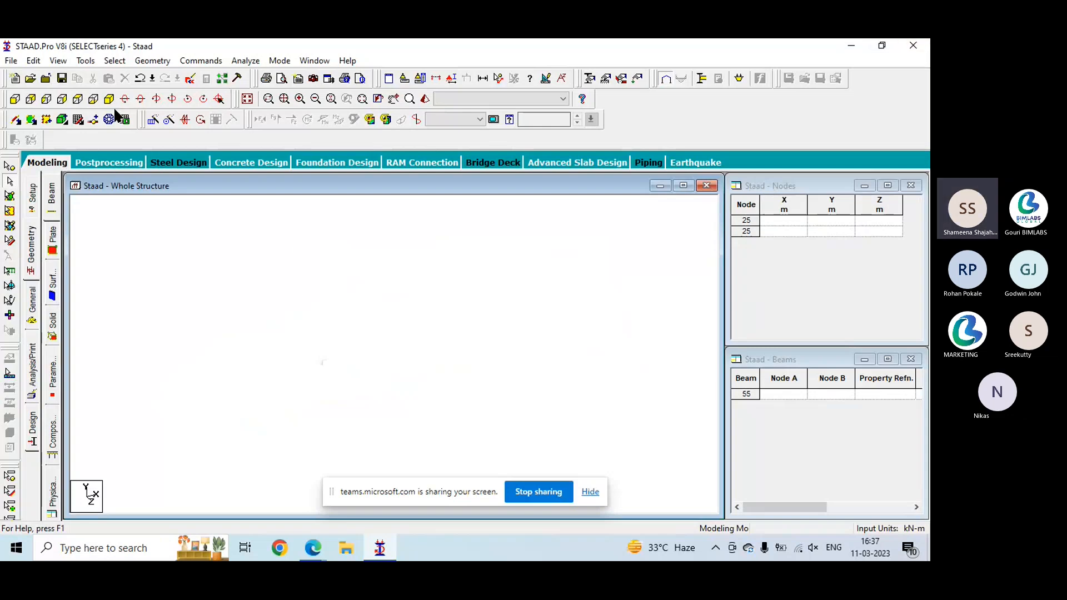
- Draw a beam on the Default Grid (Linear) from X 0, Z 4 to X 5, Z 4
left_click(78, 120)
left_click(307, 406)
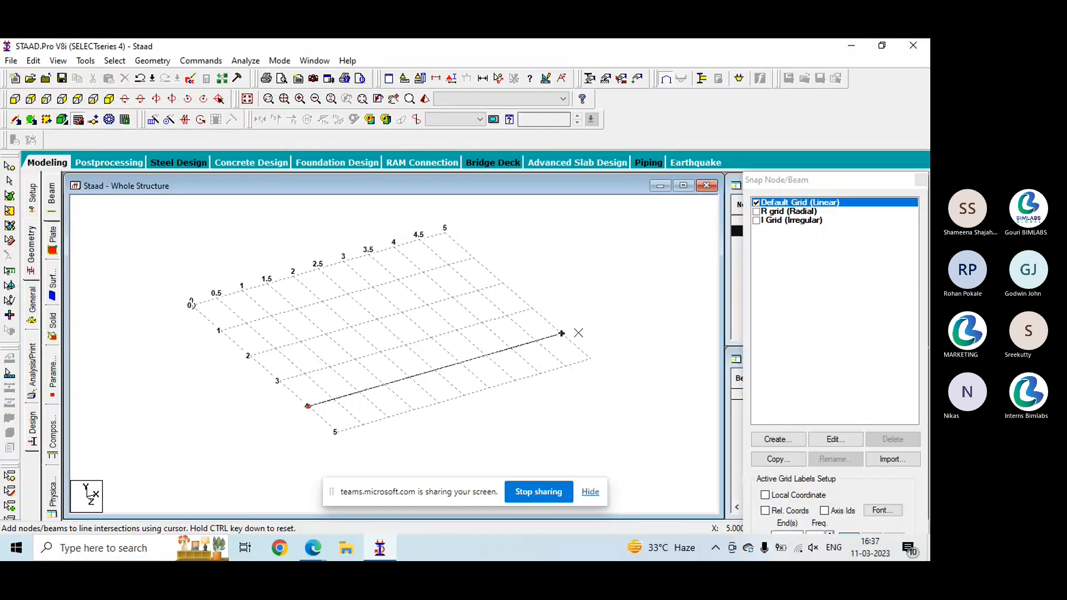
left_click(562, 333)
key("Escape")
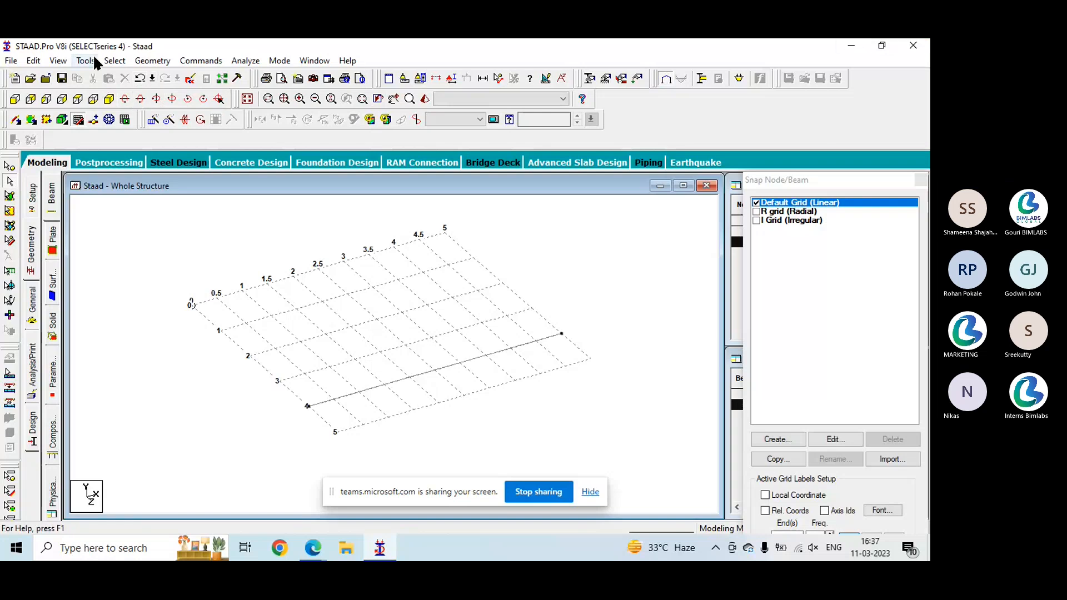
- Insert a node into the 5 m beam at a distance of 2 m from its start
left_click(145, 61)
left_click(189, 104)
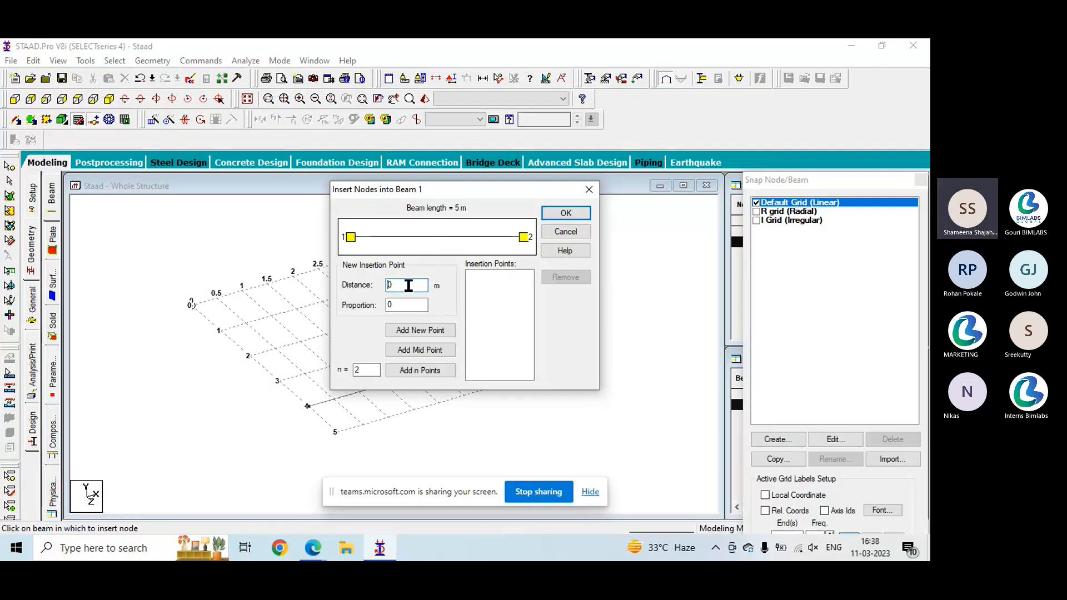
double_click(409, 286)
type("2")
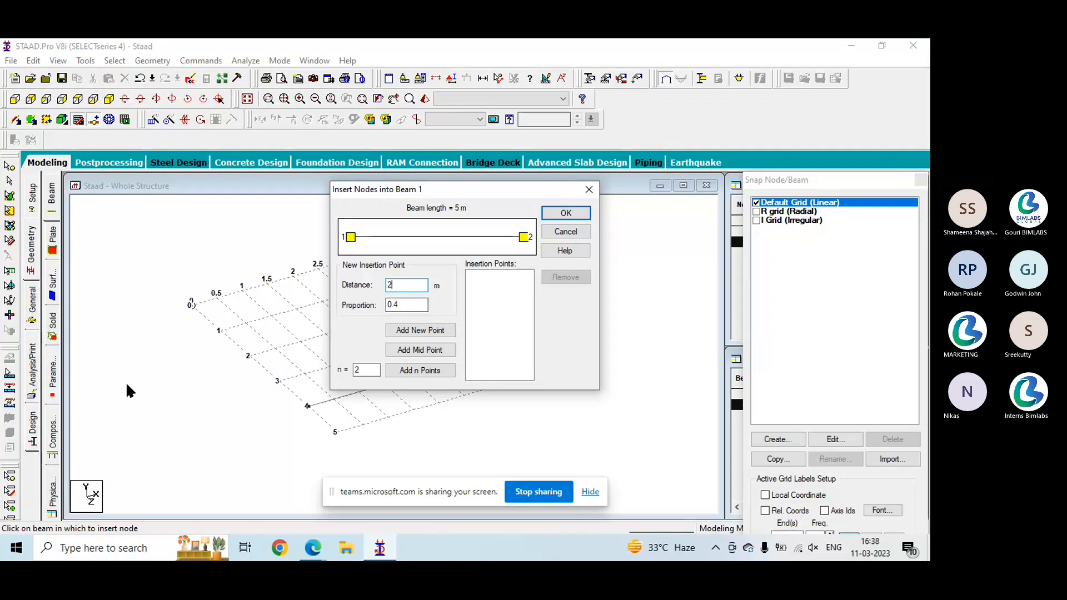
left_click(443, 330)
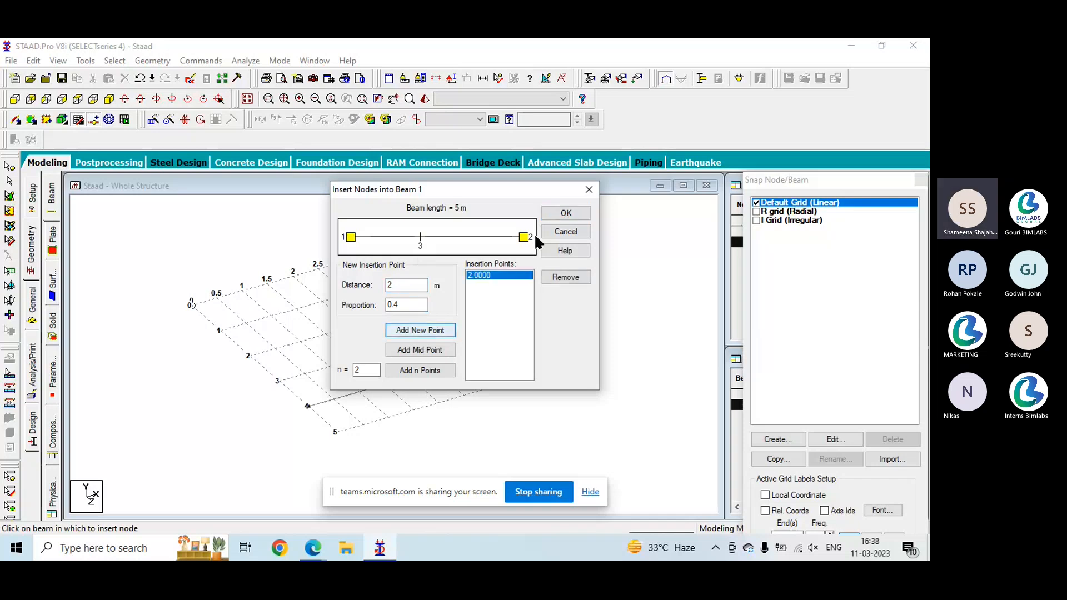
left_click(564, 213)
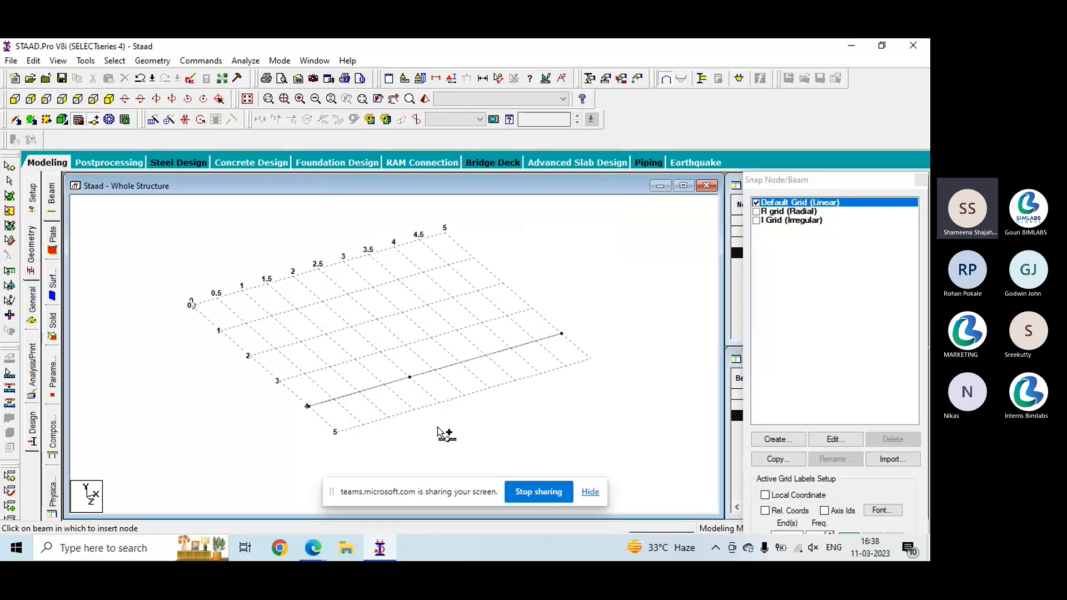
- Select the two beam segments on either side of the inserted node in turn to check the split
left_click(373, 387)
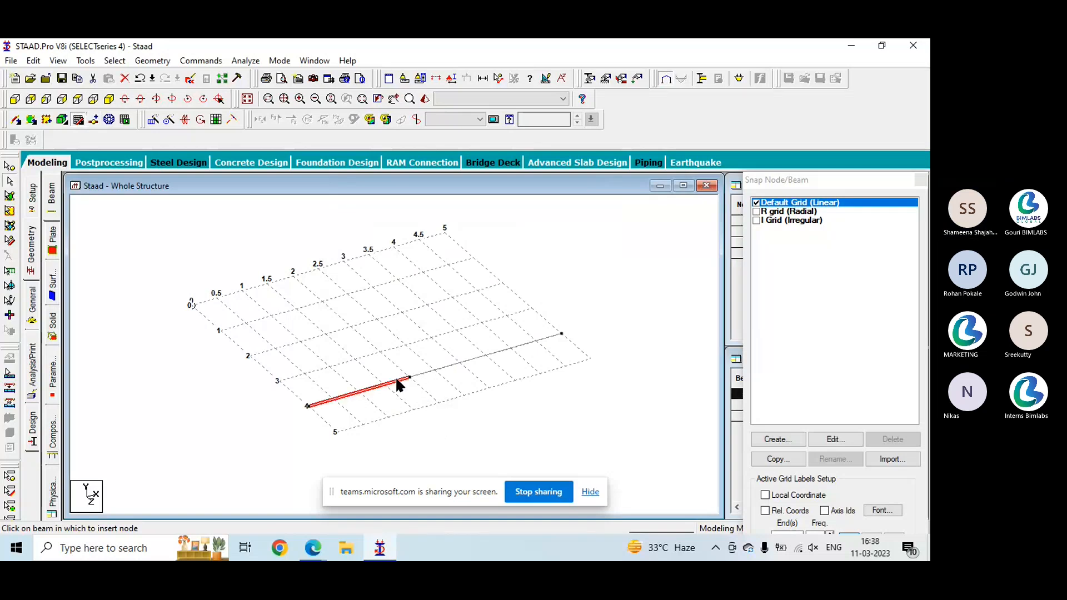
left_click(437, 368)
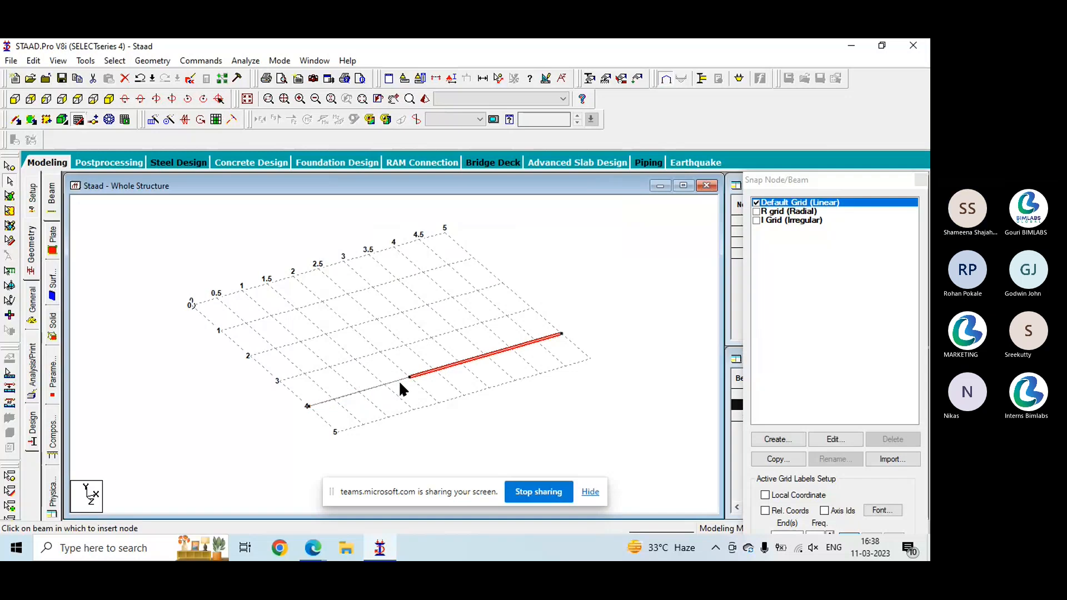
left_click(399, 382)
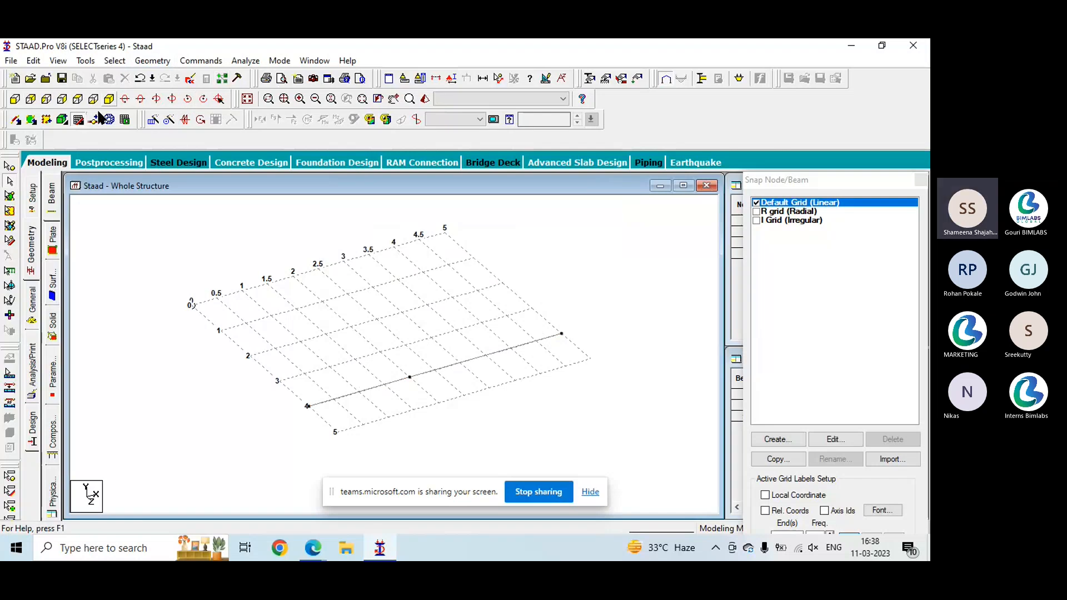
- Stretch the longer beam segment through a distance of 2 m at its end node
left_click(485, 356)
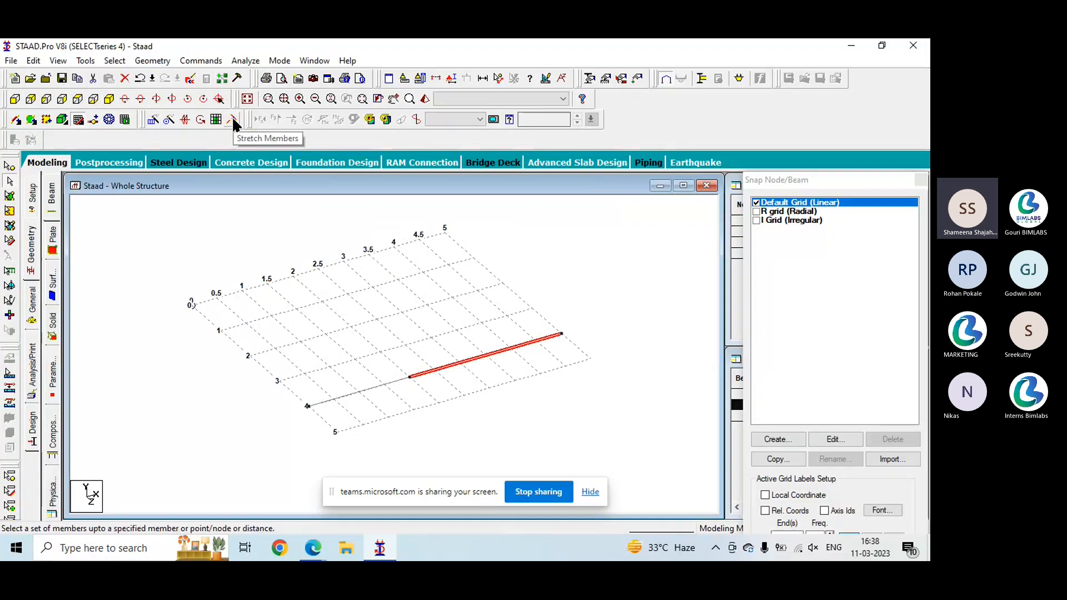
left_click(153, 61)
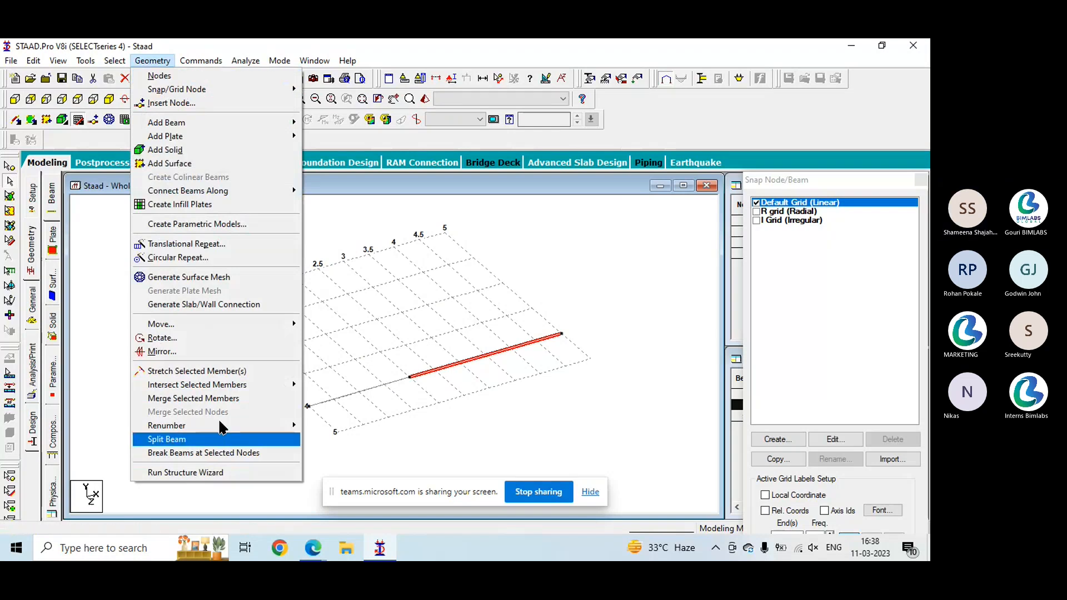
left_click(219, 371)
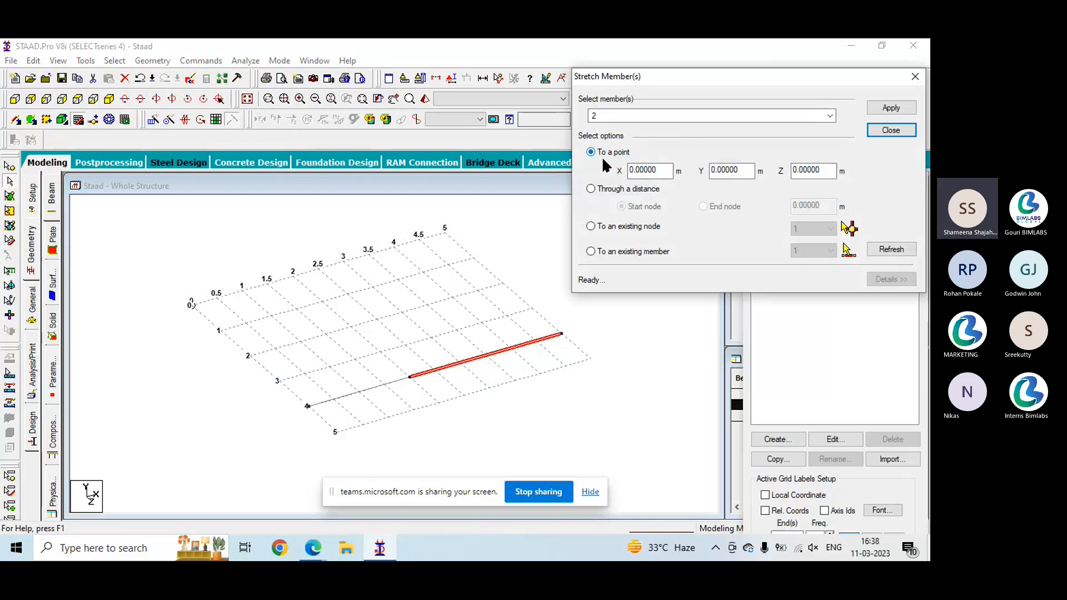
left_click(640, 190)
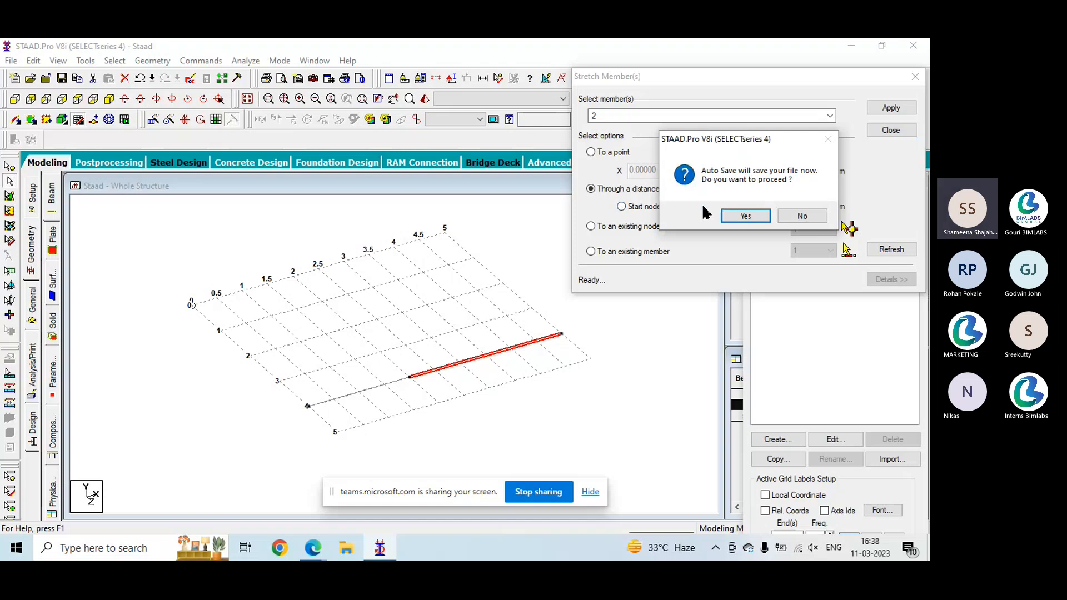
left_click(739, 216)
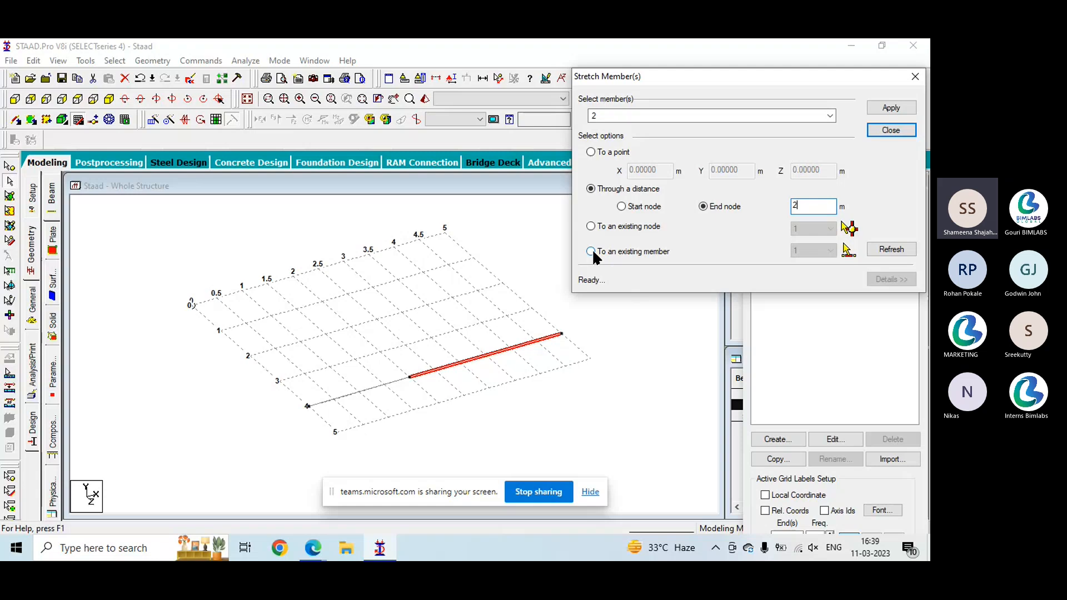
left_click(883, 111)
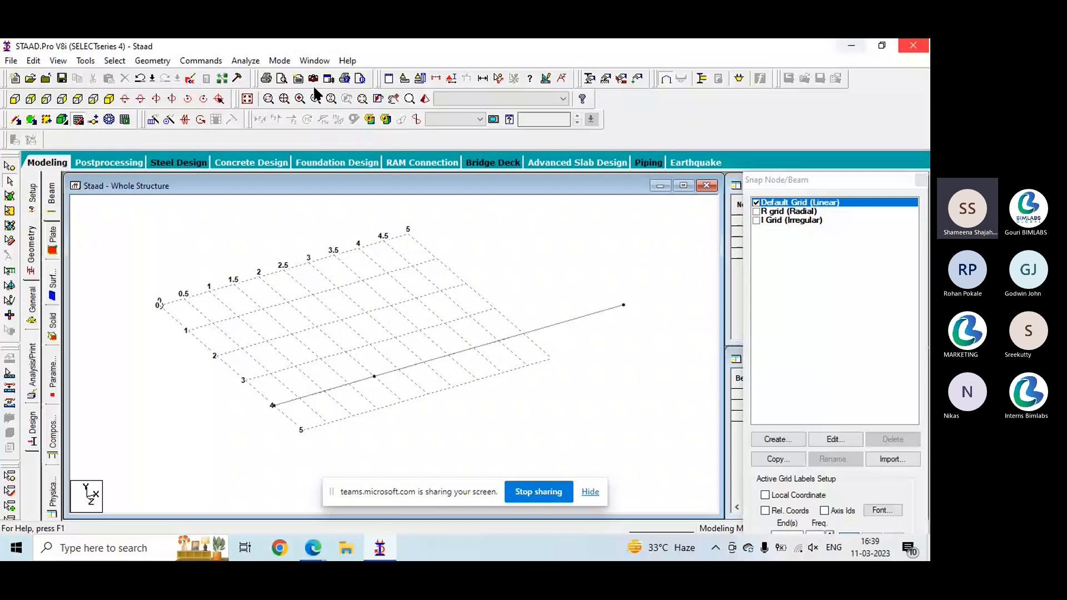
- Delete the shorter beam segment between X 0 and X 2 on grid line Z 4
left_click(344, 385)
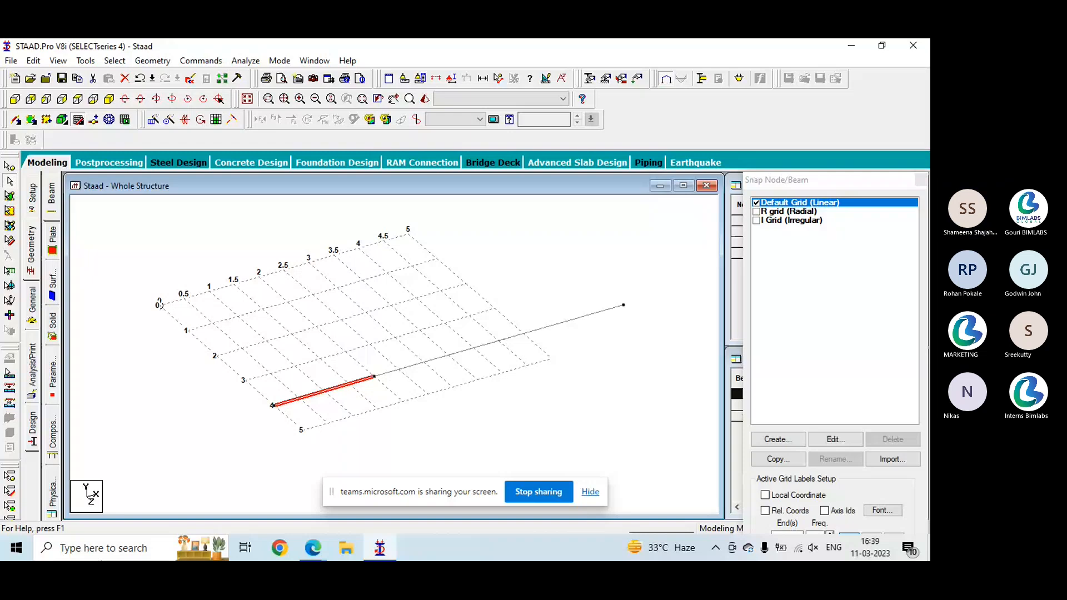
left_click(125, 79)
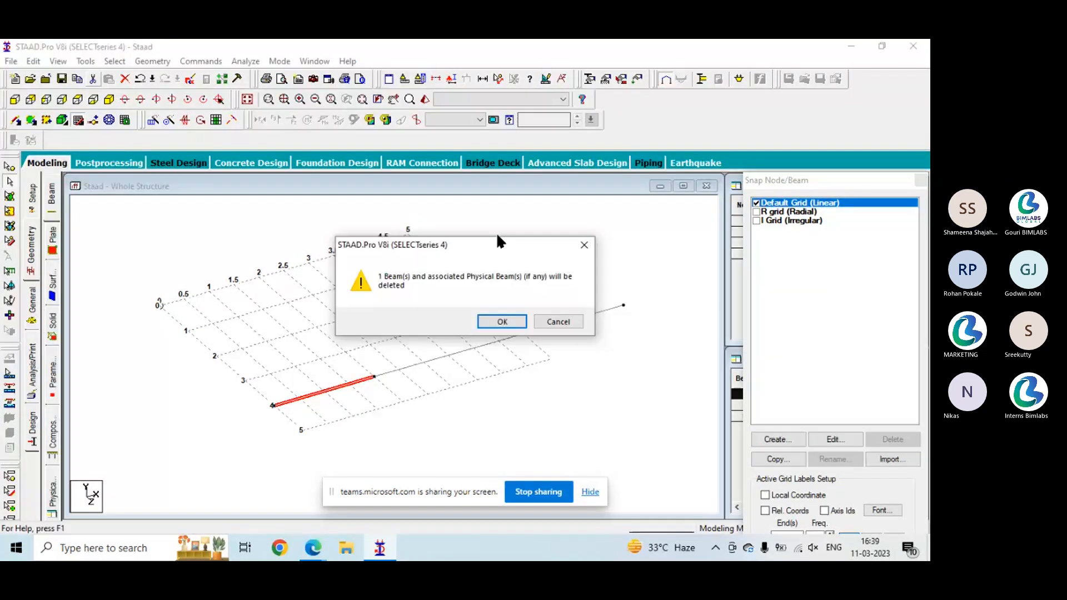
left_click(502, 321)
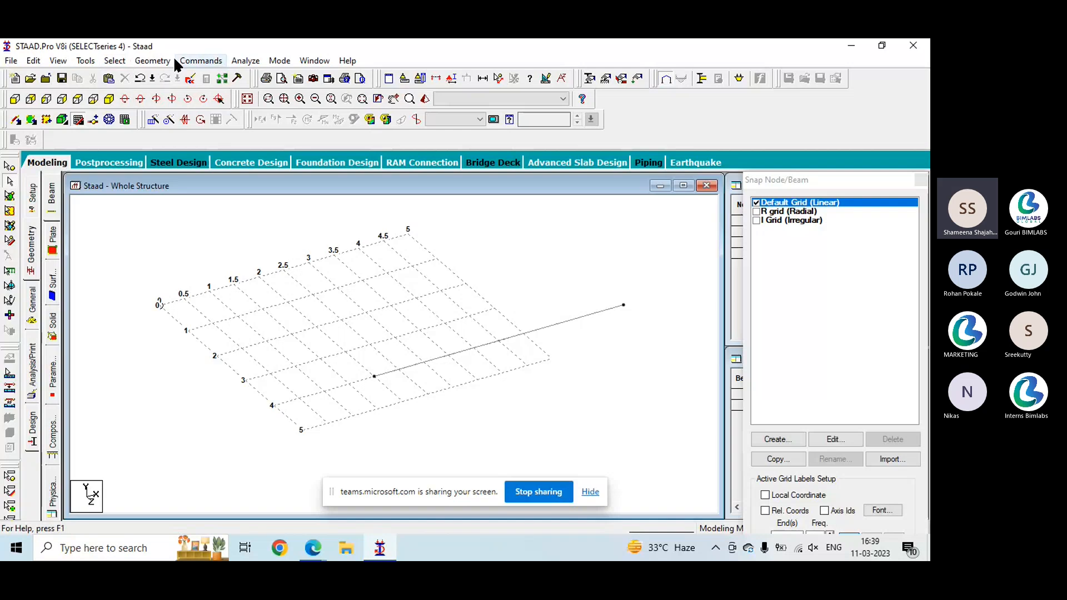
left_click(153, 60)
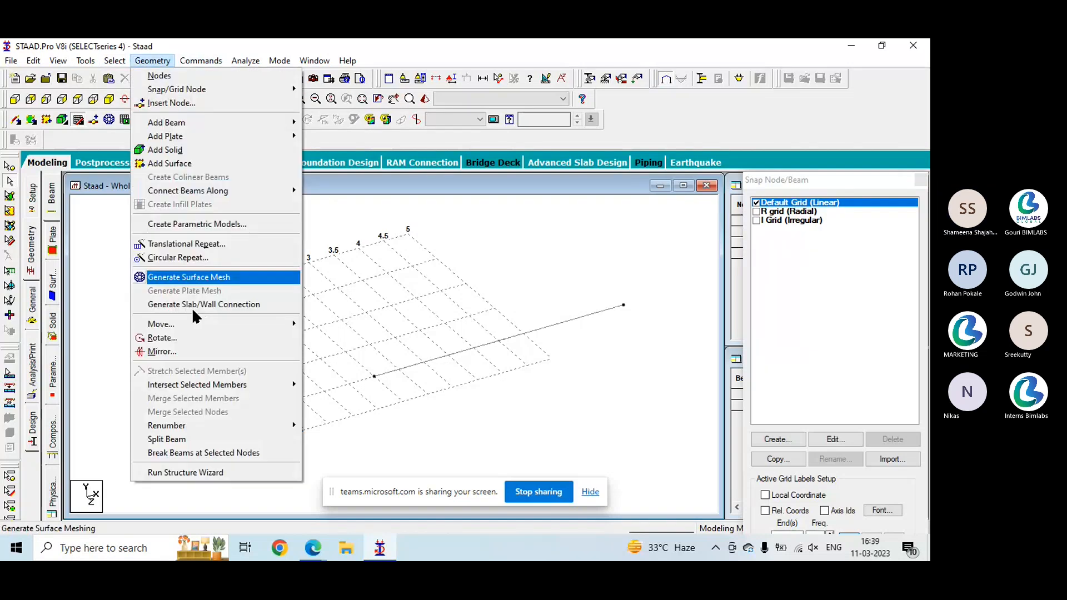
mouse_move(163, 428)
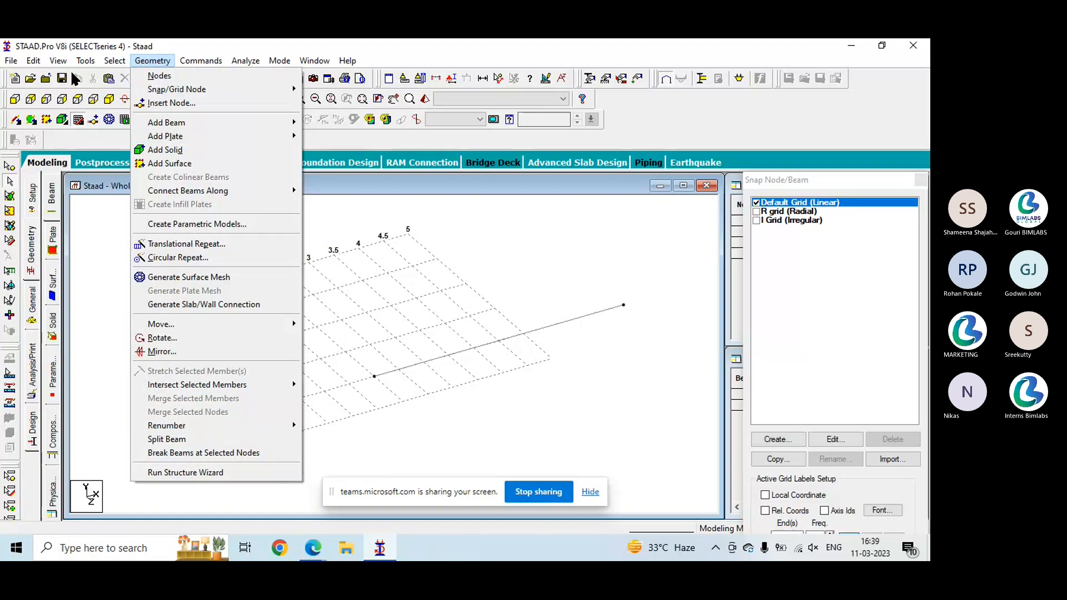
left_click(416, 294)
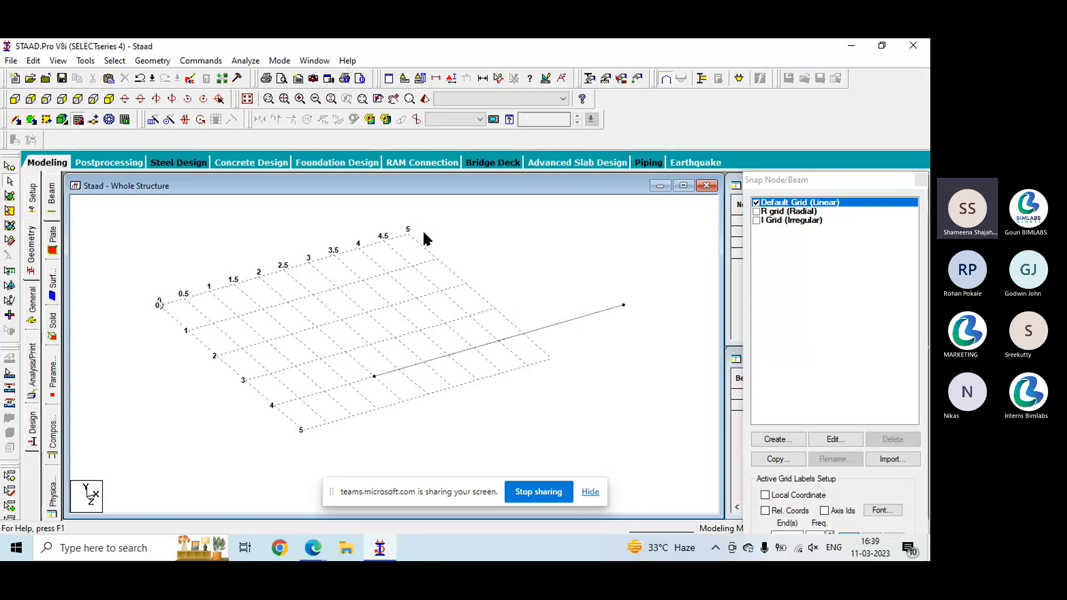
- Paste the copied beam with a move of X 3 m, Y 0 m and Z 2 m
key("ctrl+v")
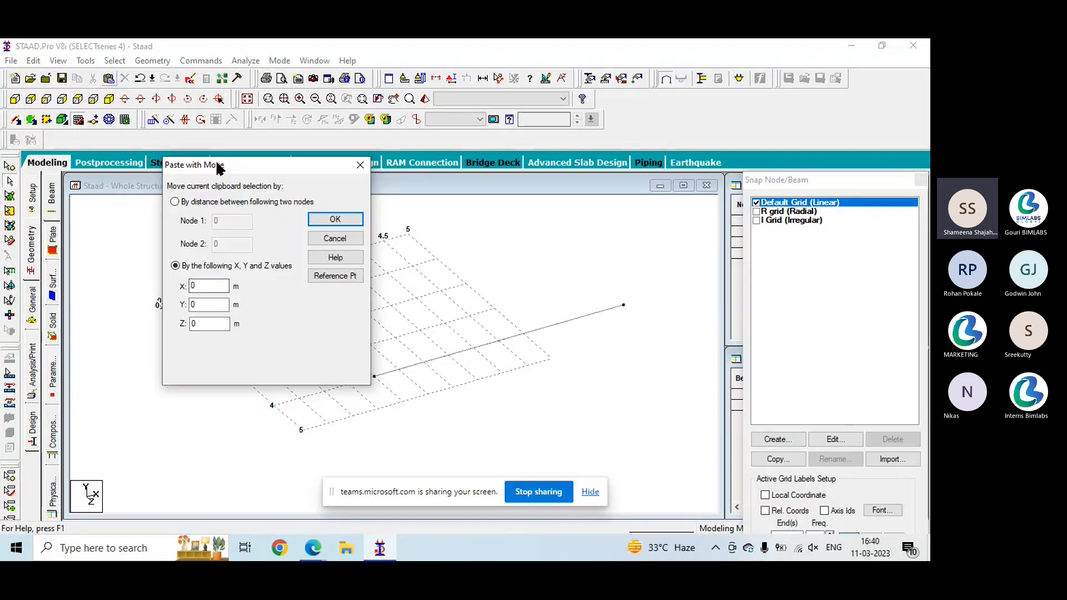
left_click_drag(219, 168, 561, 184)
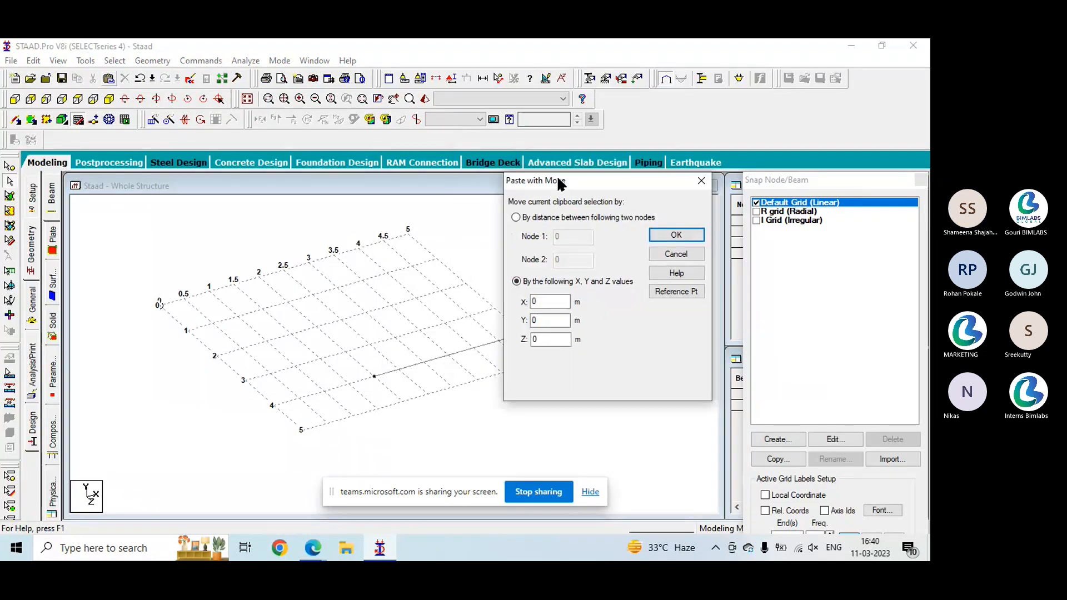
left_click(550, 302)
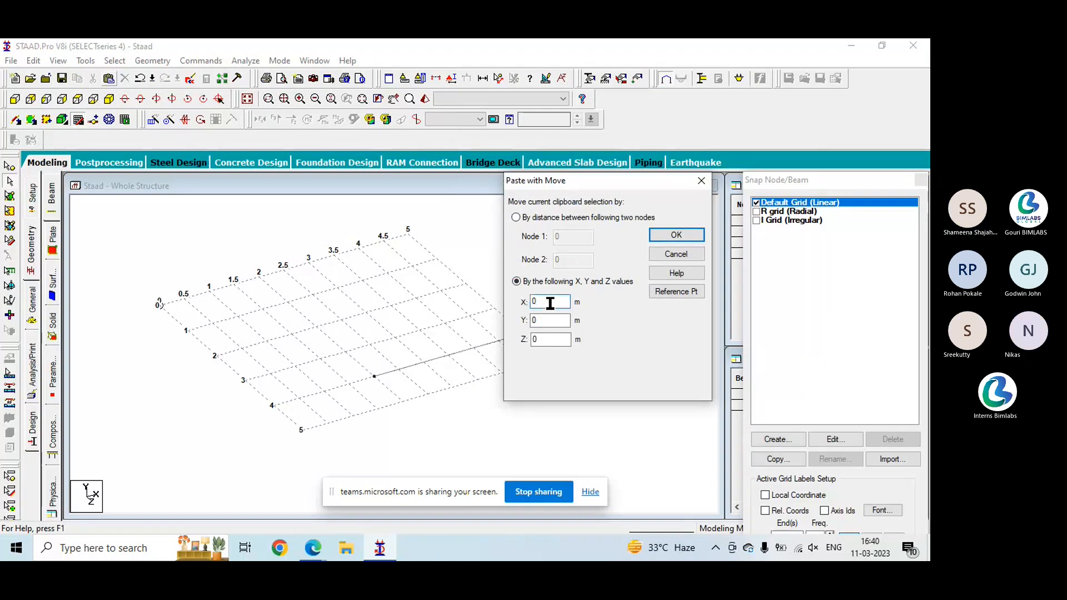
key("BackSpace")
type("3")
left_click_drag(552, 339, 518, 343)
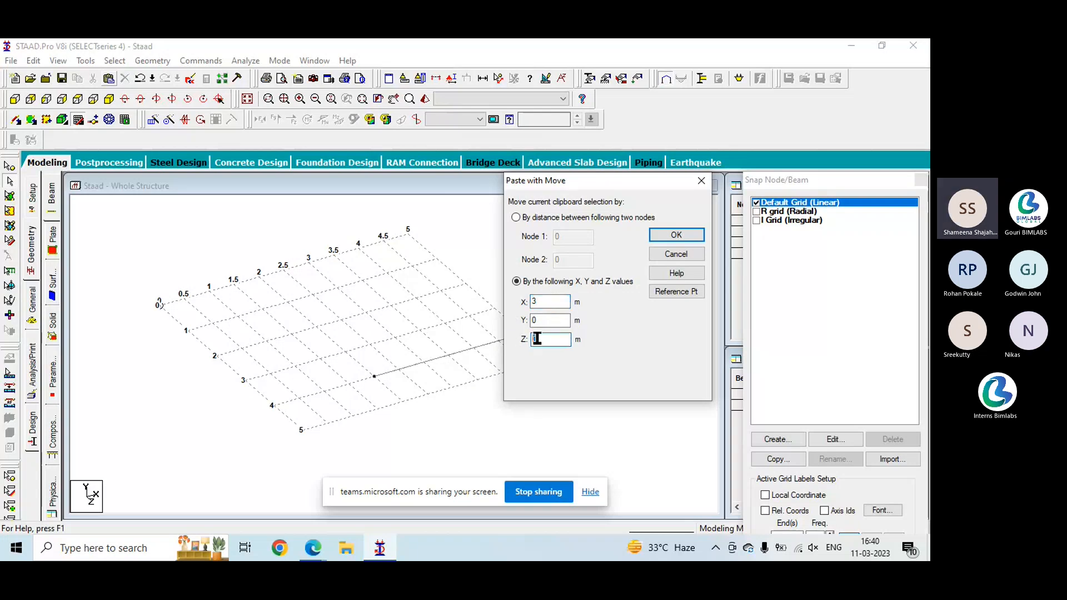
left_click(666, 235)
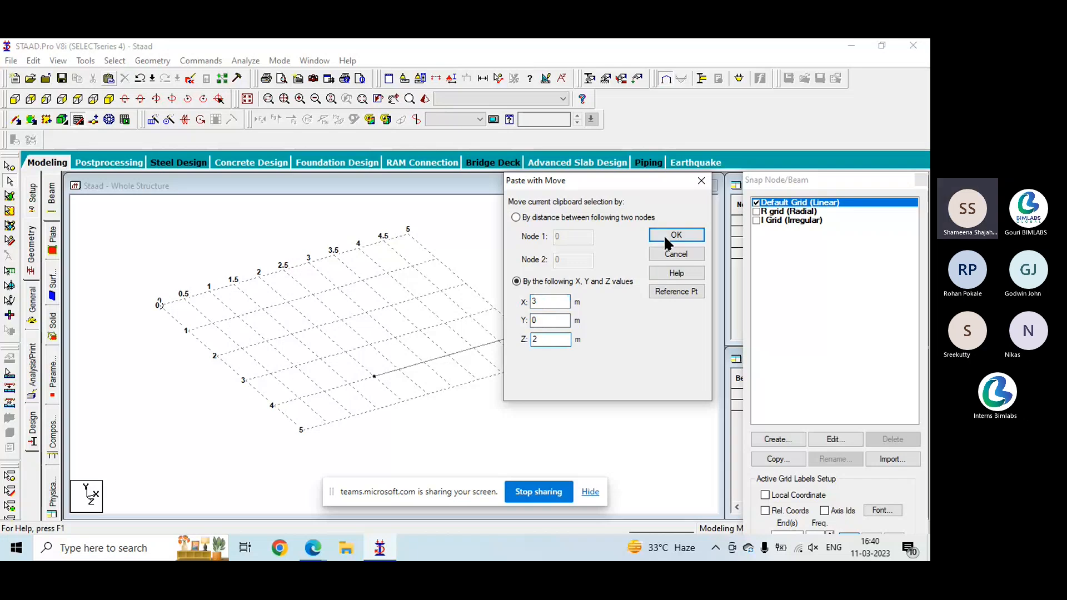
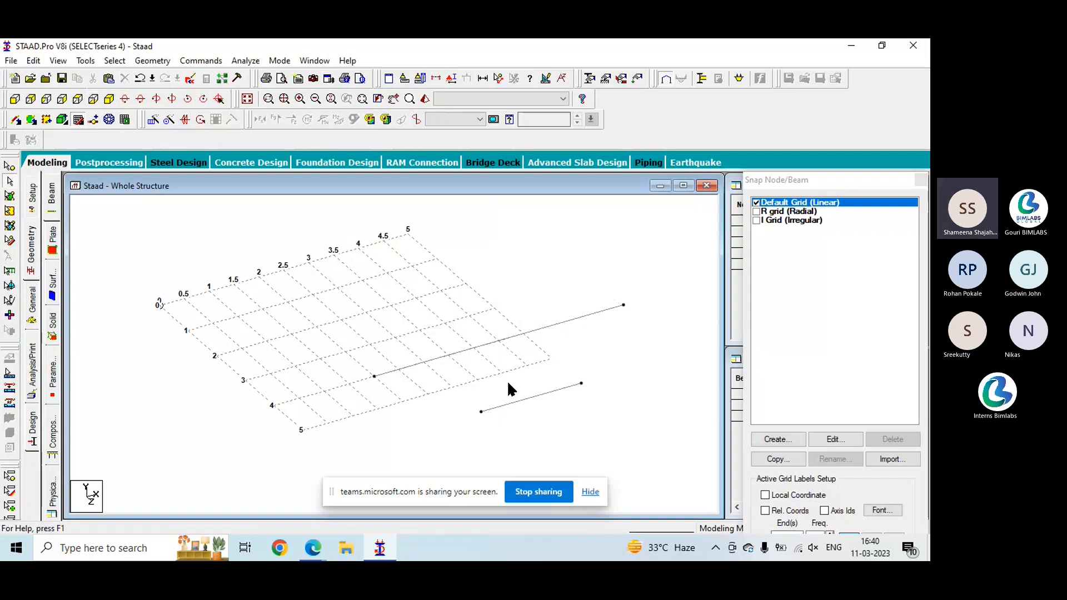
- Copy the short beam beyond the grid's edge and paste it with a move of X 1 m, Y 0 m and Z 3 m
left_click(520, 399)
left_click(152, 61)
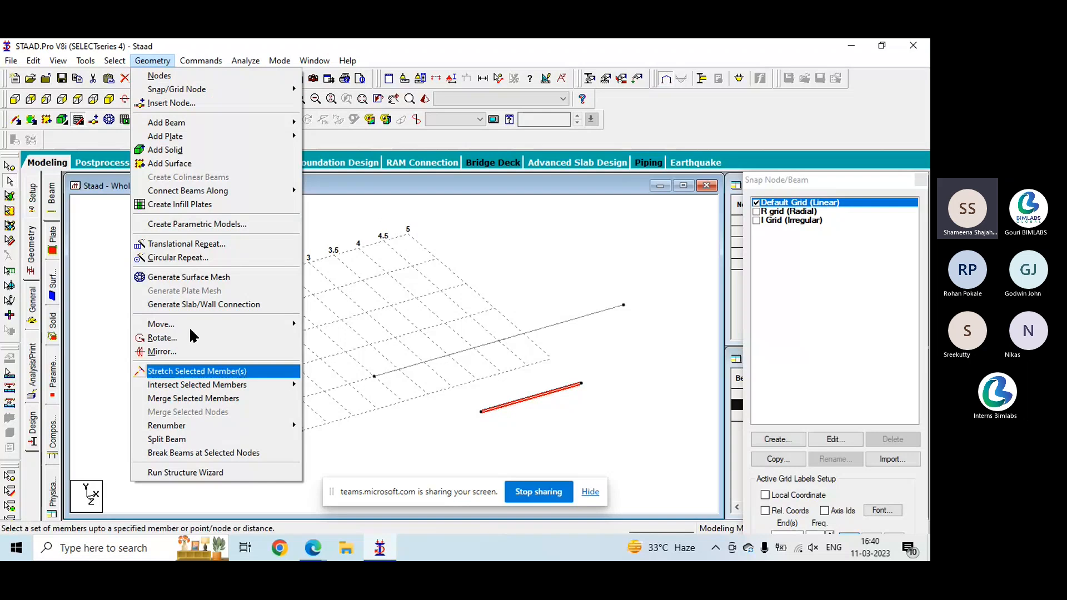
left_click(81, 79)
left_click(332, 332)
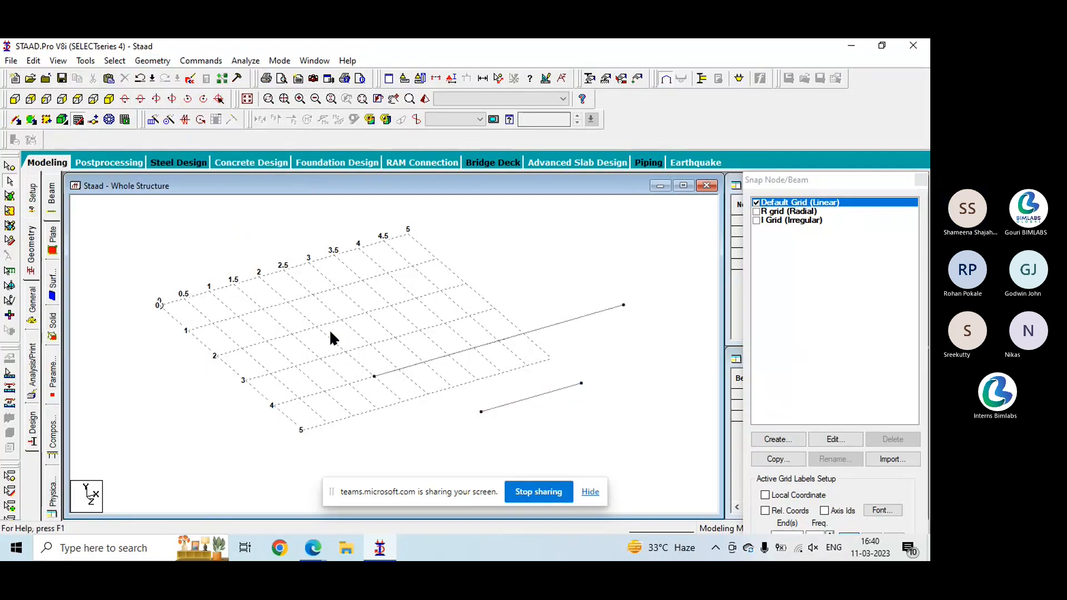
left_click(110, 79)
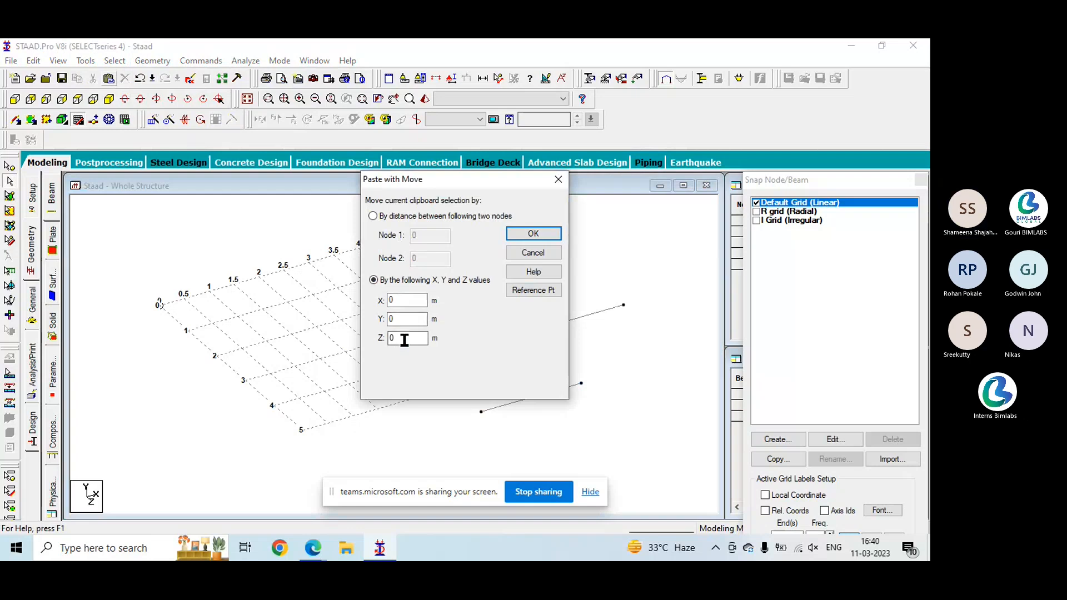
double_click(405, 301)
type("1")
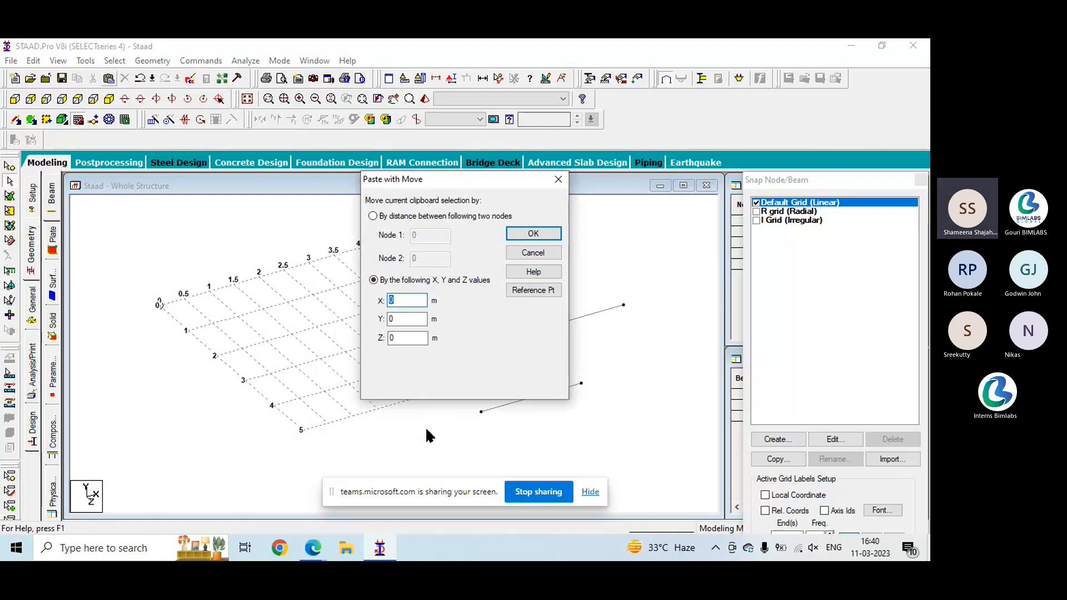
double_click(405, 337)
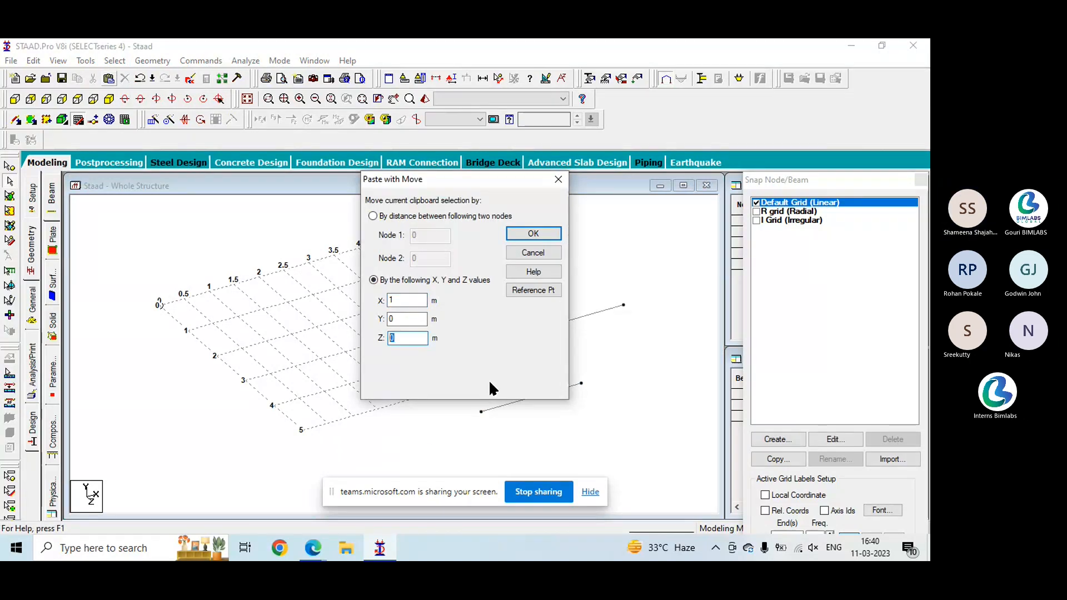
type("3")
left_click(528, 235)
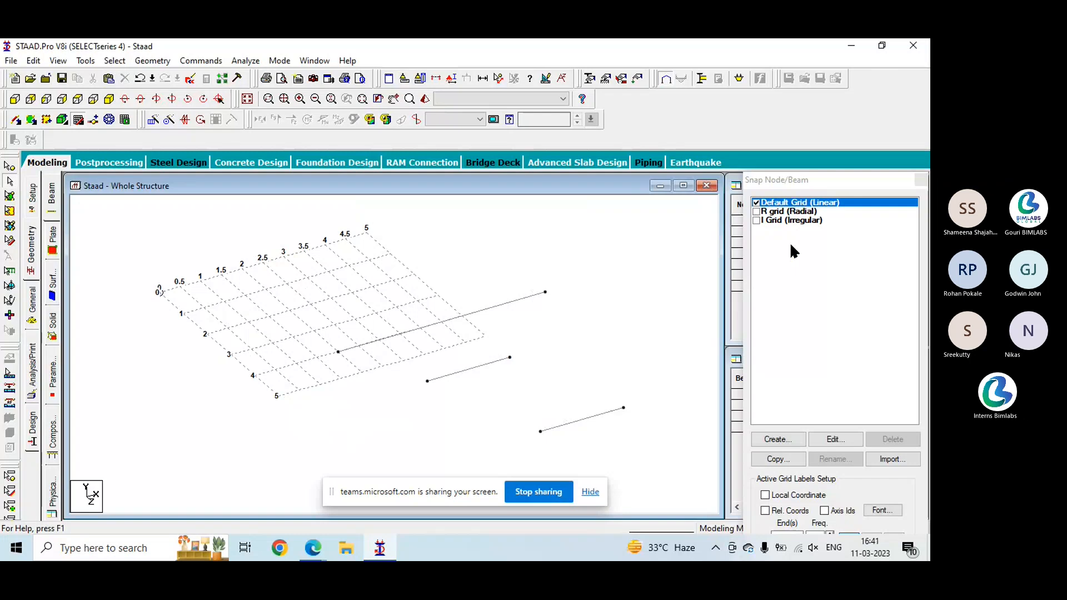
- Close the structure view and the Staad project without saving the changes
left_click(835, 438)
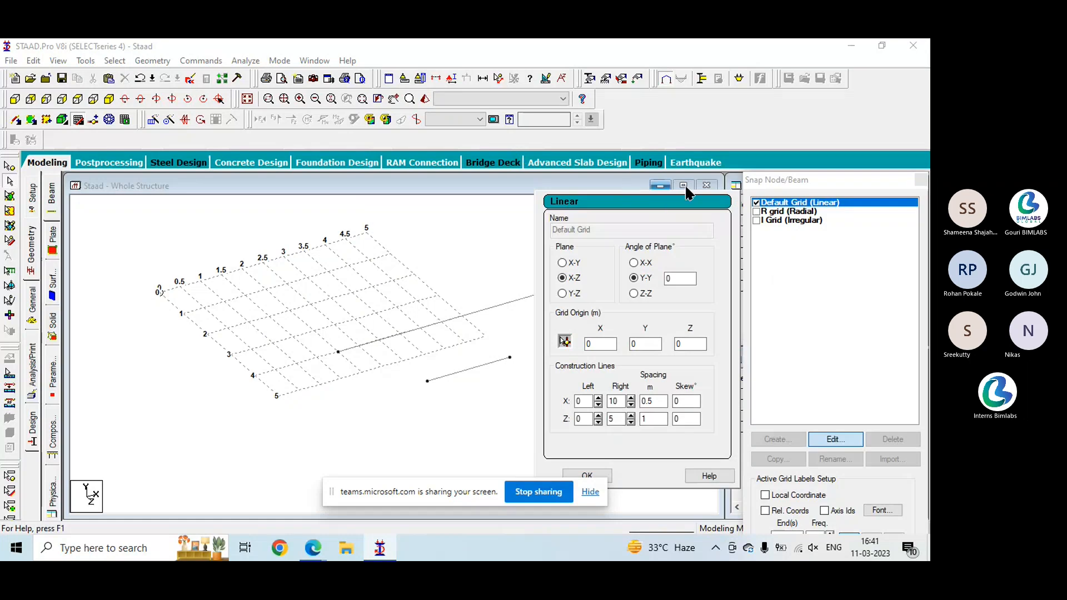
left_click(704, 186)
left_click(705, 187)
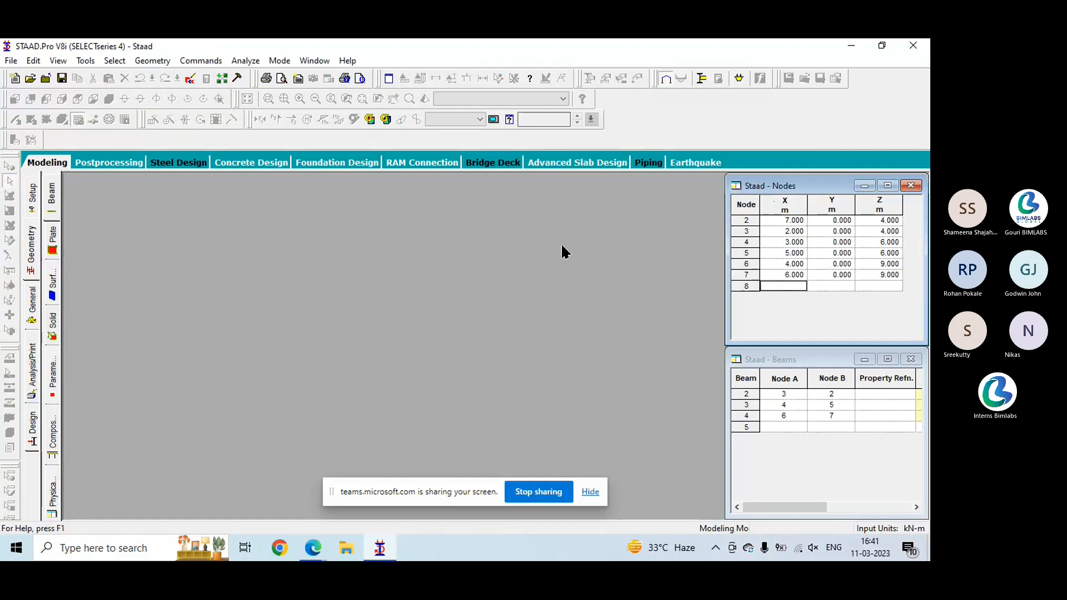
left_click(924, 45)
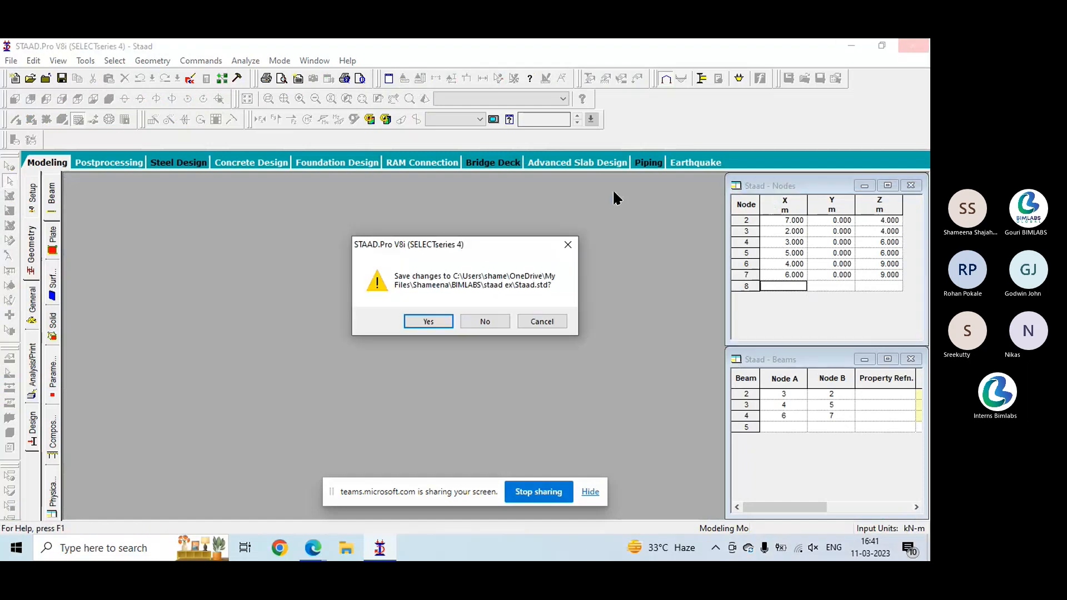
left_click(490, 320)
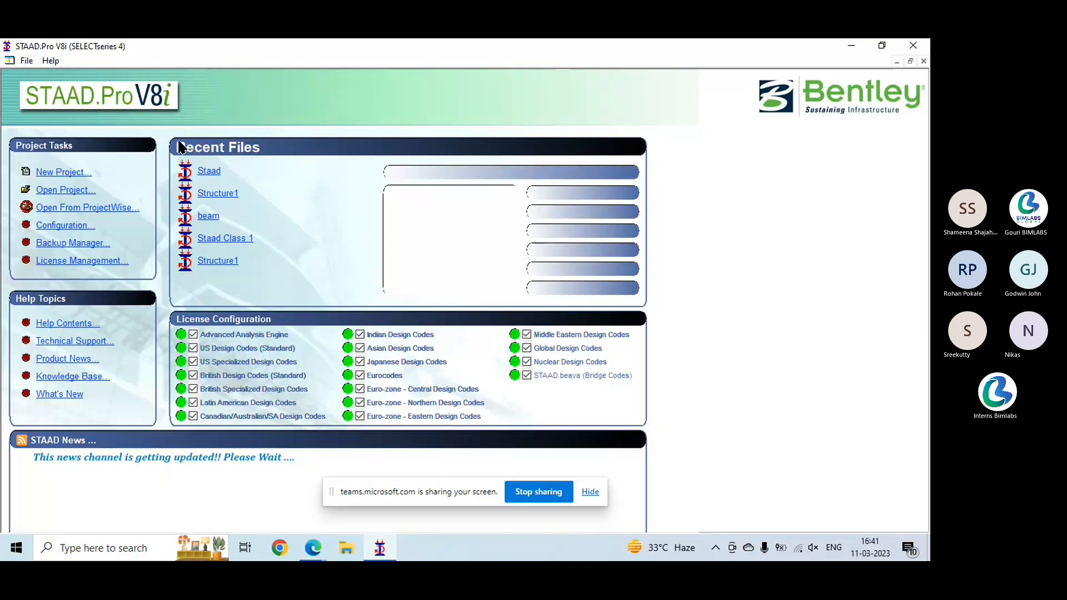
- Create a new Space project named Structure1 in meters and kilonewtons, overwriting the existing file and starting with Add Beam
left_click(79, 175)
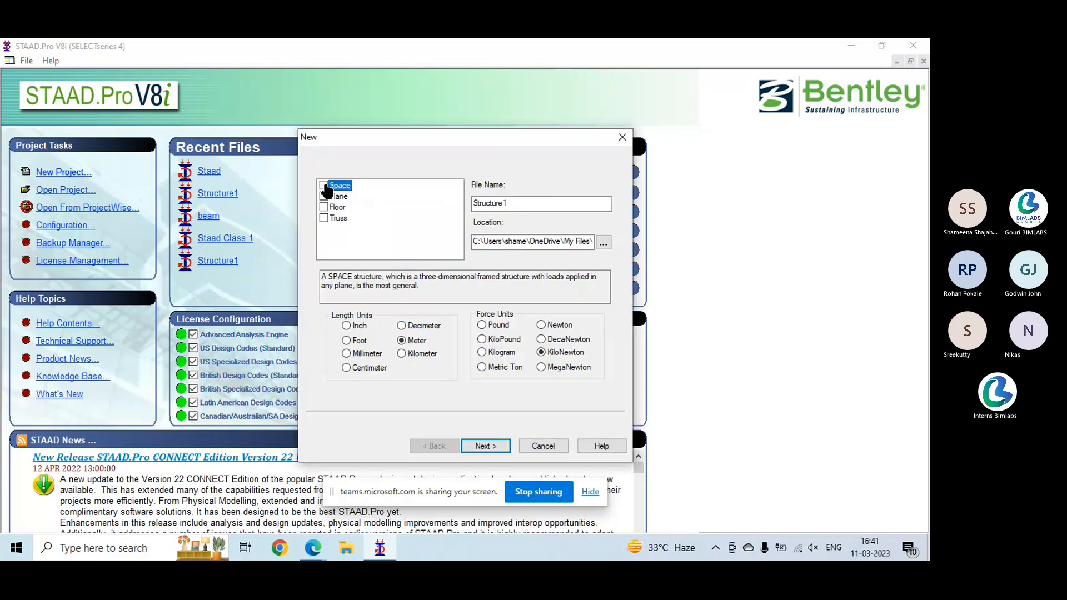
left_click(501, 443)
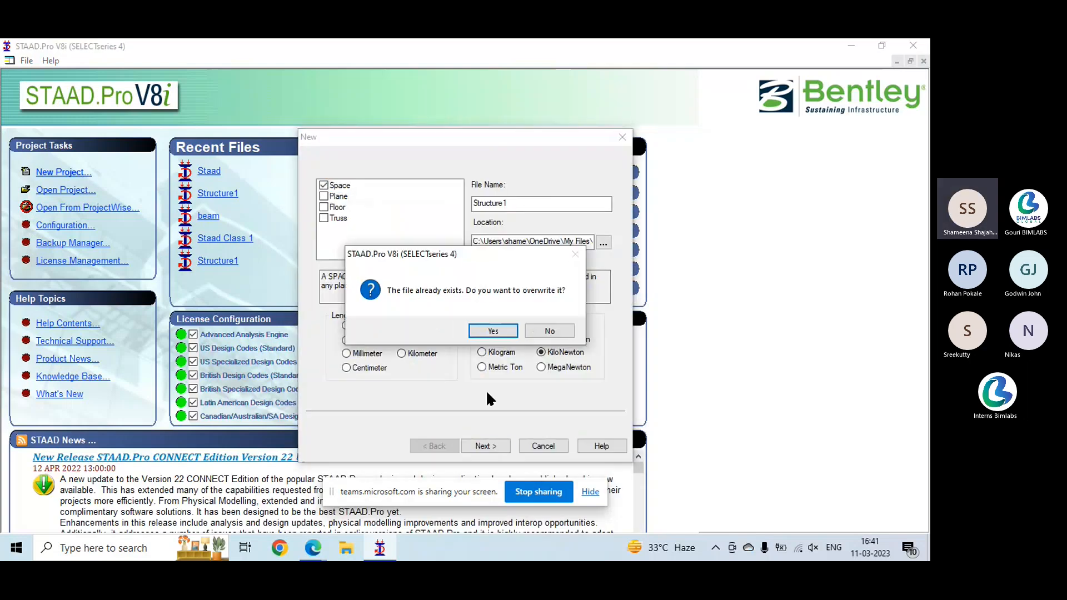
left_click(492, 330)
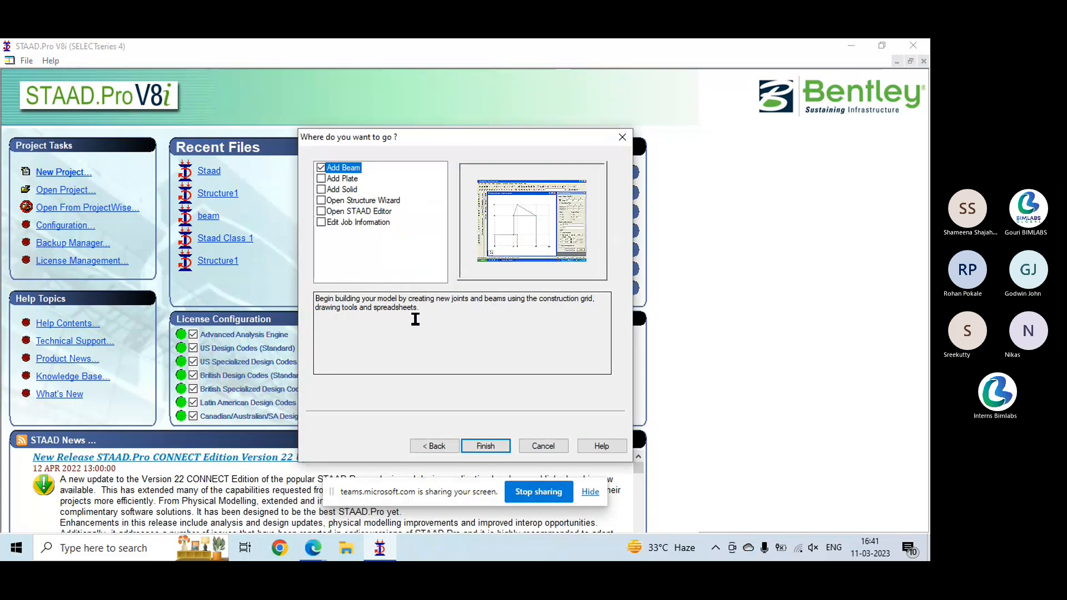
left_click(482, 447)
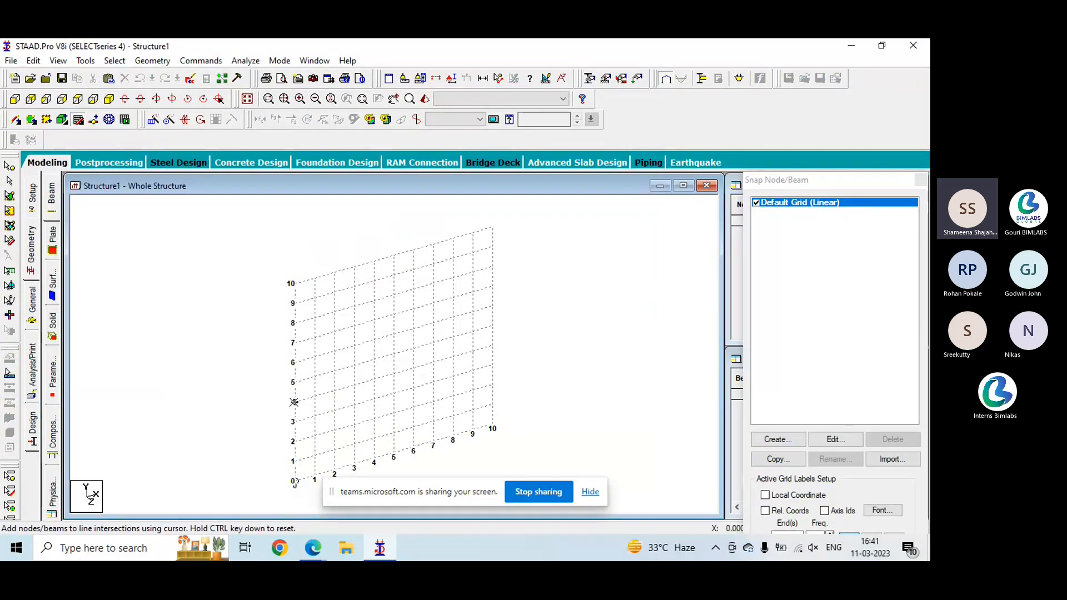
- Edit the default linear grid to lie in the X-Z plane with 12 construction lines to the right along X
left_click(846, 439)
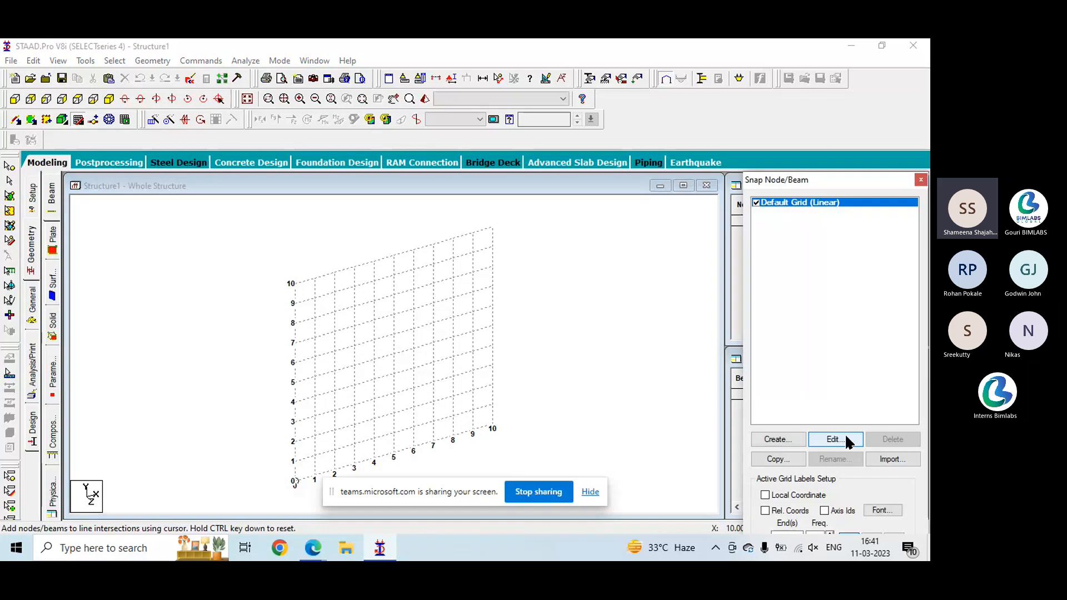
left_click(846, 439)
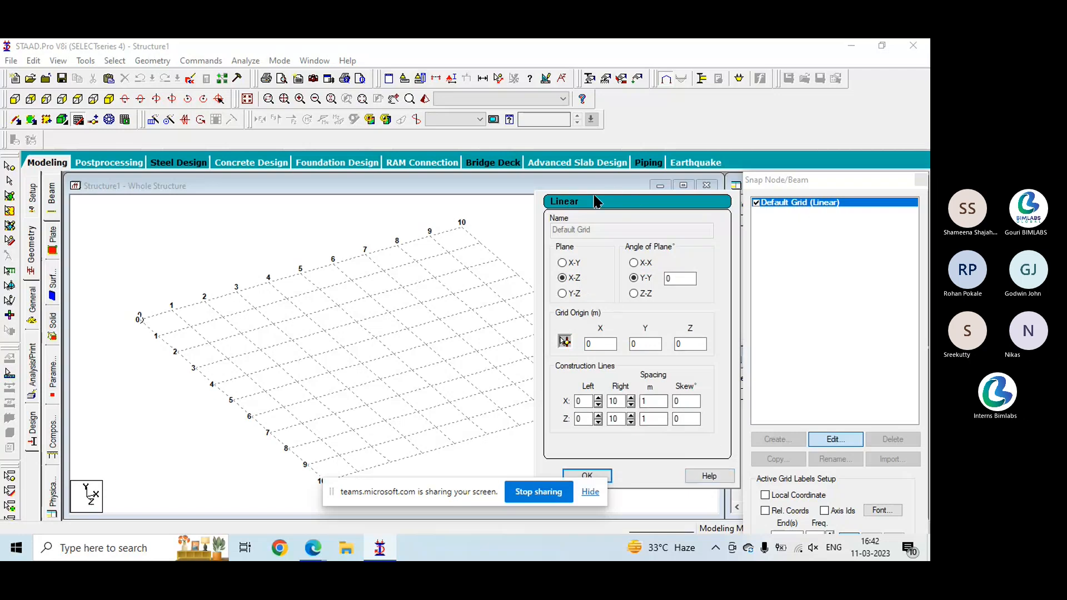
left_click_drag(471, 488, 474, 536)
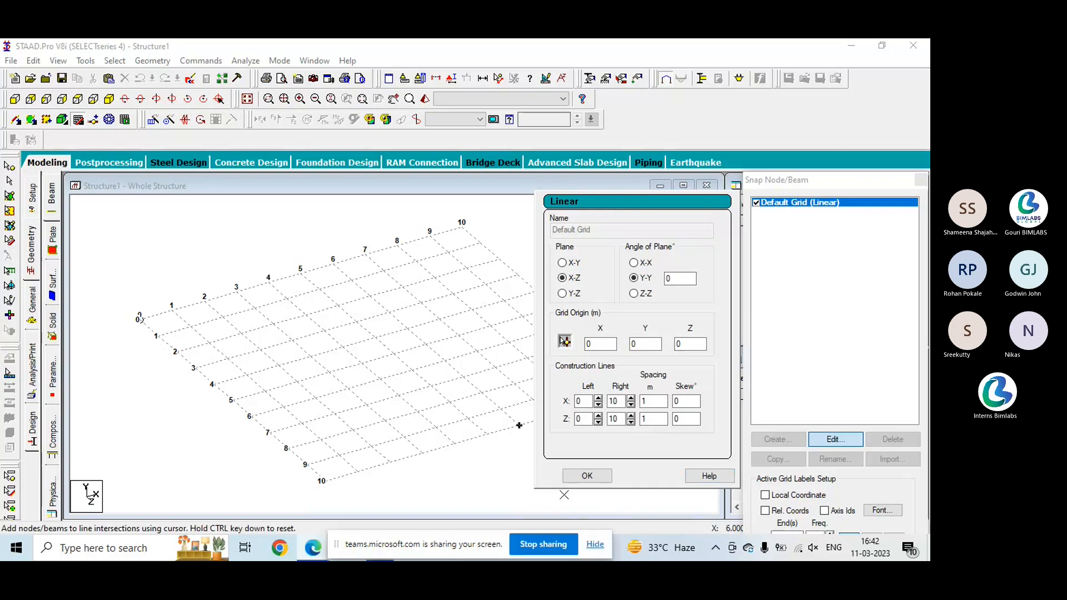
left_click(631, 399)
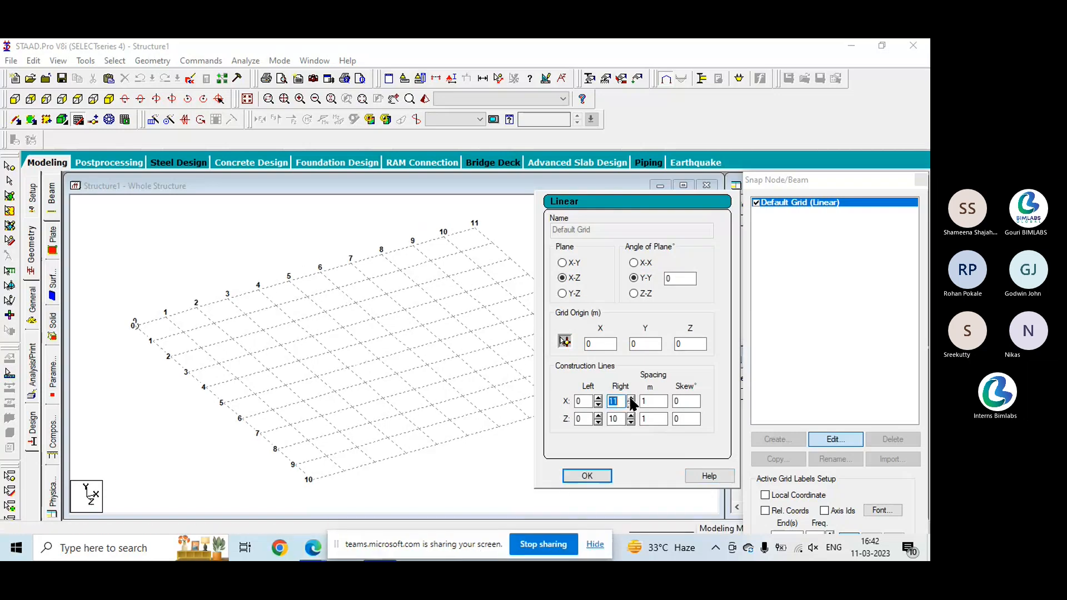
left_click(631, 398)
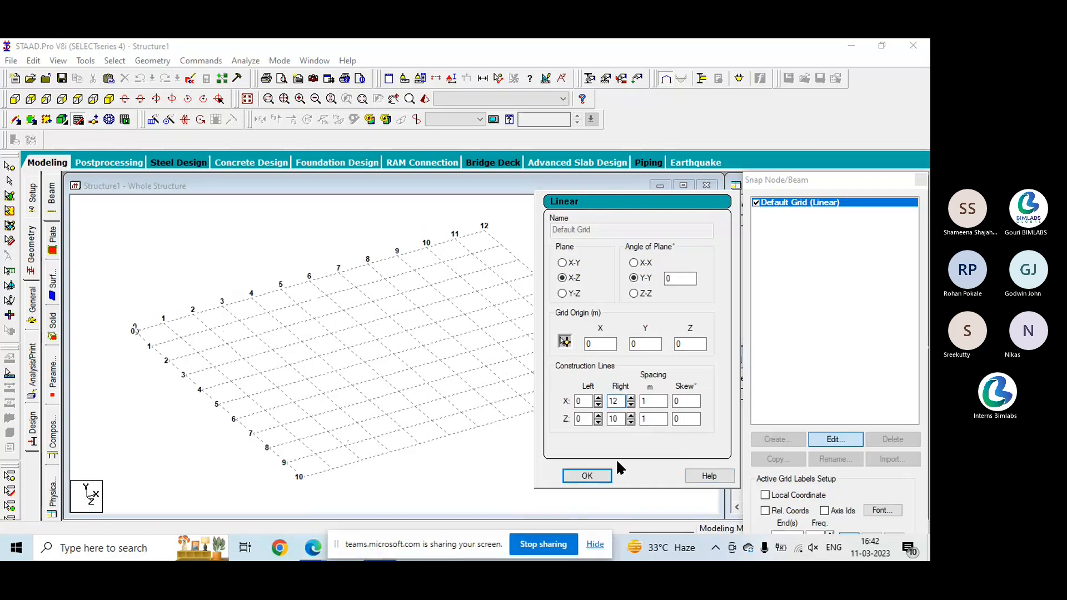
left_click(587, 476)
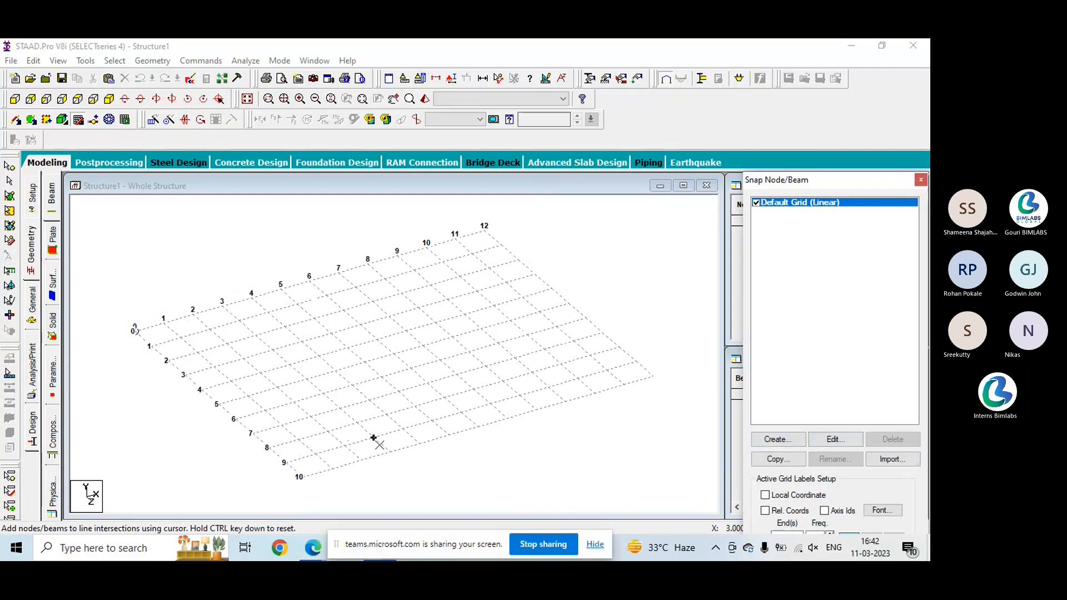
- Draw a beam along grid line Z 0 from the origin to X 8 and close the snap grid
left_click(134, 331)
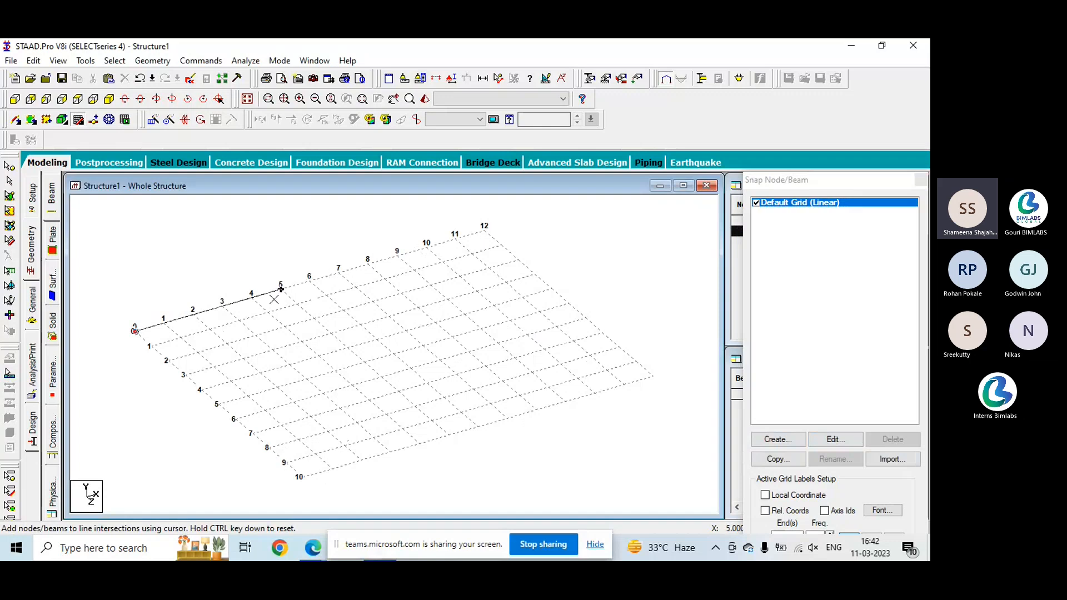
key("ctrl")
left_click(367, 265)
left_click(921, 180)
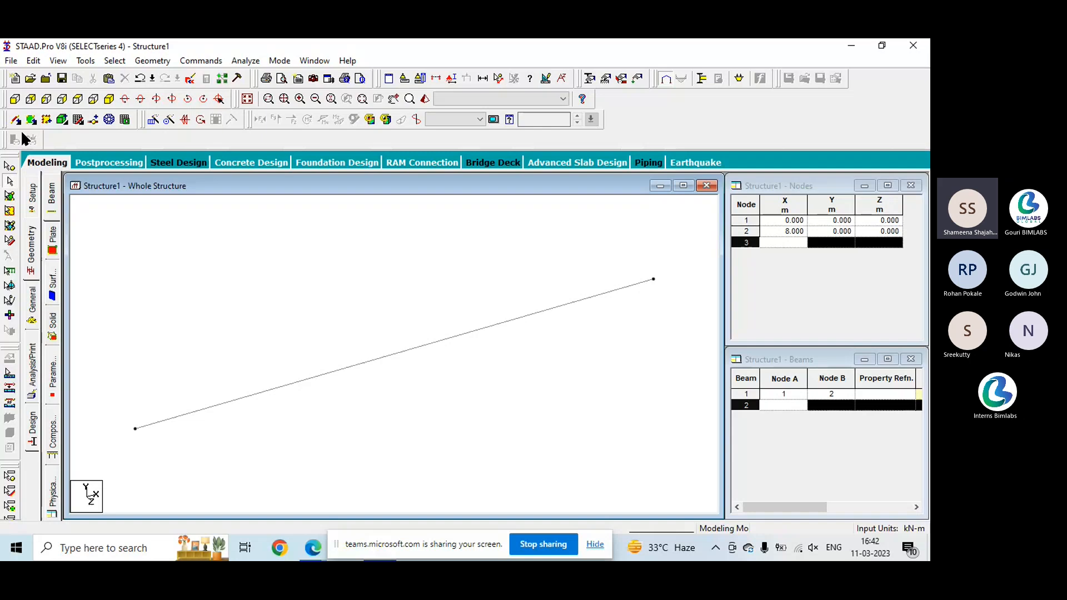
- Examine the beam by tilting the view and going through the front, back, side and plan views, returning to isometric
left_click(140, 99)
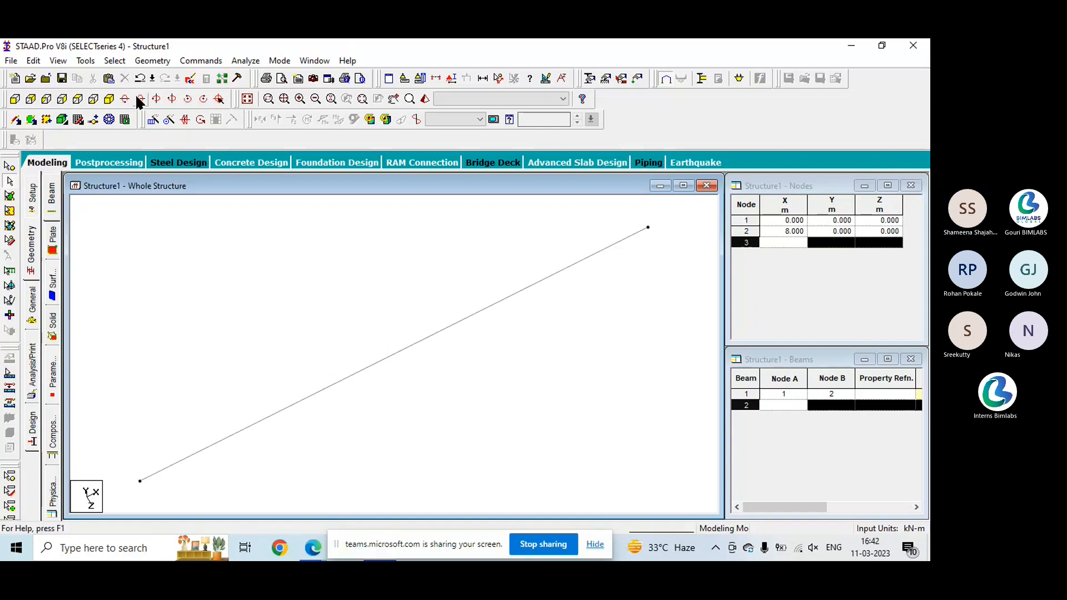
left_click(139, 99)
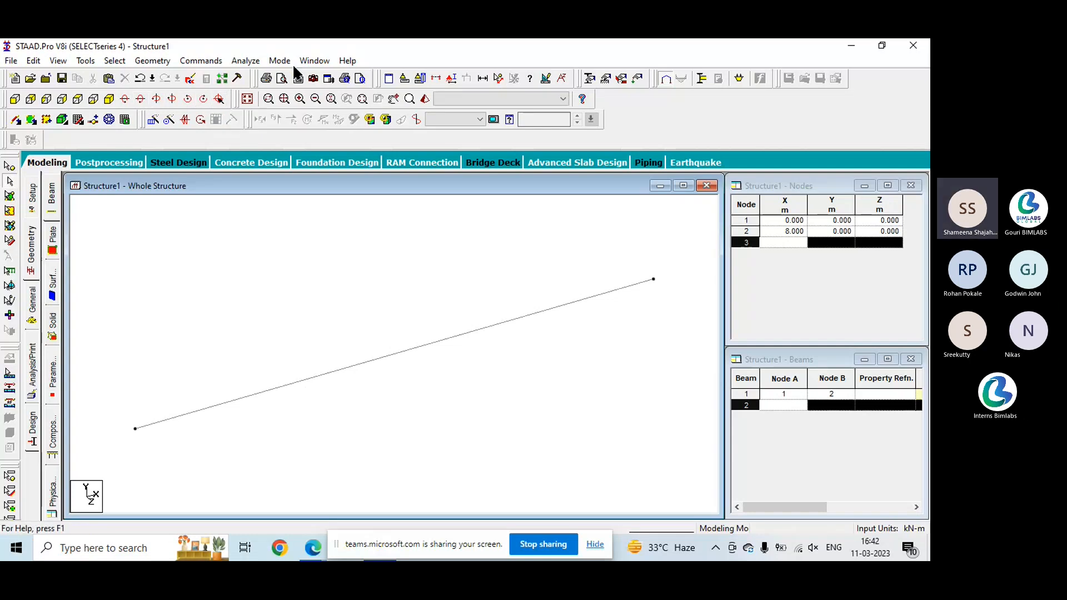
left_click(15, 101)
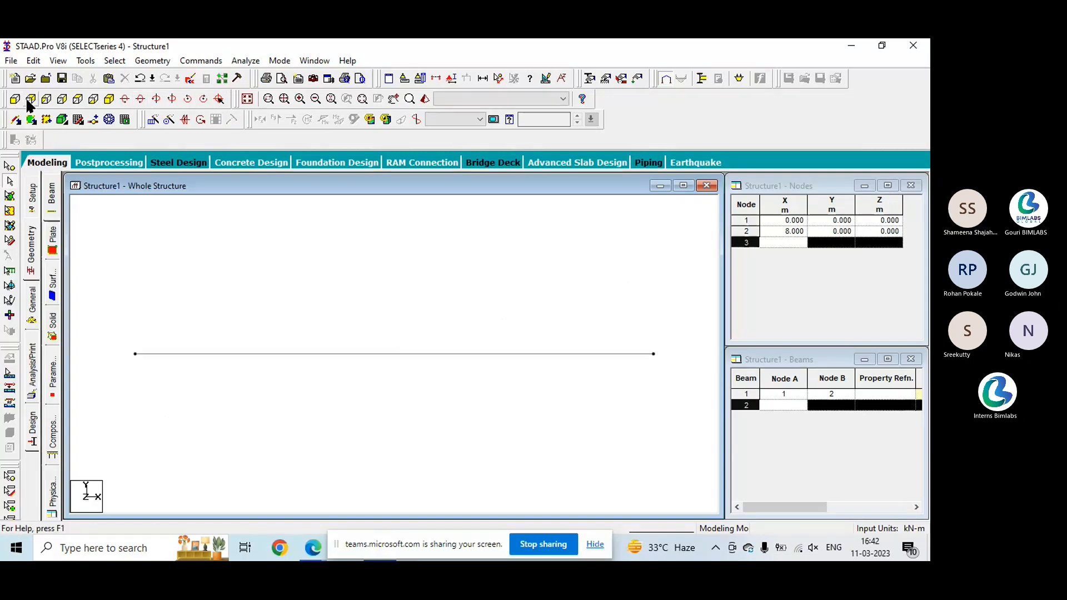
left_click(31, 102)
left_click(46, 100)
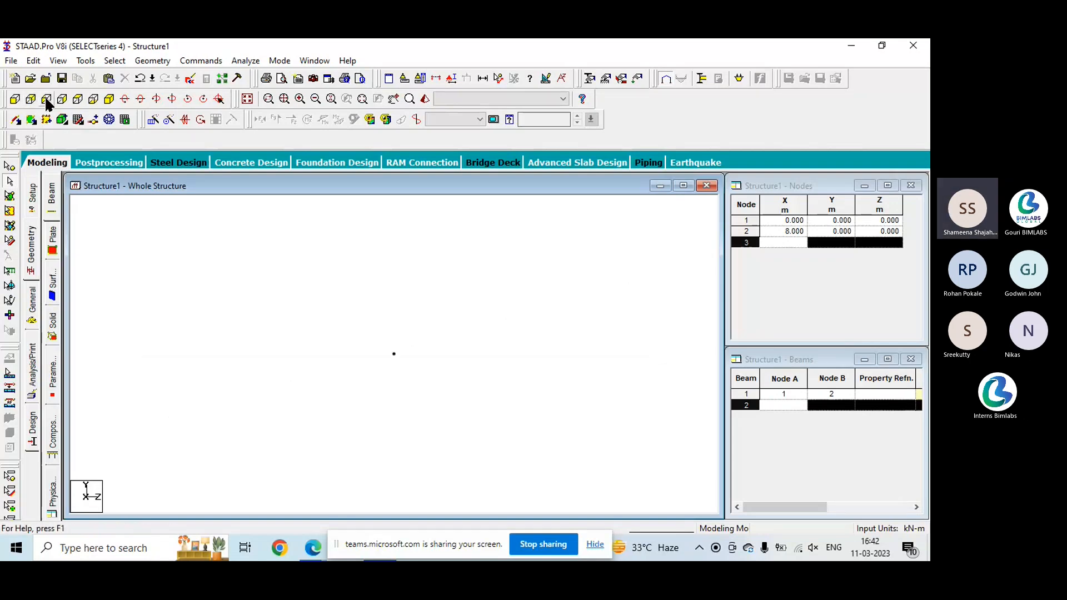
left_click(78, 99)
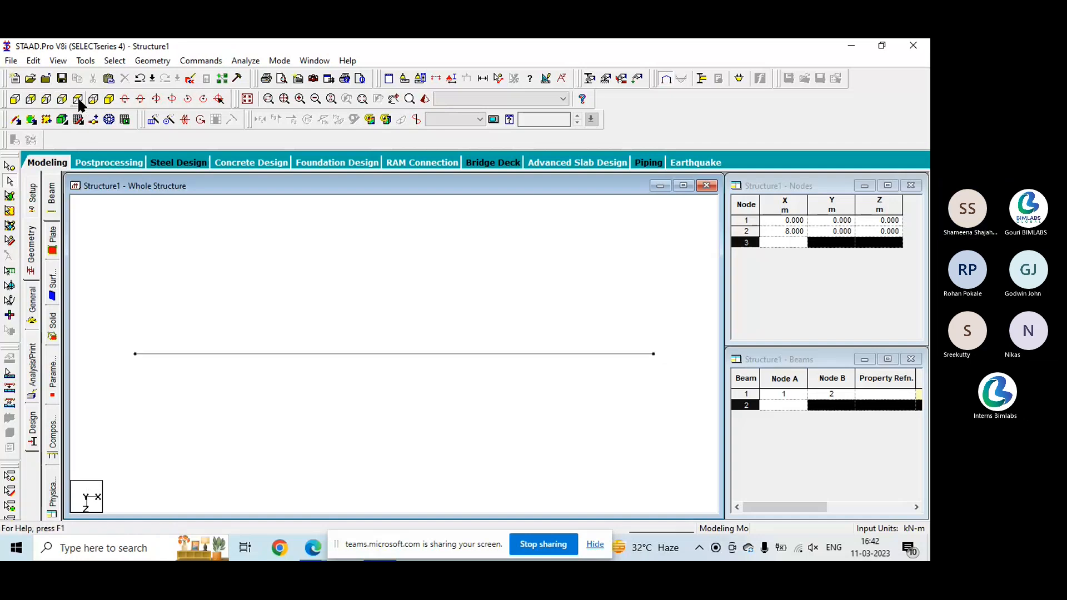
left_click(107, 98)
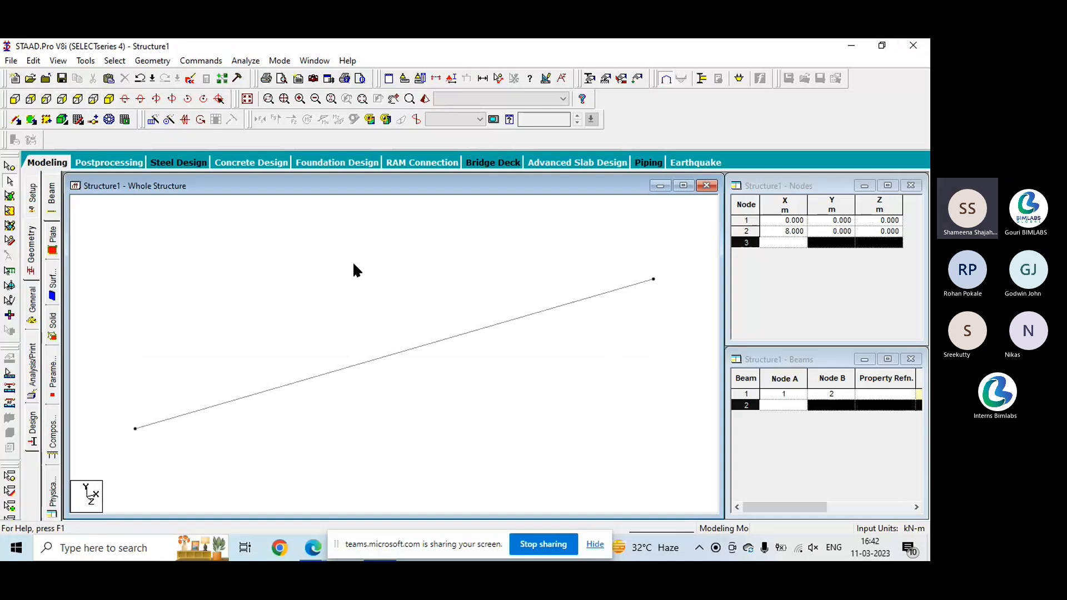
- Delete the beam together with its unattached end nodes
left_click_drag(85, 234, 700, 466)
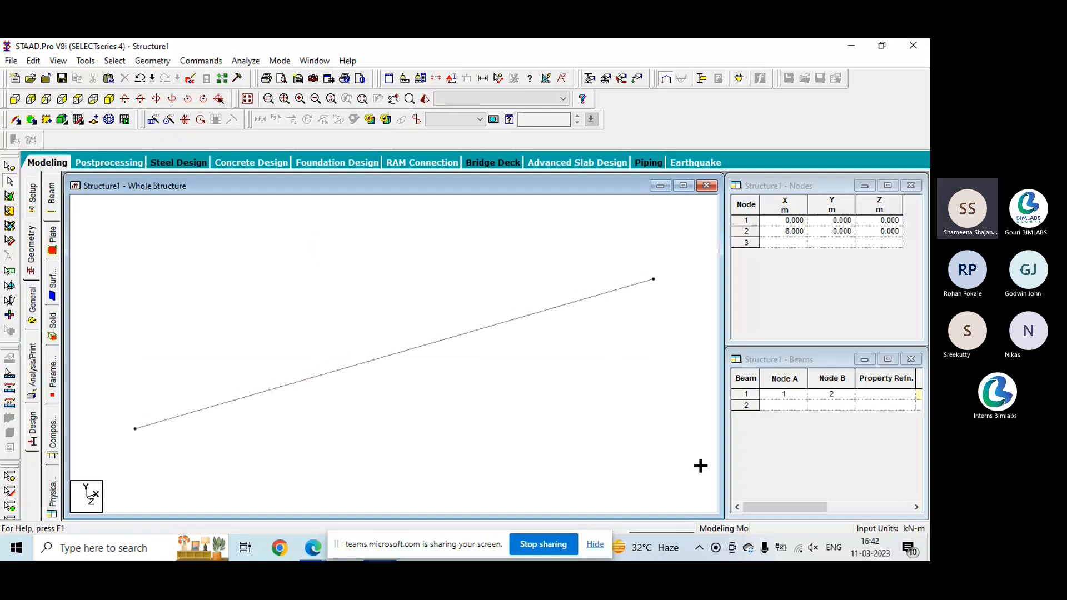
key("Delete")
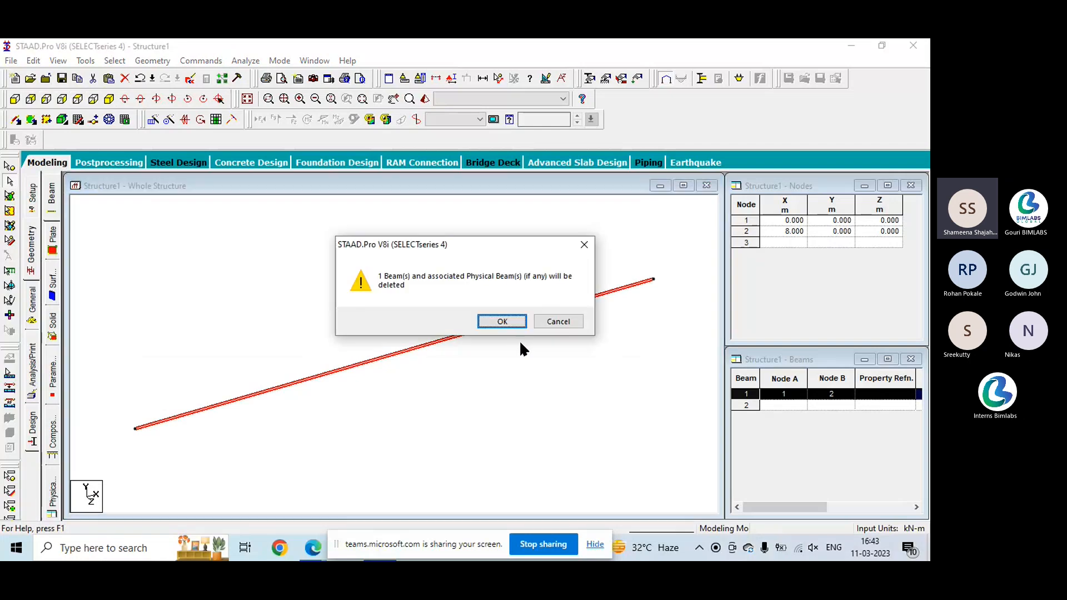
left_click(499, 320)
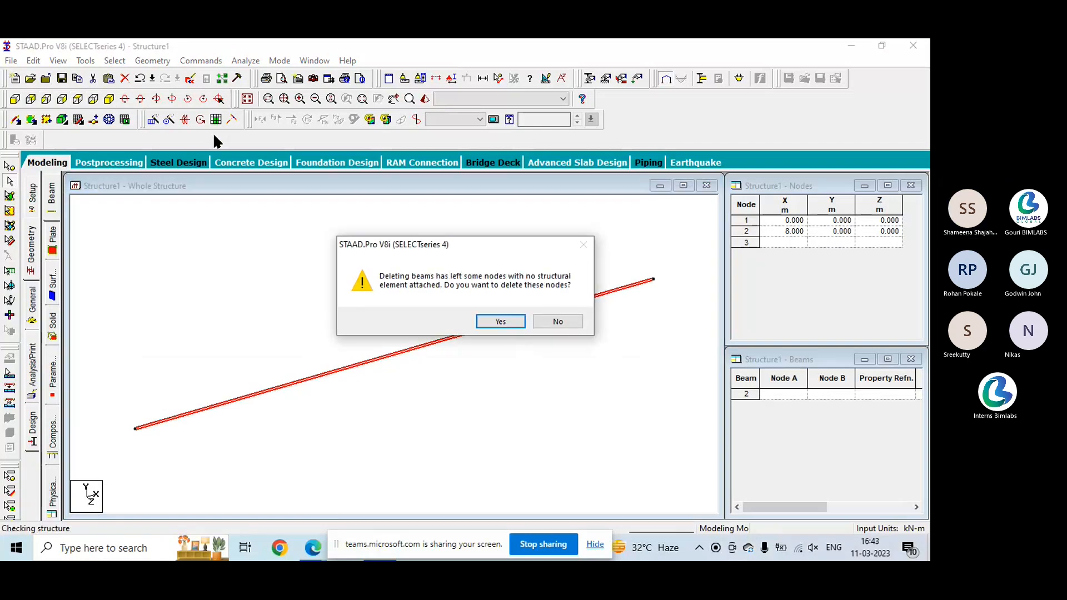
left_click(492, 327)
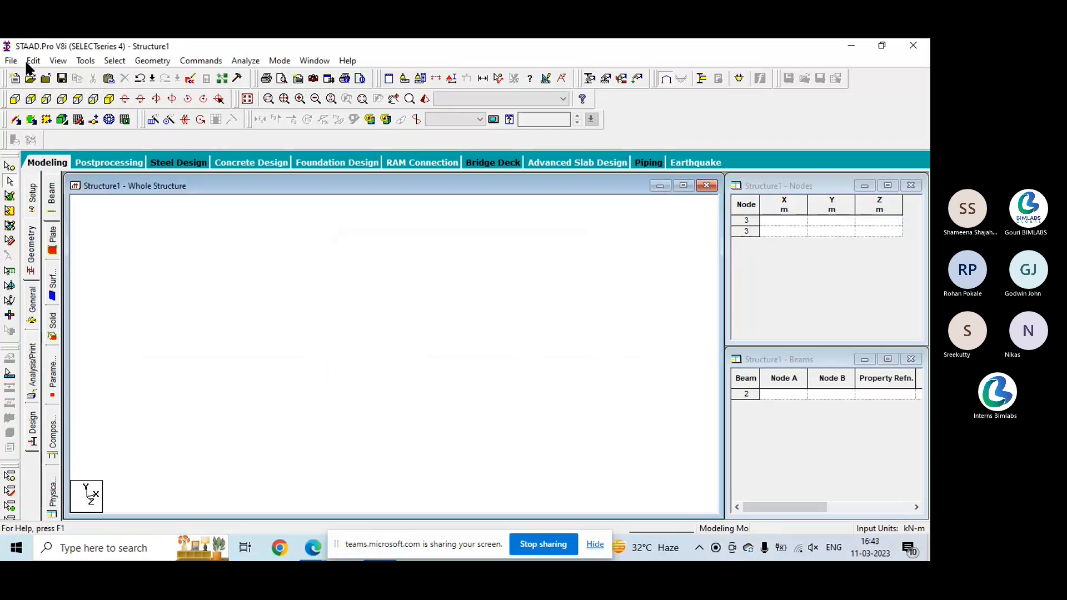
- Generate a Bay Frame model in the Structure Wizard, 12 m long, 15 m high and 12 m wide, with 4, 5 and 4 bays
left_click(145, 61)
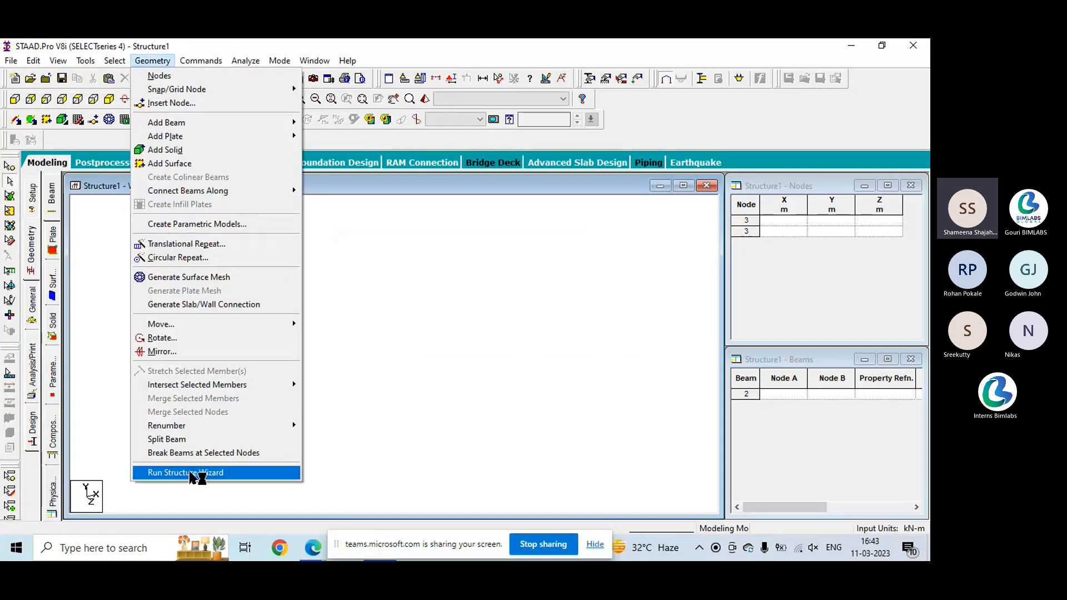
left_click(178, 471)
scroll(156, 222, "up", 1)
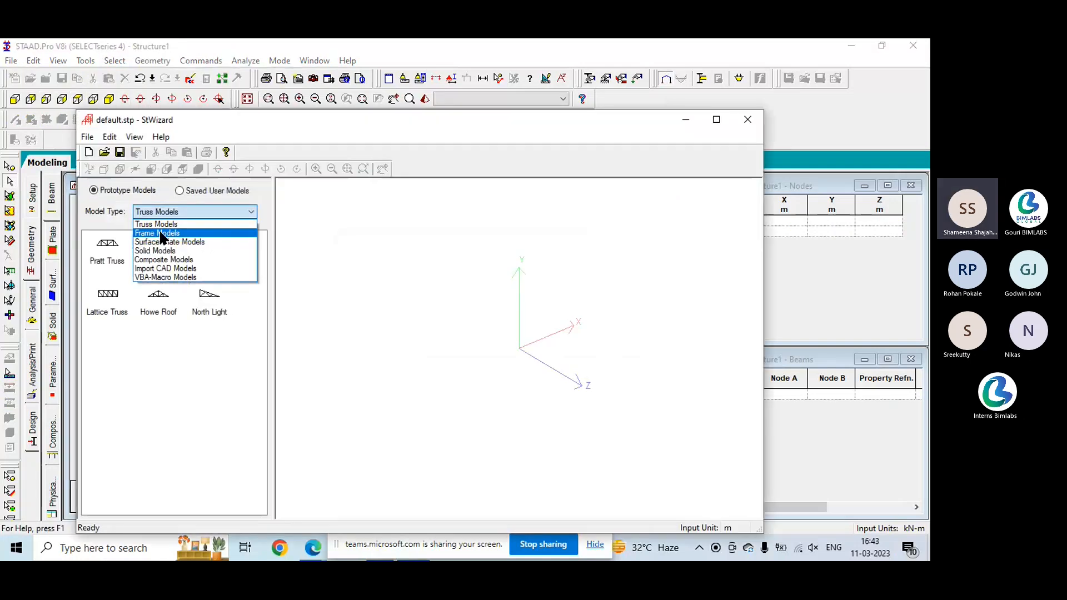
left_click(158, 229)
left_click_drag(108, 247, 448, 332)
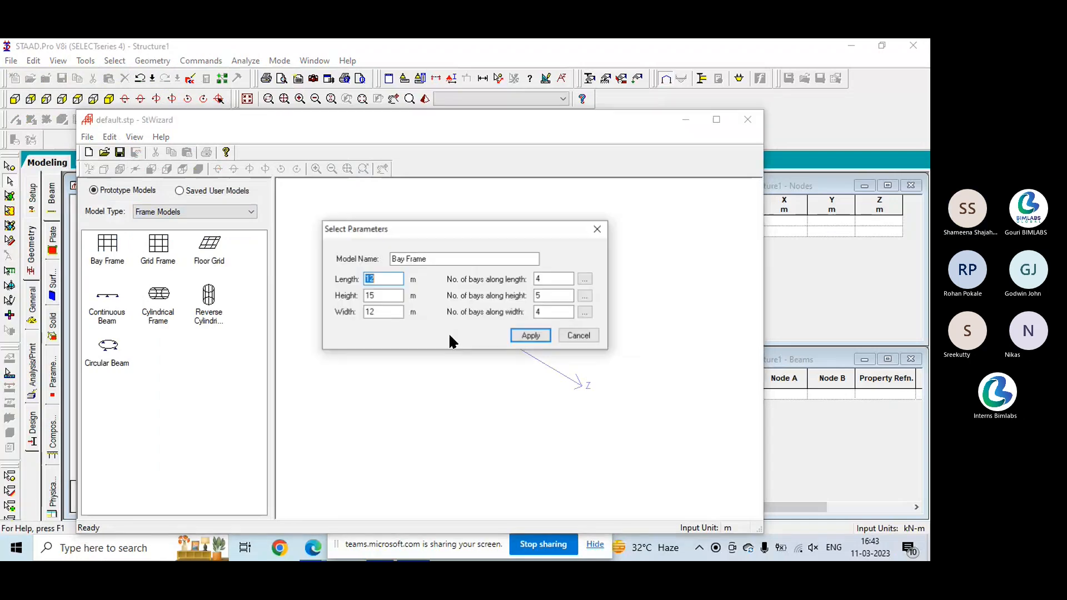
left_click(521, 335)
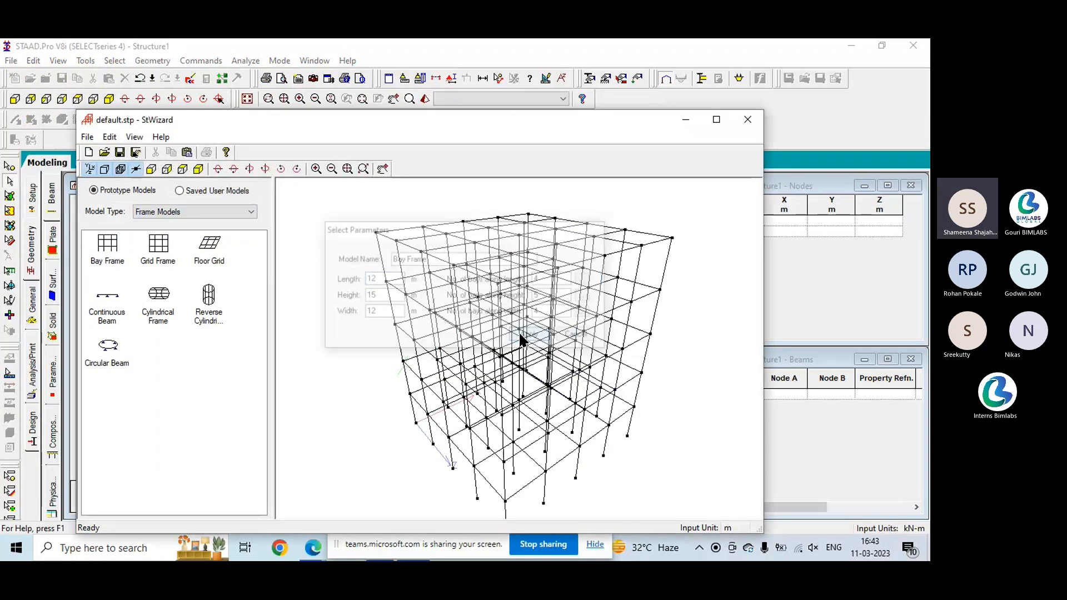
- Close the Structure Wizard and merge the bay frame prototype into the structure
left_click(746, 119)
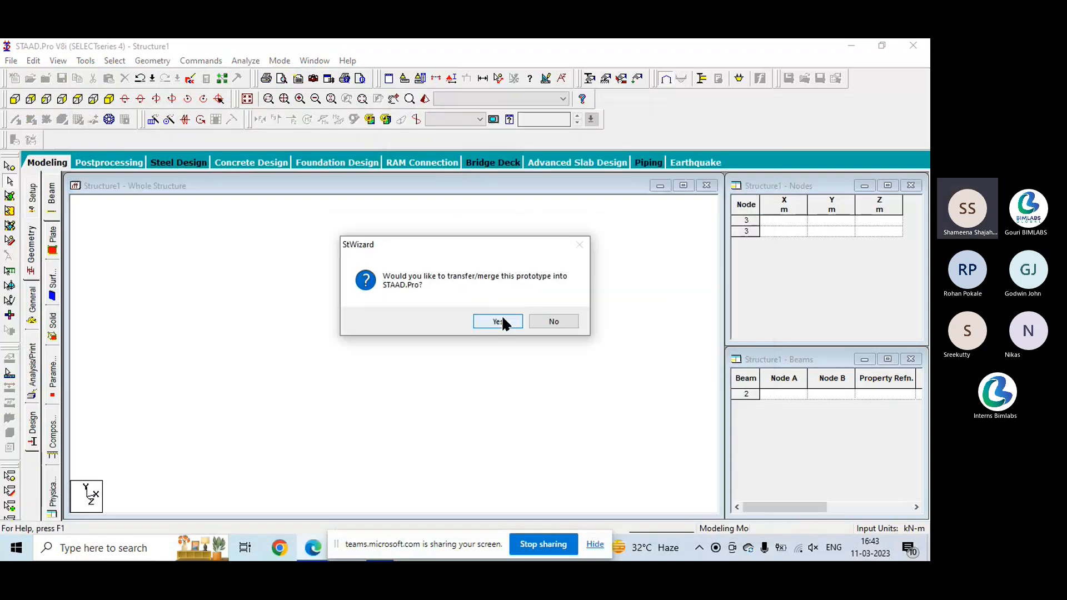
left_click(498, 321)
left_click(537, 230)
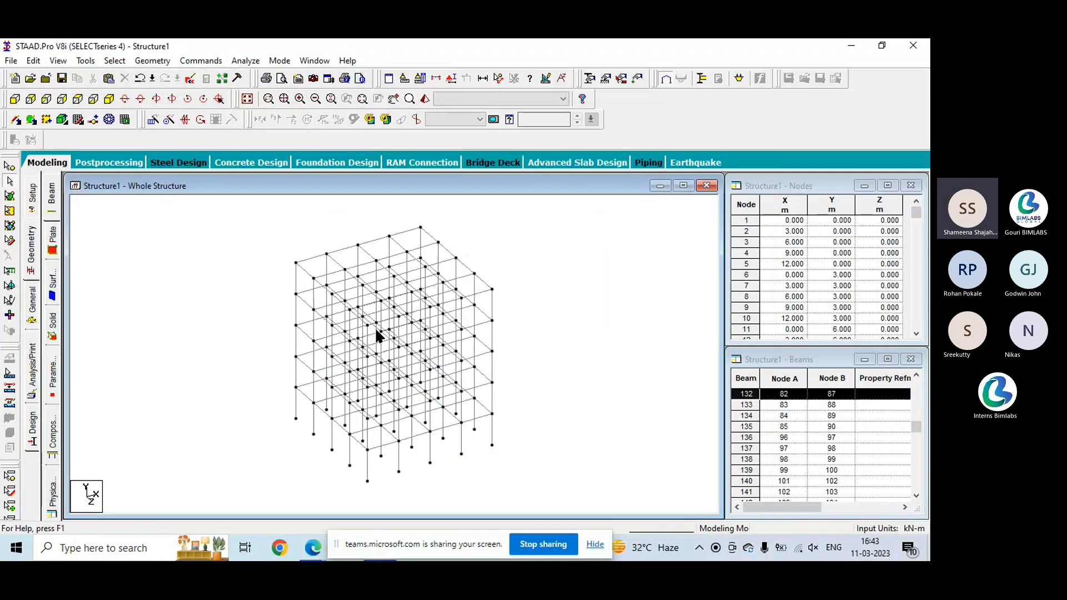
- Examine the bay frame from the front, back, side, top and bottom, returning to the isometric view
left_click(15, 100)
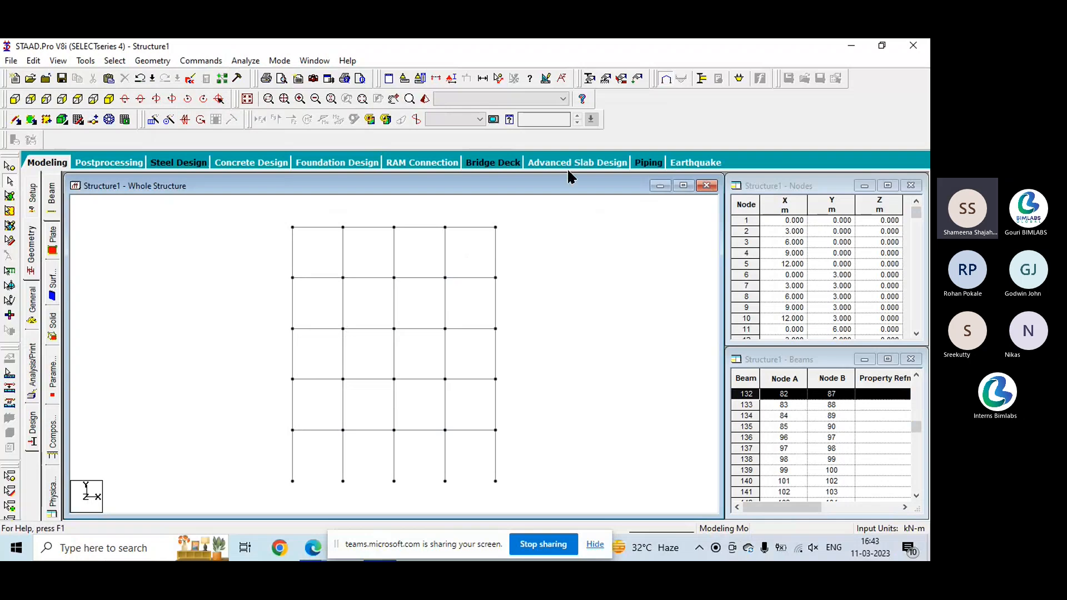
left_click(30, 100)
left_click(46, 100)
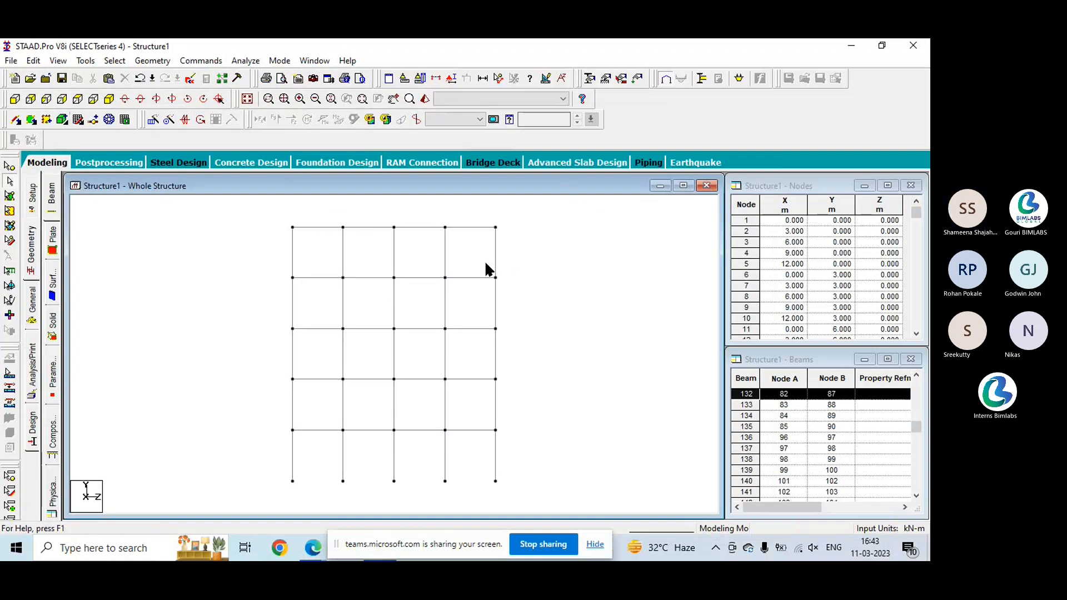
left_click(79, 98)
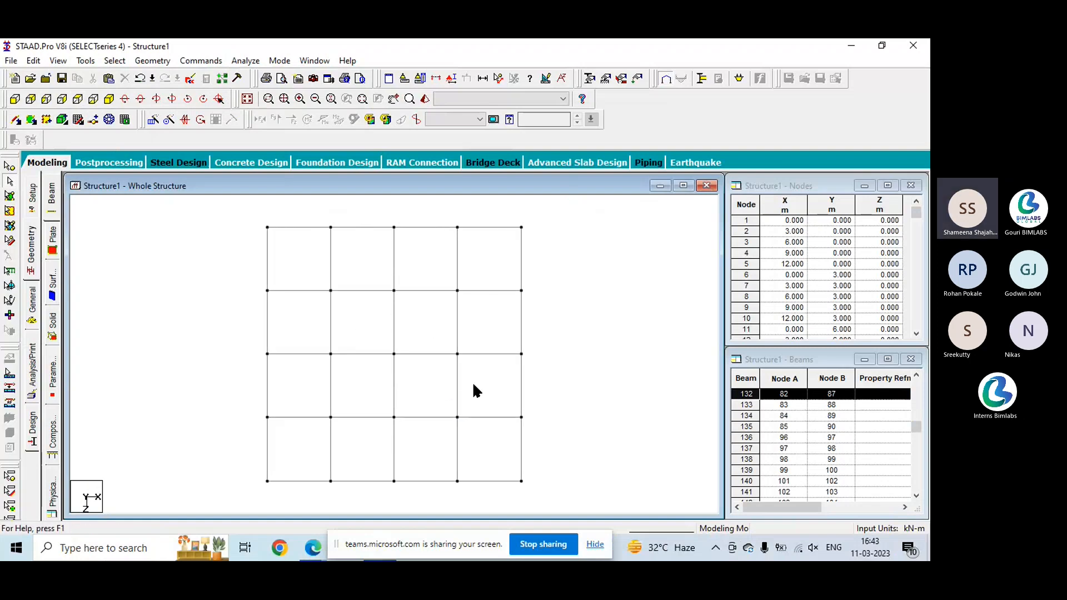
left_click(96, 100)
left_click(108, 100)
- Delete all beams of the bay frame together with their unattached nodes
left_click_drag(559, 464, 566, 489)
key("Delete")
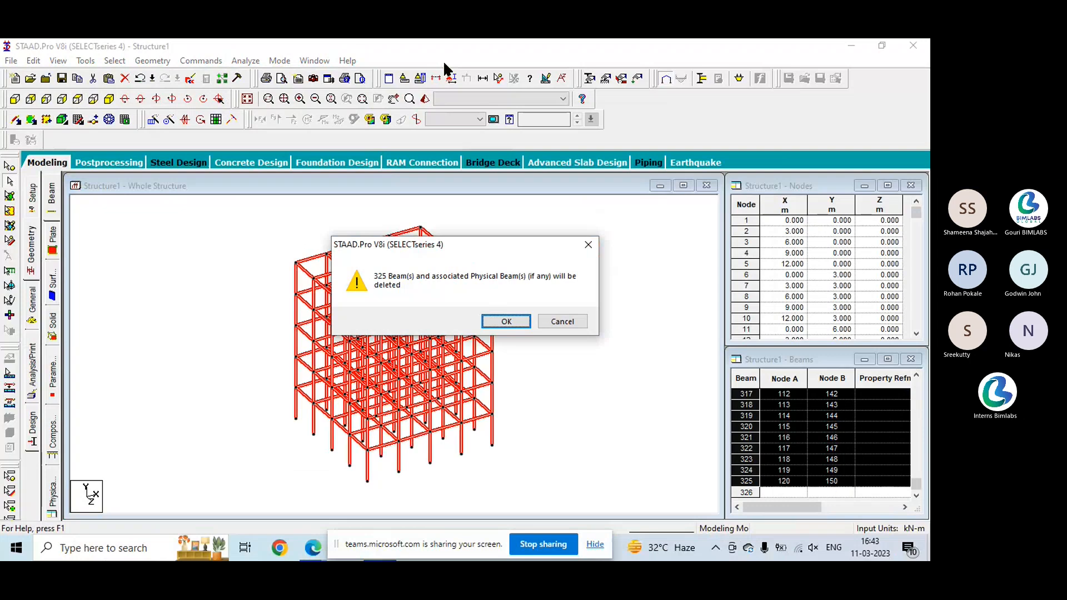
left_click(506, 321)
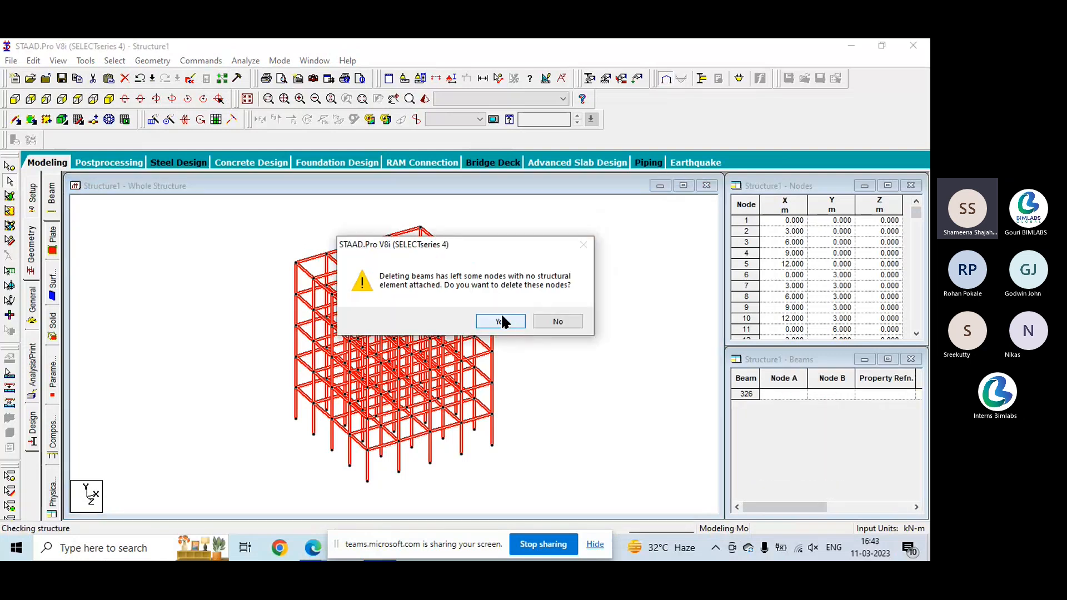
left_click(503, 321)
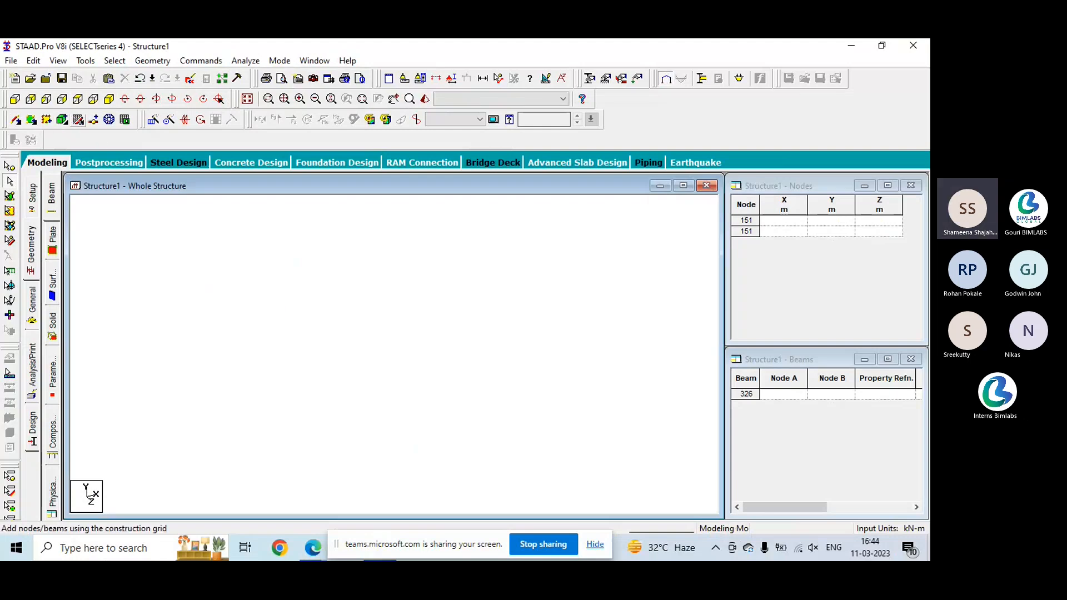
- Draw a beam along grid line Z 0 from the origin to X 8, close the snap grid and show the front view
left_click(63, 118)
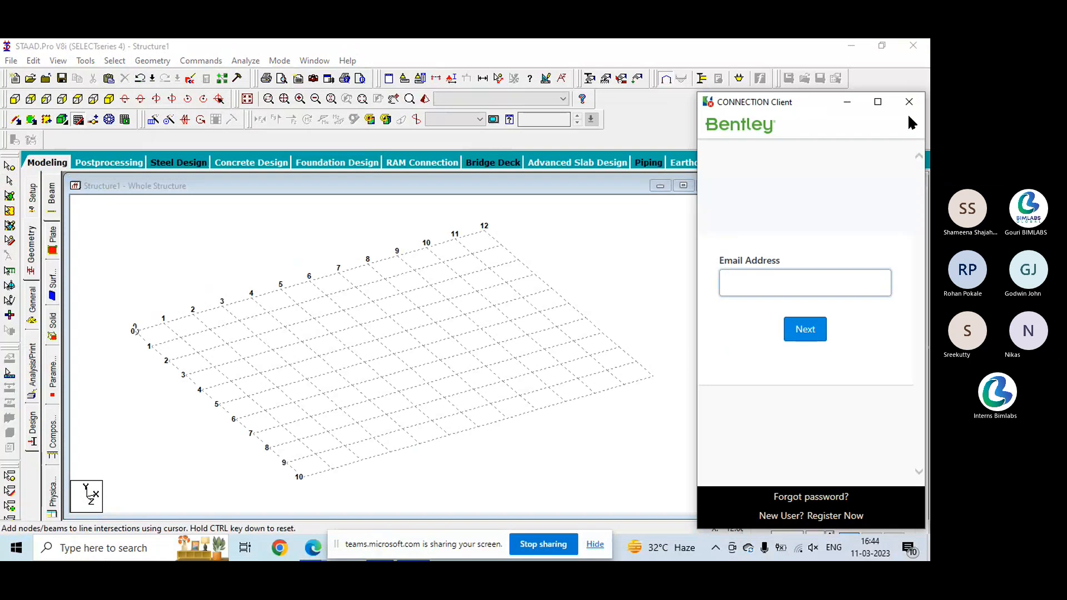
left_click(909, 102)
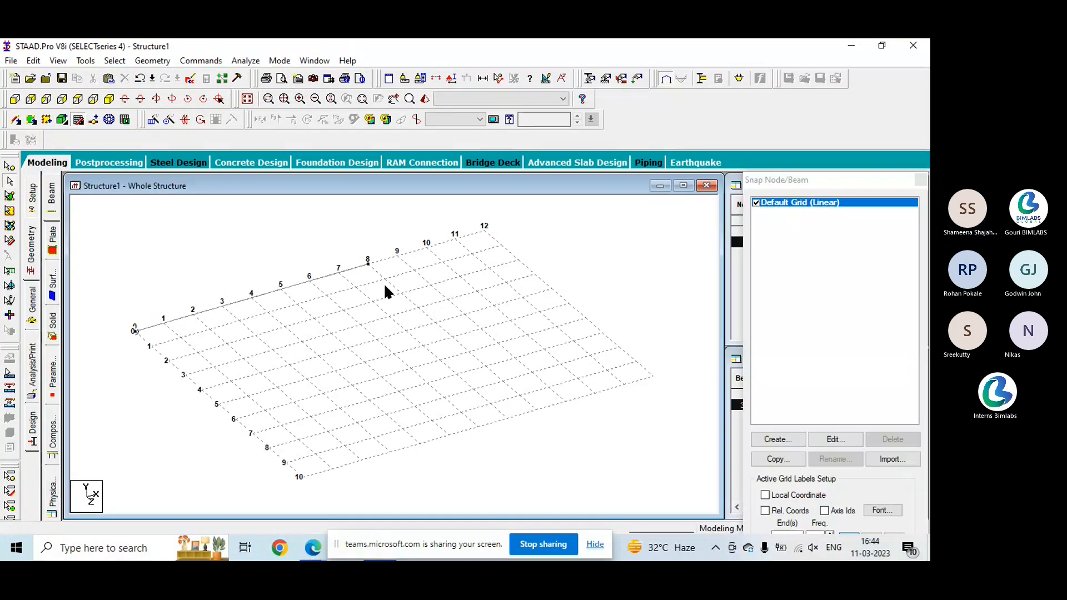
left_click(920, 180)
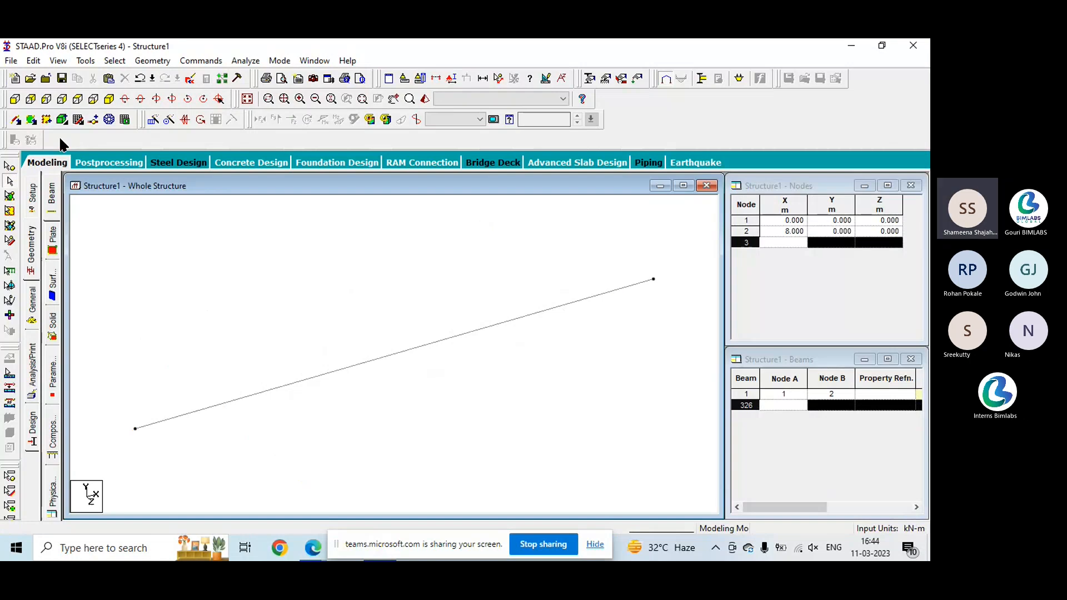
left_click(14, 100)
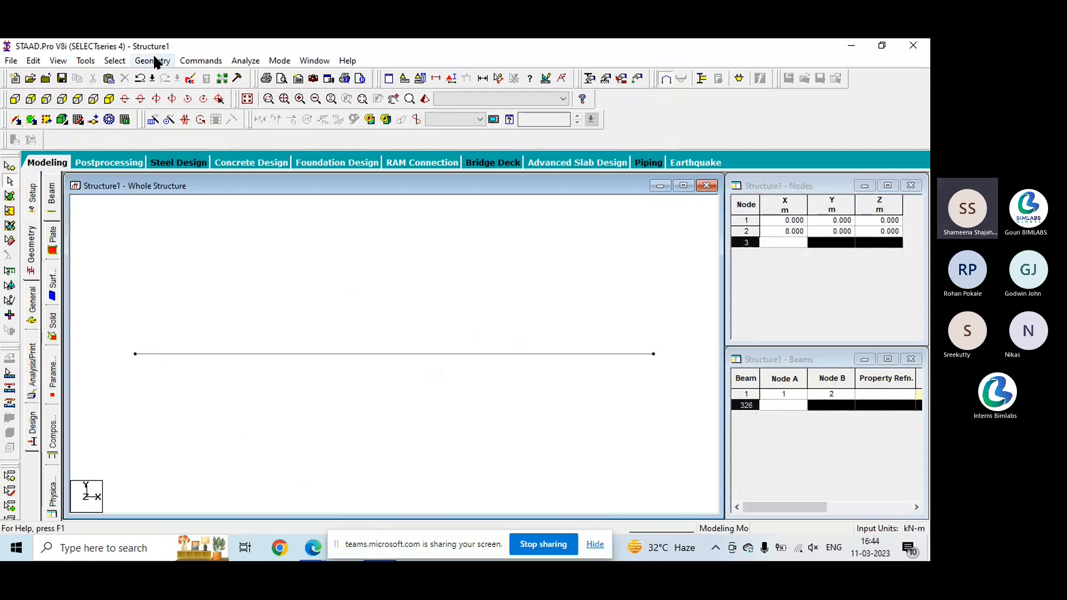
- Open the whole-structure member properties through the user-defined table option and the General property page, and preview the section definition dialog
left_click(192, 62)
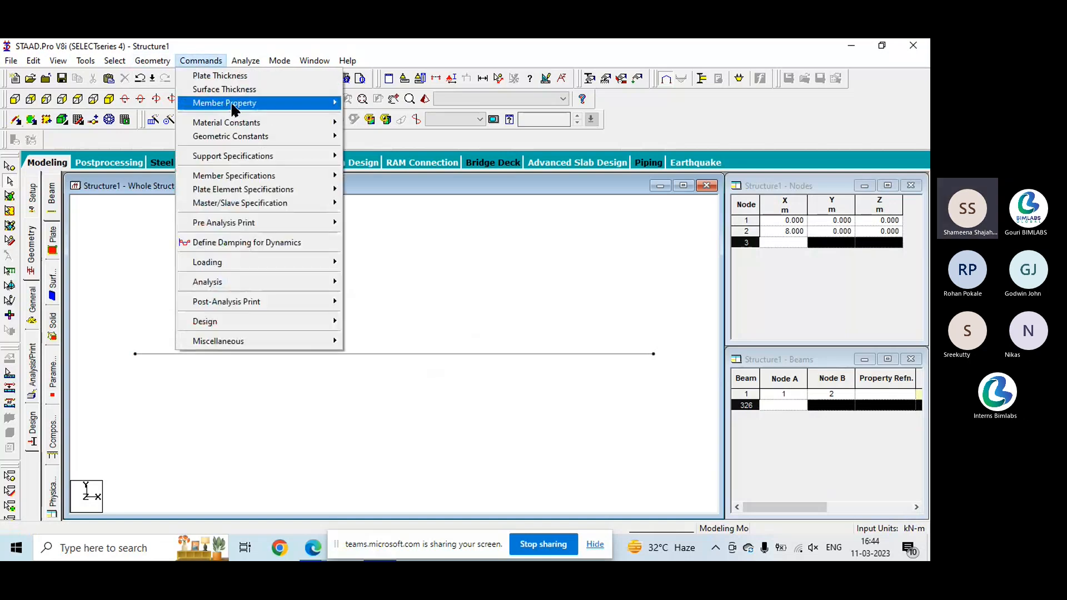
mouse_move(245, 102)
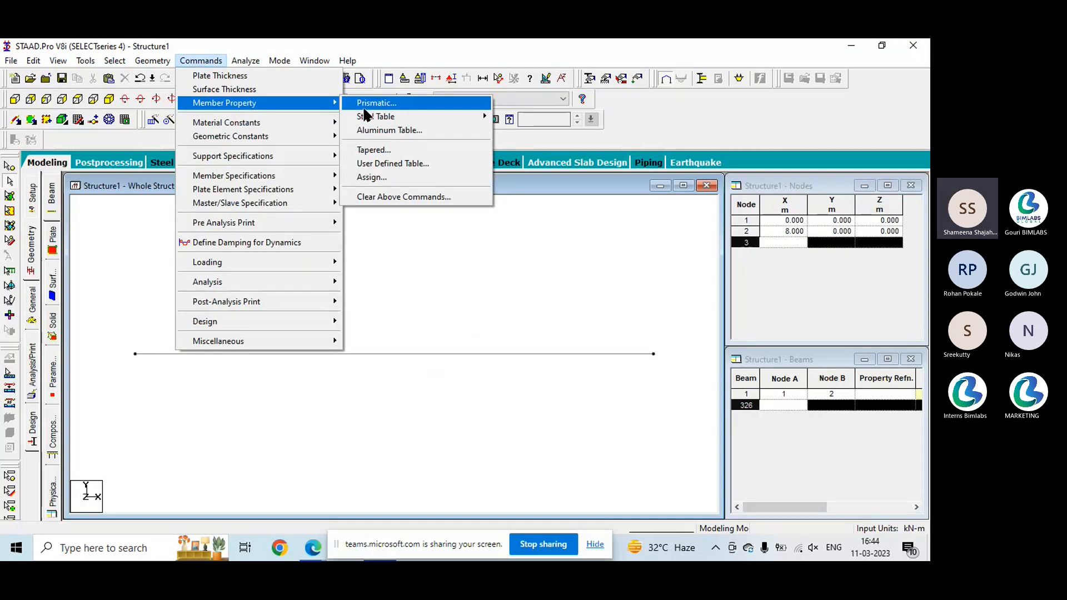
left_click(392, 164)
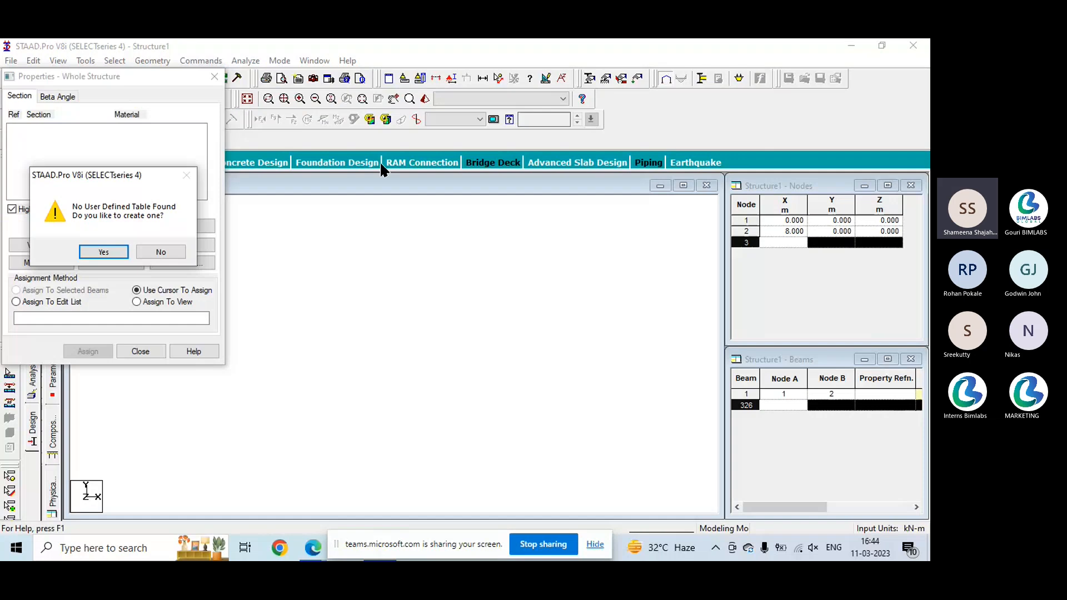
left_click(117, 253)
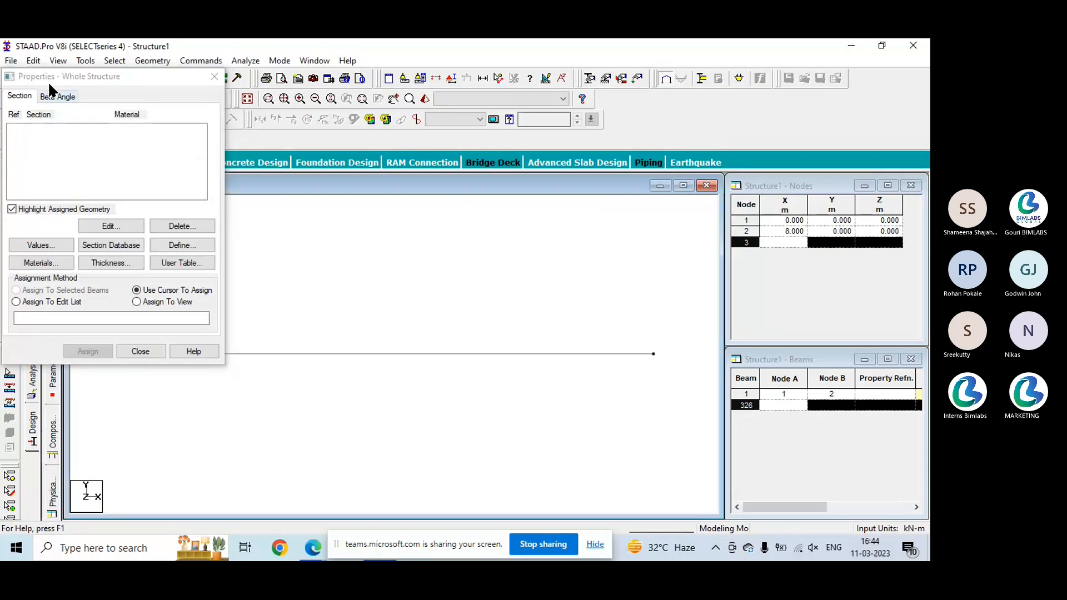
left_click_drag(48, 81, 715, 190)
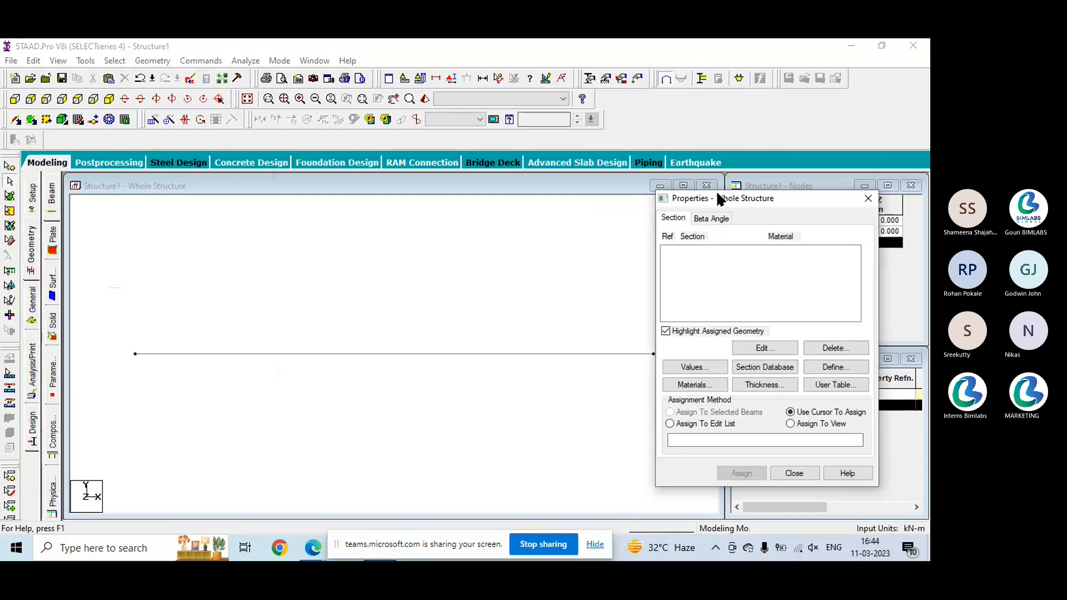
left_click(33, 303)
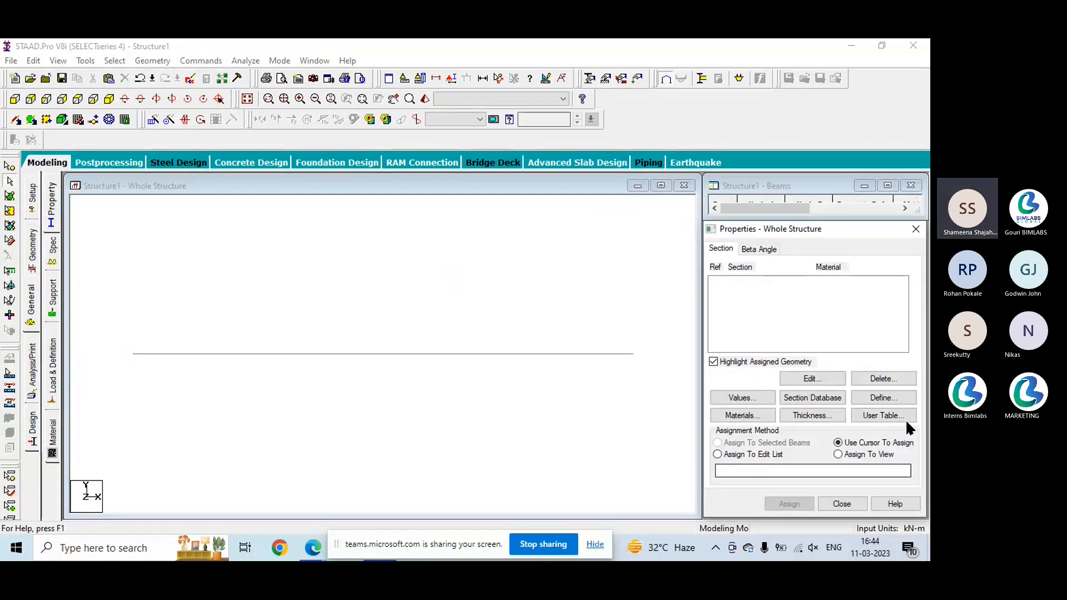
left_click(885, 397)
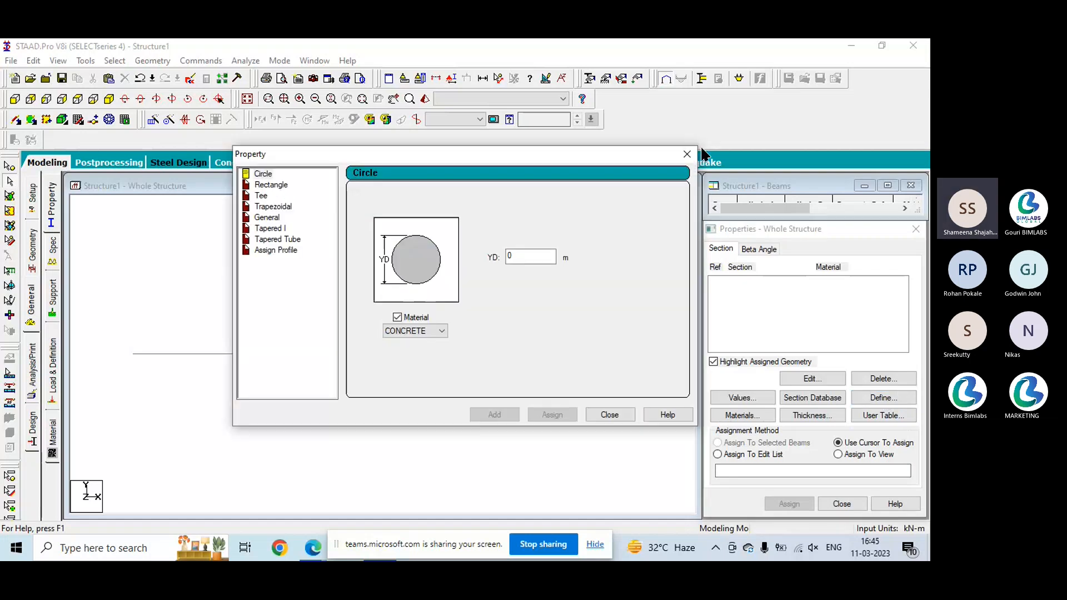
left_click(687, 154)
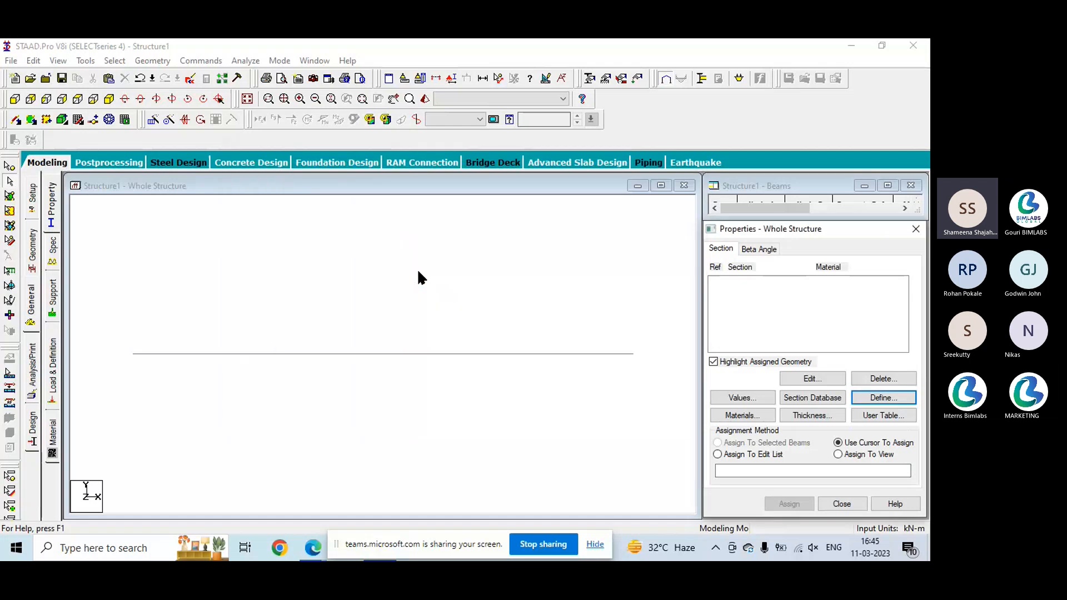
- View the beam in the 3D rendered view and close the rendering
right_click(350, 273)
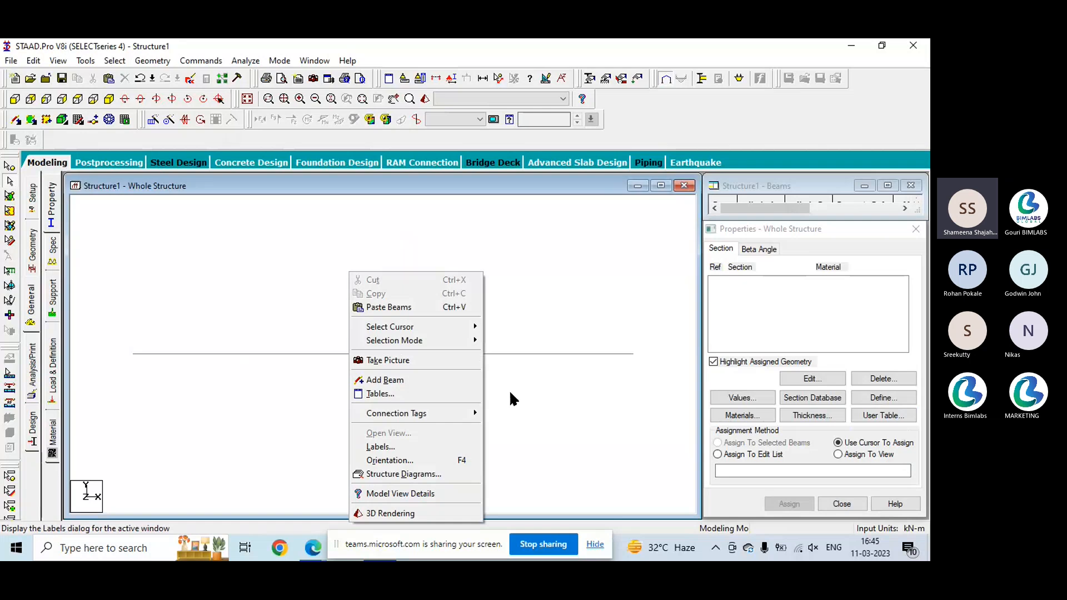
left_click(404, 511)
left_click_drag(461, 258, 330, 178)
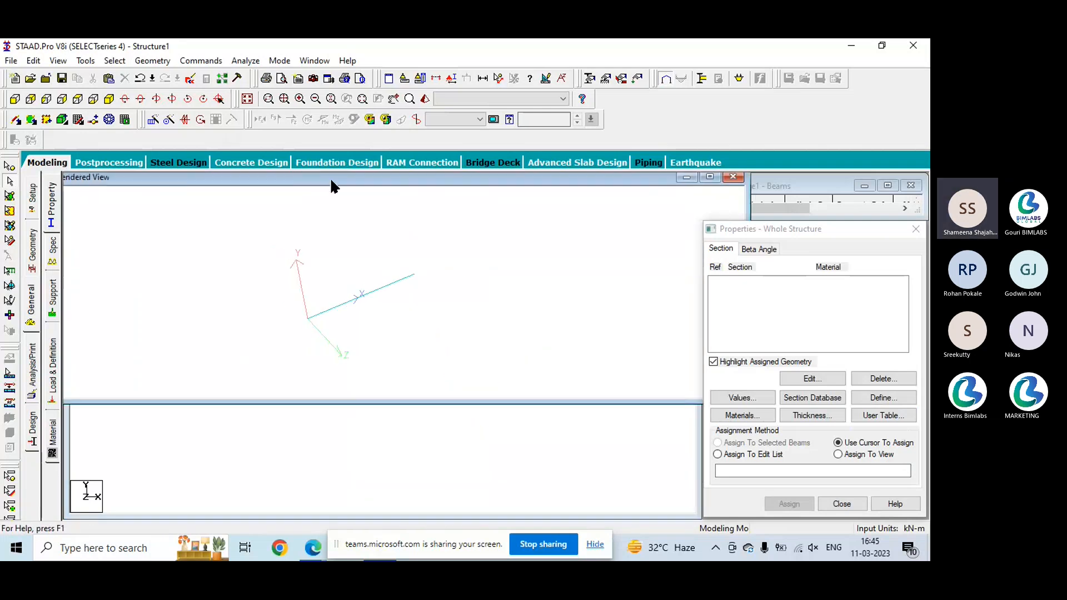
left_click(731, 177)
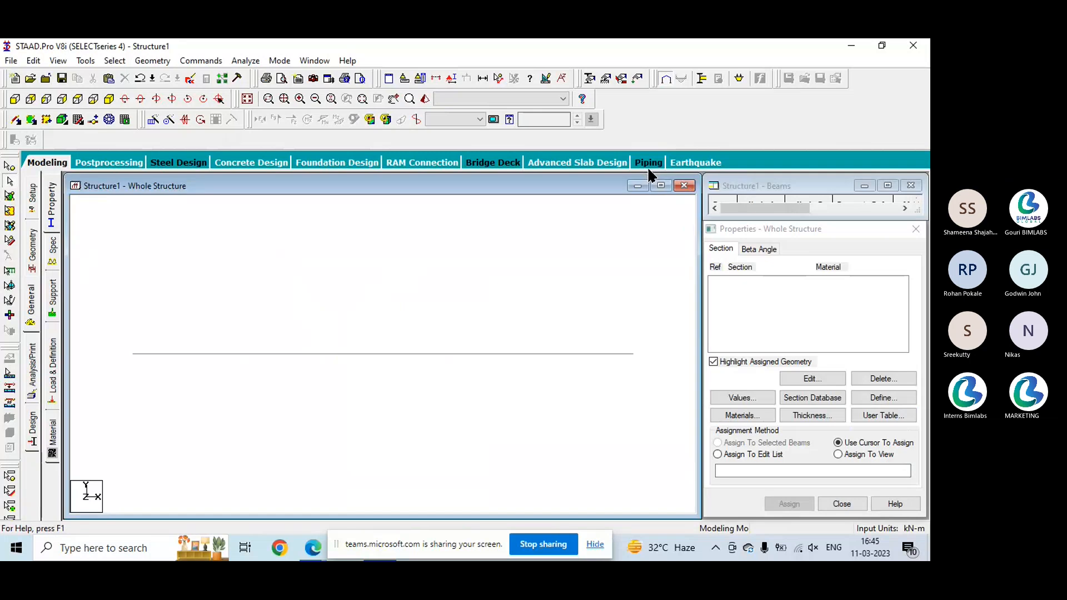
left_click(424, 99)
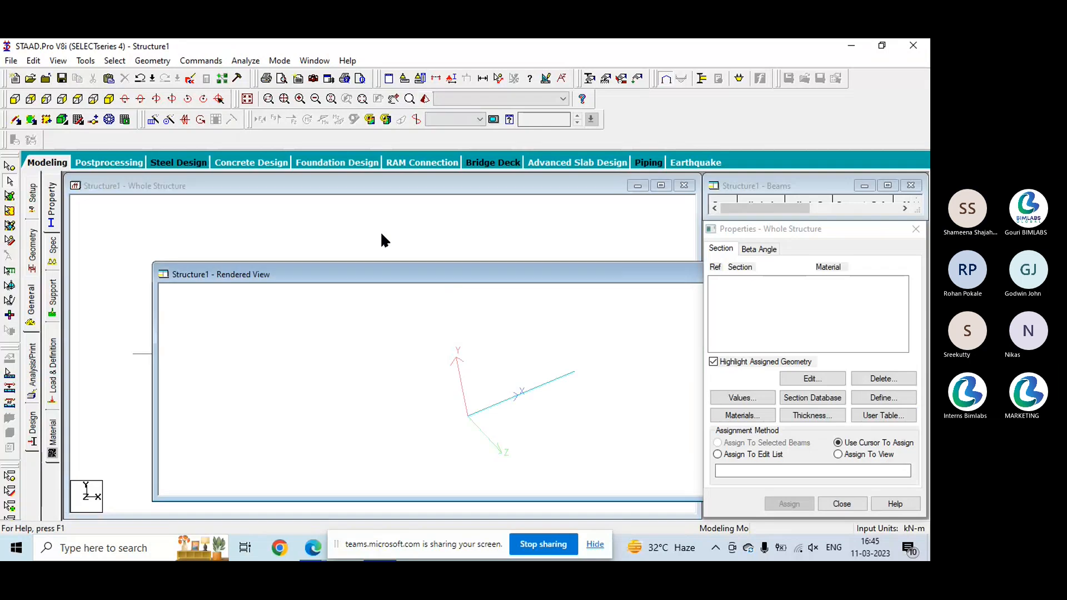
left_click(745, 179)
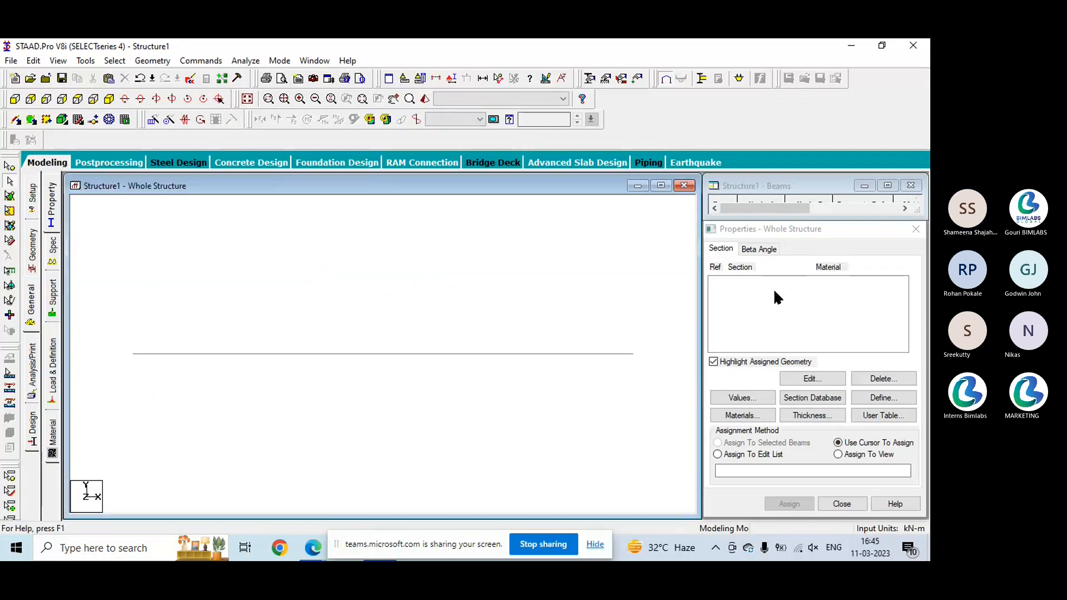
- Define a rectangular concrete section with YD 0.3 m and ZD 0.25 m and add it to the properties
left_click(883, 398)
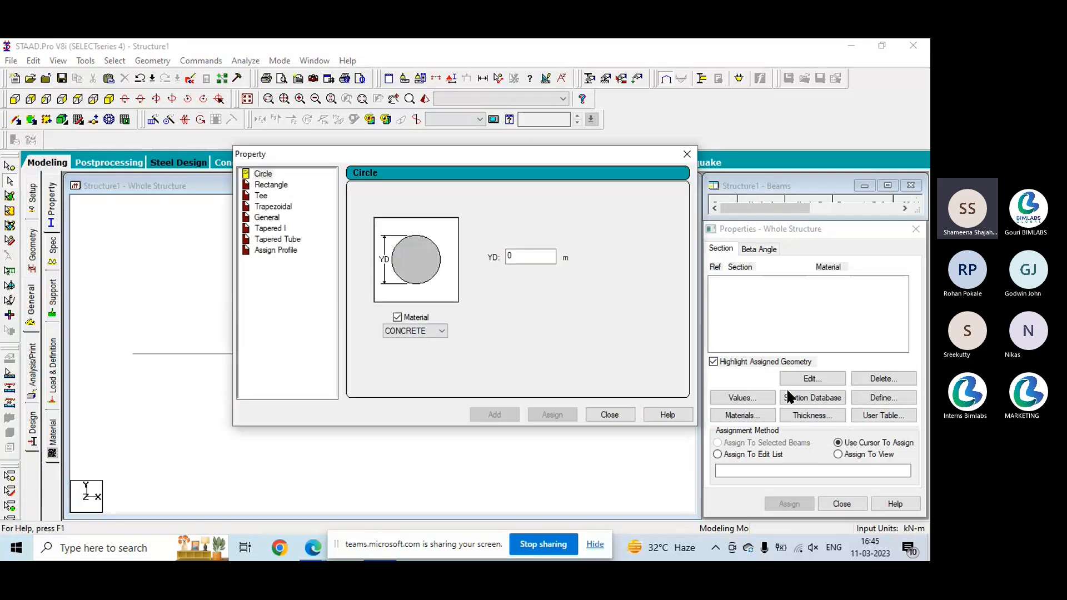
left_click(258, 186)
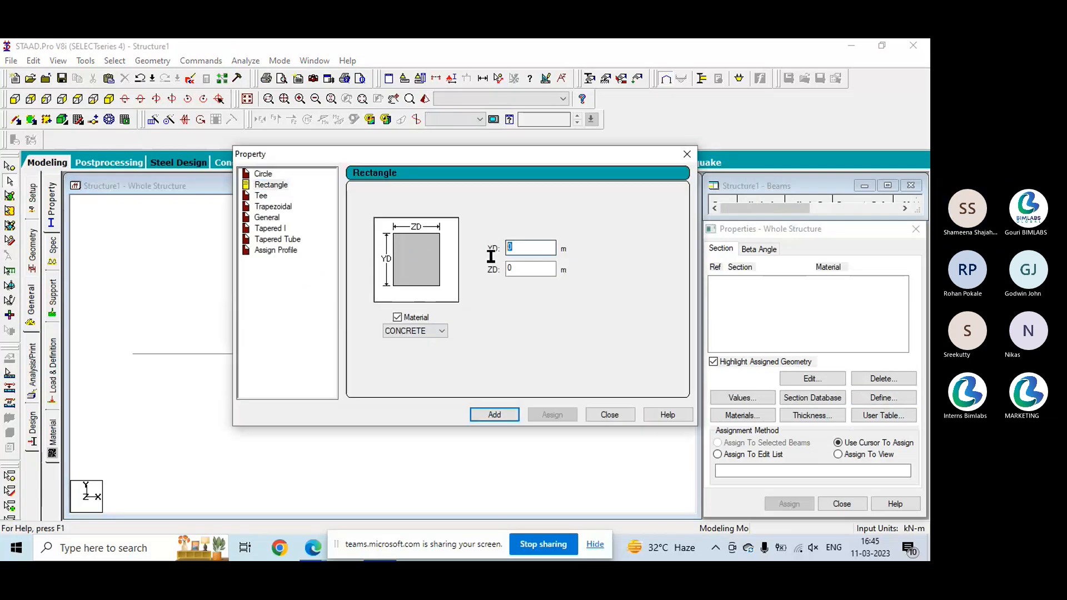
type("0.3")
left_click(522, 267)
type(".")
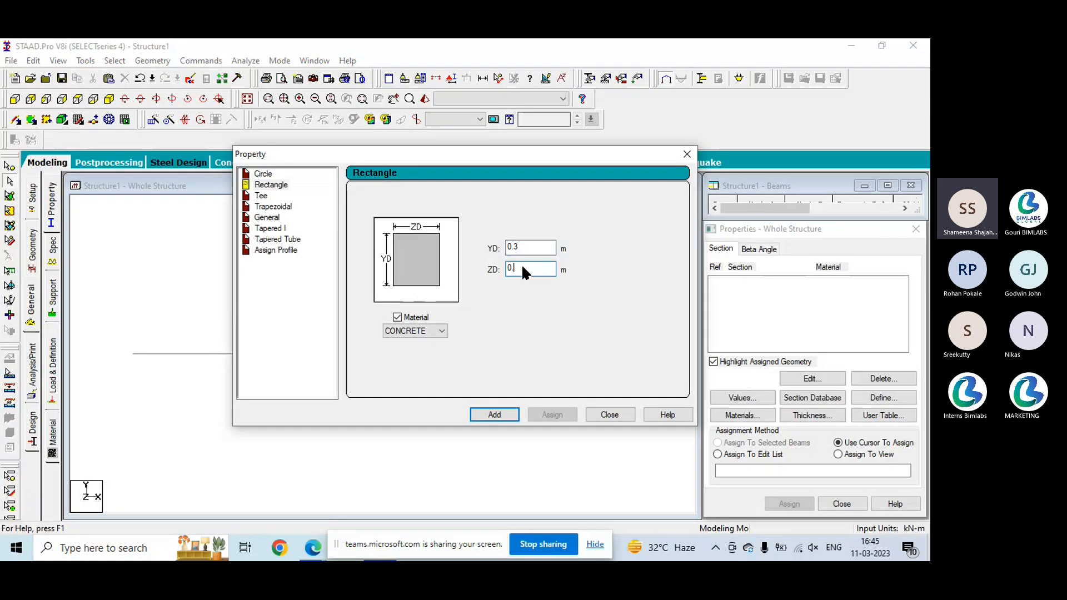
type("25")
left_click(426, 331)
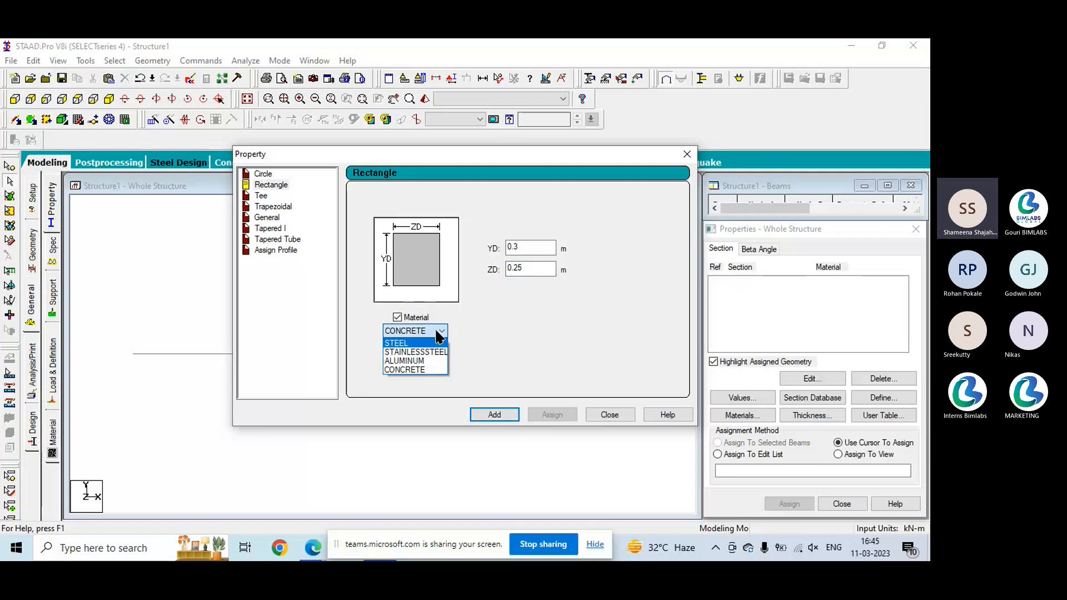
left_click(494, 415)
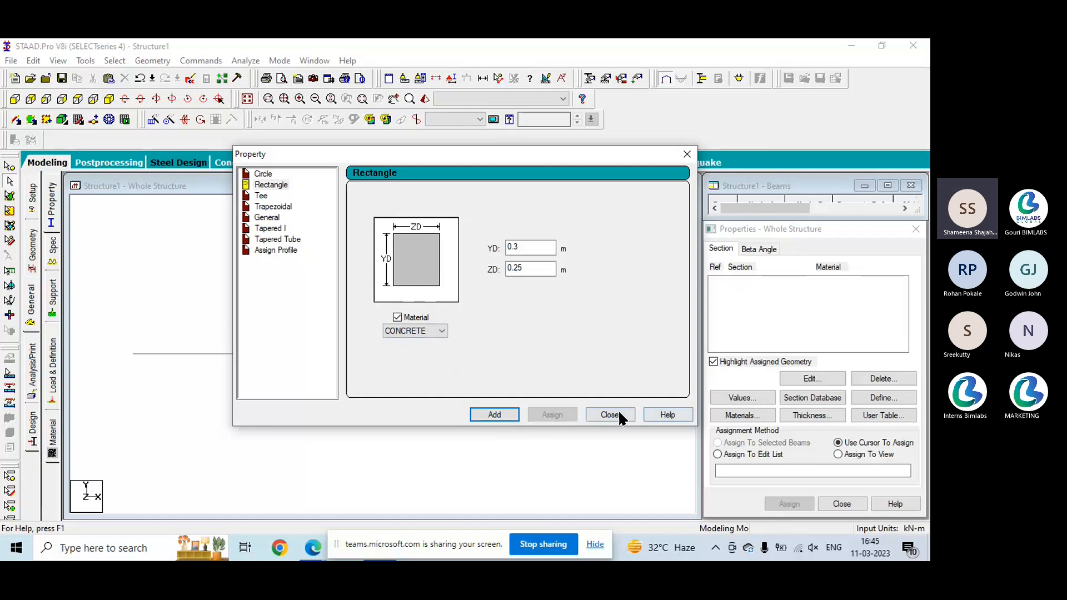
- Reopen the section definition and add a rectangular concrete section with YD 0.3 m and ZD 0.25 m to the empty list
left_click(609, 414)
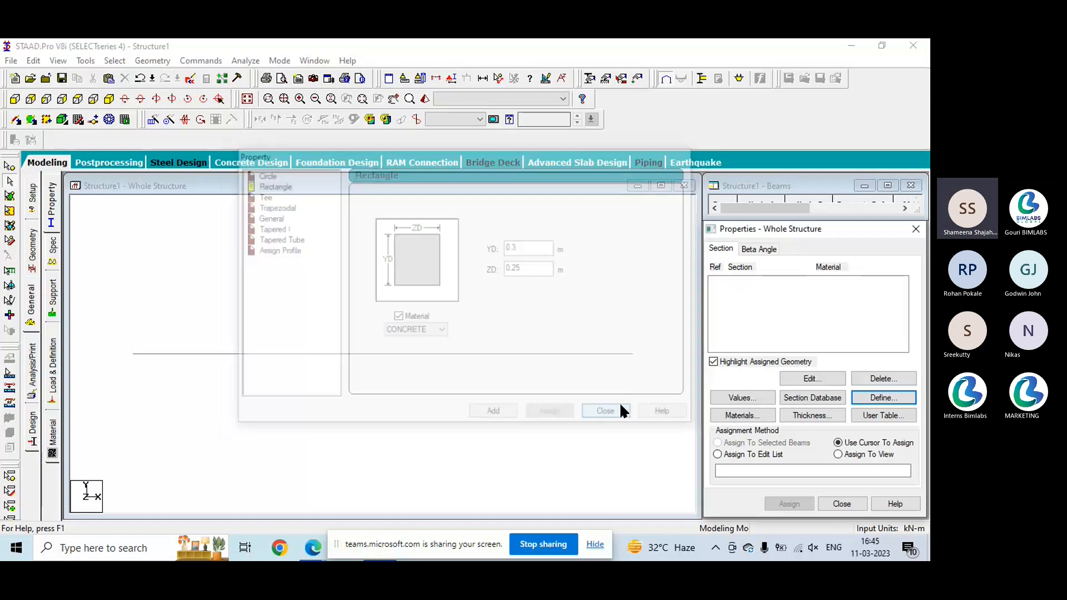
left_click(892, 397)
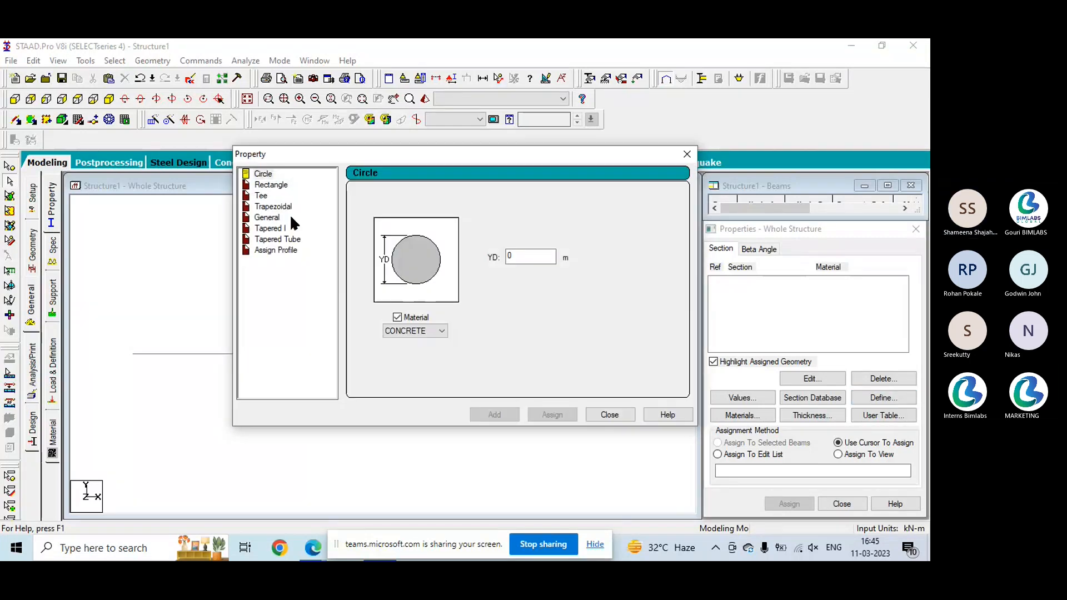
left_click(275, 185)
left_click(545, 244)
type(".3")
left_click(545, 268)
type(".25")
left_click(482, 411)
left_click(610, 415)
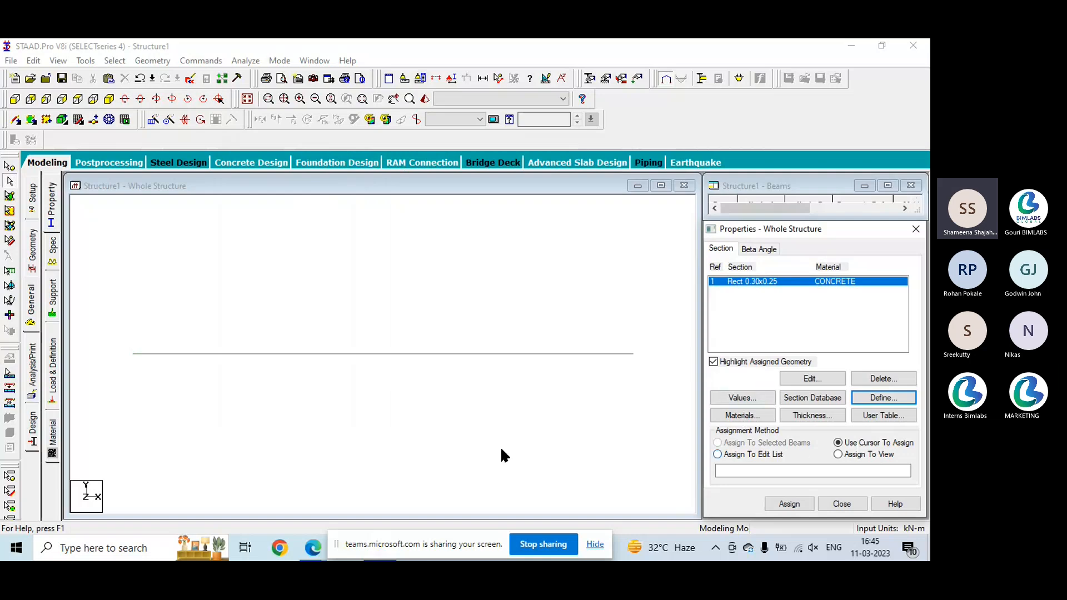
- Try the selected-beams, view and edit-list assignment methods for the rectangular section without assigning it
left_click(493, 354)
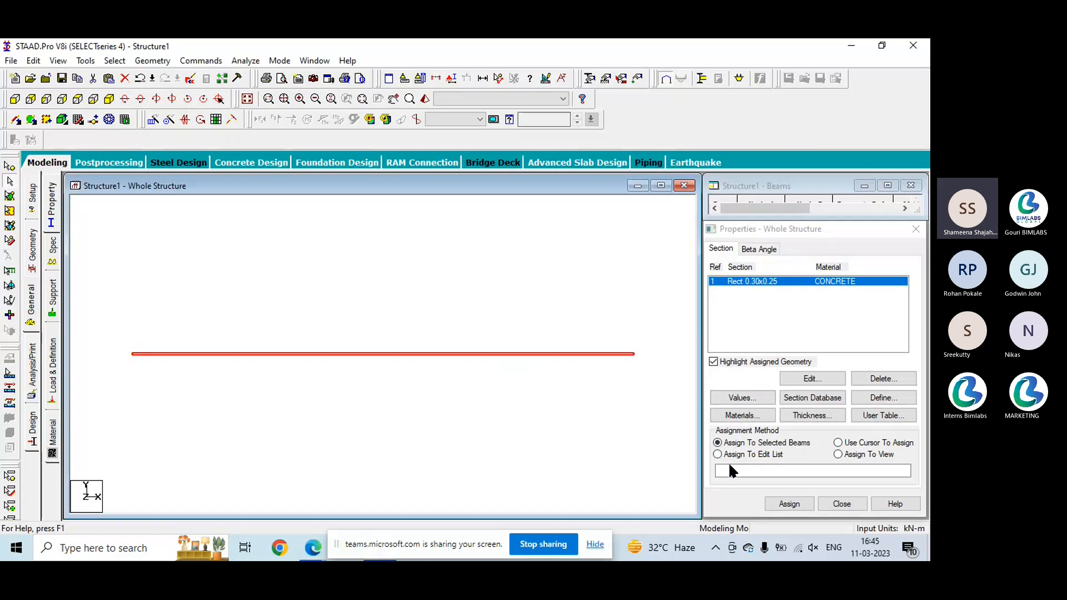
left_click(545, 433)
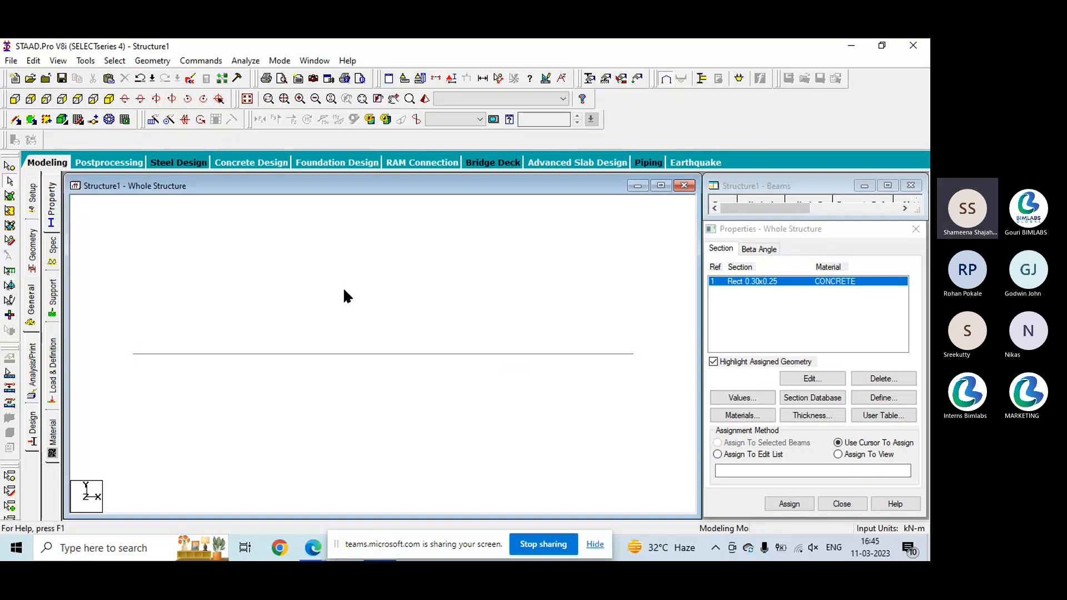
left_click(837, 454)
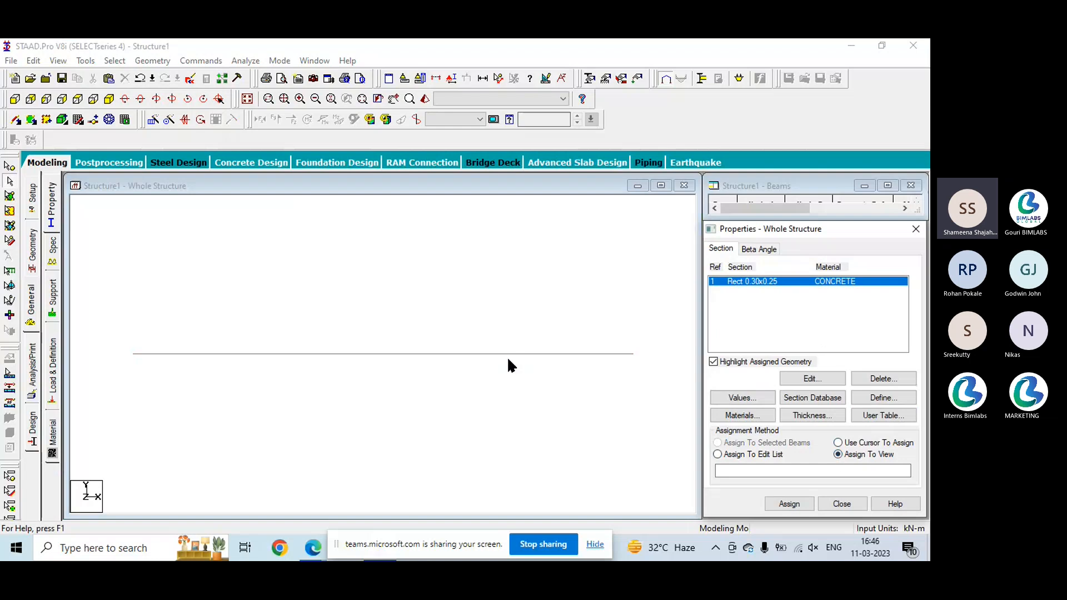
left_click(719, 453)
left_click(740, 471)
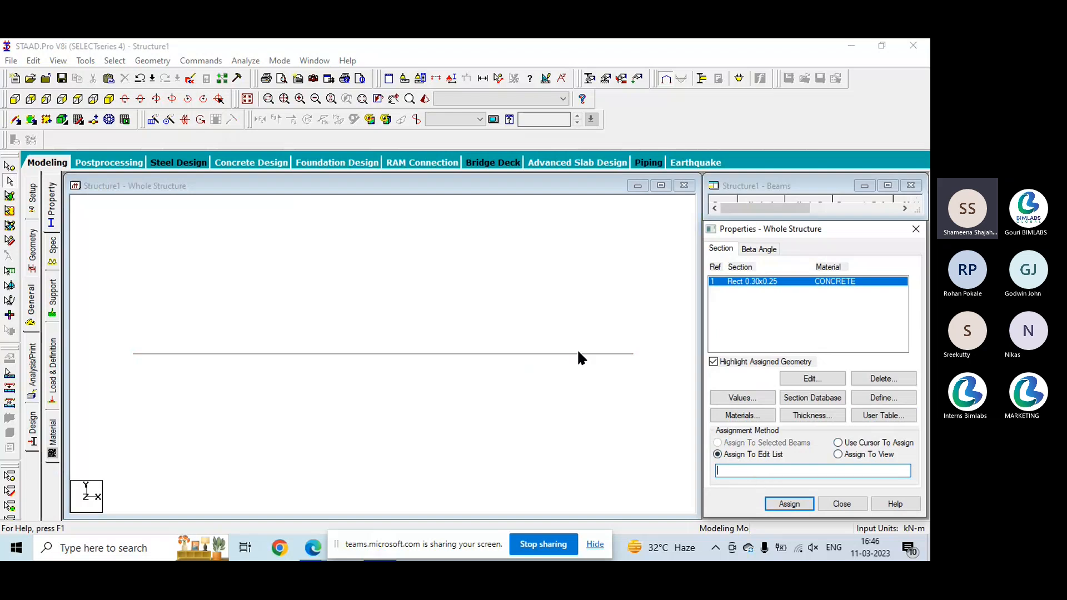
- Accept the automatic file save and toggle the beam and node number labels on the model
left_click(487, 382)
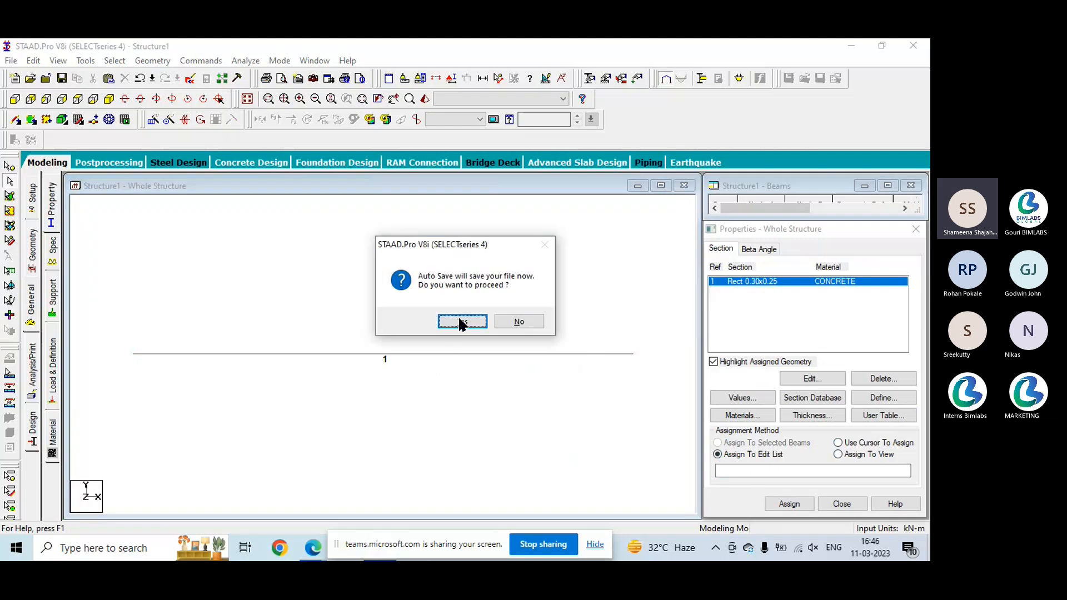
left_click(460, 322)
left_click(391, 312)
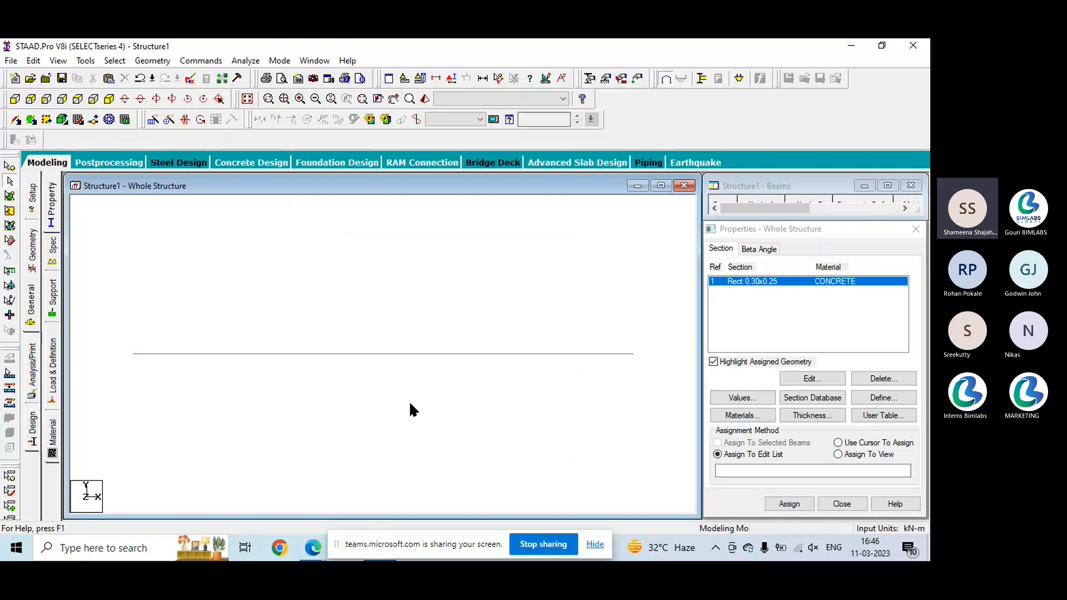
key("shift+n")
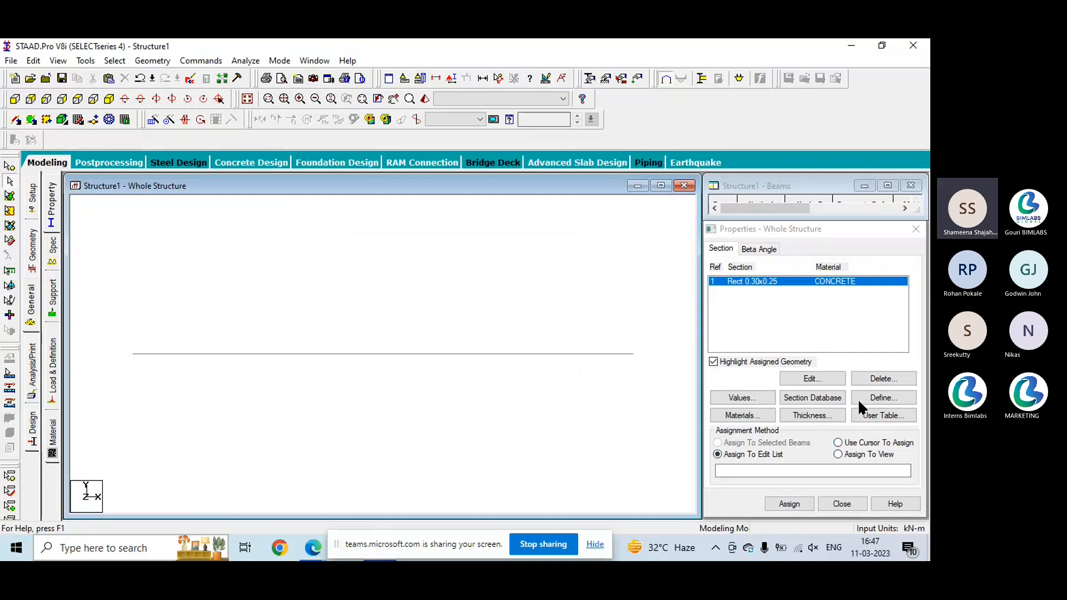
- Assign the Rect 0.30x0.25 concrete section to the beam using the cursor assignment method
left_click(838, 444)
left_click(804, 502)
left_click(454, 358)
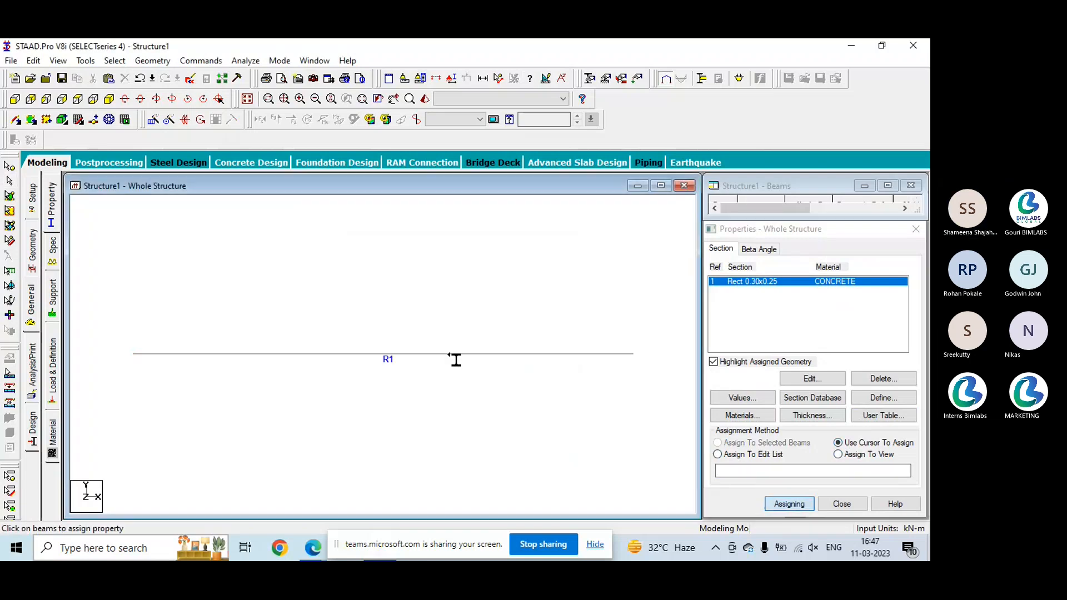
key("Escape")
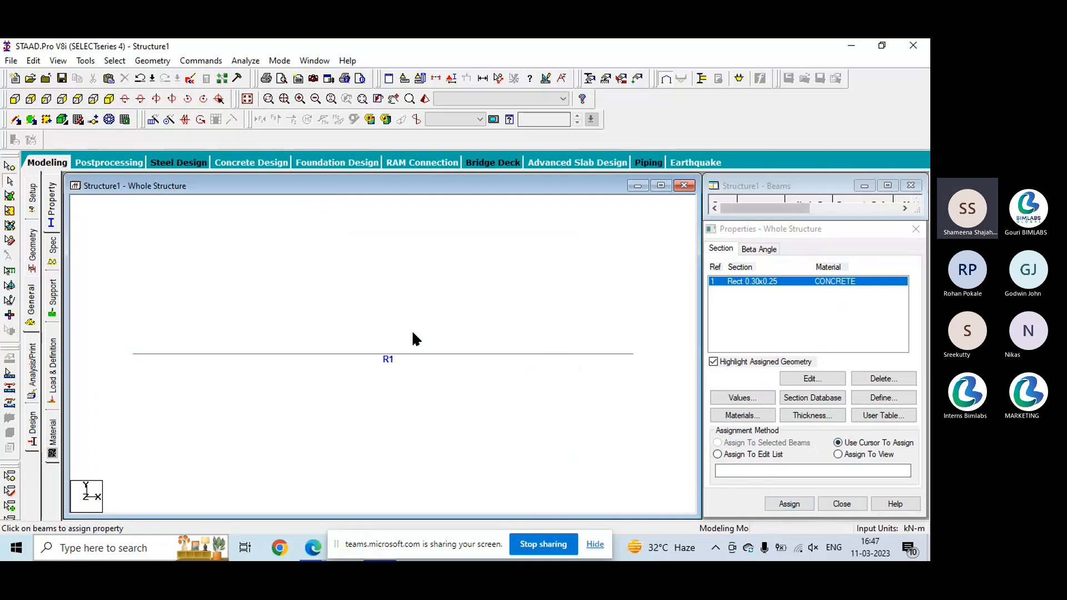
- Examine the beam's rectangular section from several angles in the 3D rendered view, and close the rendering and the properties
left_click(426, 99)
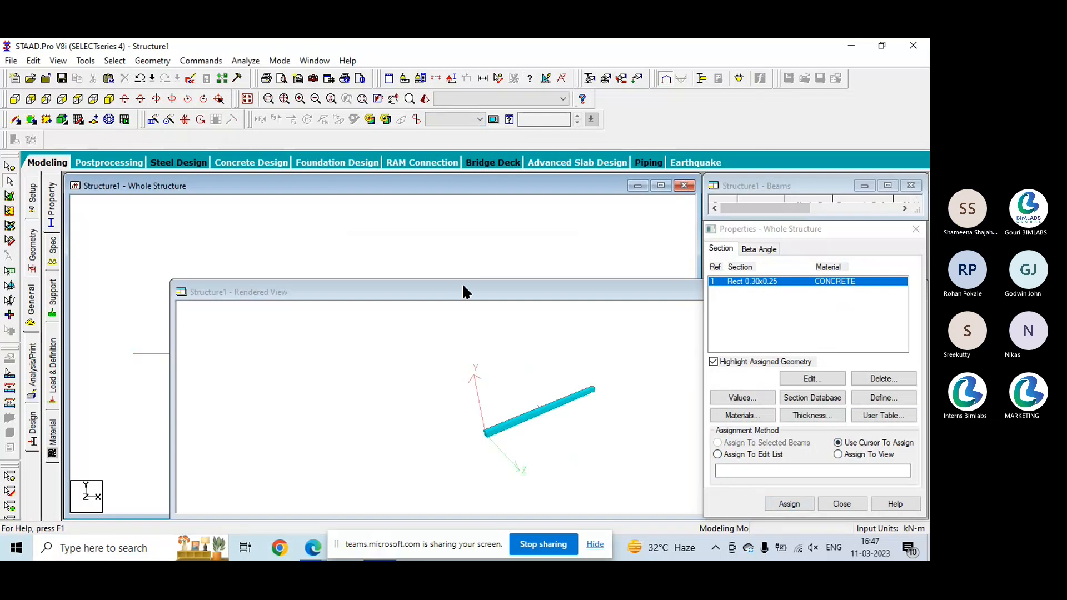
double_click(461, 282)
left_click_drag(462, 282, 517, 361)
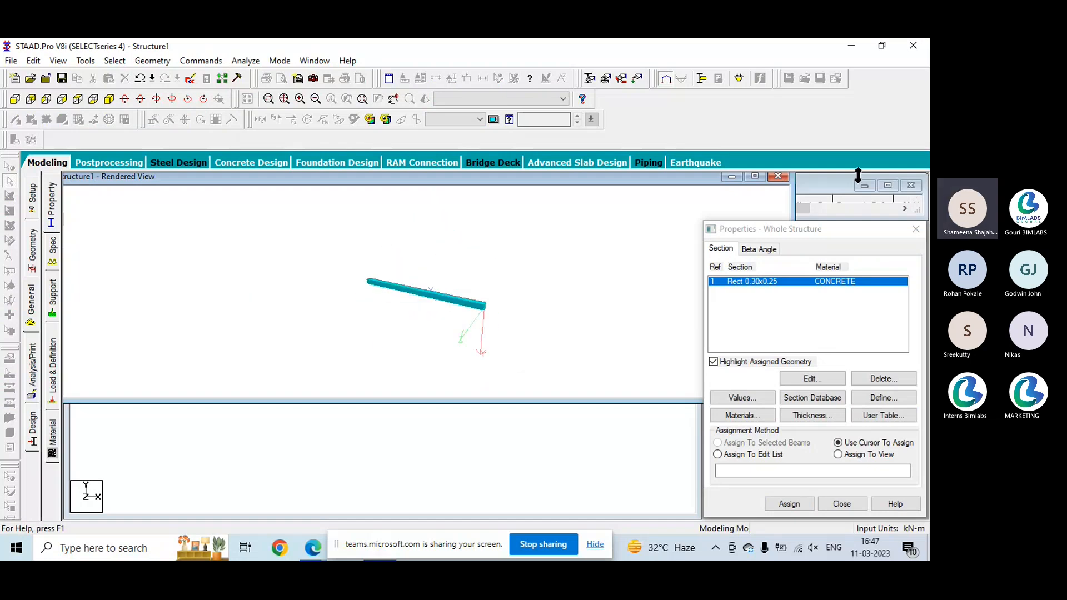
left_click(775, 177)
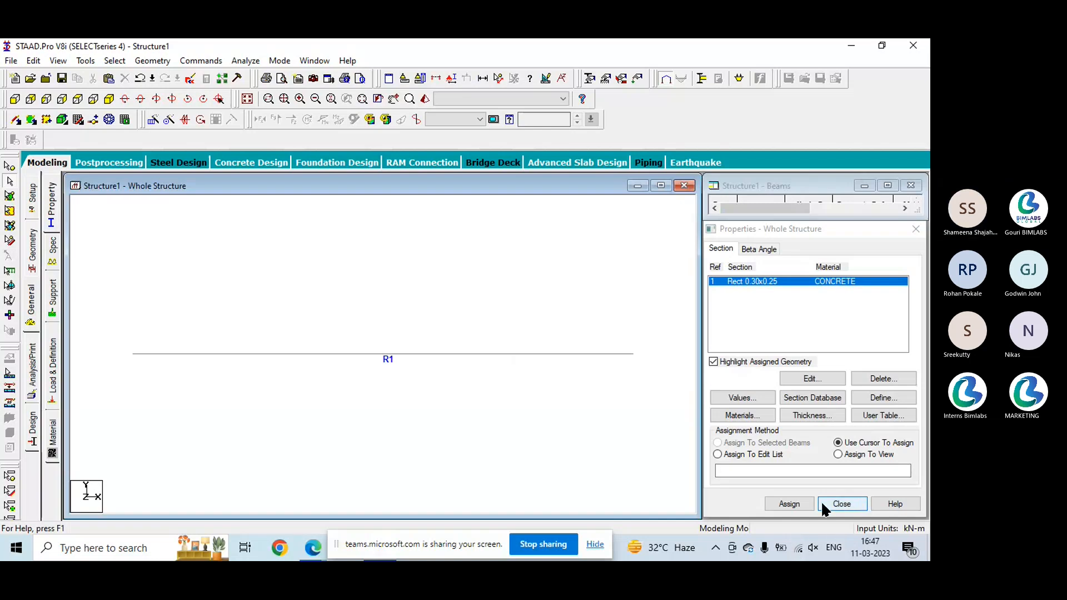
left_click(855, 508)
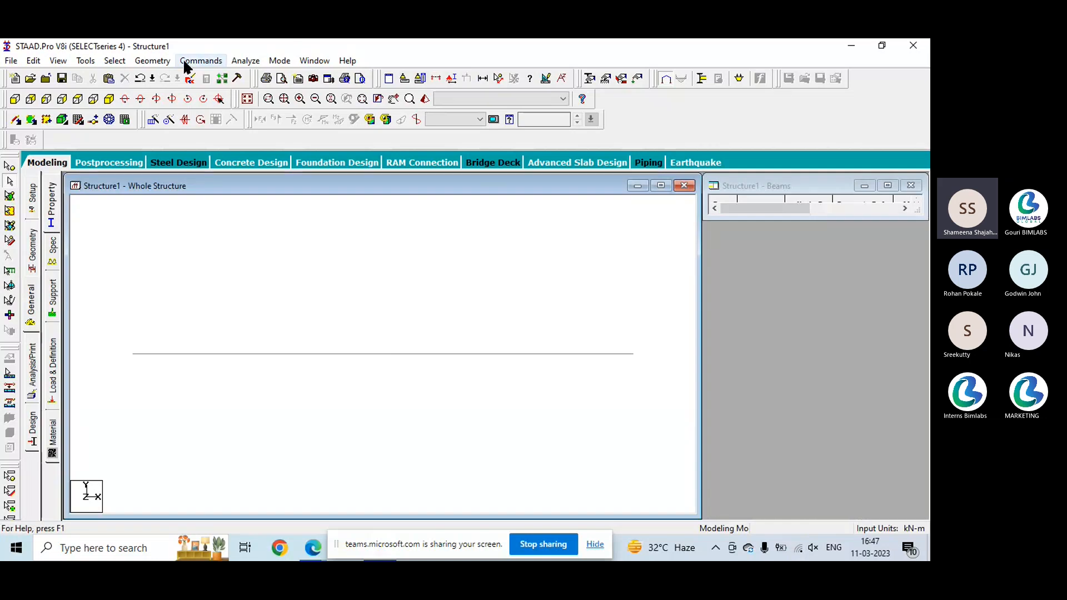
- Create a pinned support on the general support page of the structure
left_click(200, 60)
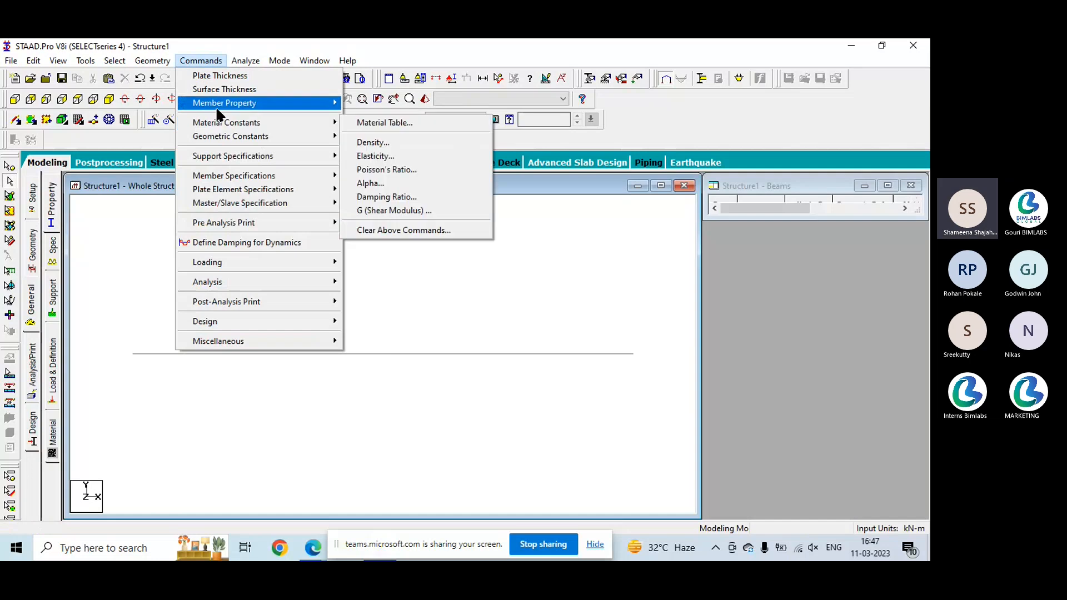
mouse_move(250, 156)
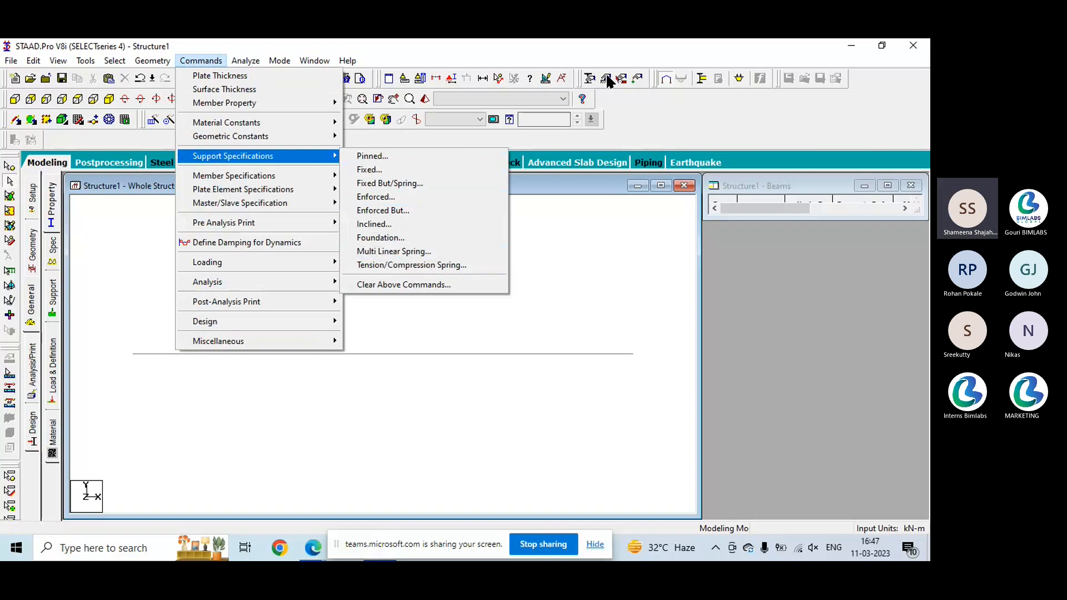
left_click(49, 303)
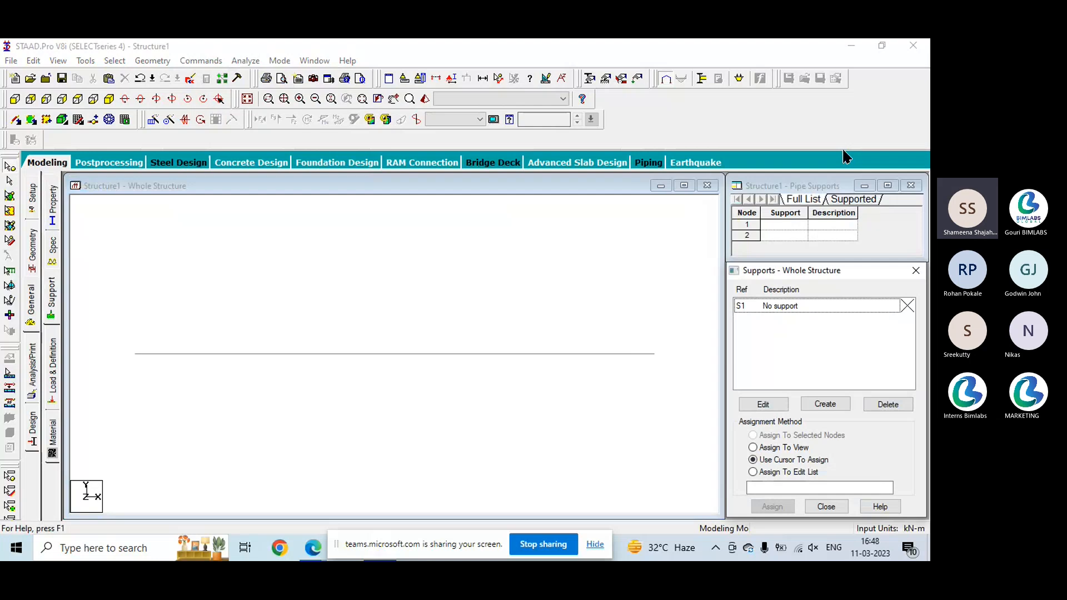
left_click(825, 404)
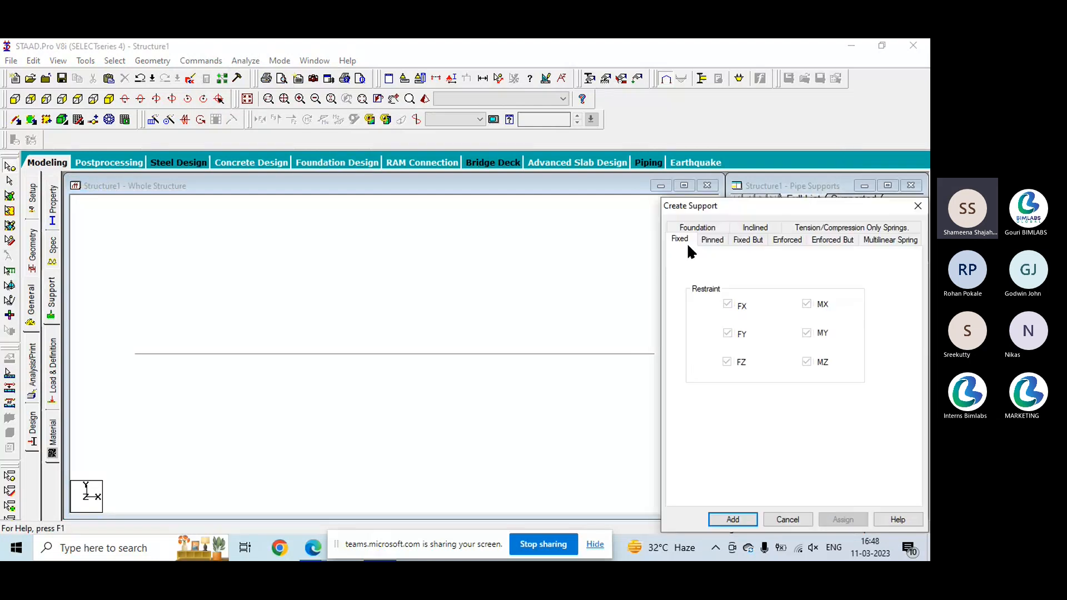
left_click(712, 240)
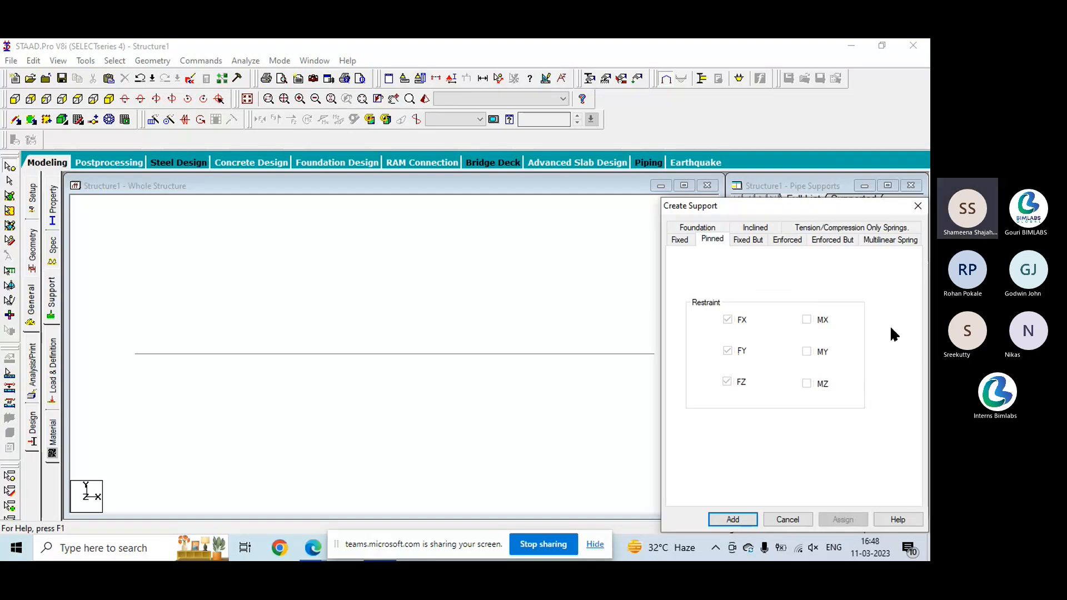
left_click(732, 520)
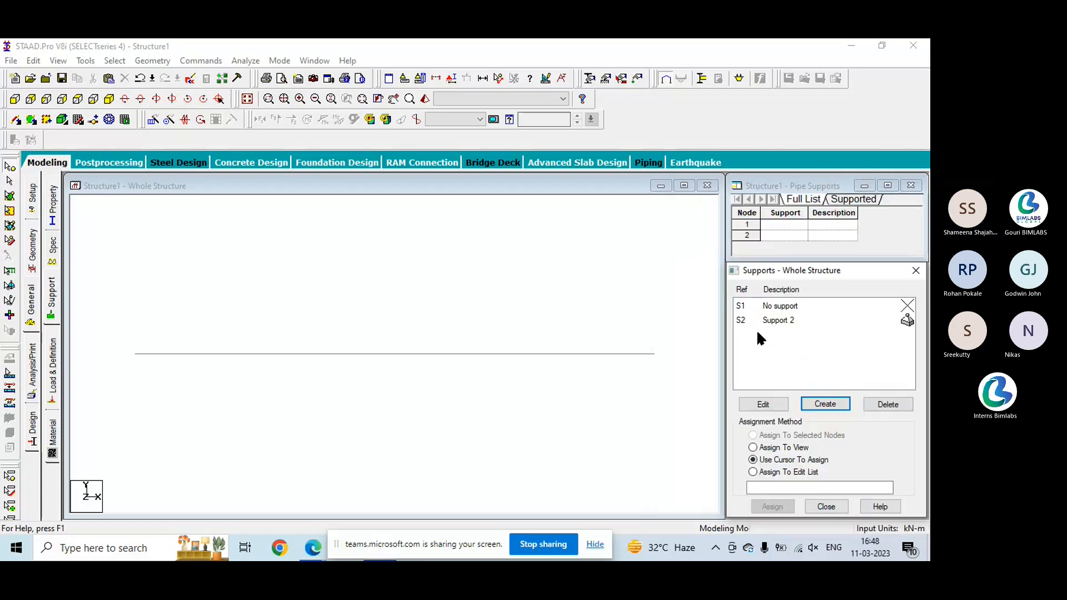
- Assign the pinned support to nodes 1 and 2 at the beam's ends through the edit list
left_click(770, 321)
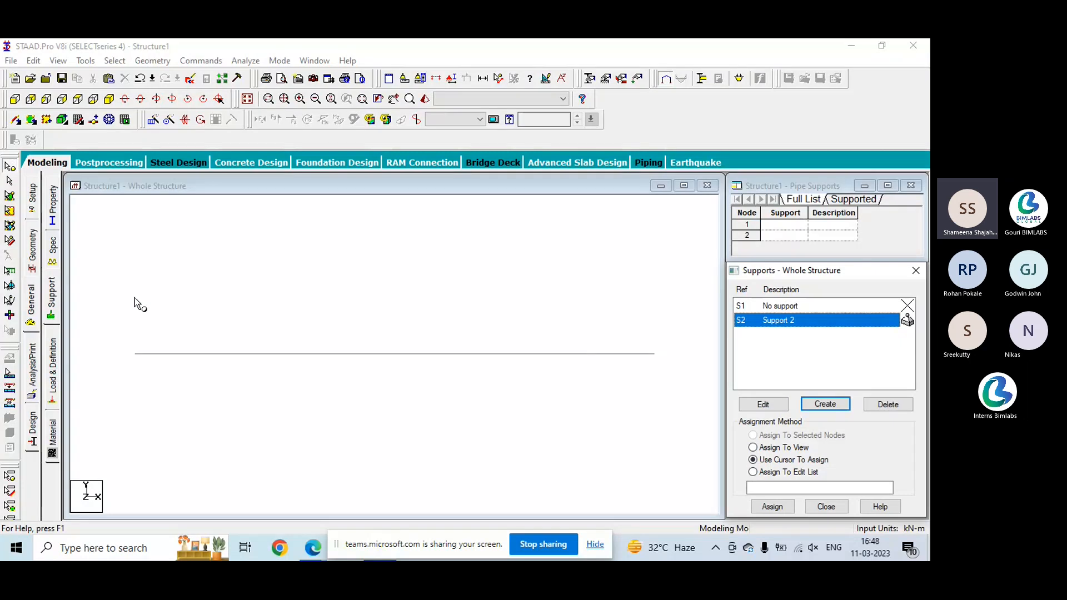
left_click(135, 354)
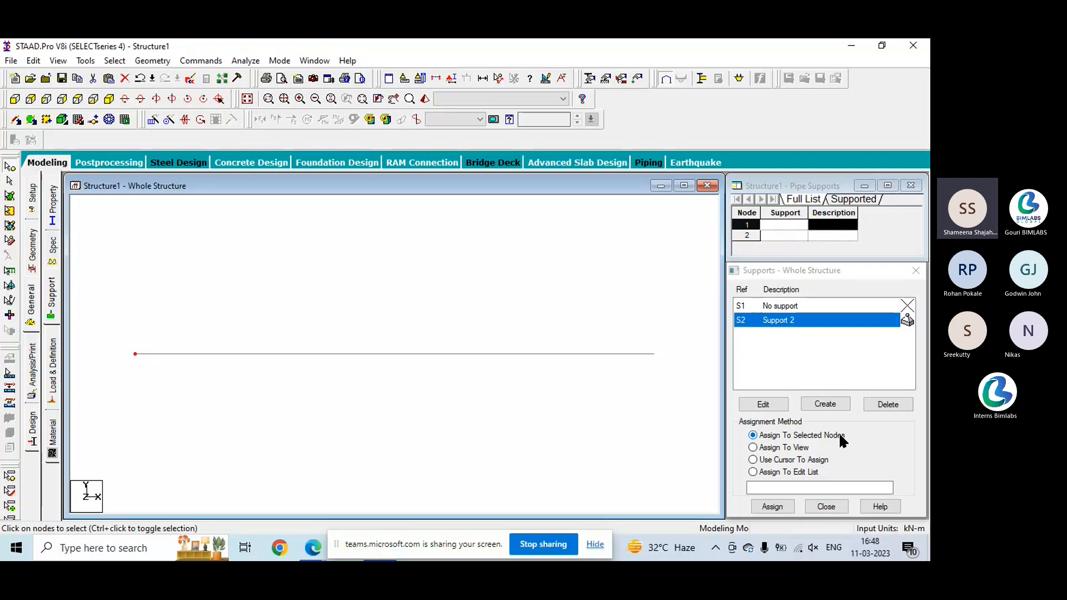
left_click(753, 448)
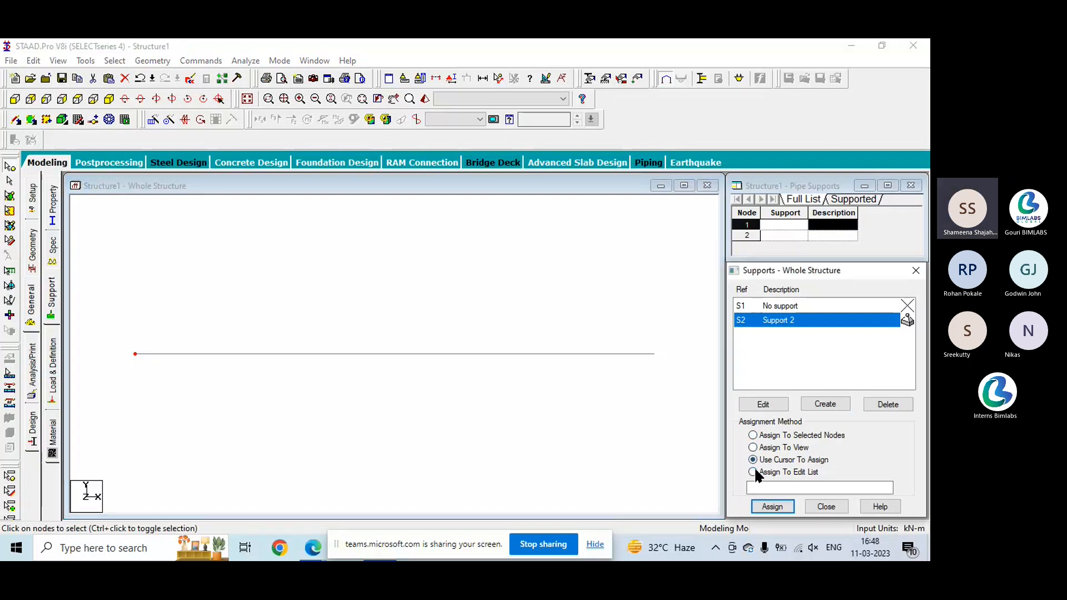
left_click(754, 472)
left_click(769, 487)
type("1 2")
left_click(774, 506)
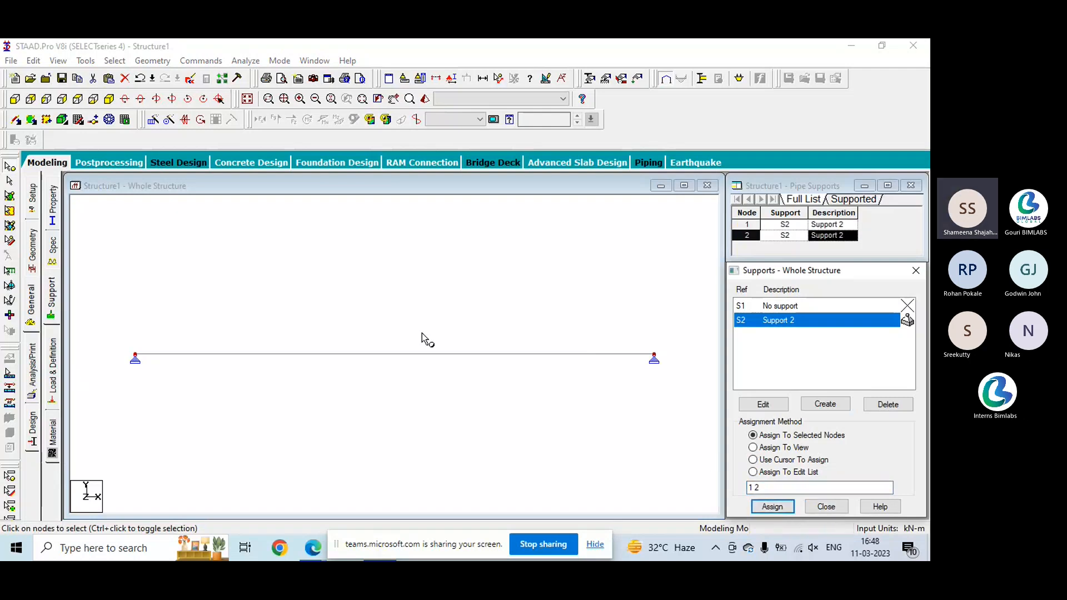
key("Escape")
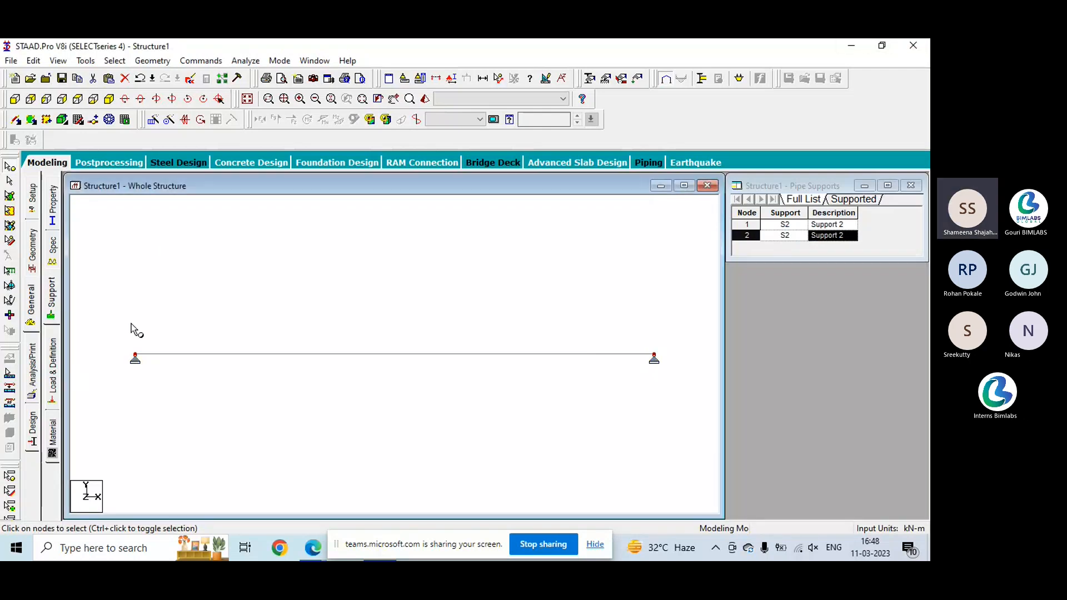
- View the whole-structure specifications page and close it without adding a specification
left_click(621, 81)
left_click_drag(73, 81, 793, 219)
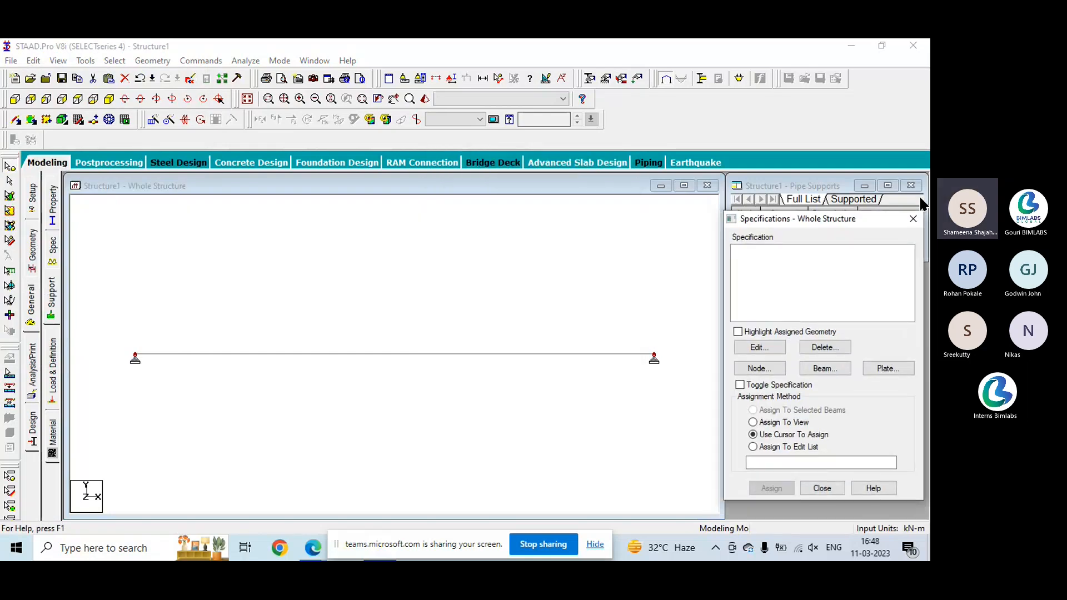
left_click(913, 218)
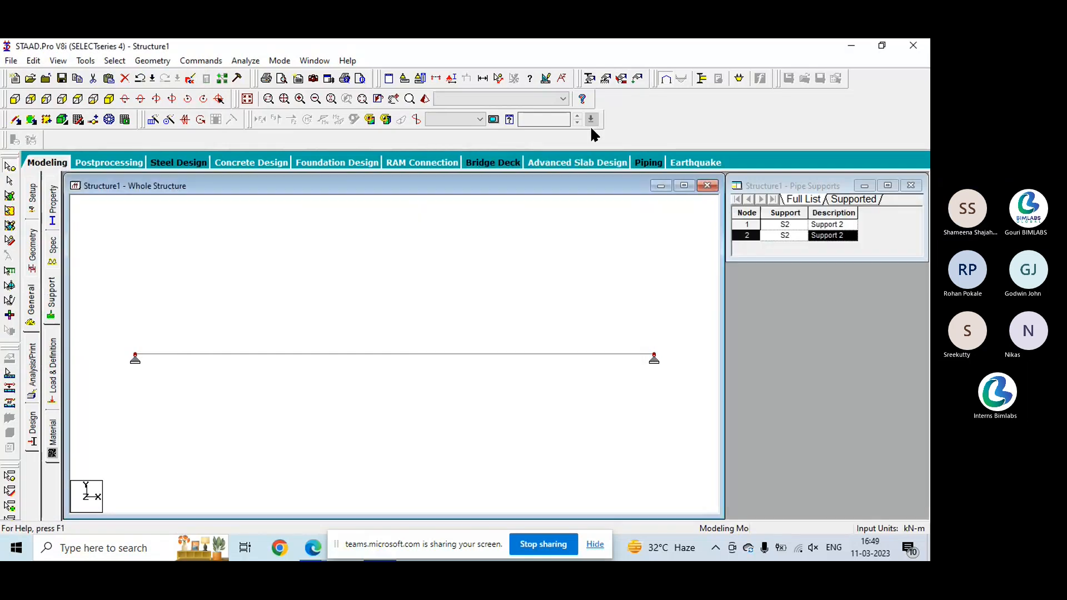
- Add primary load case 1 with the Dead loading type and the title DL
left_click(636, 79)
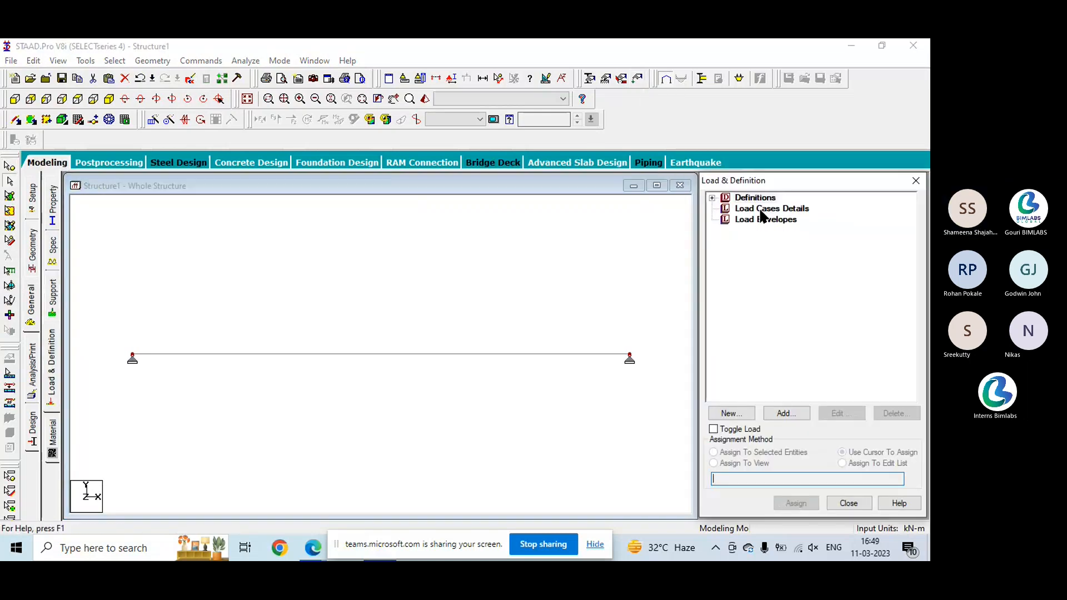
left_click(761, 212)
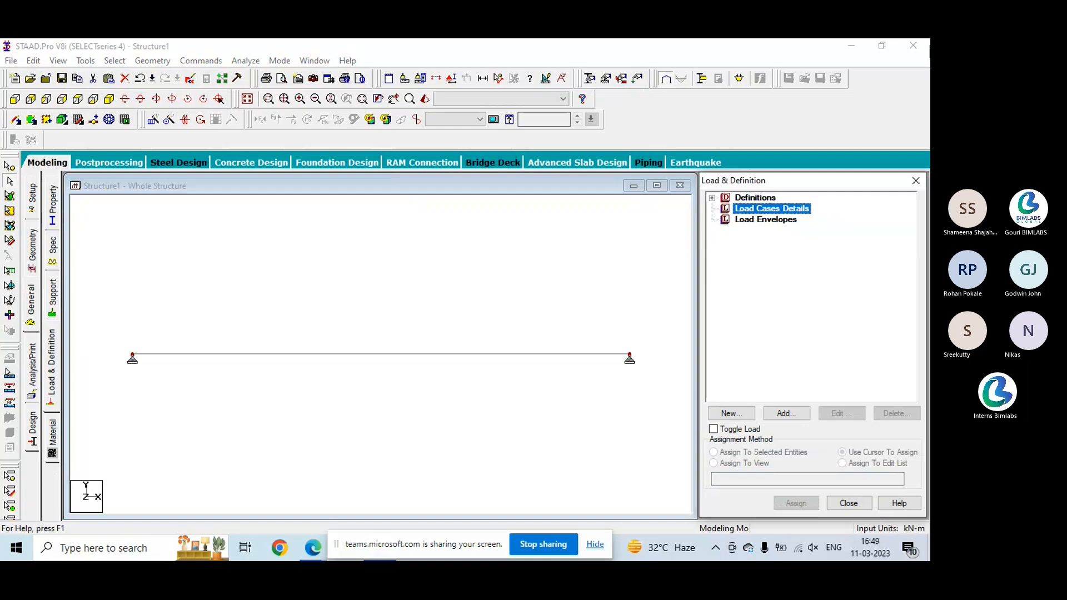
left_click(787, 413)
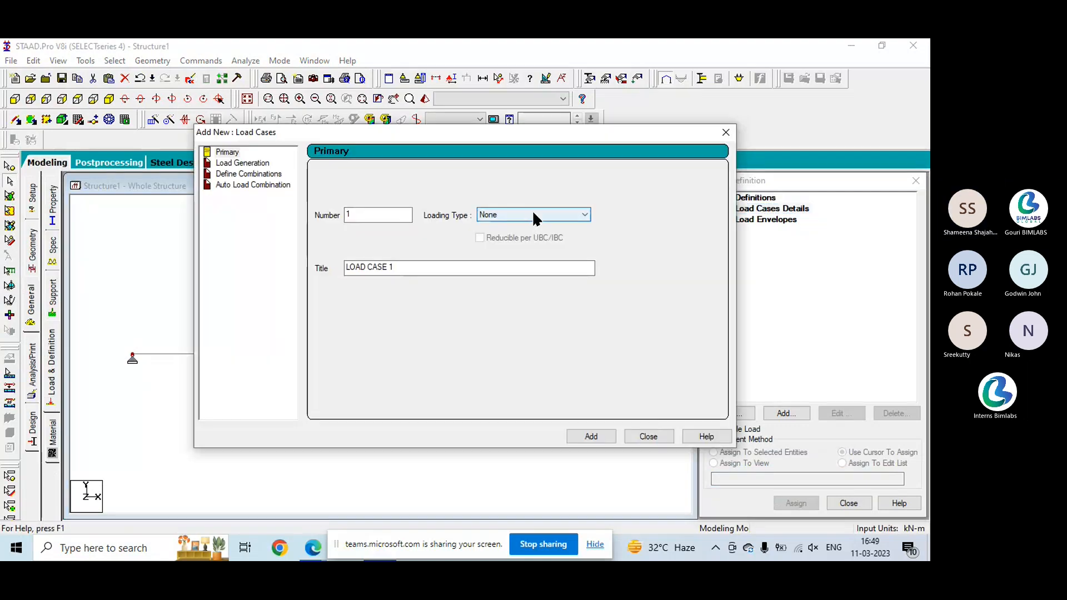
left_click(532, 215)
left_click(532, 224)
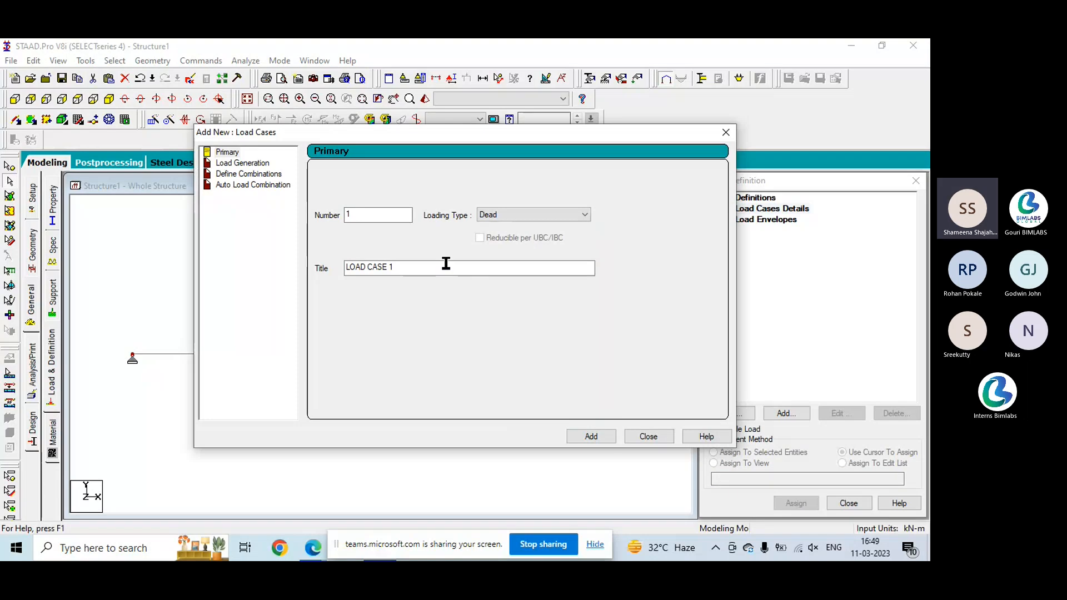
left_click_drag(443, 265, 218, 294)
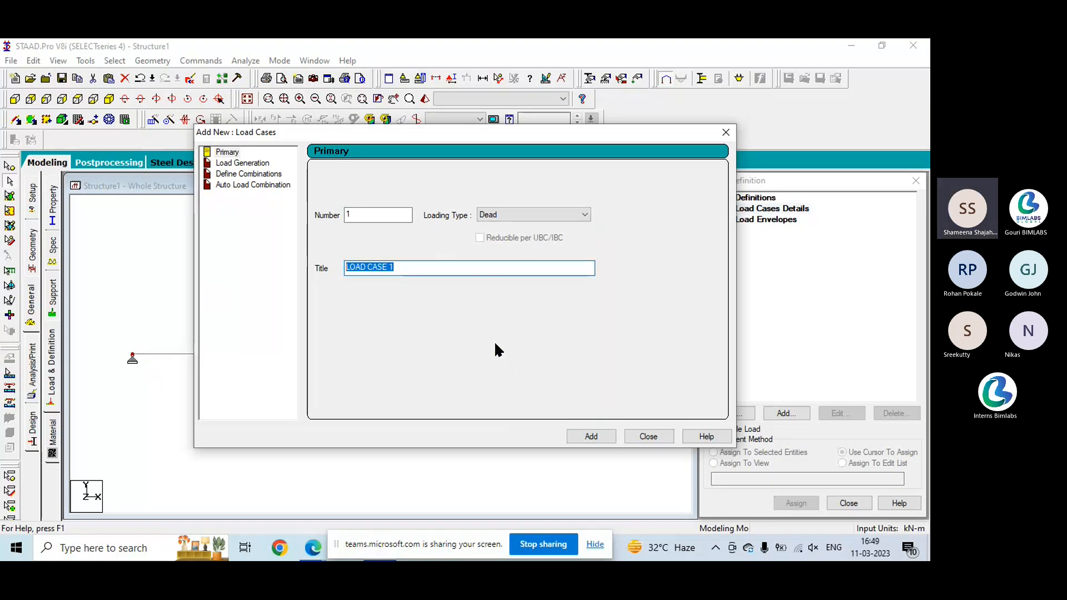
type("DL")
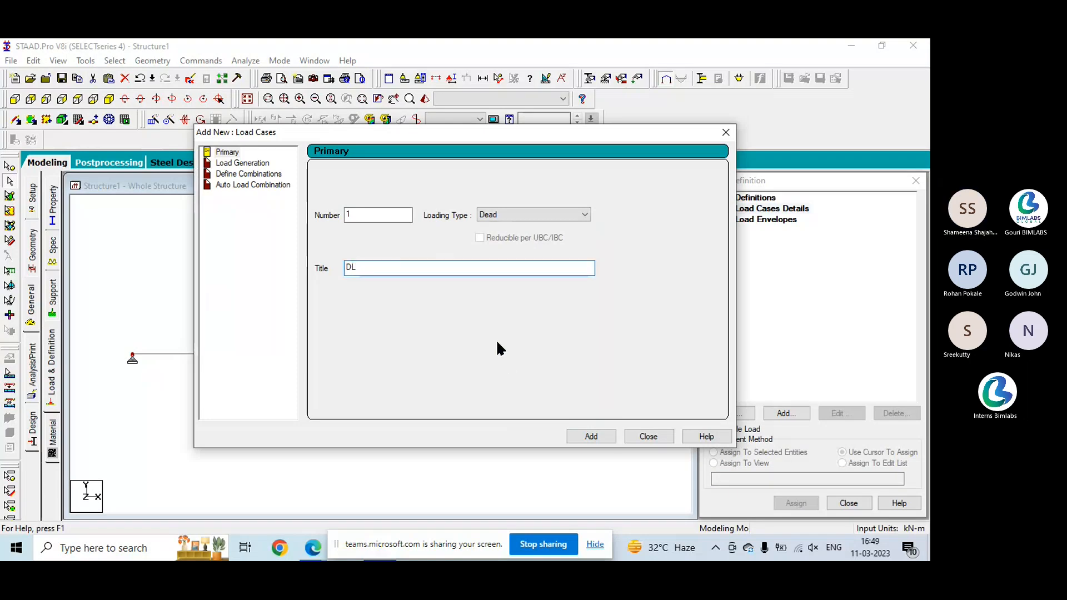
left_click(595, 437)
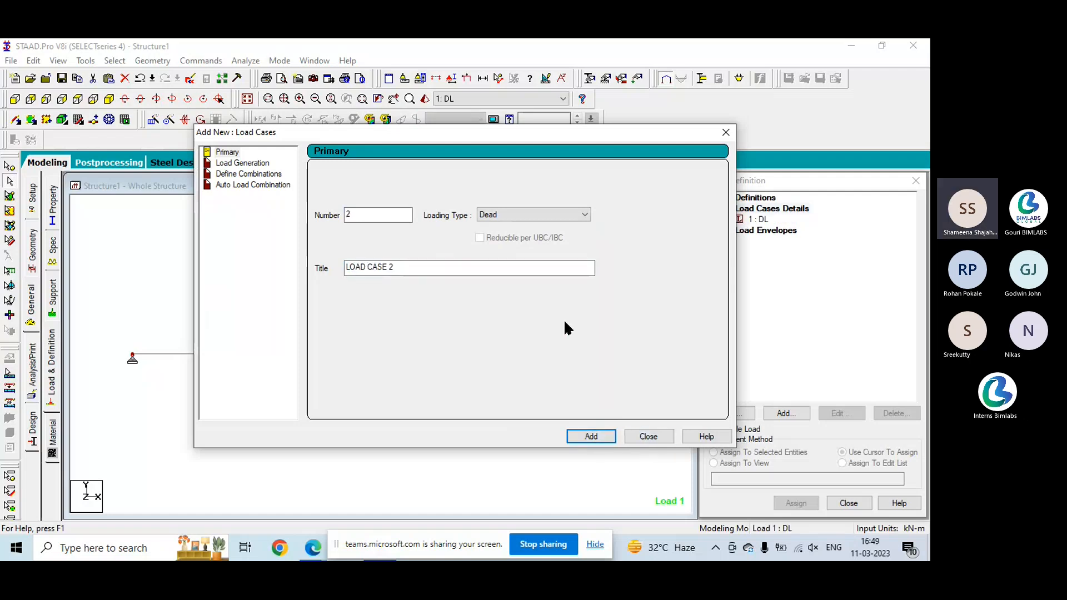
- Add primary load case 2 with the Live loading type and the title LL
left_click(529, 214)
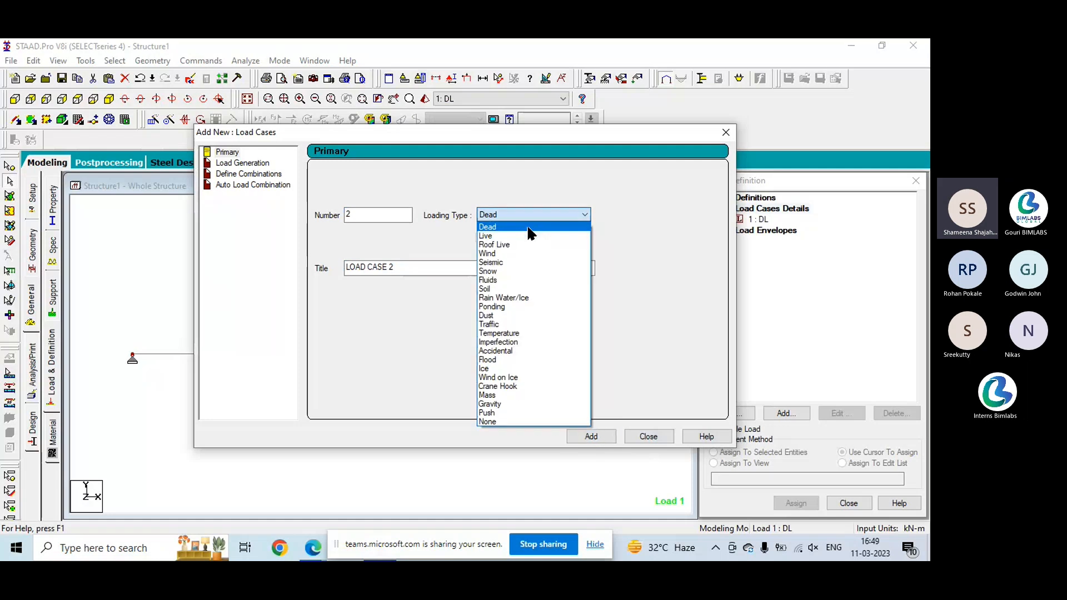
left_click(528, 234)
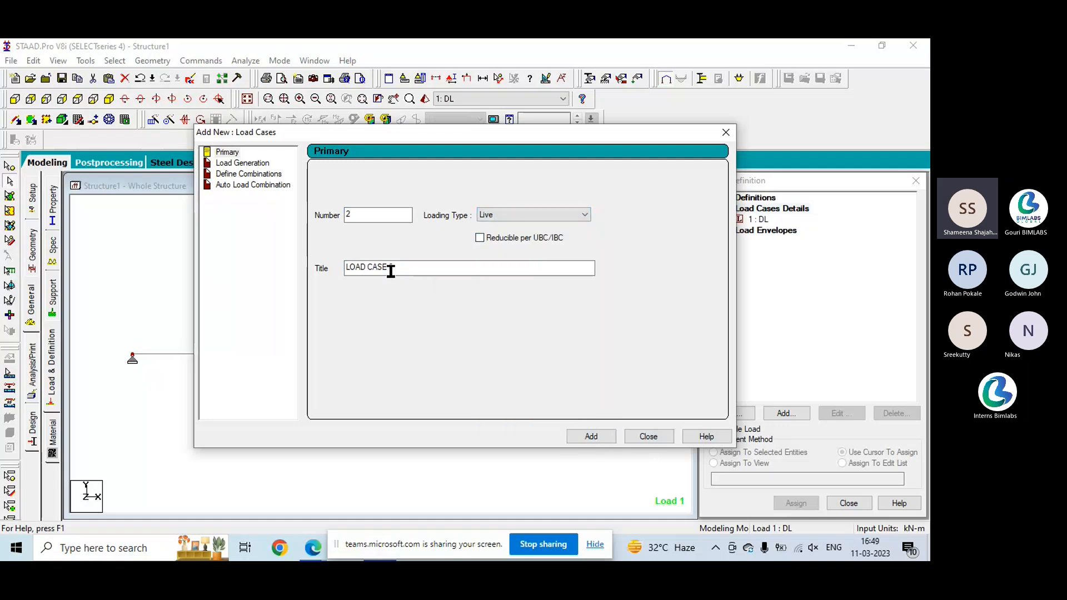
left_click_drag(390, 271, 345, 271)
type("LL")
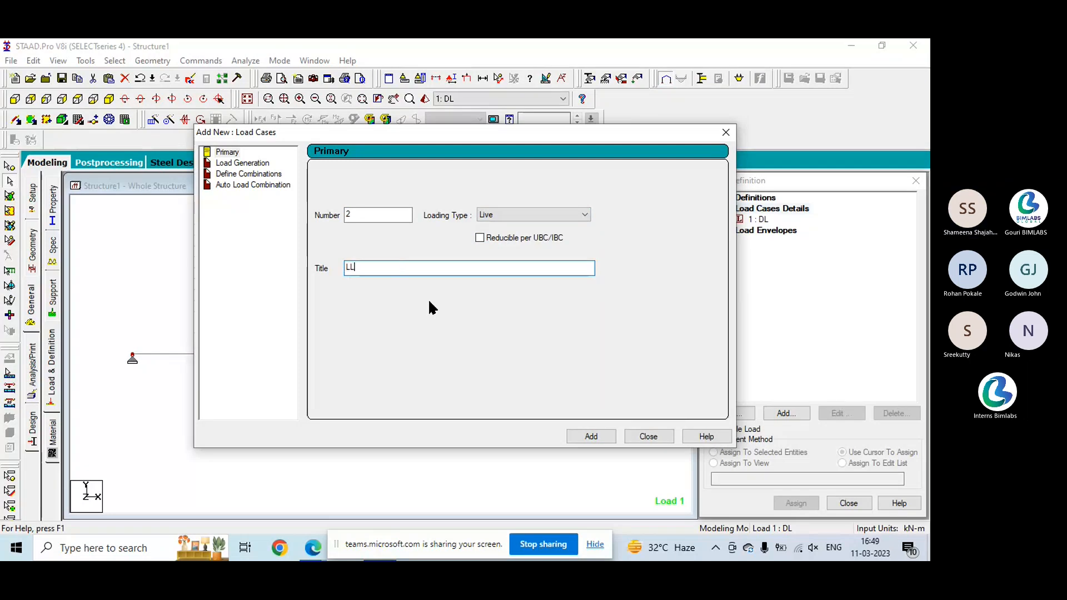
left_click(590, 436)
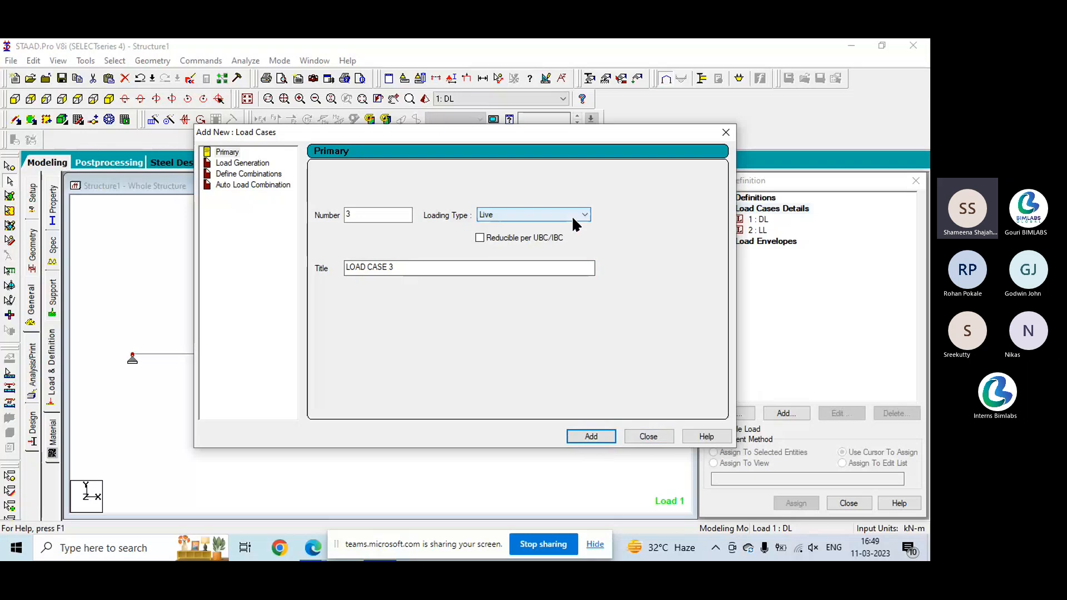
- Finish adding load cases without a third one and delete the LL load case
left_click(574, 217)
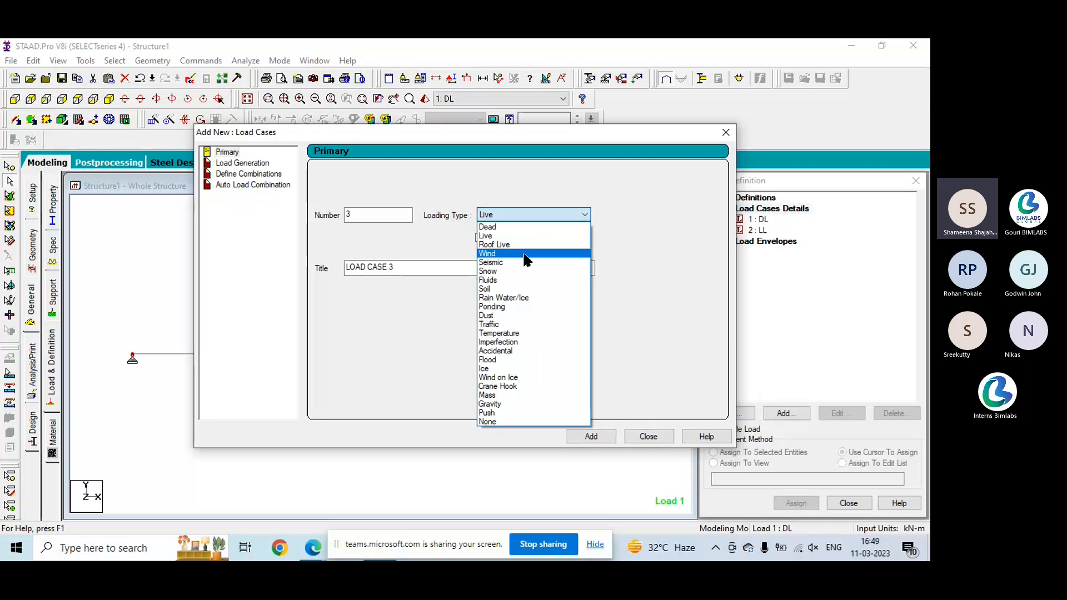
left_click(385, 358)
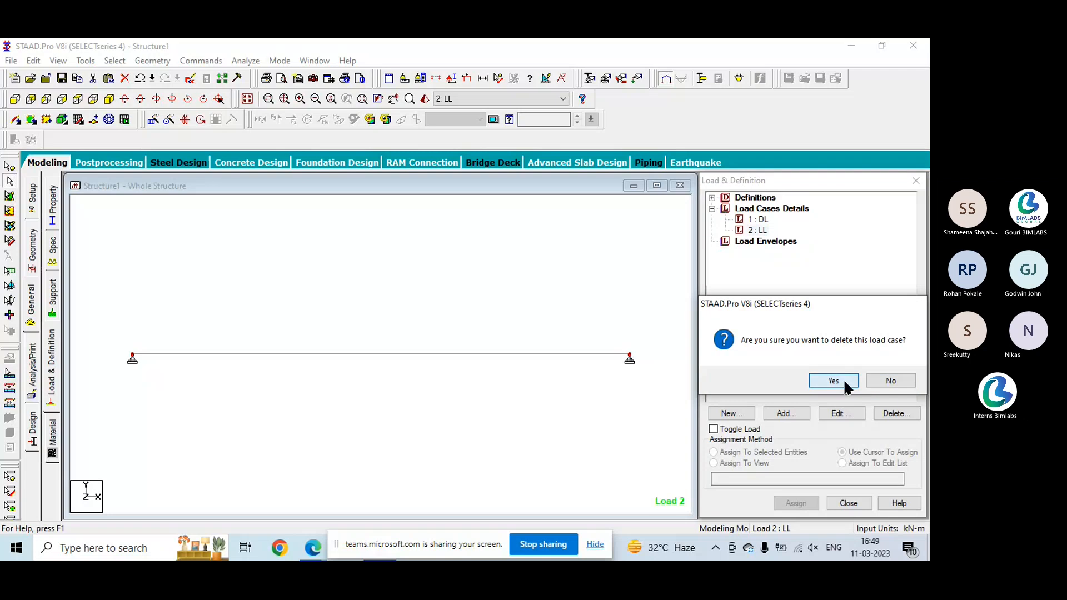
left_click(843, 380)
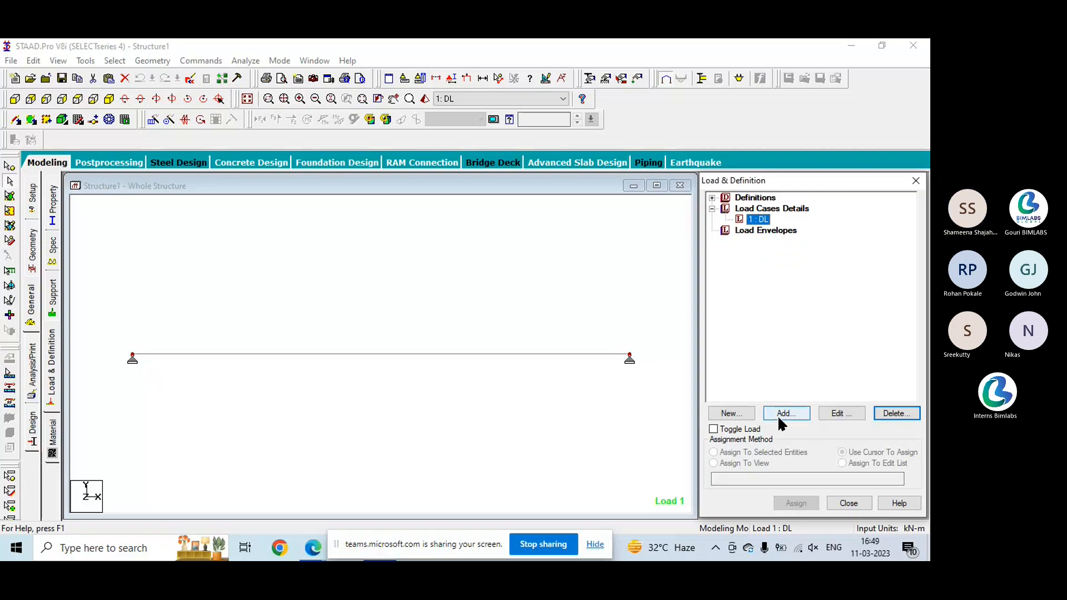
- Add a selfweight load in the Y direction with a factor of -1 to the DL load case
left_click(780, 415)
left_click(777, 415)
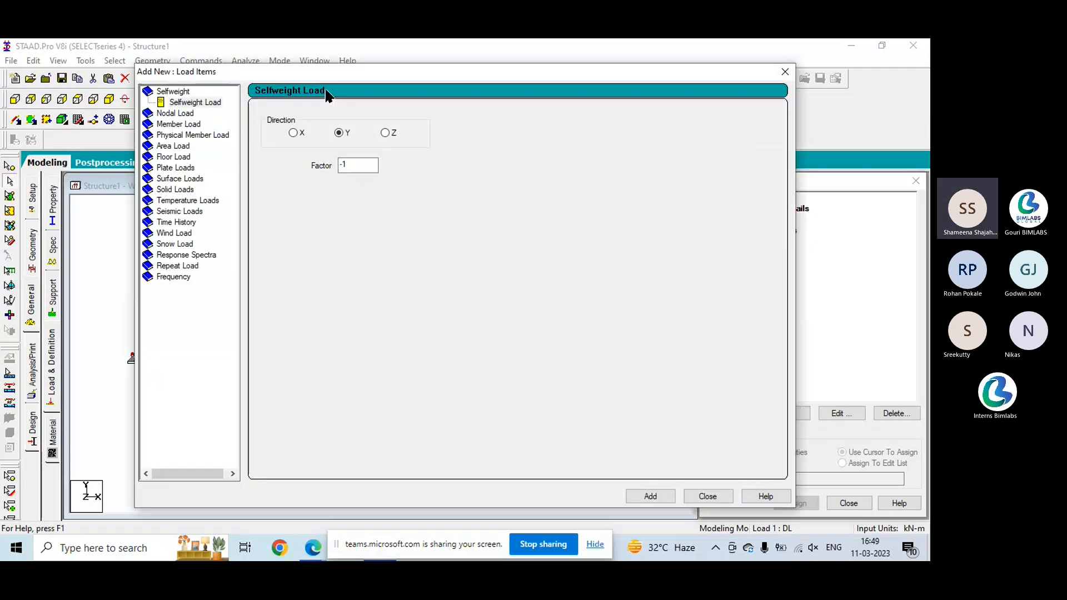
left_click(195, 106)
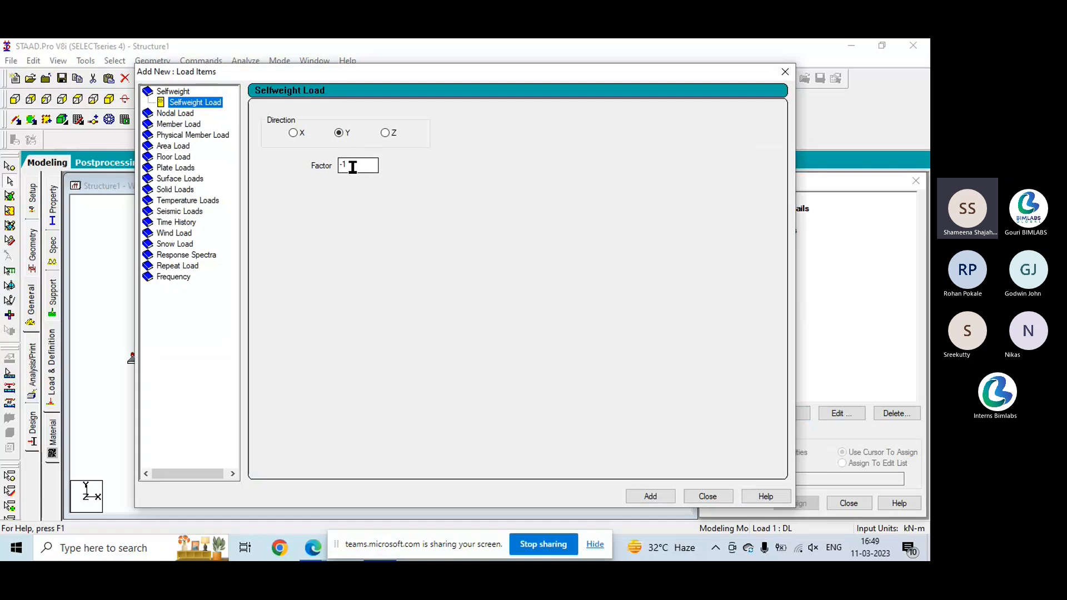
left_click(651, 492)
left_click(651, 495)
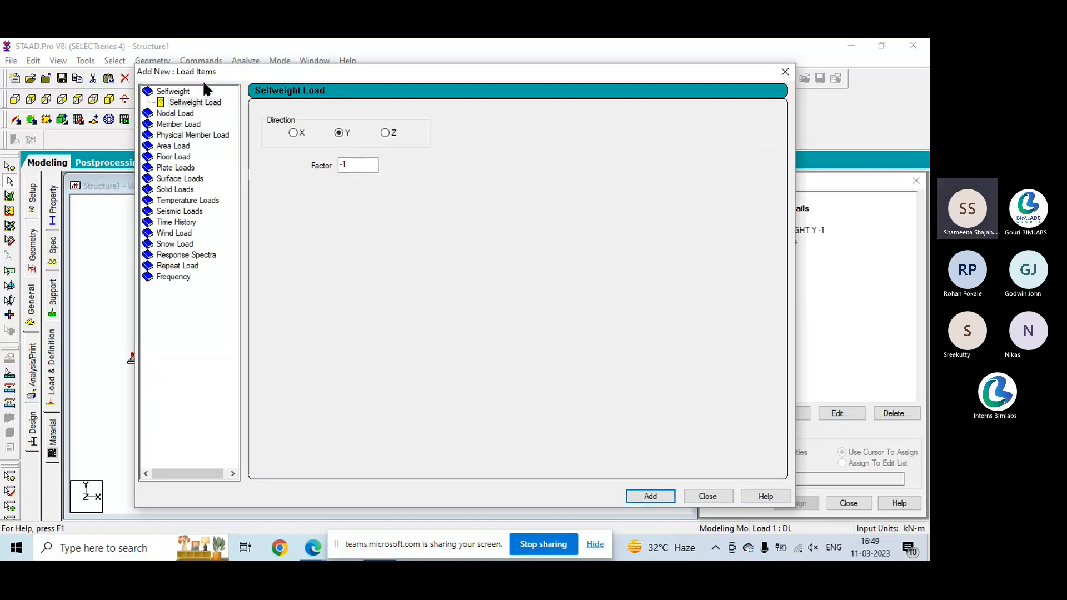
- Add a concentrated member force of -2 kN in the GY direction at d1 = 4 m to the DL load case
left_click(183, 126)
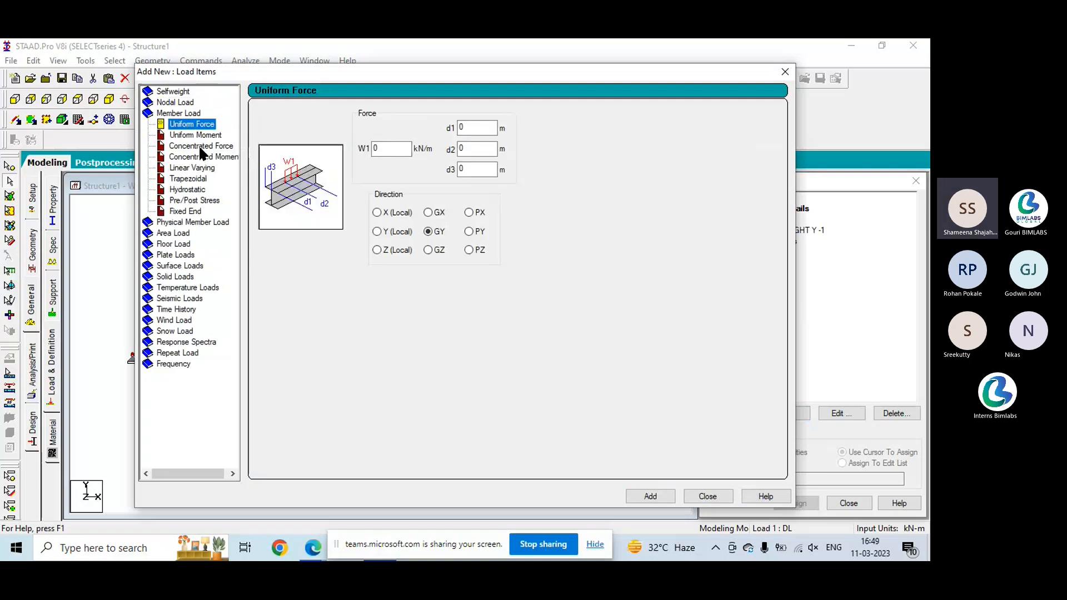
left_click(199, 146)
double_click(388, 149)
type("-2")
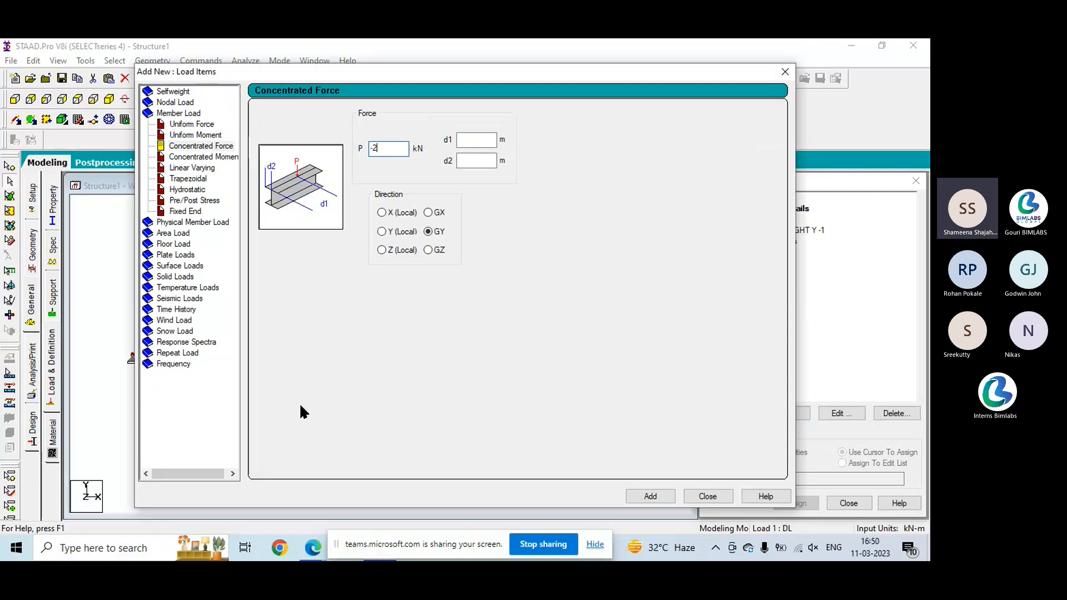
left_click(489, 140)
type("4")
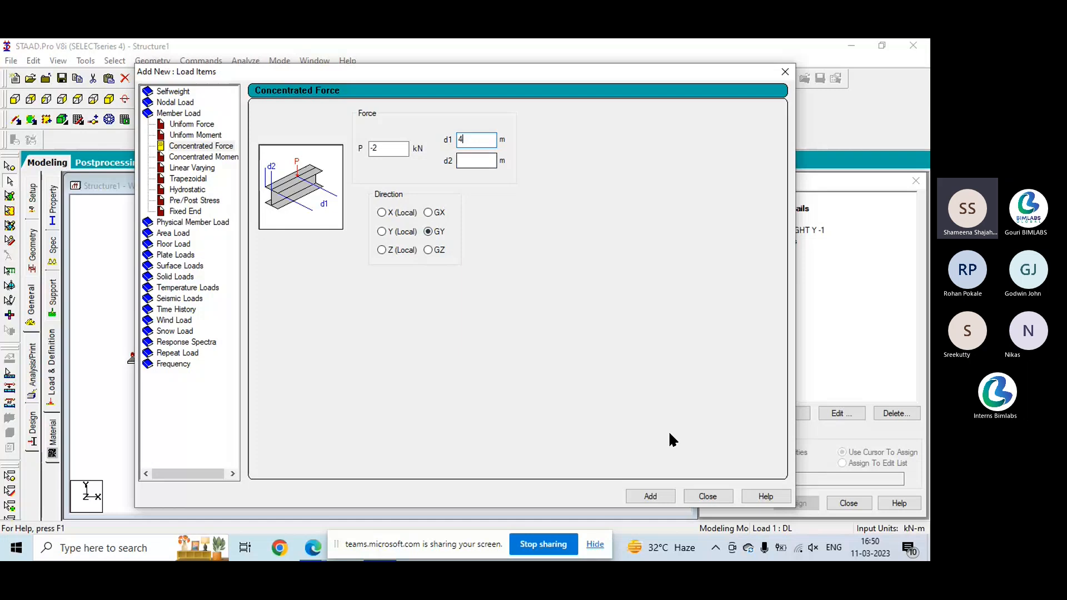
key("Return")
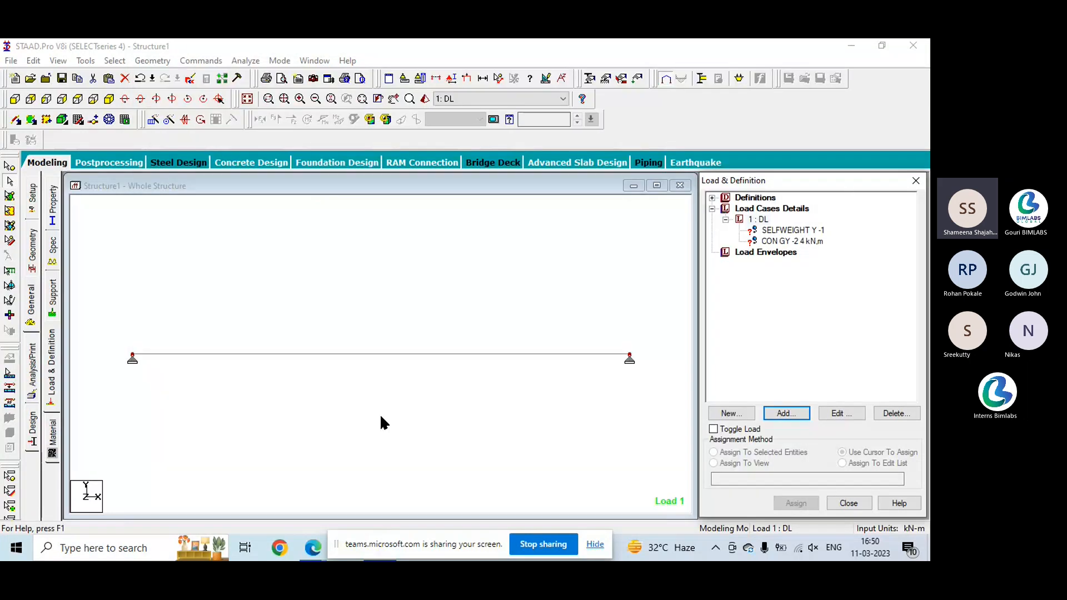
- Assign the selfweight load to the whole view and accept the assignment
left_click(760, 232)
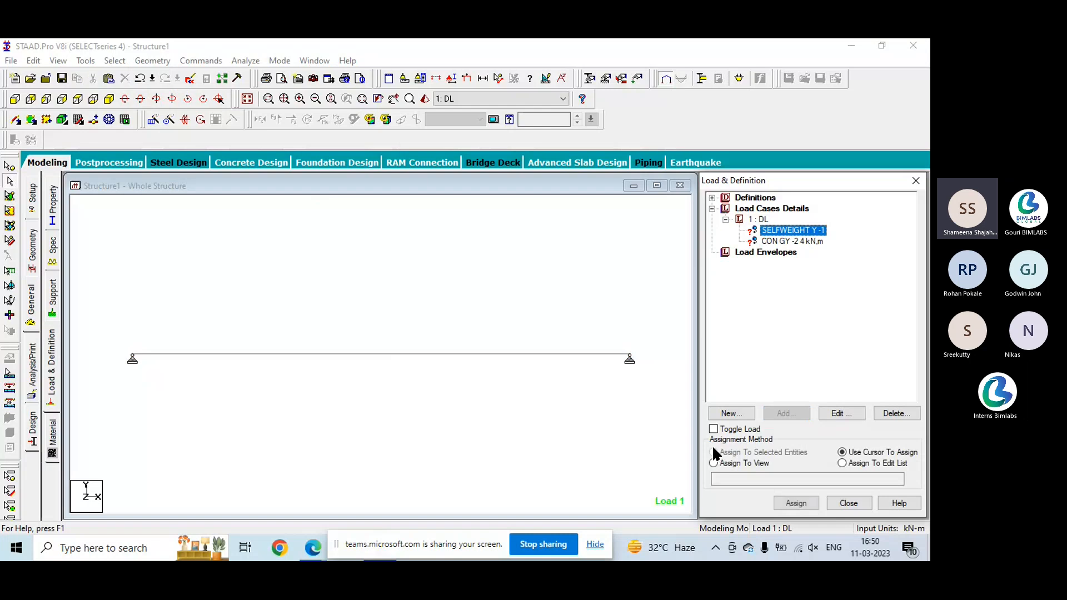
left_click(713, 463)
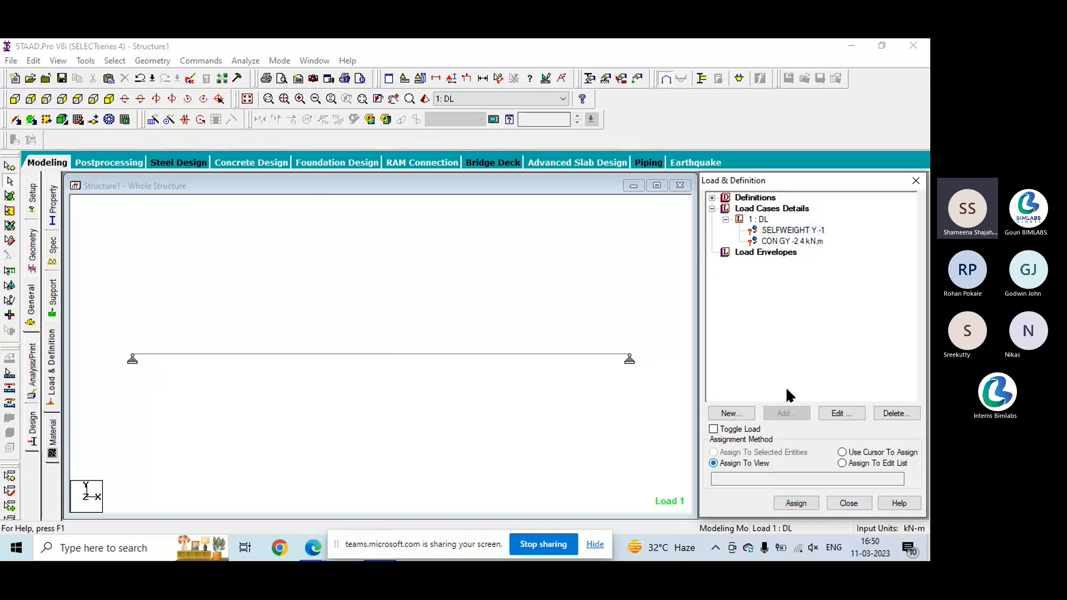
left_click(796, 232)
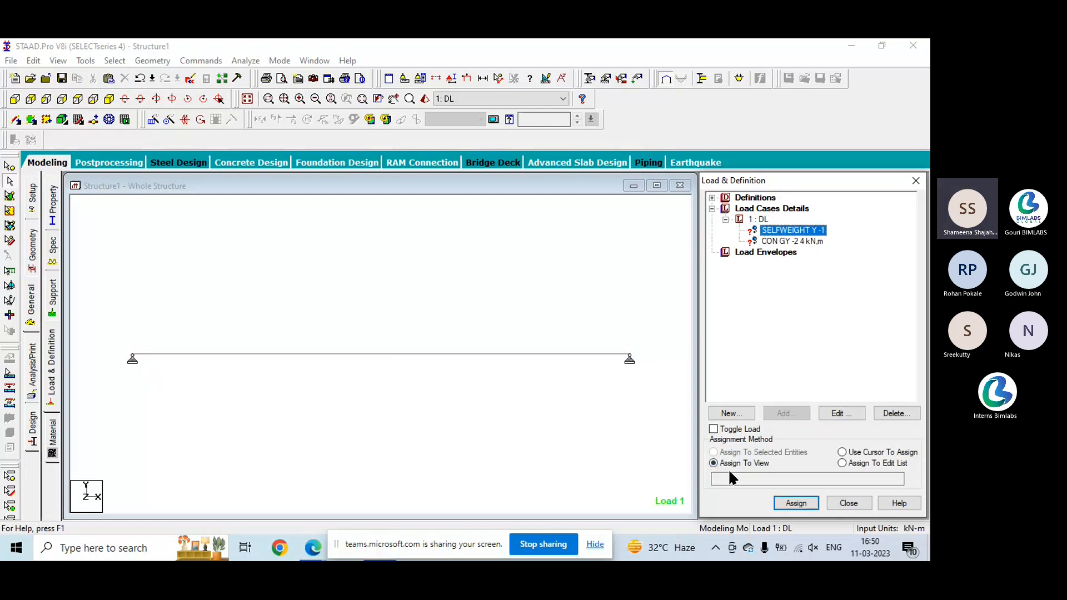
left_click(796, 503)
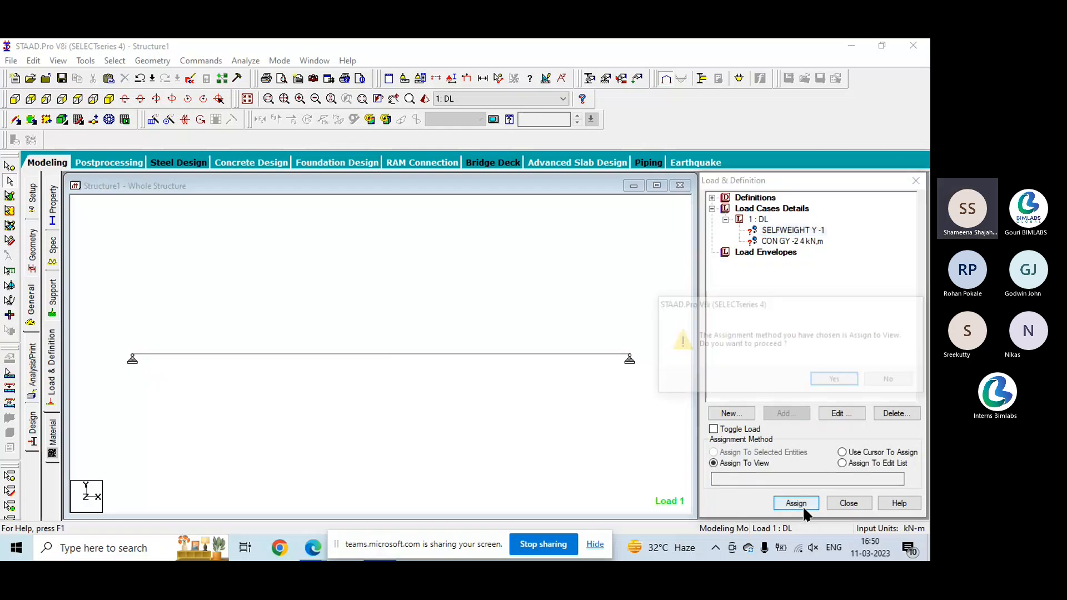
left_click(832, 379)
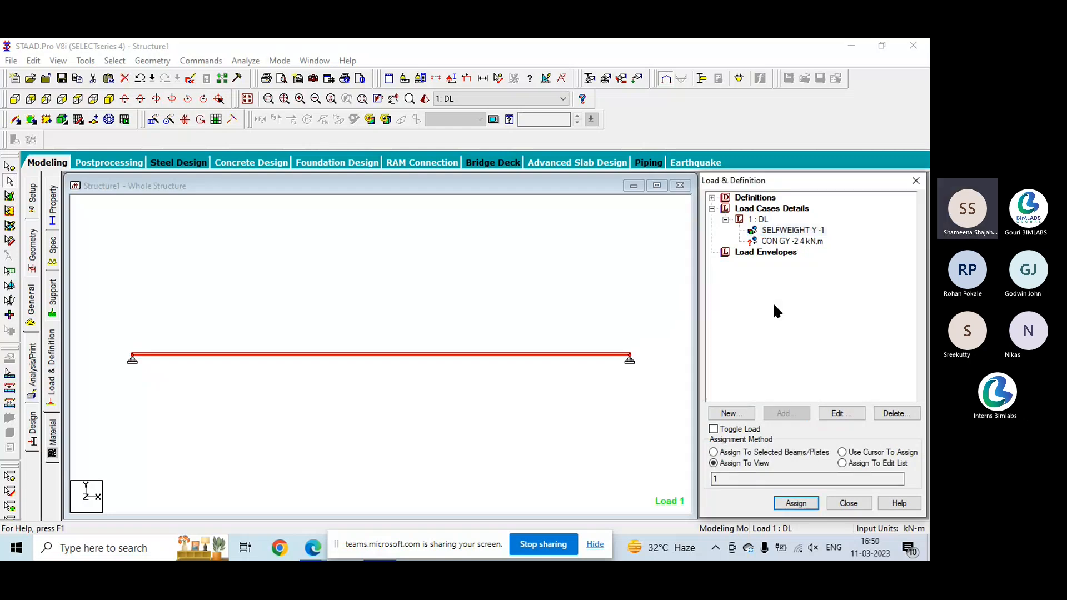
- Assign the concentrated force load to the selected beam
left_click(785, 242)
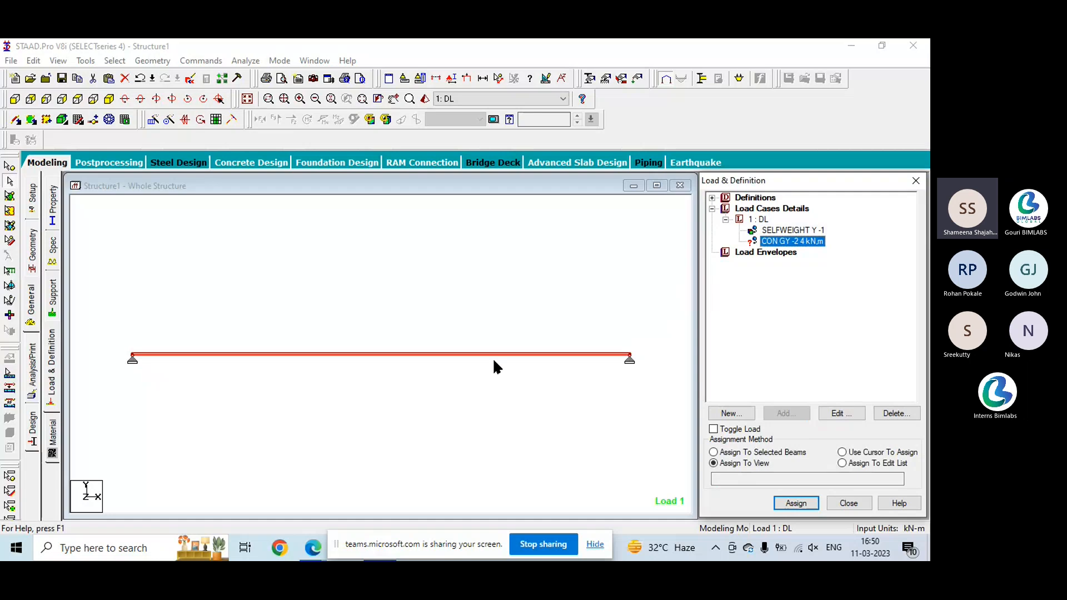
left_click(714, 453)
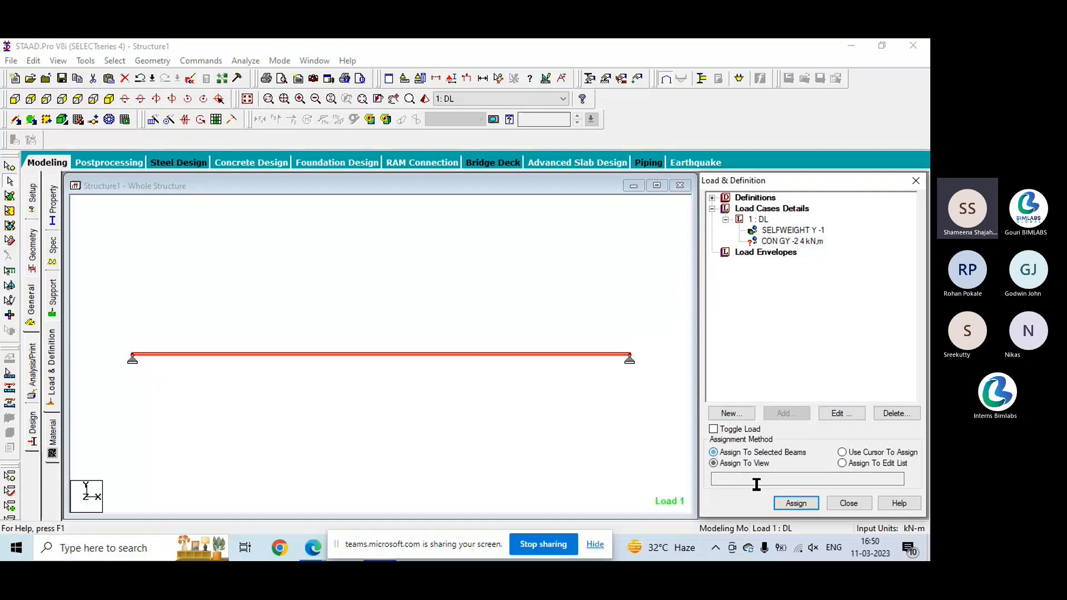
left_click(789, 504)
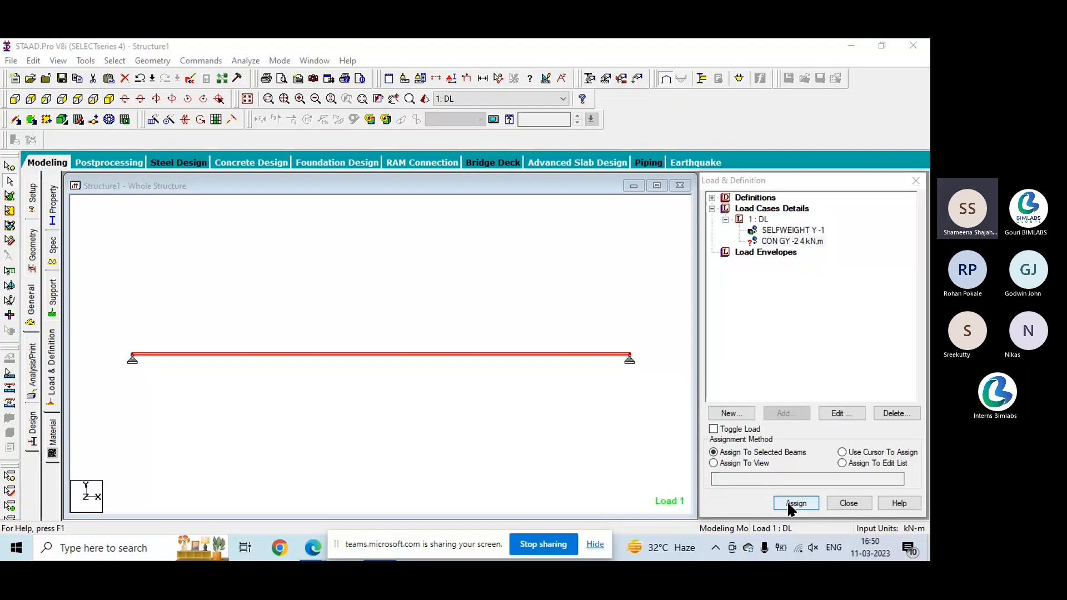
left_click(788, 505)
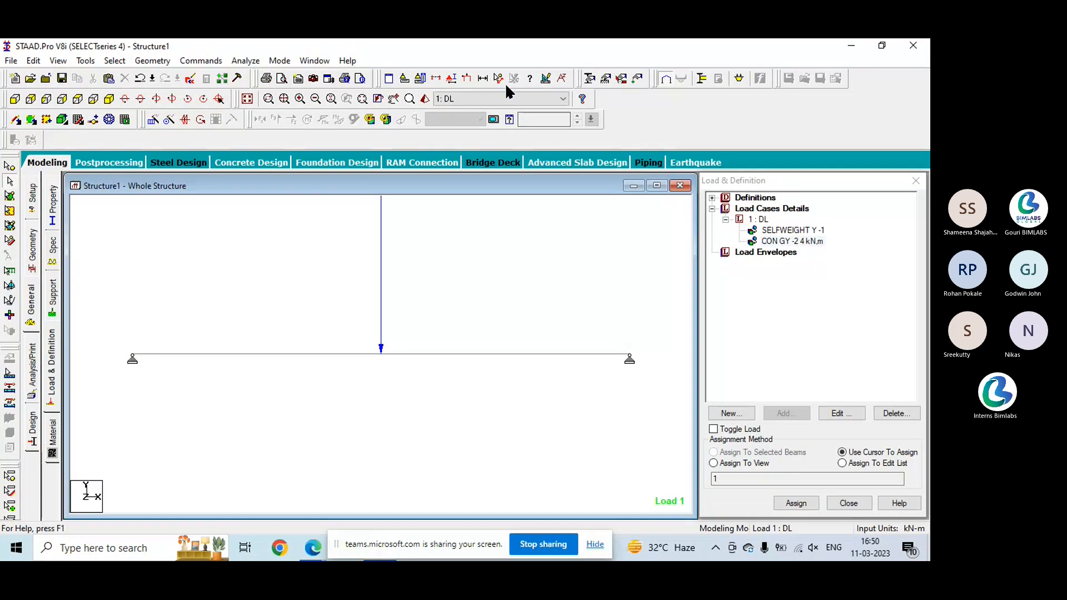
- Set the point force diagram scale to 2 kN per m with immediate application turned on
left_click(545, 75)
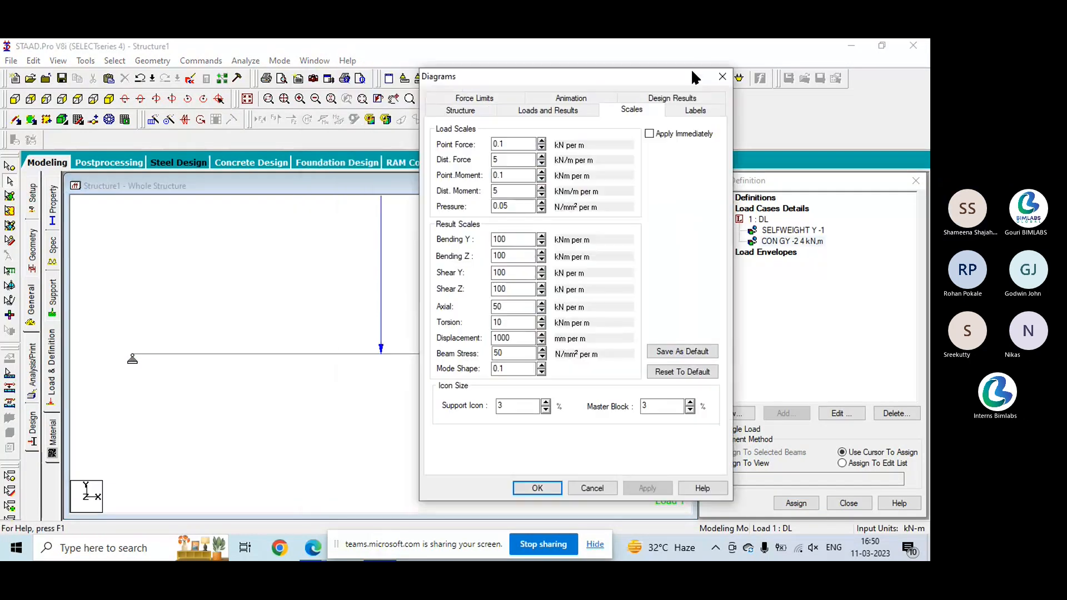
left_click_drag(693, 74, 792, 65)
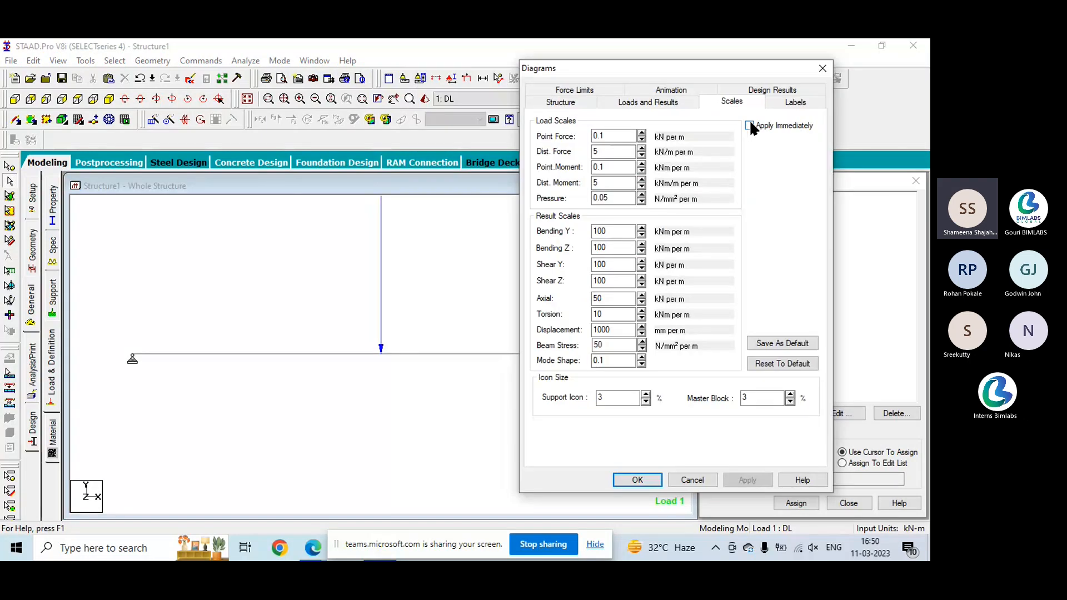
double_click(635, 136)
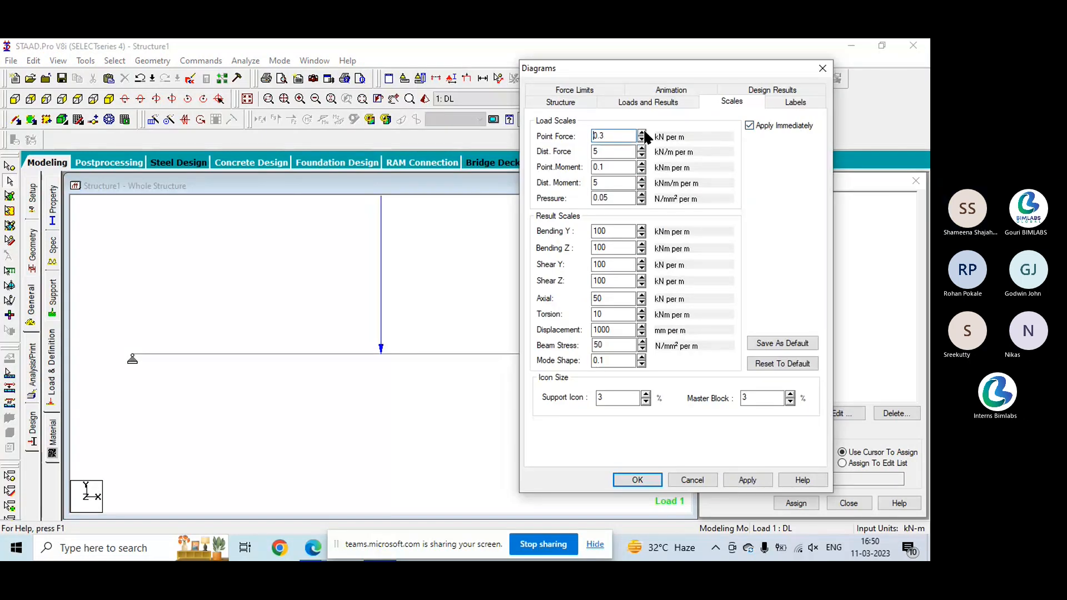
type("5")
key("BackSpace")
type("1")
key("BackSpace")
type("2")
left_click(745, 480)
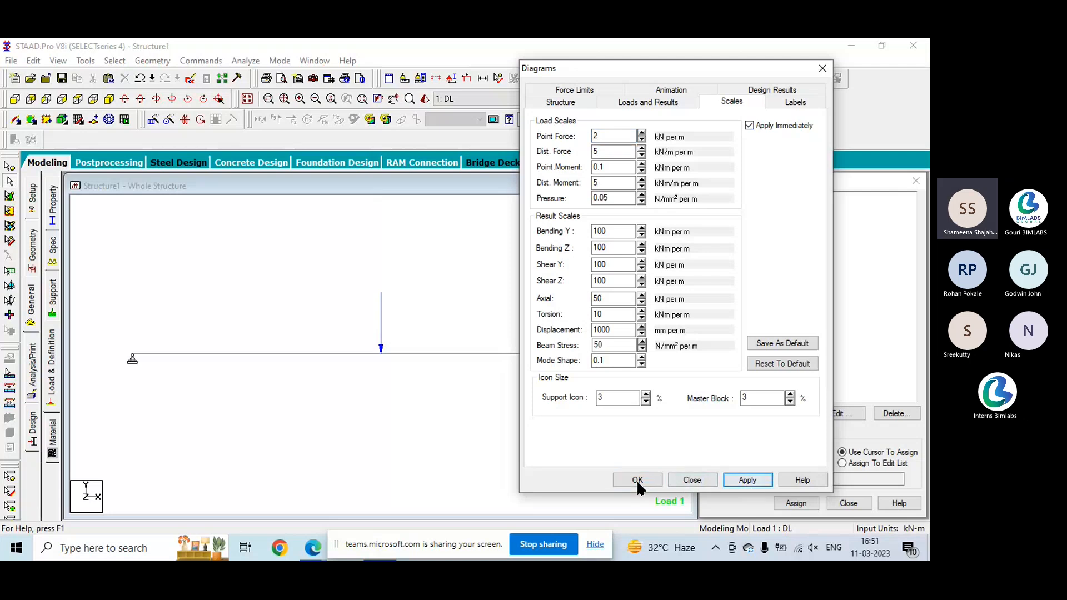
left_click(637, 480)
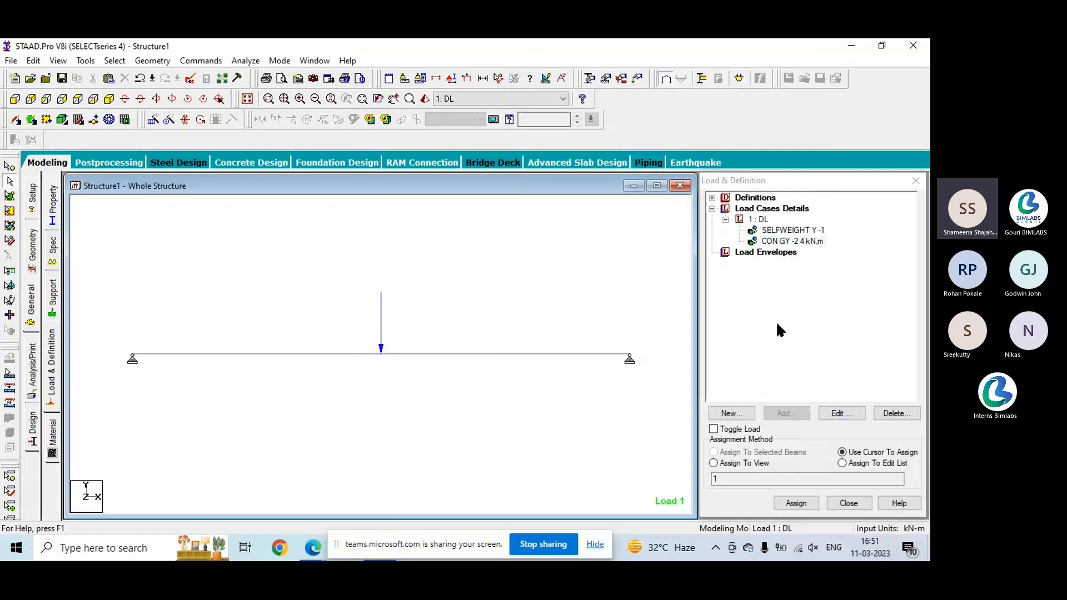
- Add a Perform Analysis command for the beam with the print option set to All
left_click(916, 183)
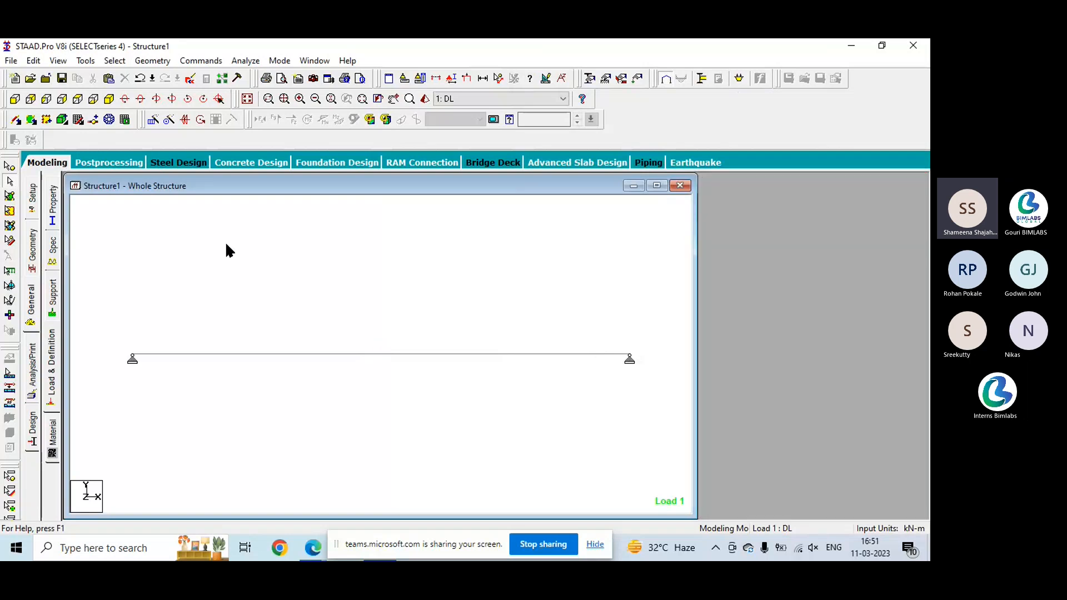
left_click(210, 62)
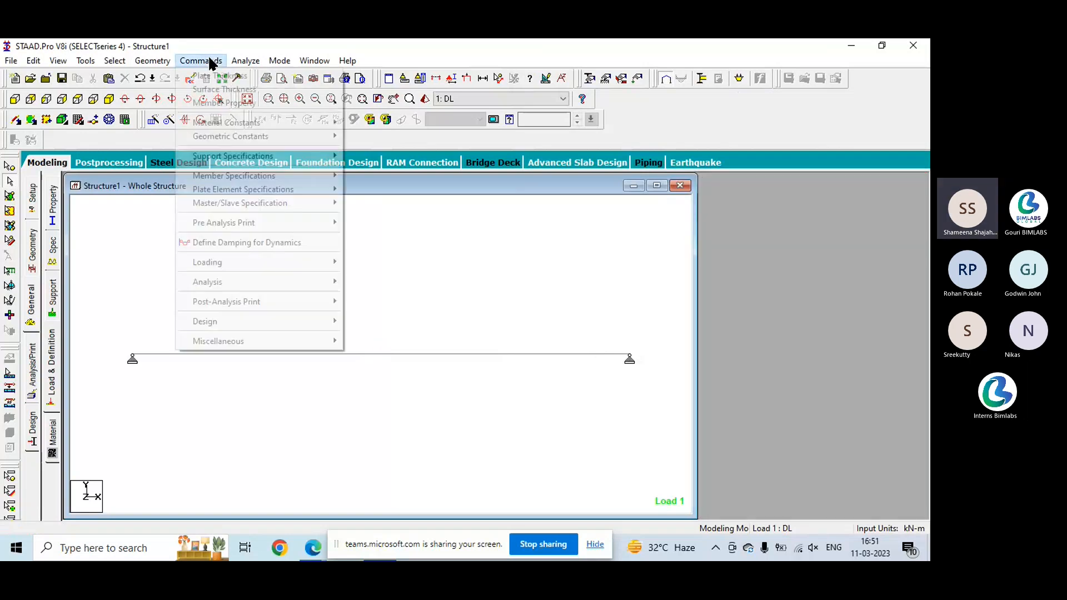
mouse_move(245, 284)
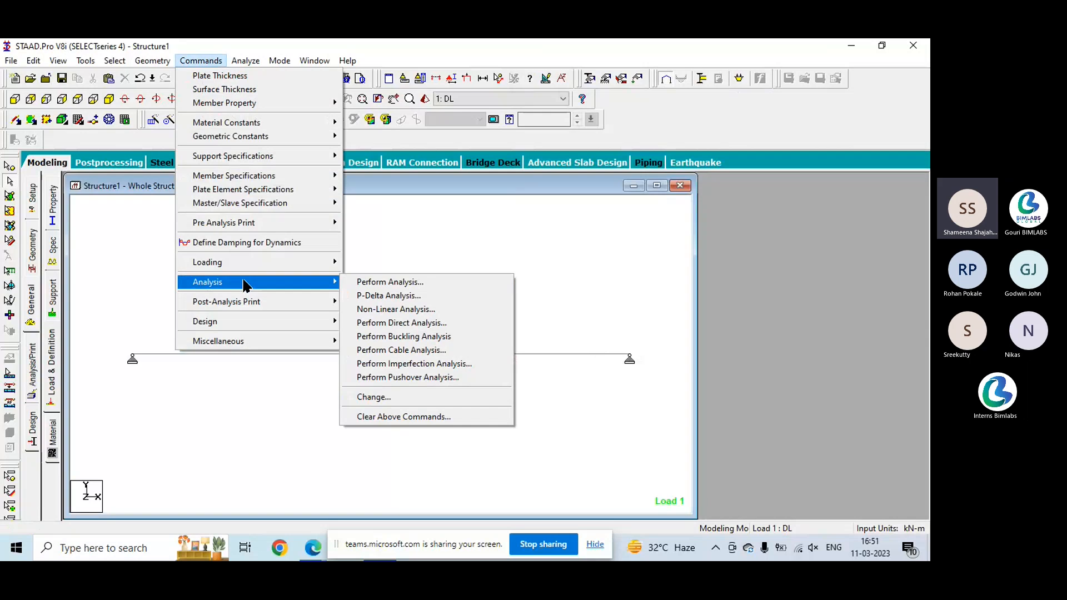
left_click(369, 286)
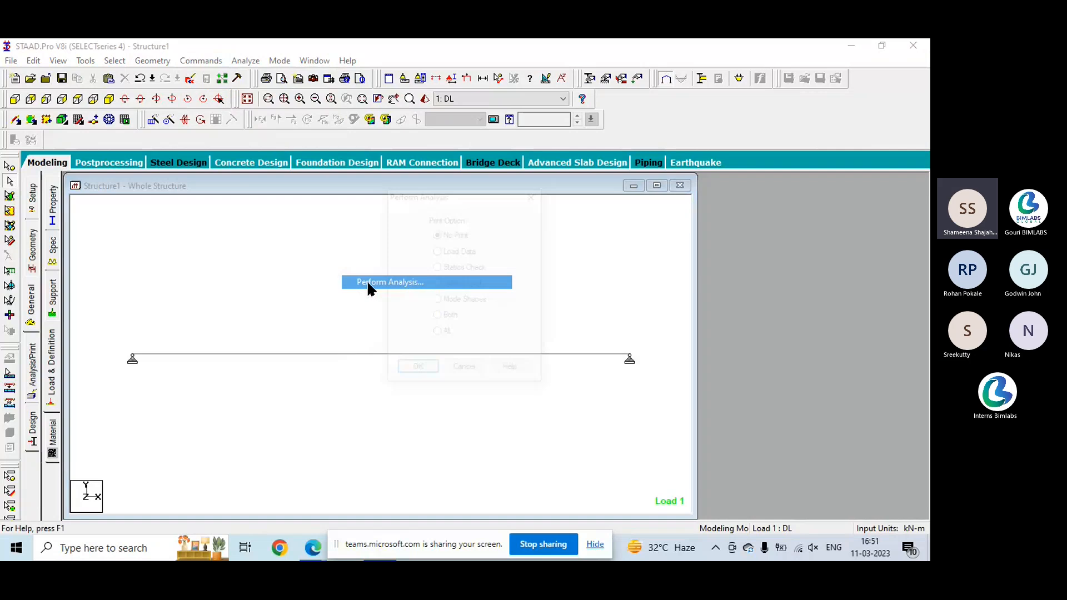
left_click(436, 333)
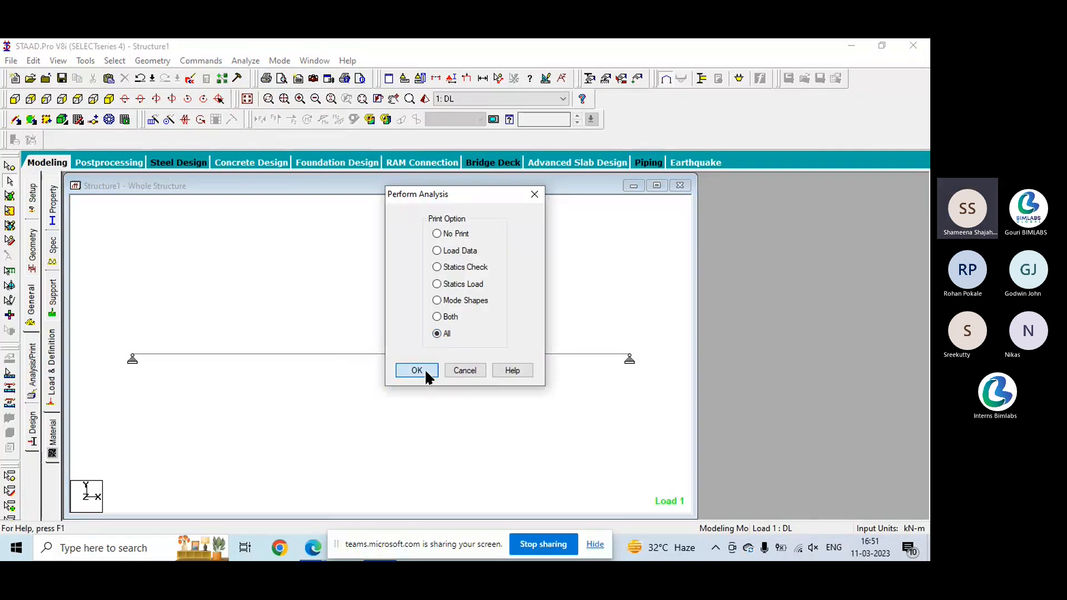
left_click(426, 372)
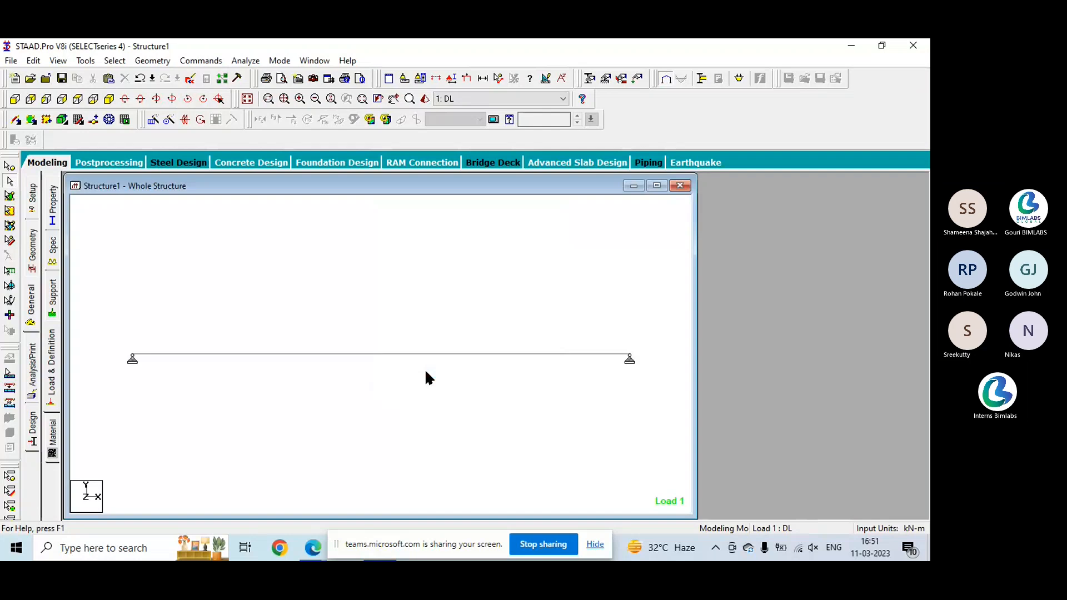
- Save the model, run the analysis, and open the resulting output file
left_click(243, 61)
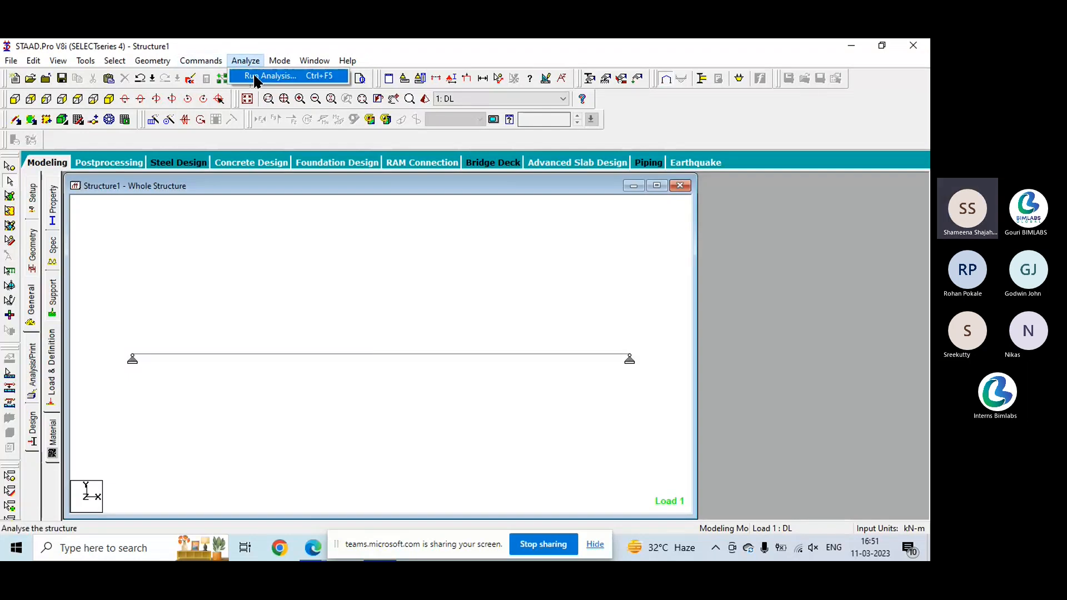
left_click(255, 76)
left_click(389, 307)
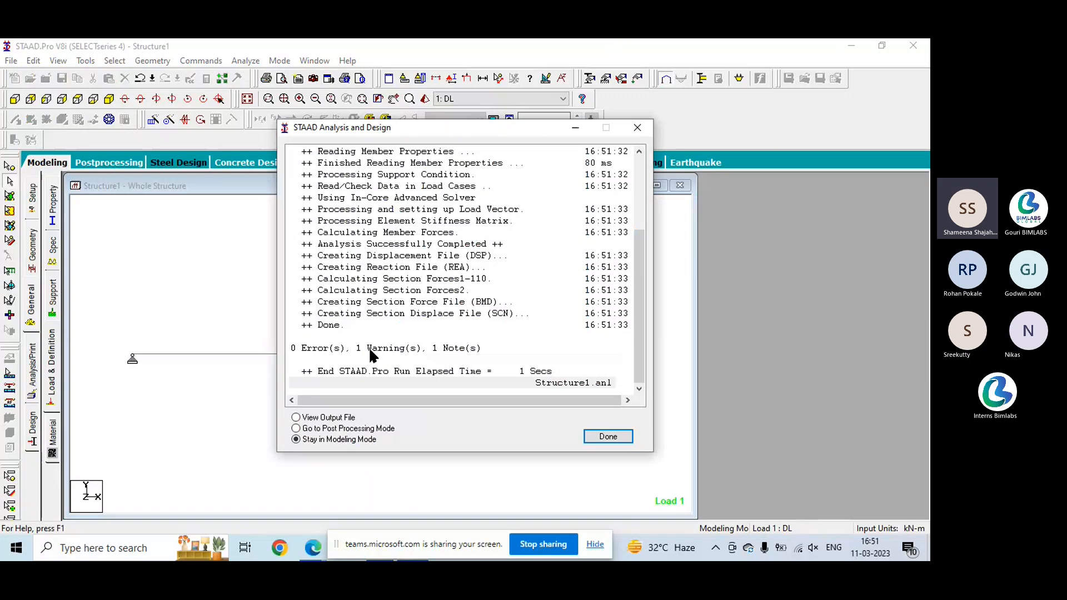
left_click(297, 419)
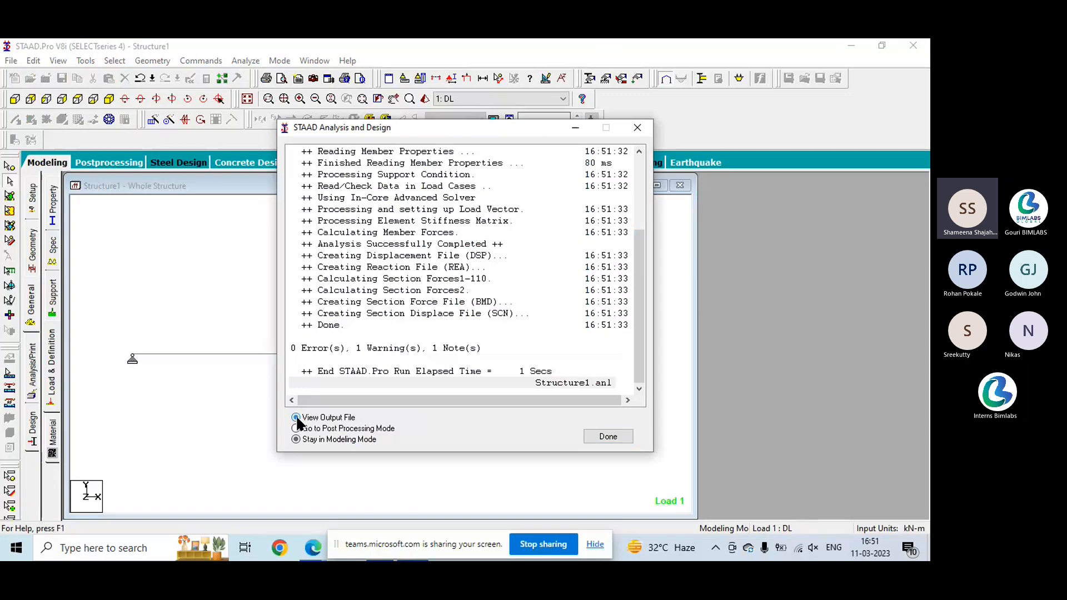
left_click(619, 438)
- Review the output file's input listing, dead load data, warning, and applied load summary, and close it
scroll(481, 416, "down", 4)
scroll(482, 416, "up", 4)
scroll(482, 418, "down", 3)
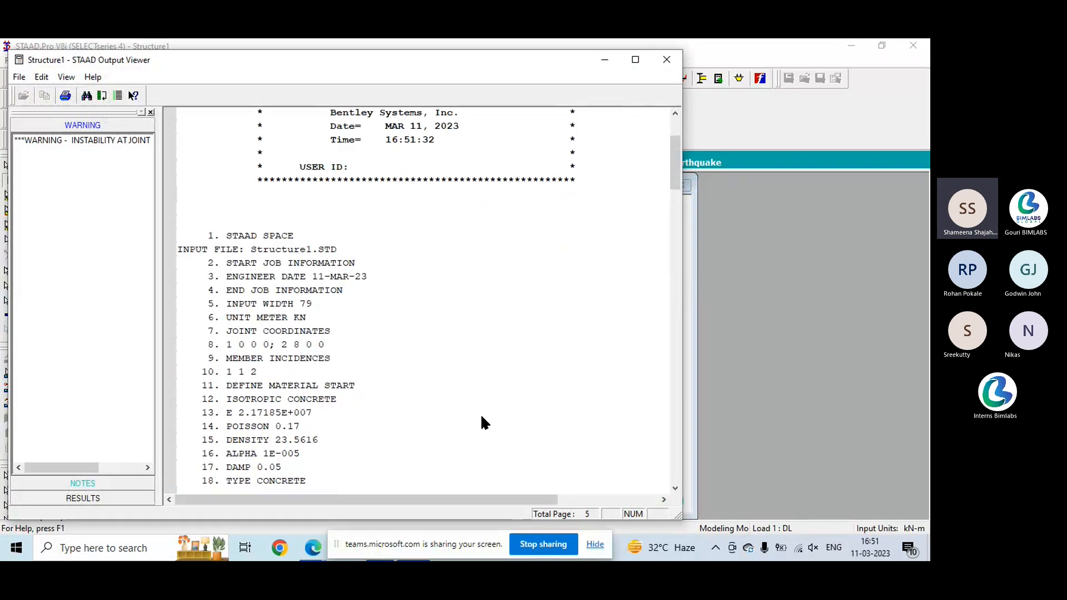
scroll(481, 416, "down", 9)
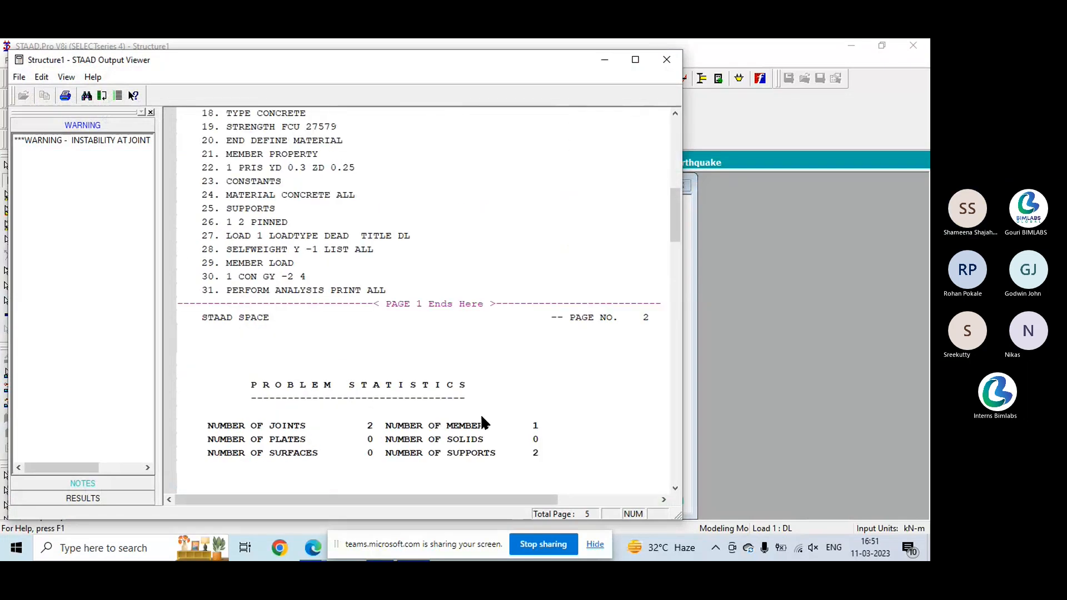
scroll(481, 416, "down", 3)
scroll(481, 422, "down", 4)
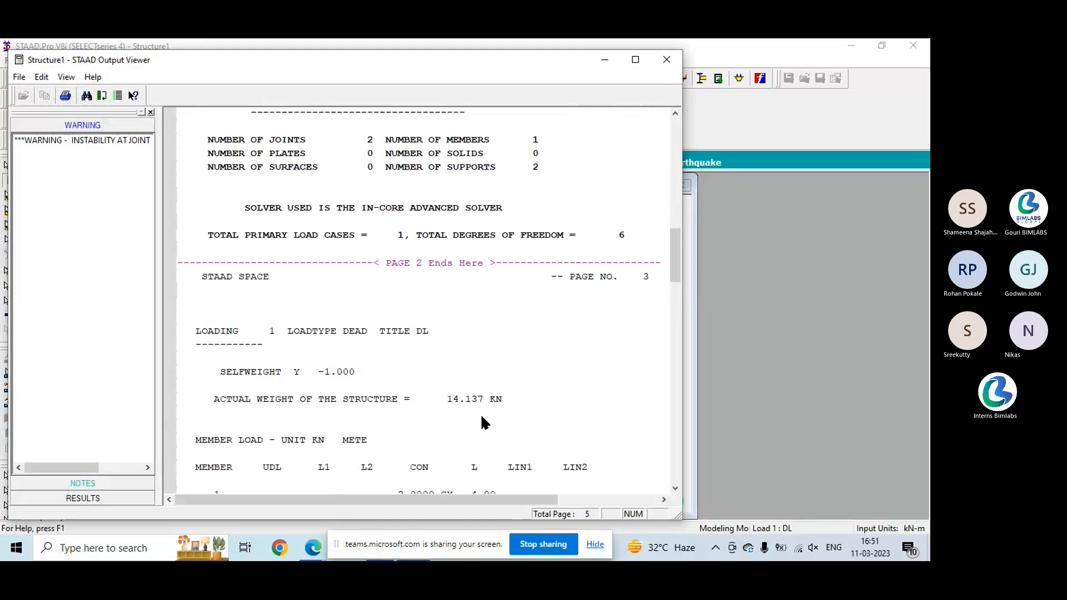
scroll(482, 417, "down", 5)
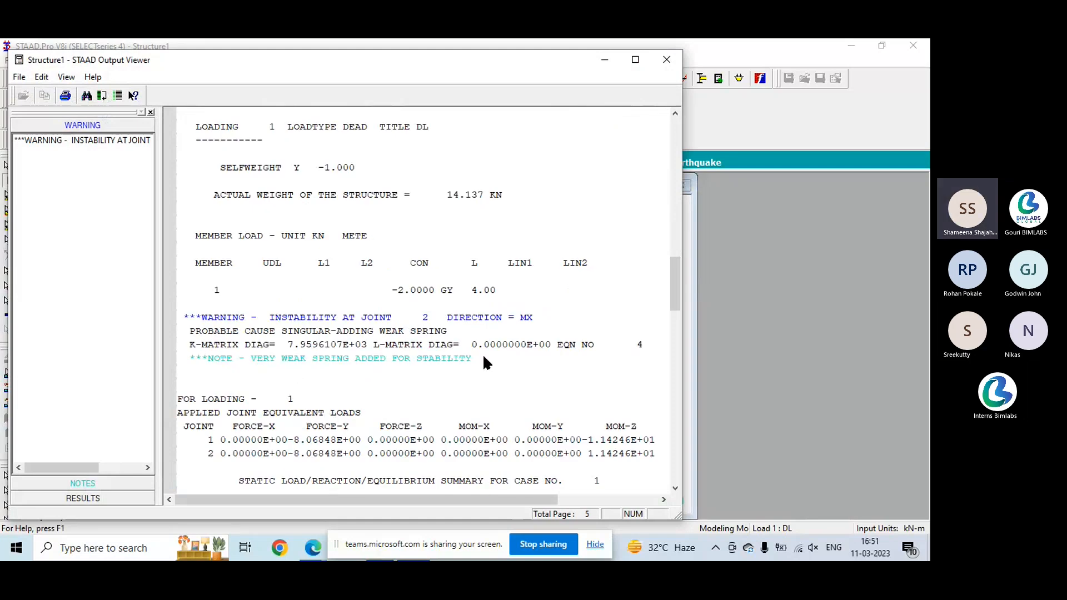
scroll(450, 382, "down", 10)
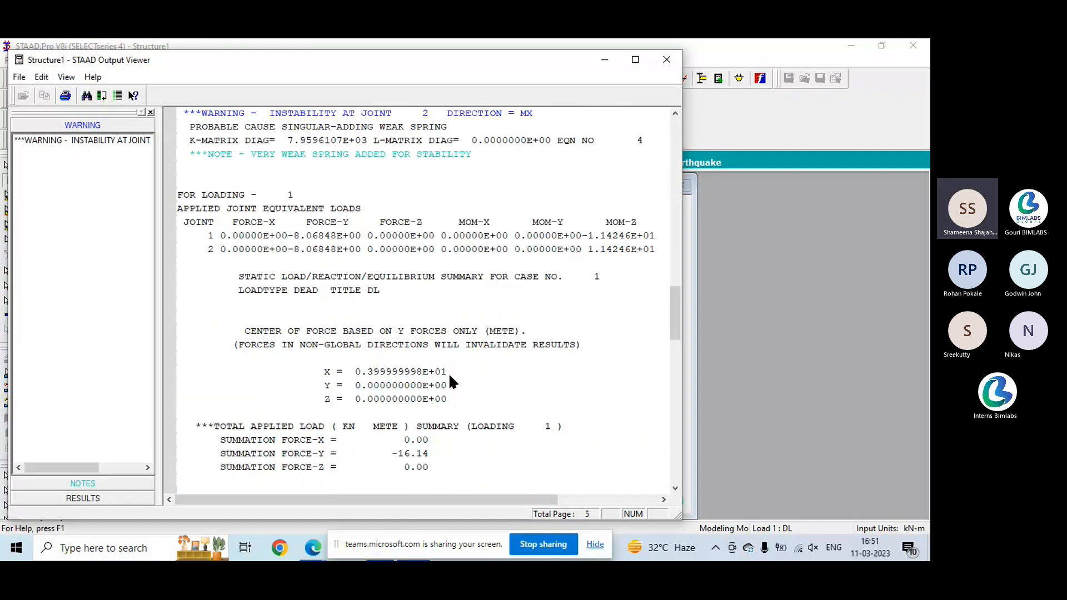
left_click(666, 60)
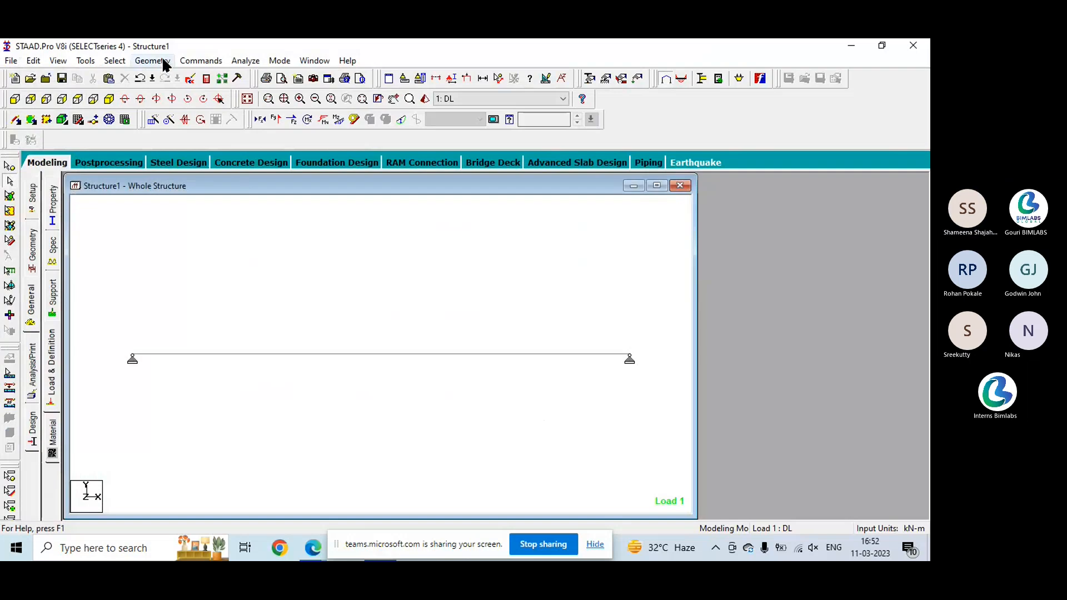
- Delete the pinned support definition assigned to both ends of the beam
left_click(53, 302)
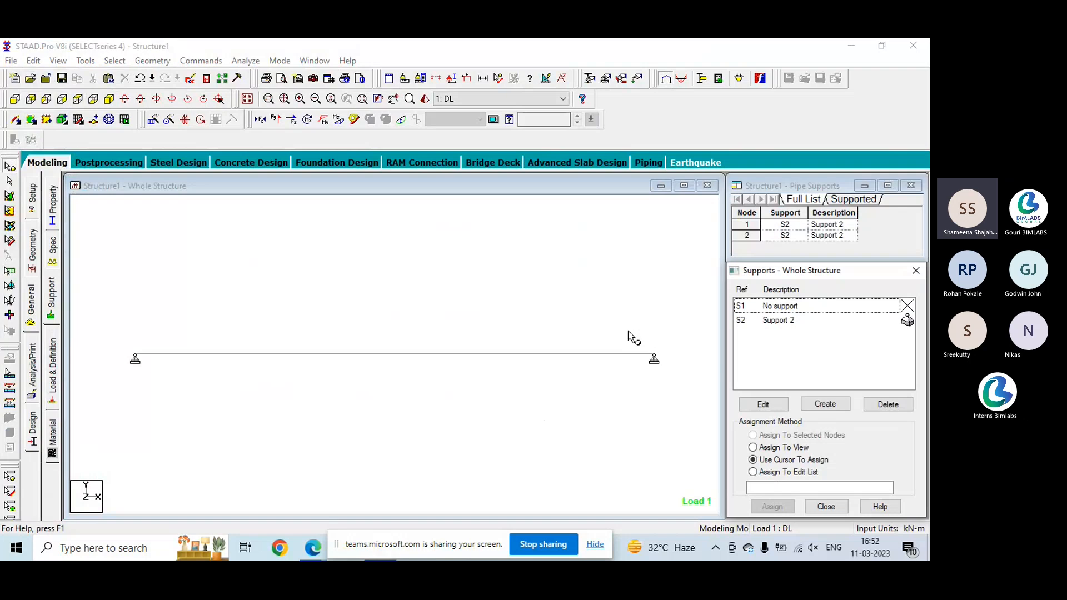
left_click(799, 317)
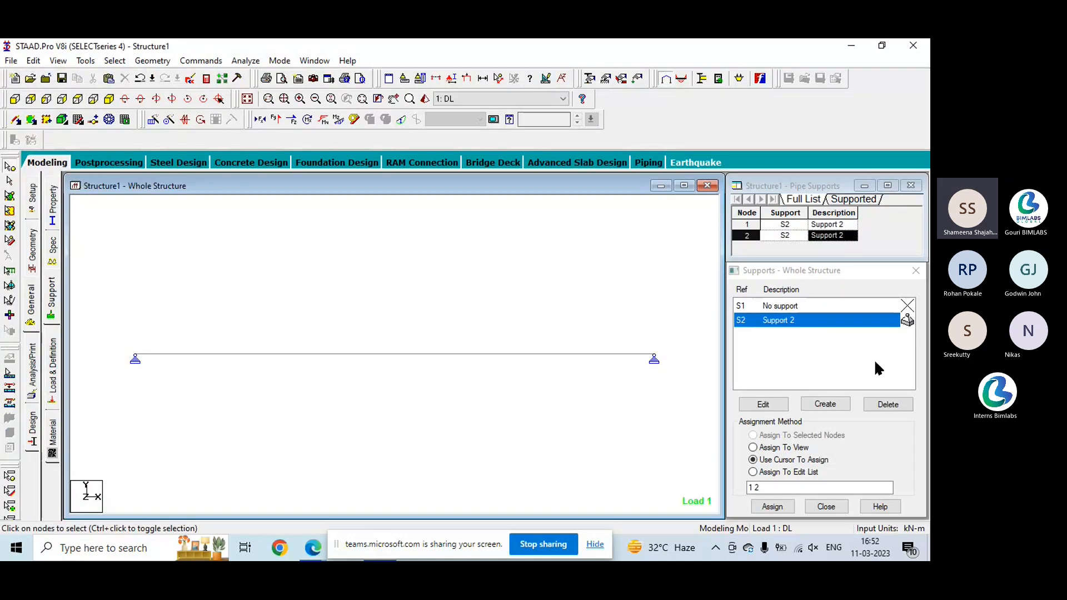
left_click(888, 404)
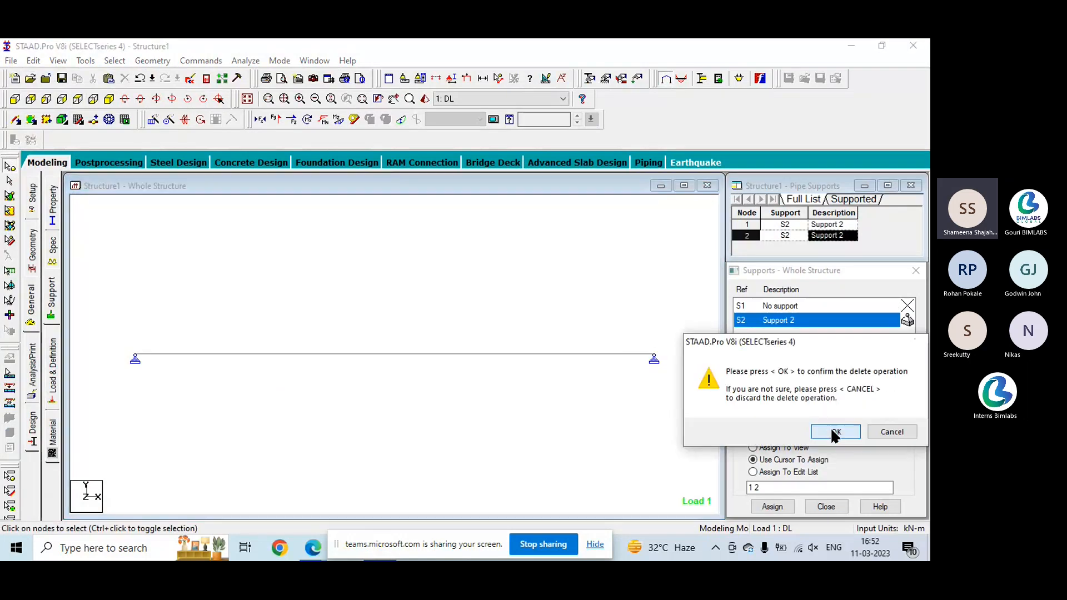
left_click(834, 431)
left_click(834, 427)
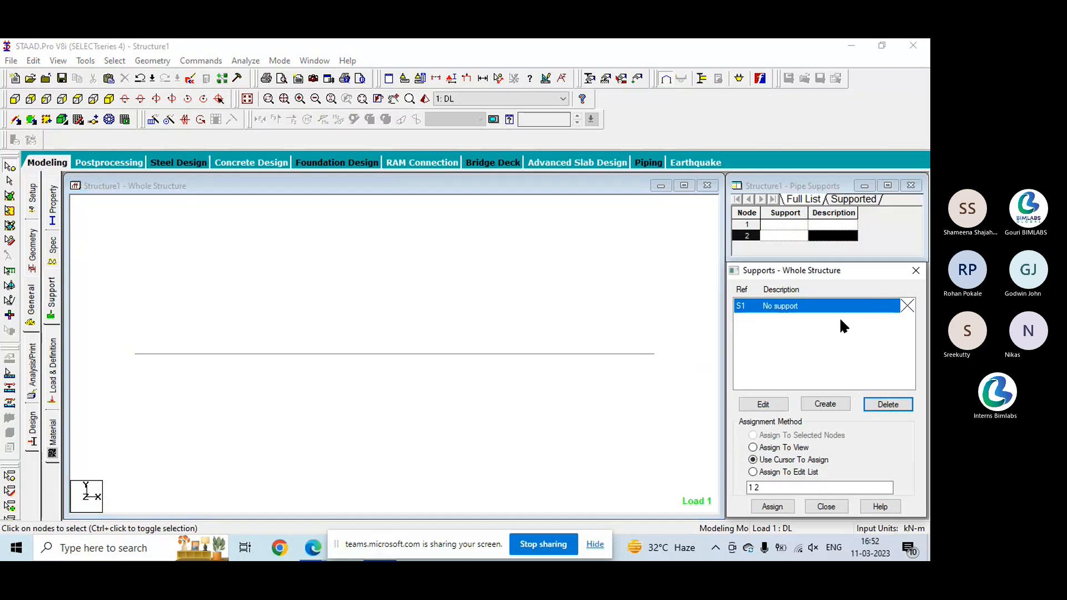
- Create a pinned support definition and an Enforced But support definition
left_click(834, 404)
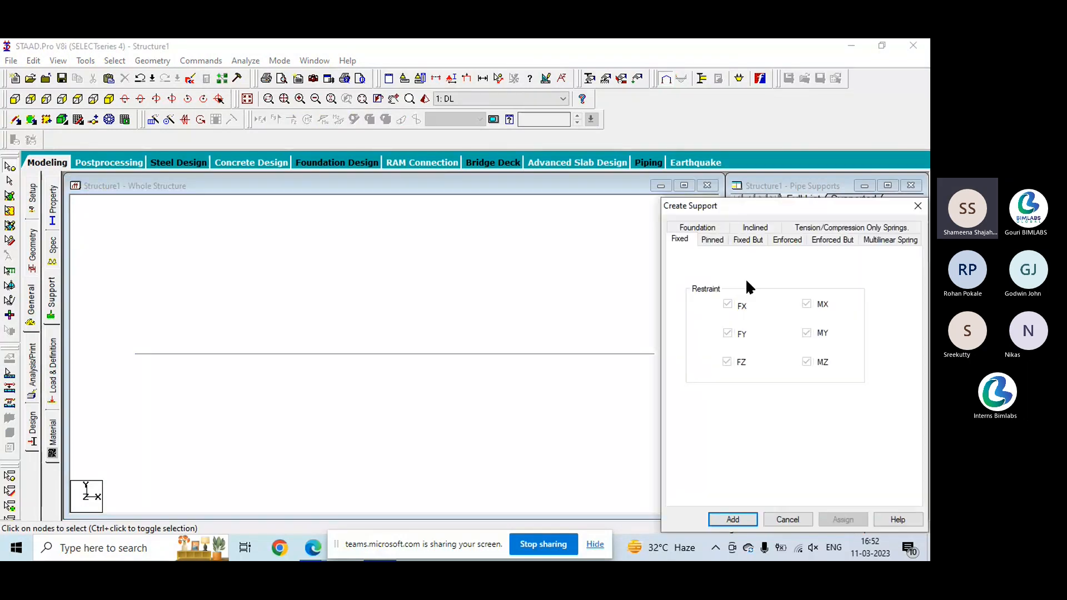
left_click(712, 240)
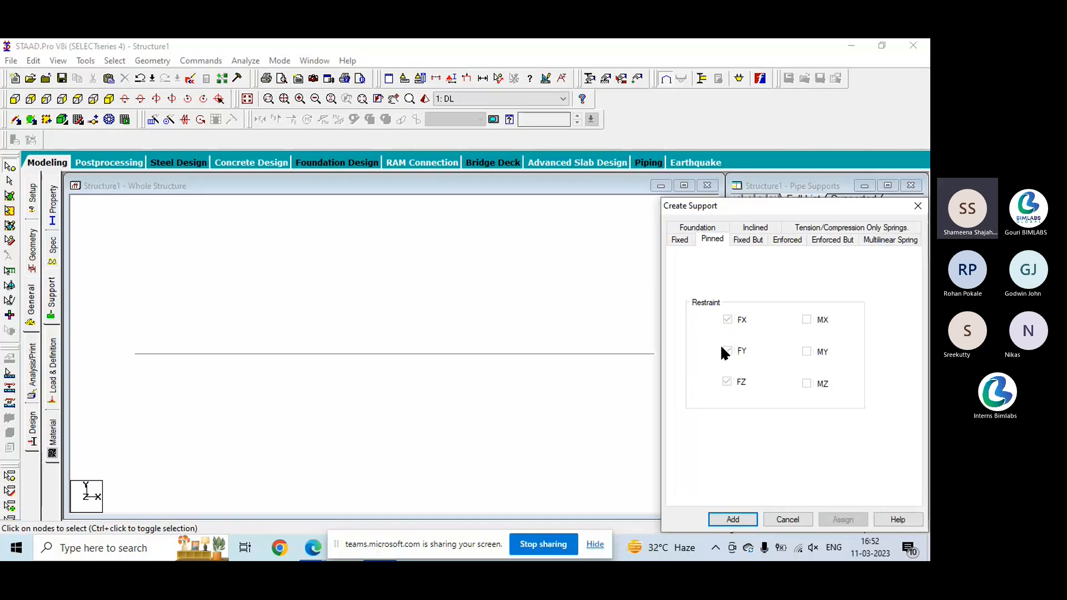
left_click(831, 238)
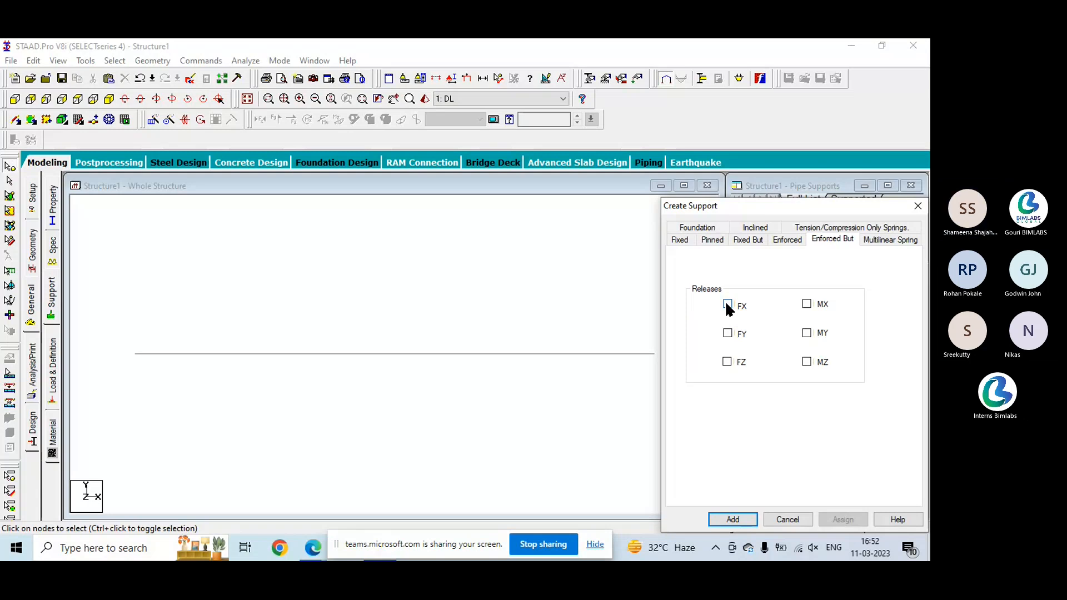
left_click(732, 520)
- Assign the pinned support to node 1 at the beam's left end using the selected-nodes method
left_click(778, 320)
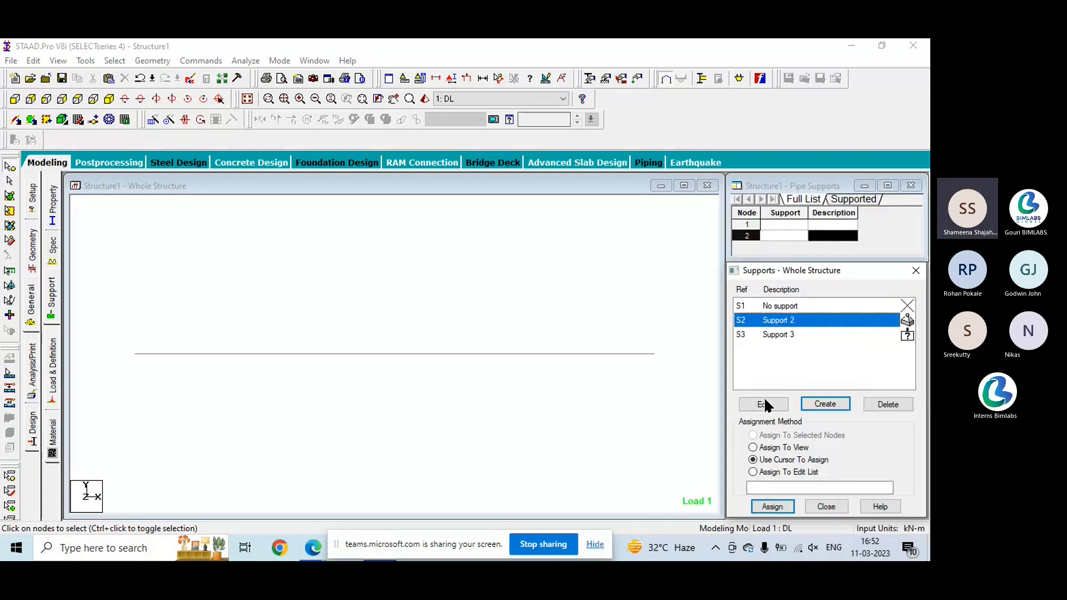
left_click(135, 354)
left_click(787, 503)
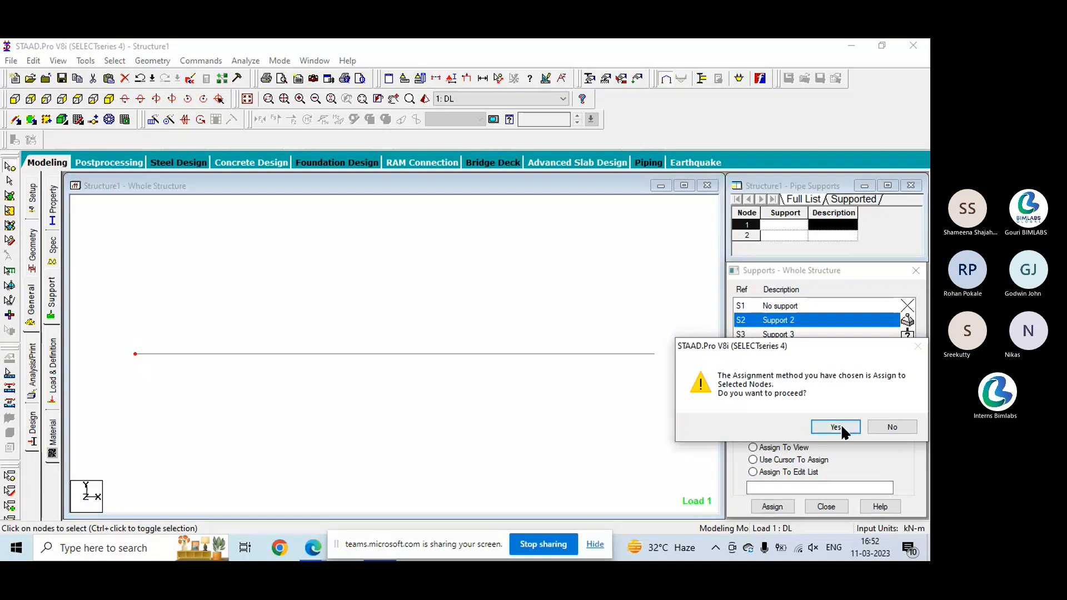
left_click(841, 425)
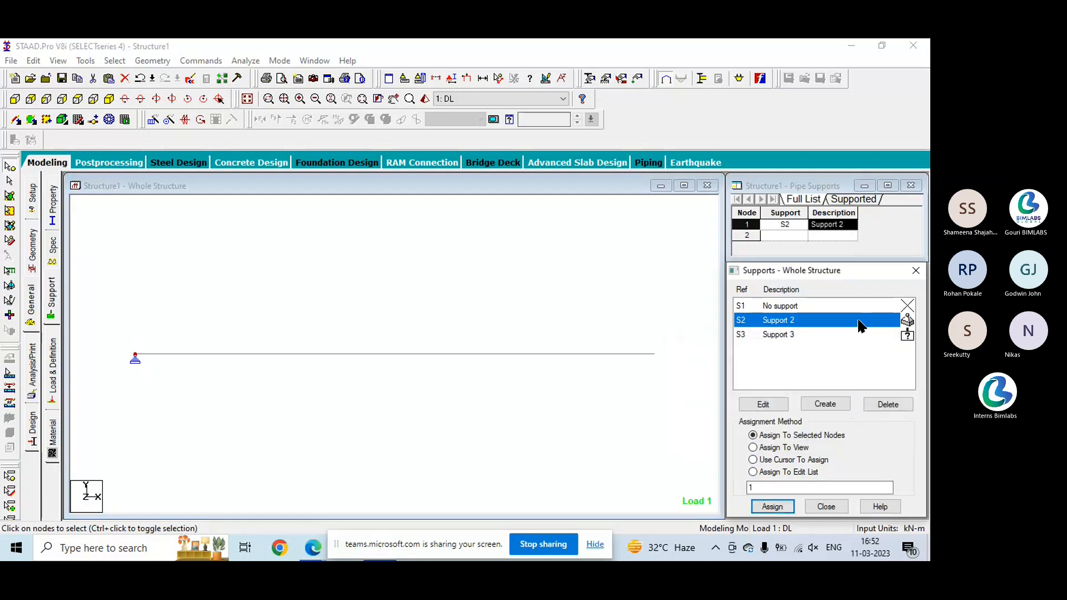
- Assign the Enforced But support to node 2 at the beam's right end and close the support definitions
left_click(828, 334)
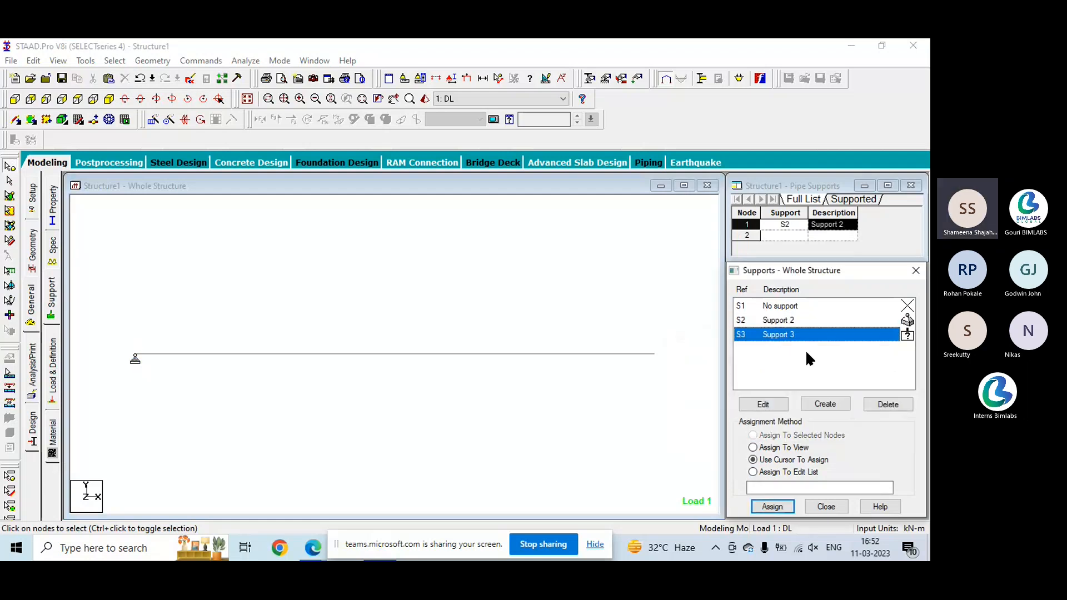
left_click(772, 506)
left_click(654, 355)
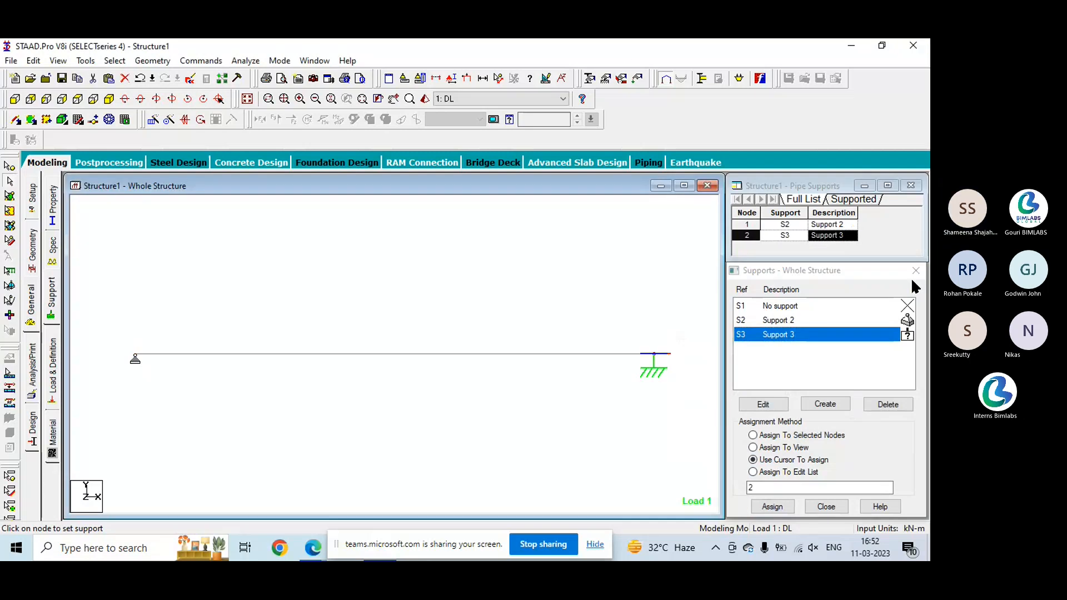
left_click(828, 506)
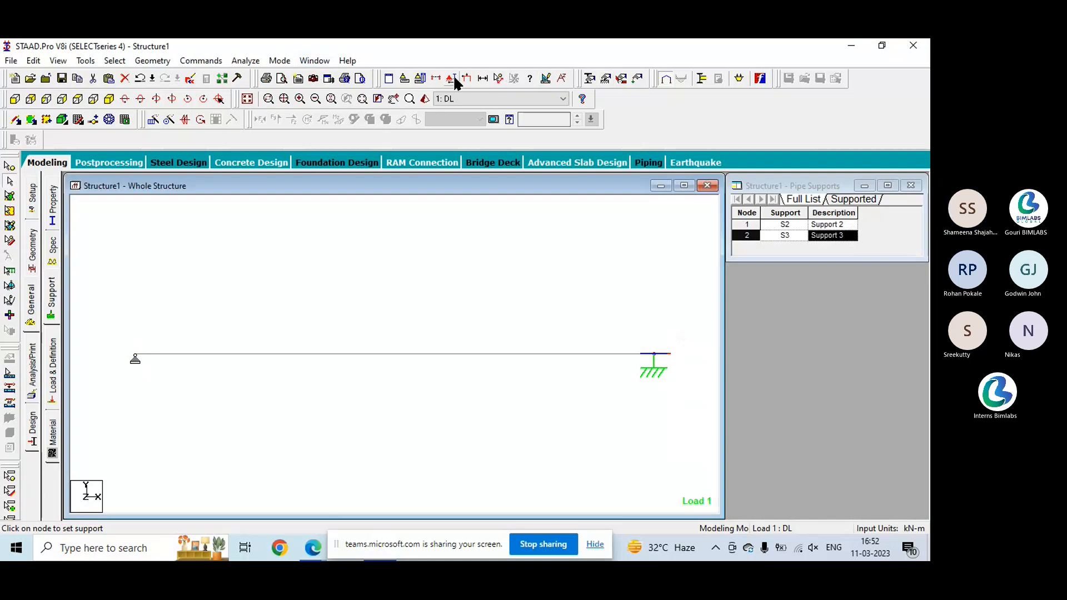
- Turn on the load display, and show the beam's length dimension briefly before removing it from the view
left_click(467, 79)
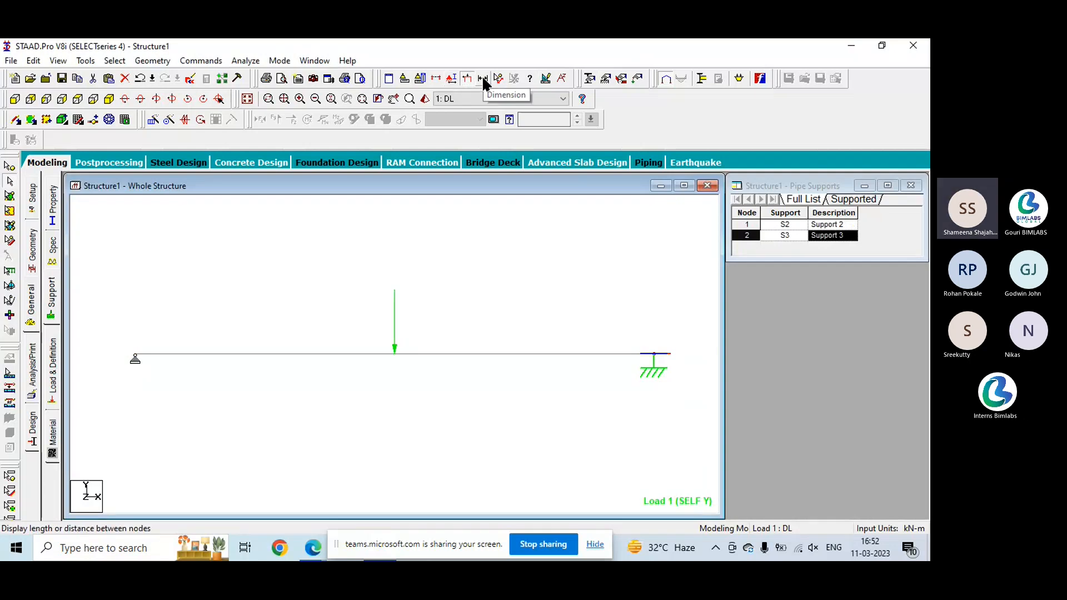
left_click(482, 79)
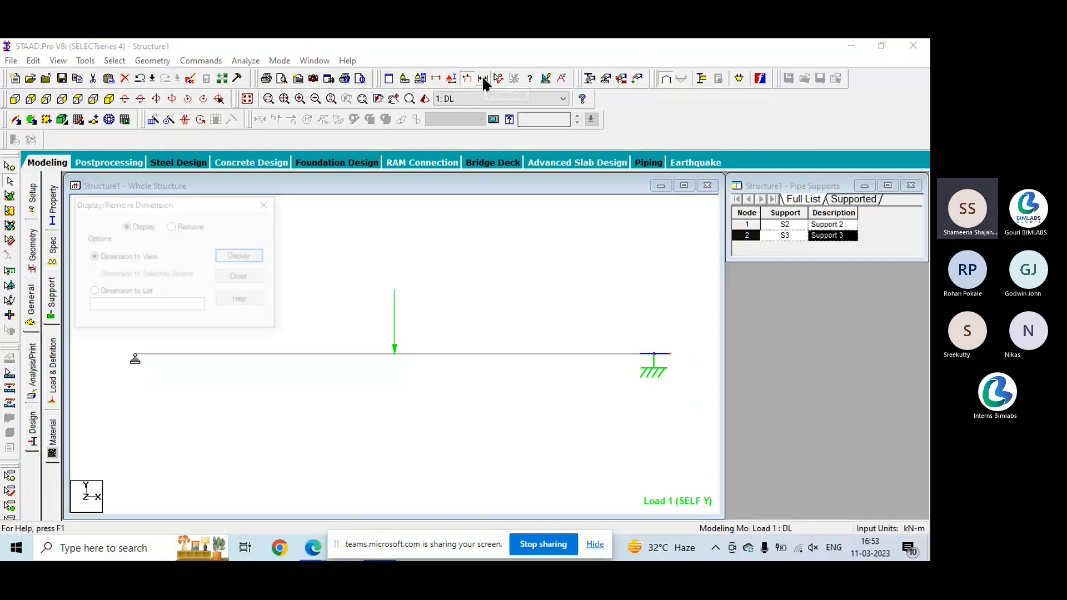
left_click(244, 256)
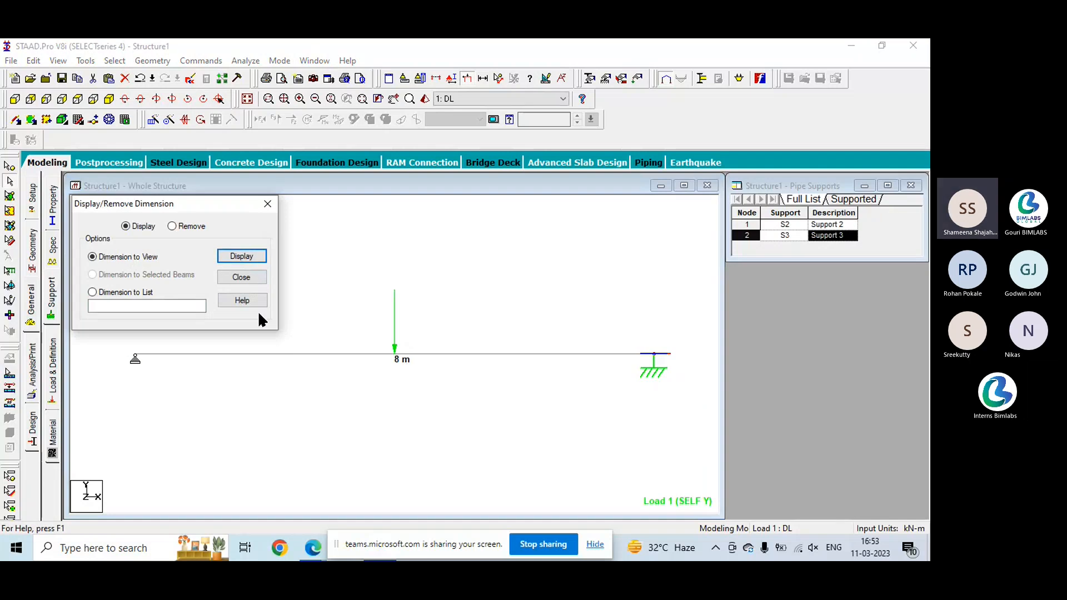
left_click(172, 225)
left_click(256, 259)
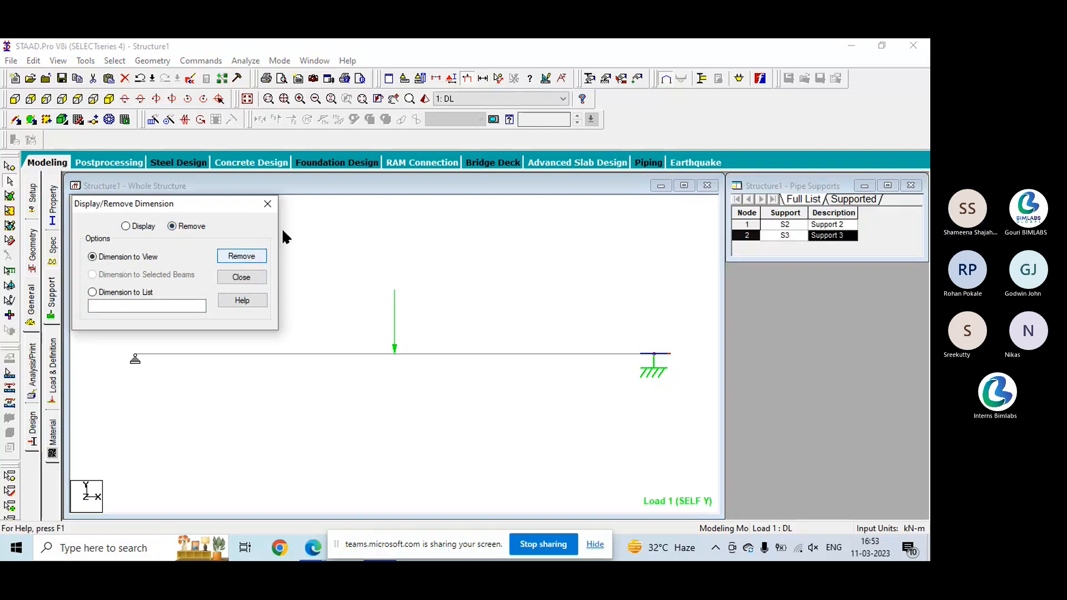
left_click(268, 204)
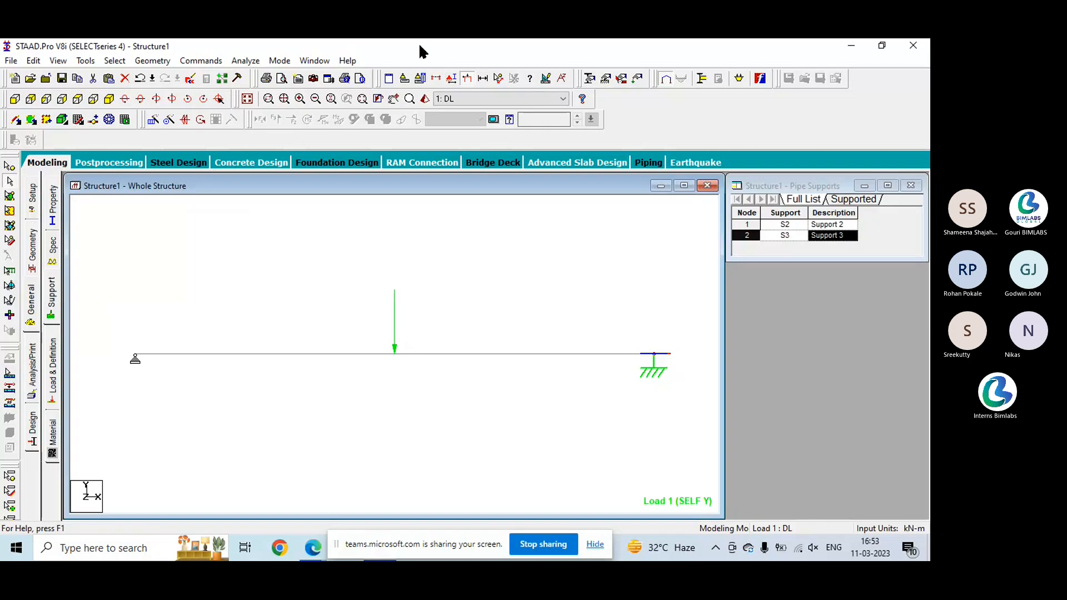
- Run the analysis of the beam with its revised supports and go to Post Processing Mode
left_click(199, 60)
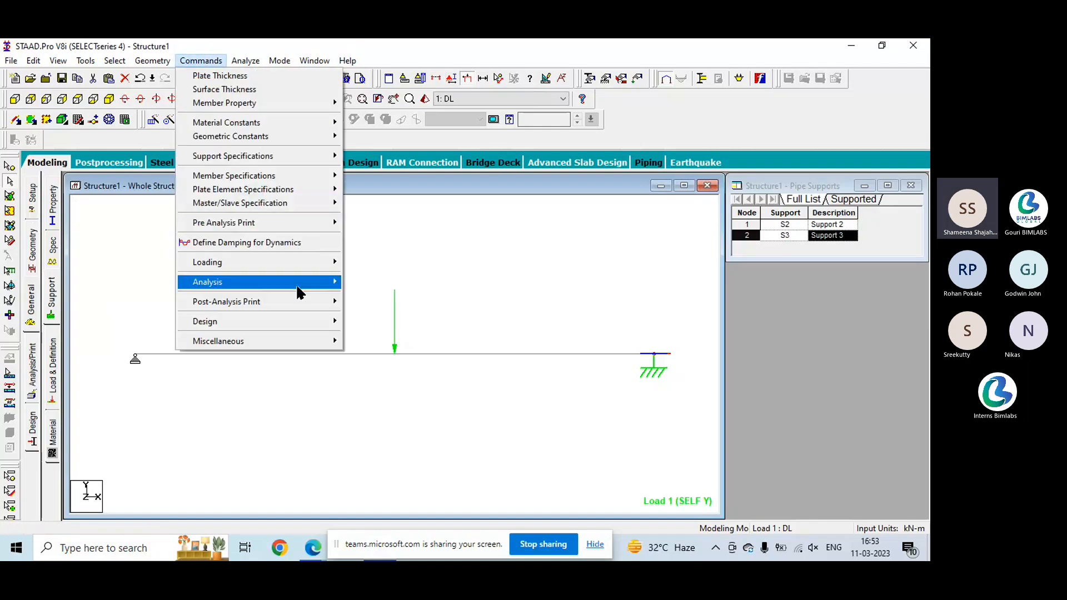
mouse_move(296, 288)
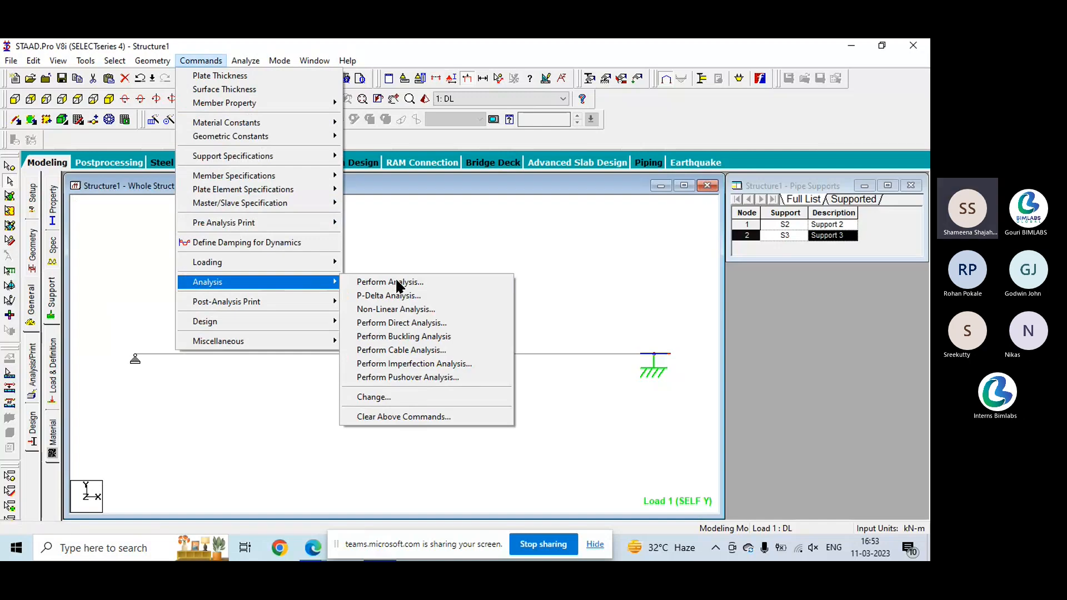
left_click(401, 251)
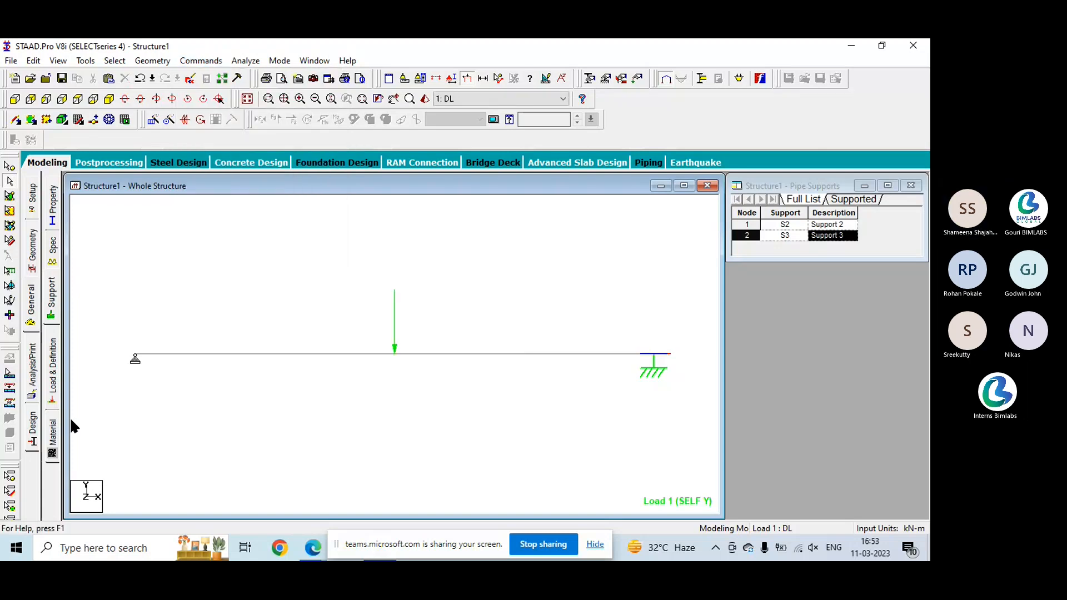
left_click(250, 60)
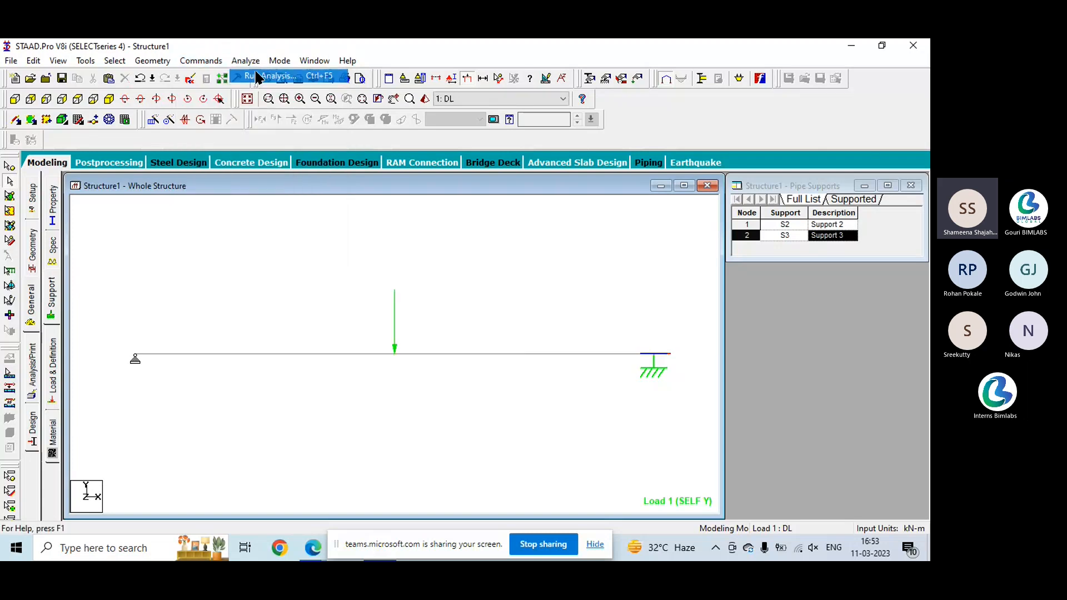
left_click(261, 73)
left_click(363, 313)
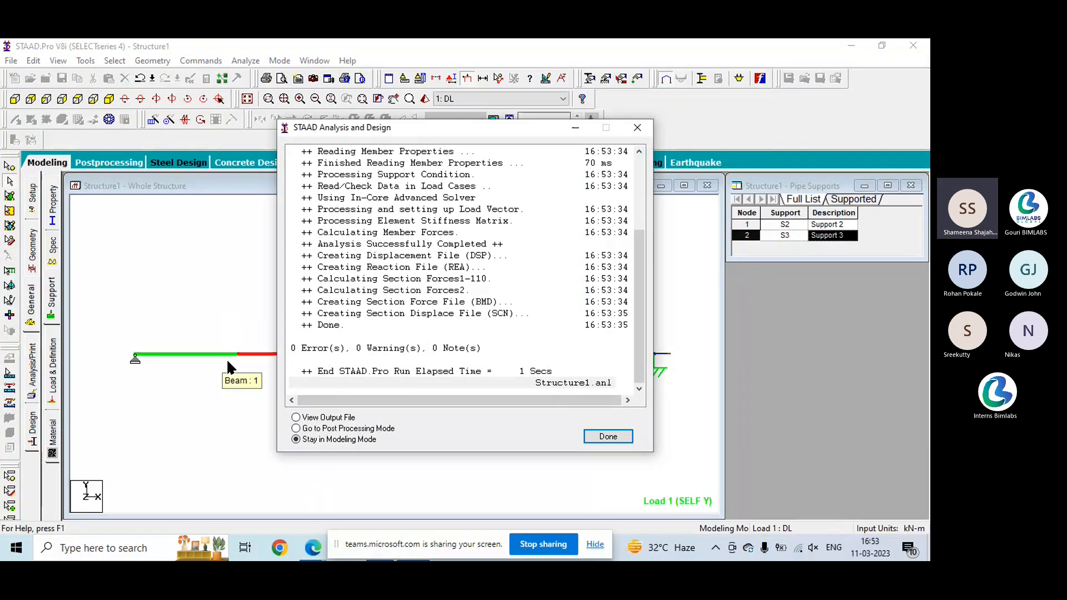
left_click(296, 428)
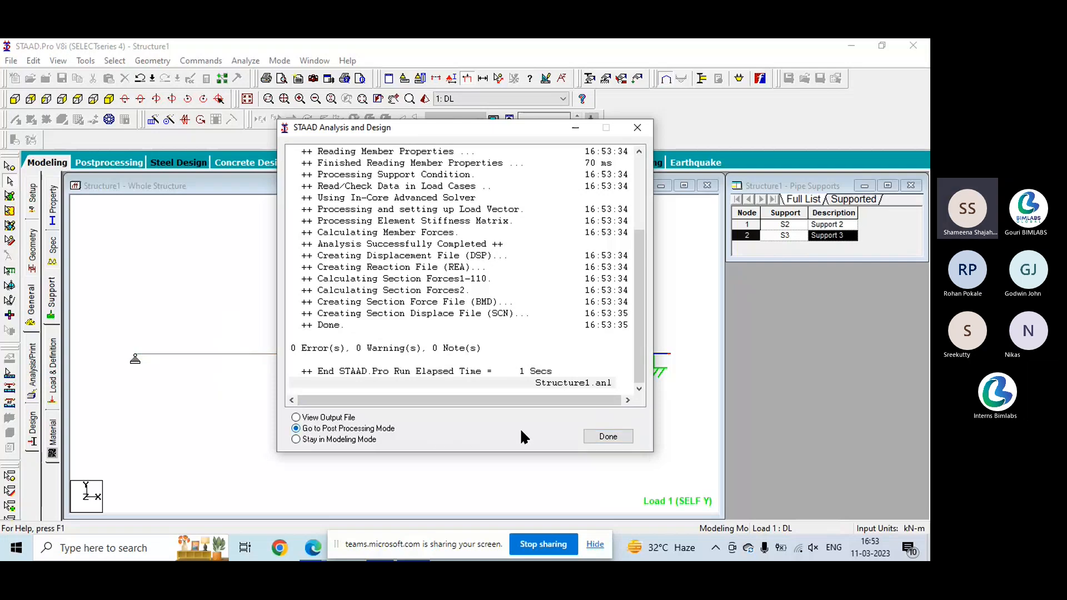
left_click(603, 437)
left_click(497, 395)
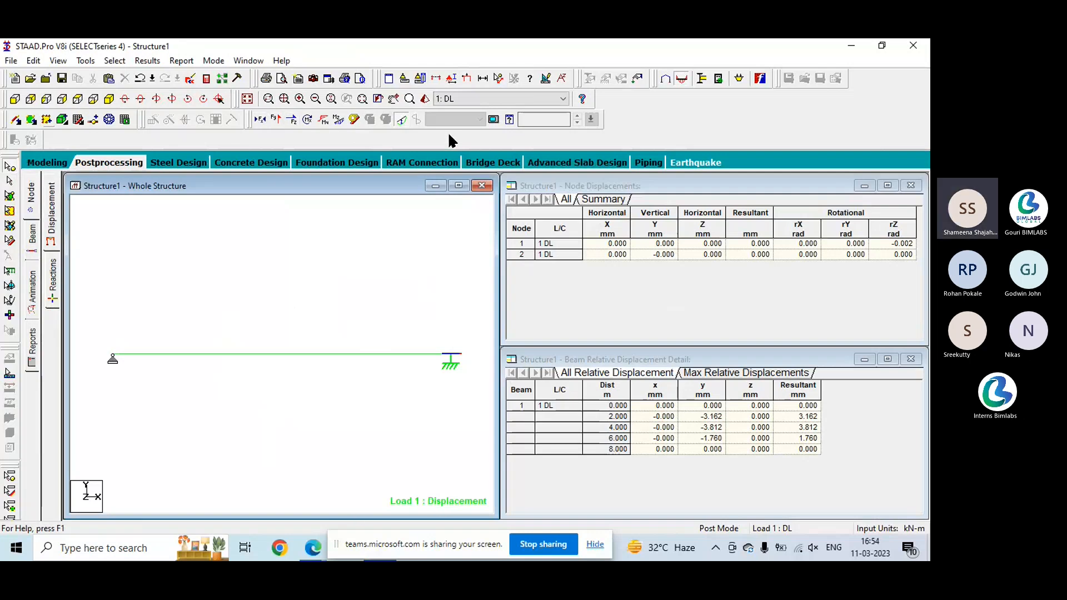
- Make diagram scale changes apply immediately and set the displacement result scale to 3 mm per m
left_click(545, 78)
left_click_drag(495, 78, 700, 108)
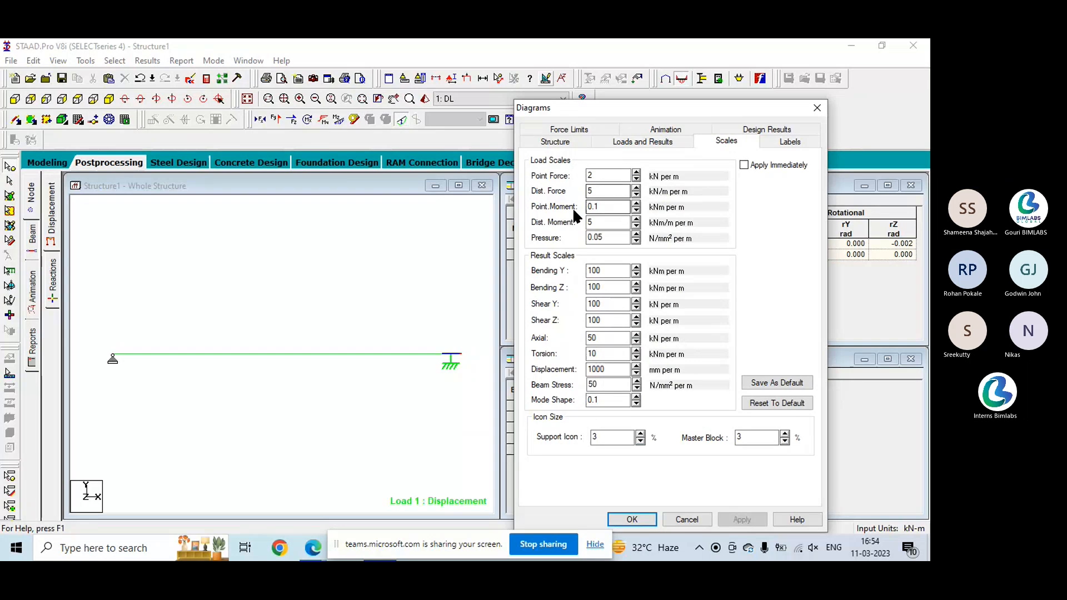
left_click(747, 162)
left_click(636, 374)
left_click(637, 374)
left_click(637, 374)
left_click(637, 374)
left_click(636, 374)
left_click(637, 374)
left_click(636, 374)
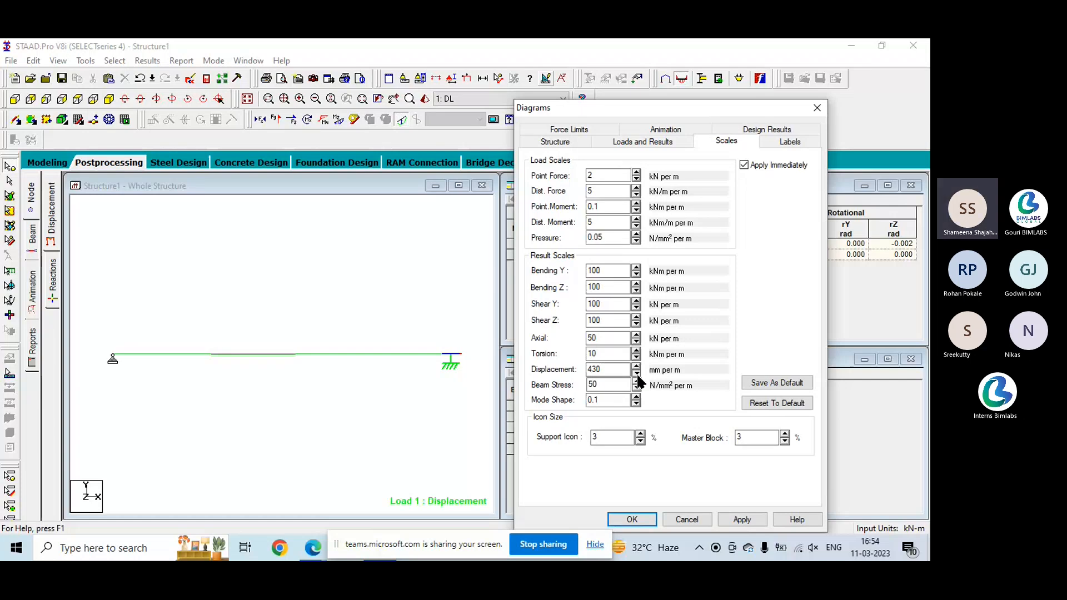
left_click(637, 374)
left_click(636, 374)
left_click(637, 374)
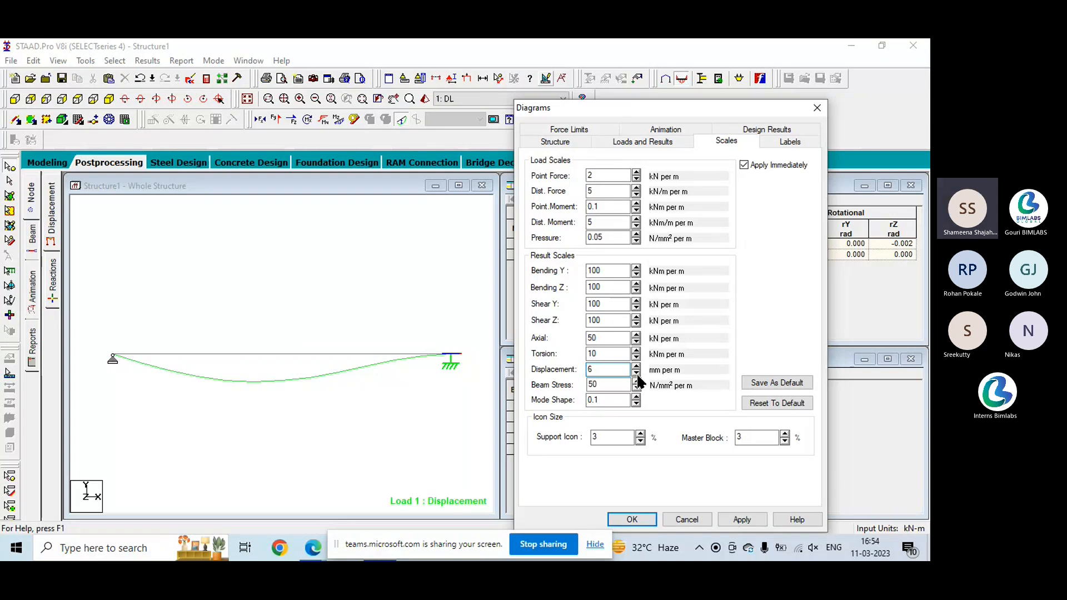
left_click(636, 374)
left_click(637, 376)
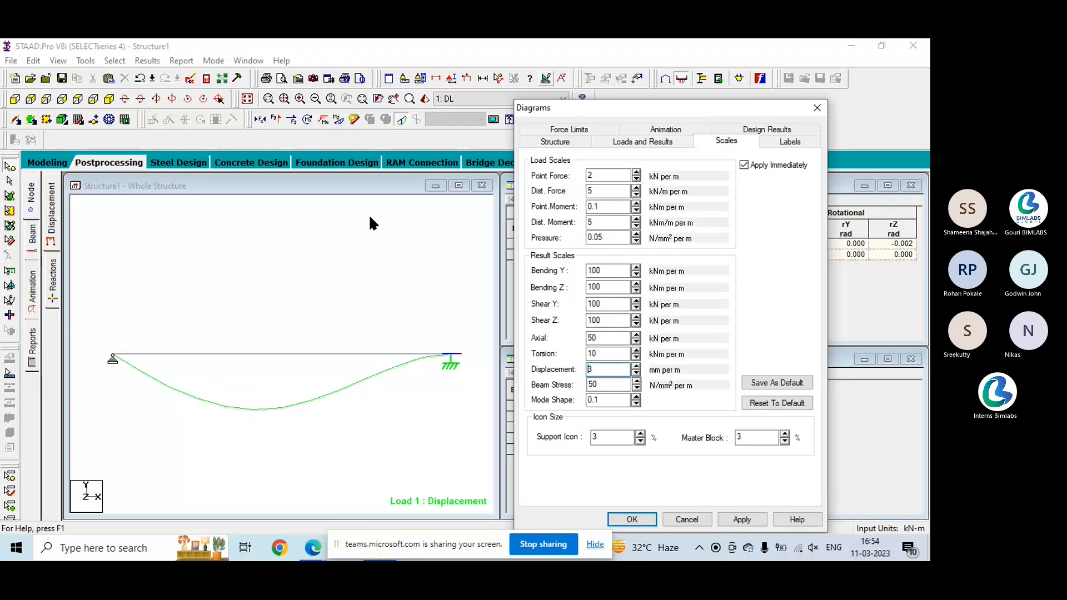
left_click(382, 107)
- Set the Bending Y and Bending Z scales to 10 kNm per m and the Shear Y and Shear Z scales to 10 kN per m
left_click(635, 274)
left_click(635, 277)
left_click(635, 274)
left_click(635, 272)
left_click(636, 291)
left_click(636, 290)
left_click(636, 307)
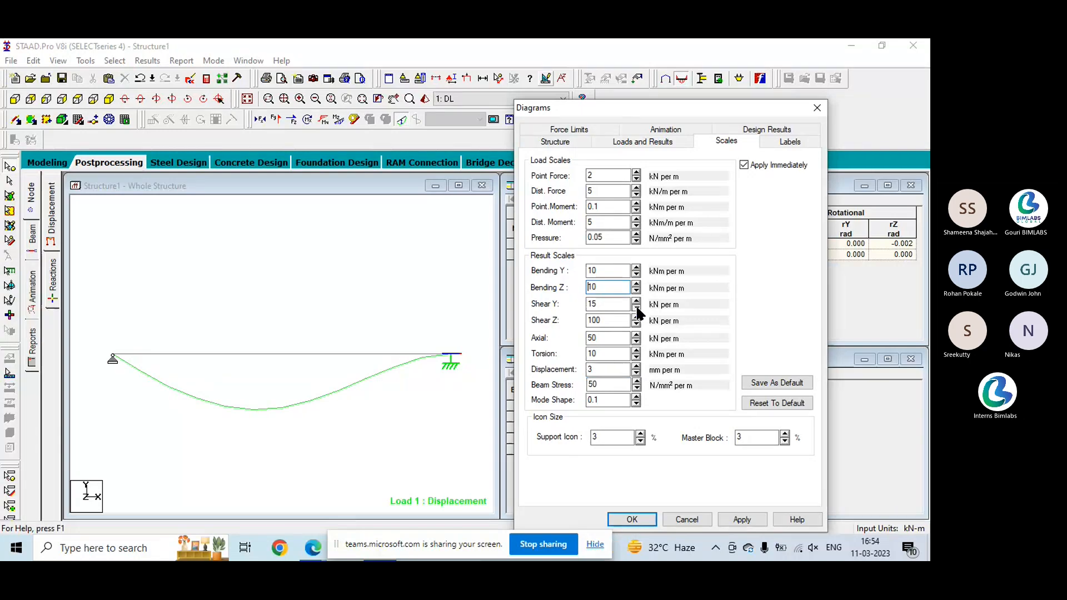
left_click(637, 309)
left_click(639, 323)
left_click(638, 324)
left_click(638, 323)
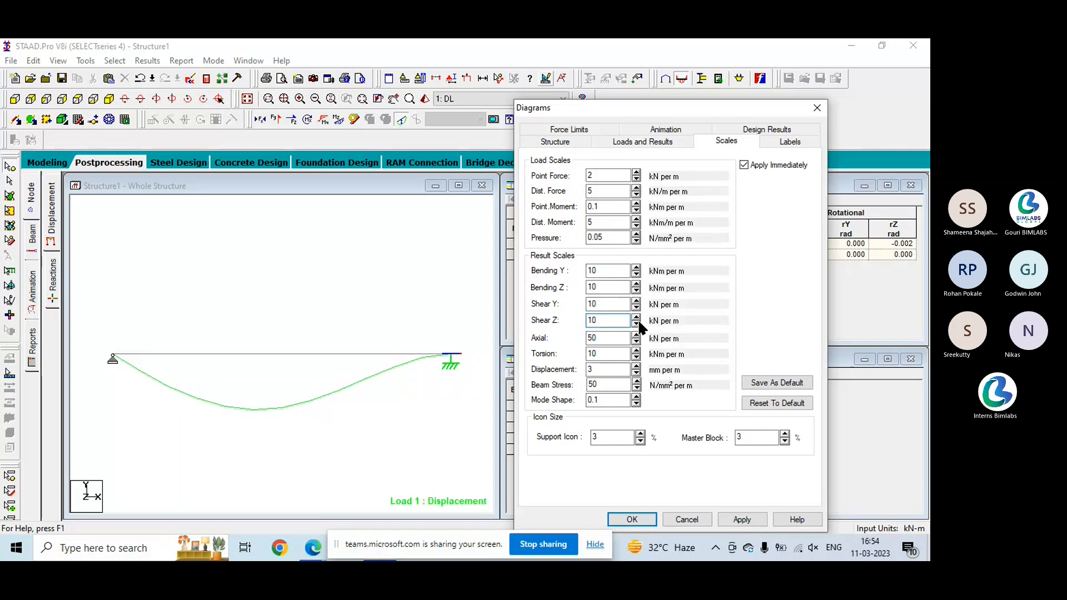
- Adjust the axial force result scale and accept the diagram scale settings
left_click(638, 341)
left_click(637, 344)
left_click(638, 340)
left_click(637, 335)
left_click(632, 520)
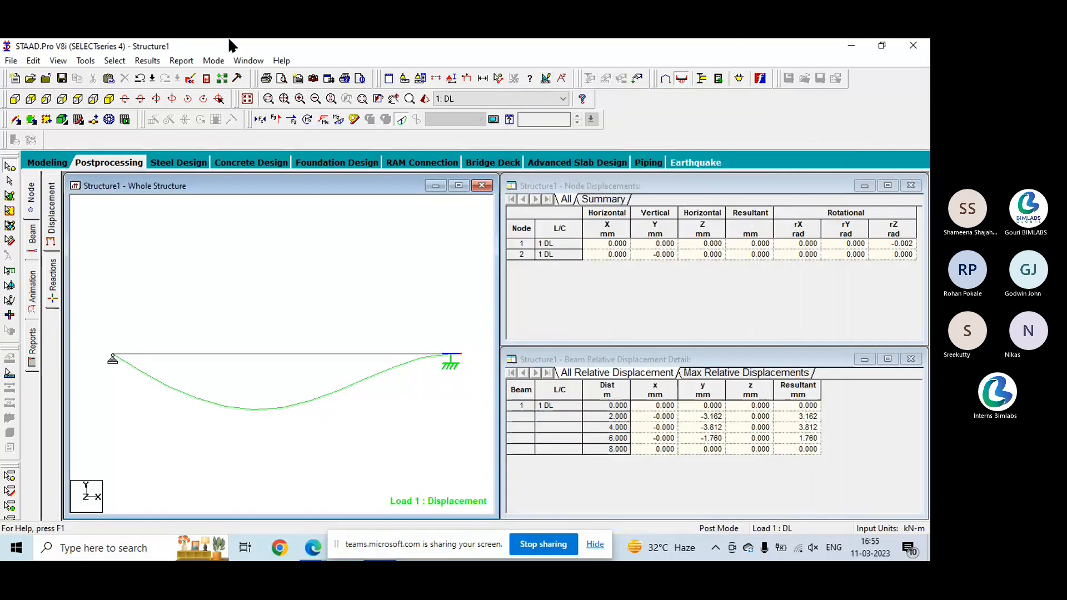
- Display the Shear Y, Shear Z and torsion diagrams on the beam, and turn both shear diagrams off again
left_click(275, 120)
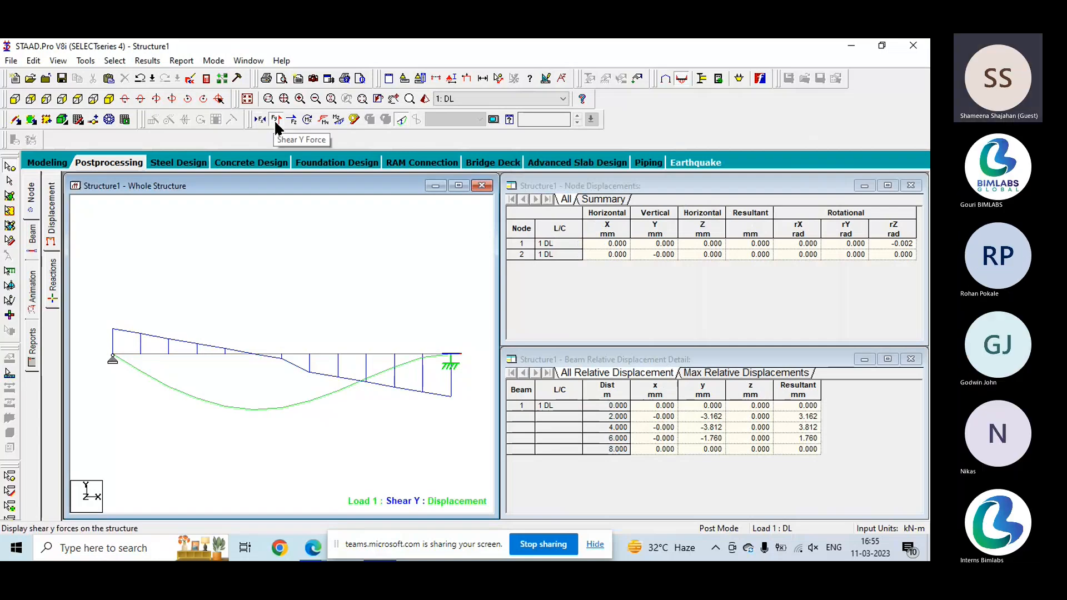
left_click(291, 119)
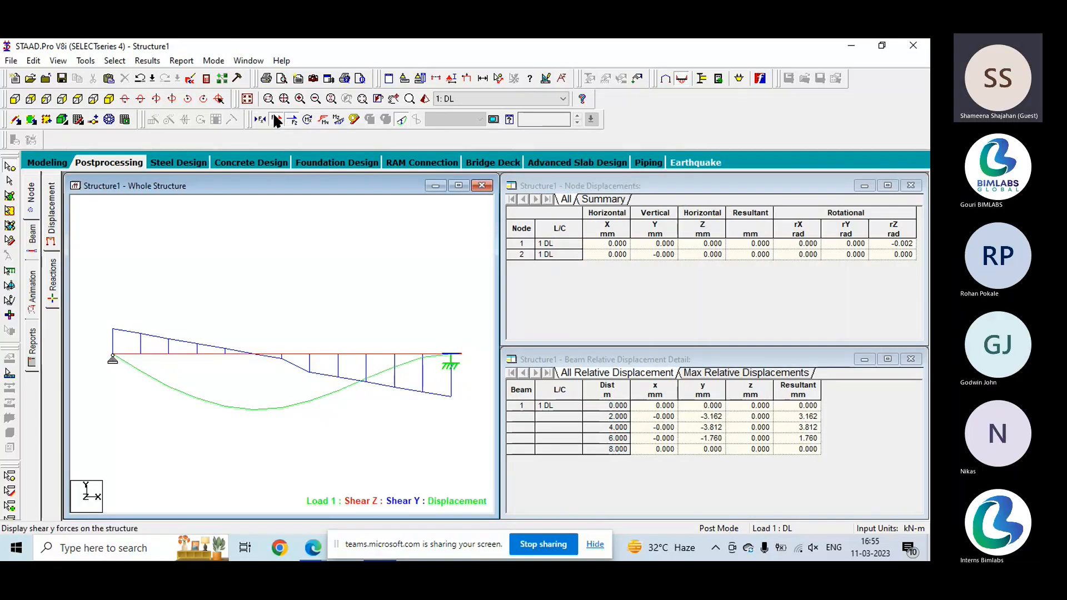
left_click(275, 120)
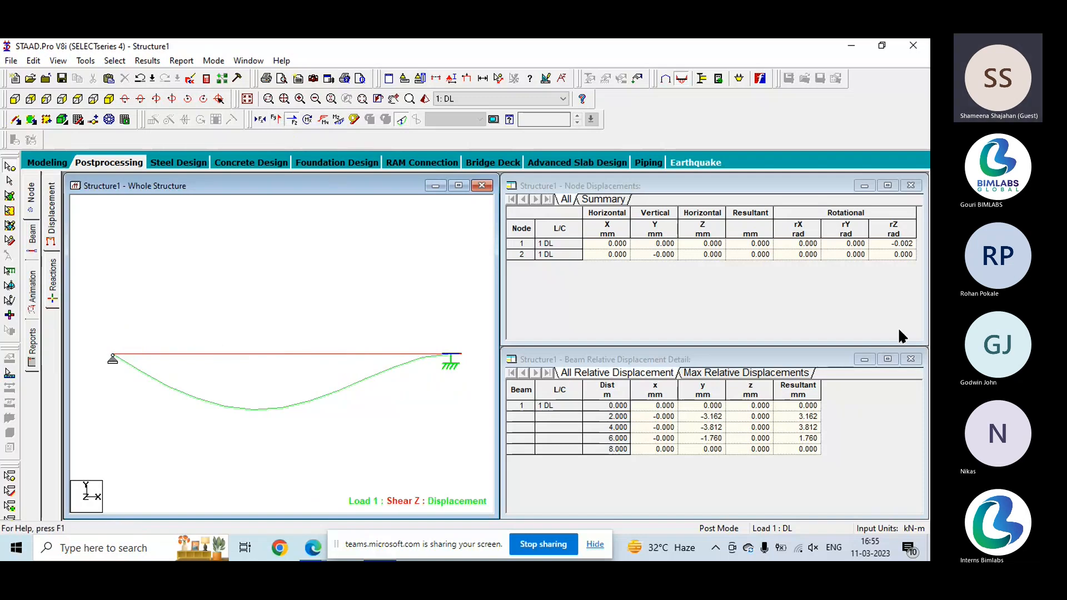
left_click(307, 120)
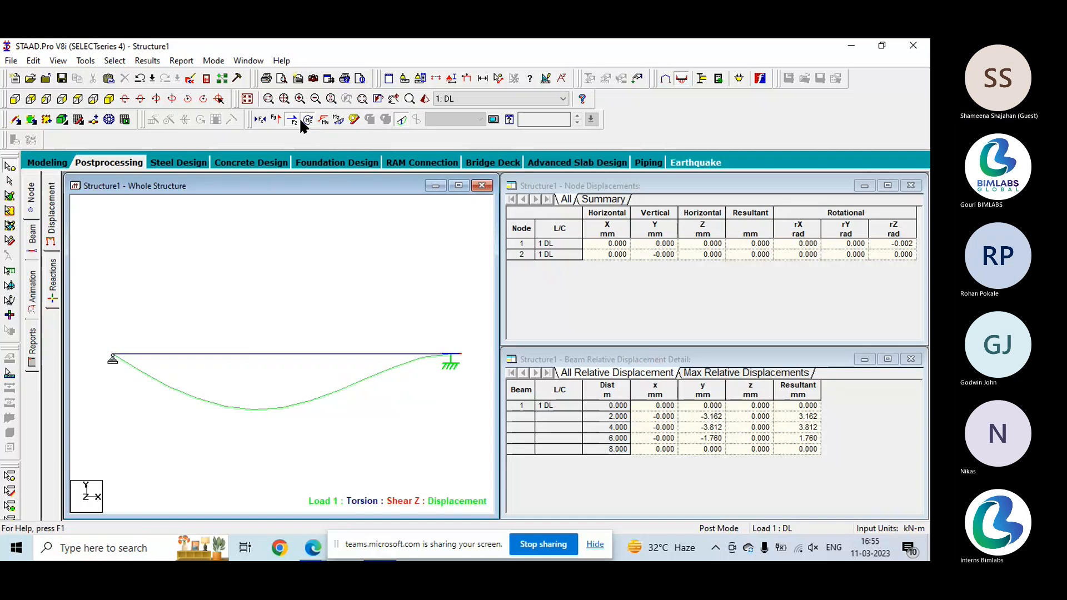
left_click(291, 119)
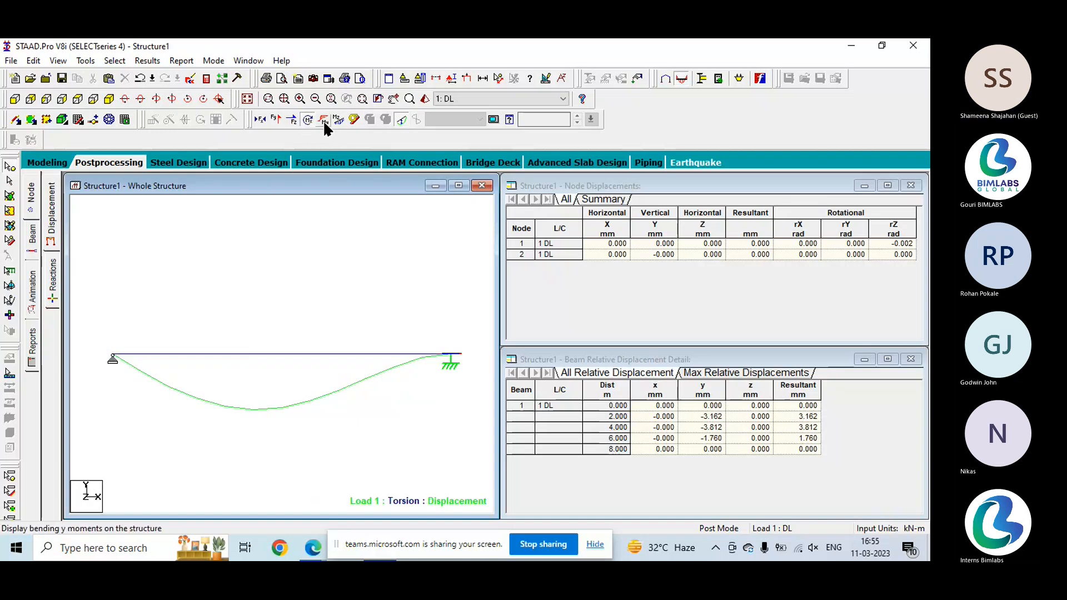
- Display the Bending Y and Bending Z moment diagrams, and clear all result diagrams including displacement from the beam
left_click(324, 121)
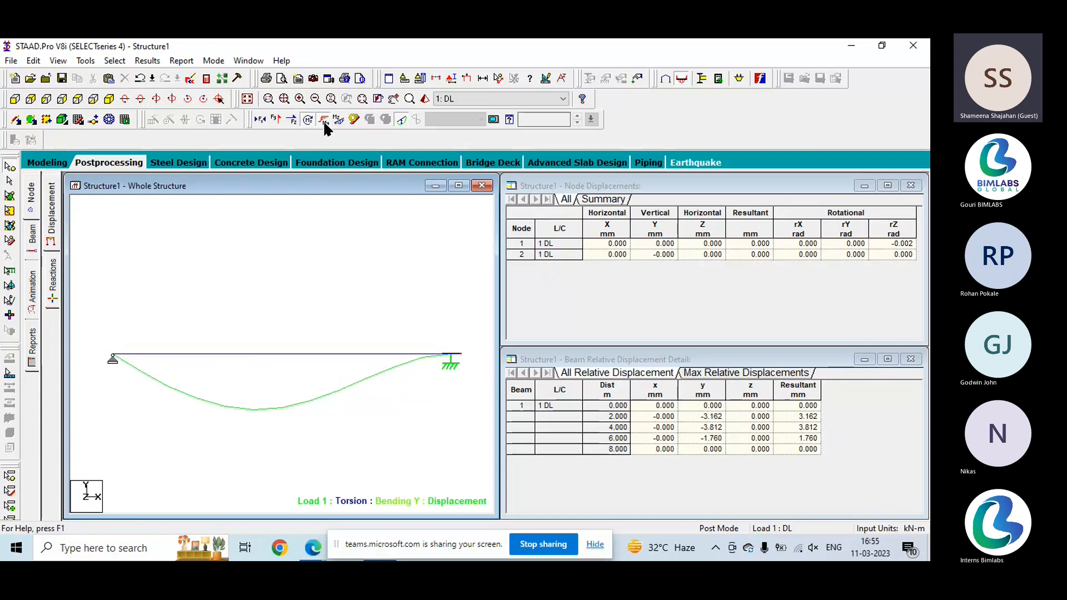
left_click(336, 121)
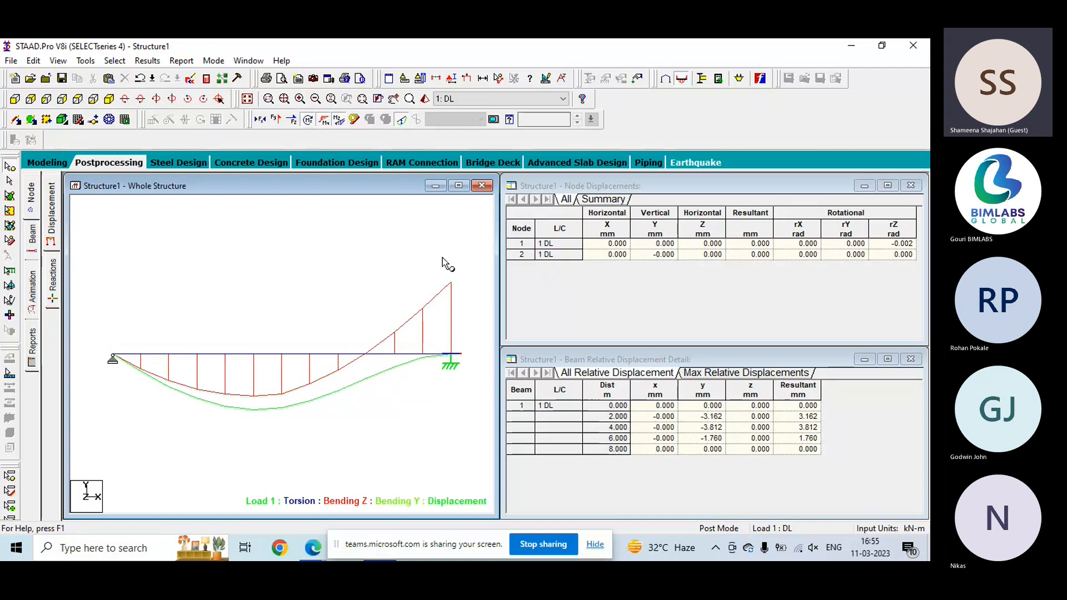
left_click(324, 119)
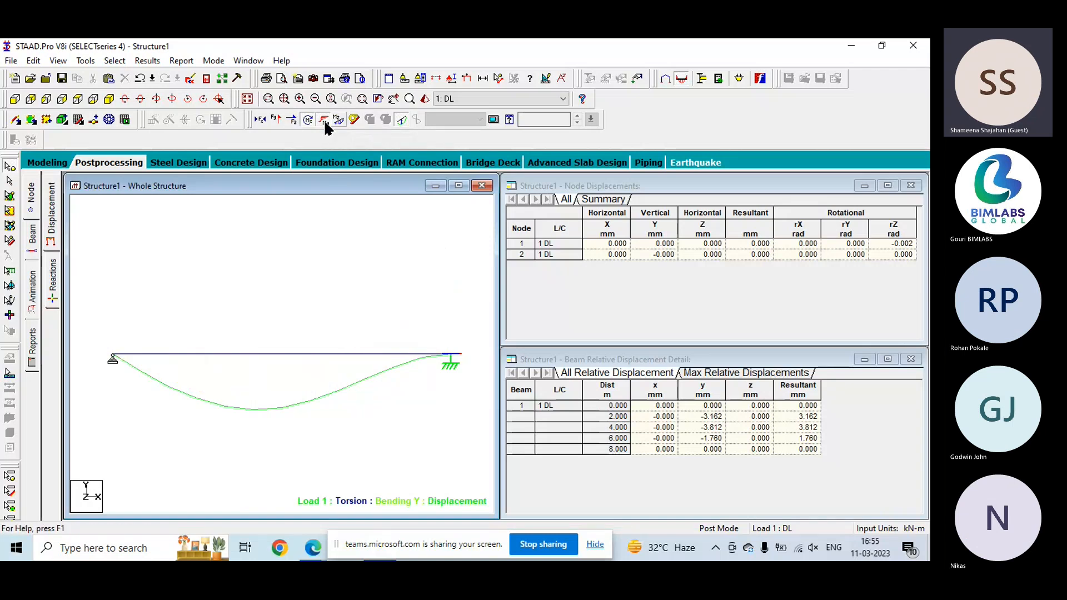
left_click(324, 119)
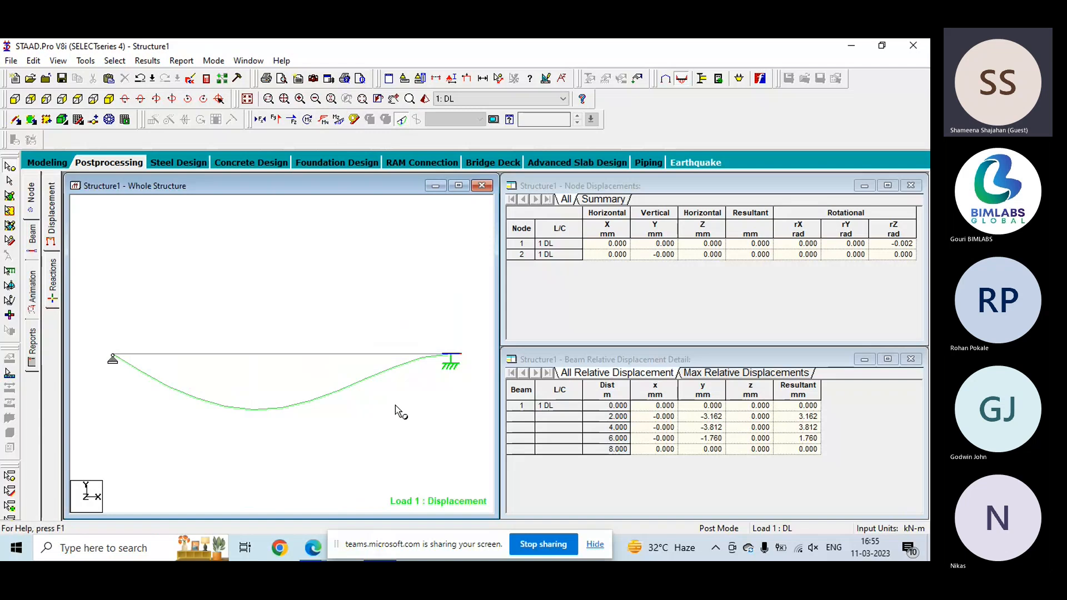
left_click(401, 119)
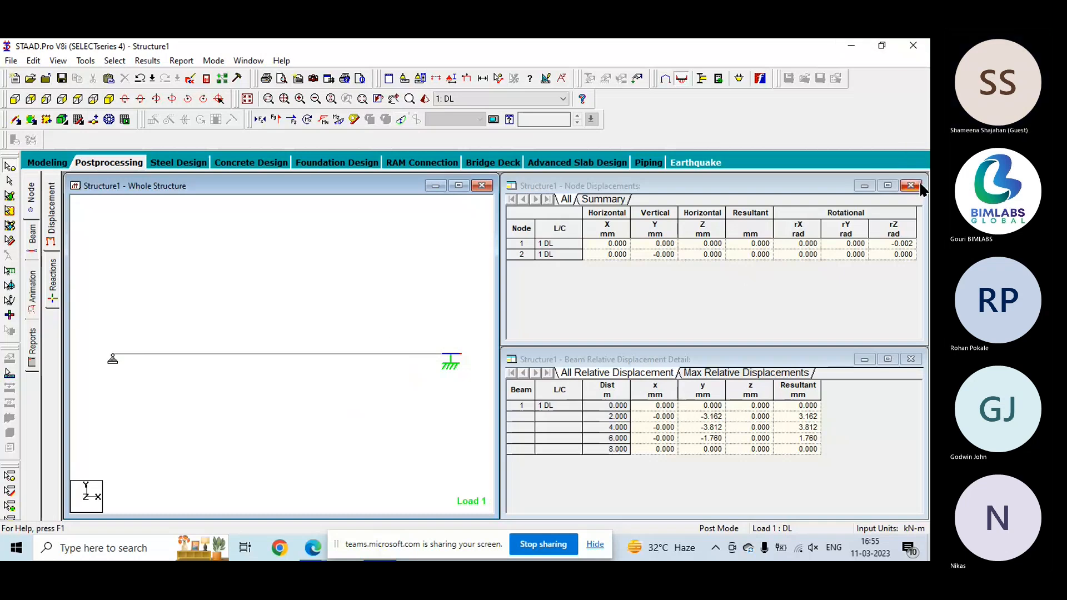
- Restart STAAD.Pro and create a new Space project named building in metres and kilonewtons, without overwriting the existing Structure1 file
left_click(914, 45)
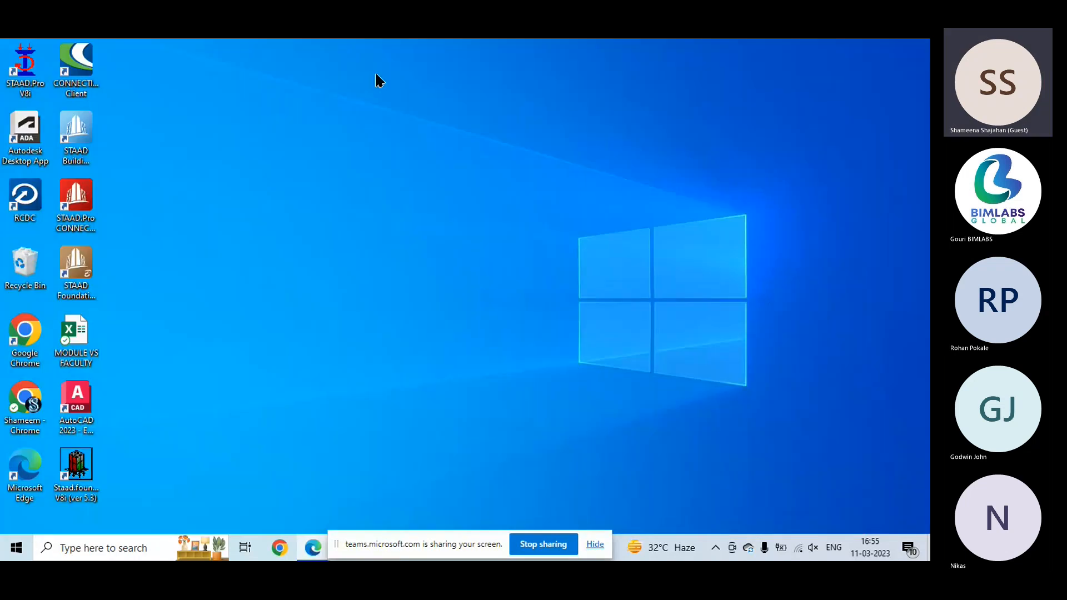
left_click(23, 84)
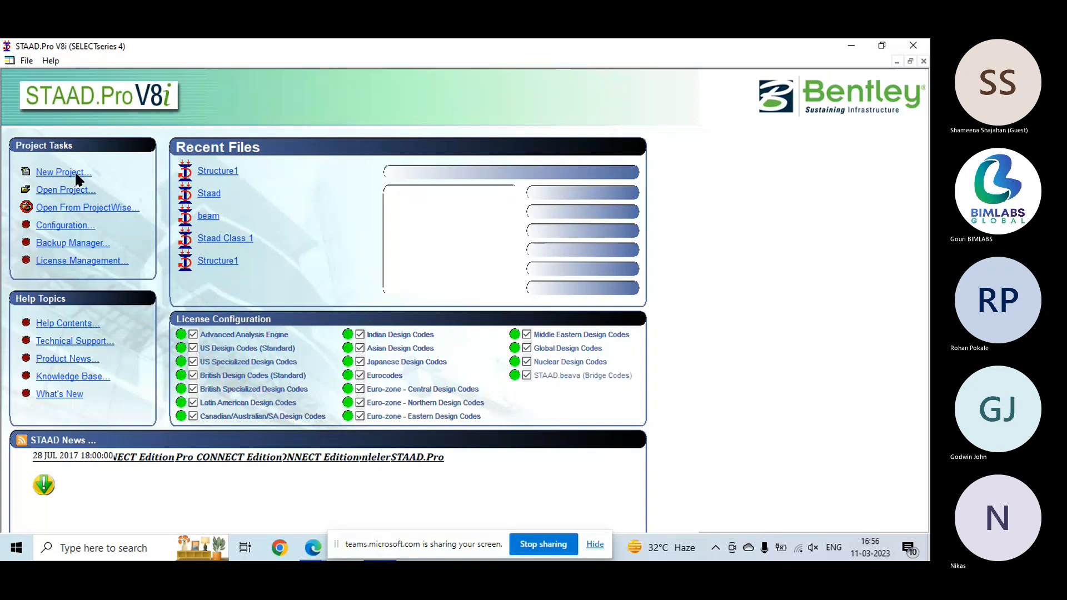
left_click(78, 173)
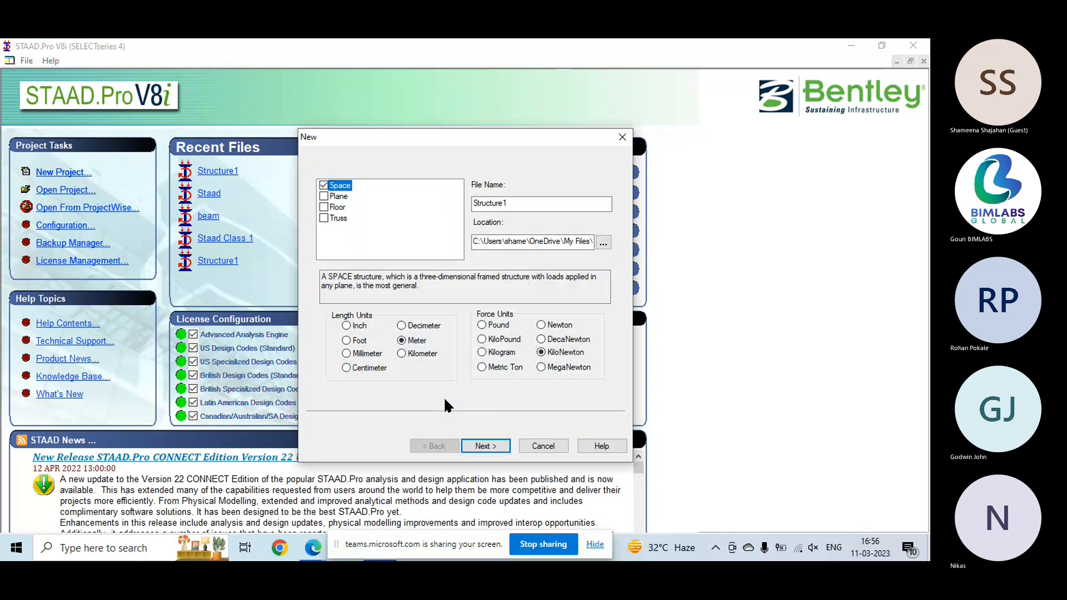
key("Return")
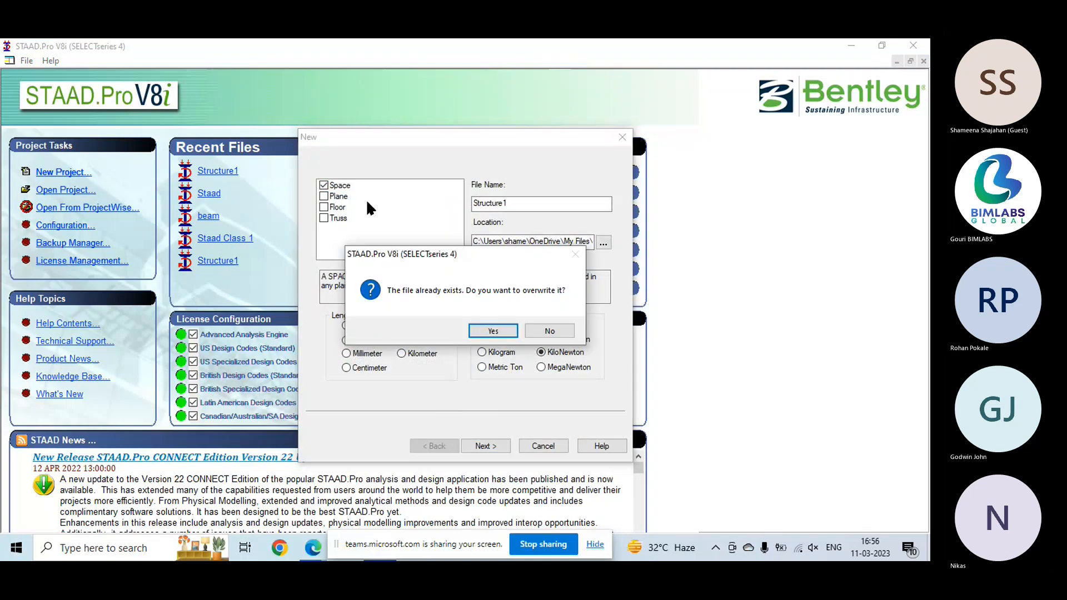
left_click(550, 335)
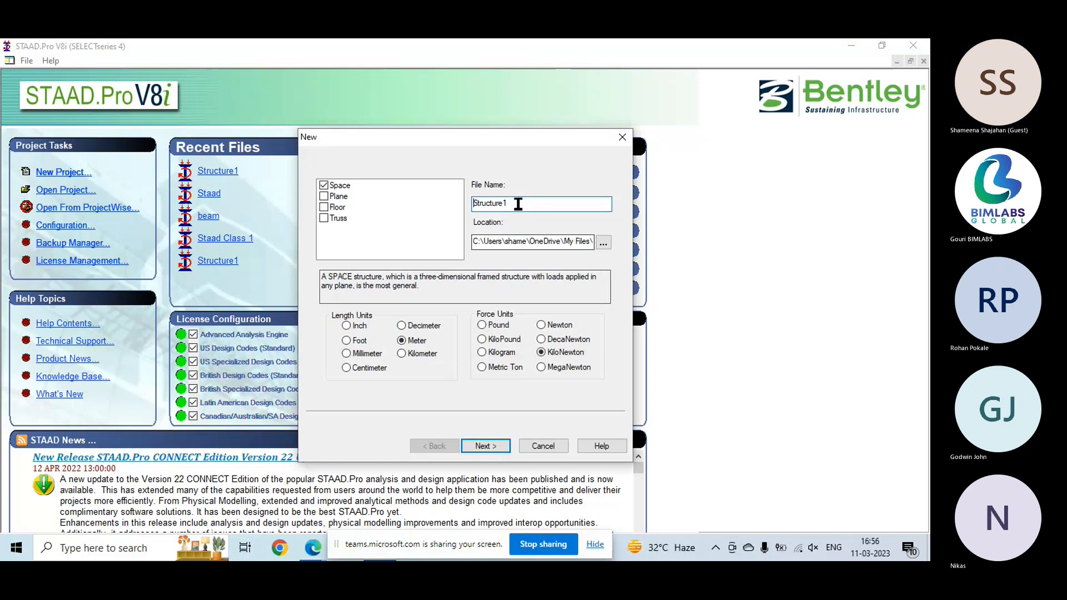
key("Return")
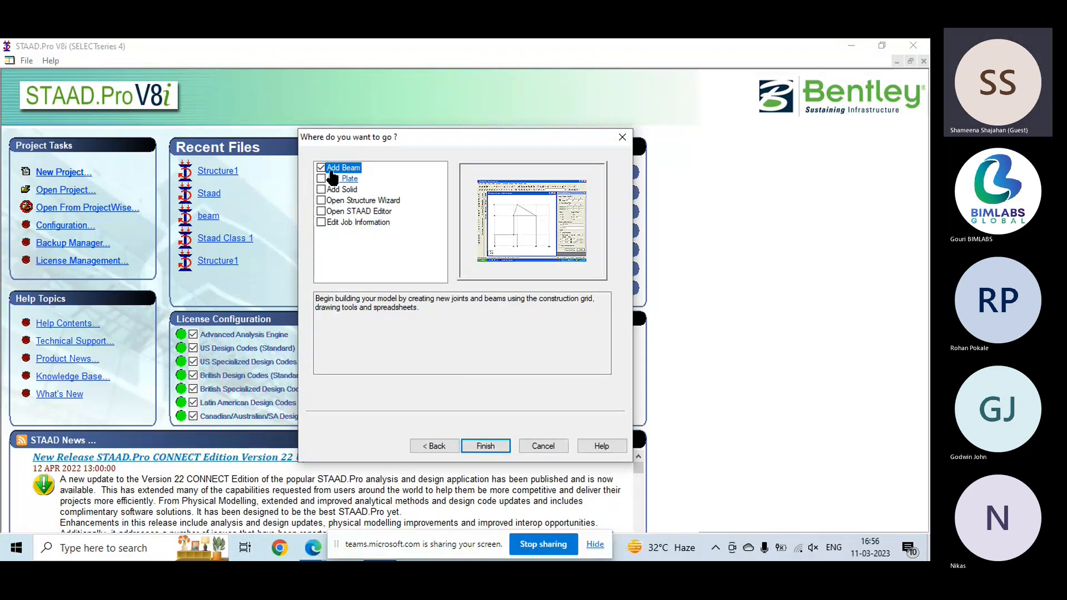
- Finish the project setup by opening the Structure Wizard, and add a Bay Frame prototype from the Frame Models
left_click(355, 200)
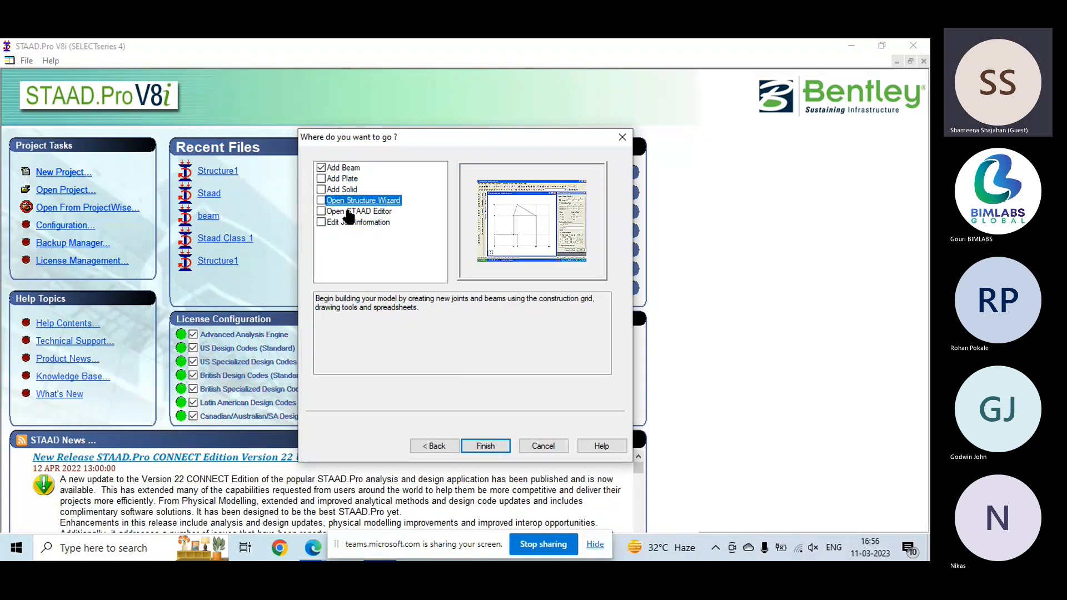
left_click(484, 447)
left_click(184, 193)
left_click(167, 213)
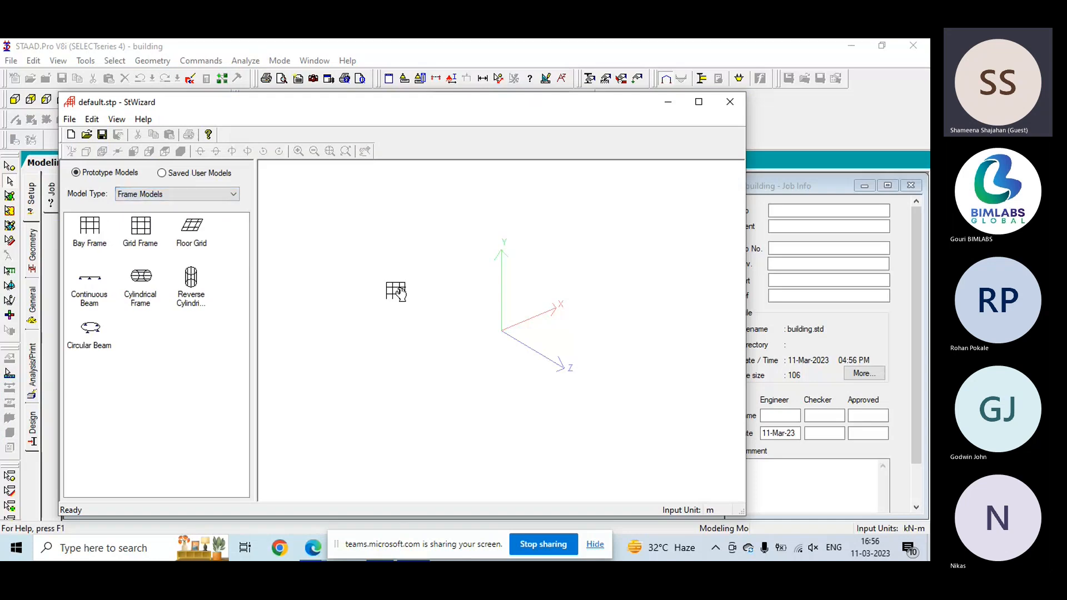
left_click_drag(395, 291, 387, 287)
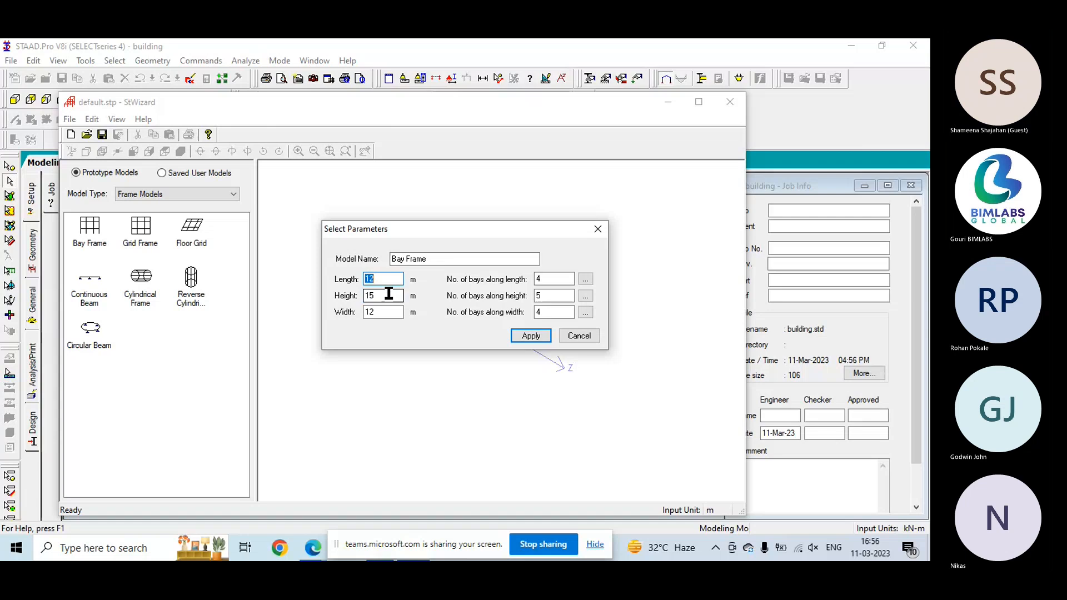
- Check the individual bay lengths along the frame's height and along its length
left_click(388, 294)
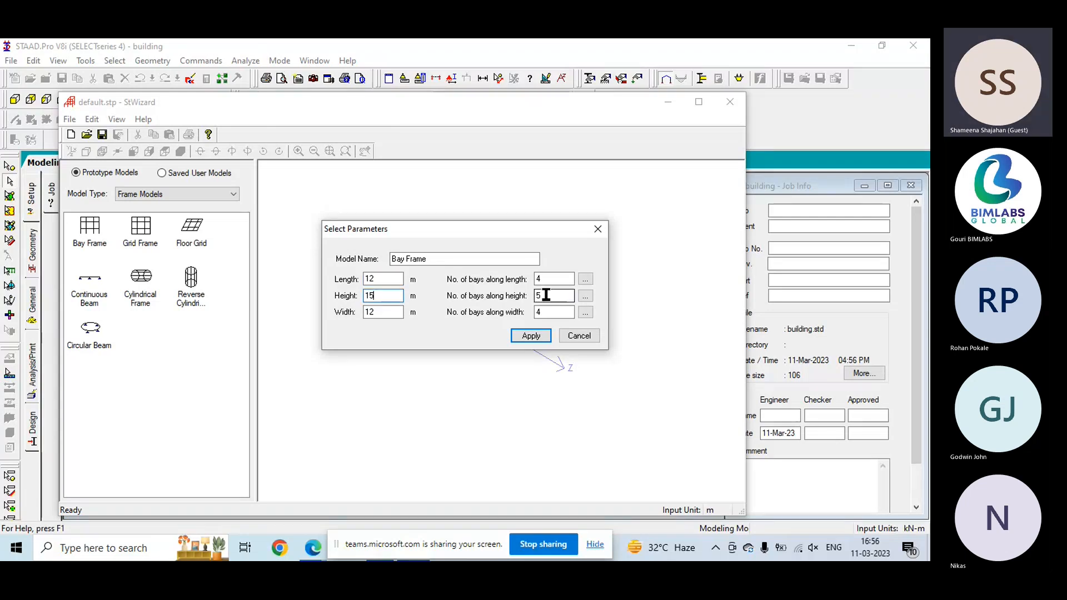
left_click(584, 295)
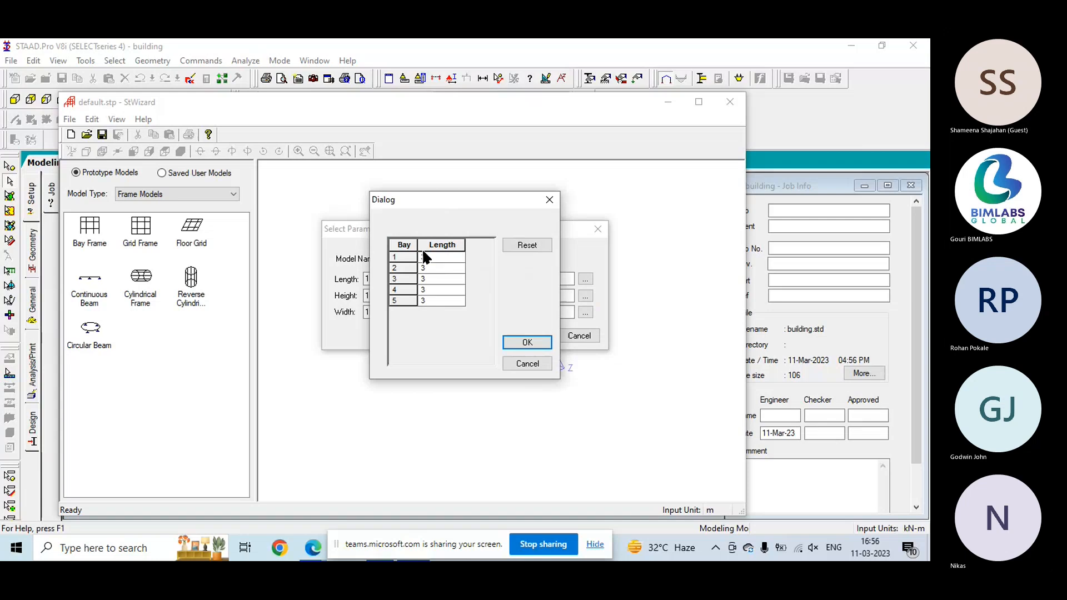
left_click(525, 344)
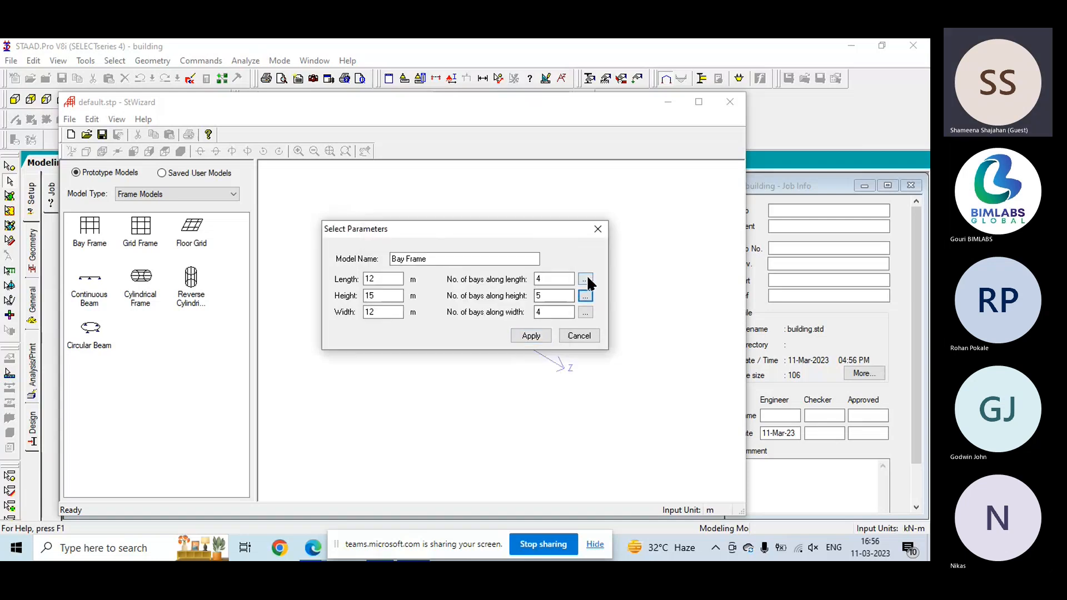
left_click(585, 278)
left_click(523, 342)
- Set the bay frame's overall height to 9 m
left_click(382, 298)
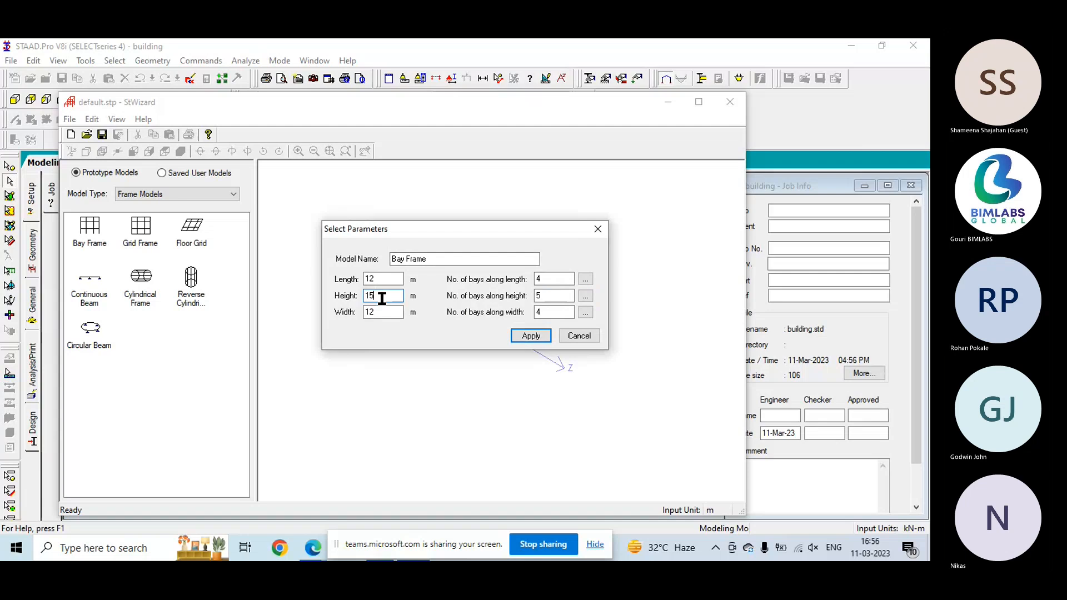
key("BackSpace")
key("BackSpace")
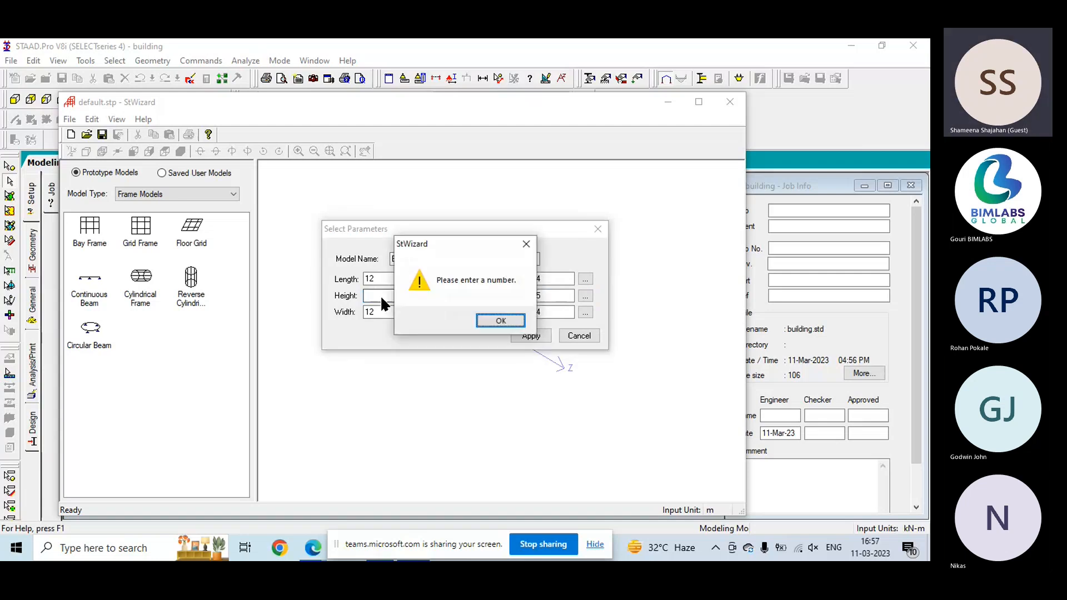
left_click(508, 318)
type("9")
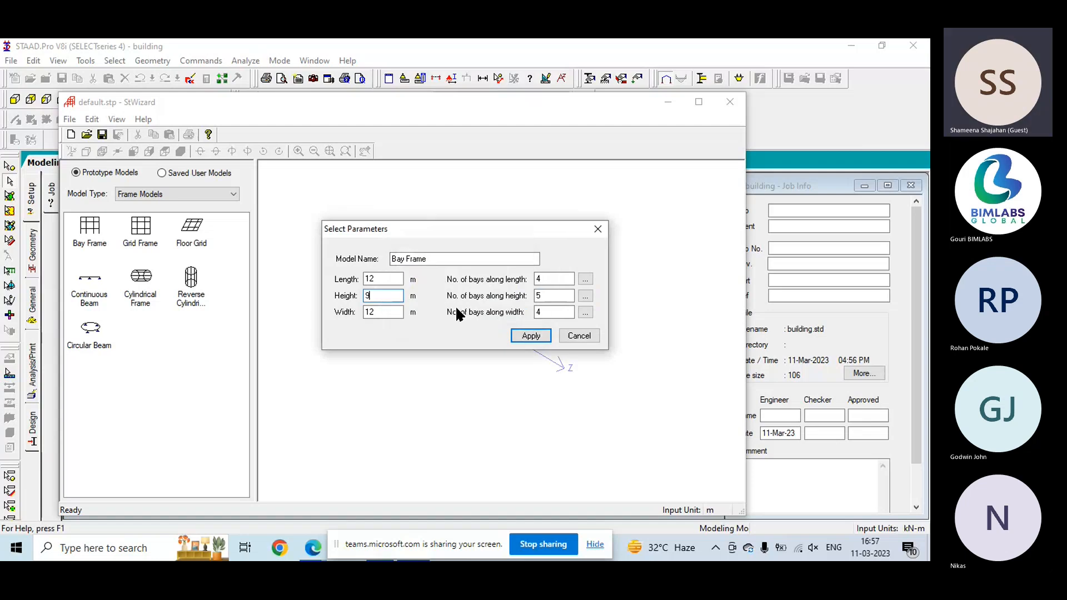
- Set the number of bays along the height to 3 and check the individual bay lengths
left_click(542, 296)
left_click(585, 295)
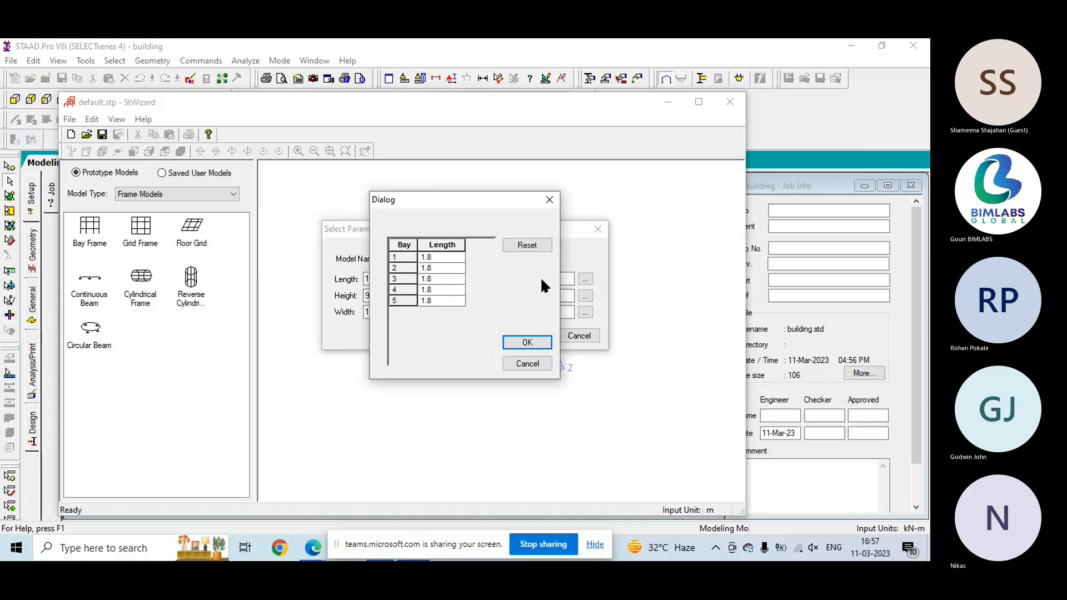
left_click(548, 199)
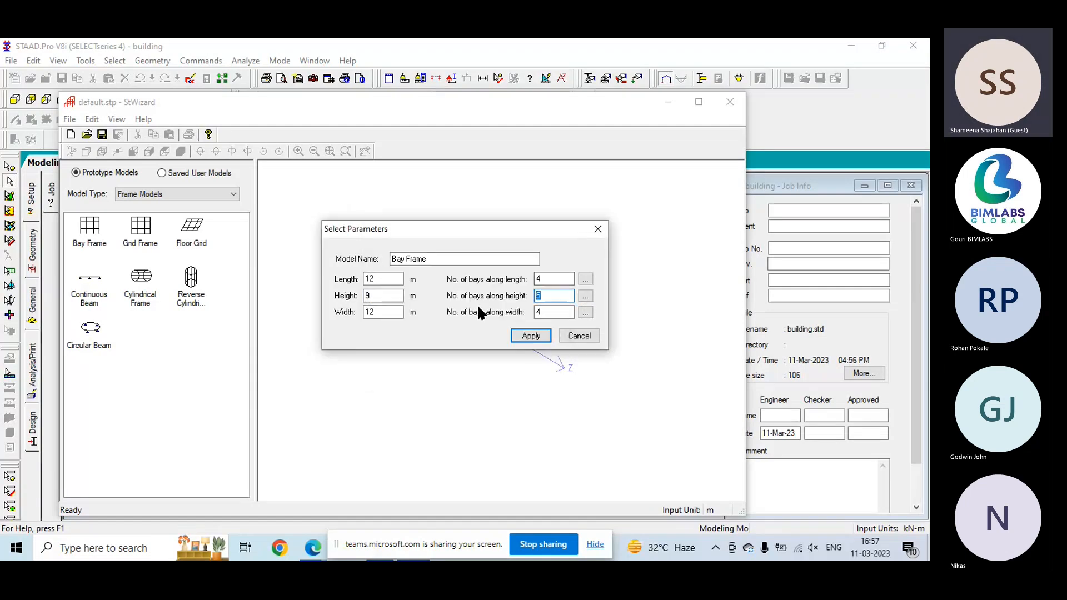
left_click(587, 300)
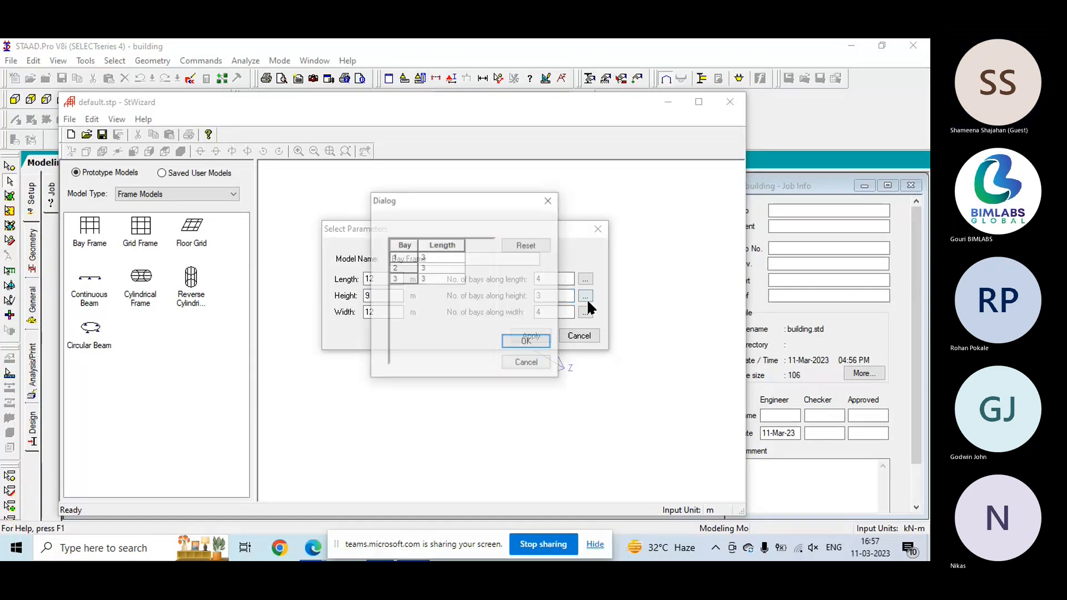
left_click(548, 202)
- Set the bay frame's width to 9 m with 3 bays along the width, and accept the individual bay lengths
left_click_drag(375, 316, 353, 323)
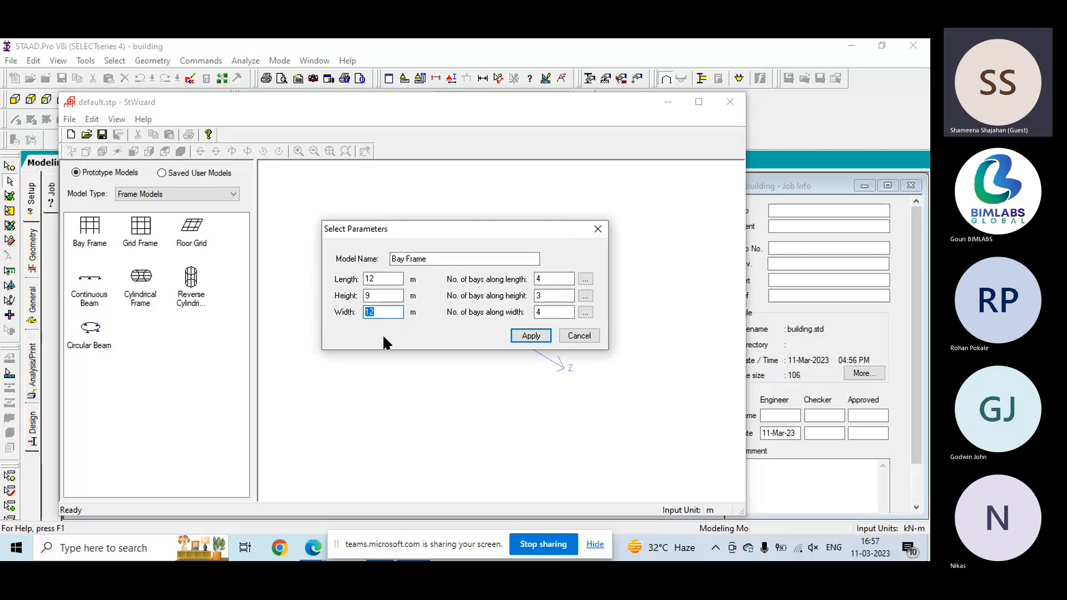
type("9")
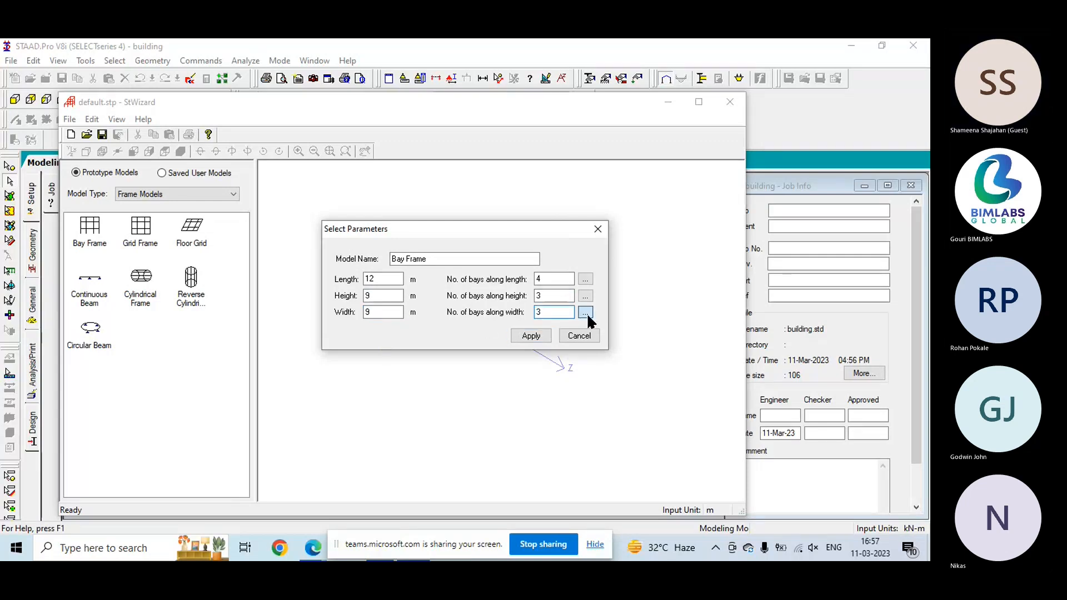
left_click(585, 312)
left_click(527, 342)
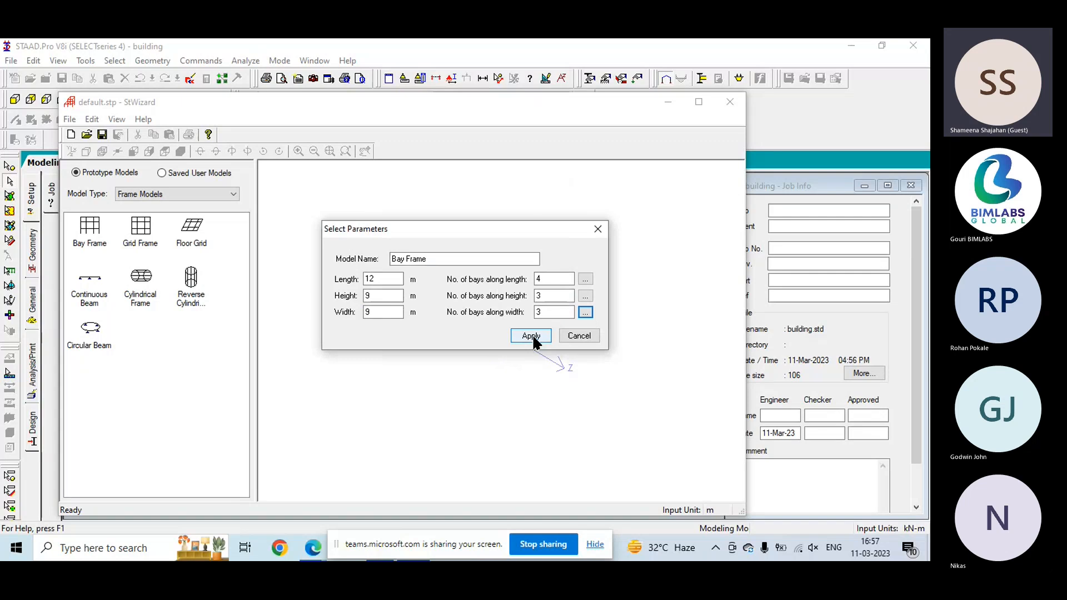
- Generate the bay frame, transfer it to the STAAD.Pro model and paste it at X, Y and Z offsets of 0 m
left_click(531, 336)
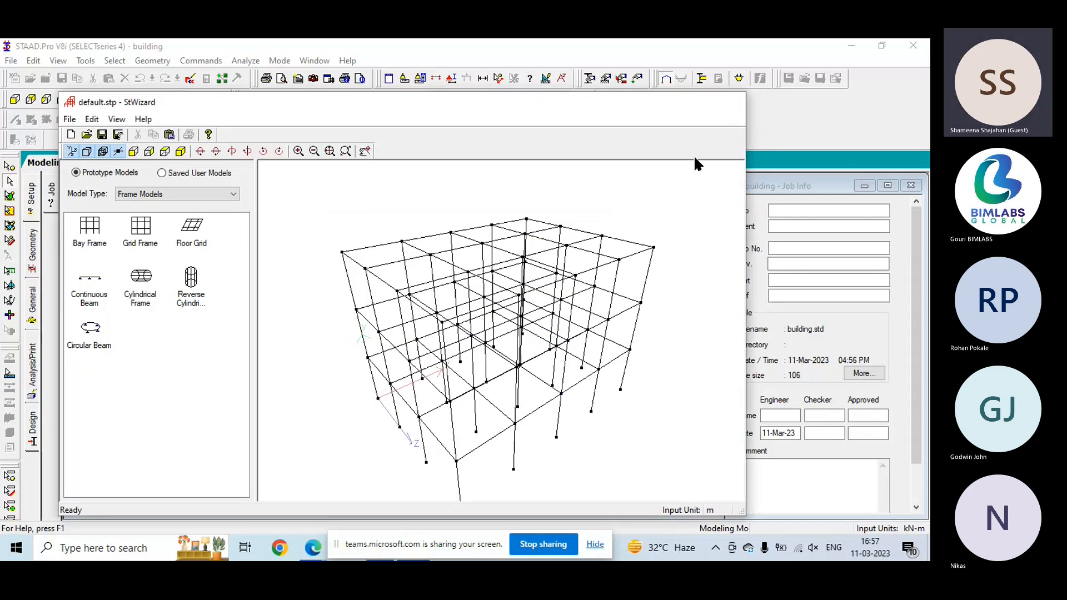
left_click(490, 321)
left_click(520, 237)
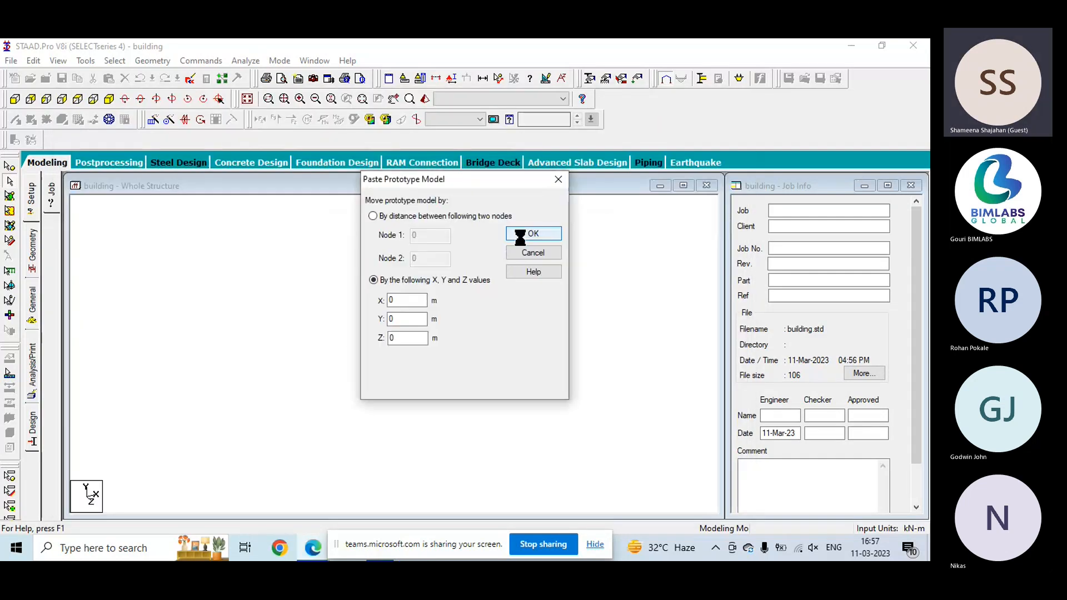
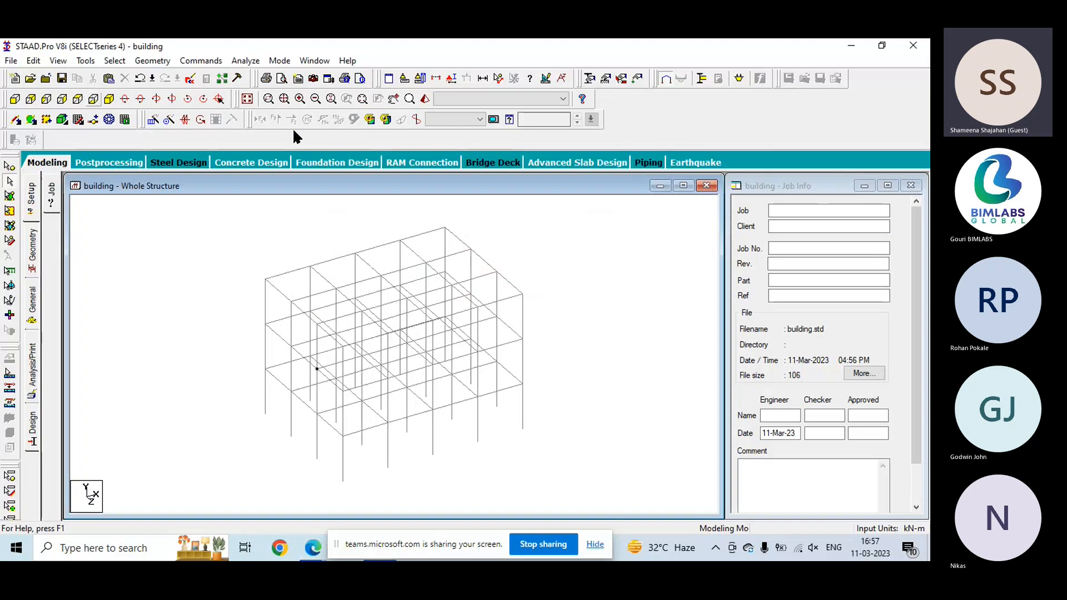
- Define a rectangular concrete section with YD 0.3 m and ZD 0.25 m and add it to the section list
left_click(32, 321)
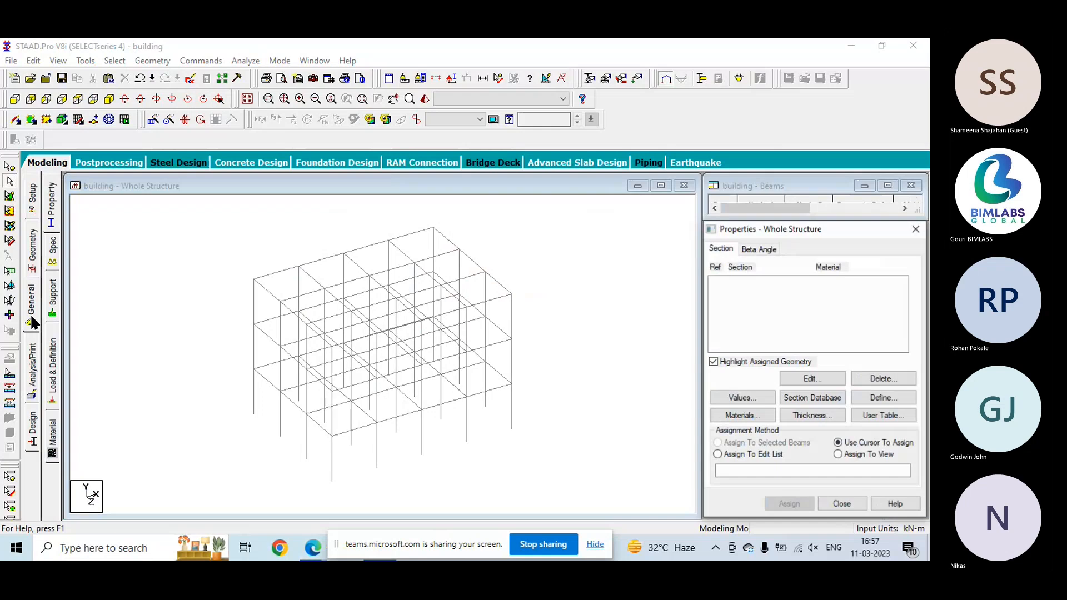
left_click(872, 398)
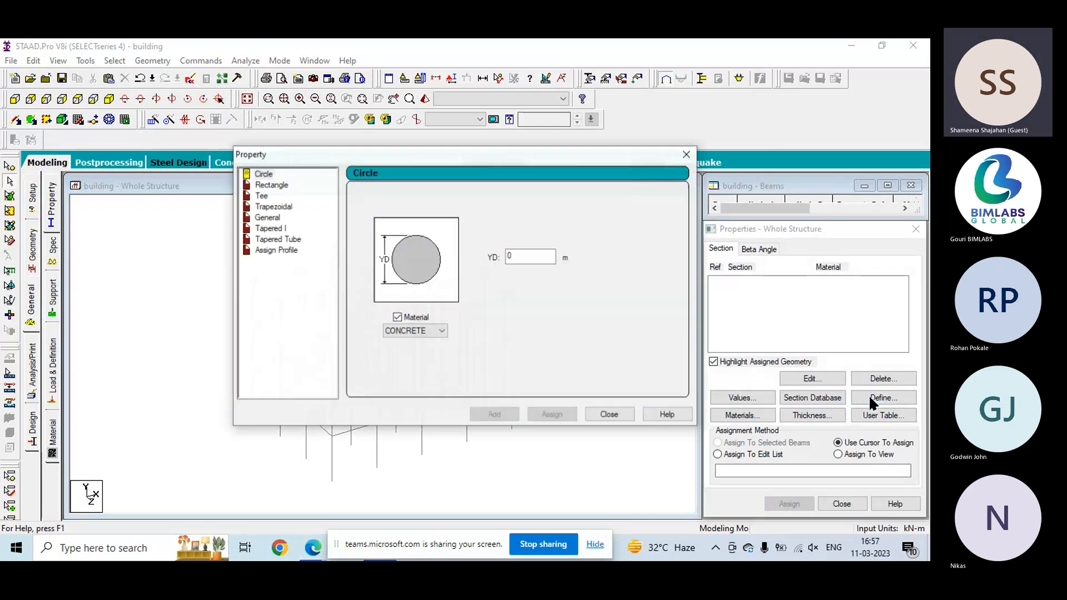
left_click(272, 185)
left_click(529, 248)
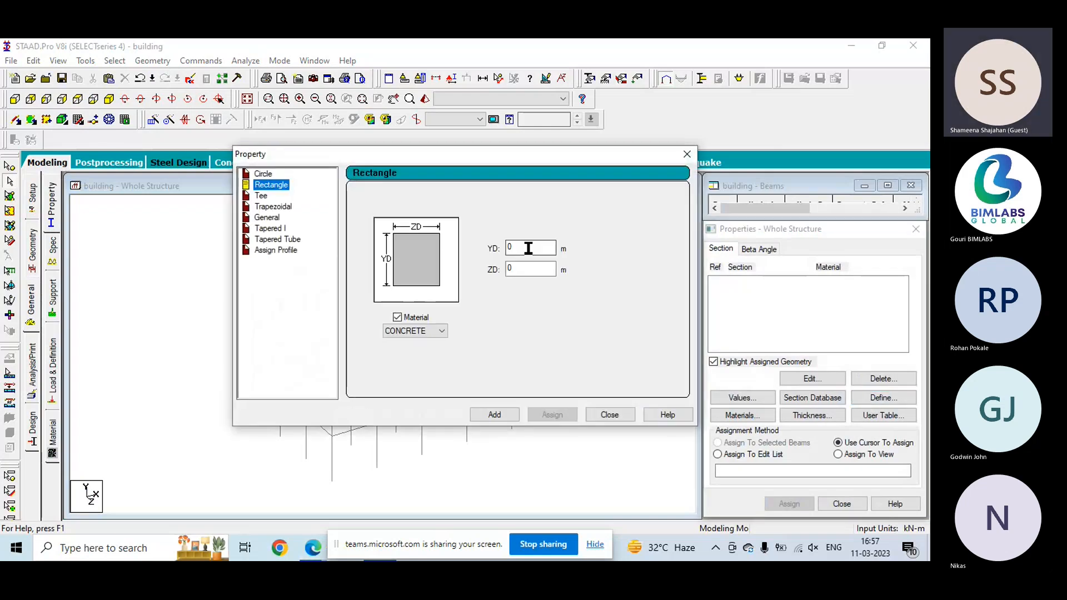
type(".3")
left_click(542, 269)
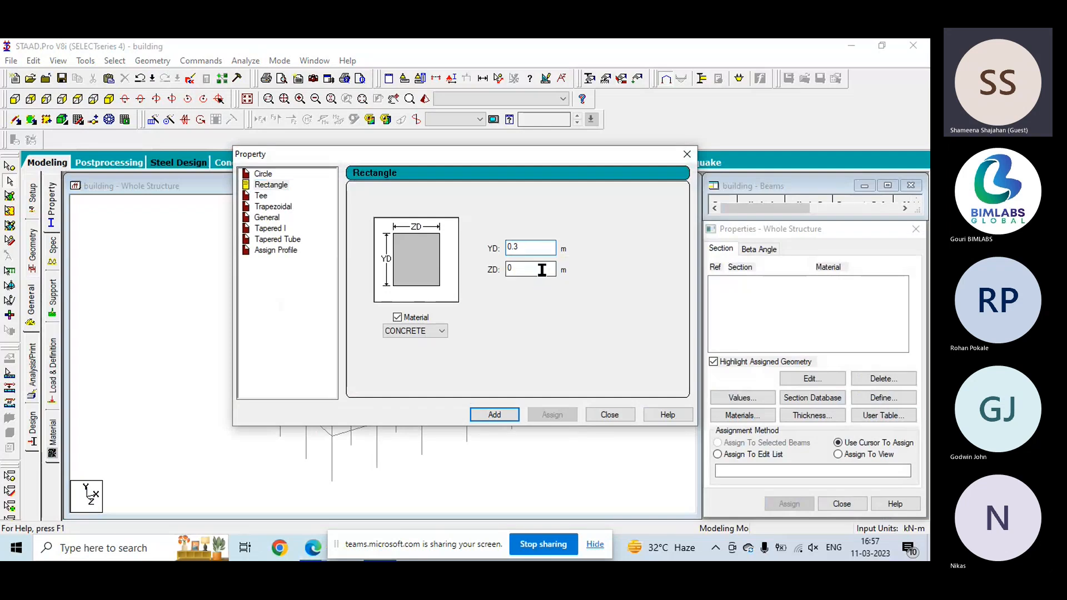
type(".25")
left_click(495, 415)
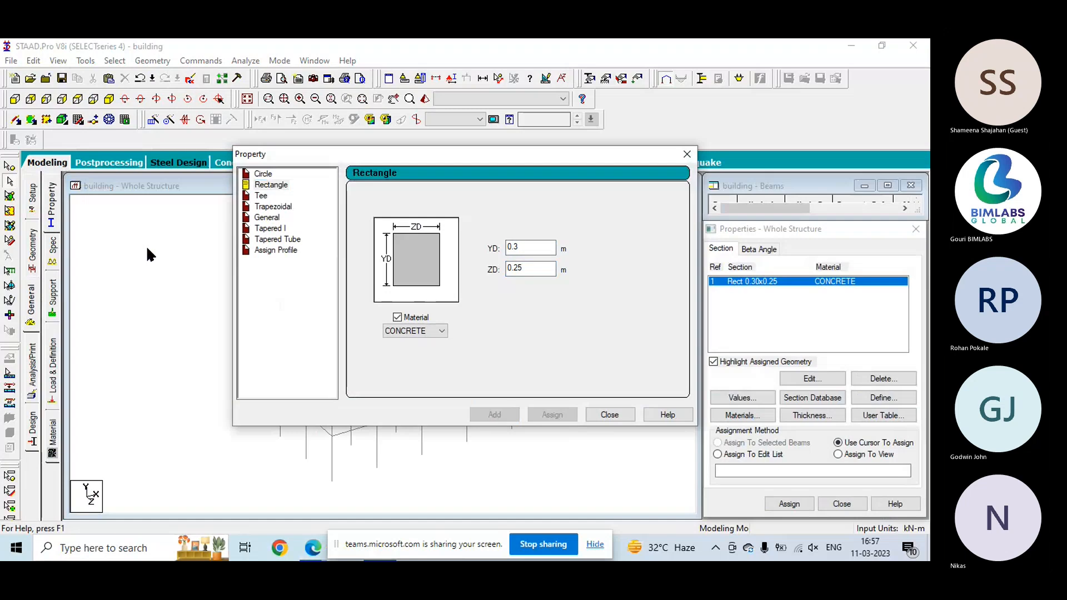
- Add a second rectangular concrete section with YD 0.3 m and ZD 0.3 m, and finish defining sections
left_click(272, 186)
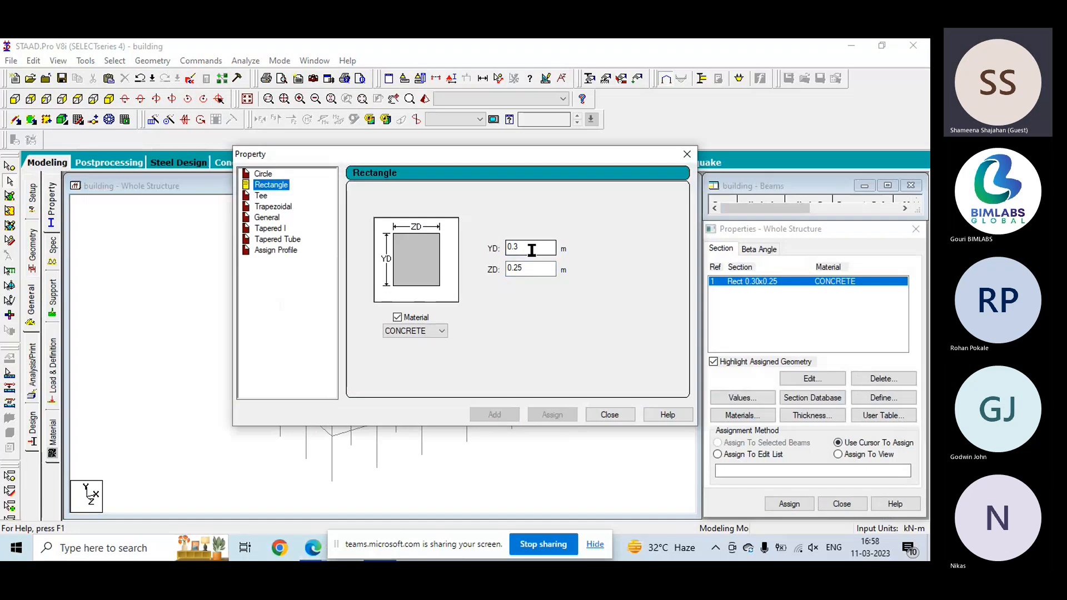
left_click(538, 269)
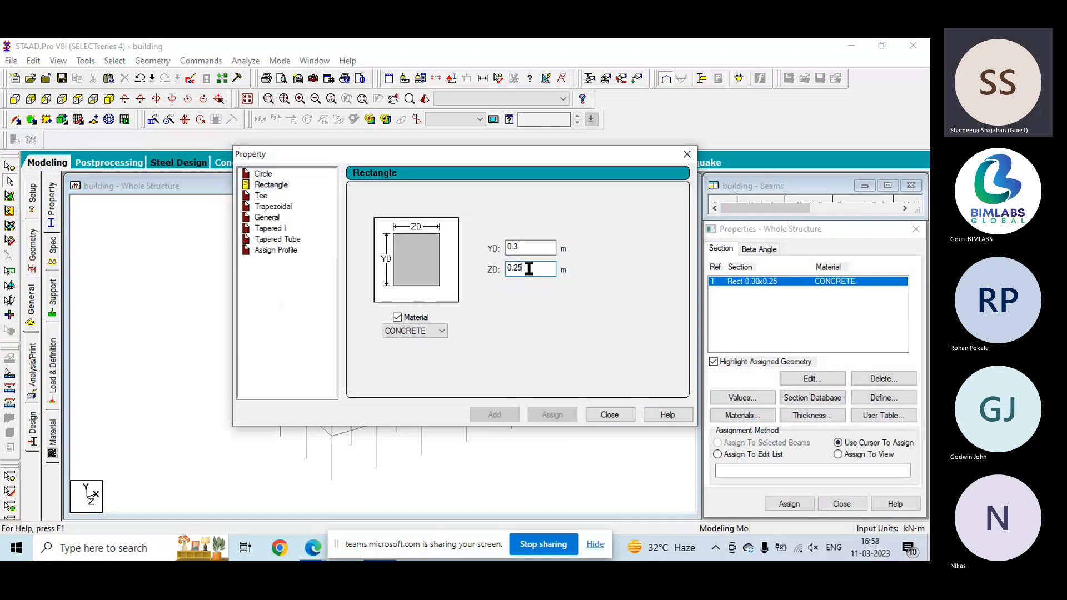
key("BackSpace")
key("BackSpace")
type("3")
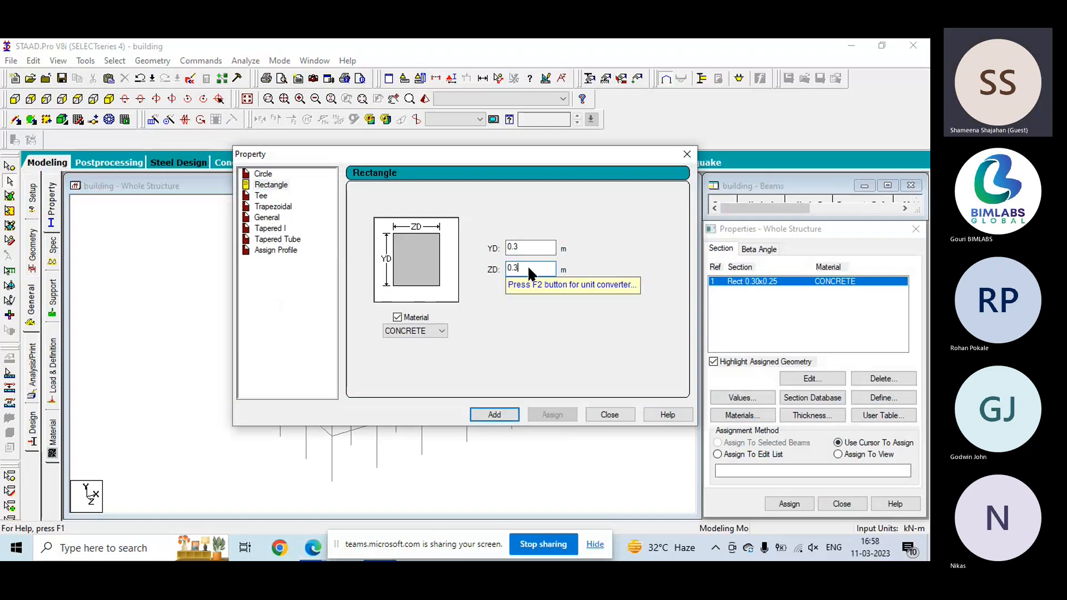
left_click(500, 417)
left_click(609, 417)
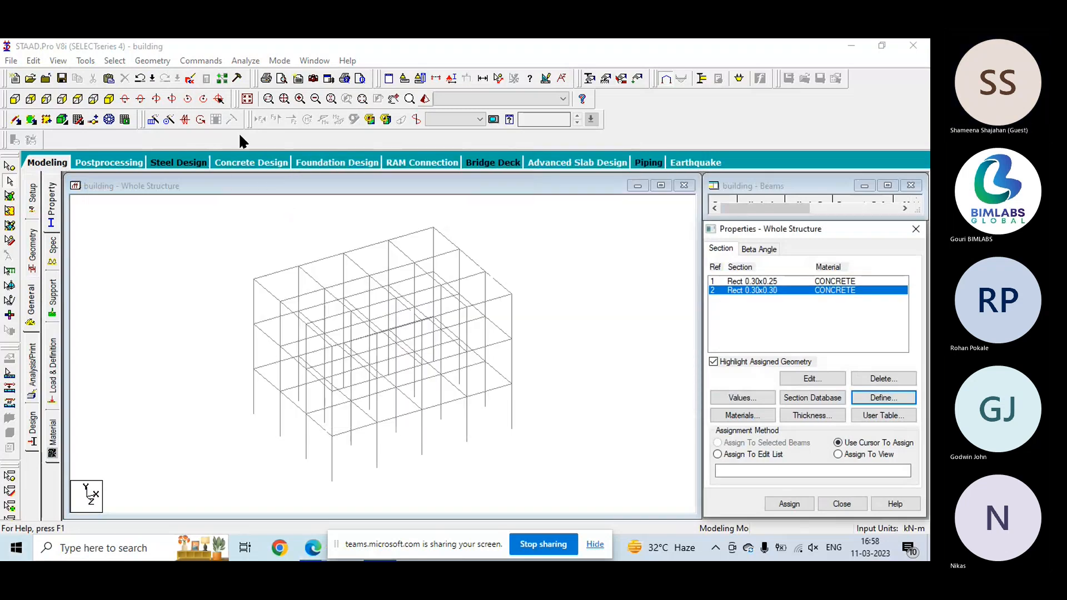
left_click(186, 211)
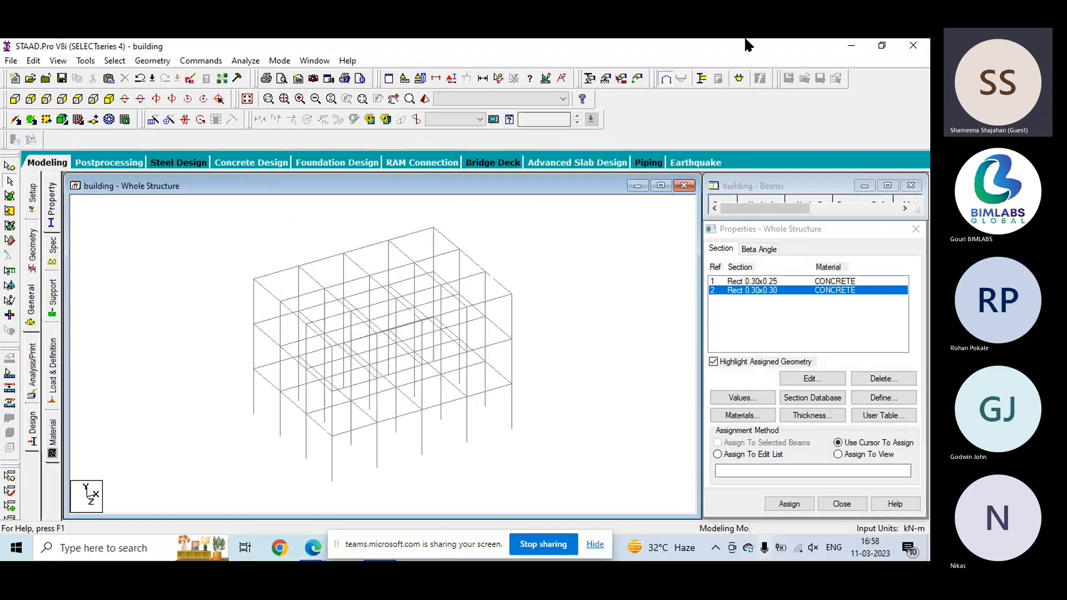
left_click(114, 61)
mouse_move(152, 61)
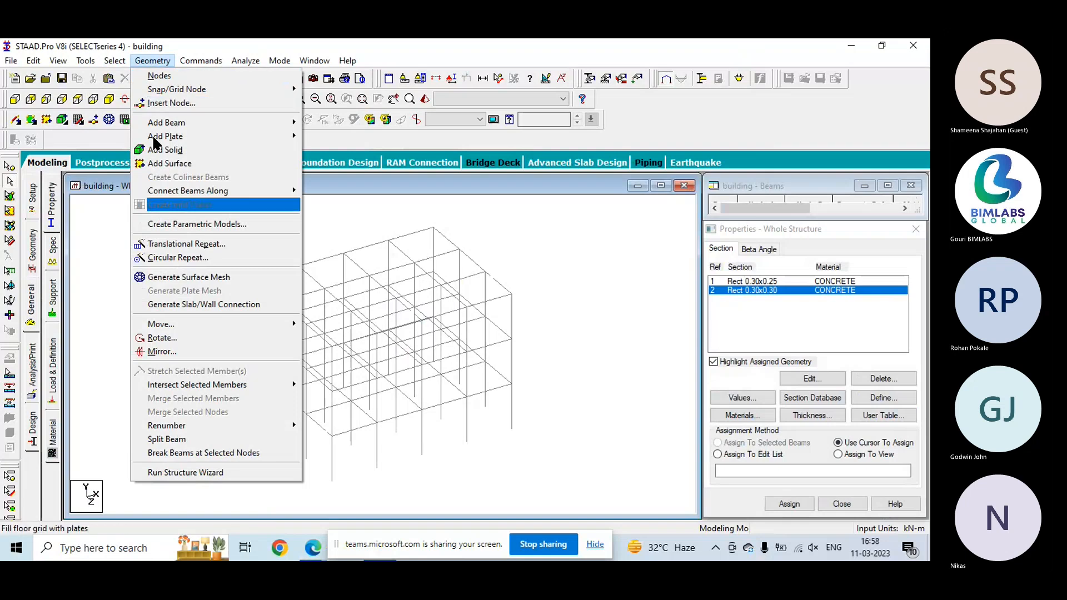
left_click(511, 237)
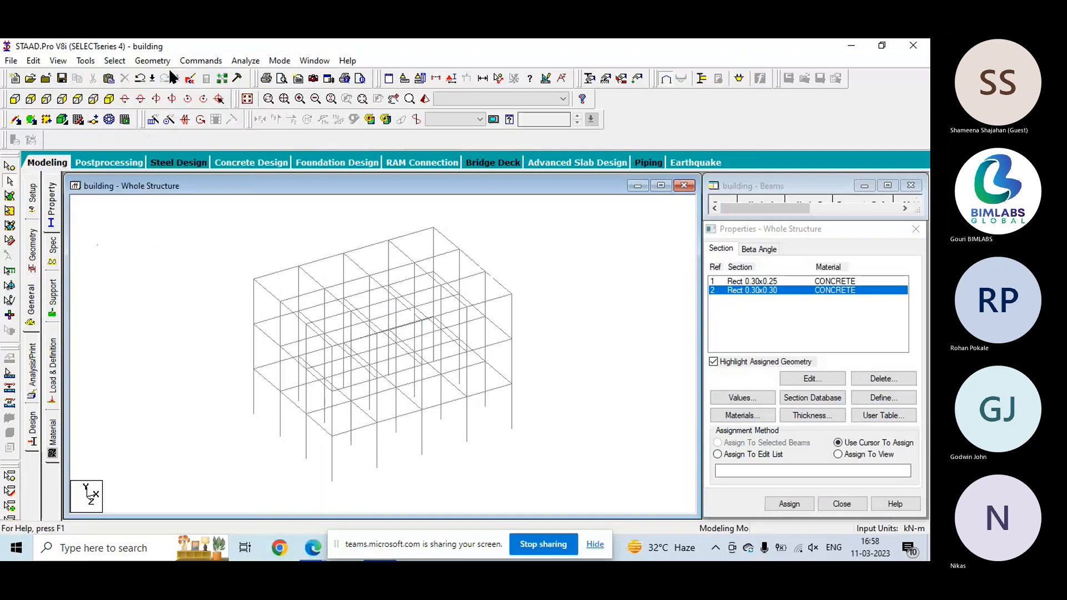
left_click(114, 61)
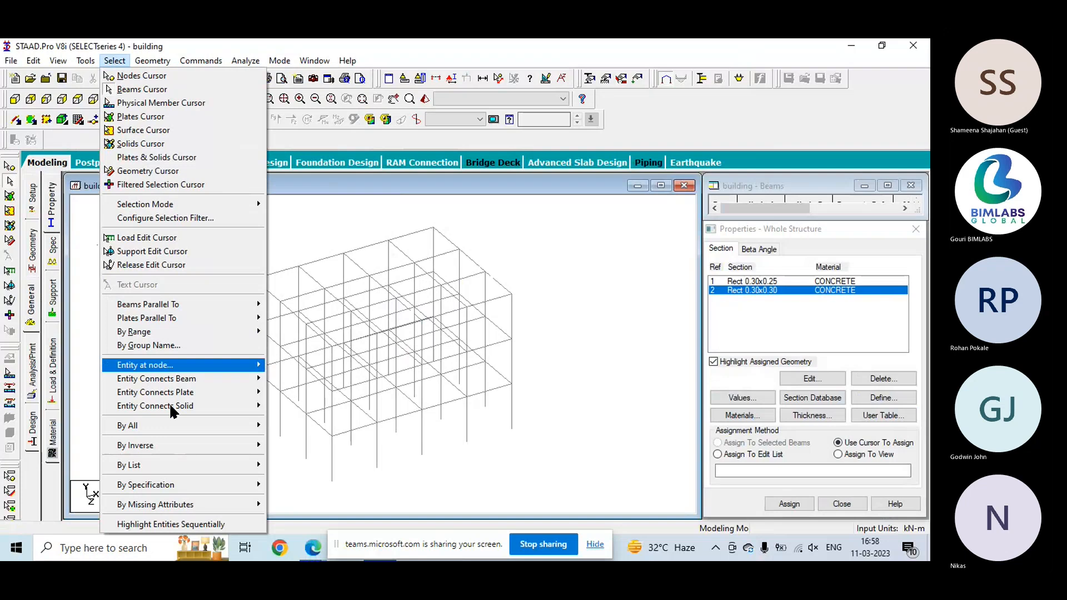
mouse_move(152, 60)
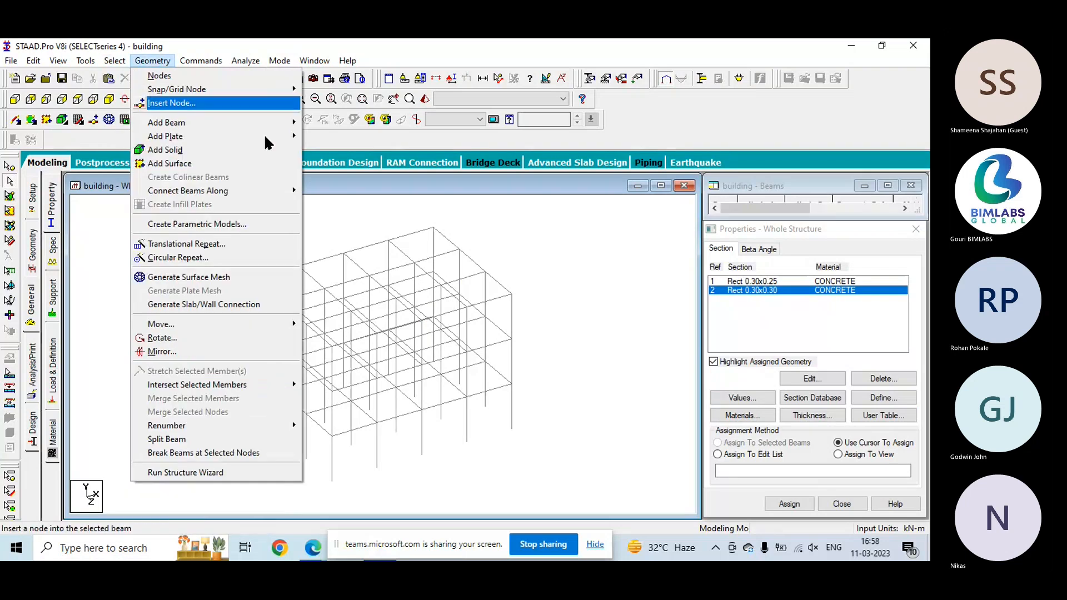
left_click(604, 303)
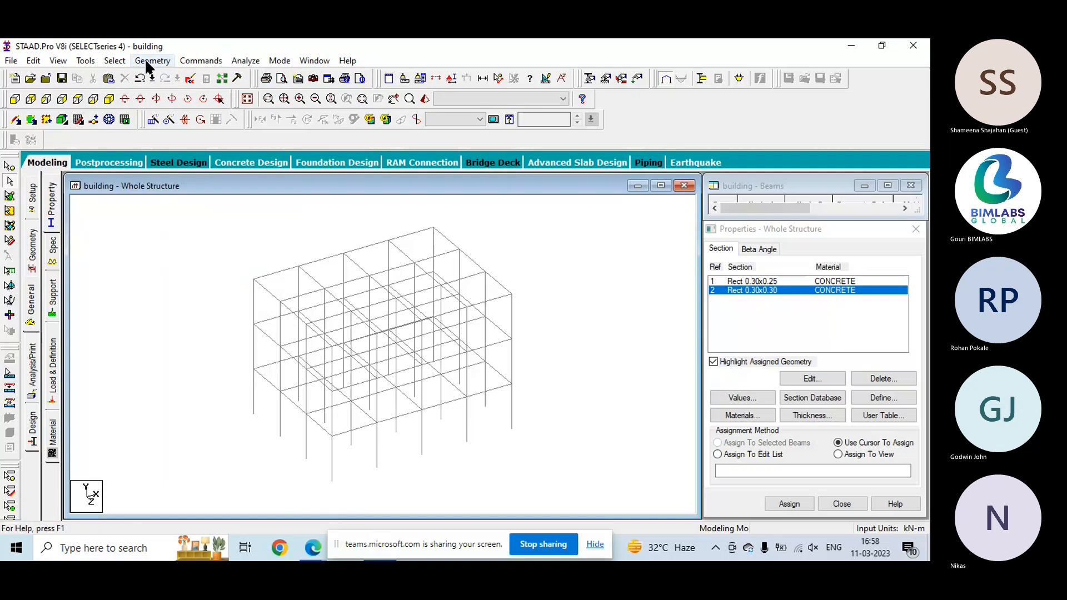
left_click(119, 61)
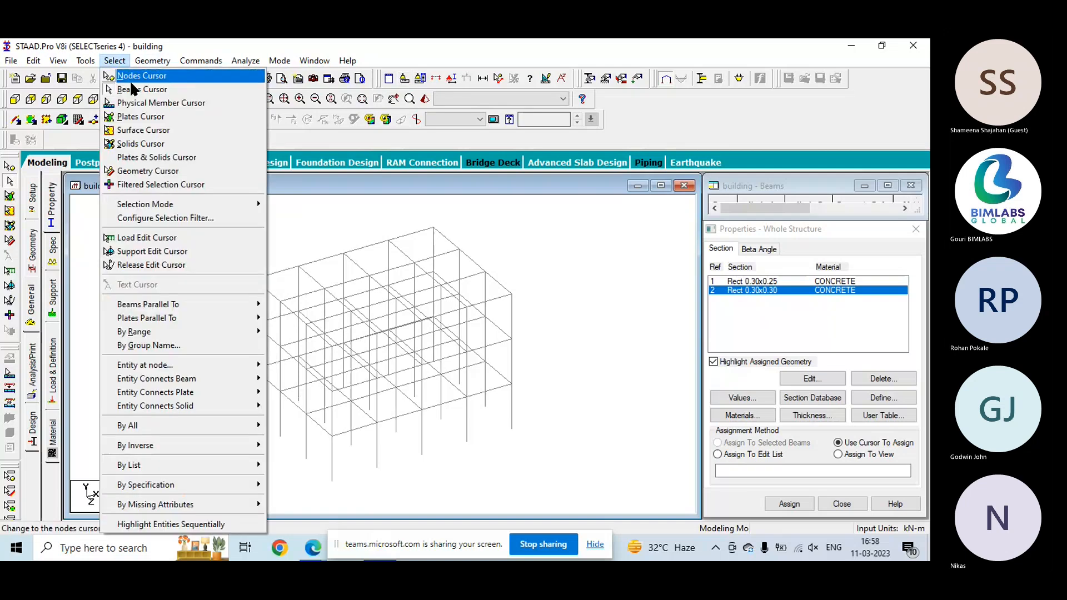
left_click(115, 62)
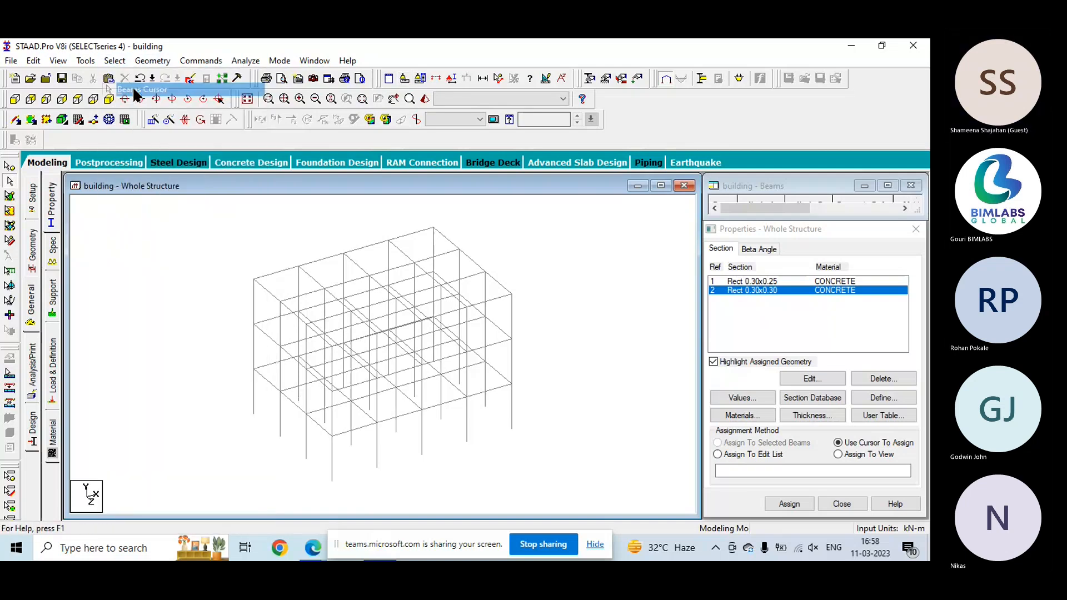
- Try to select all beams parallel to the X and Z axes before choosing their section
left_click(115, 63)
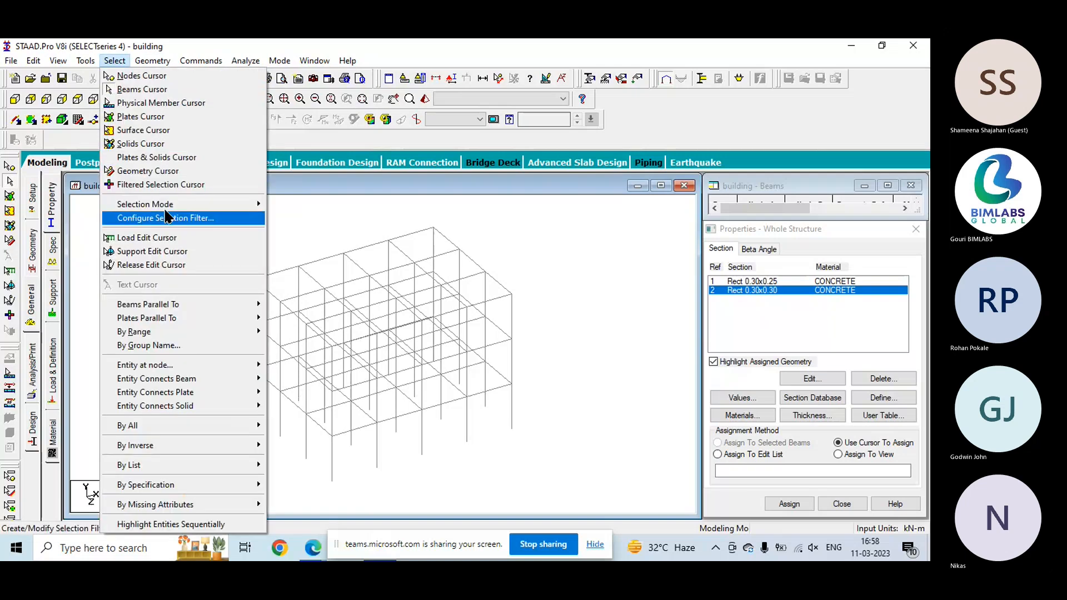
mouse_move(191, 209)
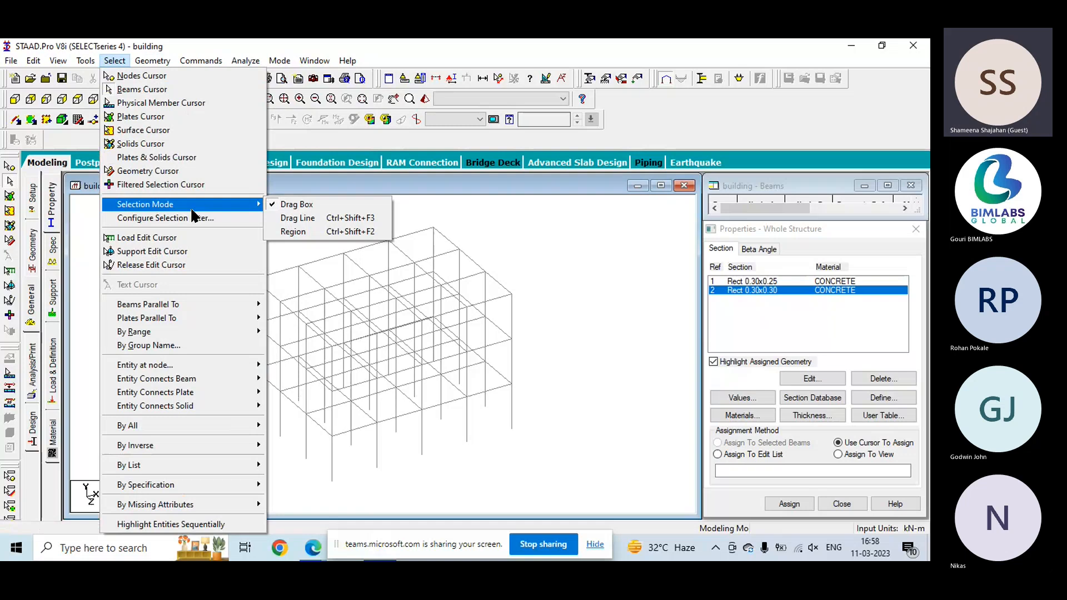
mouse_move(258, 304)
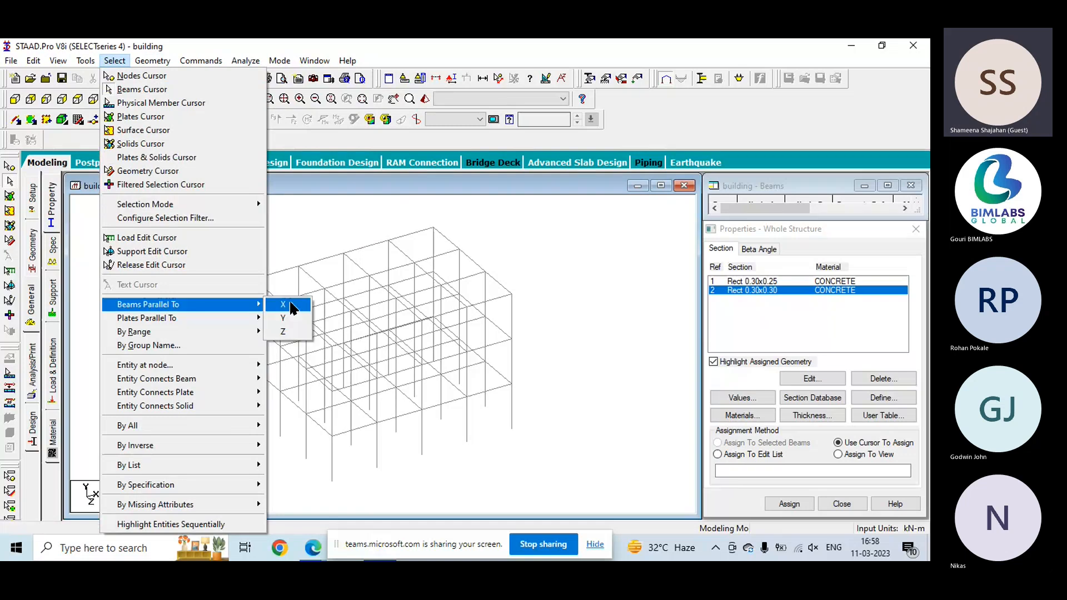
left_click(293, 309)
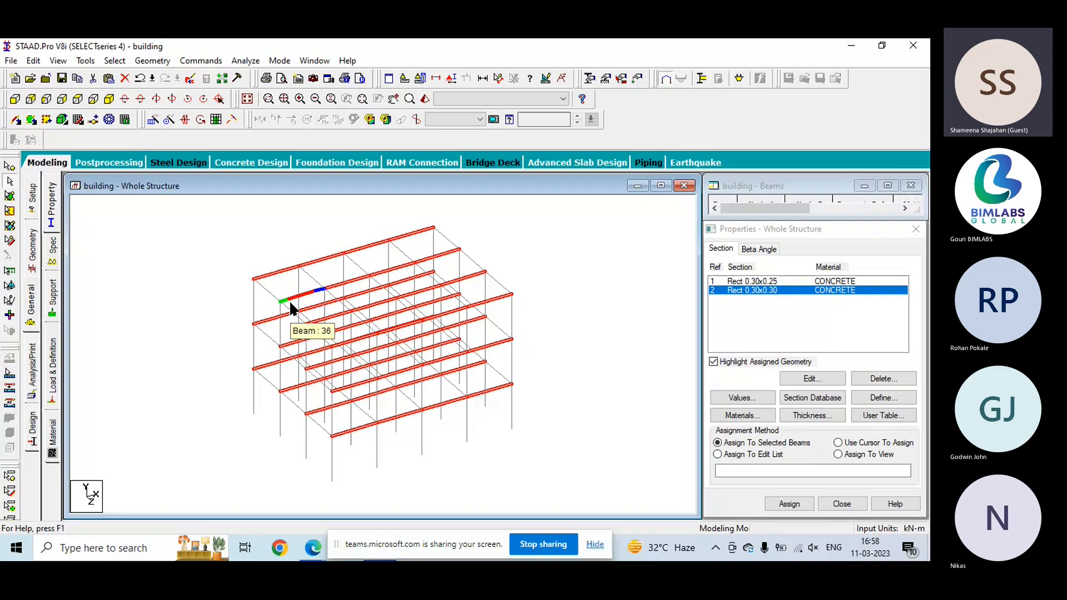
left_click(116, 61)
mouse_move(177, 311)
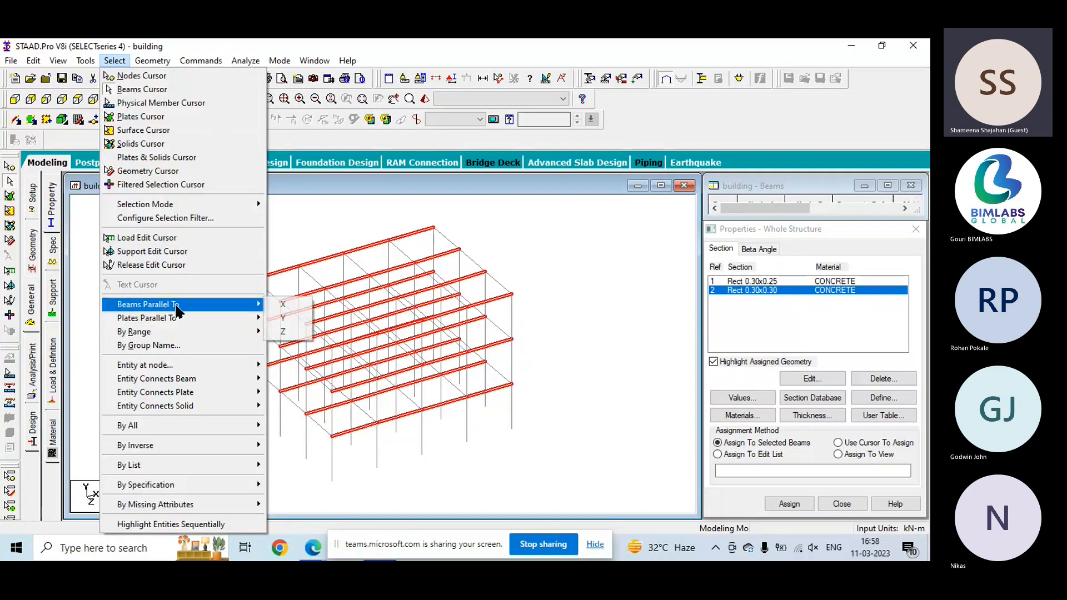
left_click(283, 304)
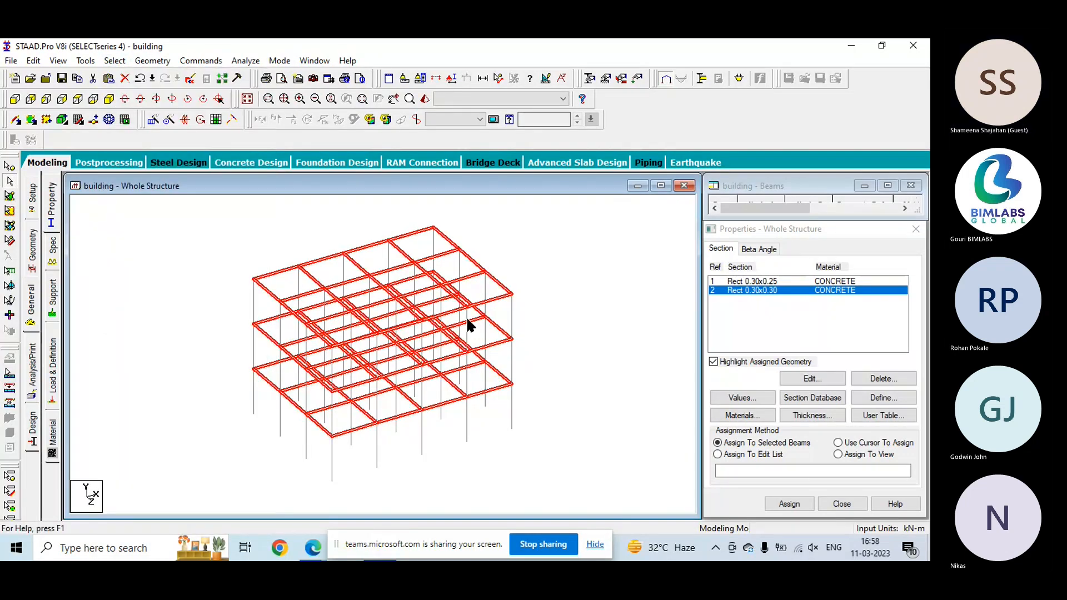
- Assign the Rect 0.30x0.25 section to all beams parallel to the X and Z axes
left_click(804, 282)
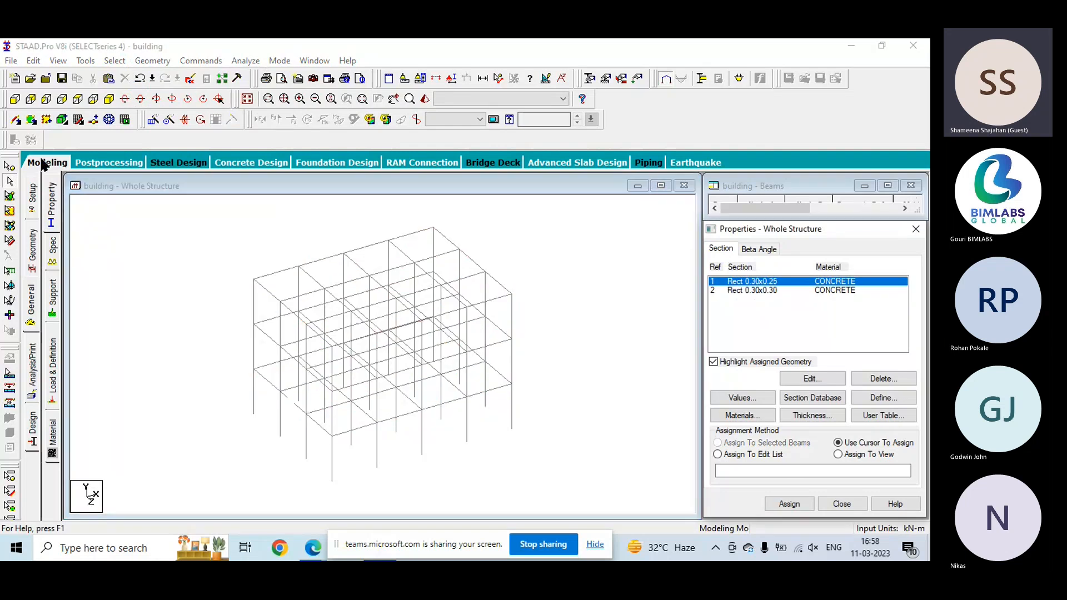
left_click(115, 61)
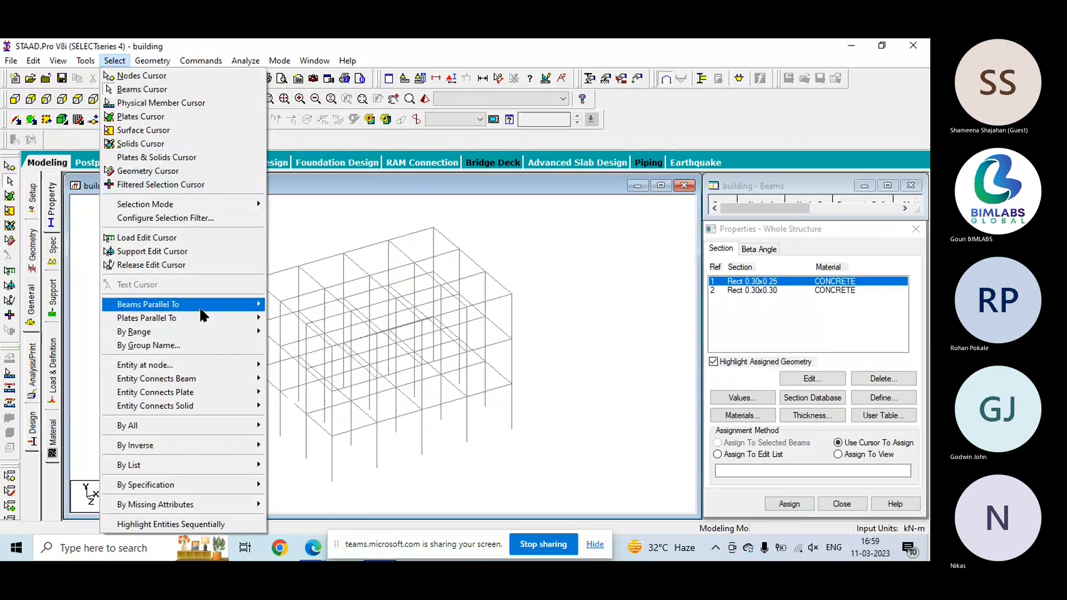
mouse_move(200, 309)
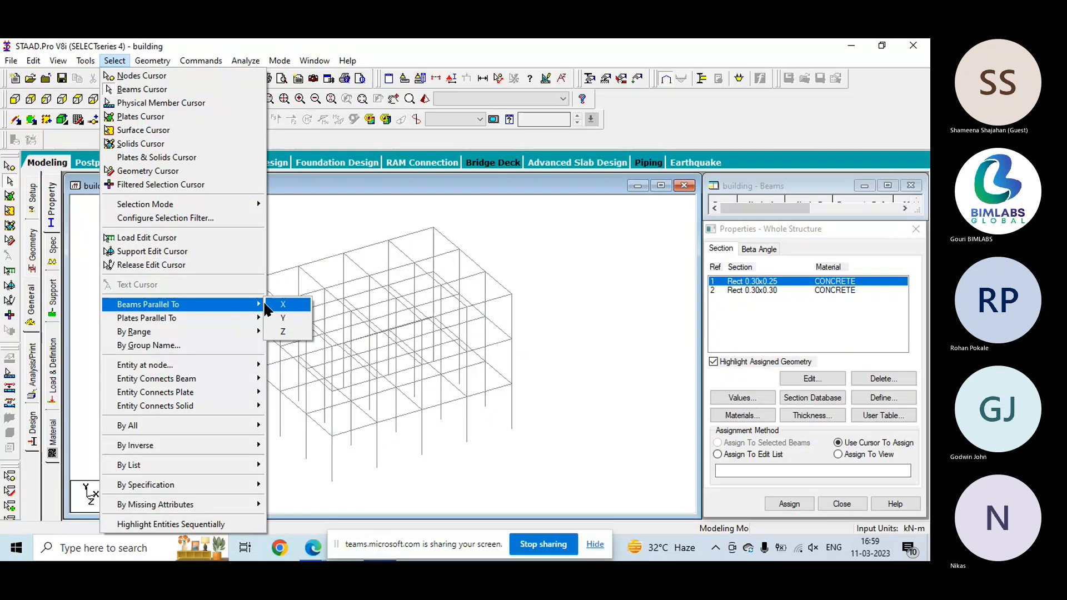
left_click(281, 305)
left_click(116, 62)
mouse_move(233, 305)
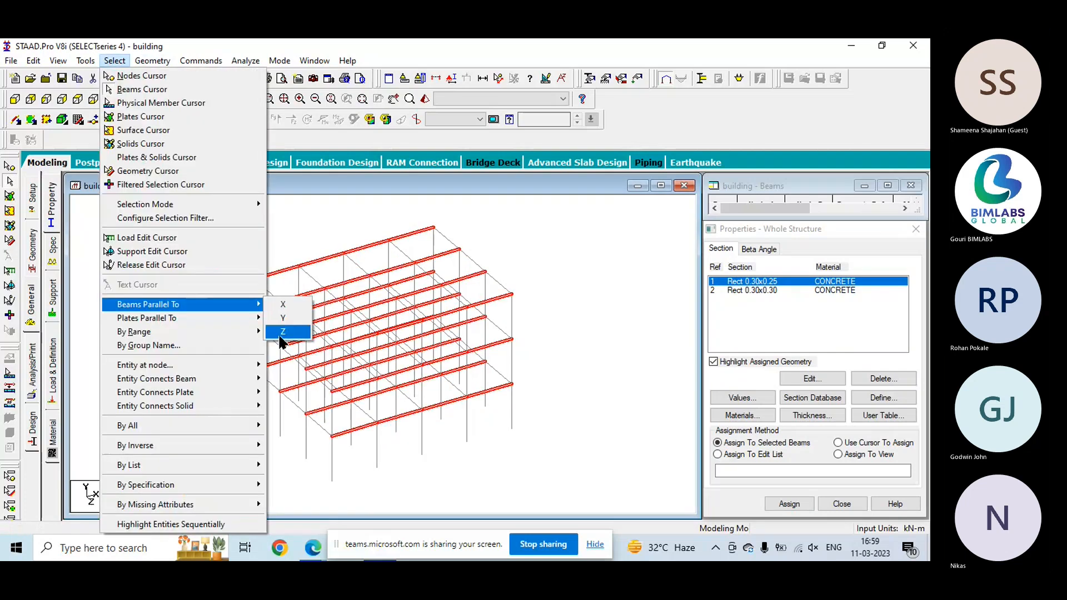
left_click(282, 332)
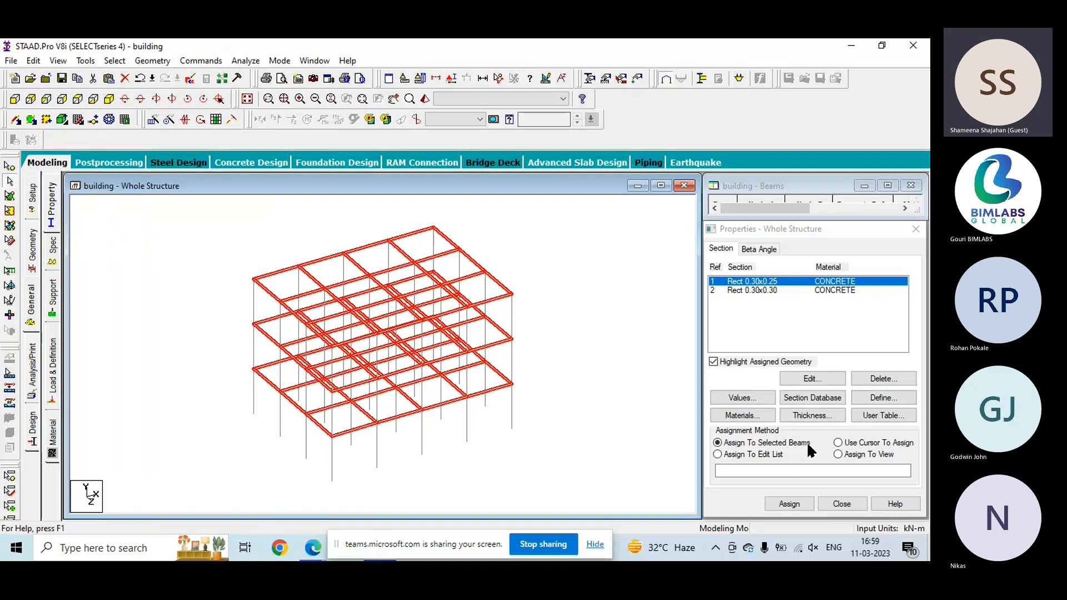
left_click(789, 504)
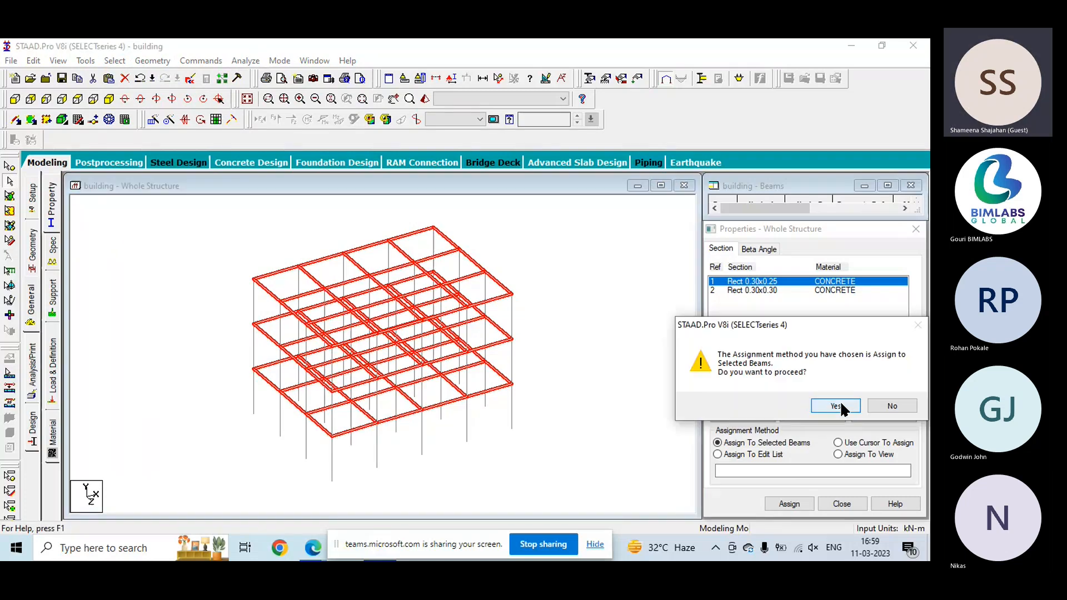
left_click(840, 404)
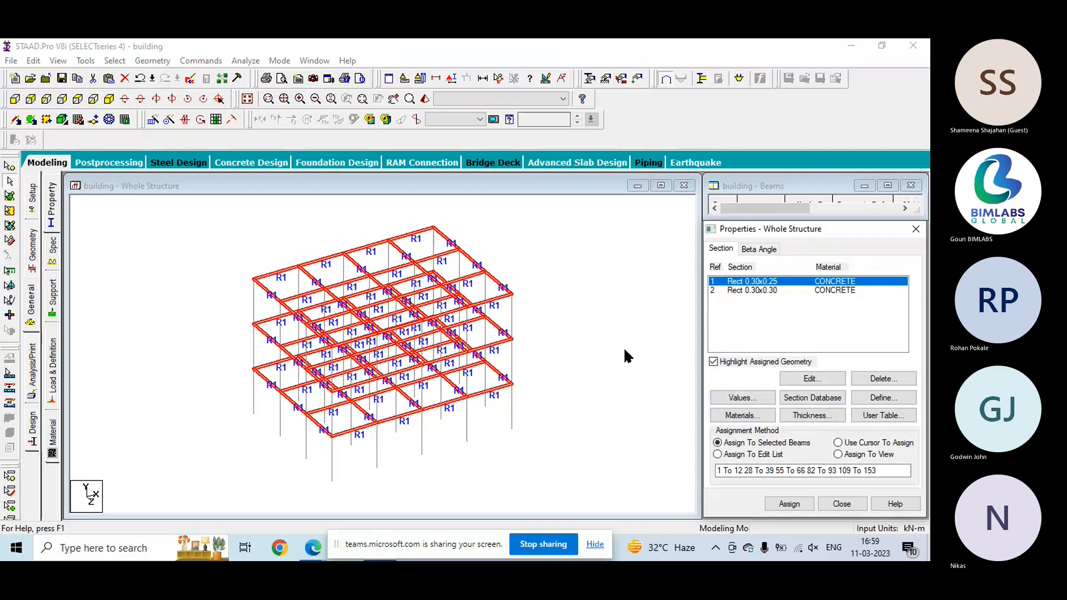
- Assign the Rect 0.30x0.30 section to all columns, the members parallel to the Y axis
left_click(752, 290)
left_click(838, 442)
left_click(115, 60)
mouse_move(183, 304)
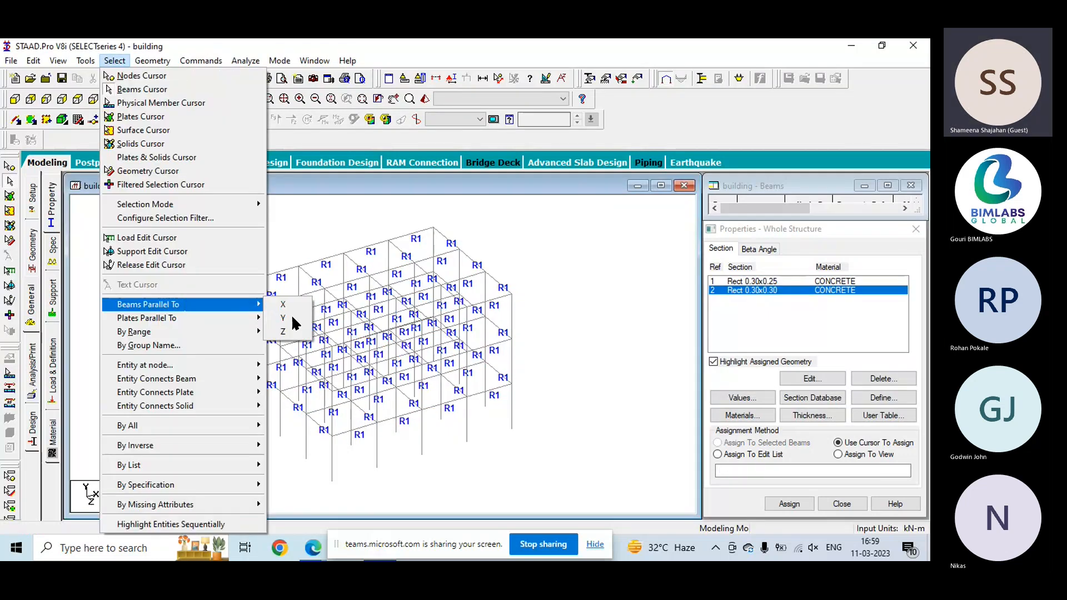
left_click(292, 318)
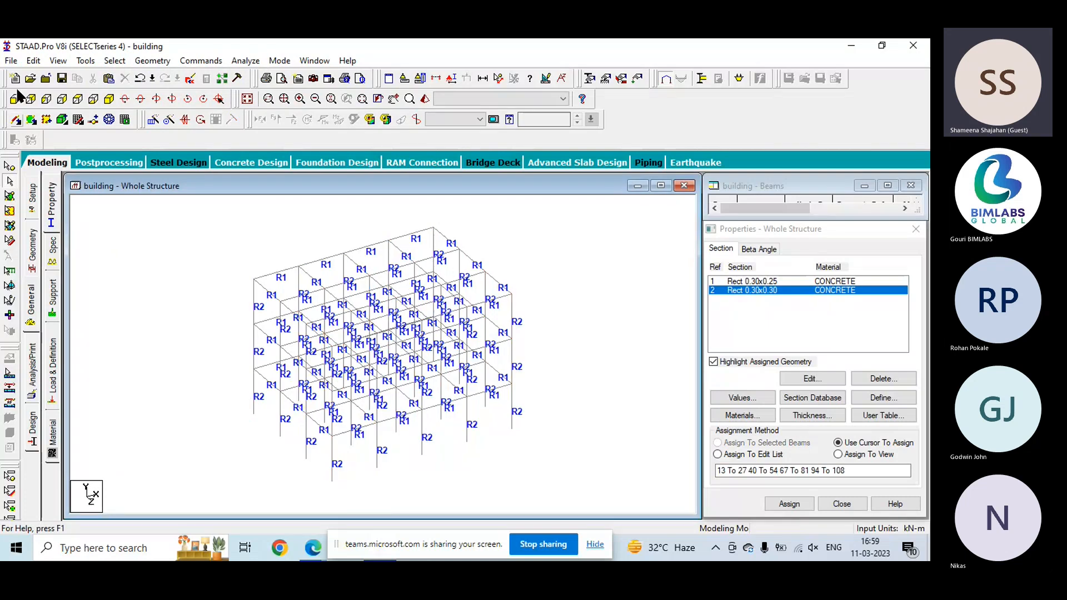
- Show the frame from the front and create a new support definition with the default type
left_click(15, 98)
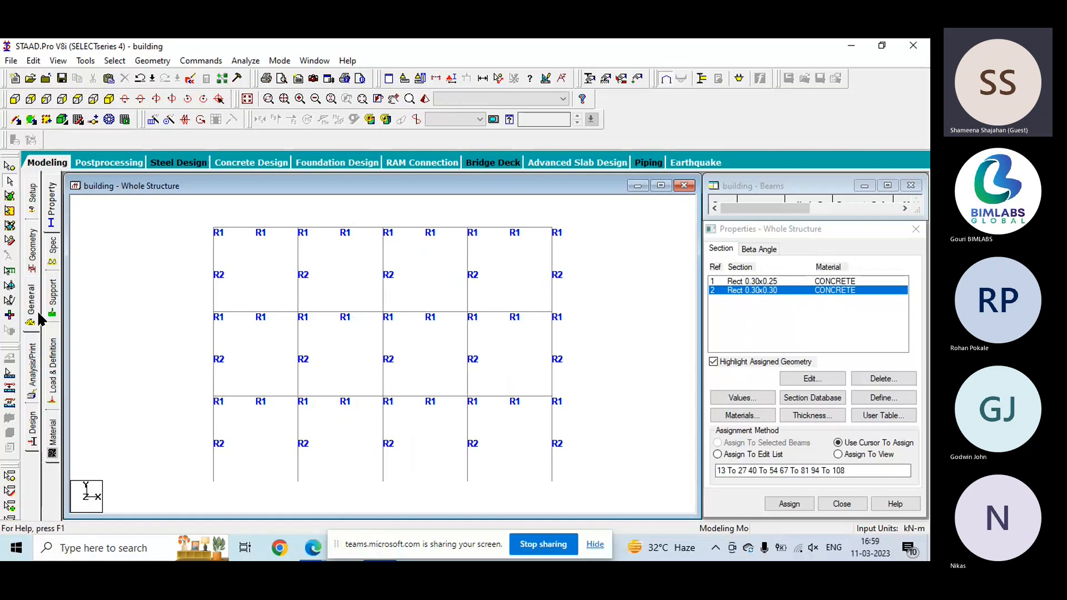
left_click(52, 300)
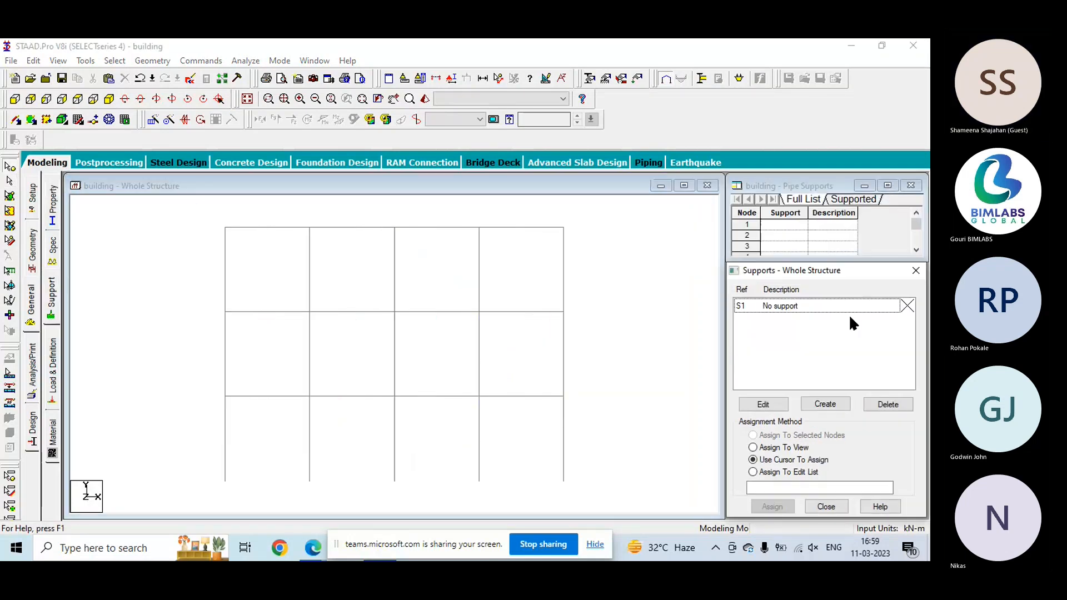
left_click(825, 404)
left_click(731, 520)
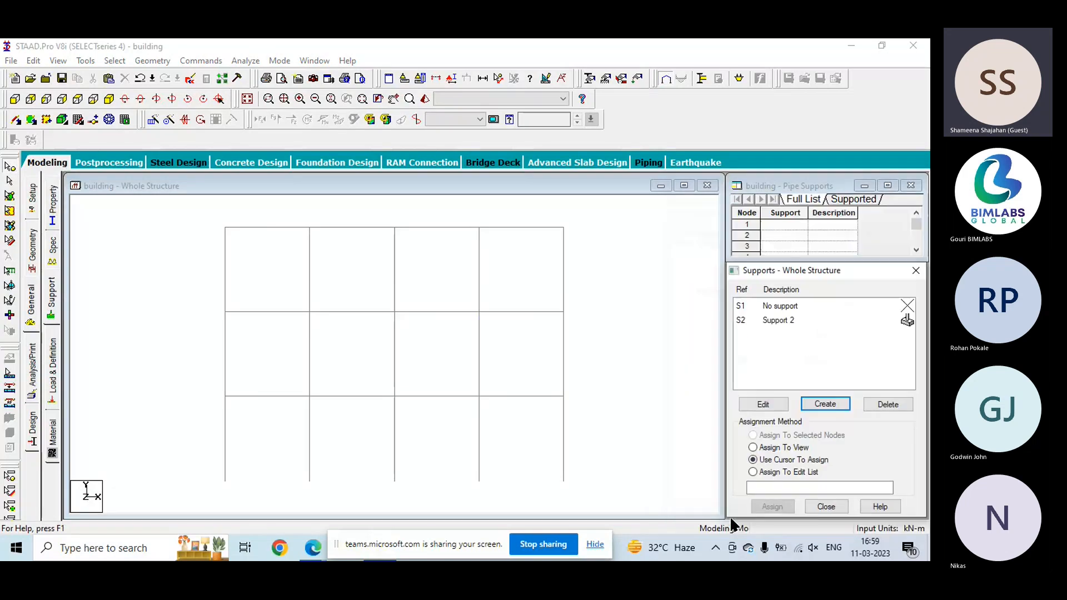
left_click(767, 321)
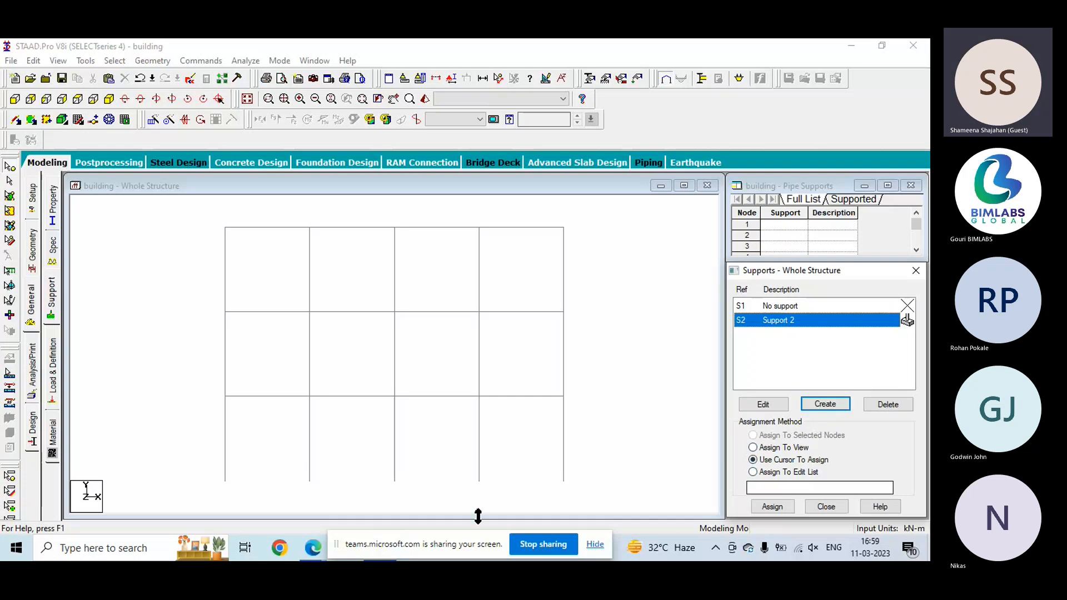
left_click(772, 506)
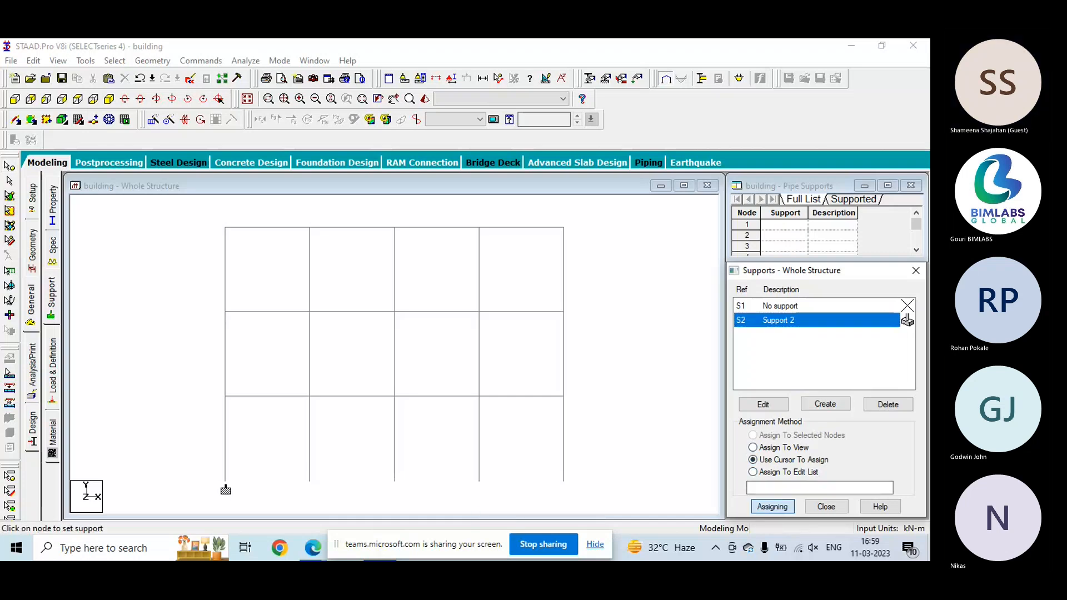
key("Escape")
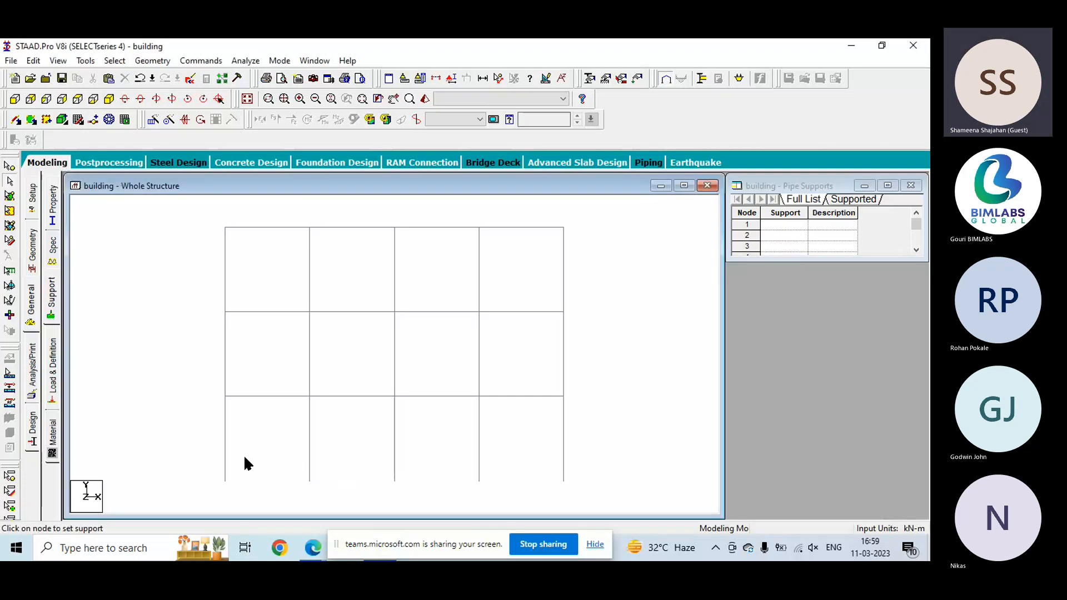
- Assign support S2 to all selected column-base nodes, check it in the isometric view, and return to the front view
left_click(51, 317)
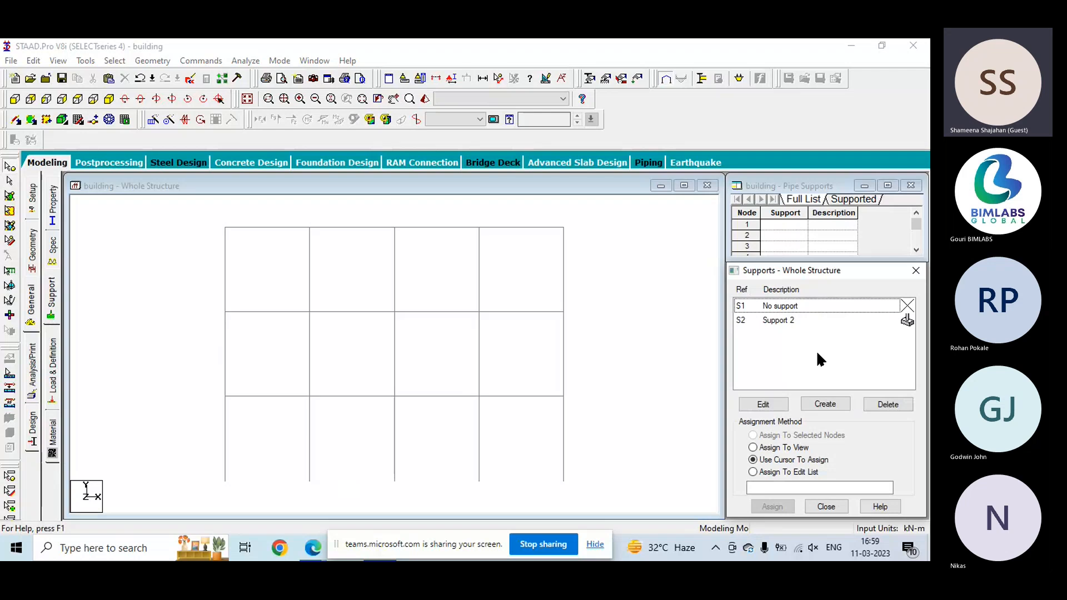
left_click(805, 321)
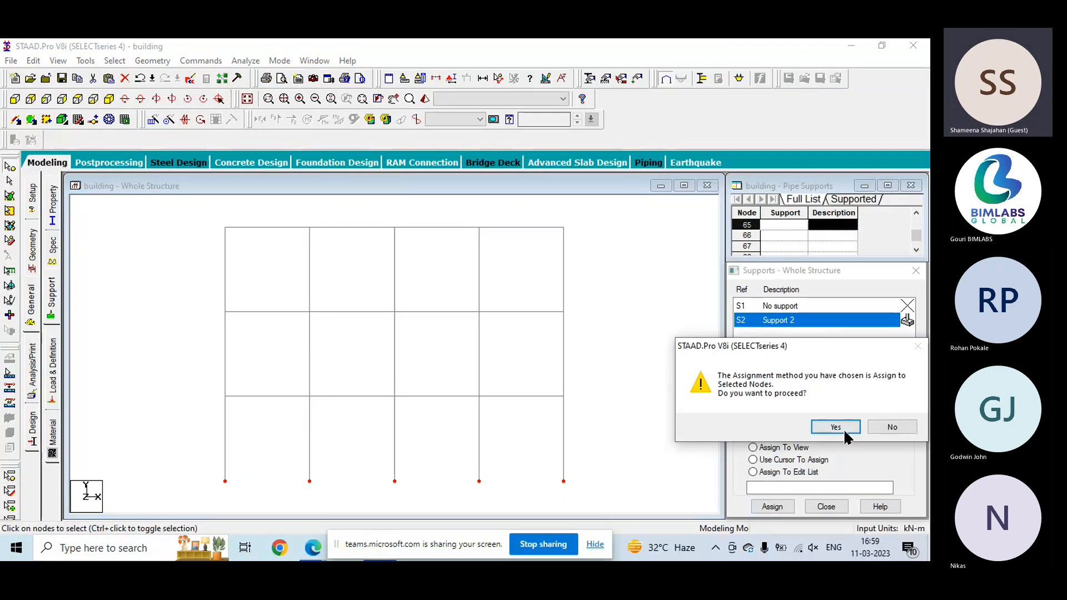
left_click(844, 429)
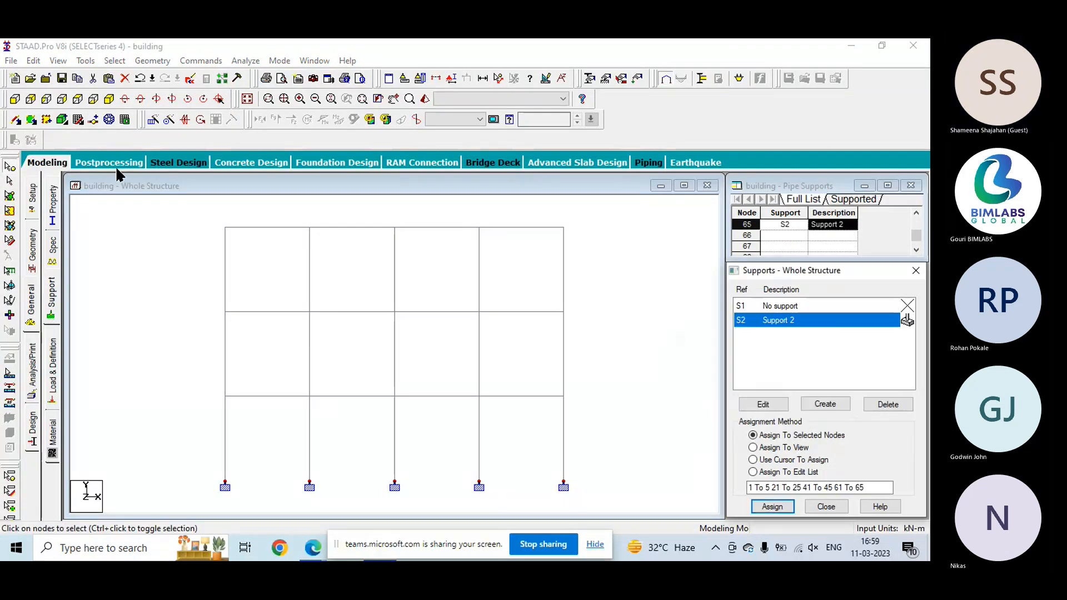
left_click(106, 101)
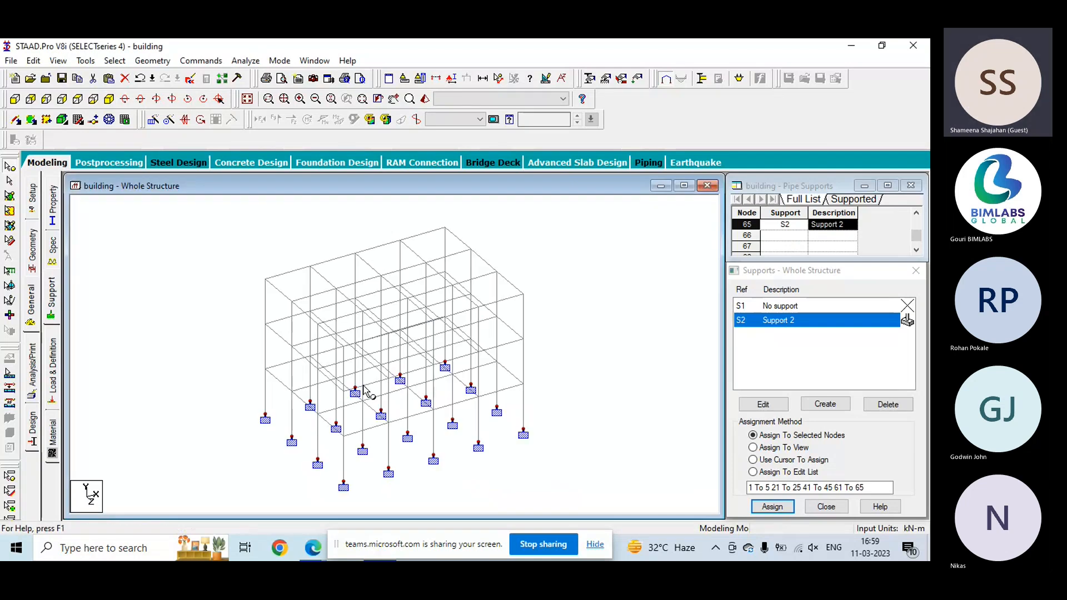
left_click(16, 98)
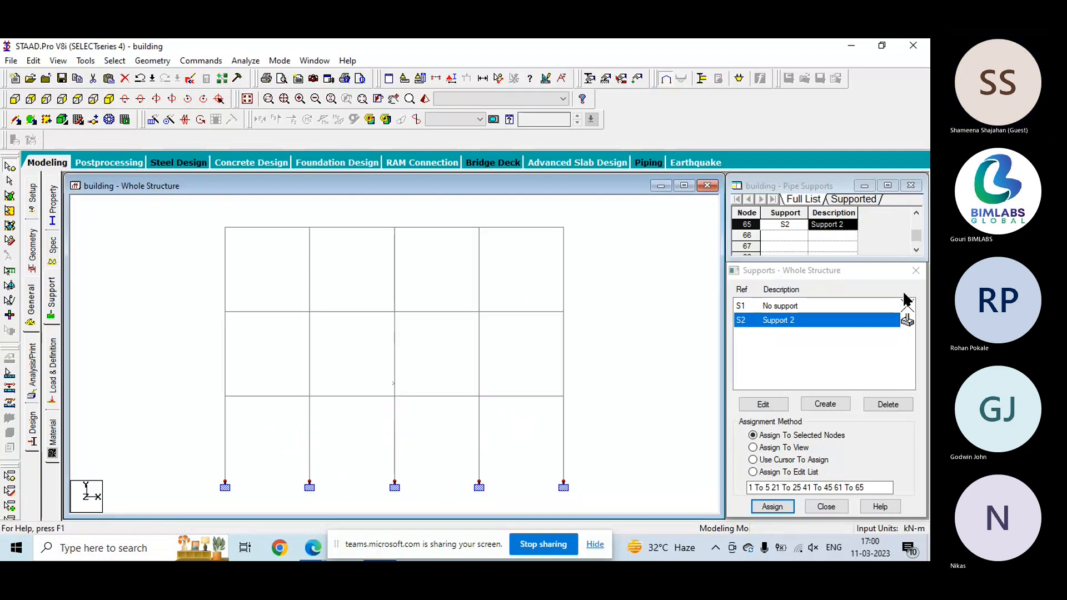
left_click(825, 505)
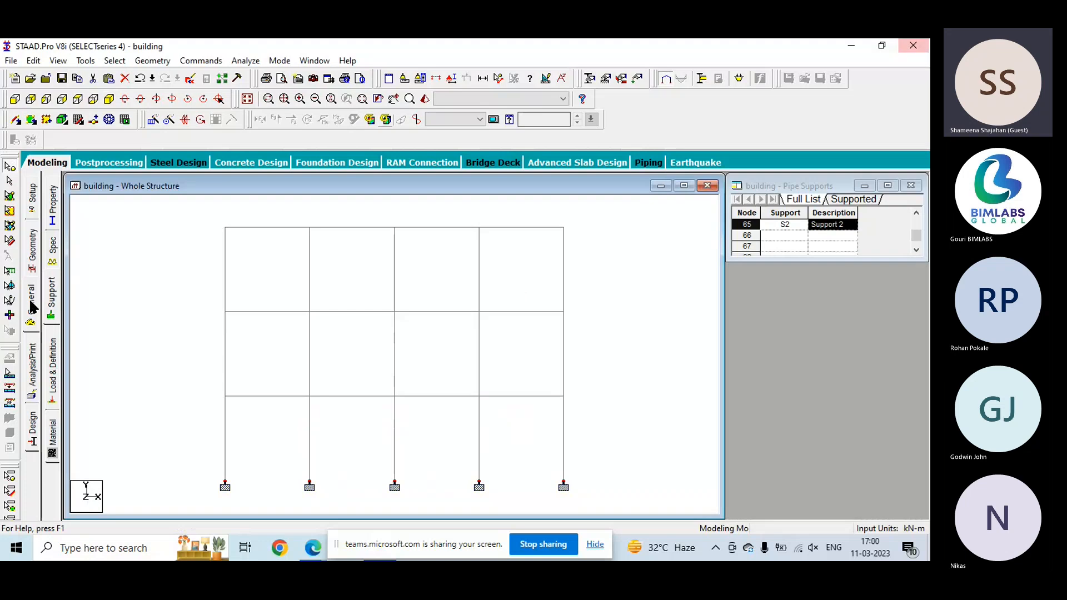
- Create primary load case 1 with loading type Dead and the title DL
left_click(637, 79)
left_click(779, 208)
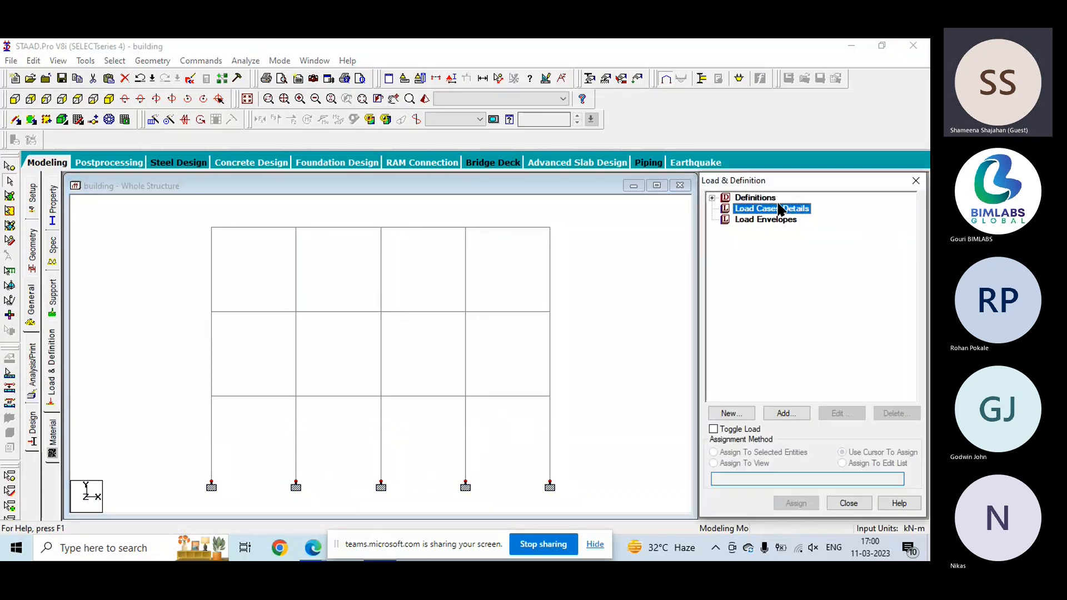
left_click(783, 415)
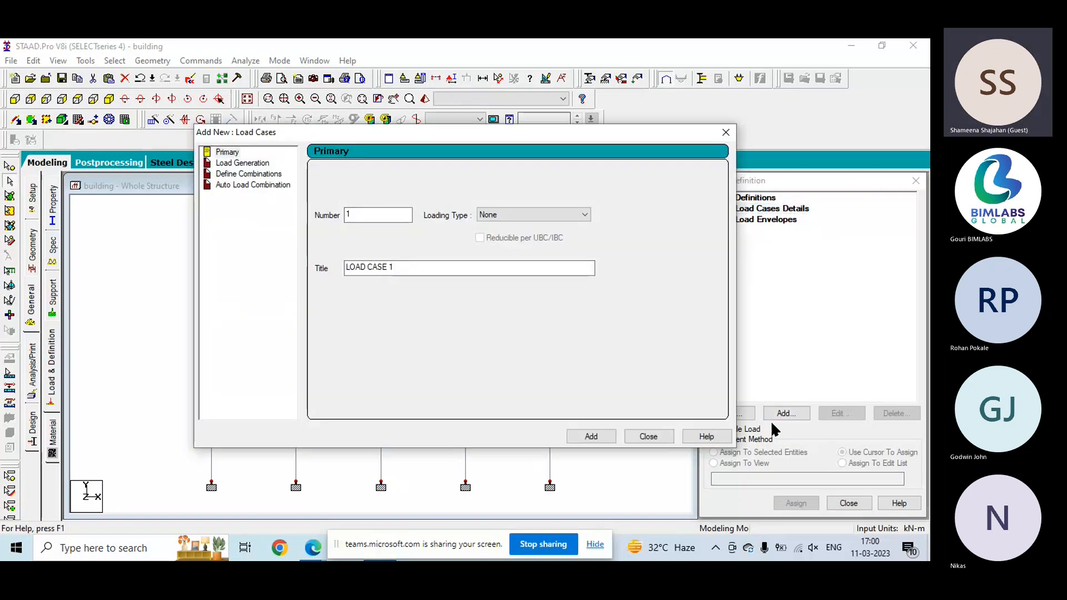
left_click(270, 164)
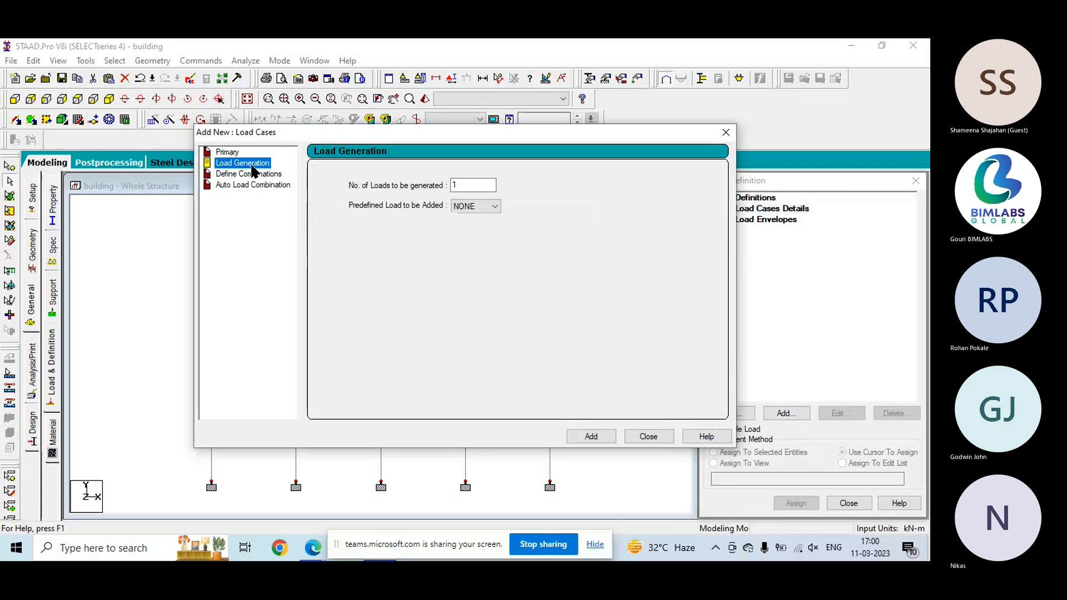
left_click(227, 152)
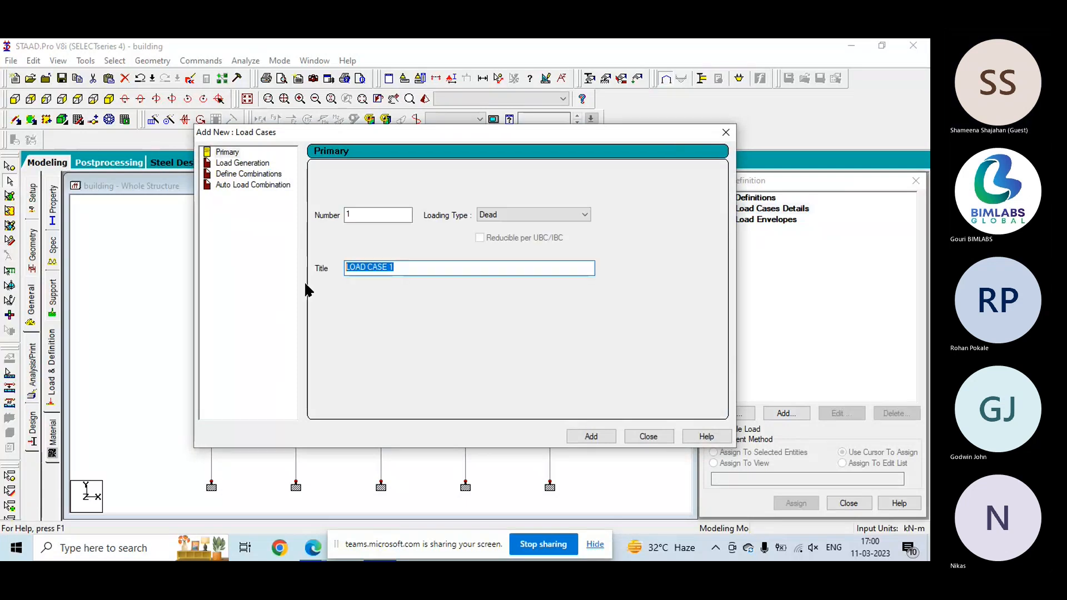
type("DL")
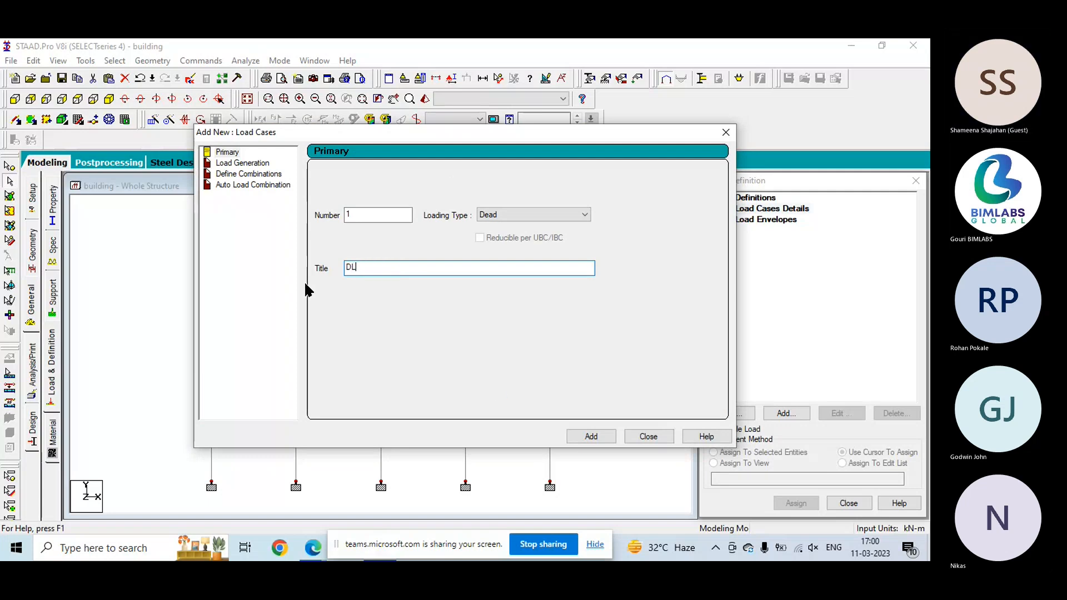
left_click(579, 436)
- Create primary load case 2 with loading type Live and the title LL, and finish adding load cases
left_click(548, 214)
left_click(494, 231)
left_click_drag(453, 270, 293, 280)
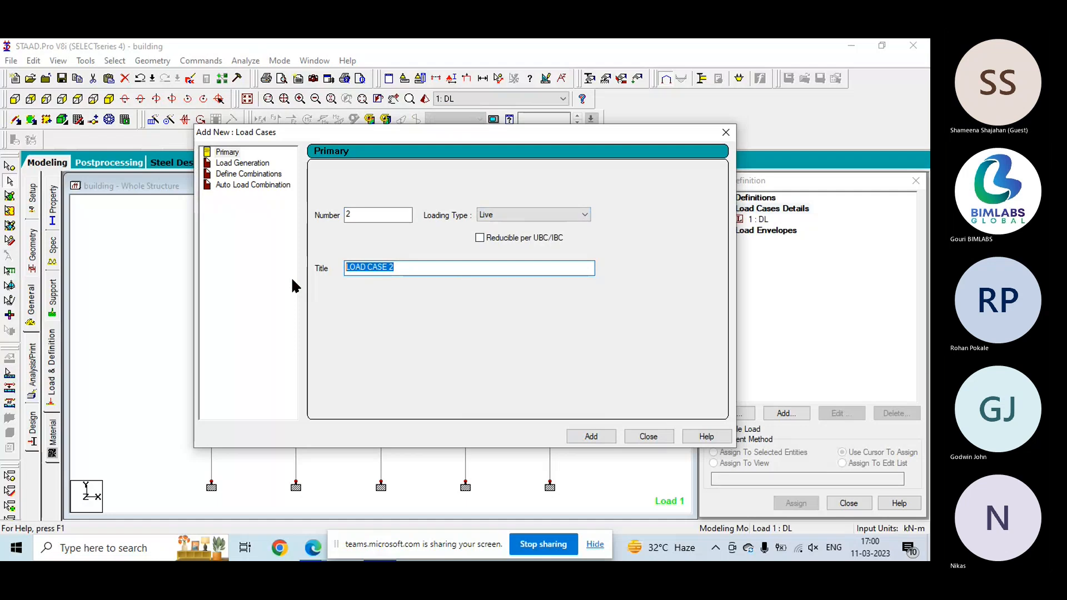
type("LL")
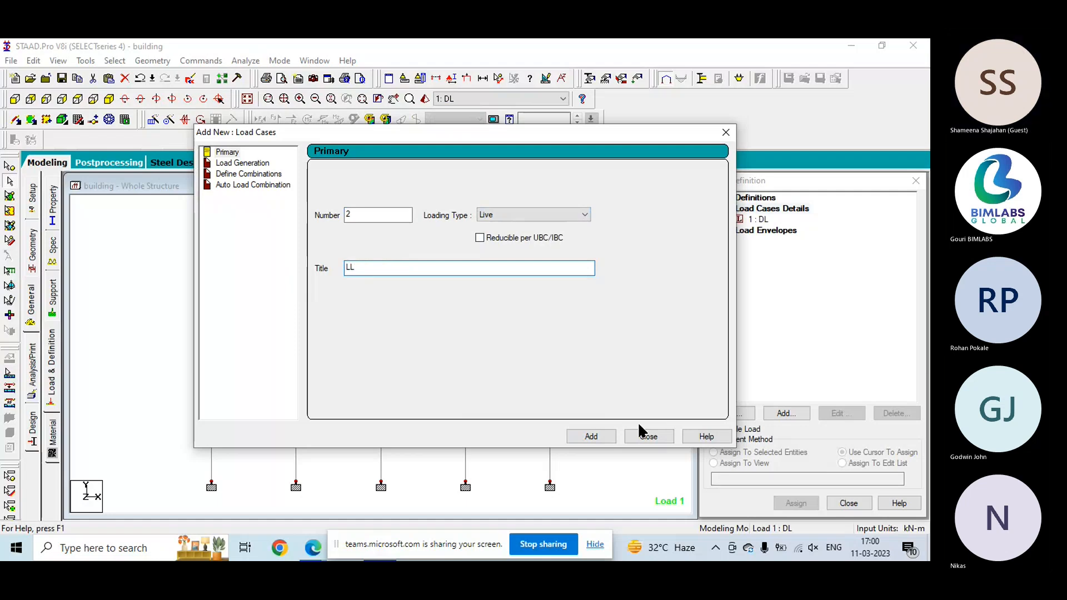
left_click(591, 436)
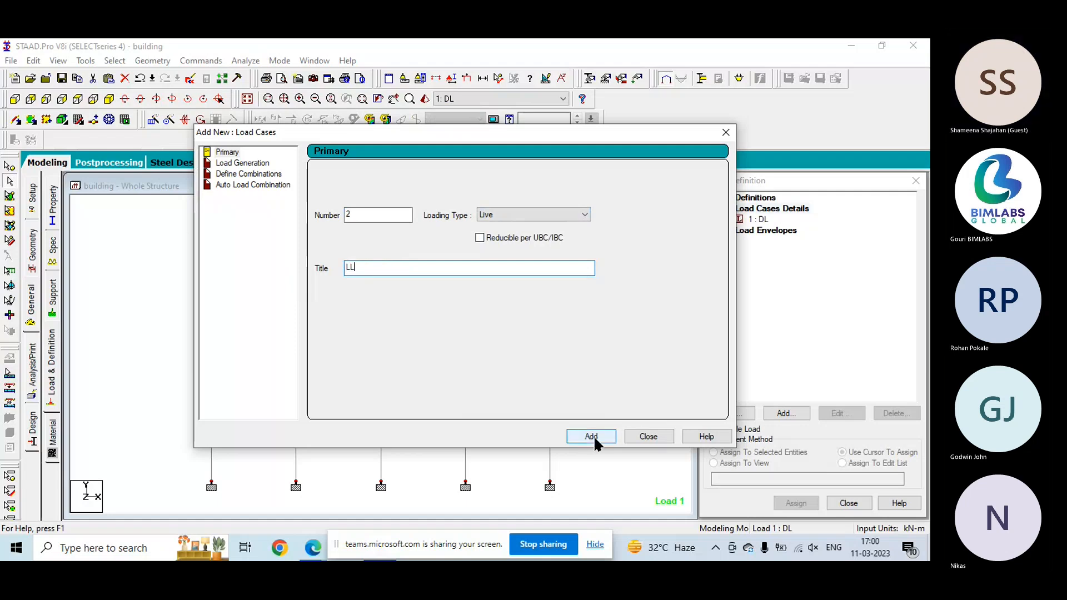
left_click(645, 437)
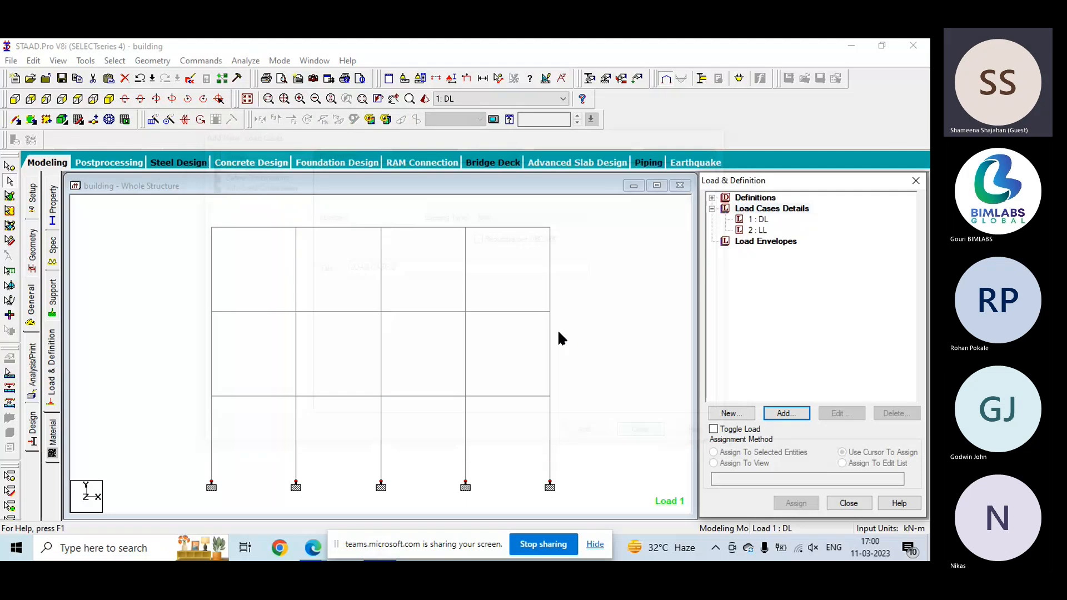
- Add a selfweight load in the Y direction with factor -1 to the DL load case
left_click(774, 417)
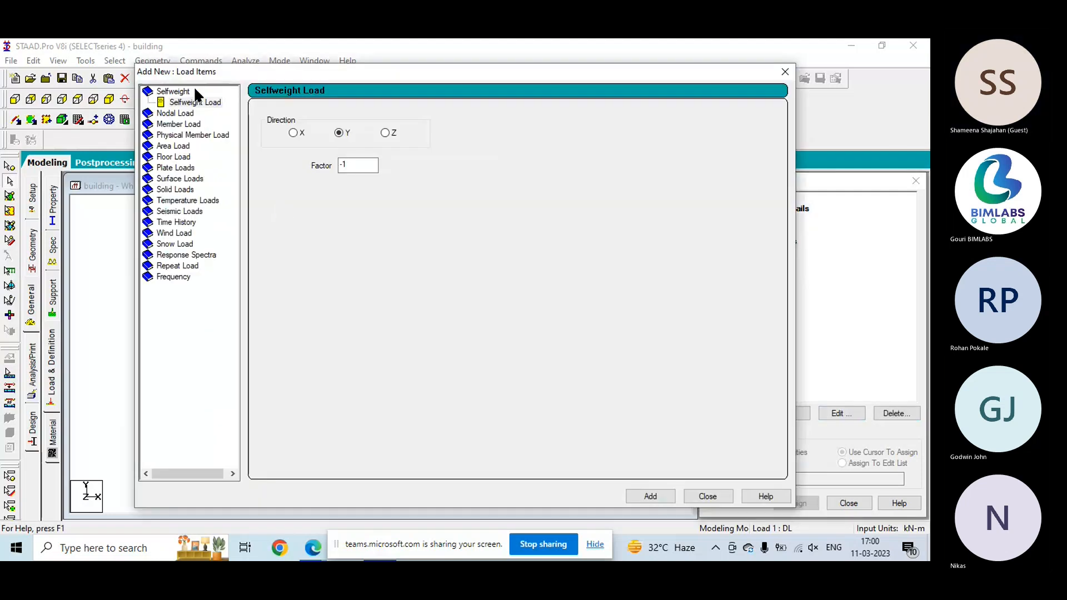
left_click(193, 104)
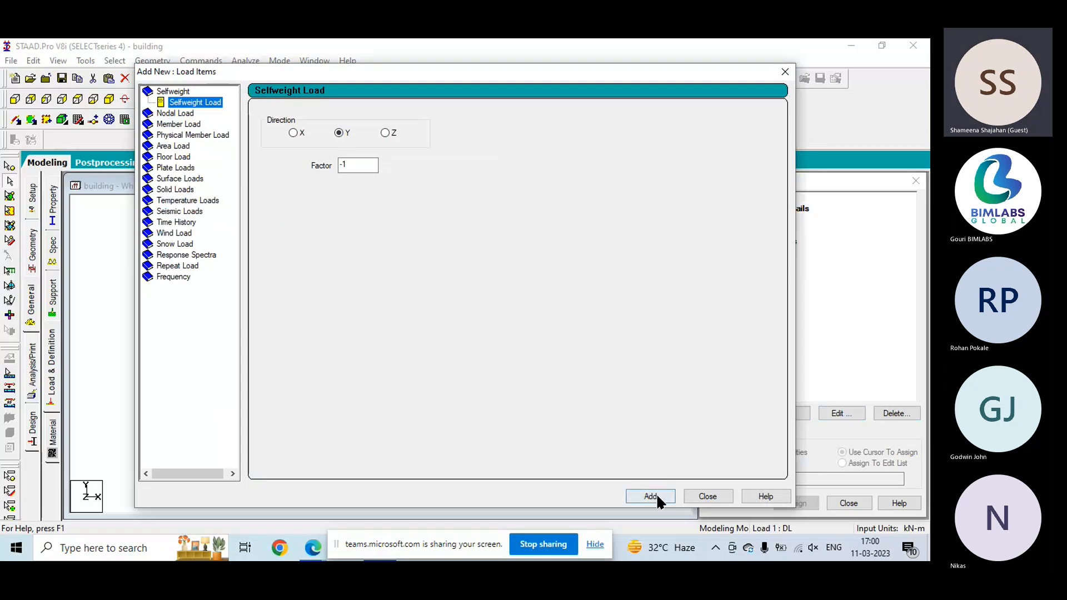
left_click(654, 496)
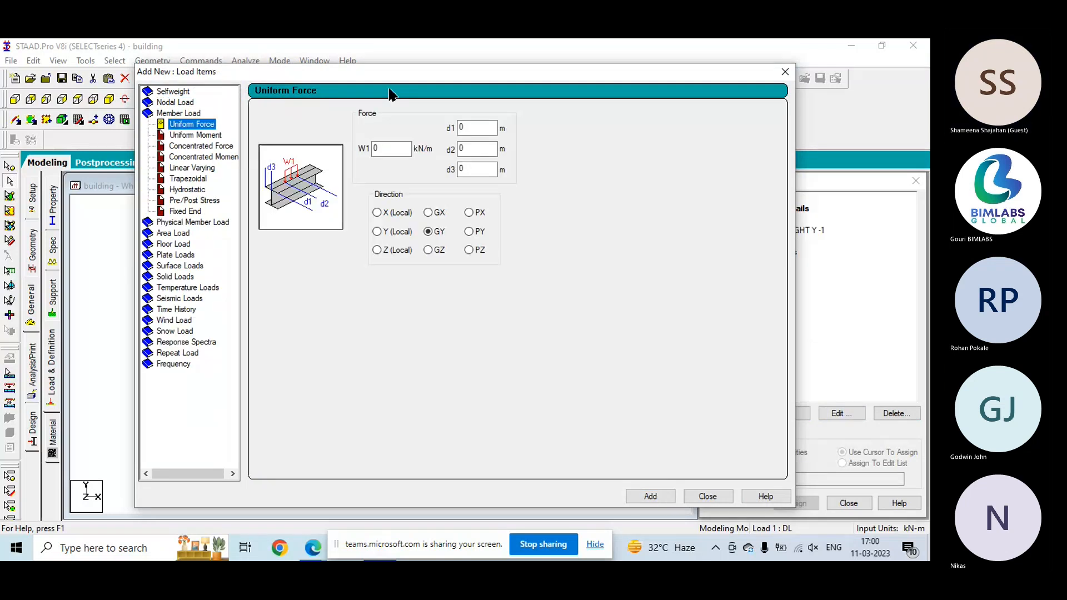
- Add a uniform member force of -15 kN/m in the GY direction to the DL load case
left_click_drag(388, 69, 317, 60)
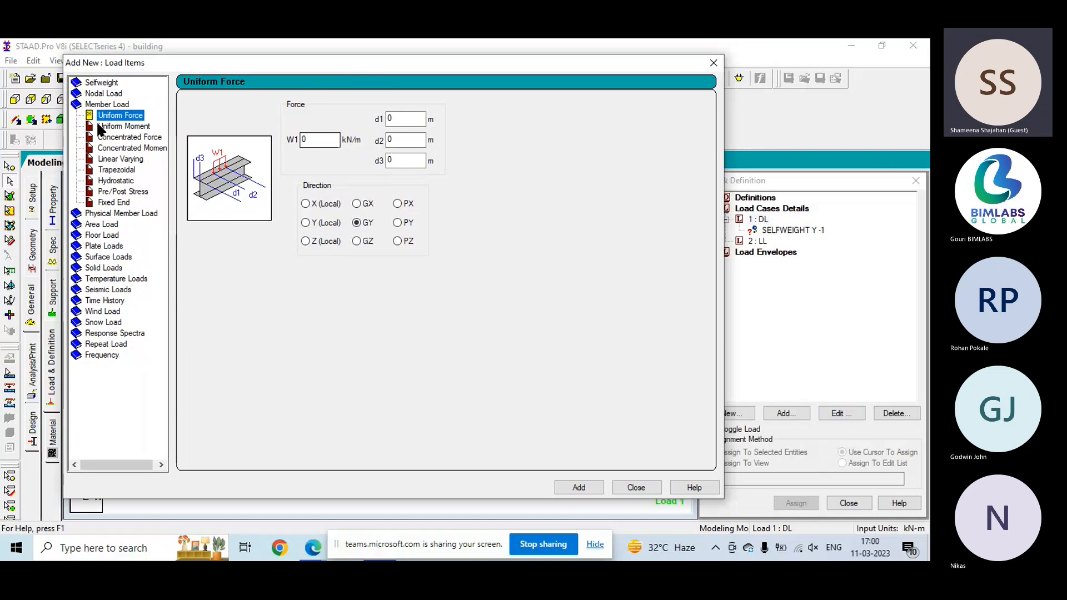
left_click_drag(314, 139, 264, 143)
type("-15")
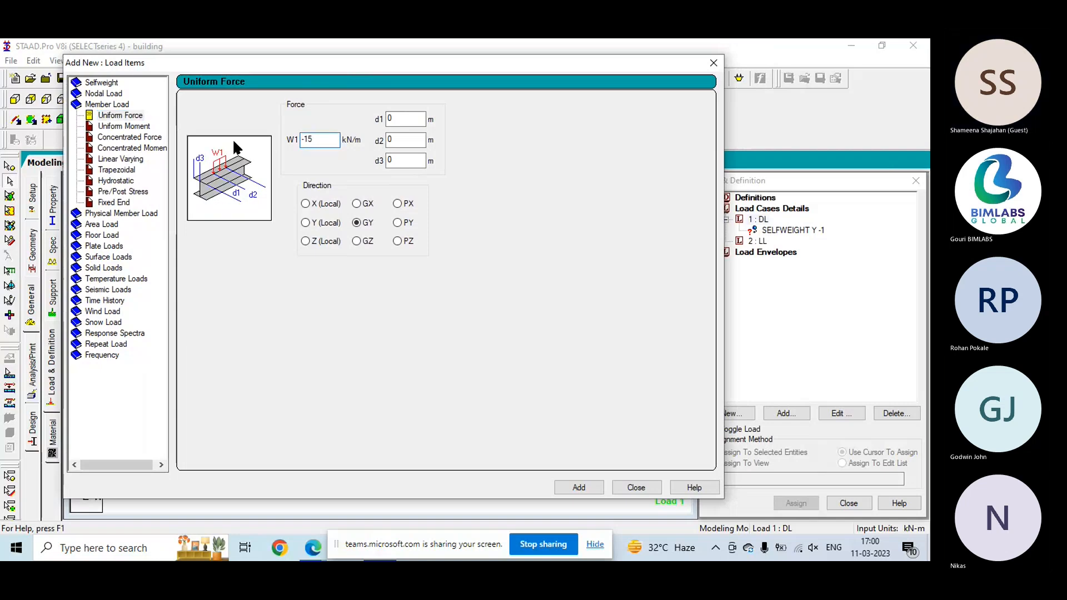
left_click(589, 488)
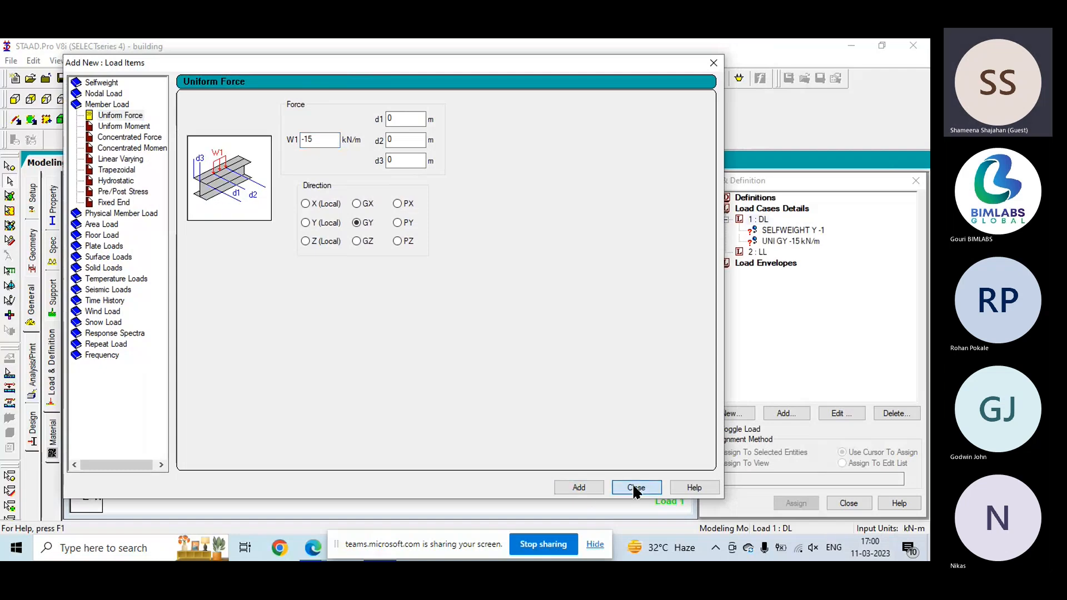
left_click(635, 487)
- Add a uniform member force of -5 kN/m in the GY direction to the LL load case and accept the auto save
left_click(757, 251)
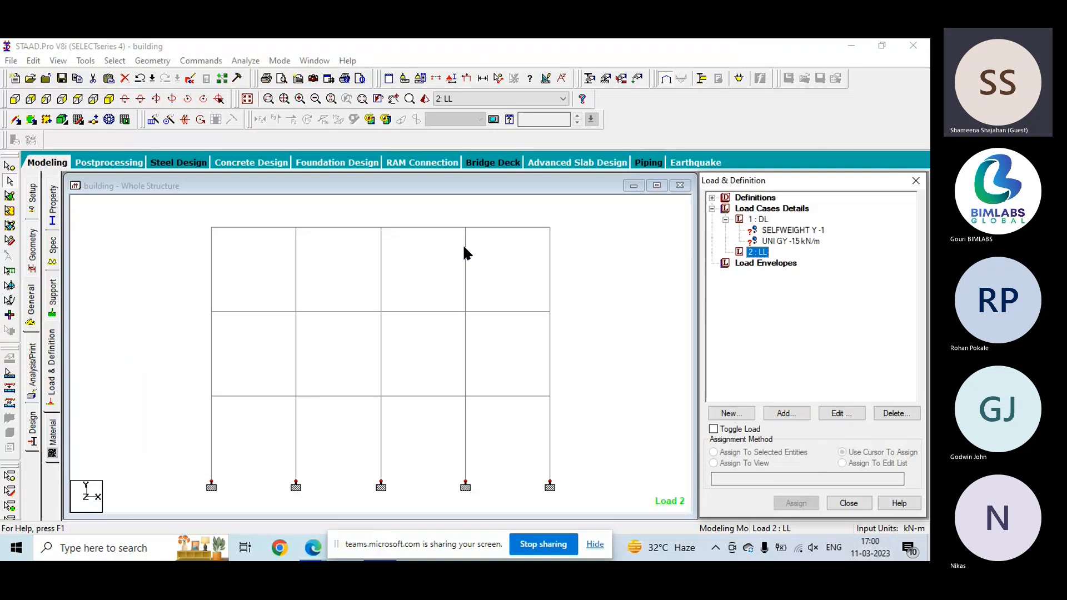
left_click(789, 412)
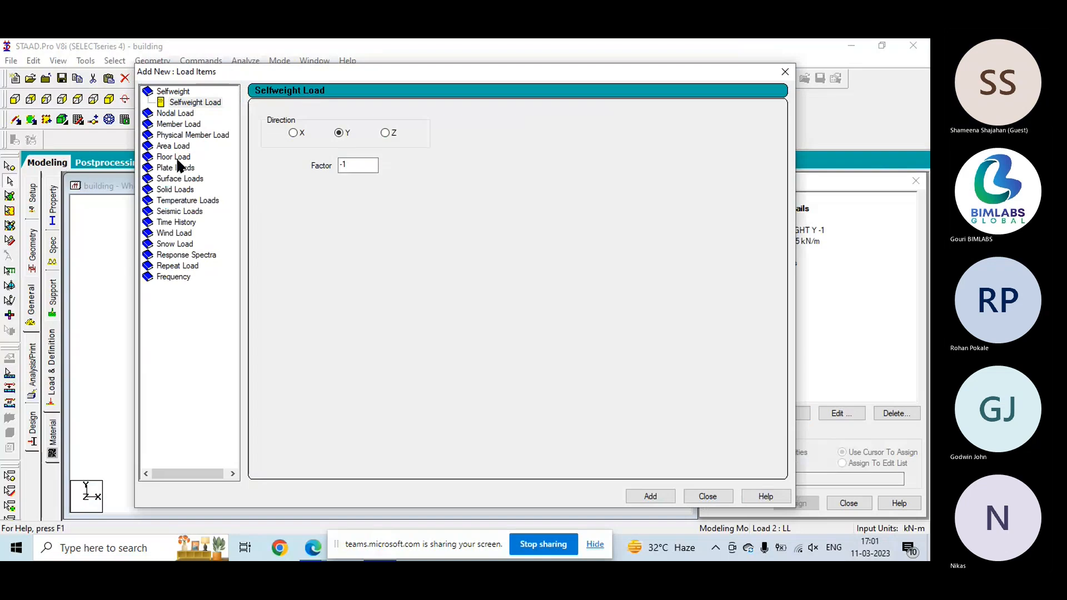
left_click(179, 125)
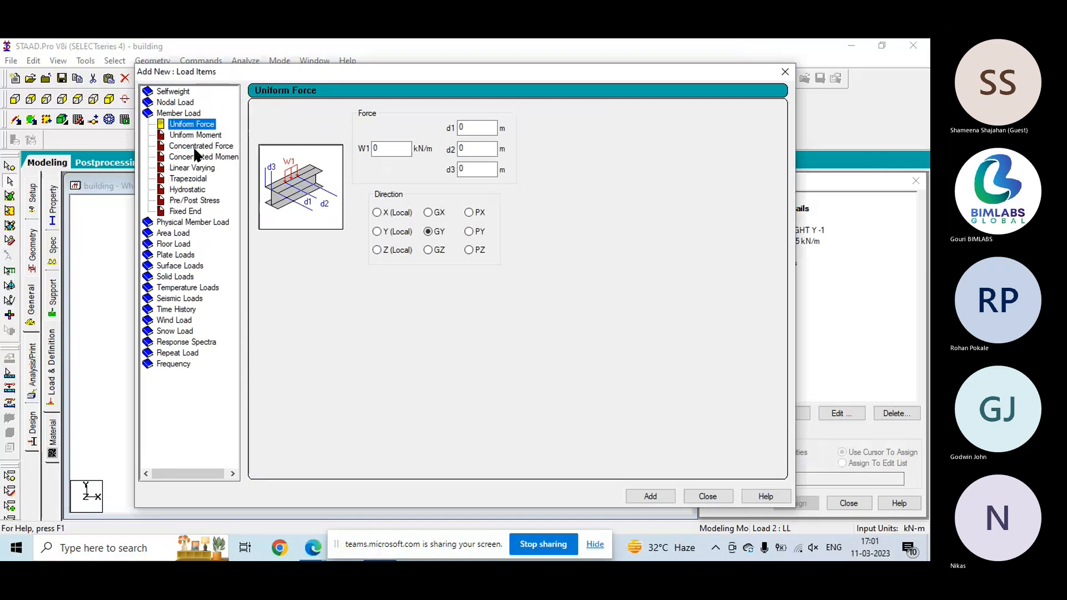
double_click(398, 148)
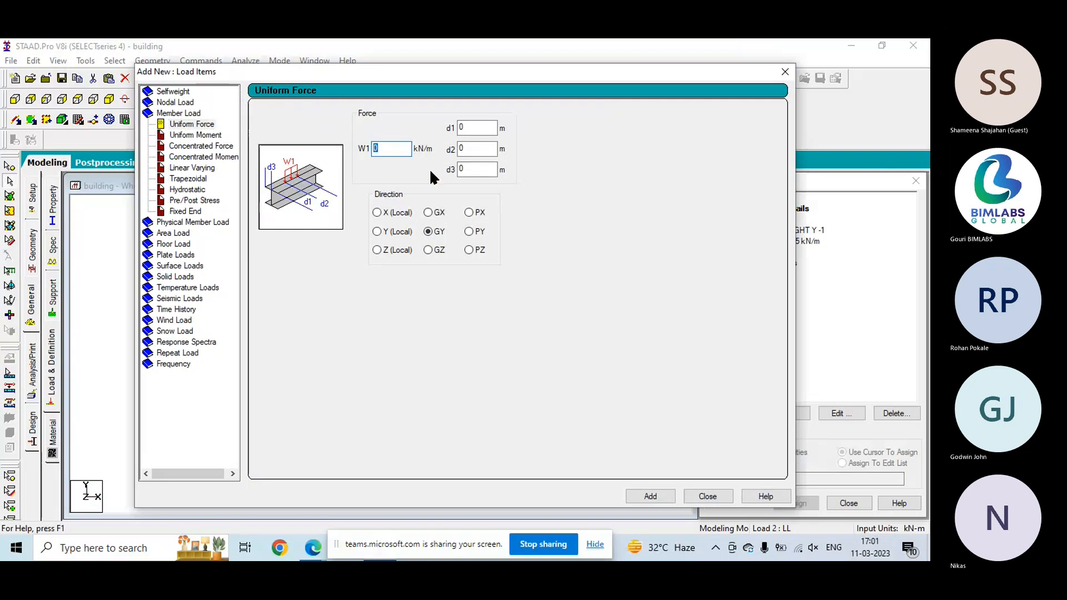
type("-")
type("5")
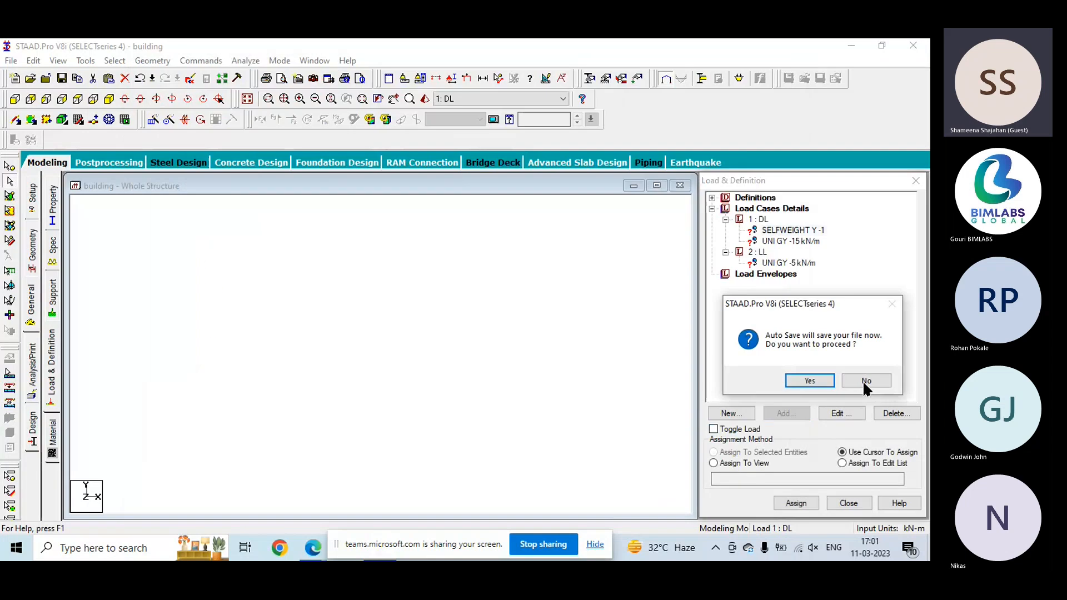
left_click(827, 376)
- Assign the DL selfweight load to the whole structure using the Assign To View method
left_click(374, 312)
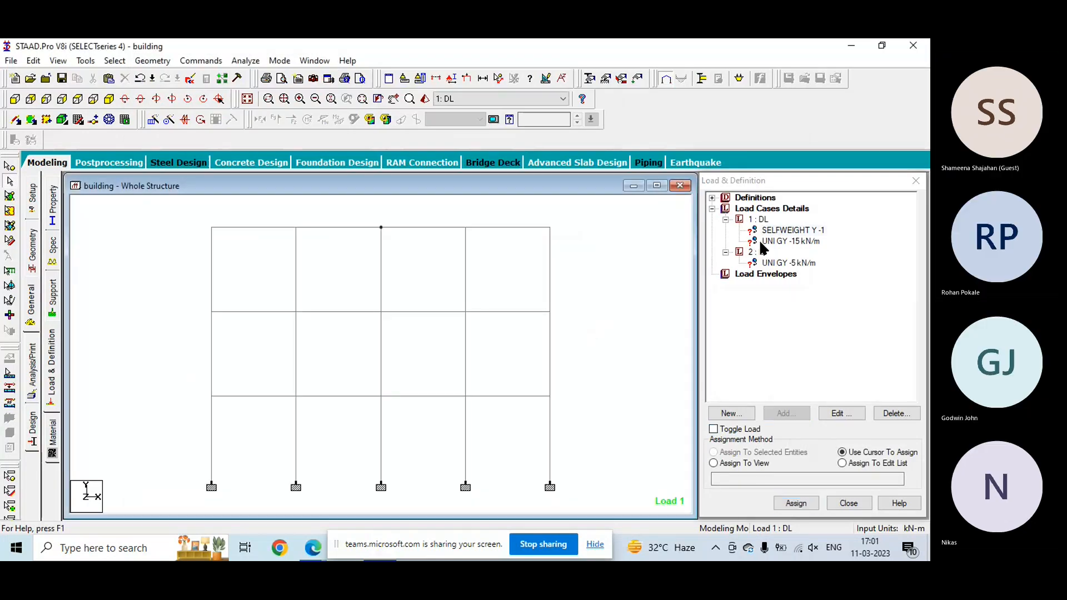
left_click(784, 230)
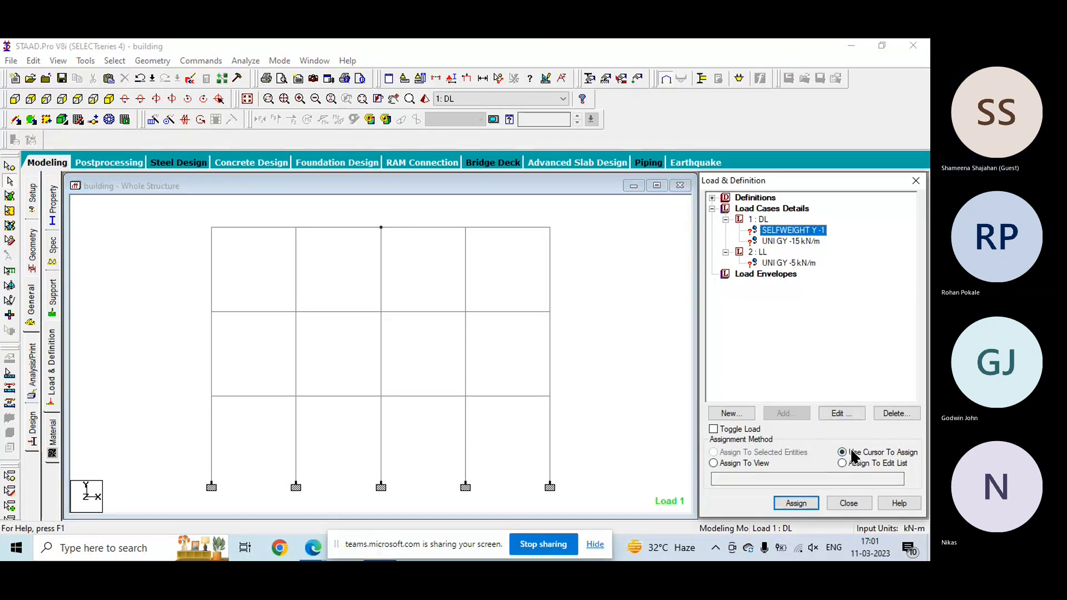
left_click(713, 464)
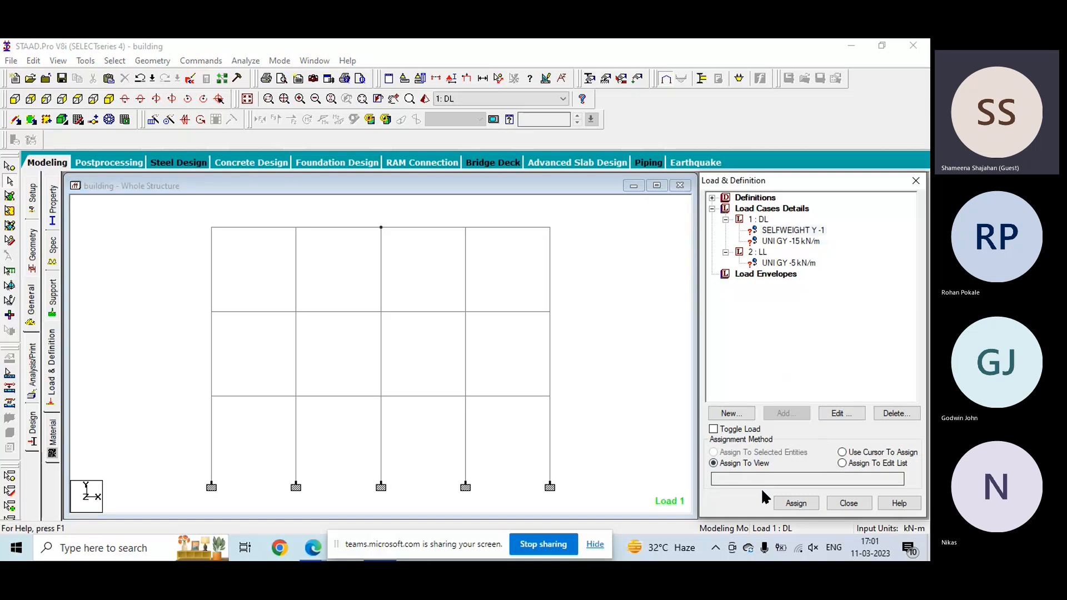
left_click(795, 502)
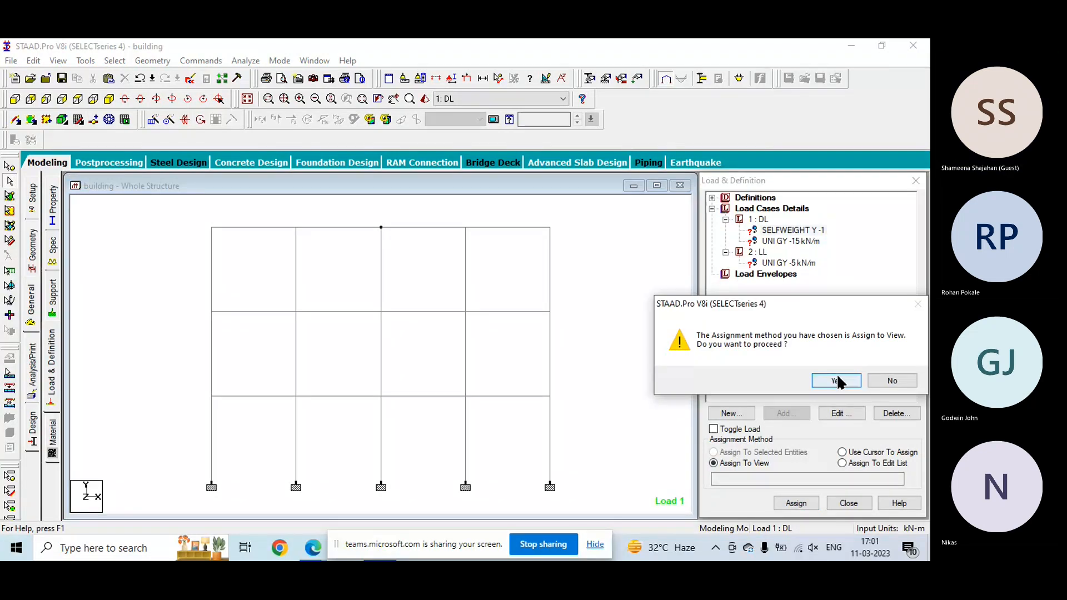
left_click(831, 378)
left_click(617, 401)
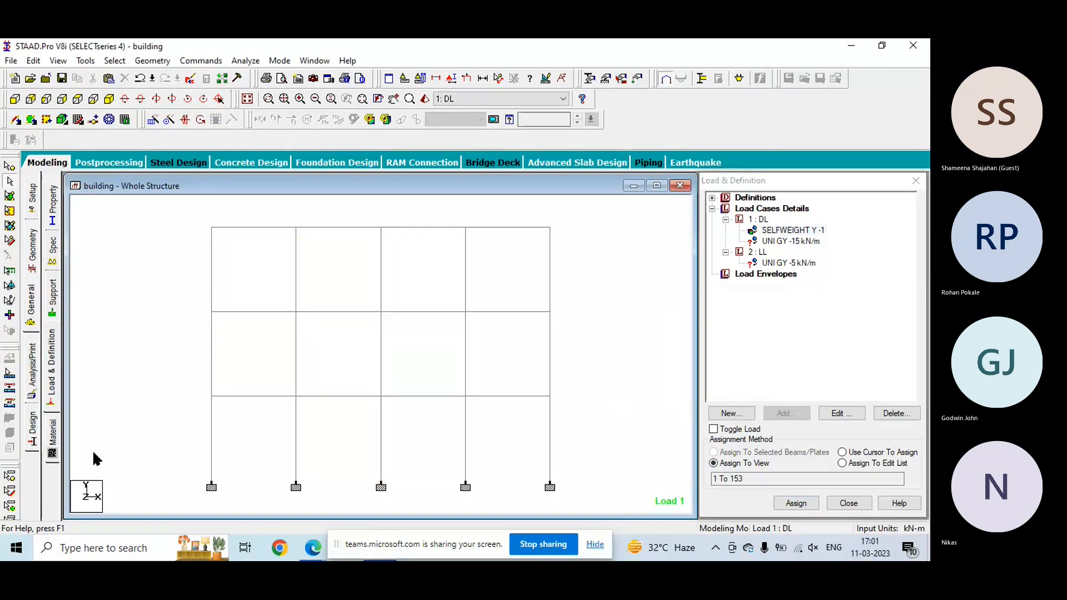
- Assign the DL uniform load of -15 kN/m in GY to the first- and second-floor beams using Assign To Selected Beams
left_click_drag(156, 200, 596, 245)
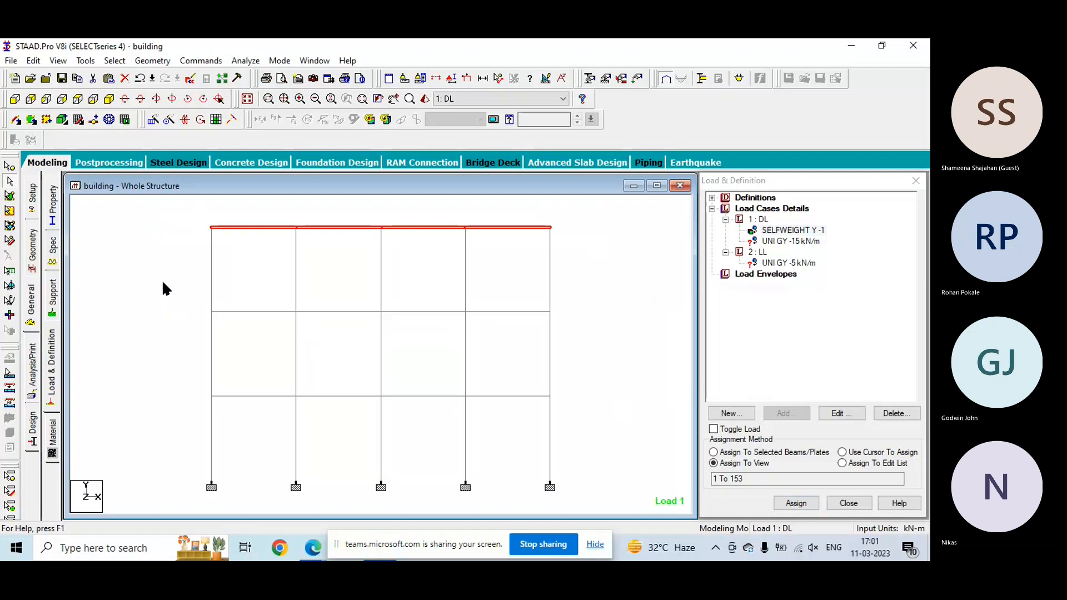
left_click_drag(163, 283, 618, 329)
left_click_drag(187, 373, 587, 423)
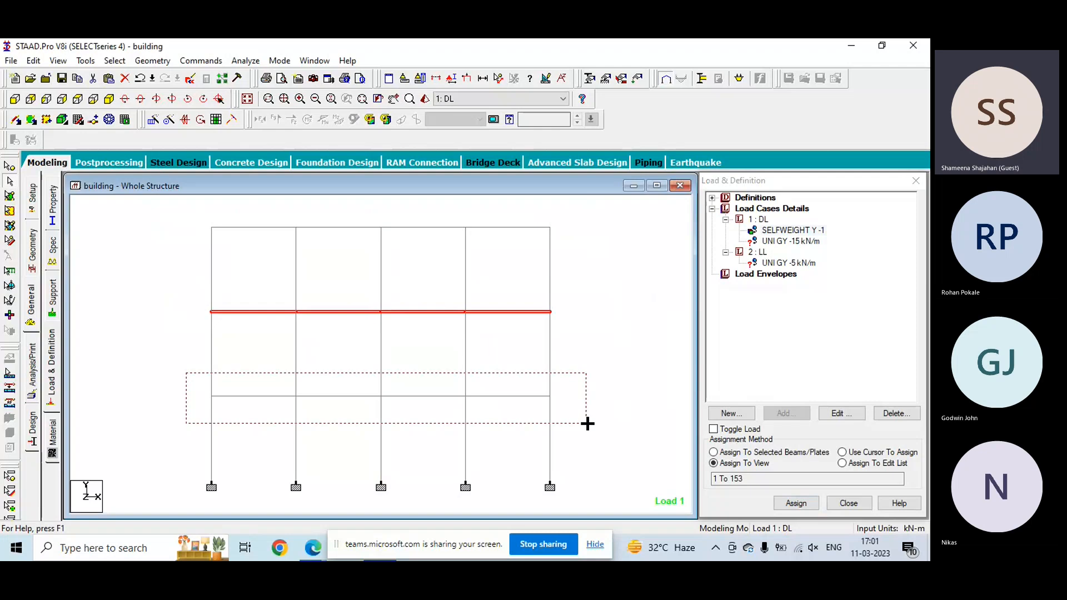
left_click_drag(587, 424, 587, 424, "ctrl")
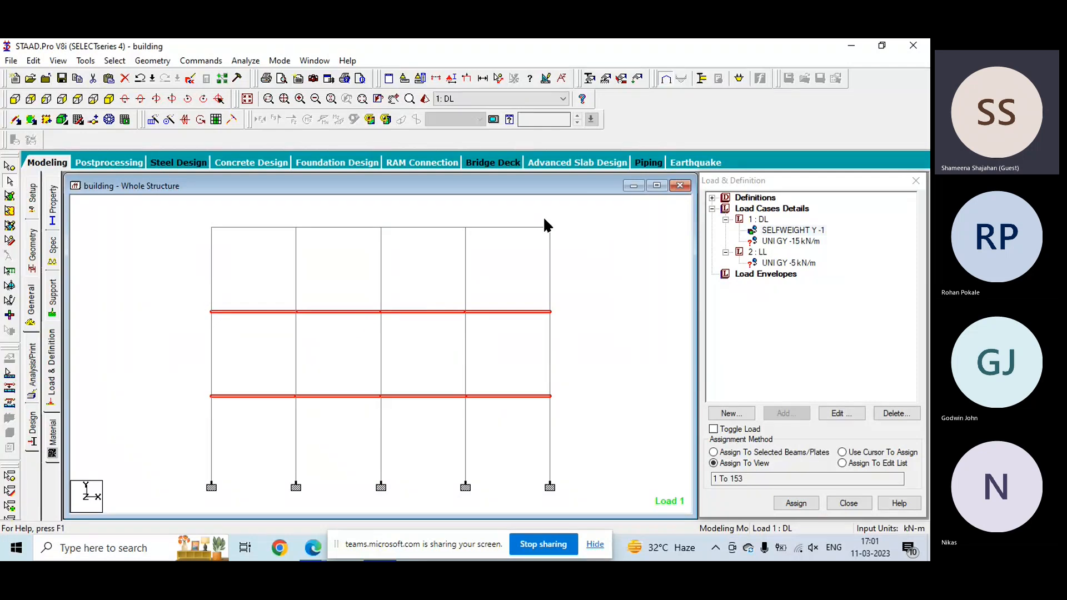
left_click(798, 243)
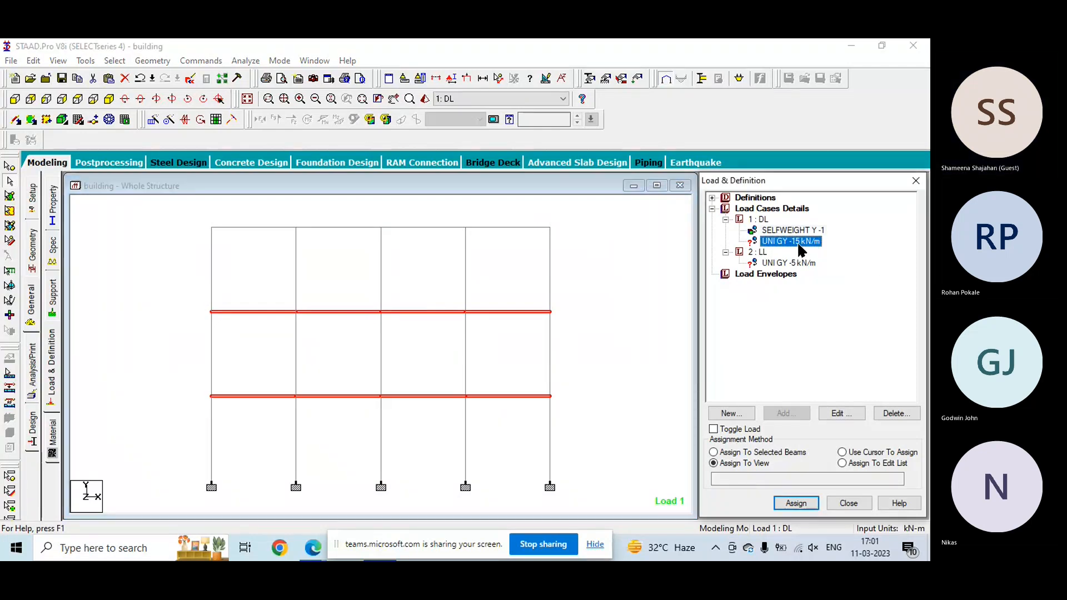
left_click(749, 454)
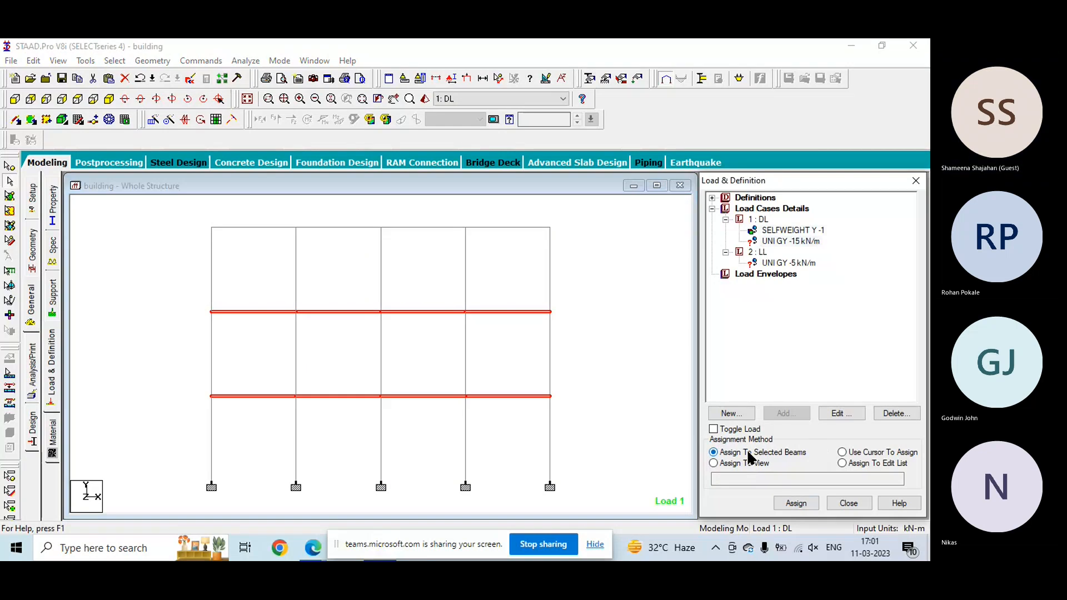
key("Return")
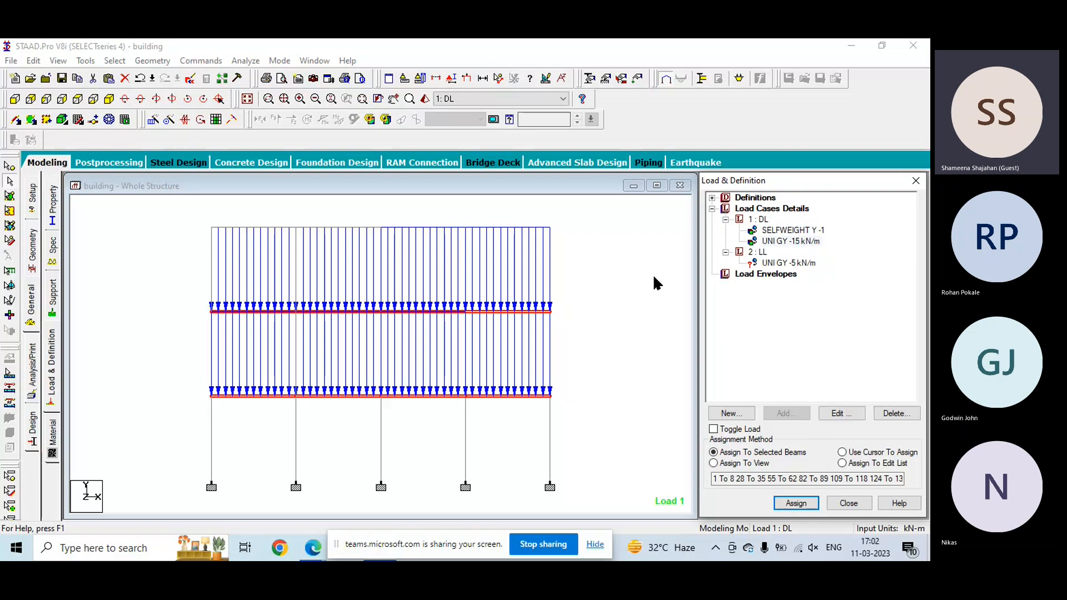
- Assign the LL uniform load of -5 kN/m in GY to the same selected first- and second-floor beams
left_click(787, 263)
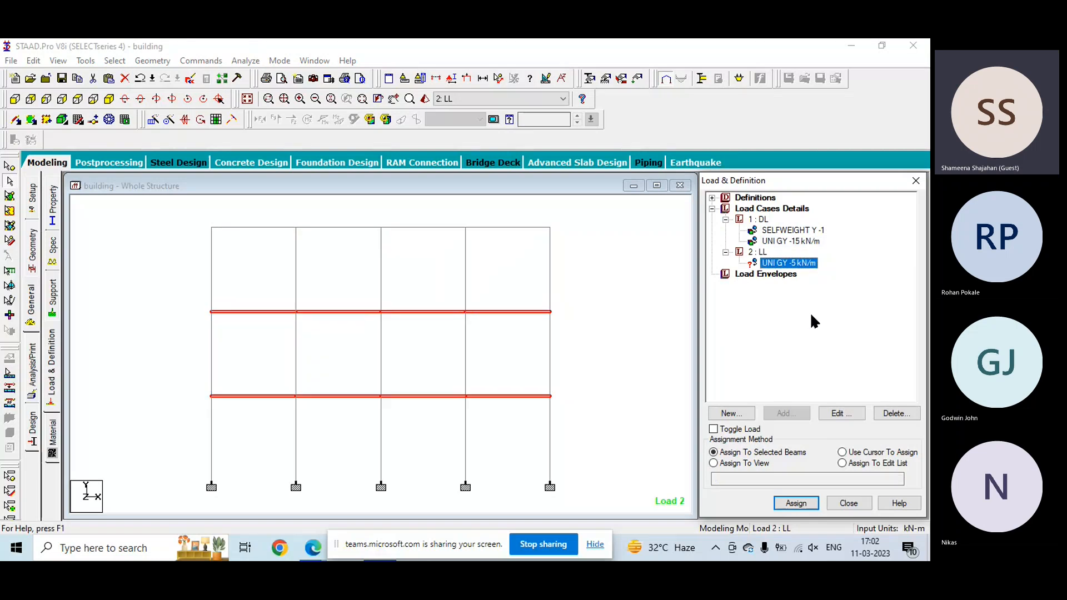
left_click(783, 505)
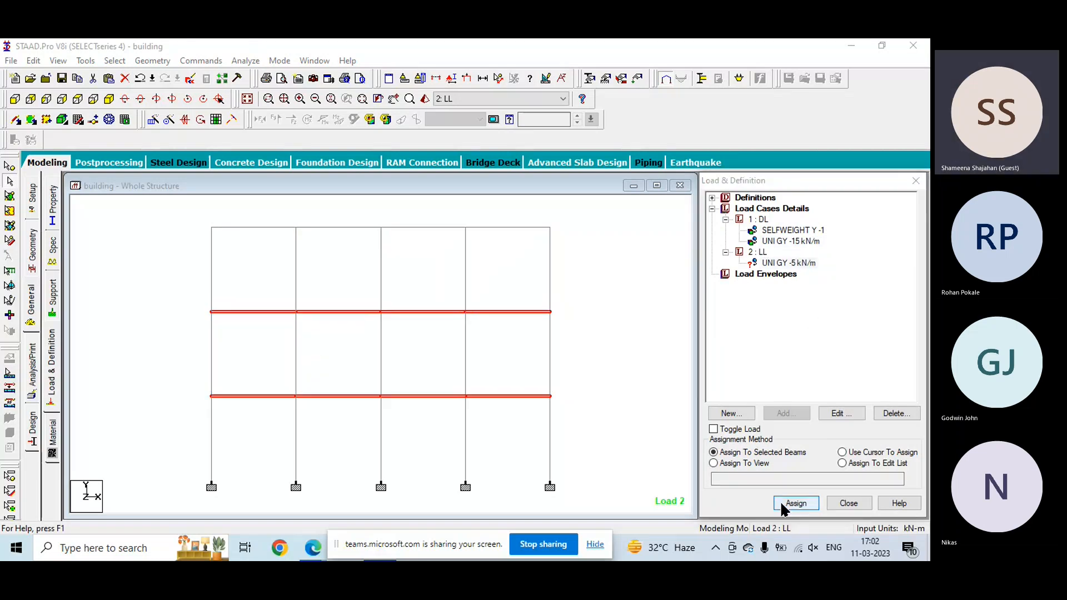
left_click(827, 380)
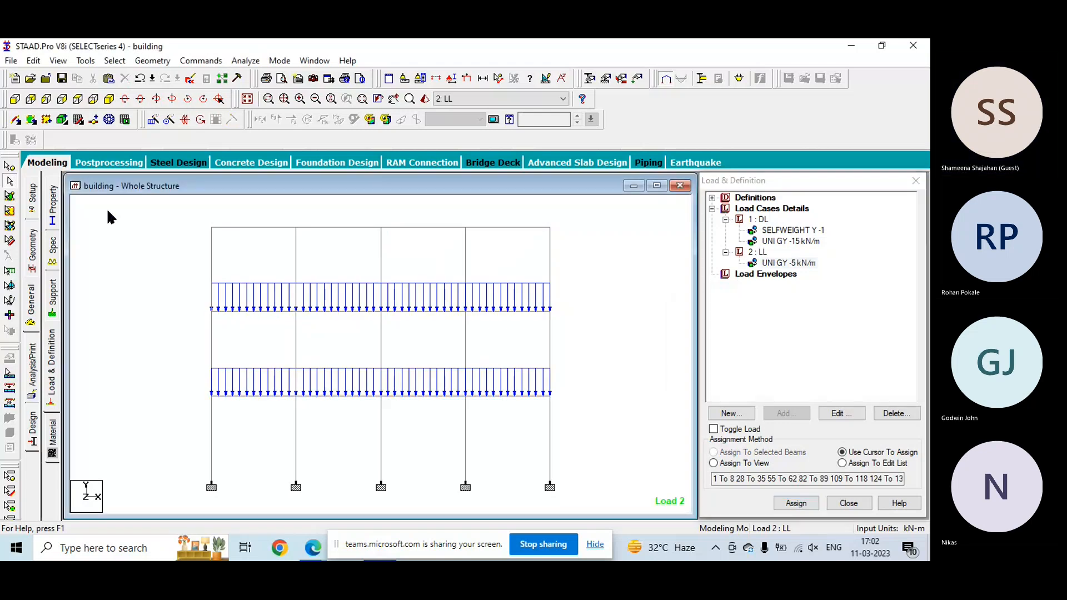
- Add a Perform Analysis command with the print option All
left_click(194, 61)
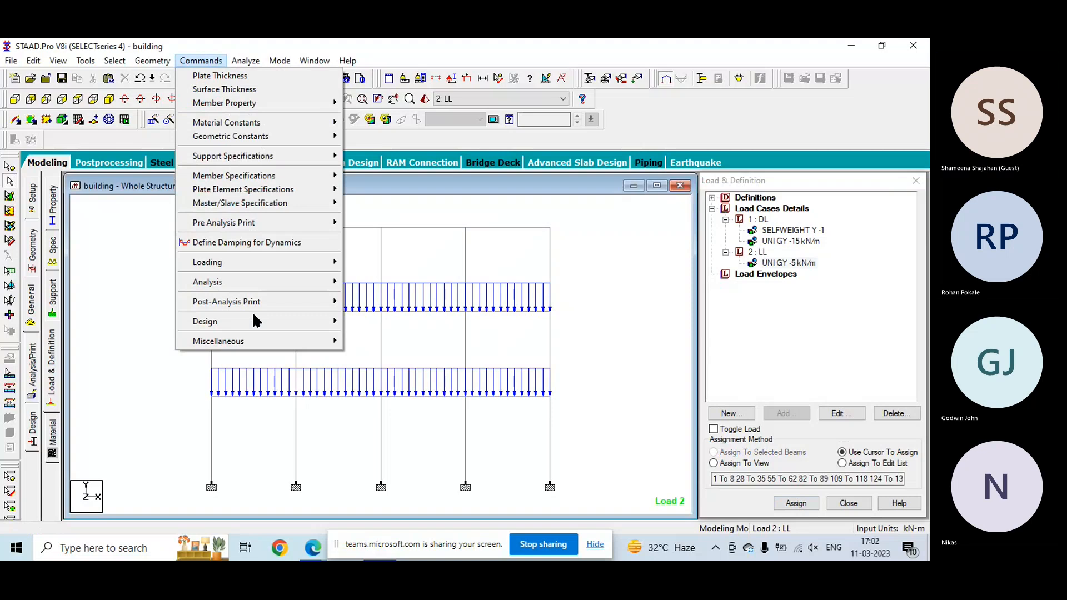
mouse_move(278, 61)
mouse_move(200, 61)
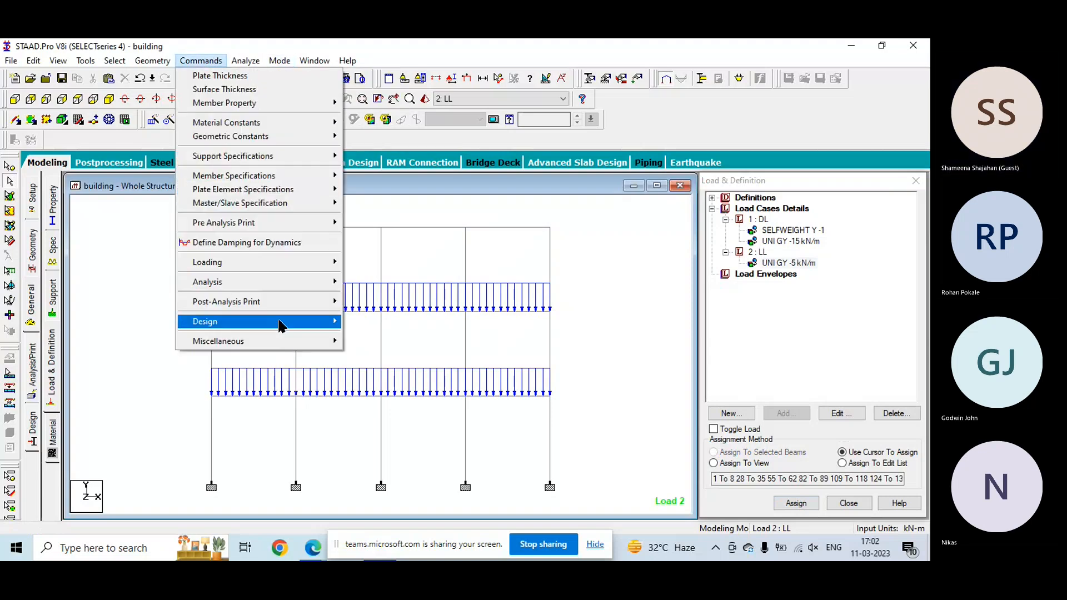
mouse_move(281, 292)
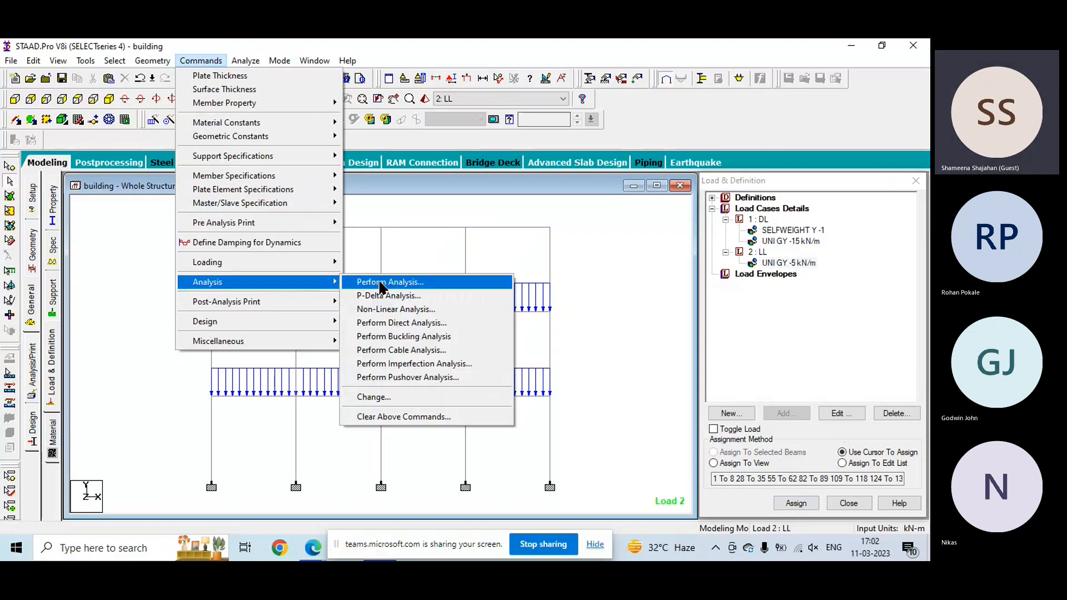
left_click(392, 282)
left_click(437, 333)
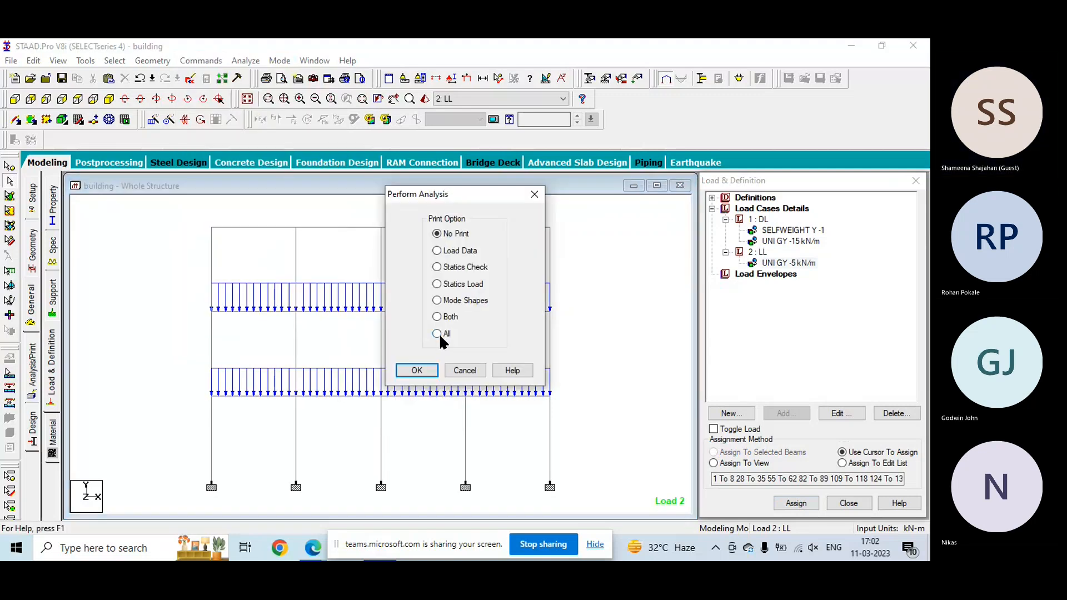
left_click(431, 370)
- Save the structure, run the analysis, and go to post processing mode with load cases DL and LL selected
left_click(250, 62)
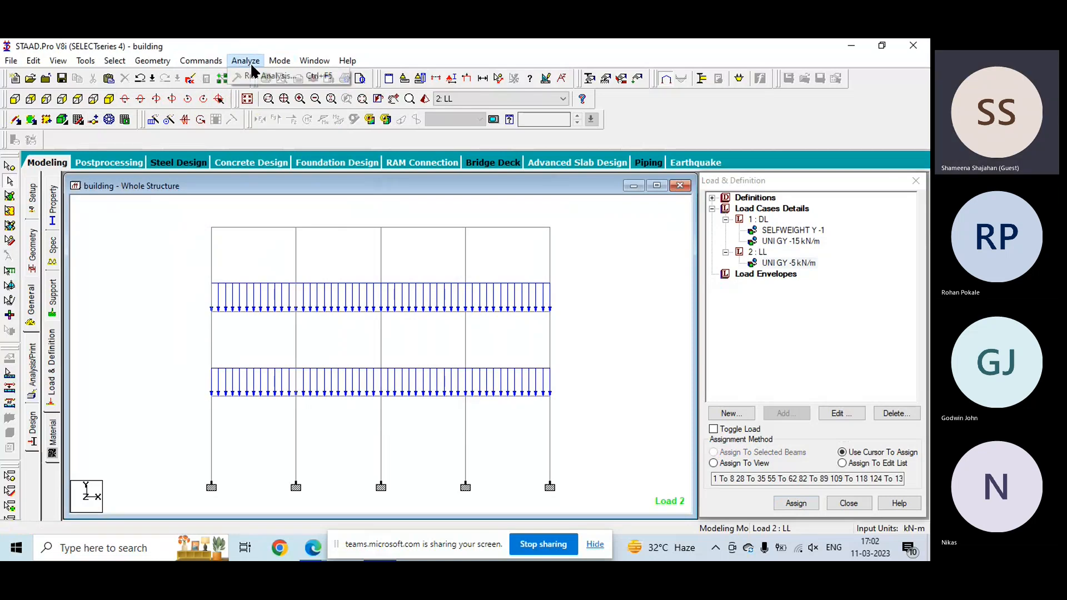
left_click(259, 76)
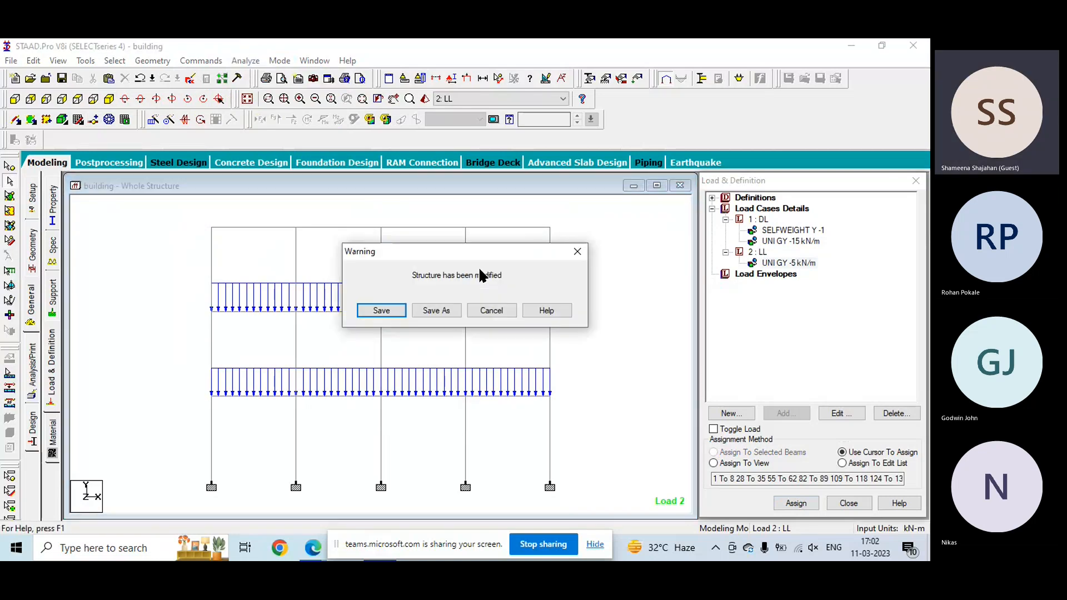
left_click(379, 310)
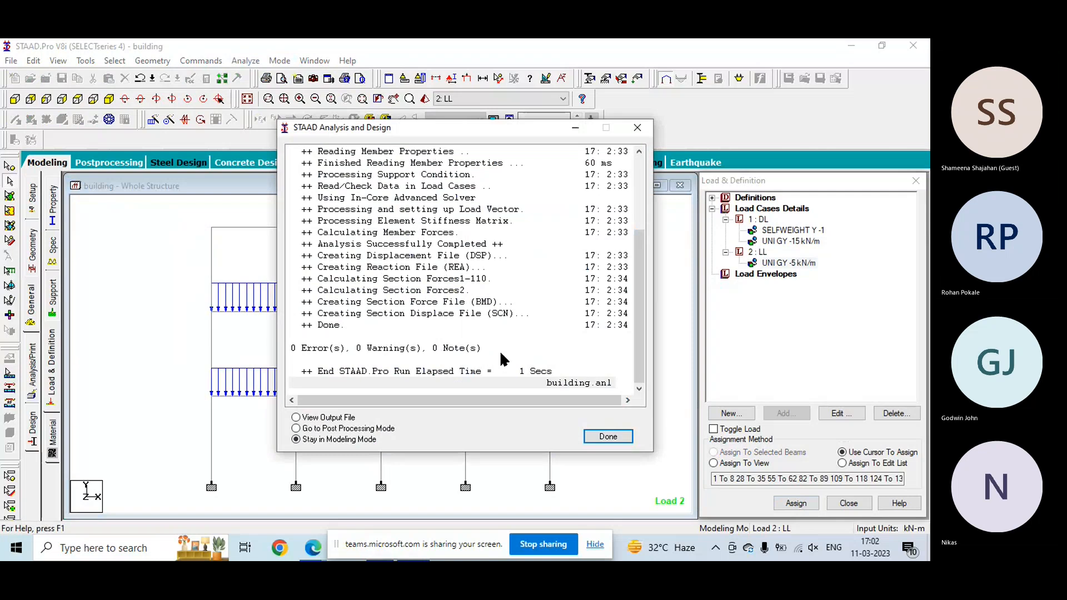
left_click(297, 428)
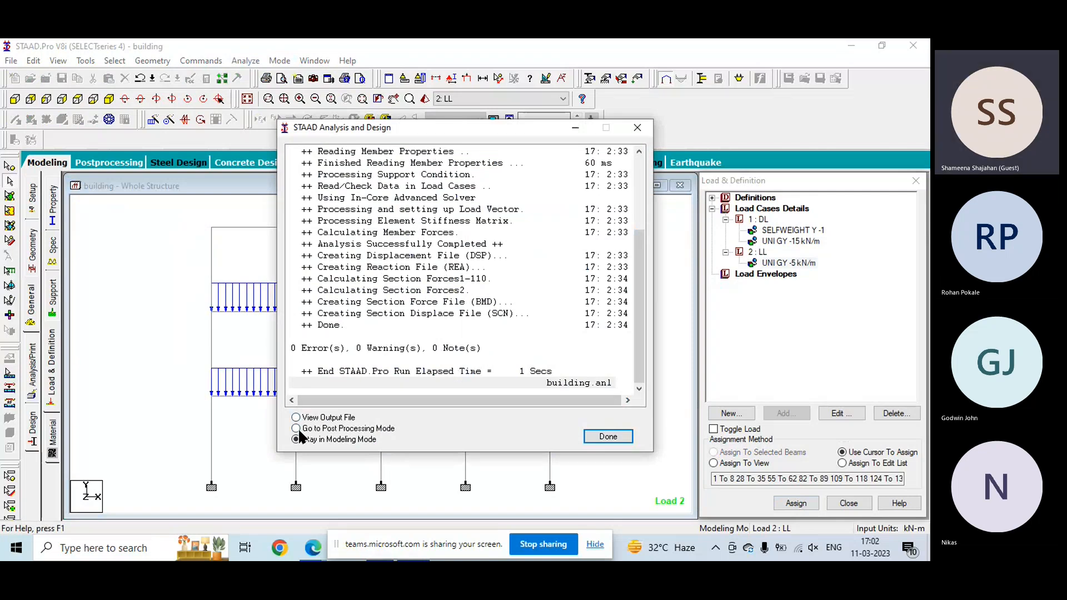
left_click(605, 436)
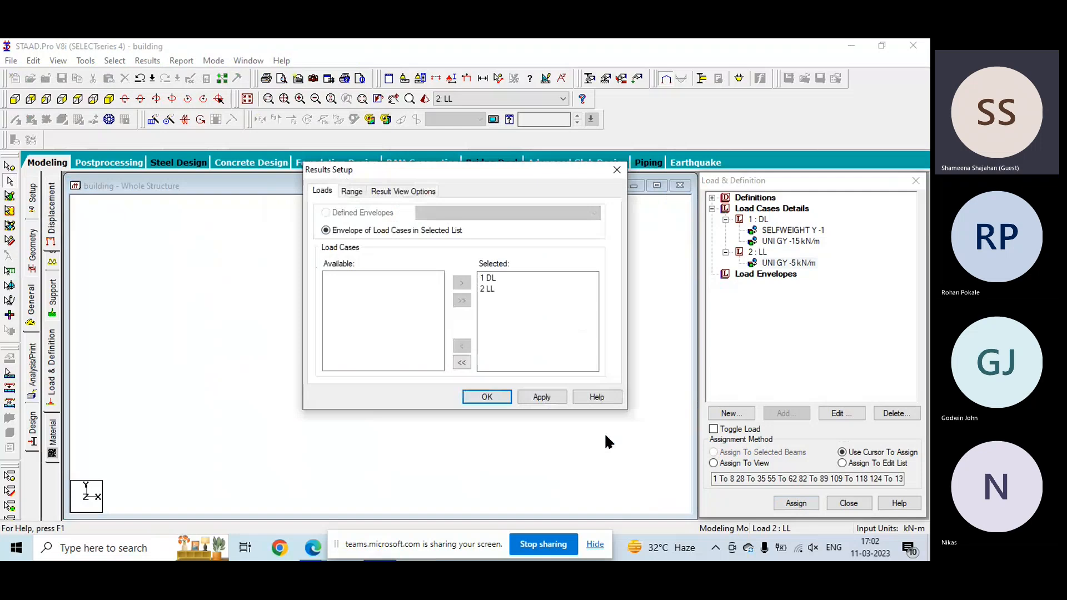
left_click(488, 398)
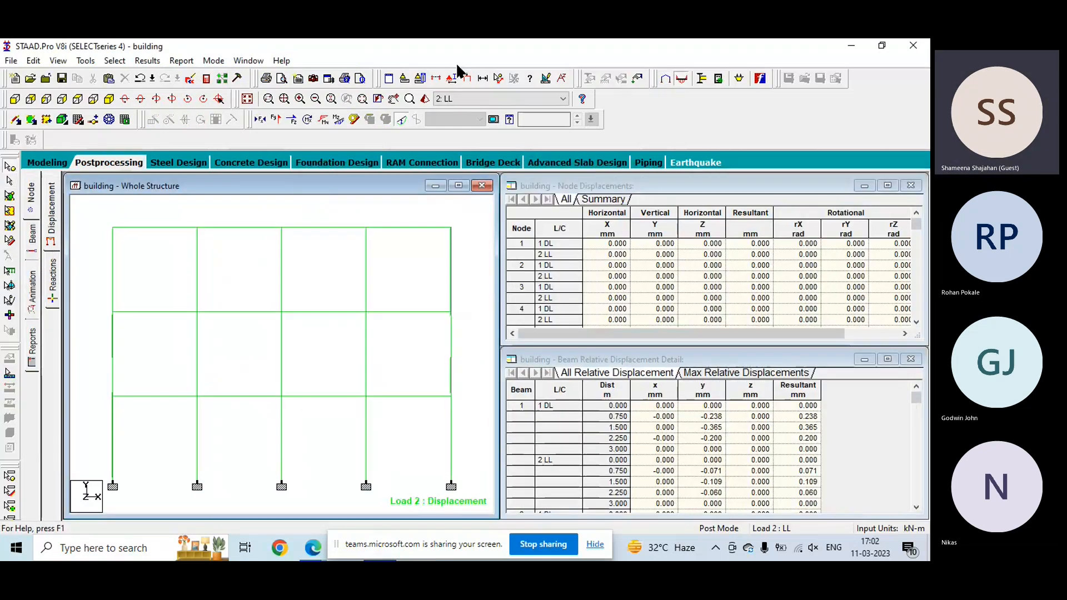
- Turn on Apply Immediately for the diagram scales and lower the displacement result scale to 0.2 mm per m
left_click(547, 79)
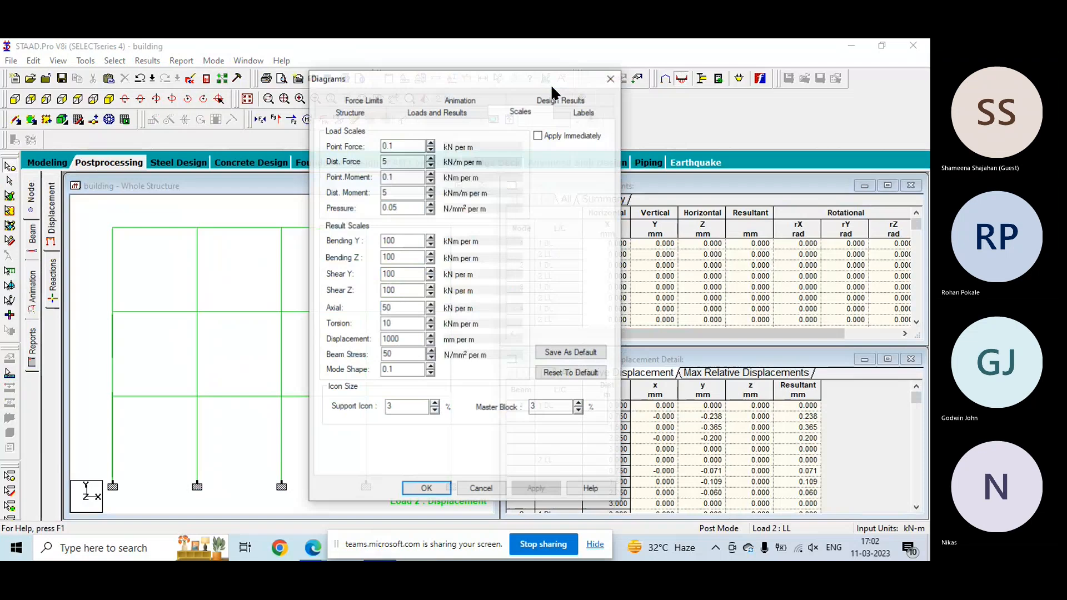
left_click_drag(479, 78, 639, 81)
left_click(697, 140)
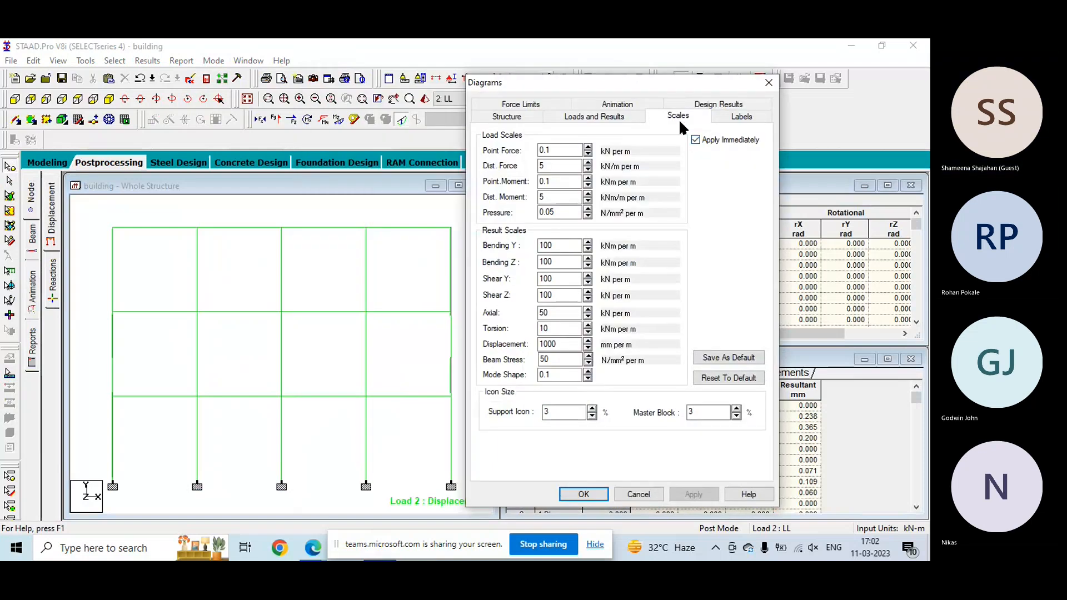
left_click(586, 349)
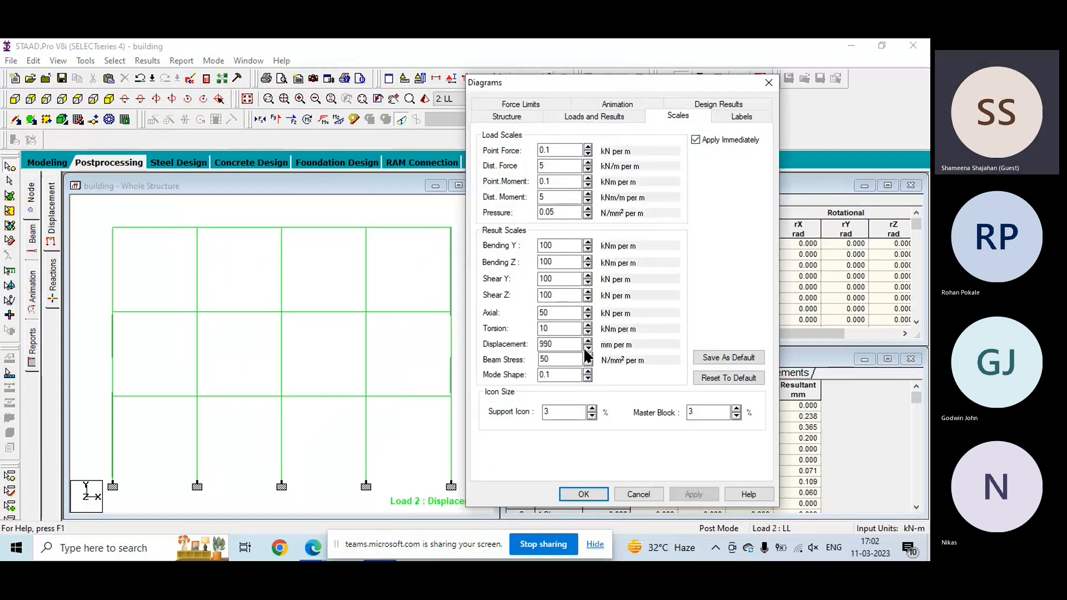
left_click(585, 349)
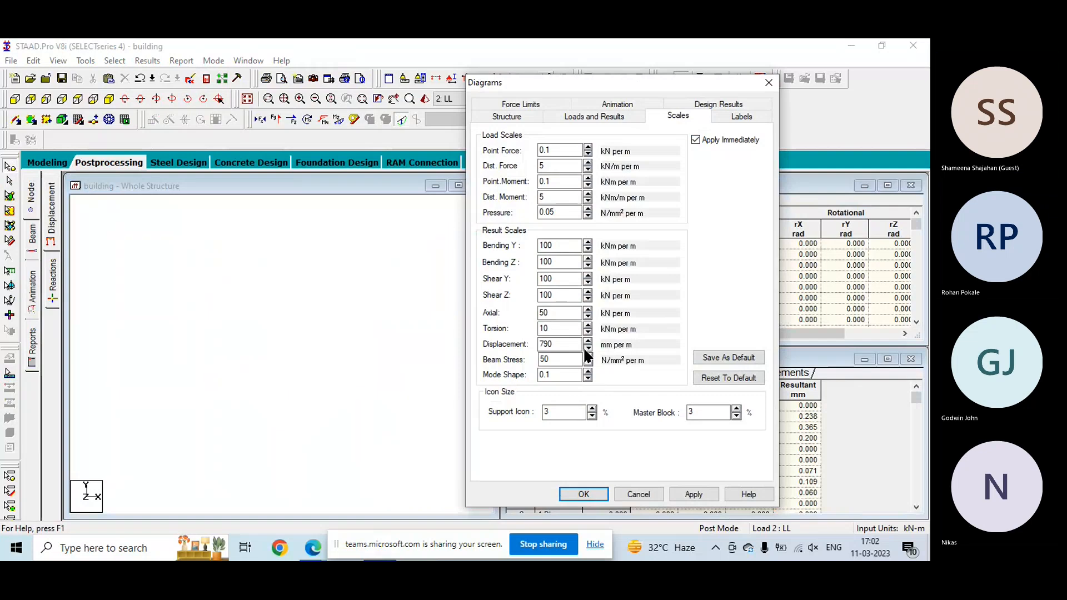
left_click(586, 350)
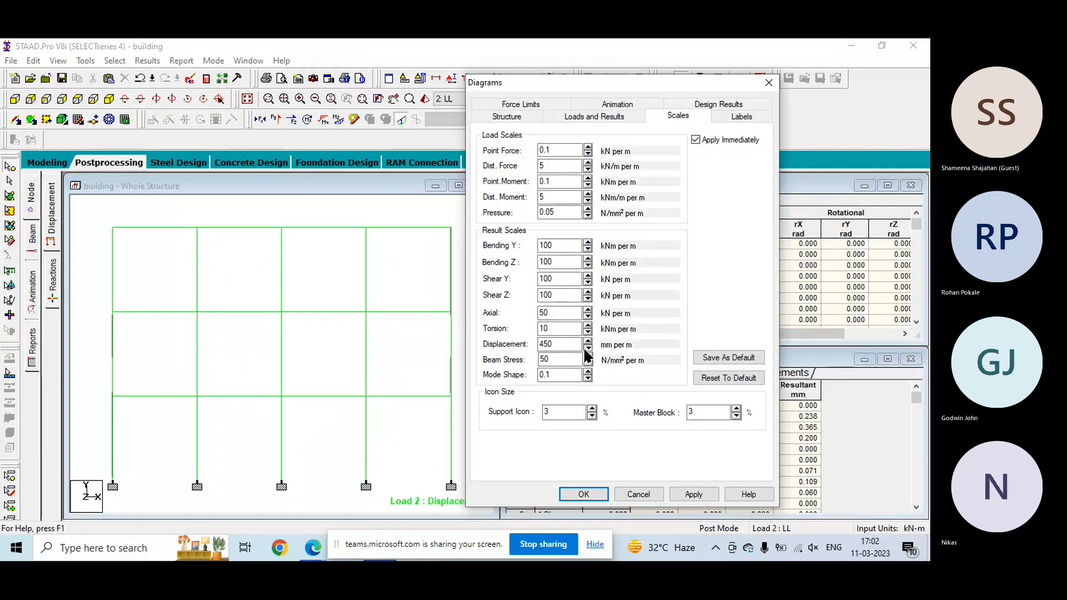
left_click(586, 349)
left_click(586, 350)
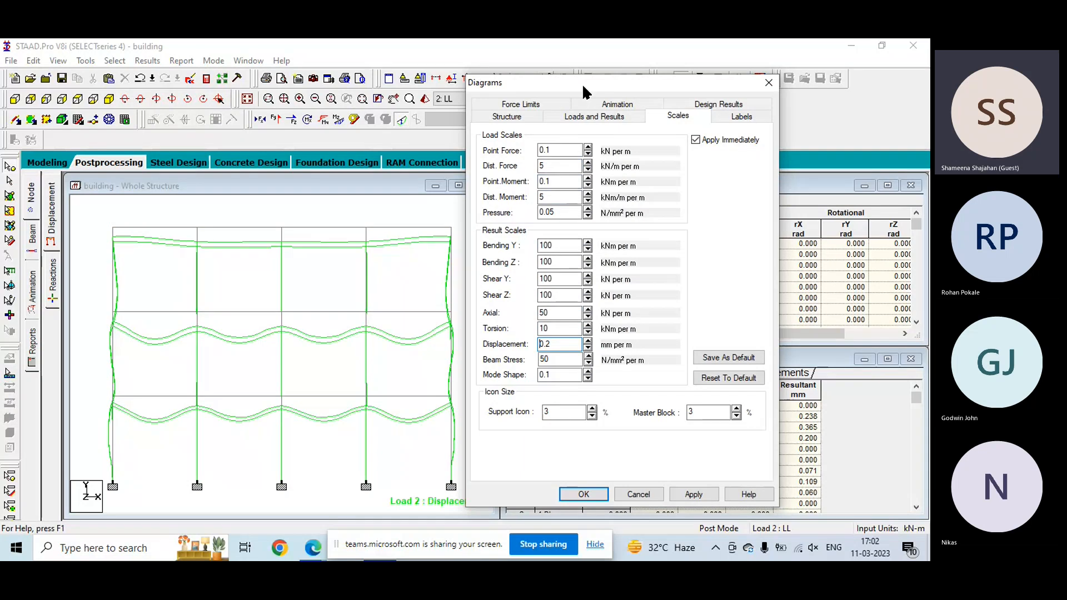
- Raise the displacement result scale to 0.6 mm per m
left_click_drag(581, 84, 627, 65)
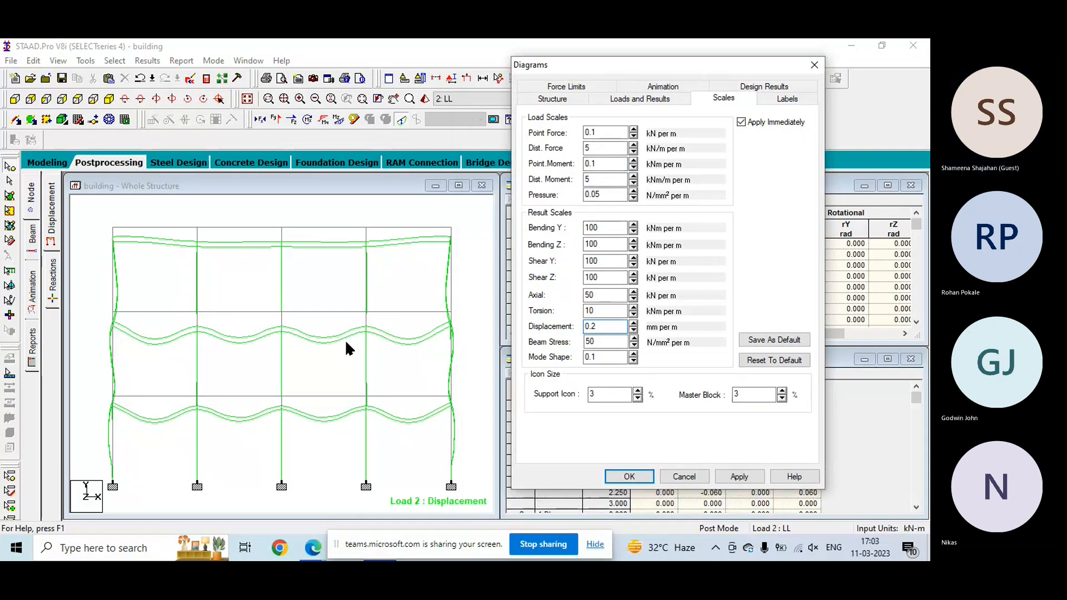
left_click(634, 324)
left_click(633, 323)
left_click(633, 323)
left_click(633, 323)
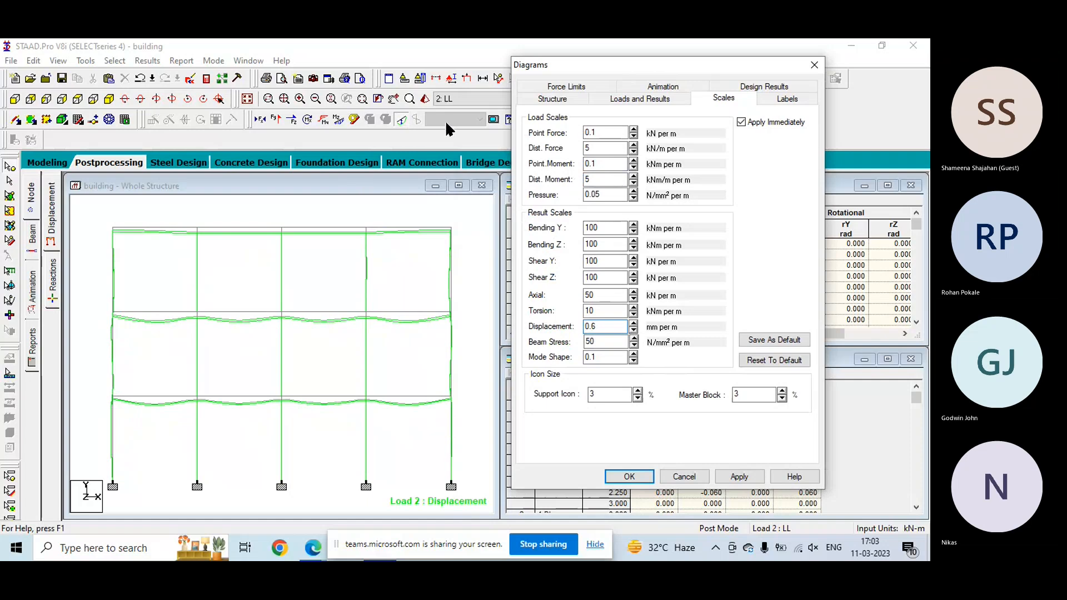
- Set the result scales to Bending Y 10, Bending Z 15, Shear Y 10, Shear Z 10 and Axial 8, and accept them
left_click(632, 230)
left_click(632, 231)
left_click(634, 246)
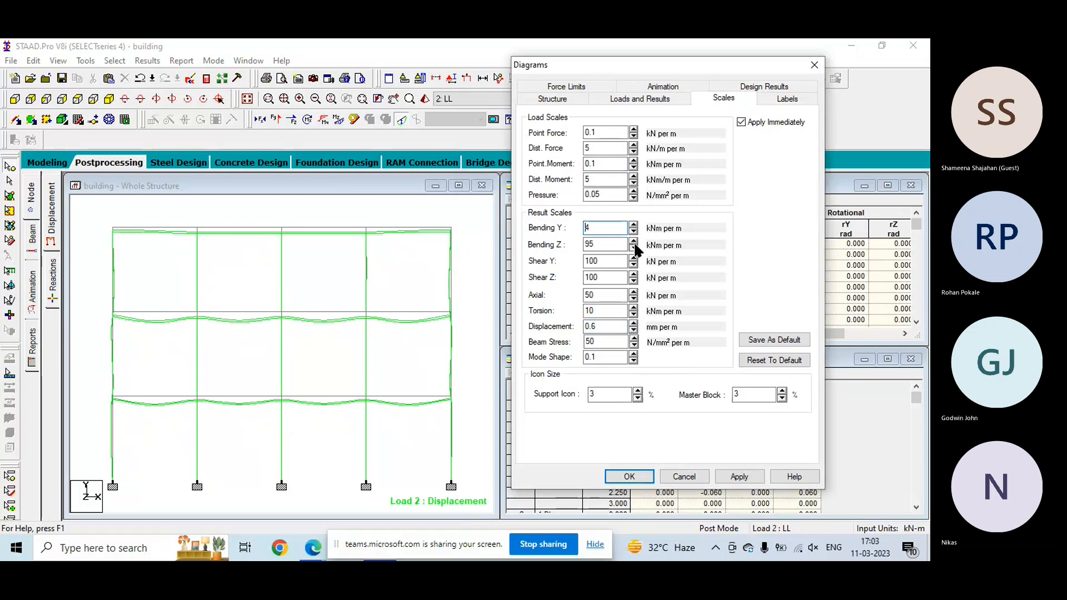
left_click(633, 248)
left_click(634, 265)
left_click(634, 265)
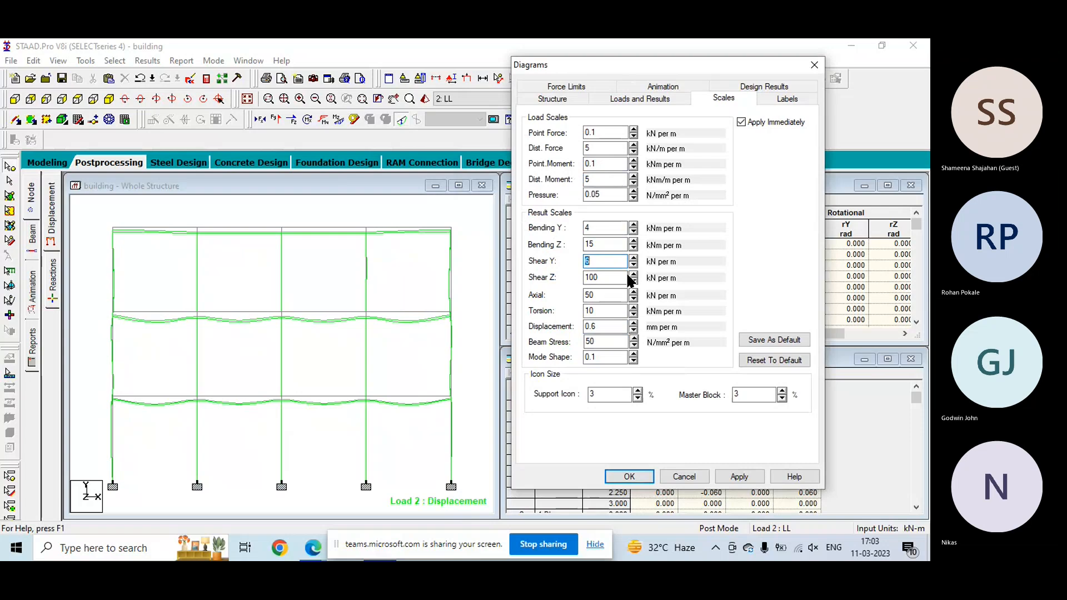
left_click(634, 282)
left_click(634, 282)
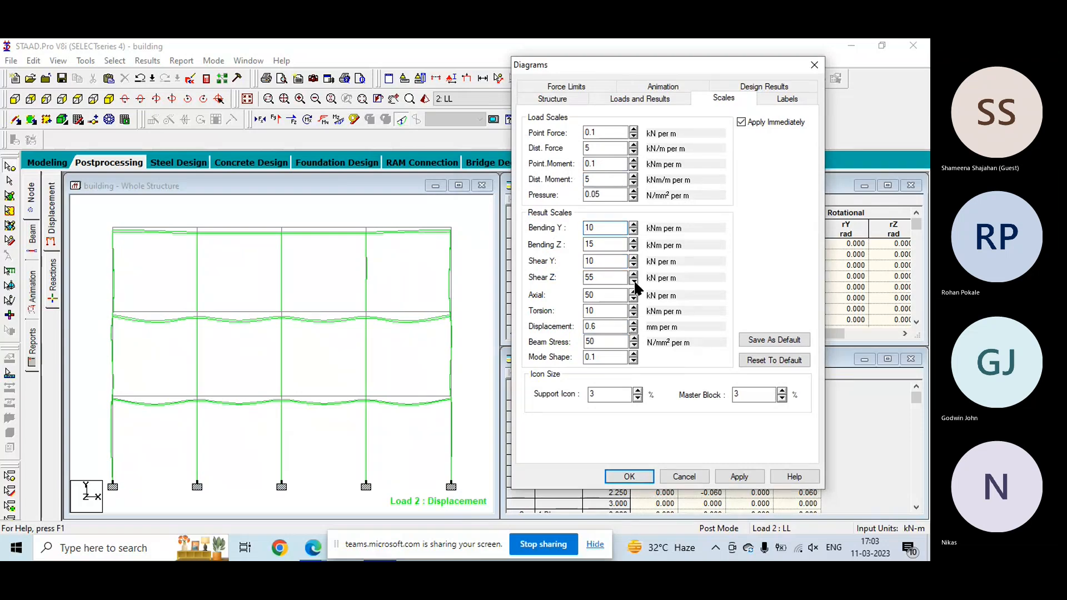
left_click(634, 282)
left_click(634, 299)
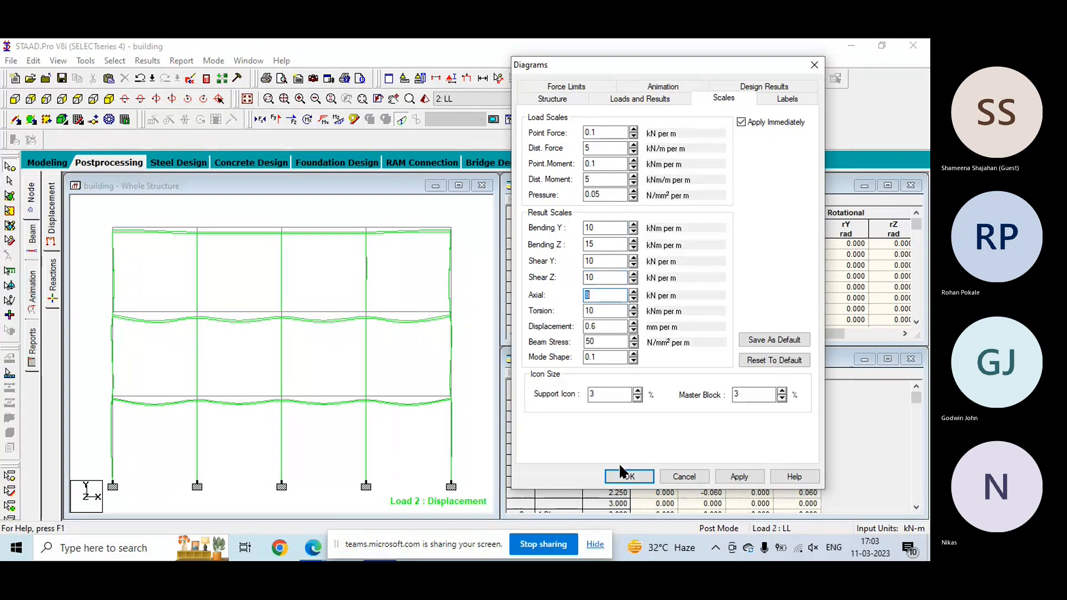
left_click(639, 478)
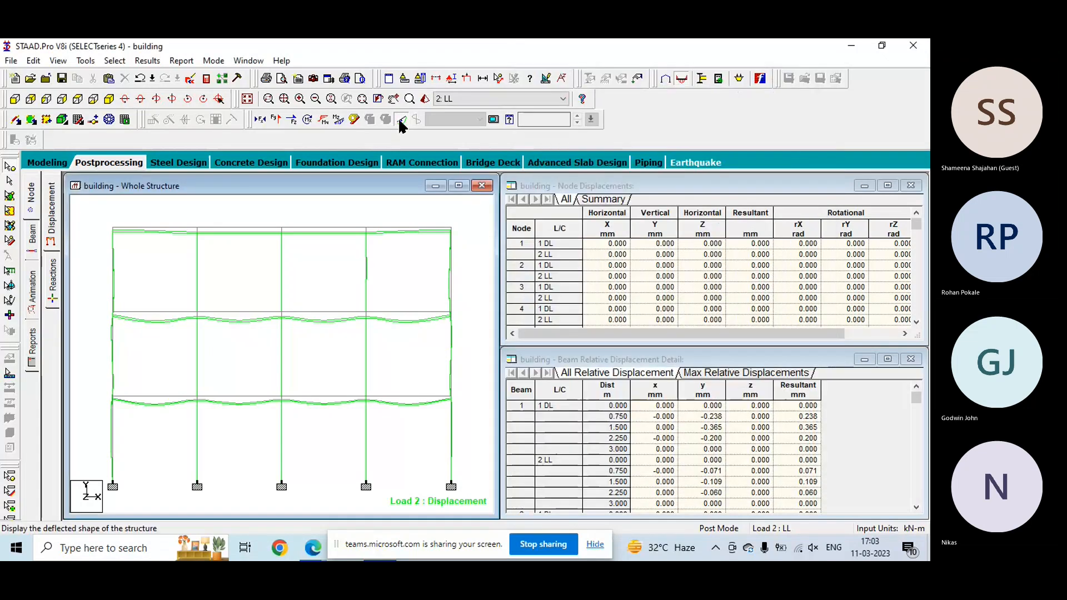
- Display the axial force diagram for the LL load case, followed by its Shear Y diagram
left_click(260, 120)
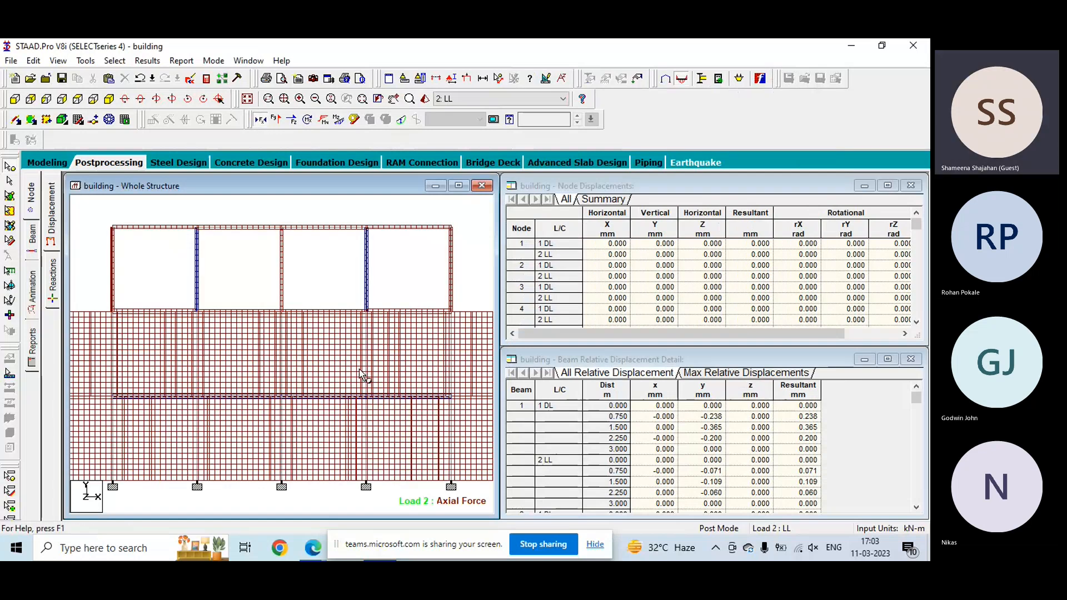
scroll(361, 375, "down", 3)
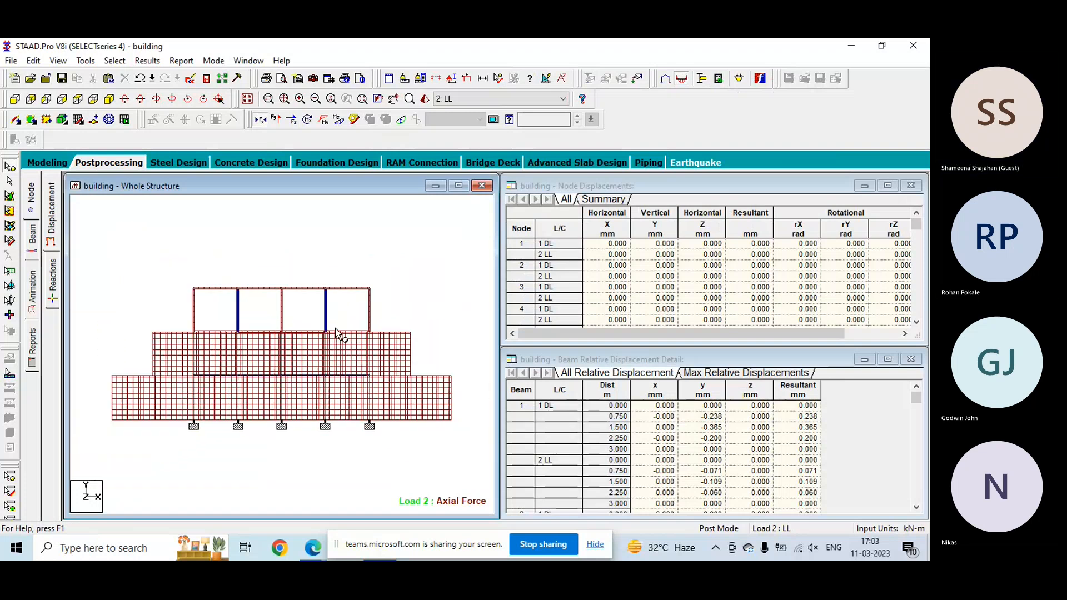
left_click(273, 119)
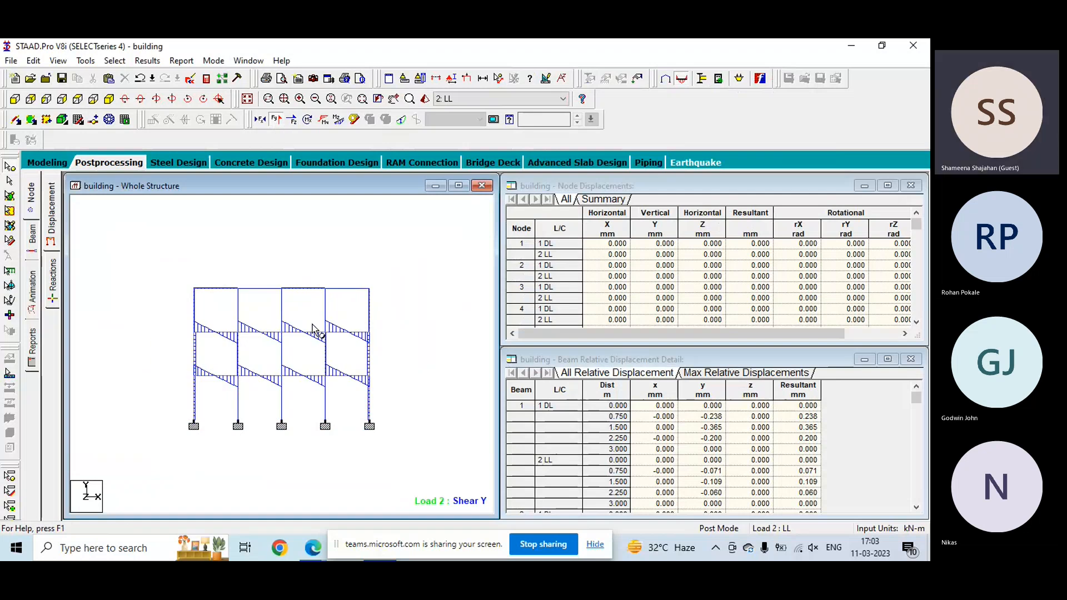
- Display the Shear Z diagram for the LL load case, followed by its torsion diagram
left_click(291, 120)
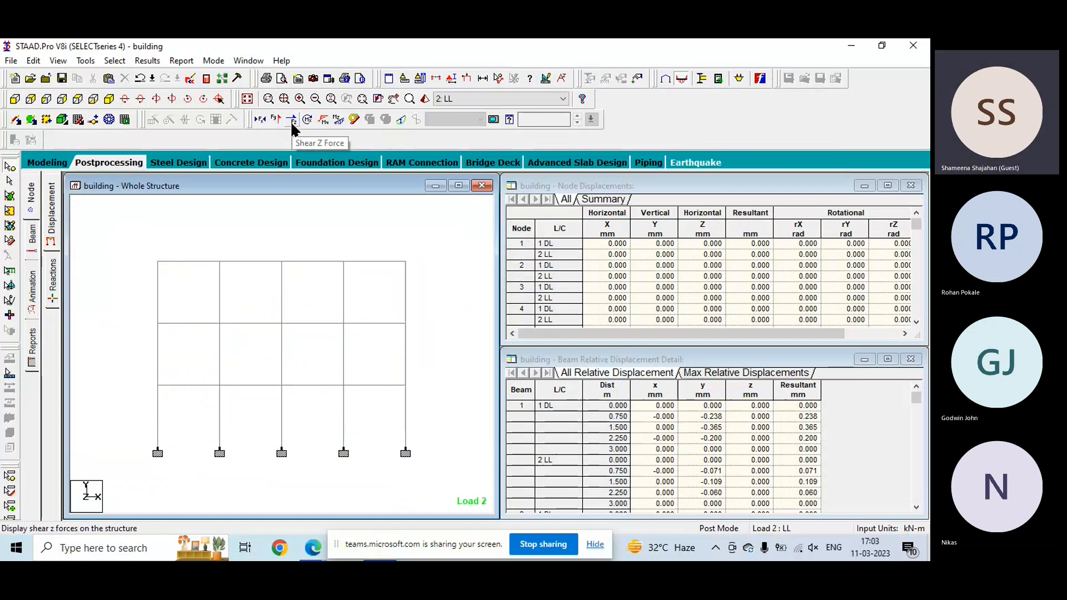
left_click(292, 124)
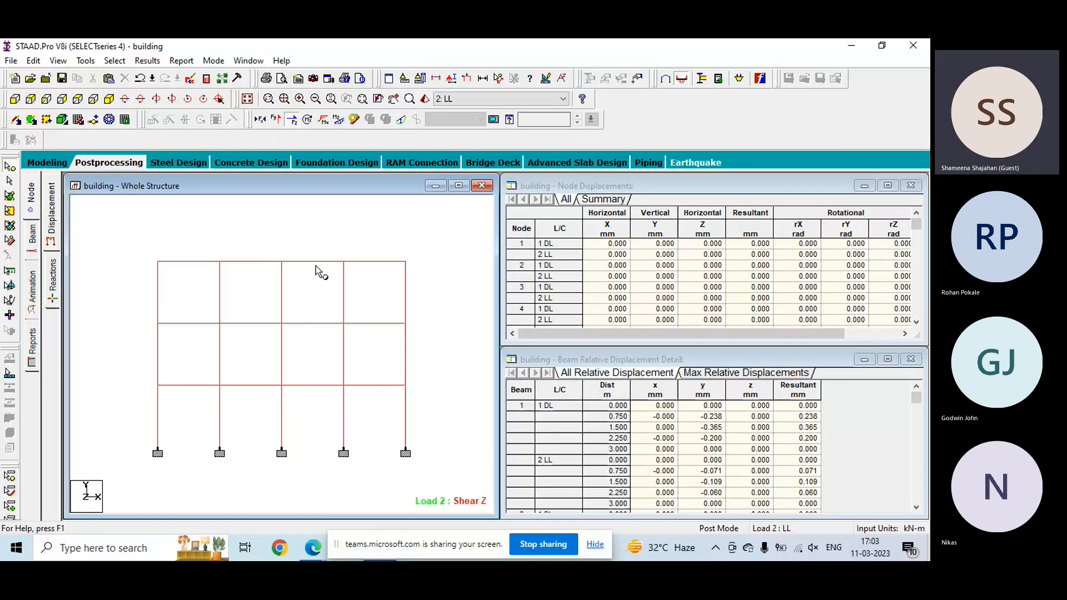
left_click(293, 123)
left_click(305, 120)
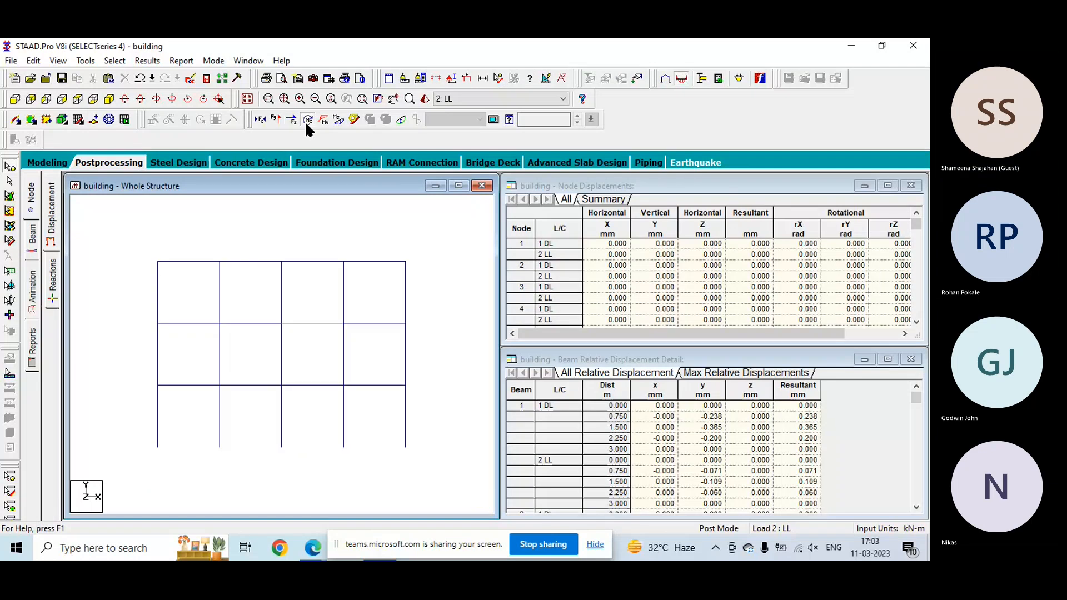
- Display the Bending Y and Bending Z moment diagrams for the LL load case, and turn both off after viewing
left_click(323, 120)
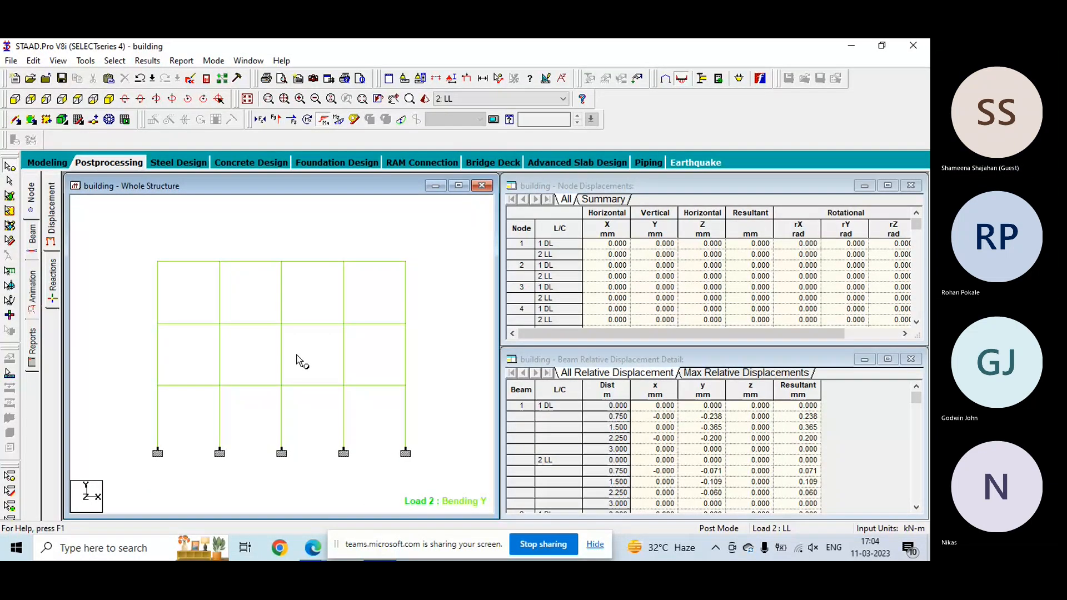
scroll(296, 356, "up", 2)
scroll(298, 358, "down", 1)
left_click(337, 121)
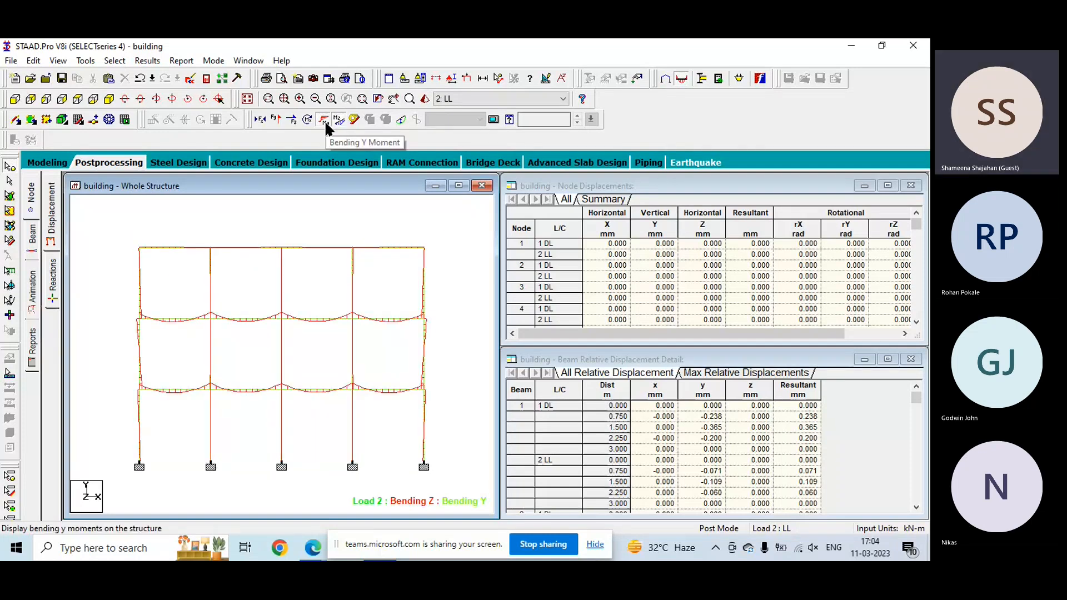
left_click(323, 120)
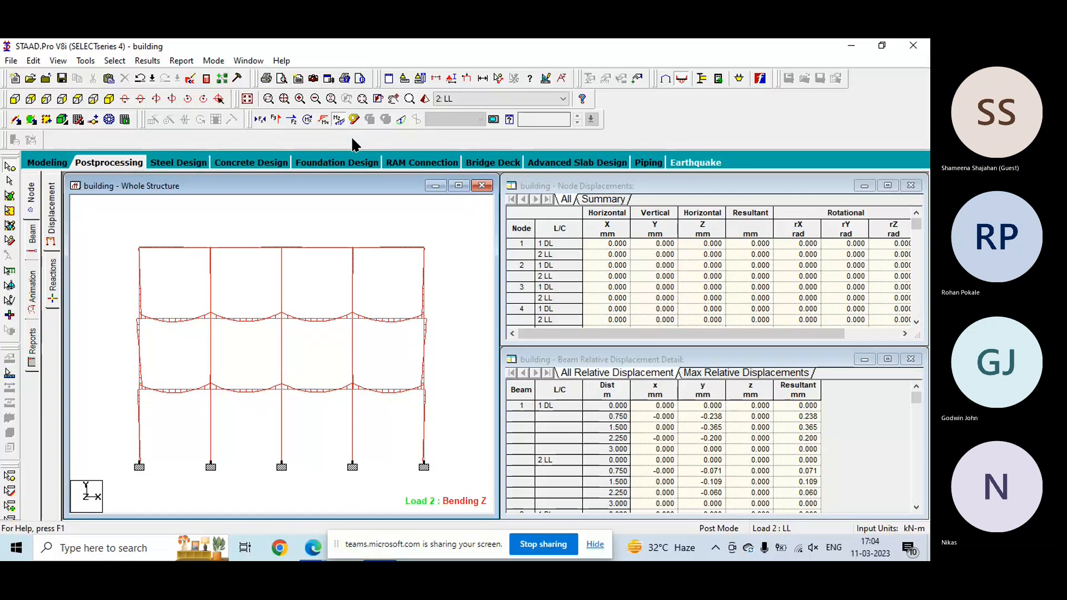
left_click(338, 121)
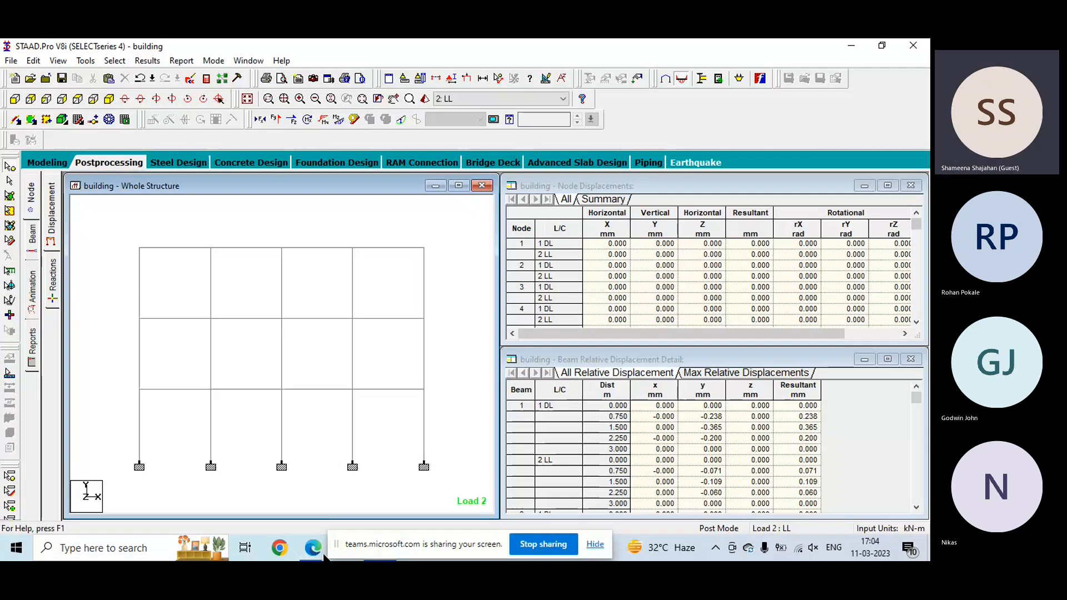
- Close STAAD.Pro and switch to the Microsoft Teams meeting in Edge
left_click(923, 42)
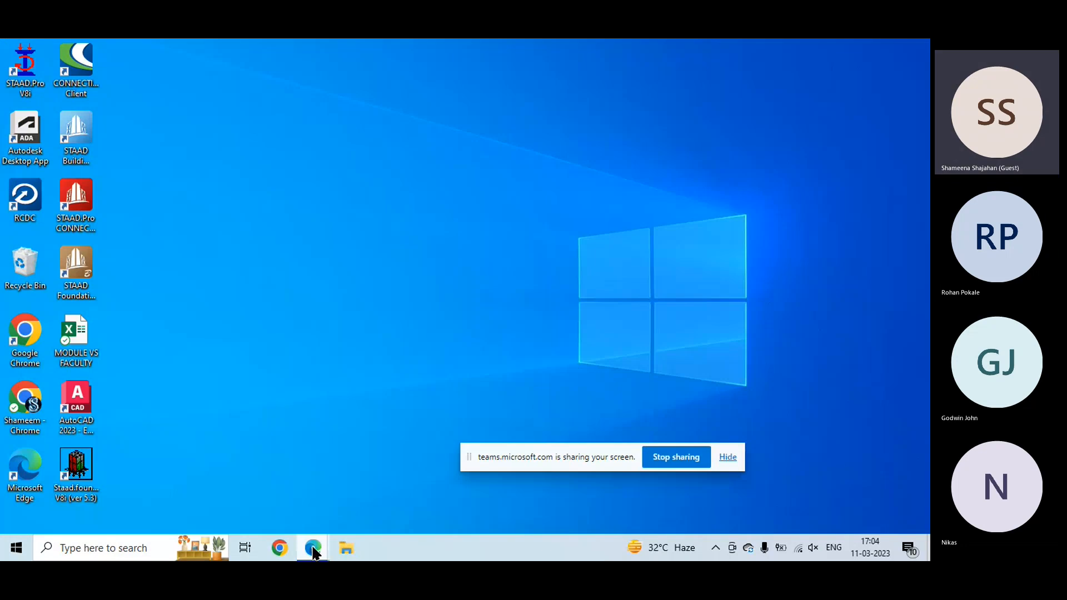
left_click(313, 548)
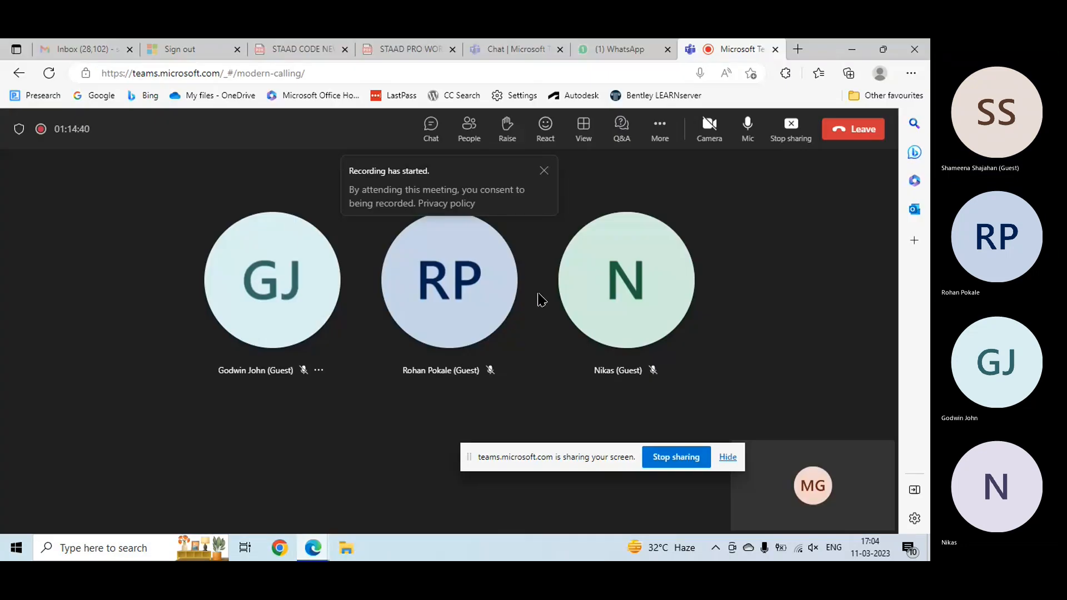